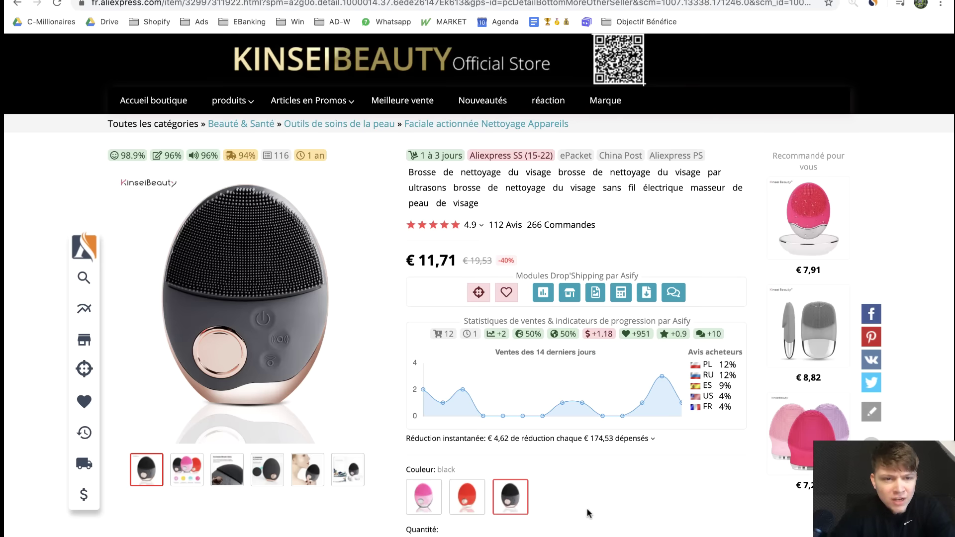
Scroll to the AliExpress reviews, enlarge a buyer's red brush photo, then move to FOREO
scroll(497, 352, "down", 15)
scroll(518, 352, "down", 10)
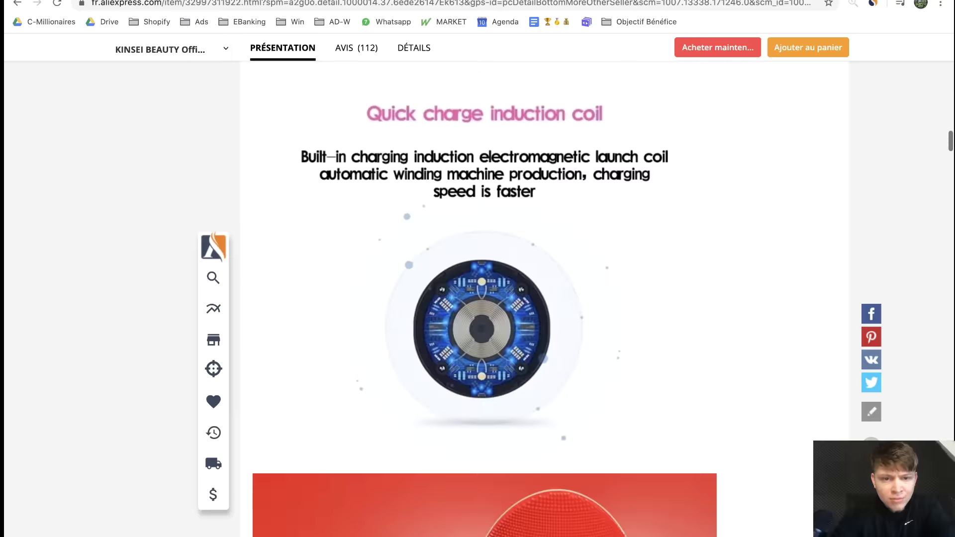
scroll(763, 349, "down", 5)
scroll(763, 354, "down", 20)
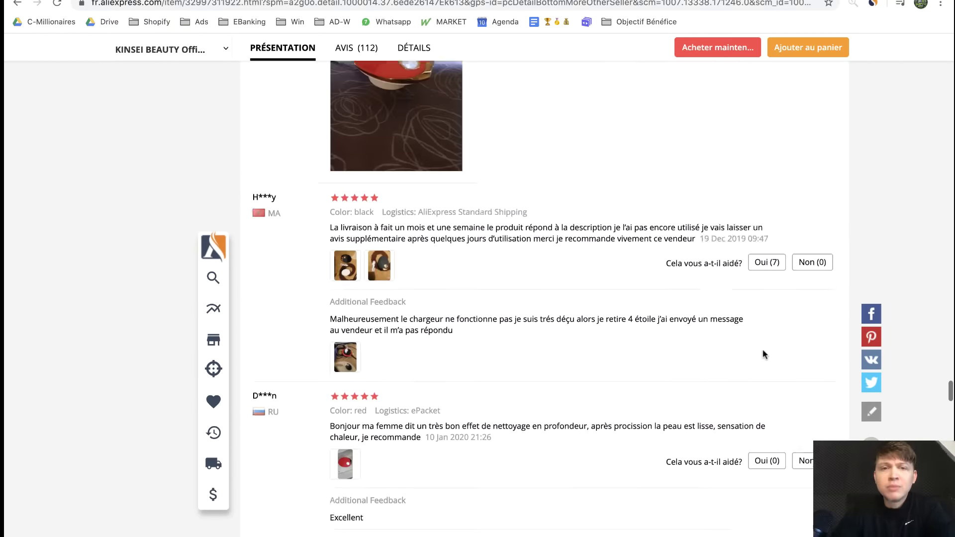
scroll(763, 354, "up", 3)
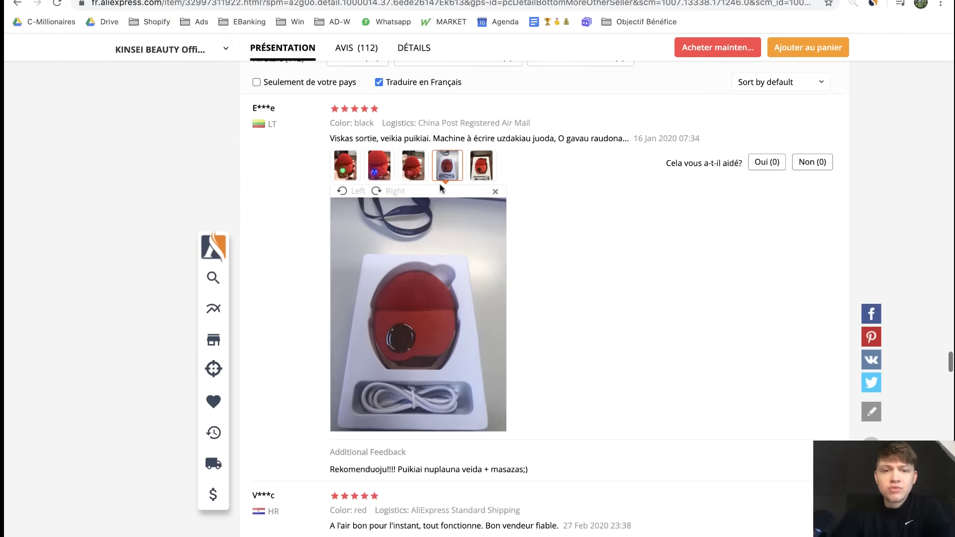
left_click(384, 171)
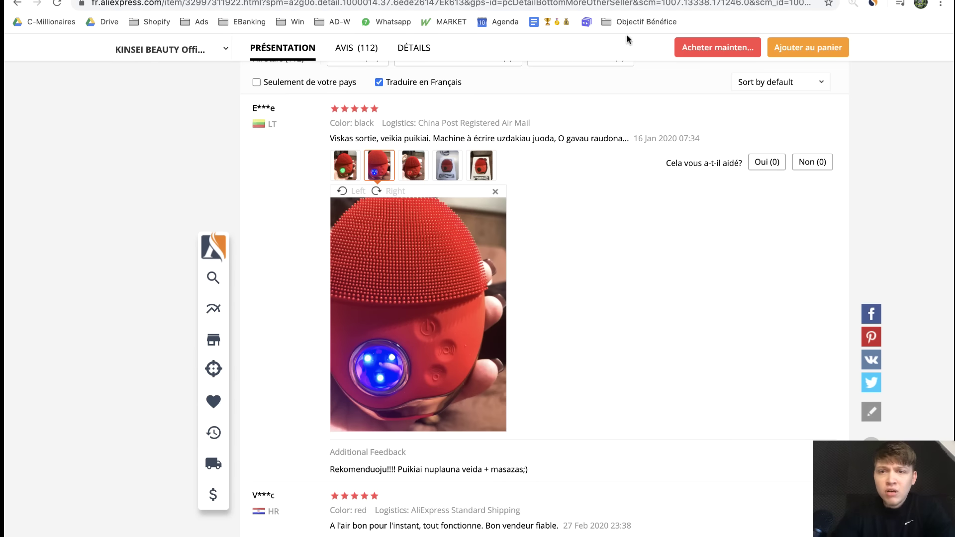
left_click(557, 0)
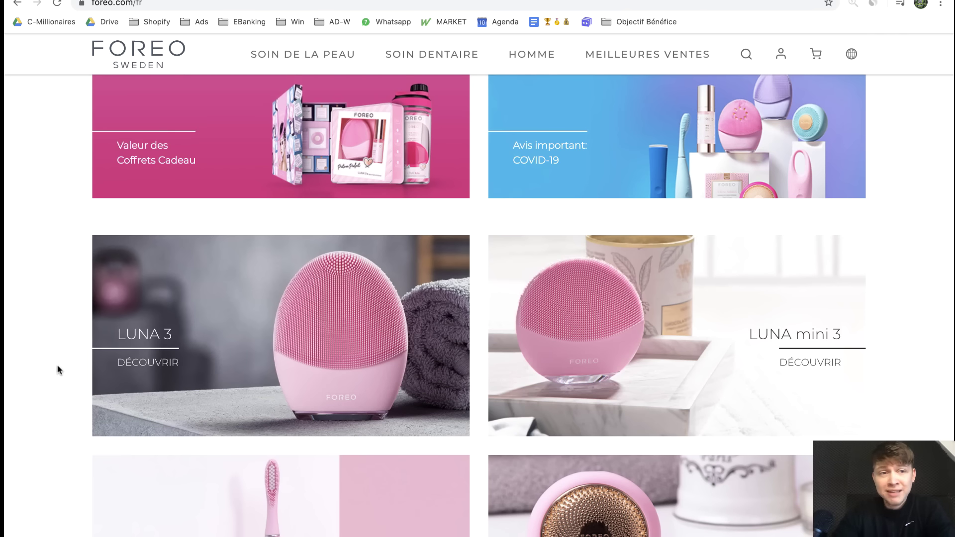
Browse the LUNA 3 and LUNA mini 3 on FOREO, then bring up the Skinvious NOVA page
scroll(532, 395, "up", 2)
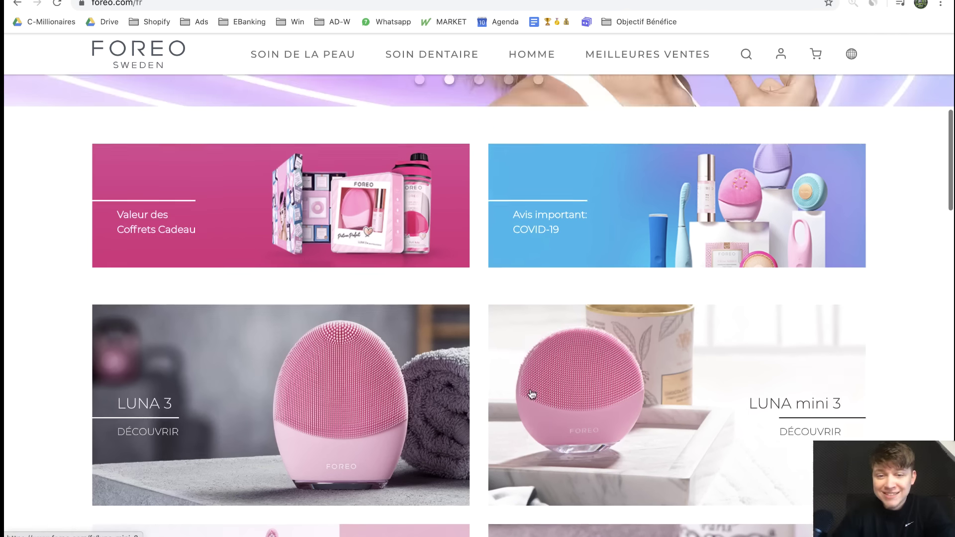
scroll(532, 394, "up", 5)
scroll(531, 394, "down", 5)
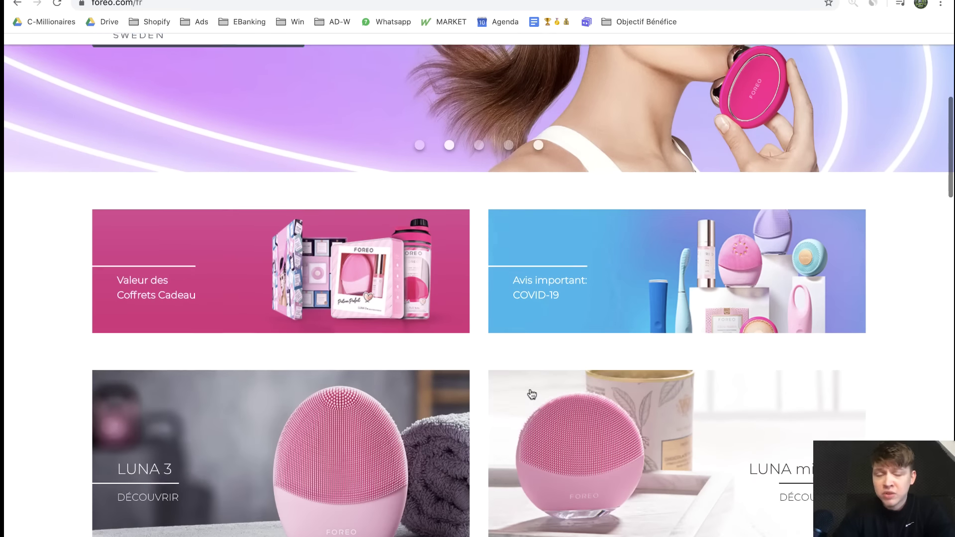
scroll(531, 395, "down", 3)
left_click(617, 1)
left_click(672, 1)
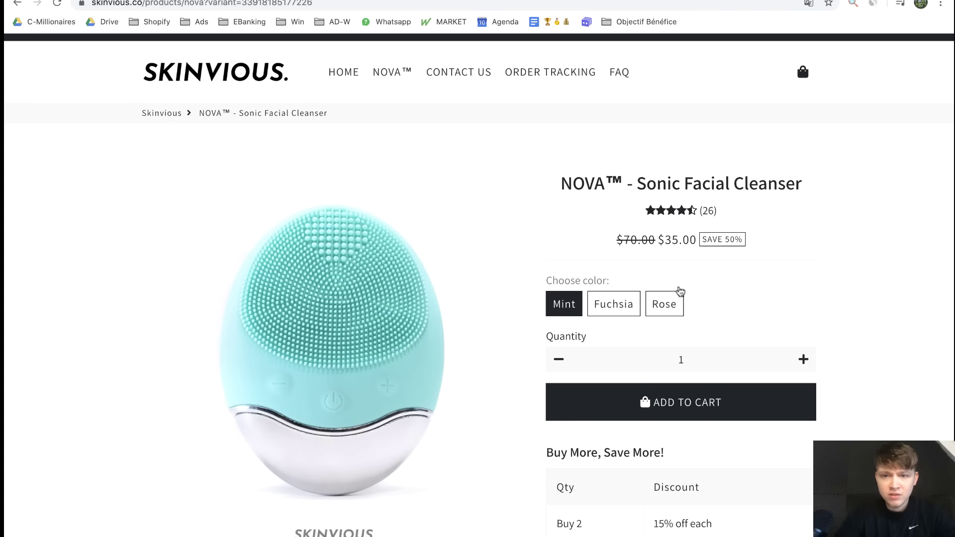
Scroll the Skinvious NOVA Sonic Facial Cleanser page to check its $35.00 offer
scroll(681, 291, "down", 2)
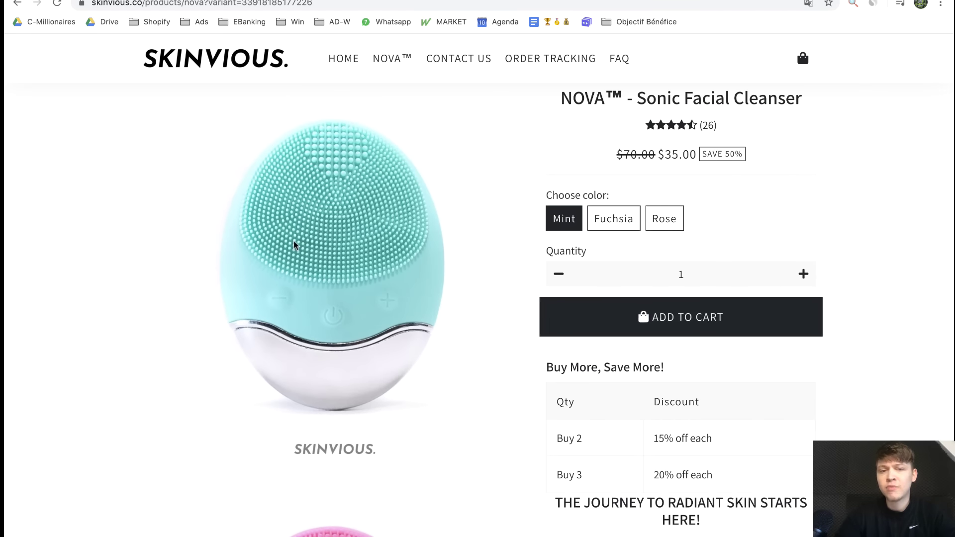
scroll(547, 149, "up", 1)
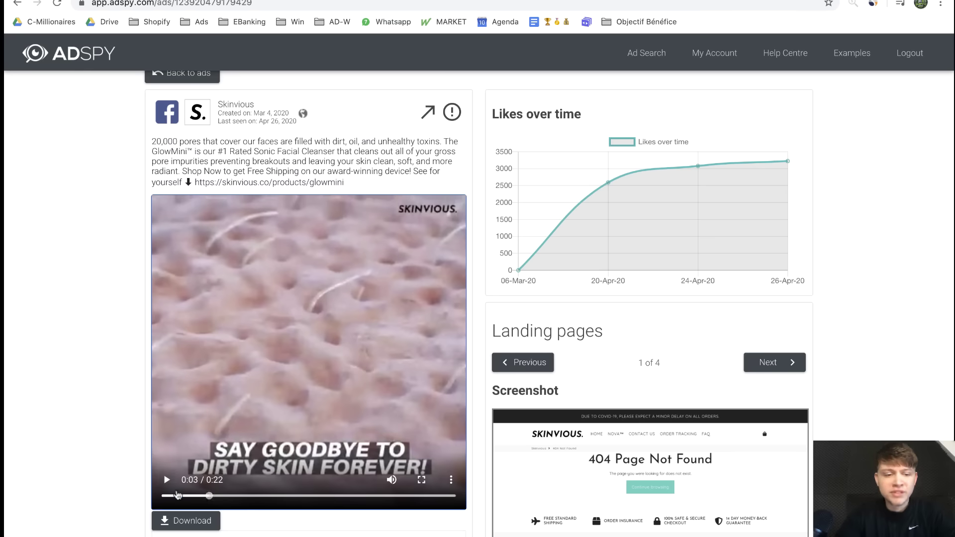
Play the Skinvious GlowMini ad video in AdSpy
left_click(167, 481)
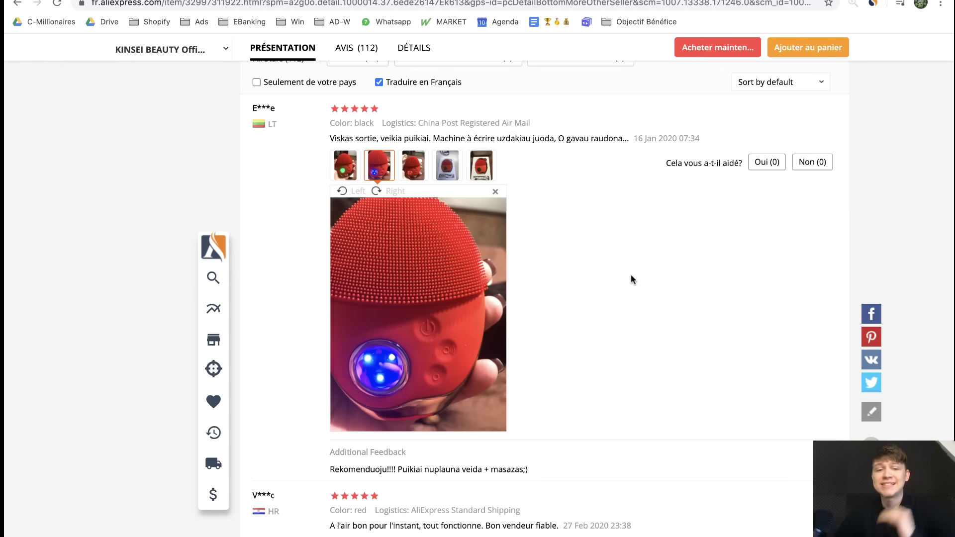
Scroll back up to the €11,71 black brush listing header, then go to the Gmail sign-in page
scroll(631, 274, "up", 20)
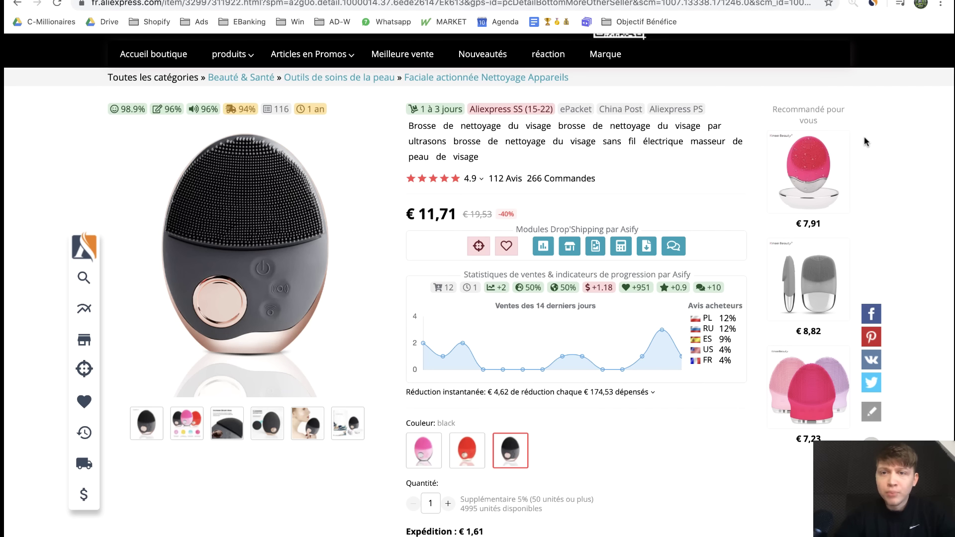
left_click(878, 0)
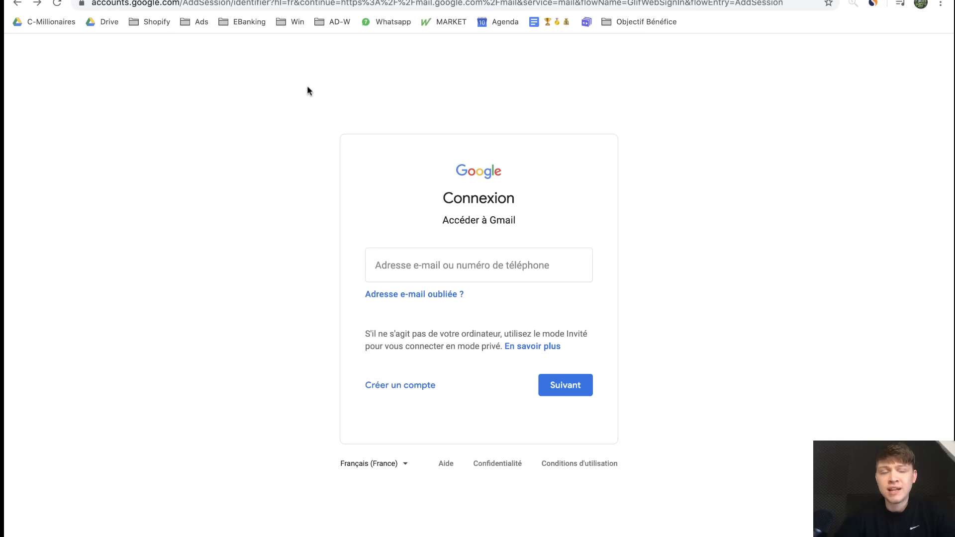
Start a new Google account with 'Créer un compte'
left_click(413, 386)
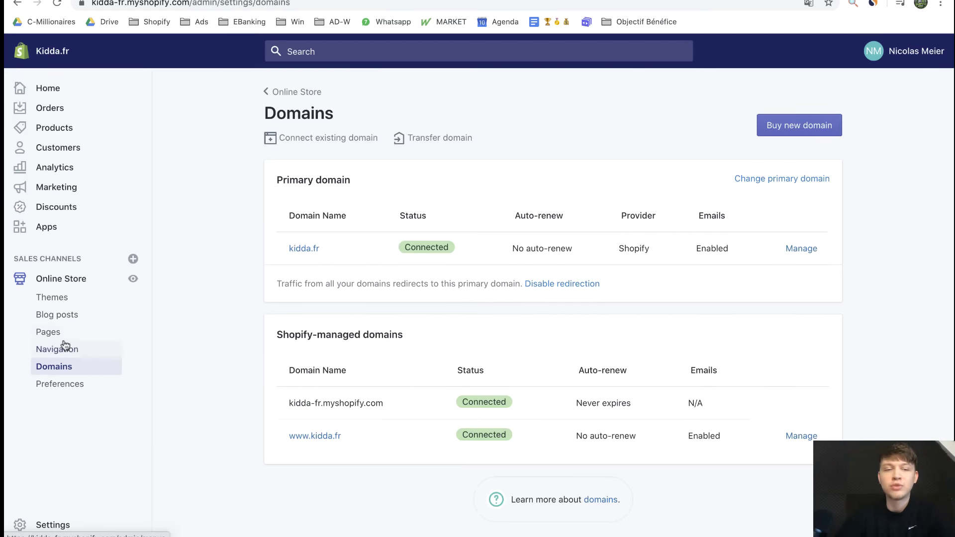
Look at Shopify's Buy new domain page, then move over to Google Domains
left_click(792, 125)
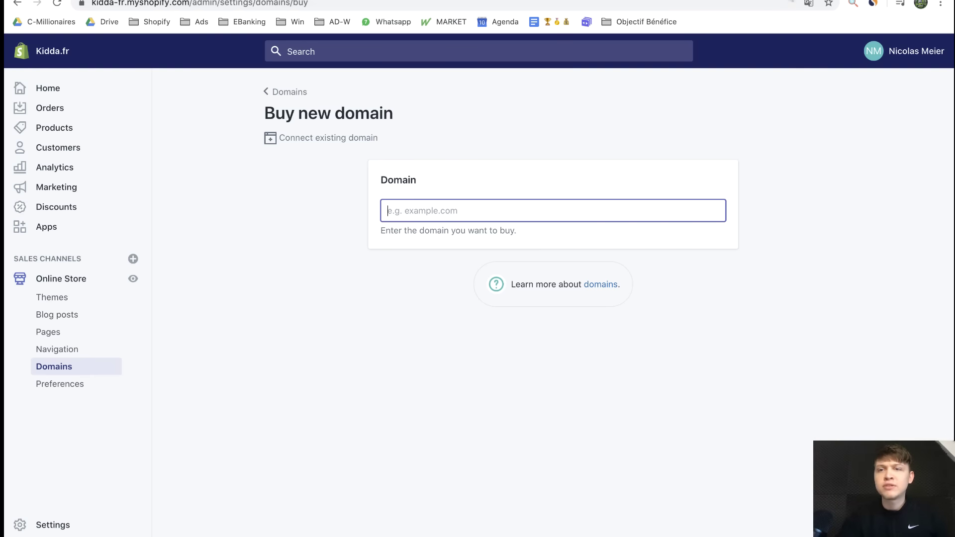
left_click(737, 0)
Search Google Domains for skinfrance.fr and confirm it is available at $10/year
left_click(575, 277)
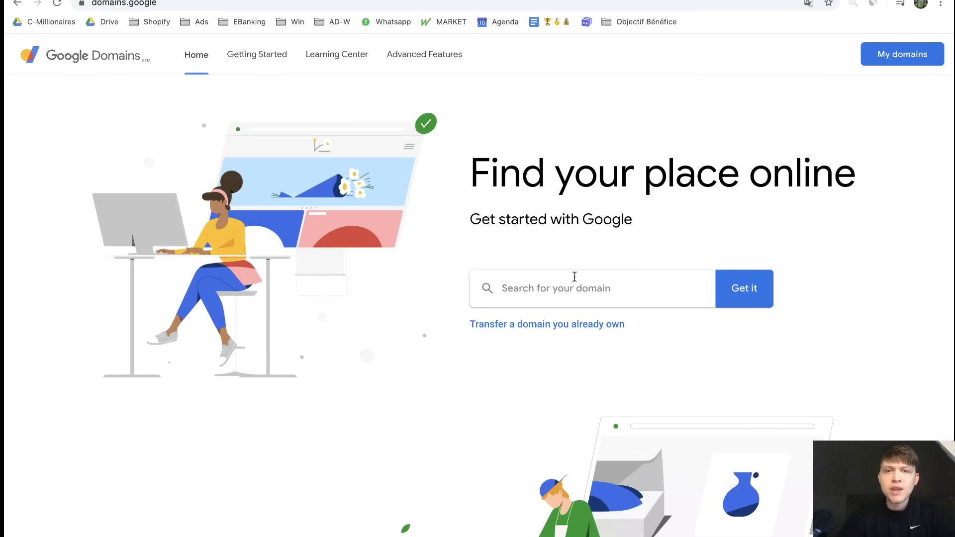
left_click(647, 0)
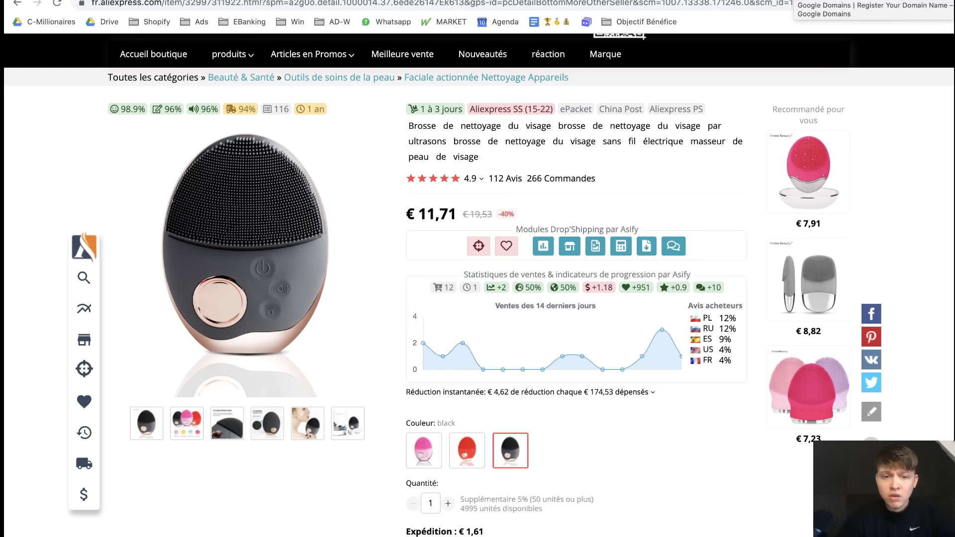
left_click(816, 0)
type("skinf")
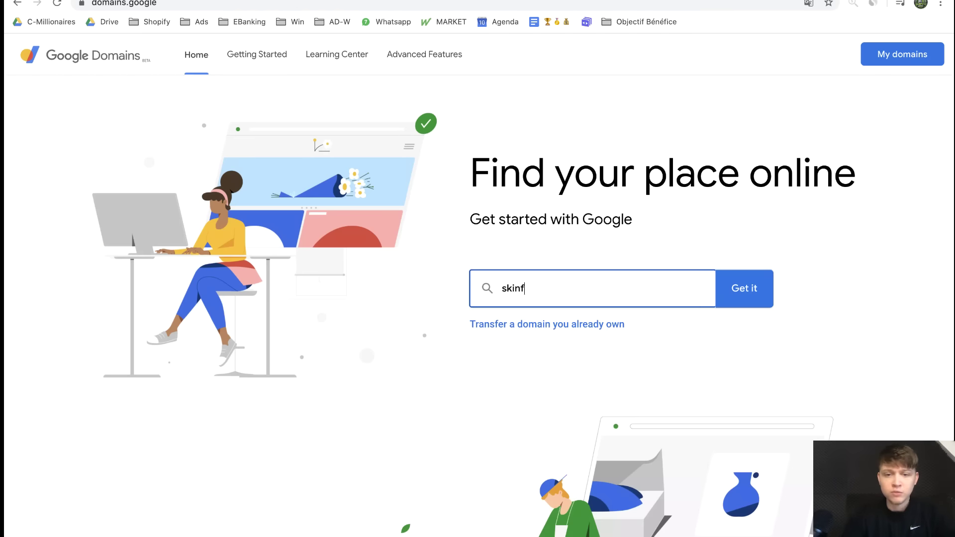
type("rance.fr")
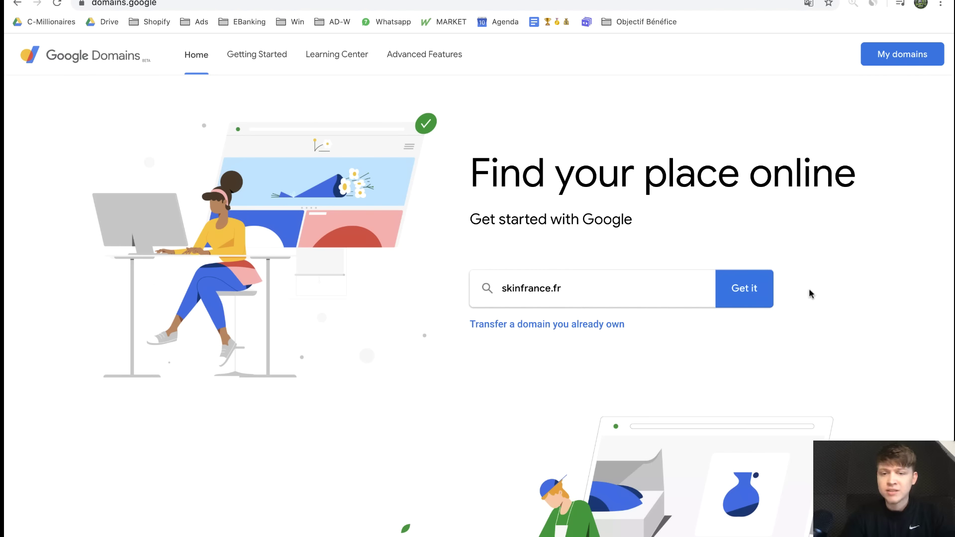
left_click(748, 295)
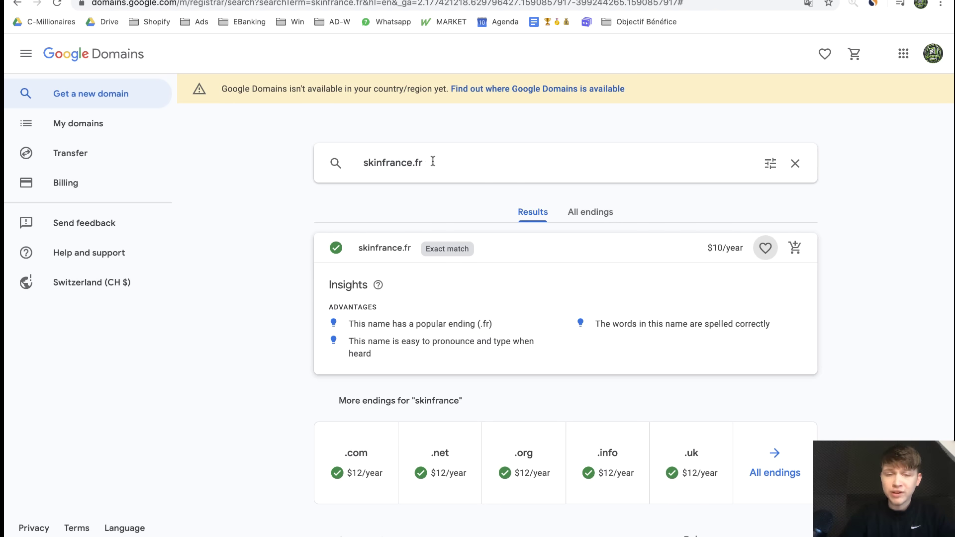
left_click_drag(431, 160, 292, 154)
scroll(276, 270, "down", 2)
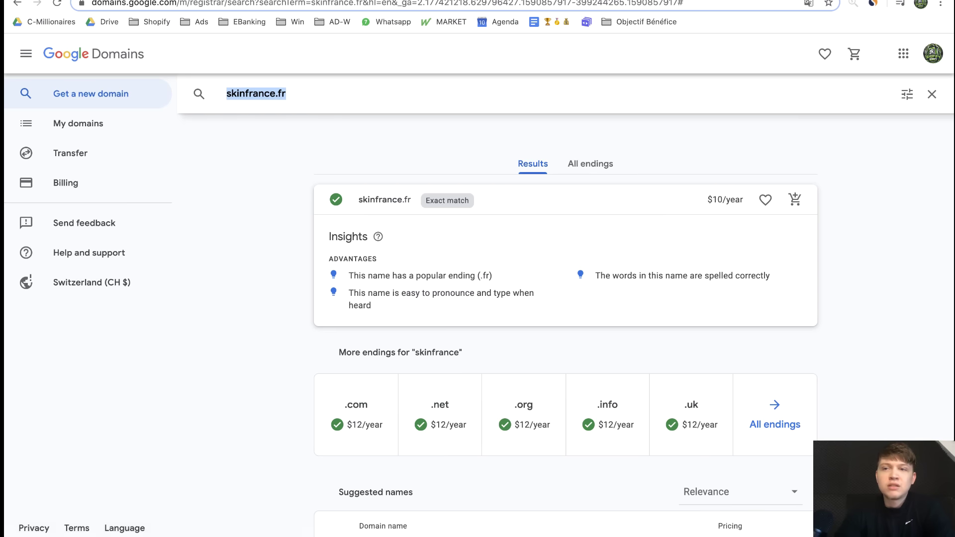
left_click(826, 0)
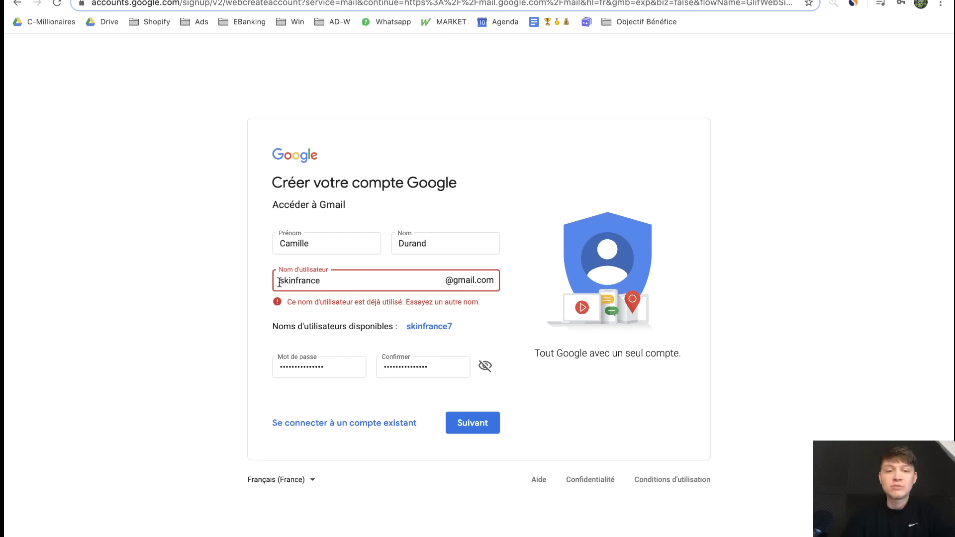
Edit the username on the Google sign-up form and submit the account details
left_click(324, 282)
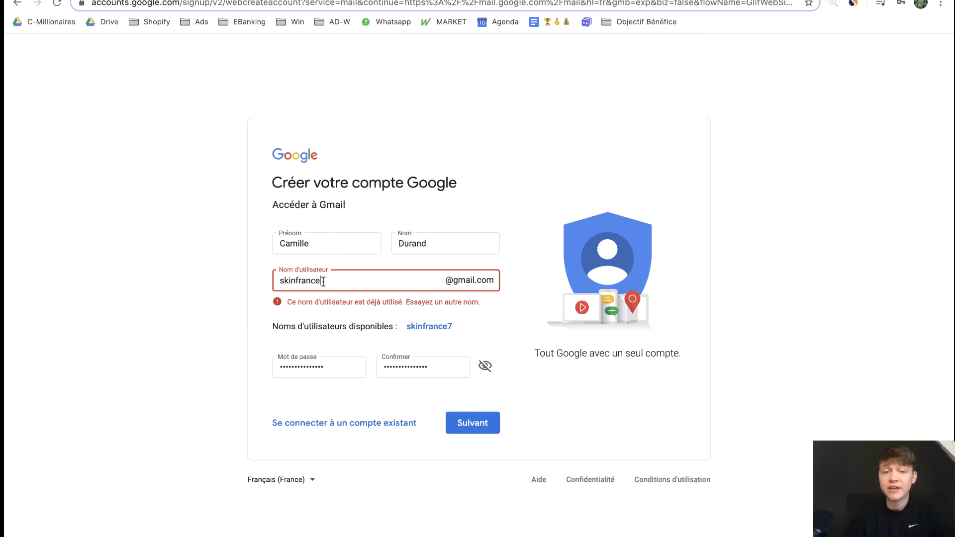
left_click(463, 418)
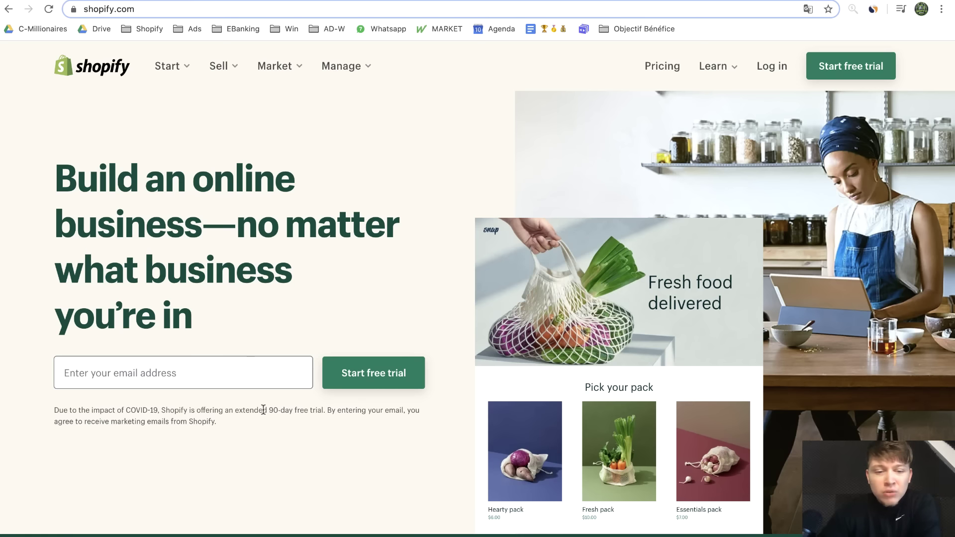
Enter an e-mail and password in the 90-day trial form and create the SkinFrance store
left_click_drag(264, 410, 308, 410)
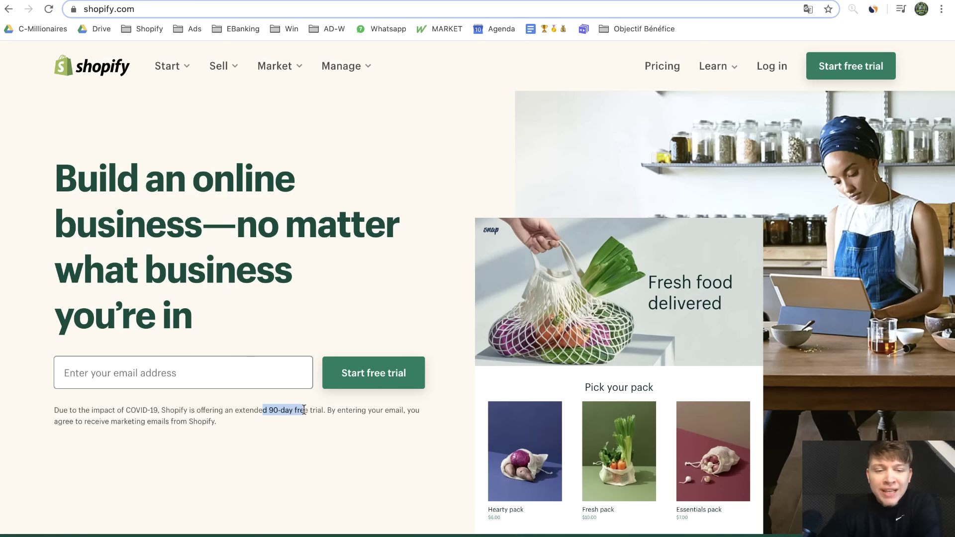
left_click(269, 413)
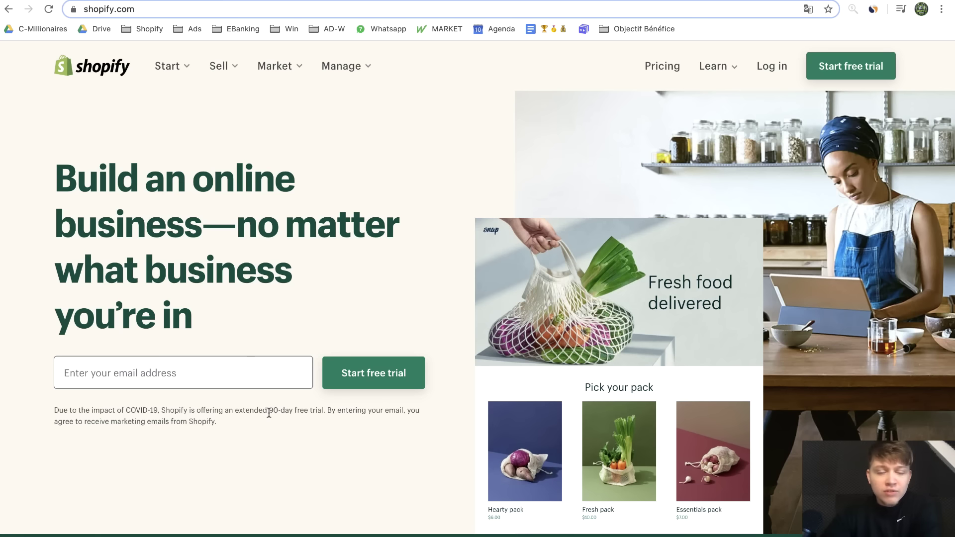
left_click_drag(269, 413, 304, 413)
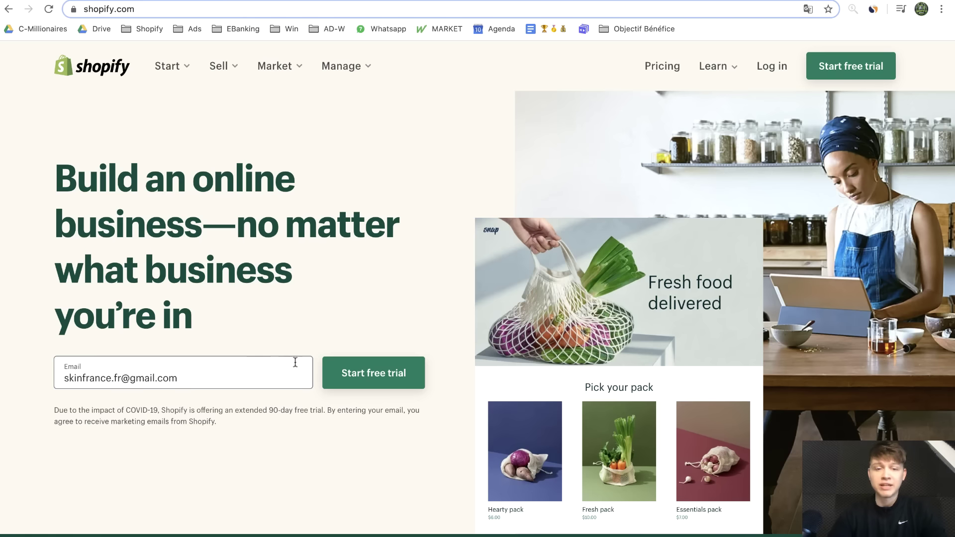
left_click(378, 386)
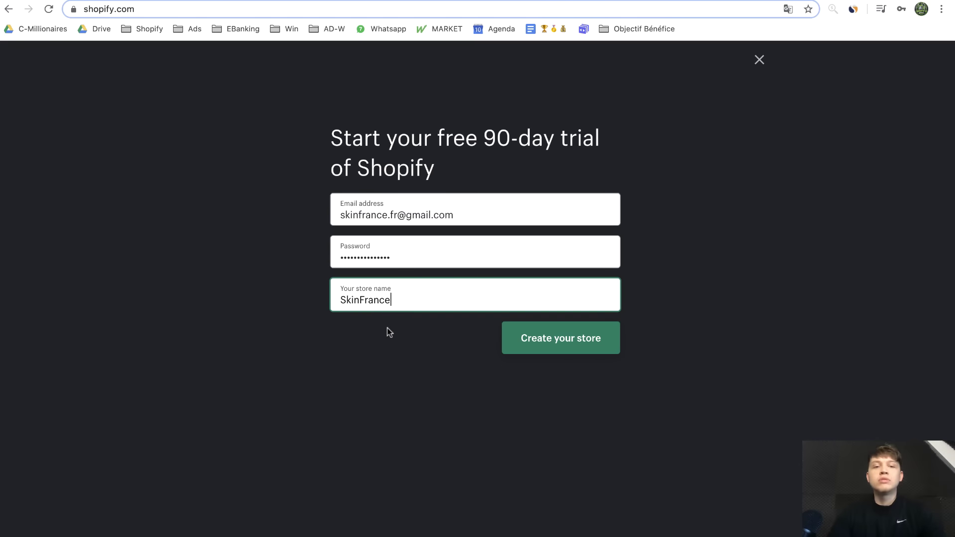
left_click(492, 223)
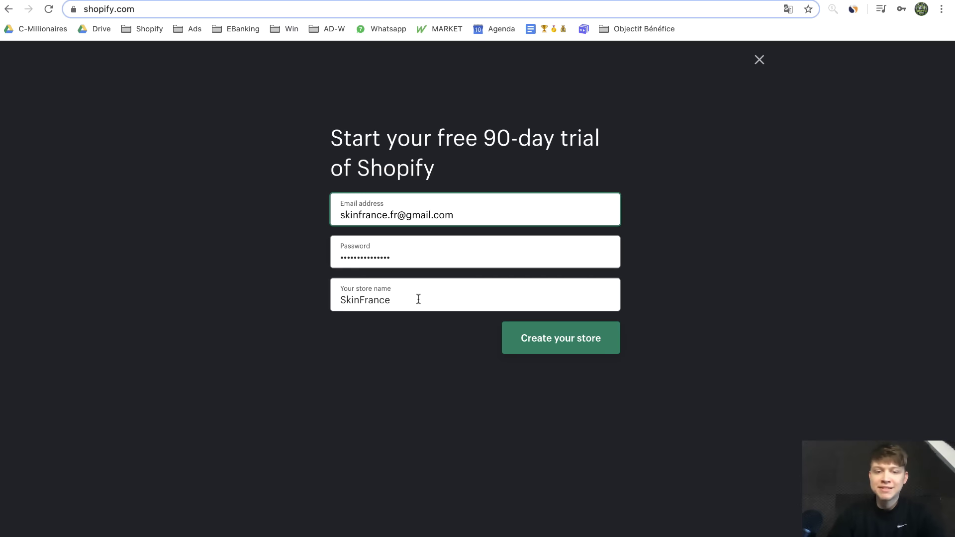
left_click(679, 267)
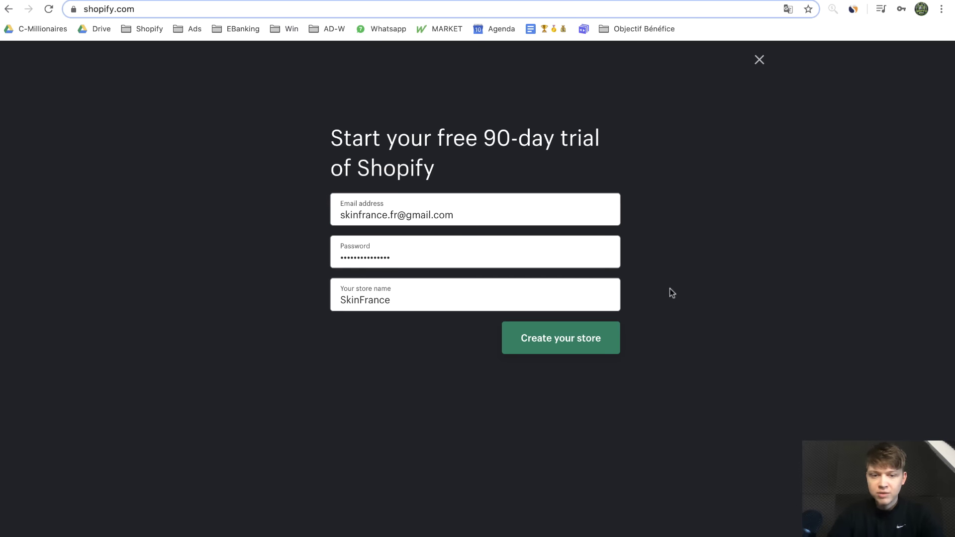
left_click(592, 353)
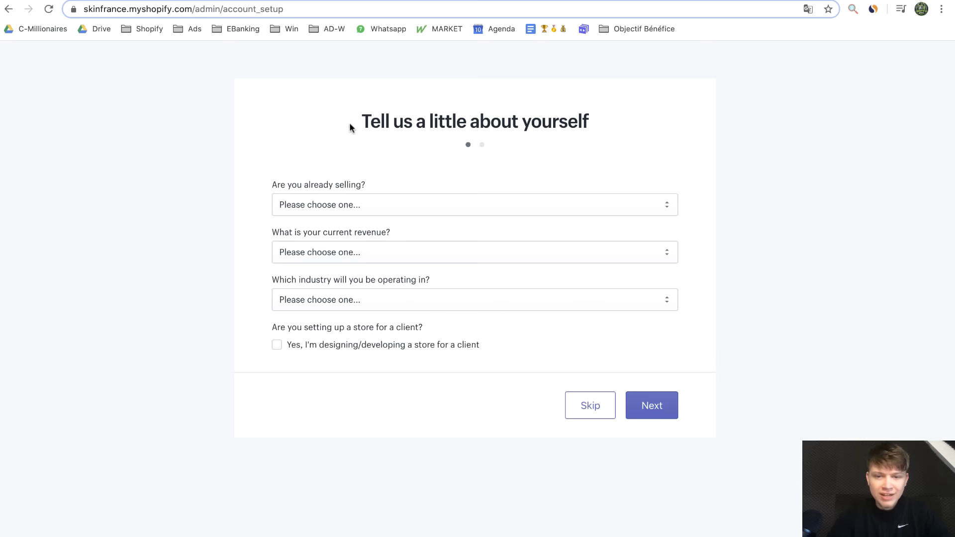
Skip the current-selling questionnaire and get past the address form to reach the SkinFrance trial home
left_click_drag(350, 122, 673, 136)
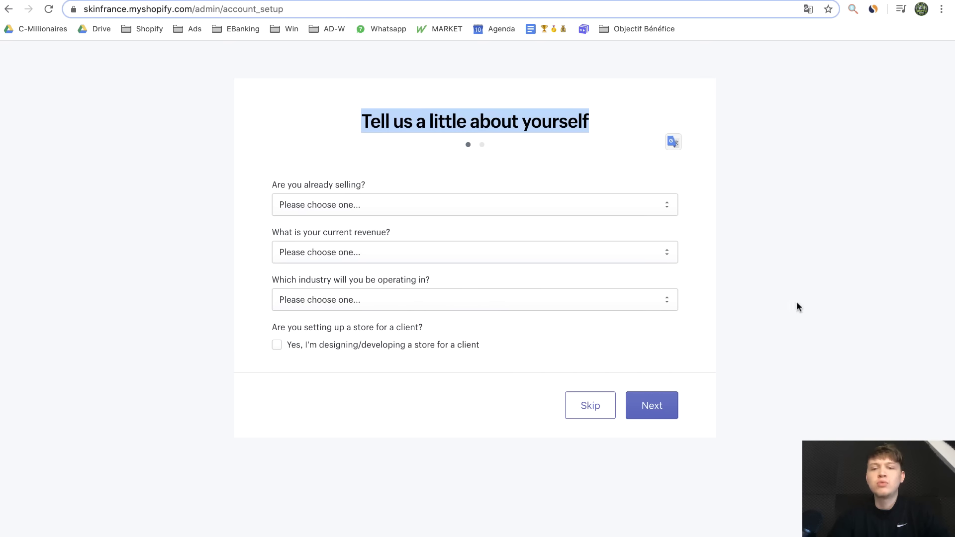
left_click(744, 499)
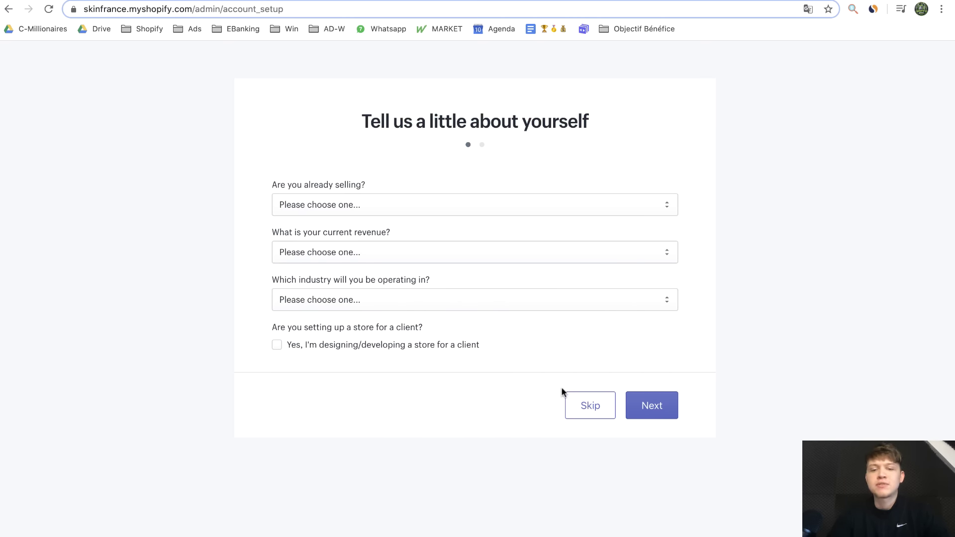
left_click(570, 402)
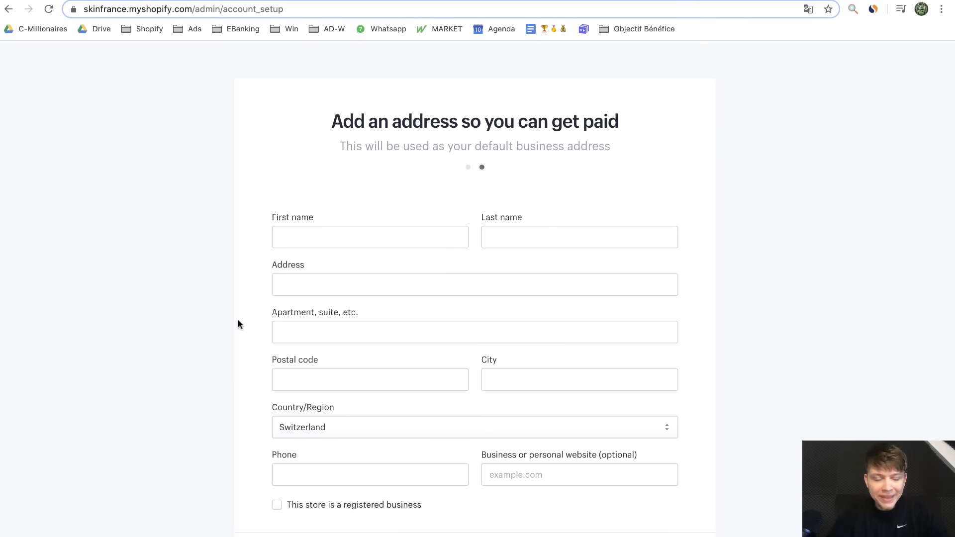
scroll(237, 323, "down", 2)
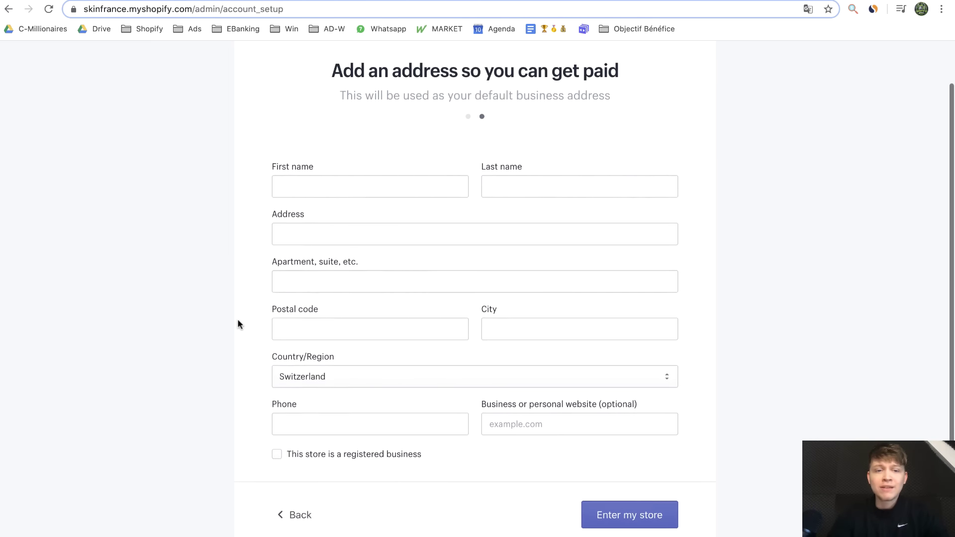
scroll(237, 324, "up", 1)
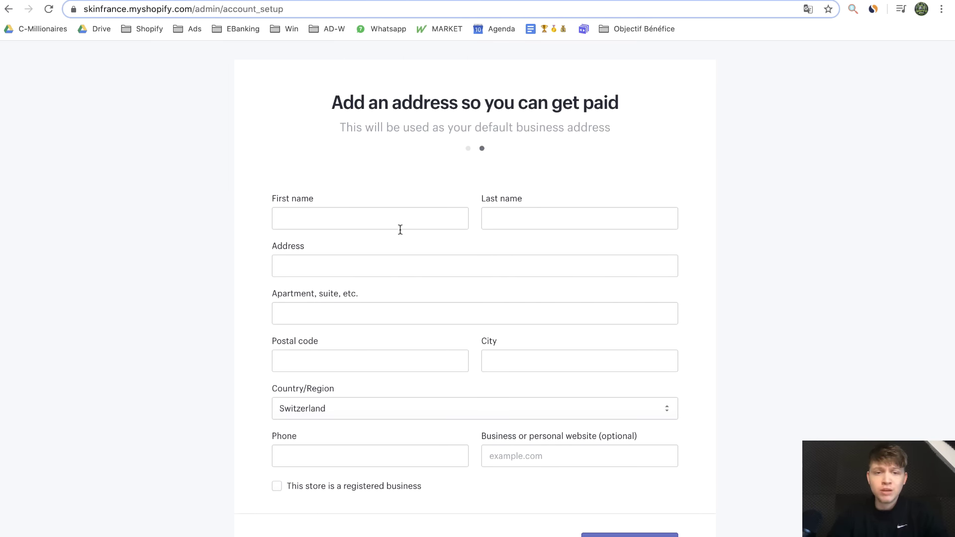
scroll(418, 224, "down", 2)
scroll(417, 224, "up", 2)
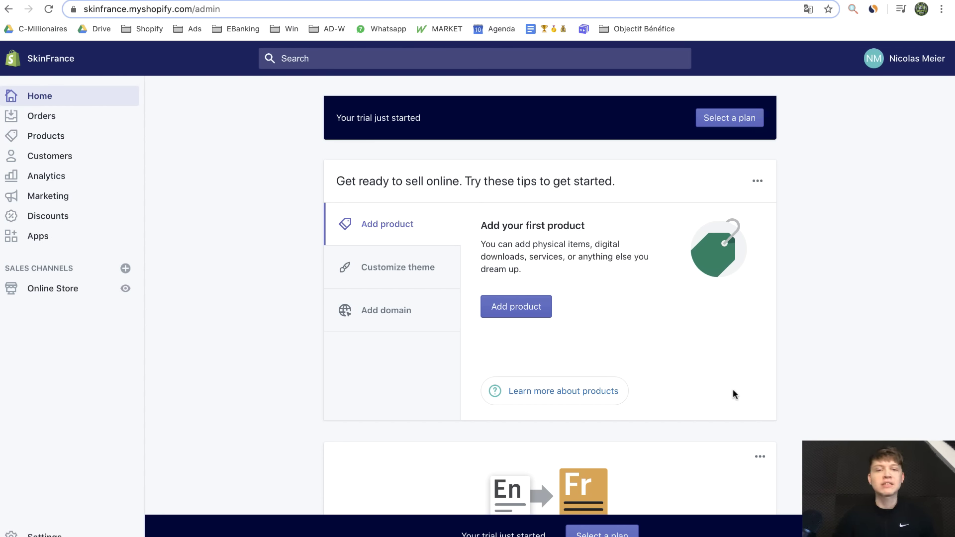
Set the account's preferred language to Français (Version bêta)
scroll(734, 393, "down", 4)
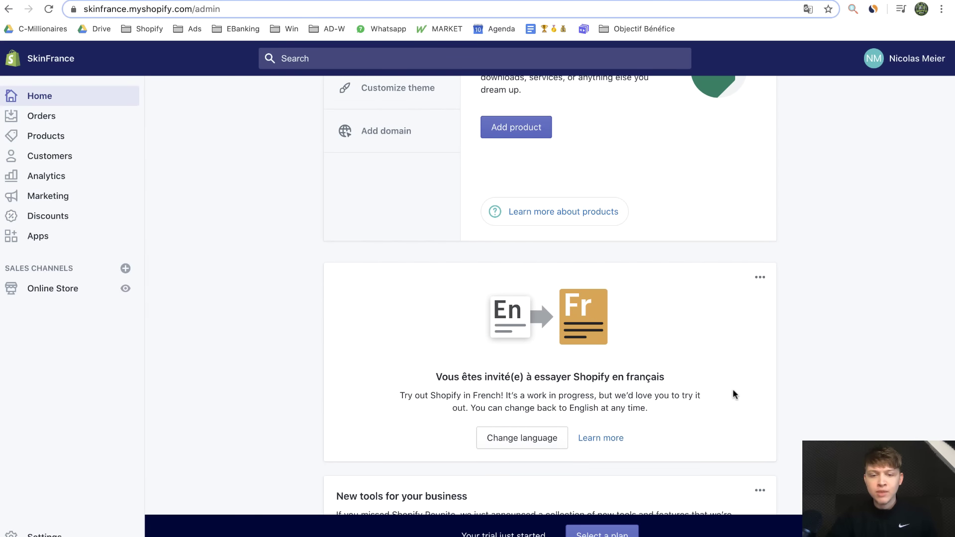
left_click(528, 437)
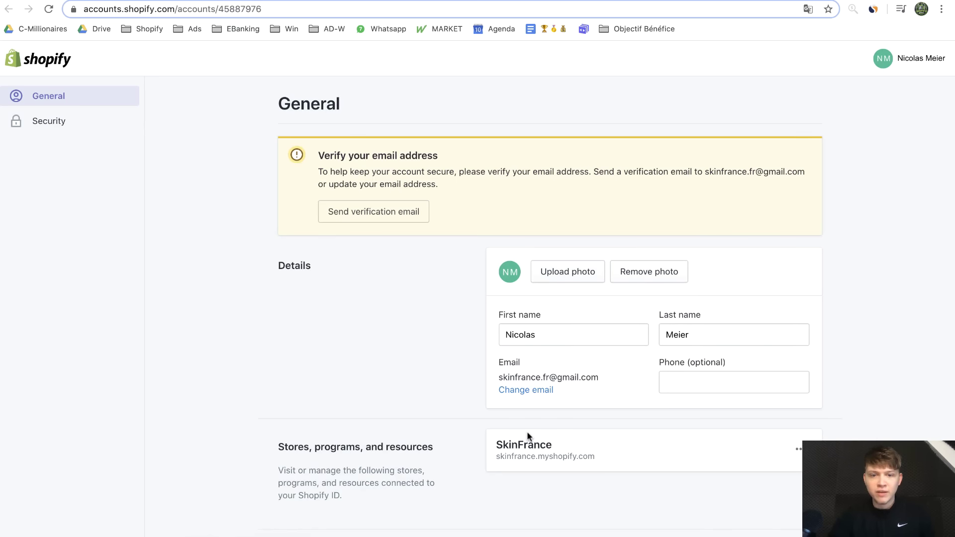
scroll(438, 379, "down", 5)
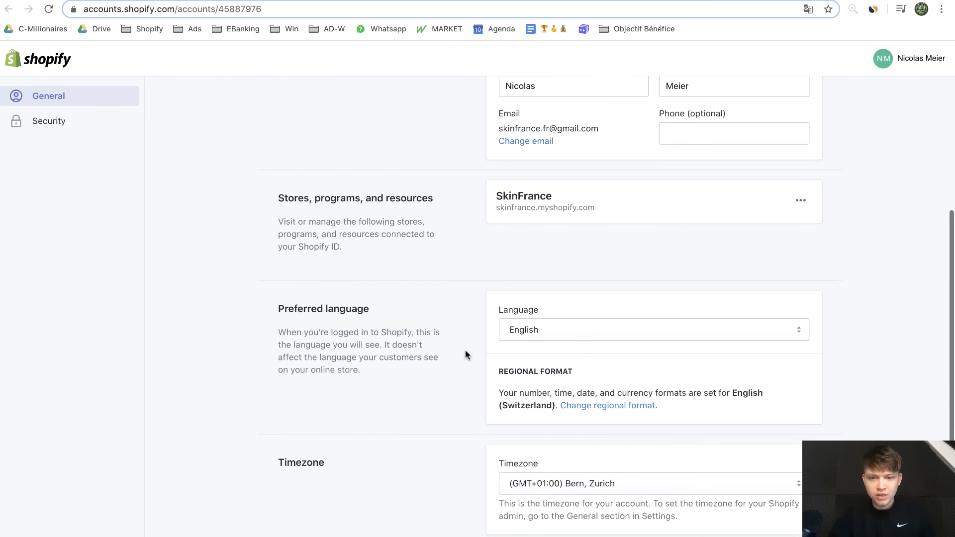
left_click(549, 331)
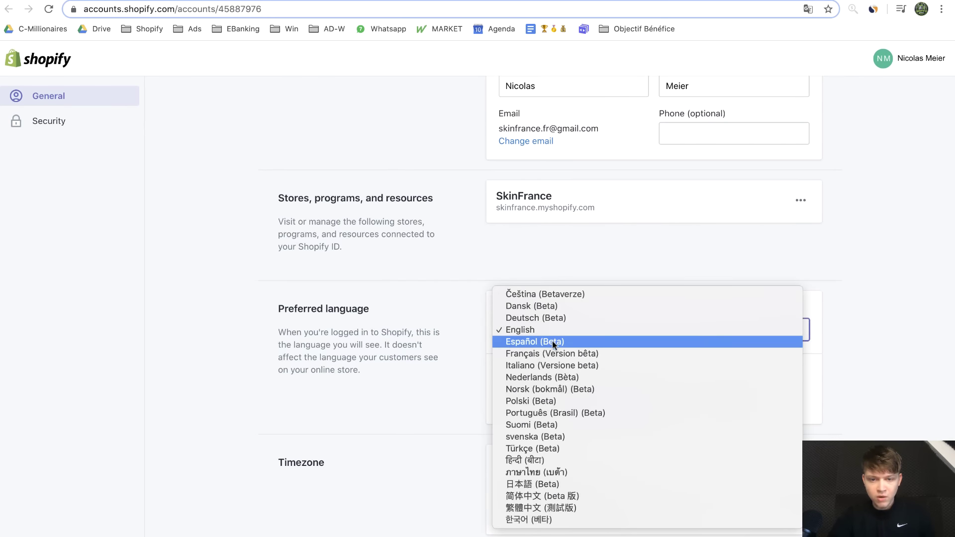
left_click(549, 354)
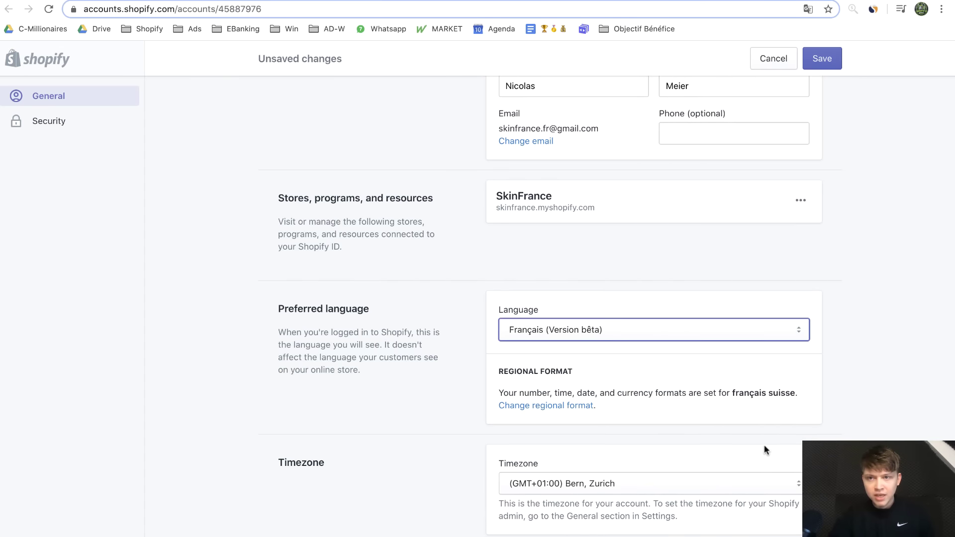
scroll(764, 445, "up", 5)
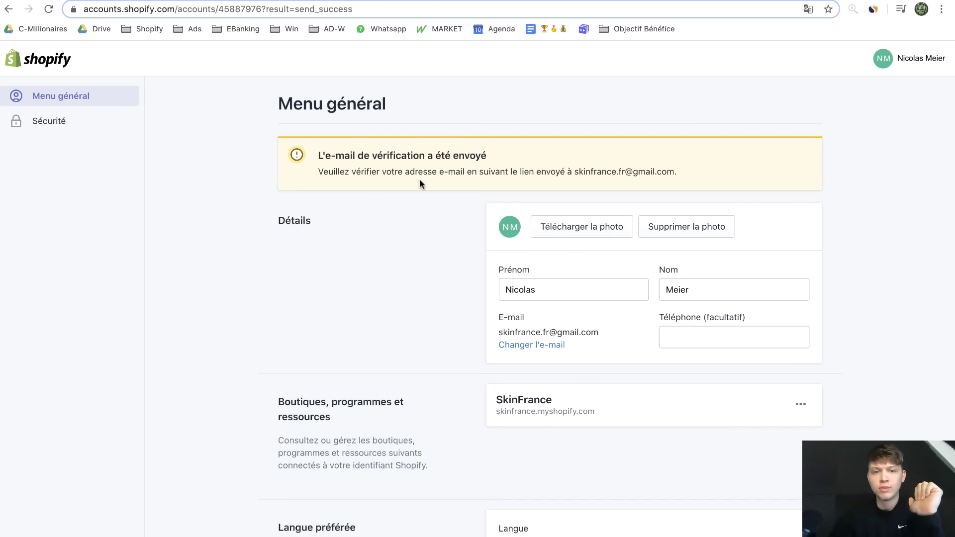
Verify the account e-mail with the Confirmer un e-mail link in Shopify's Gmail message
key("ctrl+Tab")
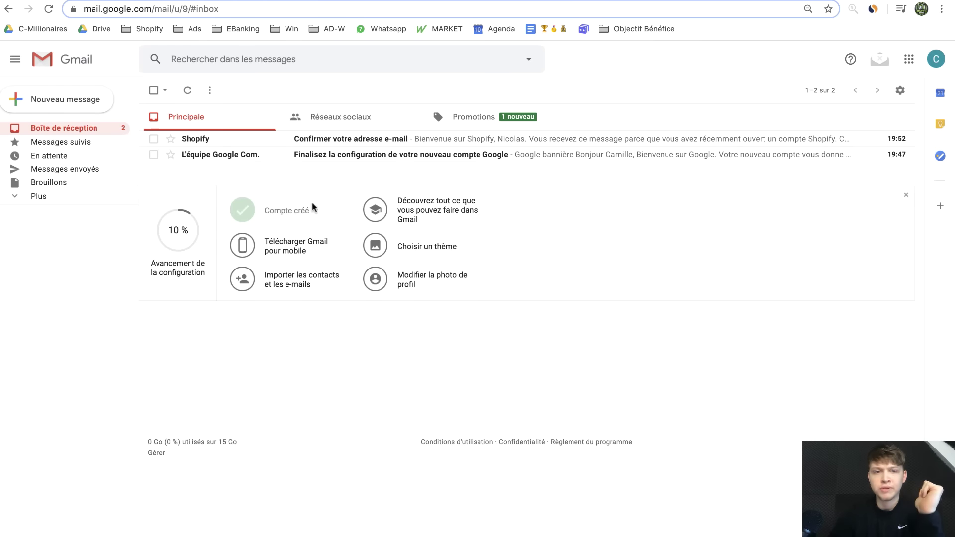
left_click(253, 145)
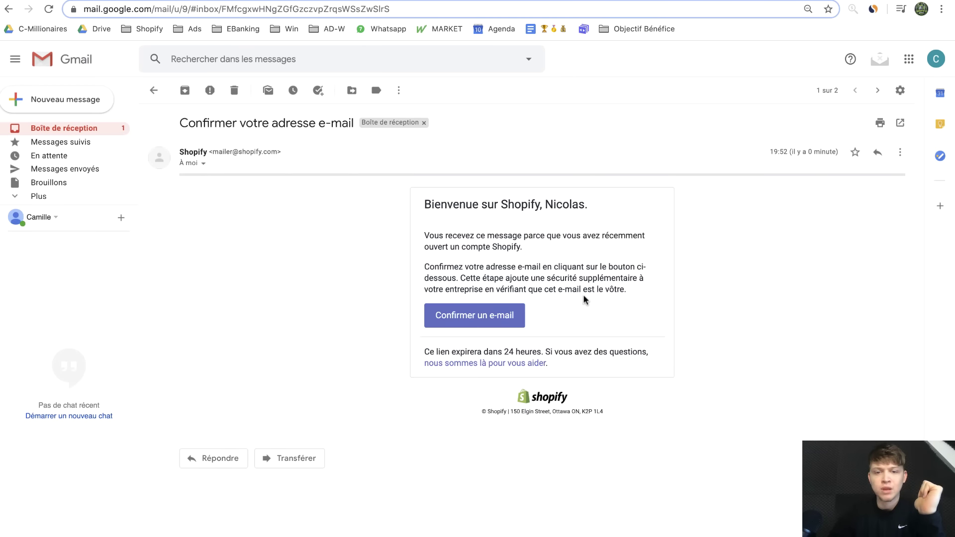
left_click(513, 317)
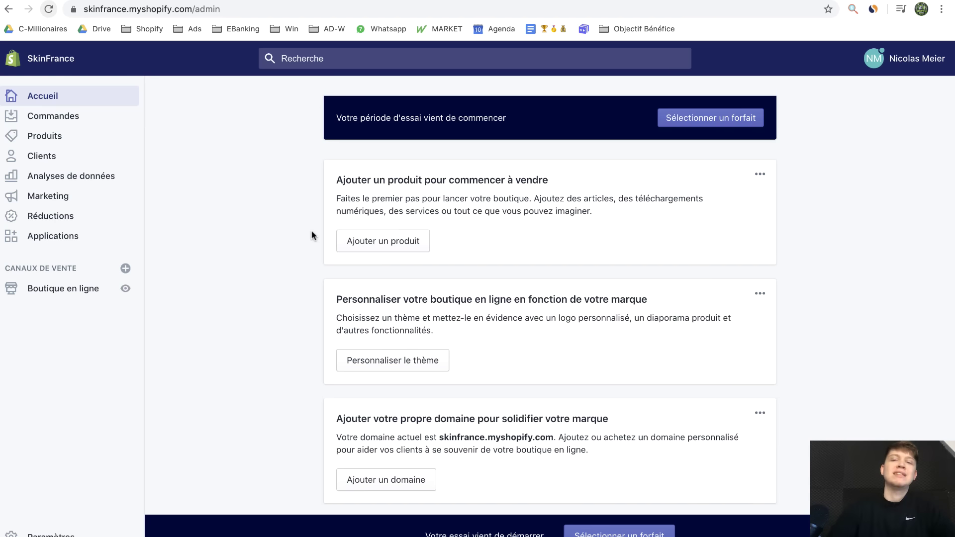
Open the plan selection page and highlight Basic Shopify's $29 monthly price
left_click(723, 119)
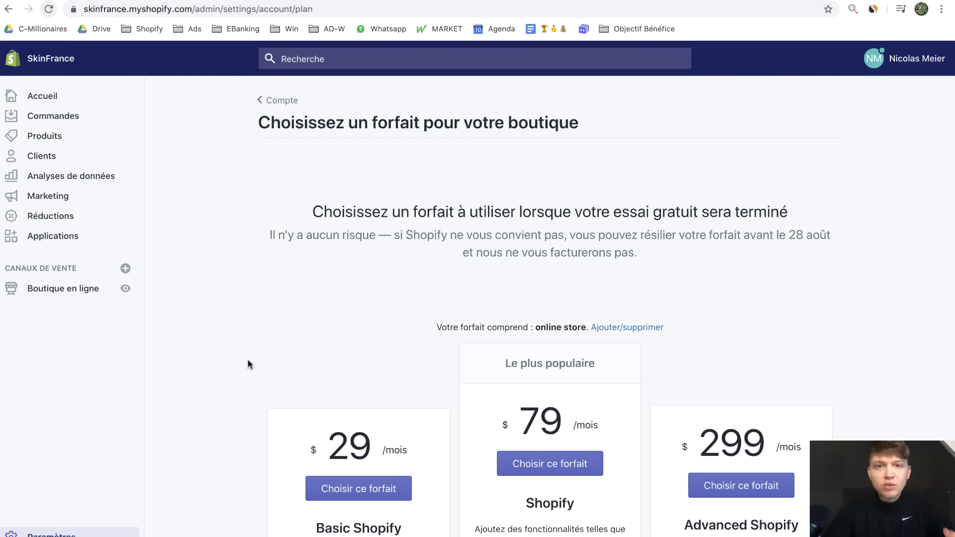
scroll(248, 361, "down", 3)
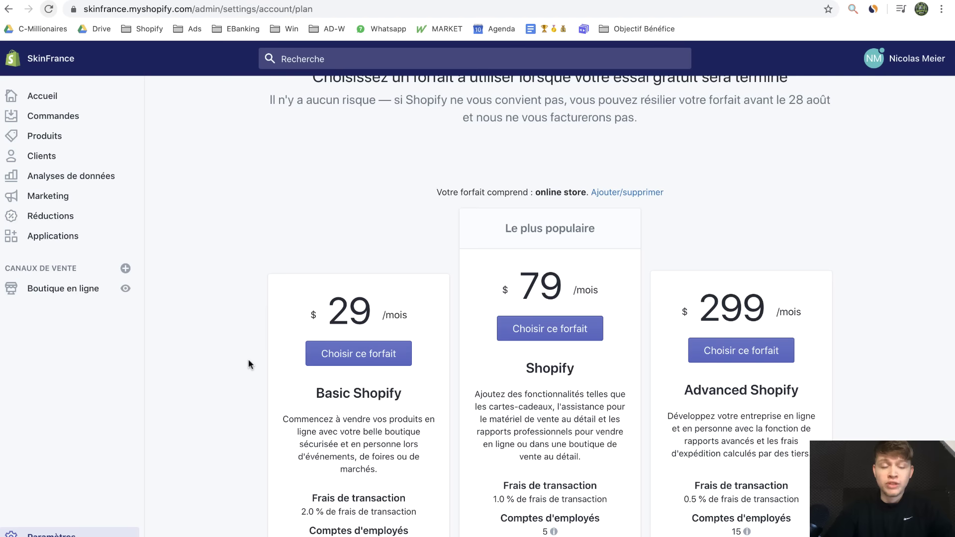
scroll(249, 363, "up", 1)
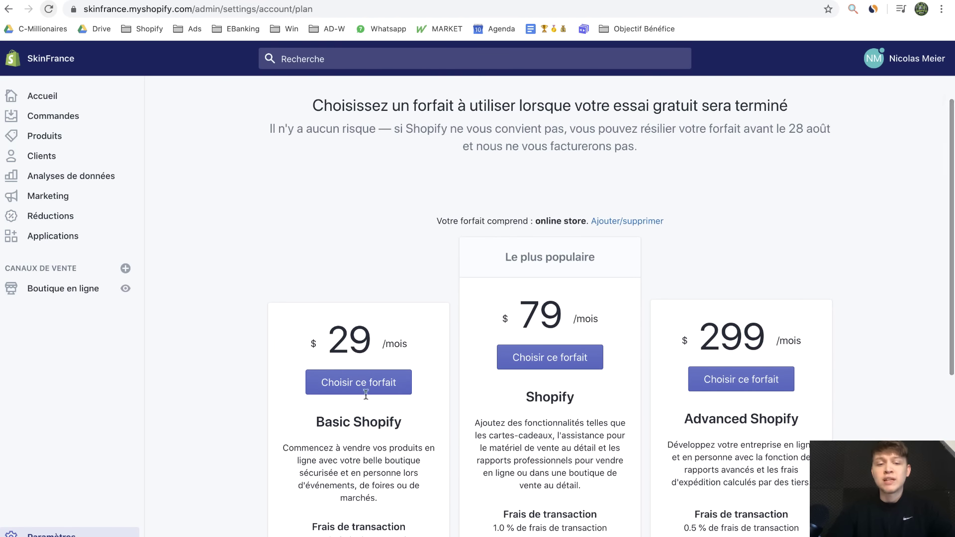
scroll(290, 412, "up", 3)
scroll(286, 408, "down", 2)
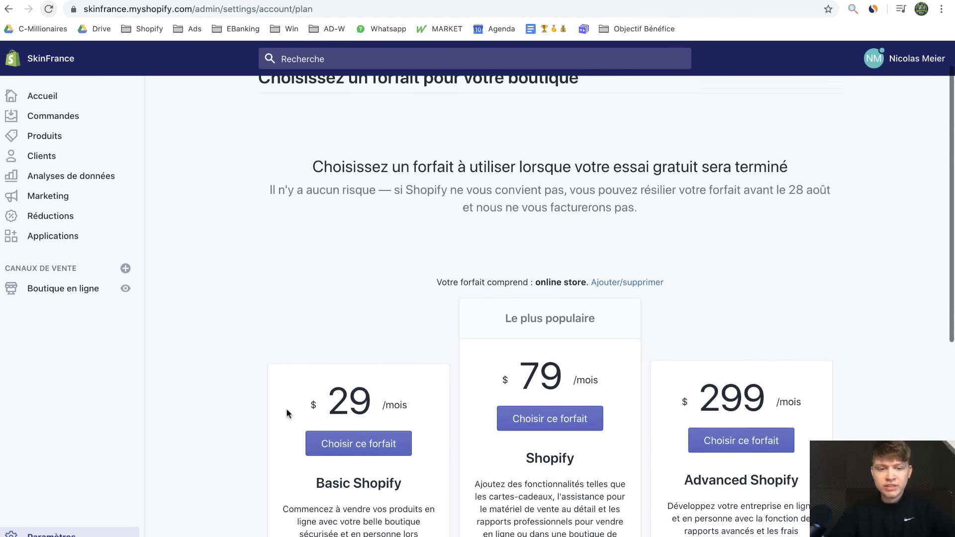
left_click_drag(332, 369, 368, 369)
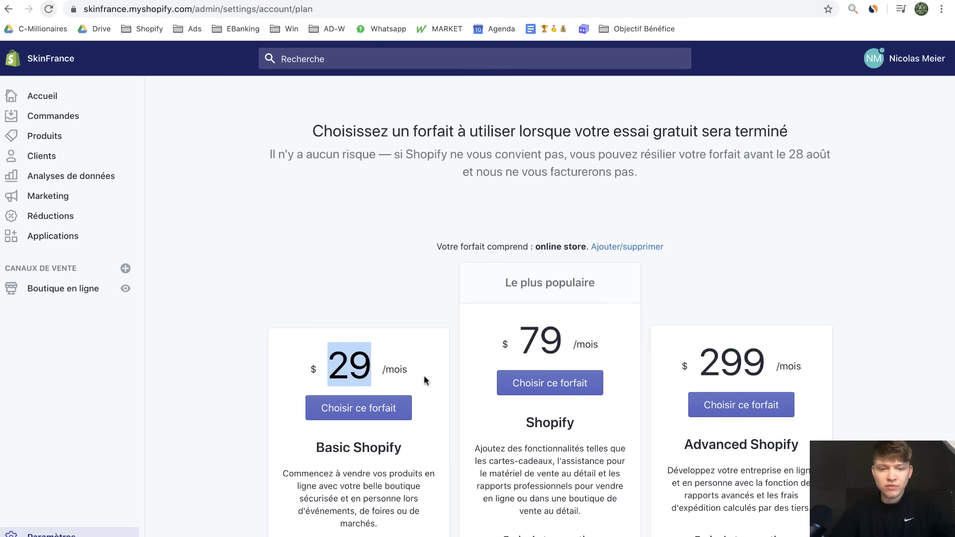
scroll(520, 413, "down", 4)
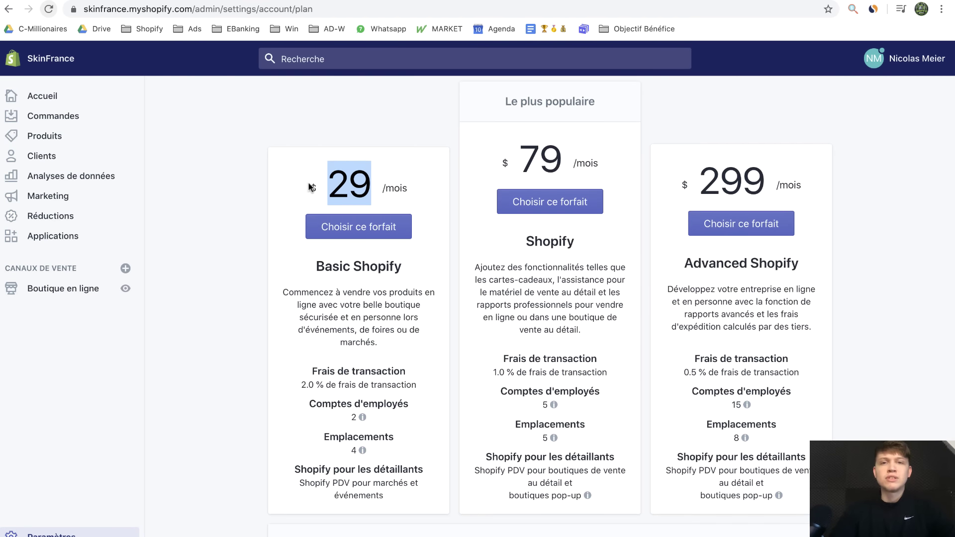
scroll(520, 197, "up", 1)
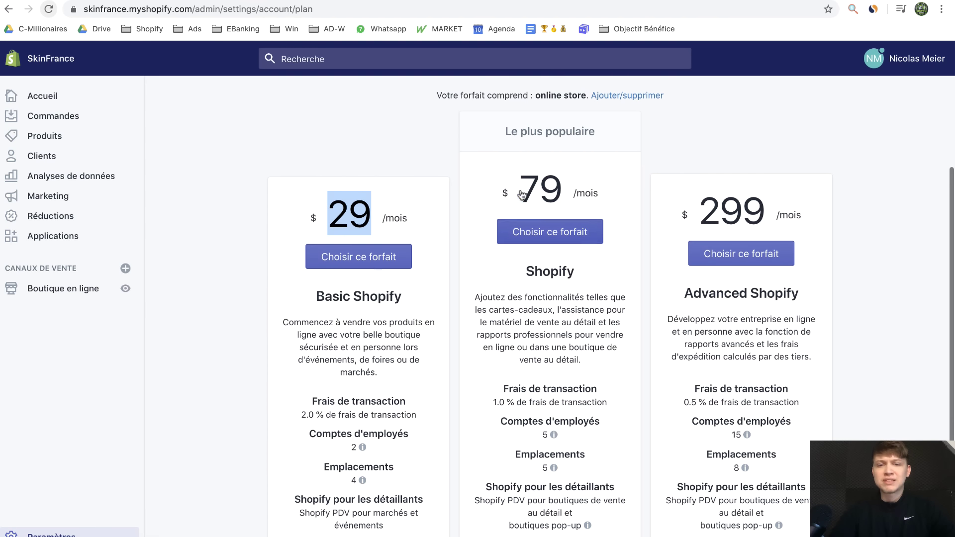
Highlight the Shopify $79 and Advanced Shopify $299 monthly prices
left_click_drag(518, 190, 581, 186)
left_click(550, 185)
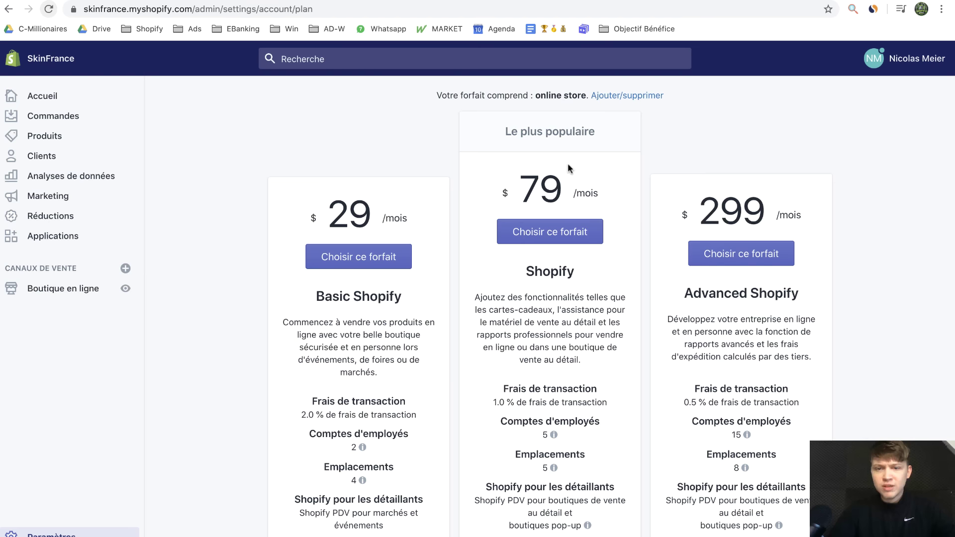
left_click_drag(706, 206, 766, 196)
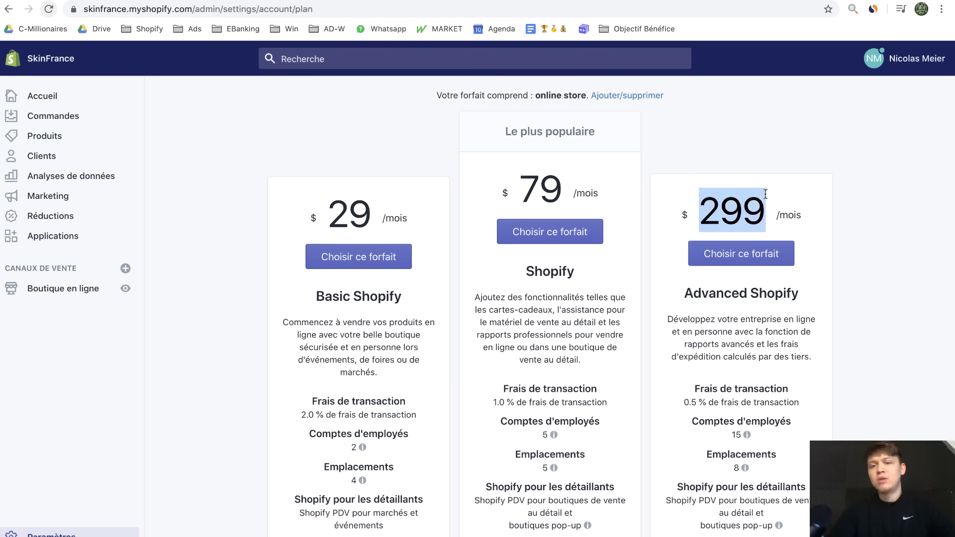
left_click(739, 207)
left_click_drag(700, 208, 762, 212)
left_click(675, 411)
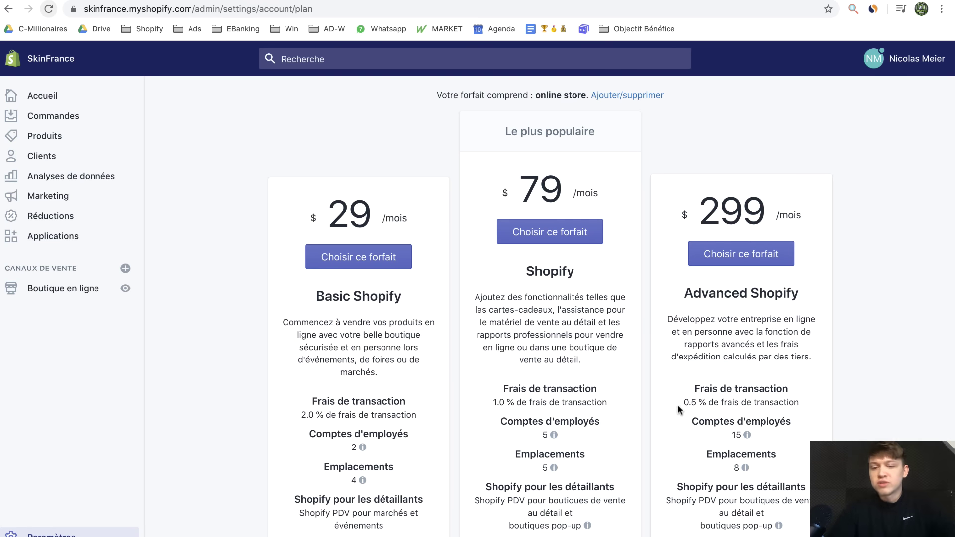
Highlight the 0.5 % Advanced and 2.0 % Basic transaction fees, then the Basic Shopify name
left_click_drag(682, 405, 817, 403)
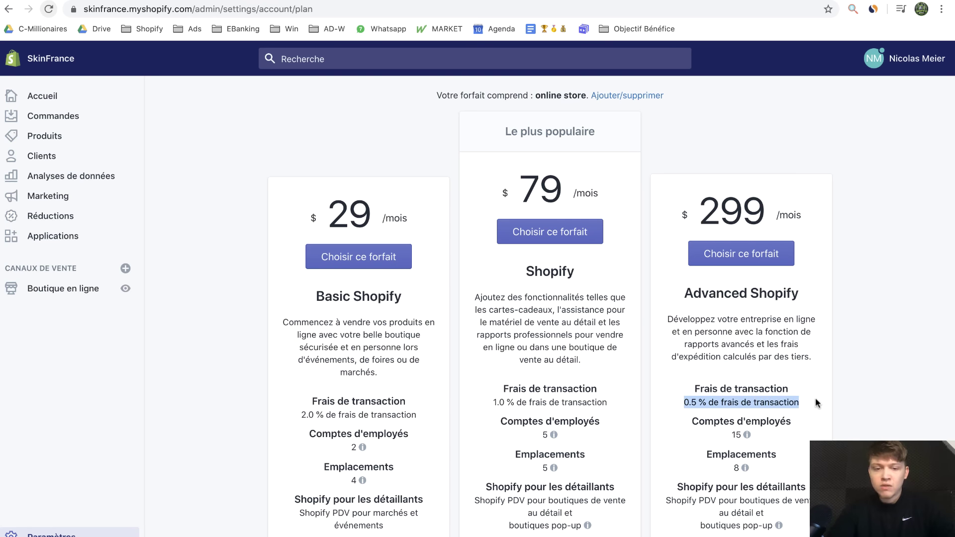
scroll(624, 306, "up", 3)
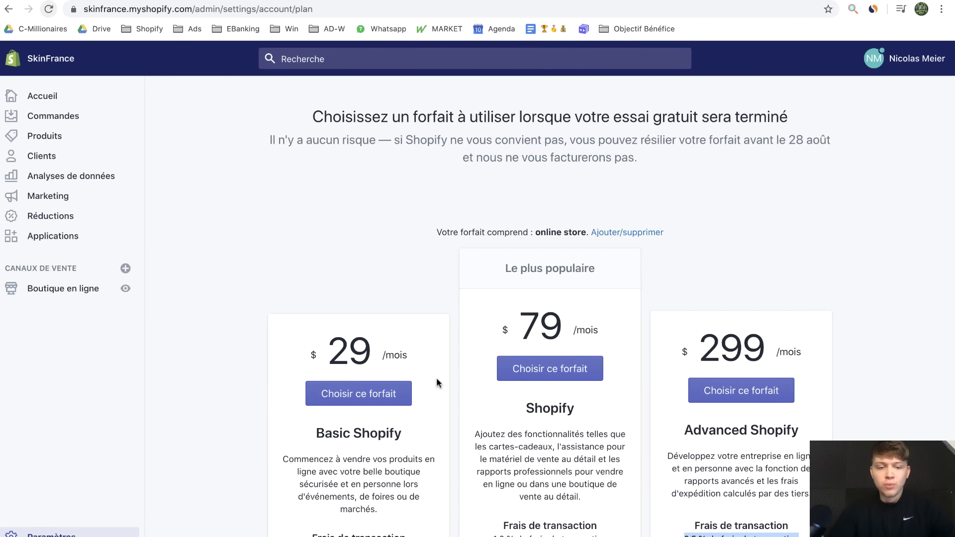
scroll(437, 383, "down", 2)
left_click(300, 458)
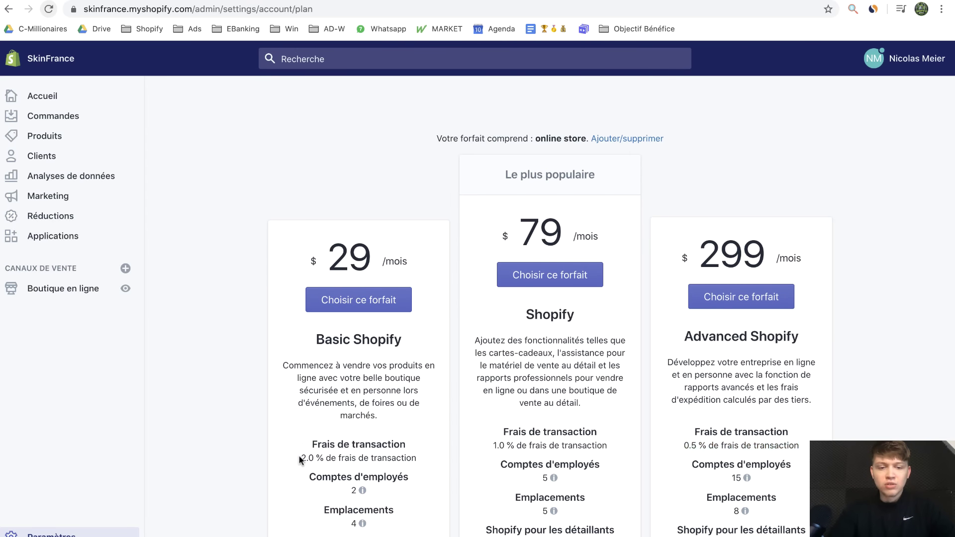
left_click_drag(301, 459, 416, 459)
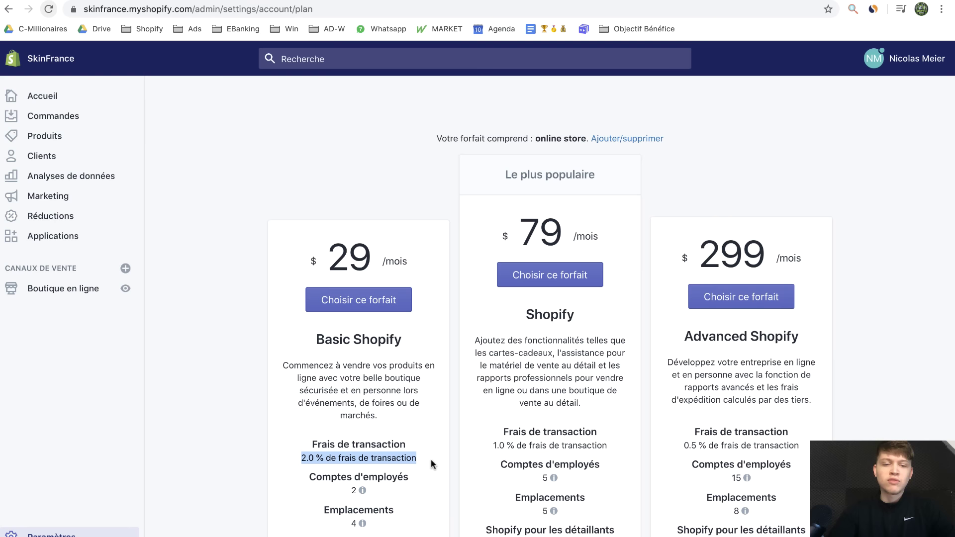
scroll(348, 348, "down", 1)
triple_click(334, 323)
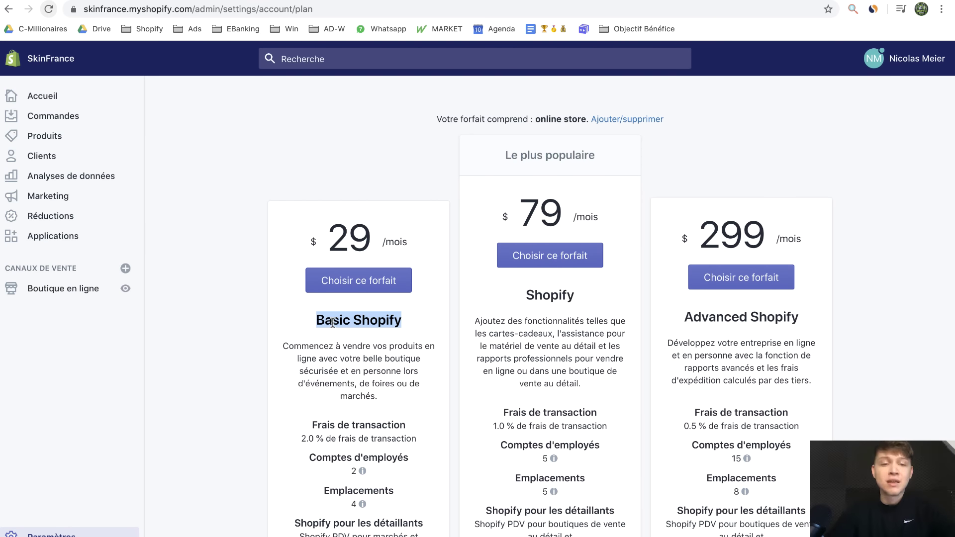
Choose Basic Shopify with the 29,00 $ every-30-days billing cycle and start the plan
left_click(334, 286)
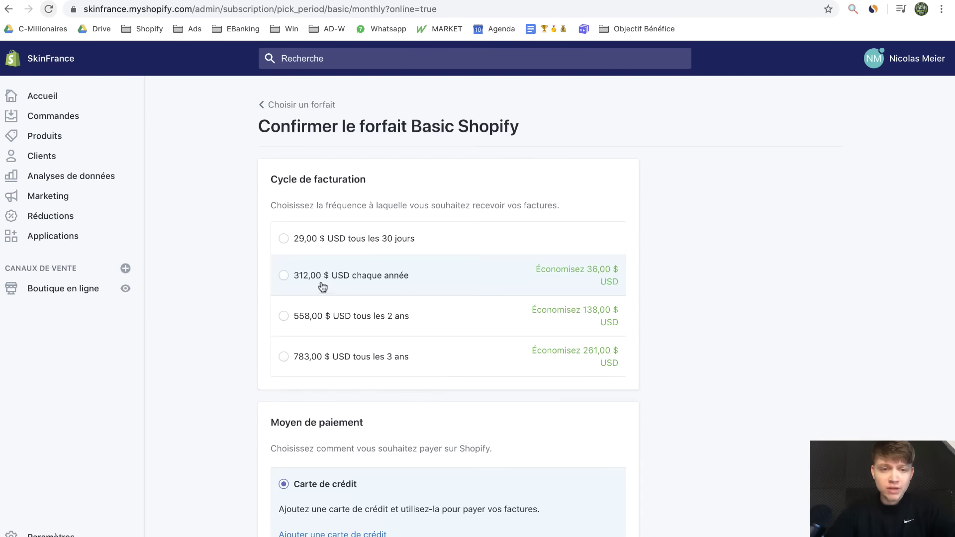
left_click(284, 240)
scroll(268, 382, "down", 5)
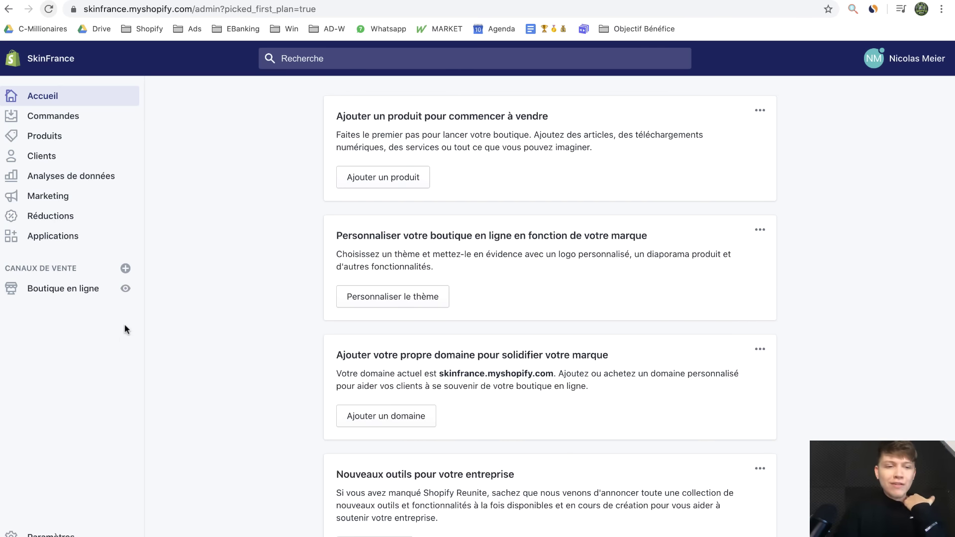
left_click(70, 296)
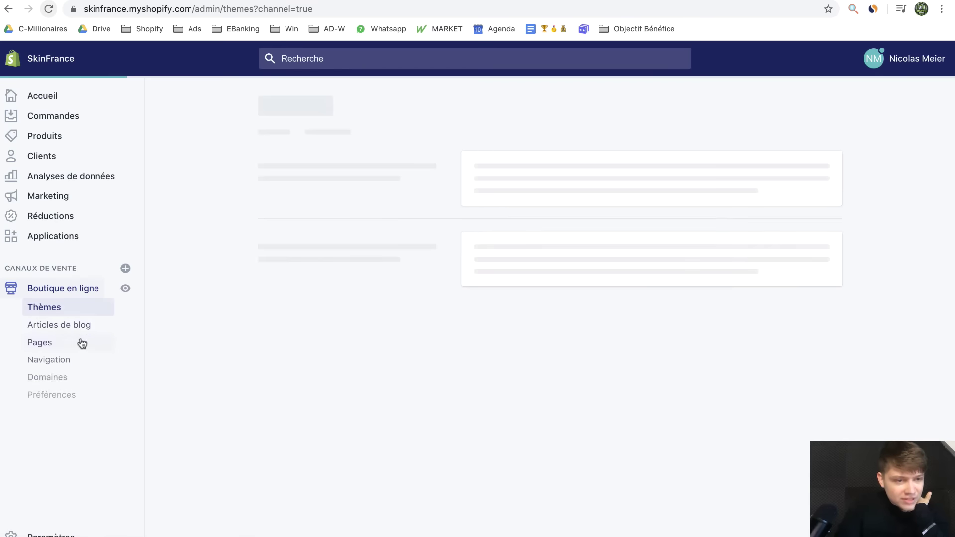
Try buying skinfrance.fr under Domaines, note the service error, then go home and open Commandes
left_click(66, 379)
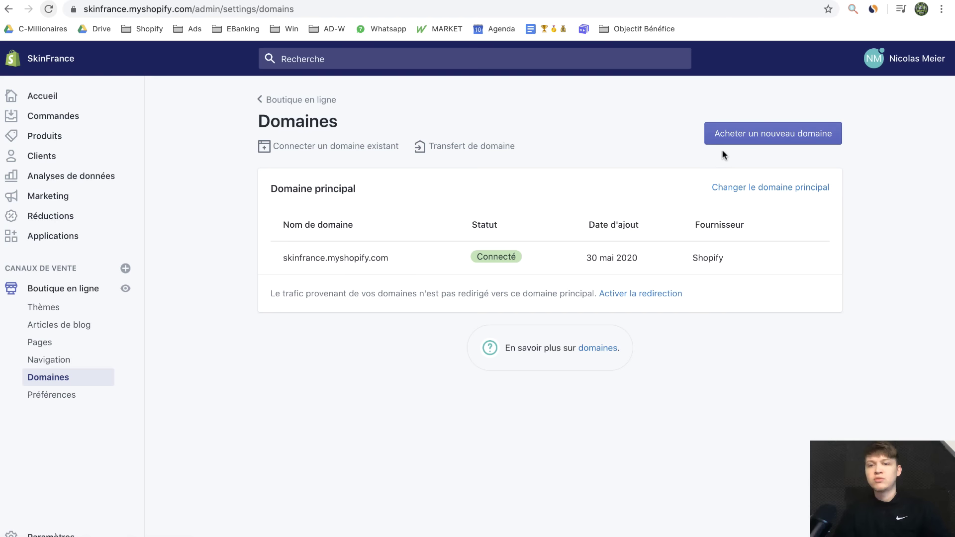
left_click(722, 141)
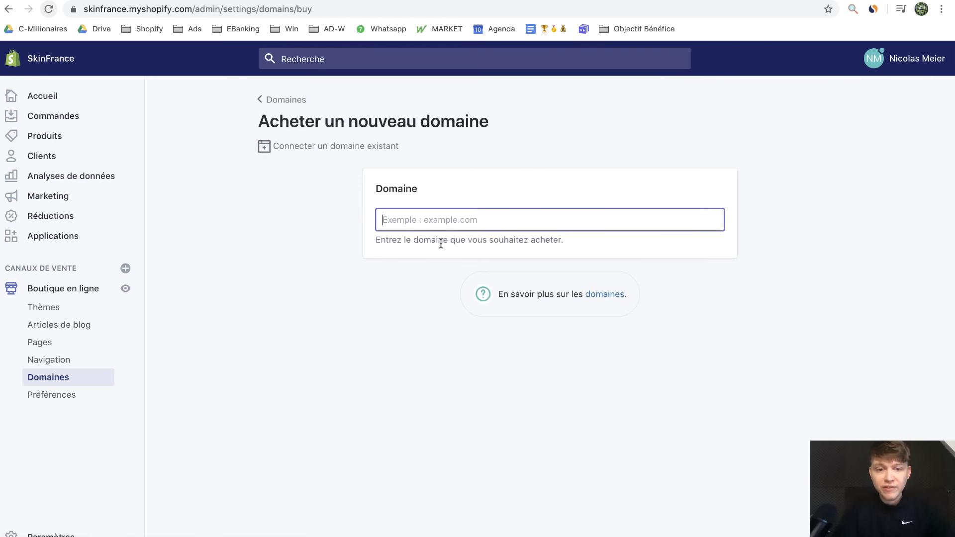
type("skinfrance.fr")
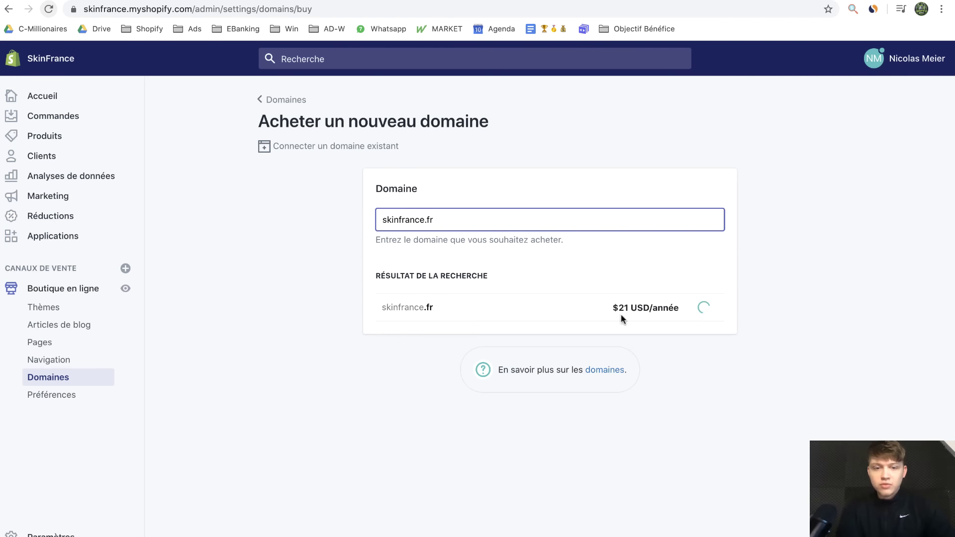
triple_click(518, 308)
left_click_drag(499, 310, 670, 311)
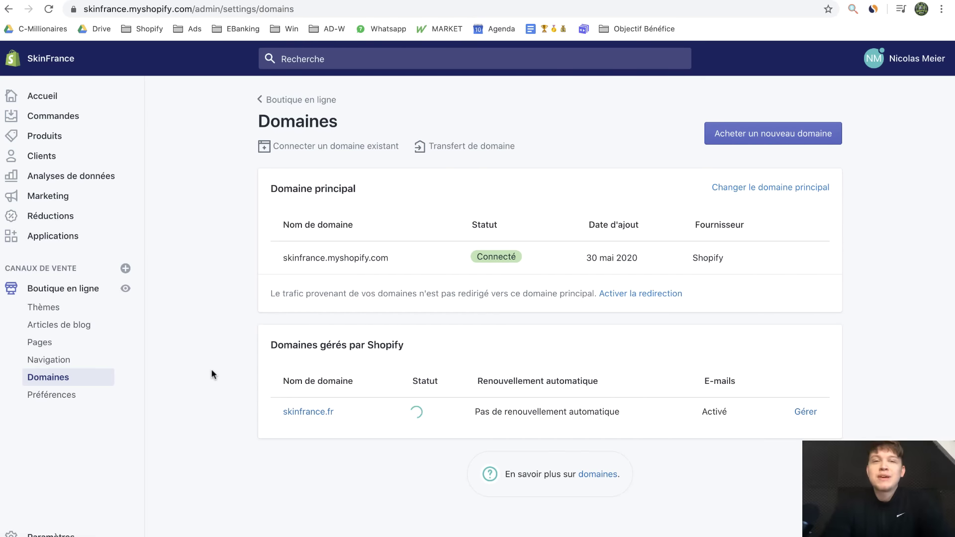
left_click(67, 95)
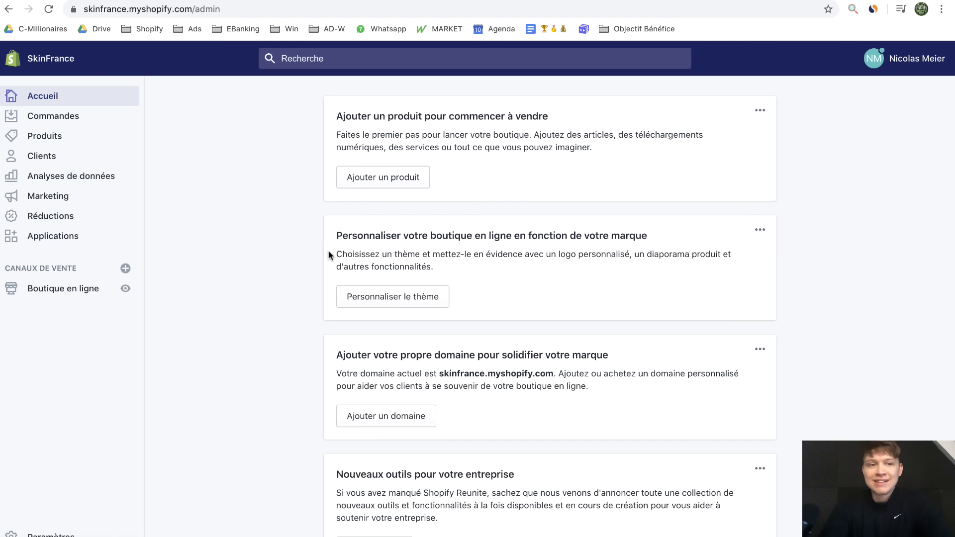
left_click(48, 121)
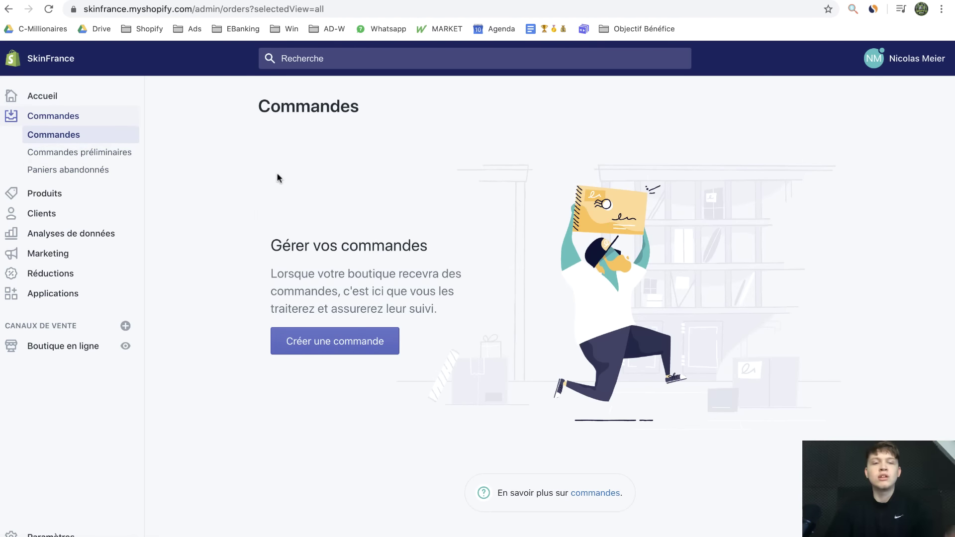
Tour Produits, Stock, Bons de commande, Transferts, Collections and Tous les produits, ending on Clients
left_click(45, 199)
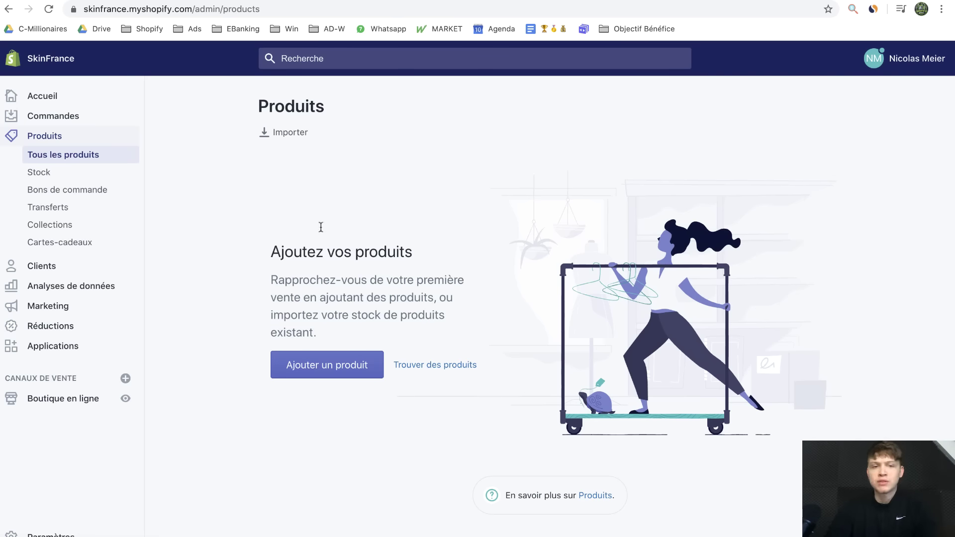
left_click(58, 172)
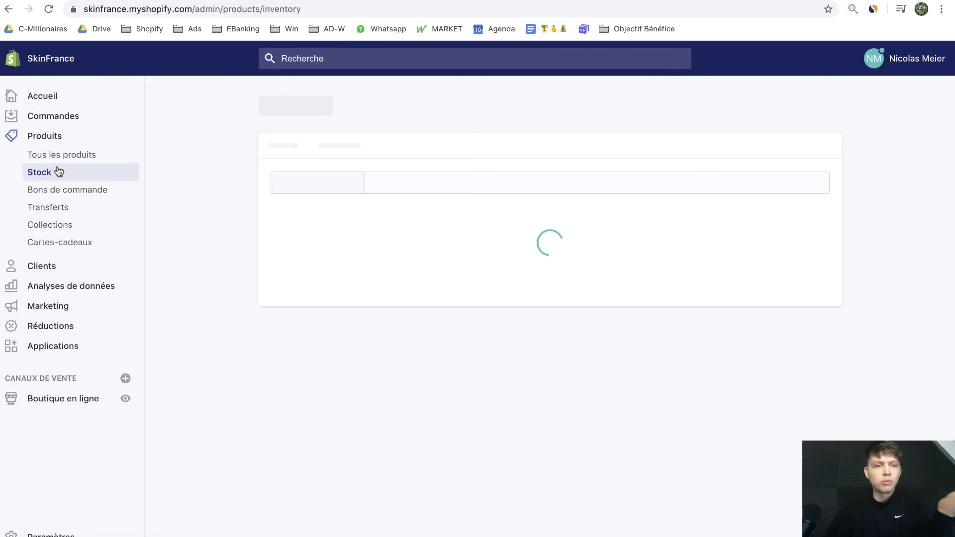
left_click(64, 189)
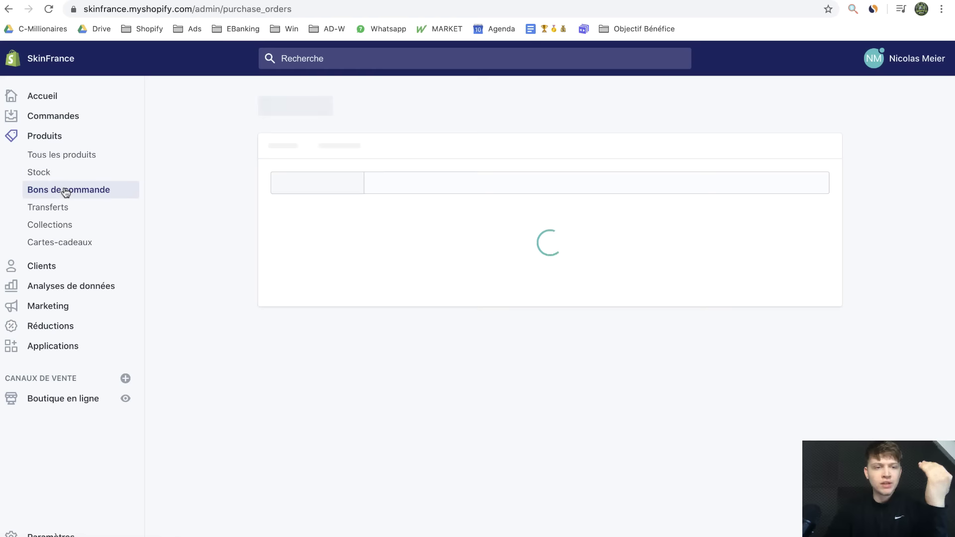
left_click(79, 211)
left_click(78, 226)
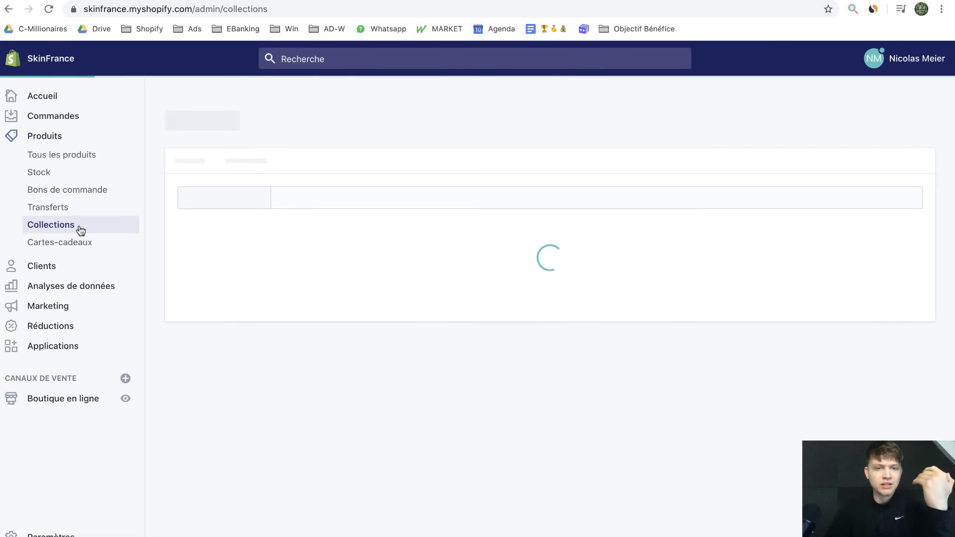
left_click(77, 155)
left_click(97, 267)
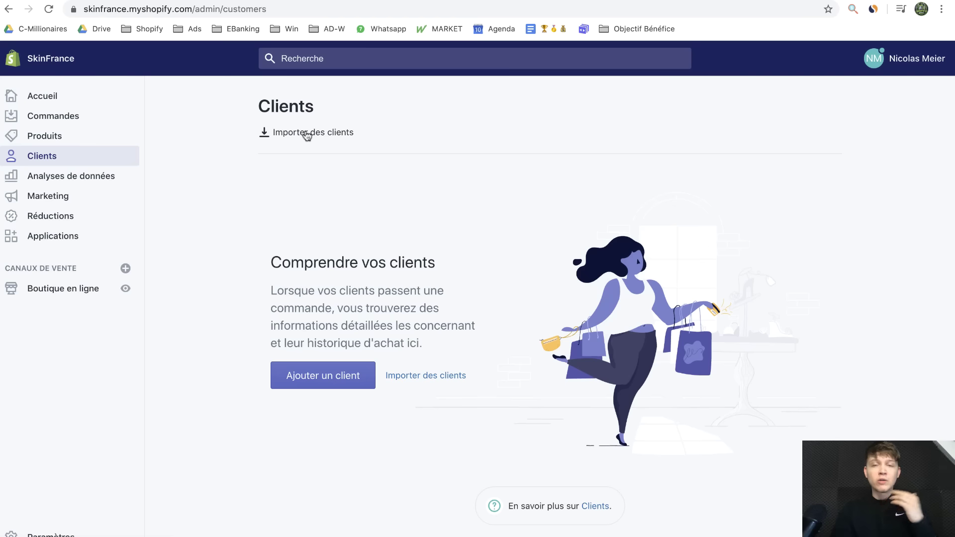
Review the analytics dashboard's empty 0.00 CHF figures, highlighting the conversion funnel and average order value
left_click(70, 176)
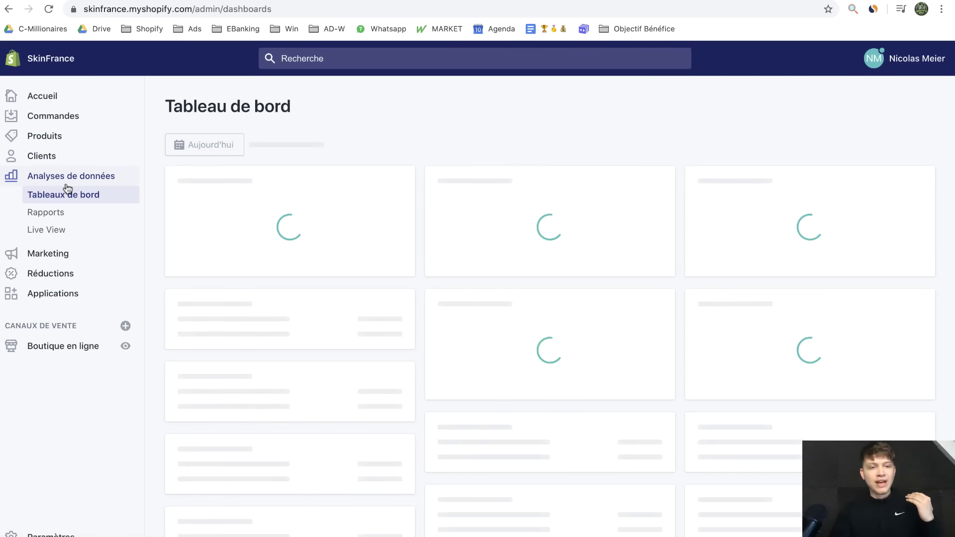
scroll(363, 262, "down", 3)
scroll(368, 279, "up", 3)
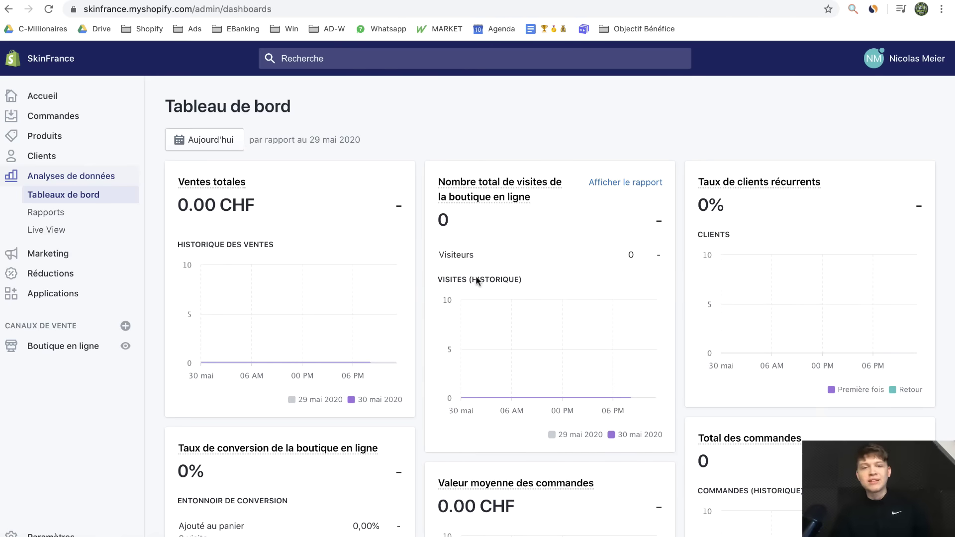
scroll(349, 438, "down", 3)
scroll(333, 463, "down", 1)
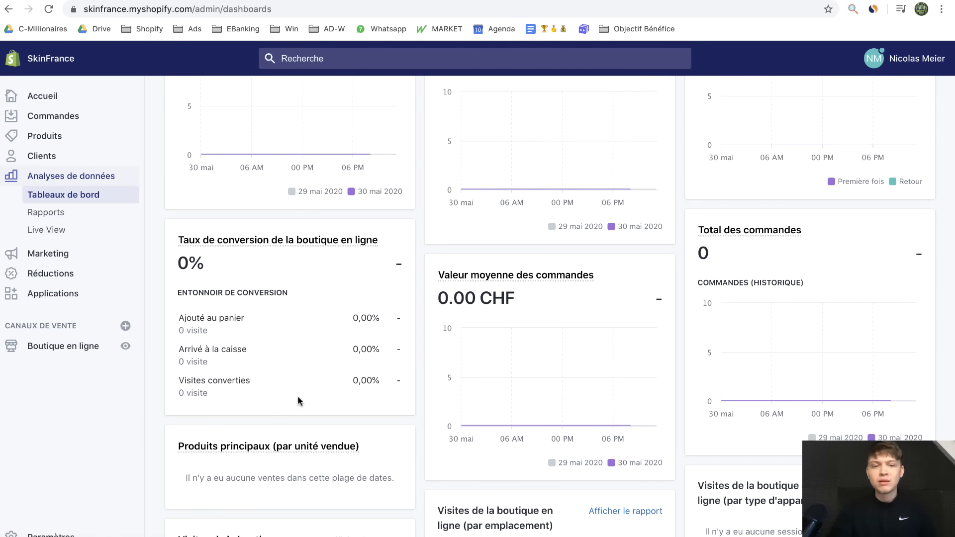
left_click_drag(268, 364, 218, 270)
left_click(206, 344)
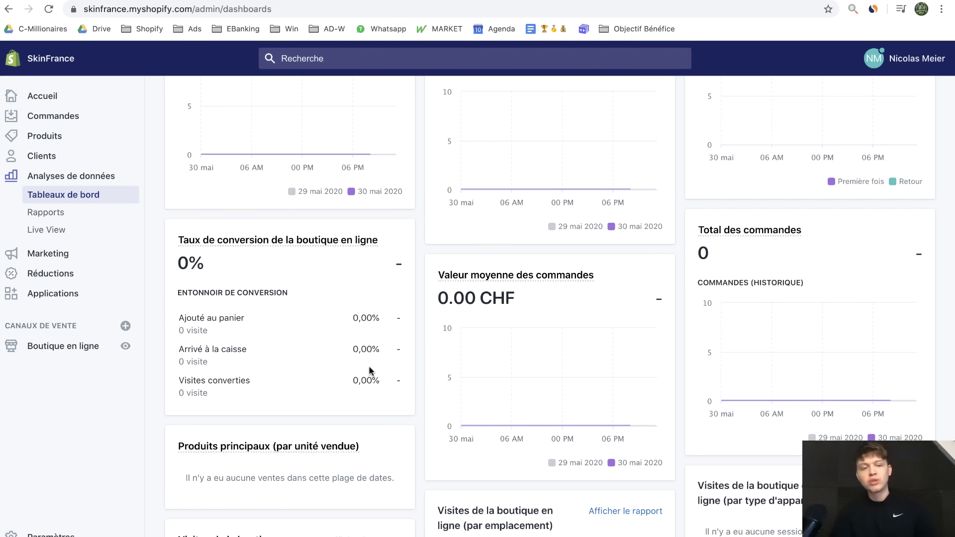
left_click_drag(400, 373, 280, 292)
left_click_drag(532, 302, 450, 300)
scroll(187, 178, "up", 5)
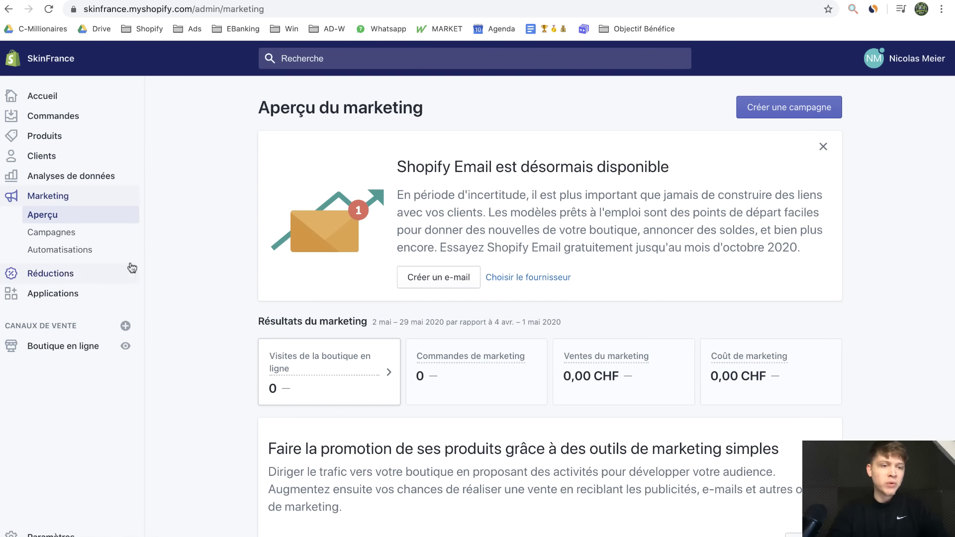
Browse the Discounts, Apps and online store Themes pages
left_click(62, 277)
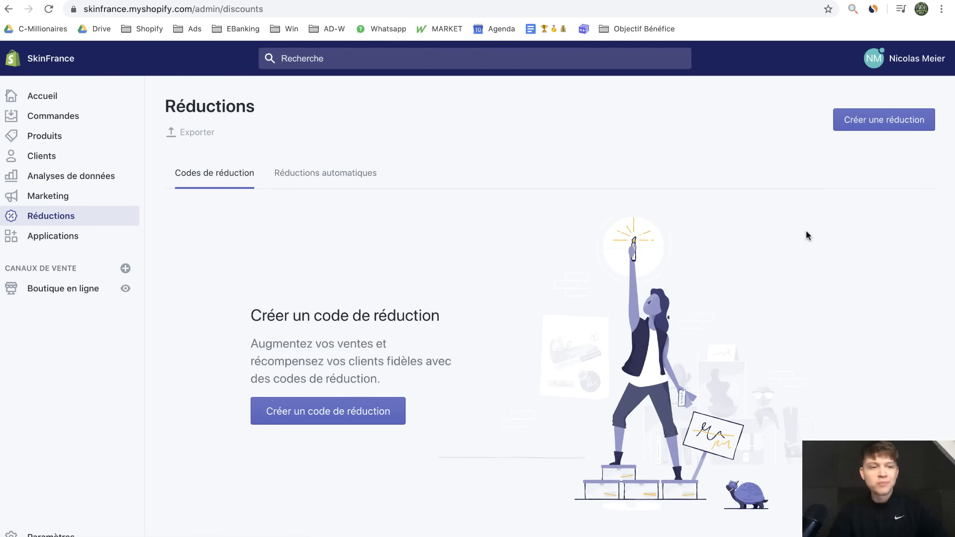
left_click(93, 236)
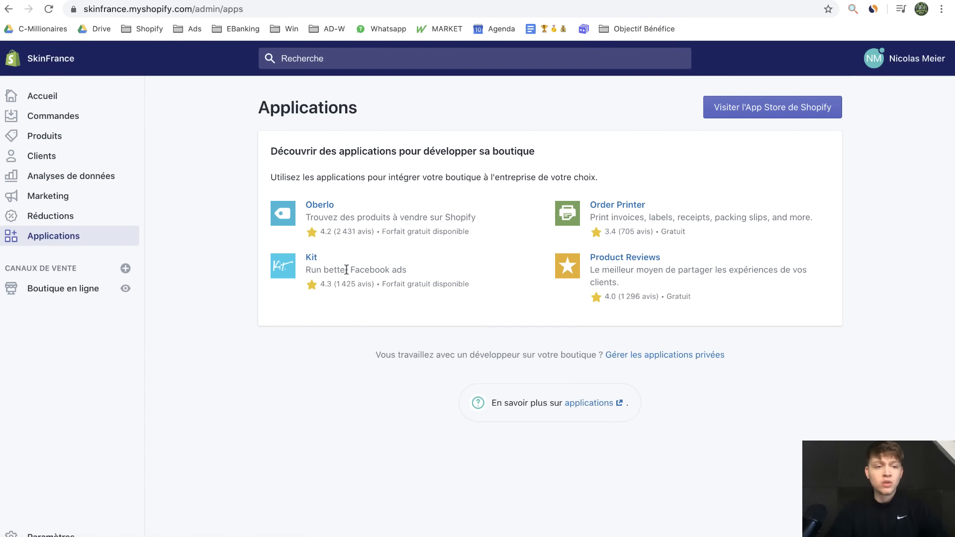
left_click(66, 300)
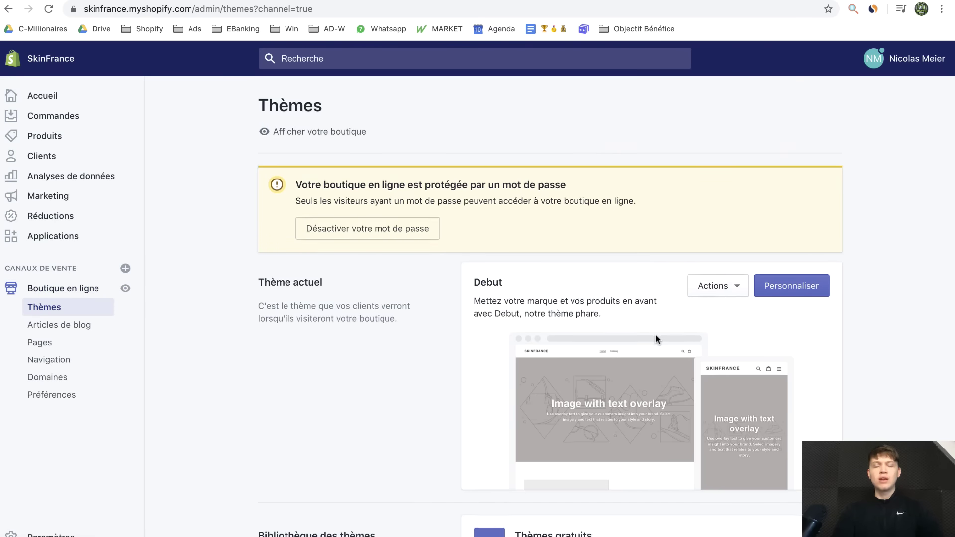
scroll(655, 334, "down", 6)
scroll(657, 333, "up", 6)
Visit the Blog posts, Pages and Navigation sections, ending on the Domaines settings
left_click(74, 325)
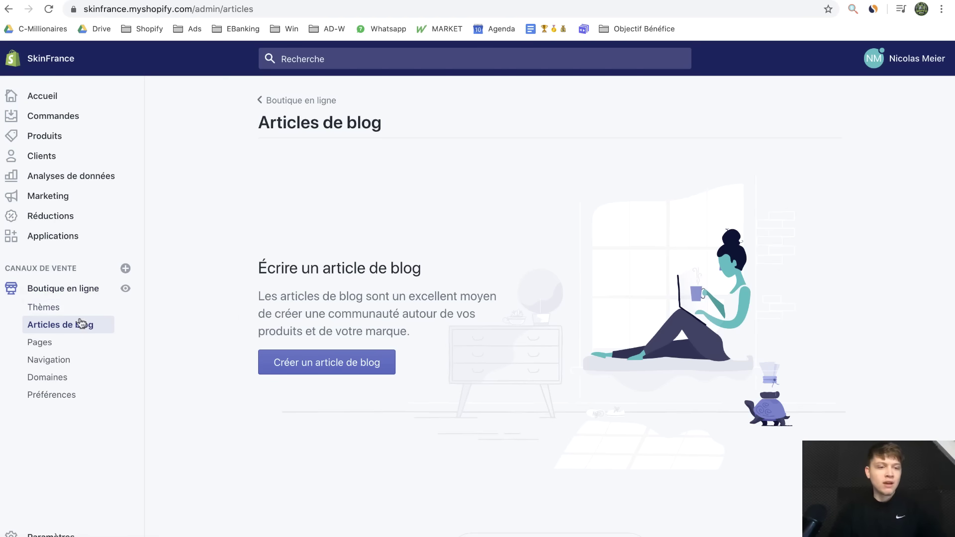
left_click(71, 347)
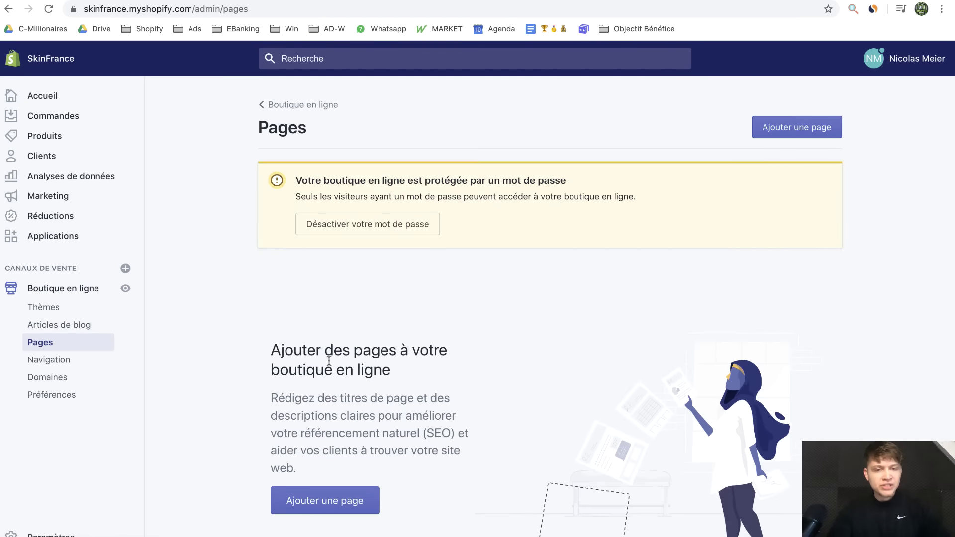
scroll(482, 270, "down", 3)
scroll(482, 269, "up", 3)
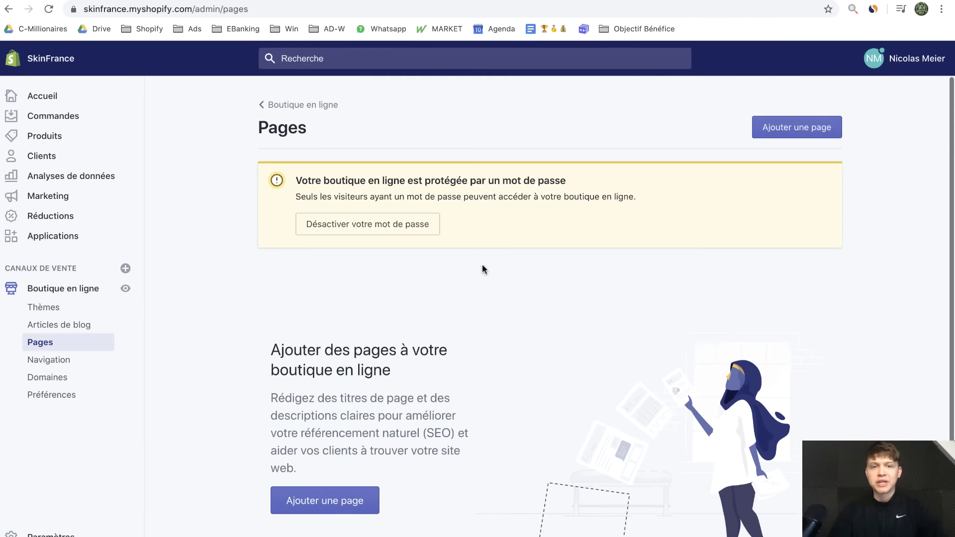
left_click(92, 365)
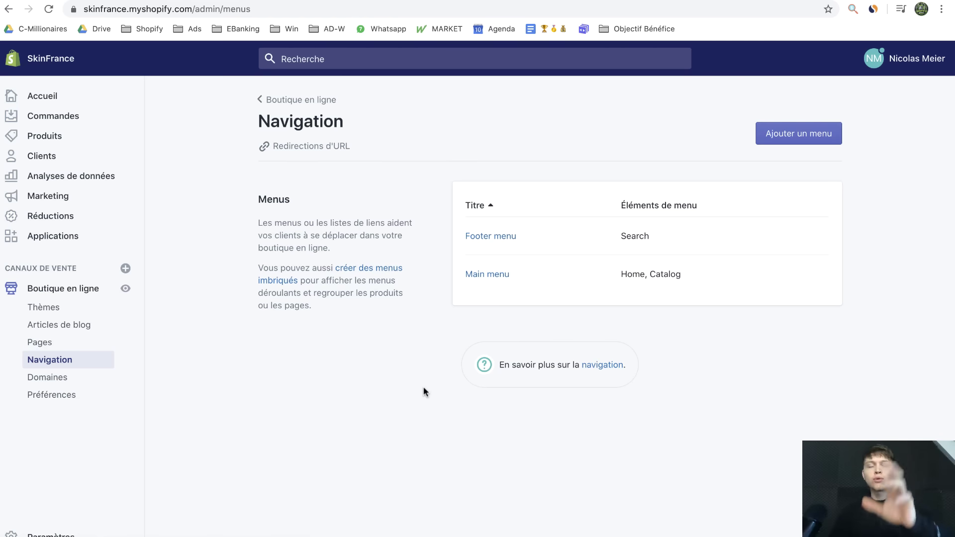
left_click(102, 378)
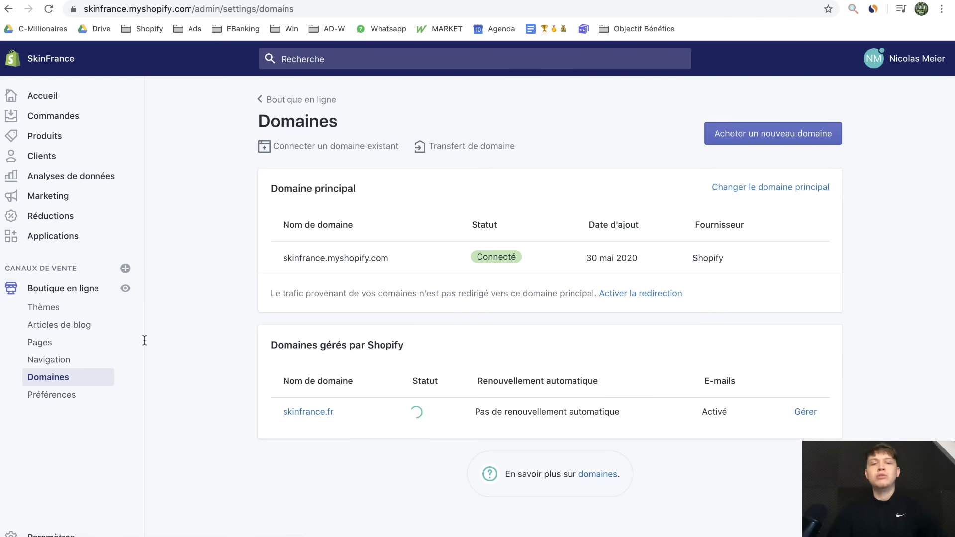
Change the store's primary domain to skinfrance.fr and save it
left_click(724, 188)
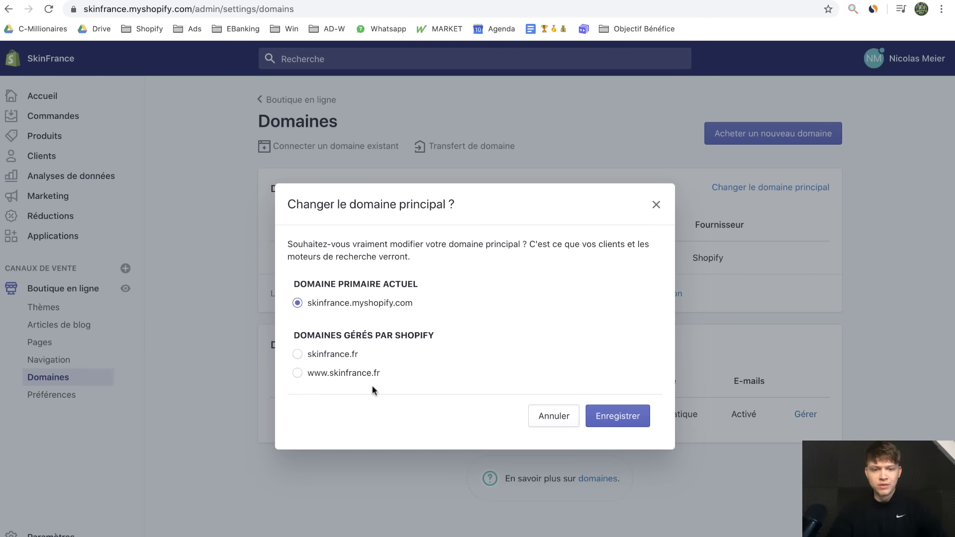
left_click(297, 354)
left_click(633, 424)
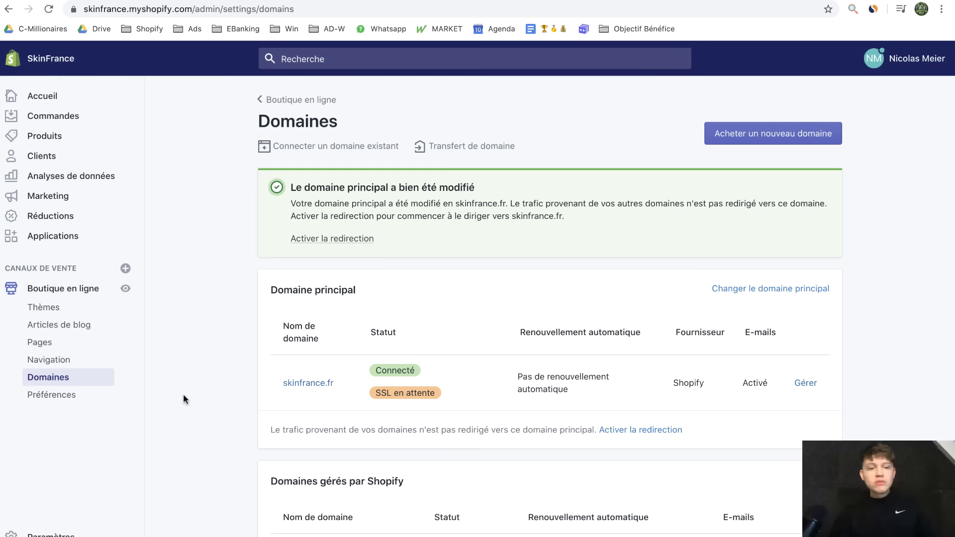
left_click(70, 397)
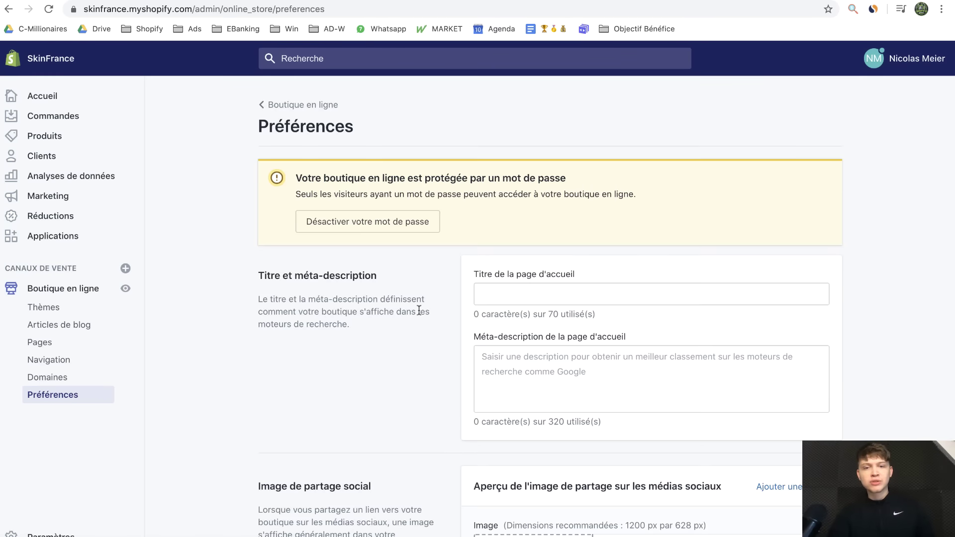
Turn off store password protection with the homepage titled Skin France, then go to Paramètres
scroll(431, 343, "down", 15)
scroll(431, 343, "up", 14)
scroll(431, 339, "up", 2)
scroll(431, 339, "down", 15)
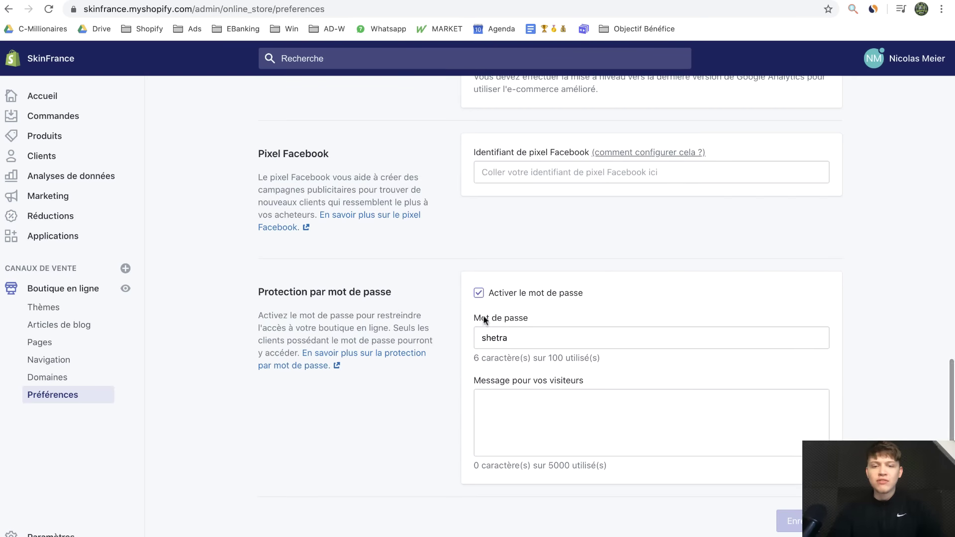
left_click(480, 295)
scroll(629, 268, "up", 4)
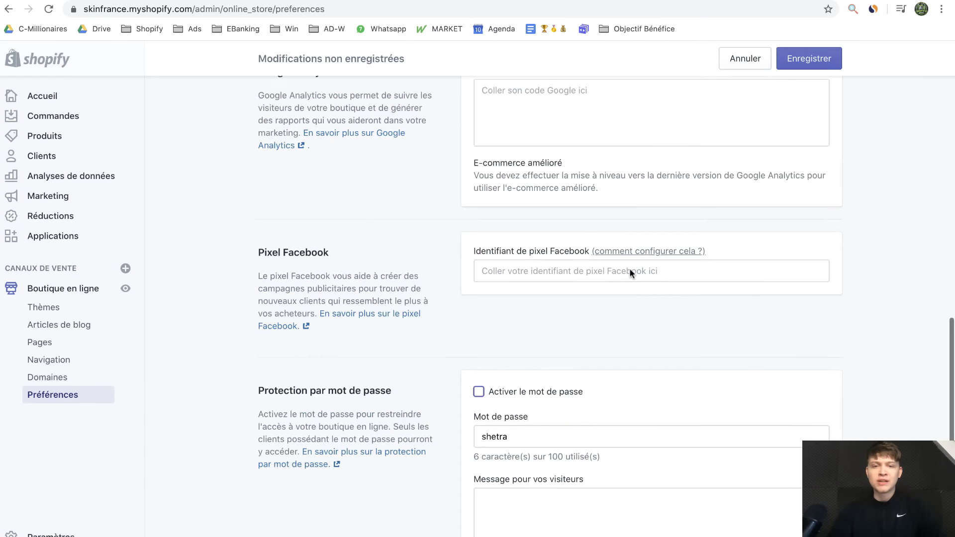
scroll(489, 377, "up", 10)
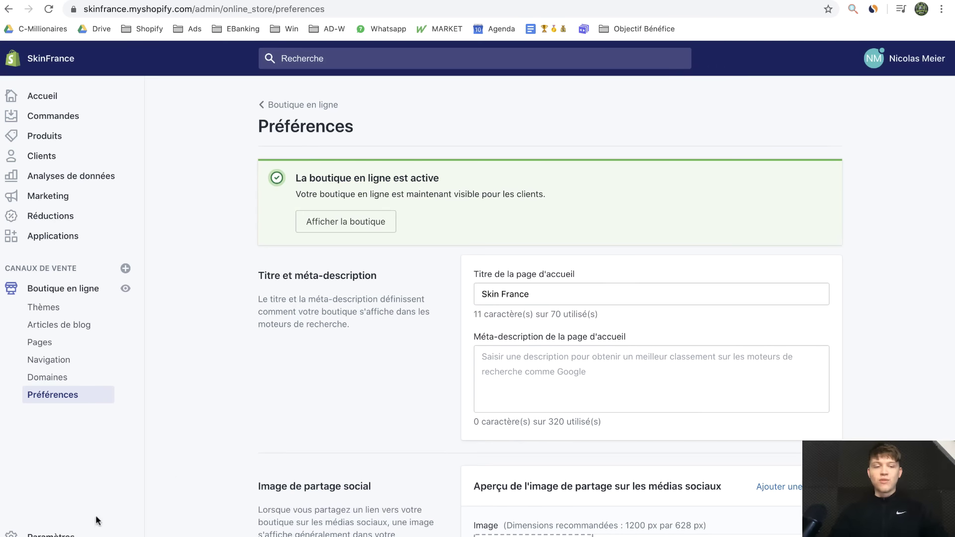
left_click(70, 533)
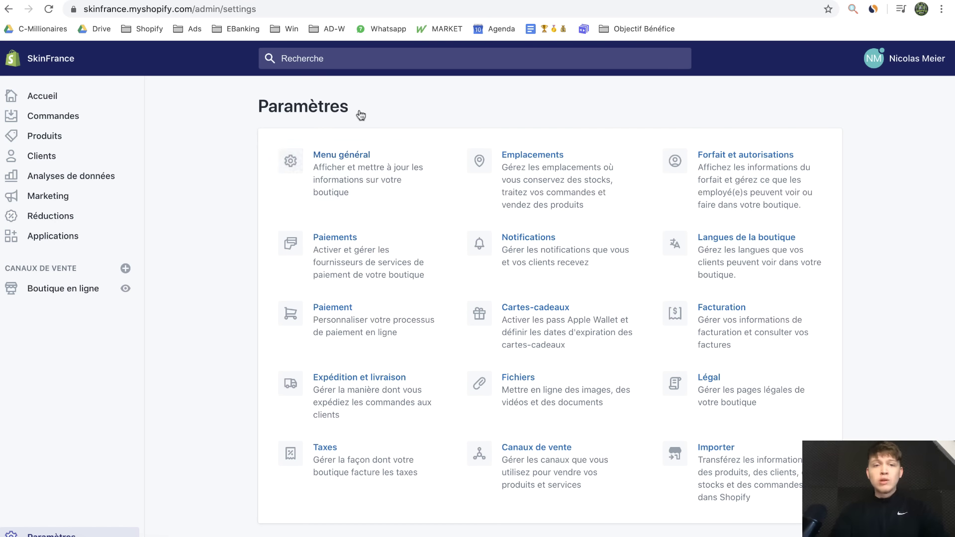
Set the store currency to euro (EUR) in Menu général and save
left_click(340, 182)
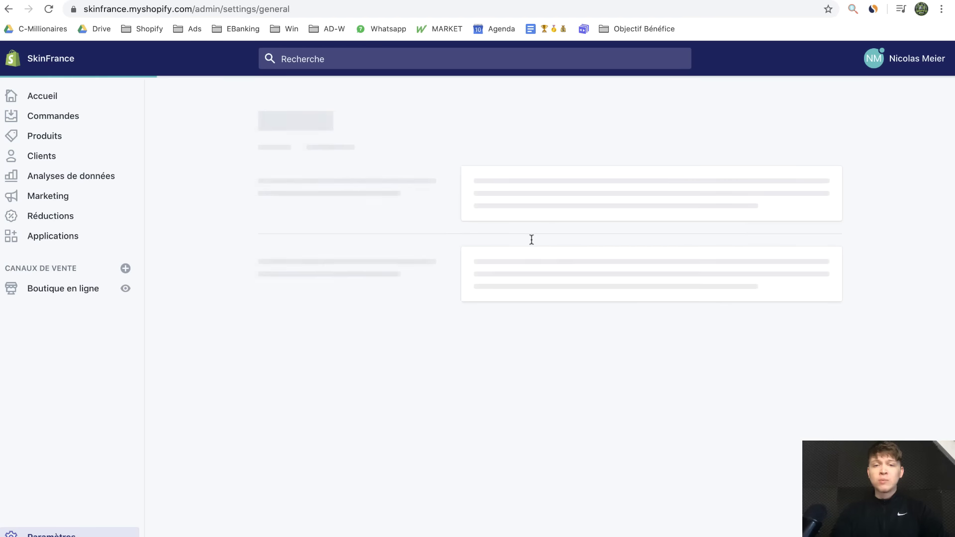
scroll(791, 324, "down", 10)
left_click(587, 396)
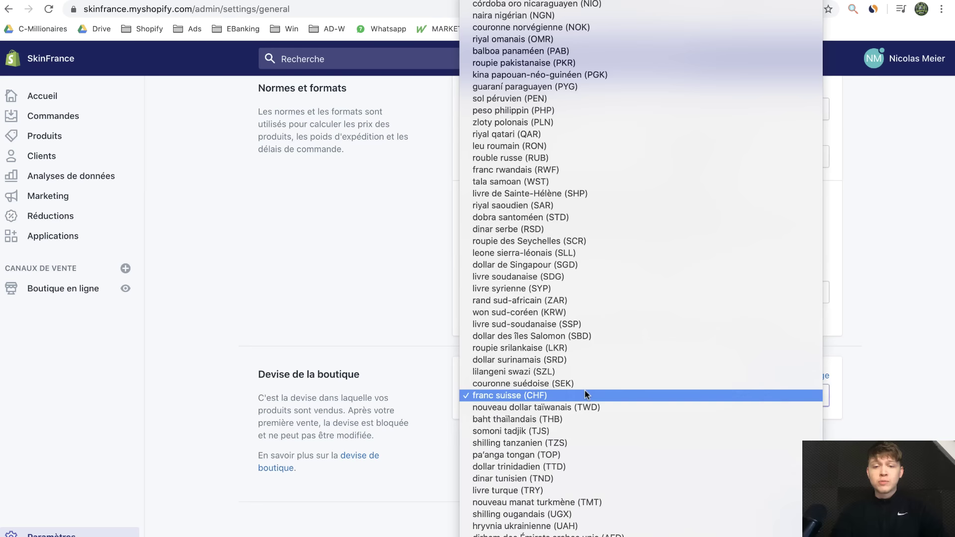
type("euro")
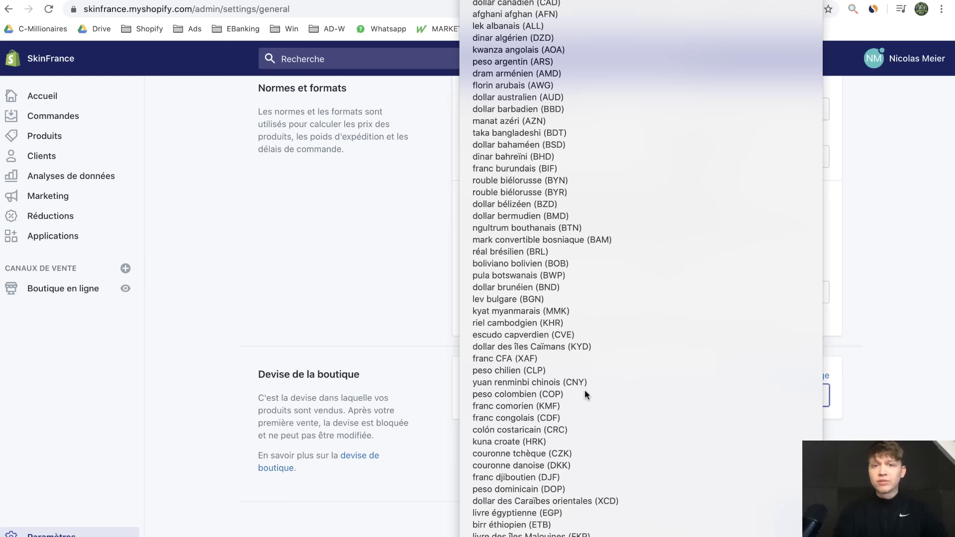
key("Return")
left_click(790, 524)
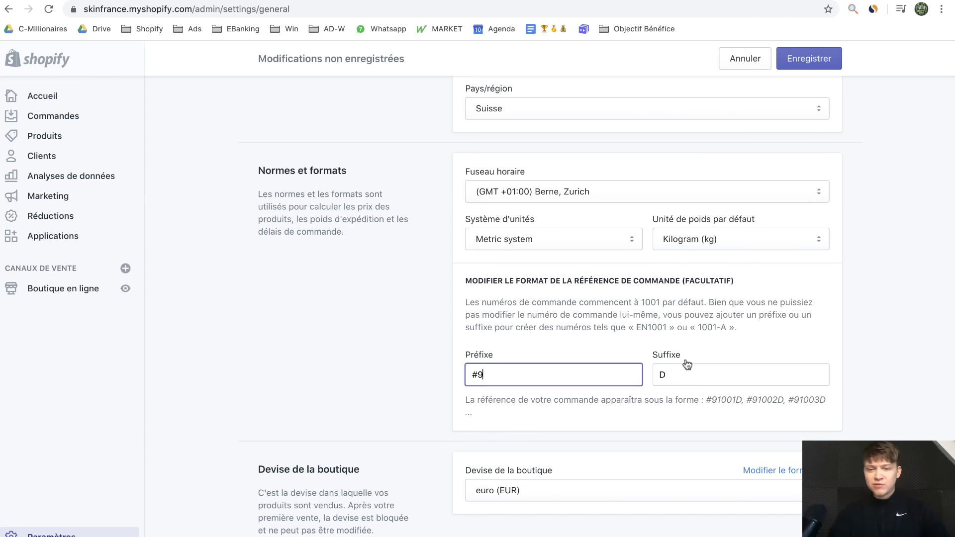
Change the order number suffix from D to K so orders read like #91001K
double_click(682, 371)
key("BackSpace")
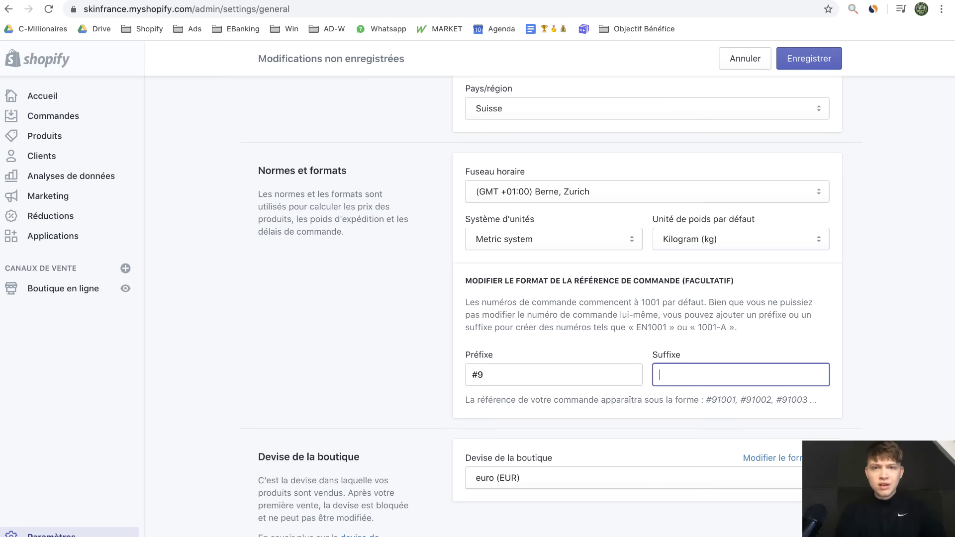
type("K")
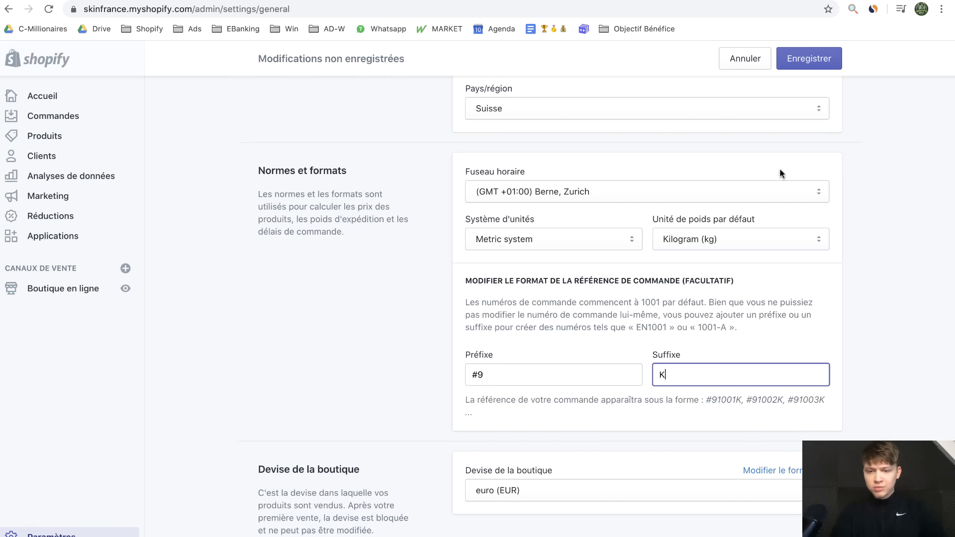
left_click(806, 59)
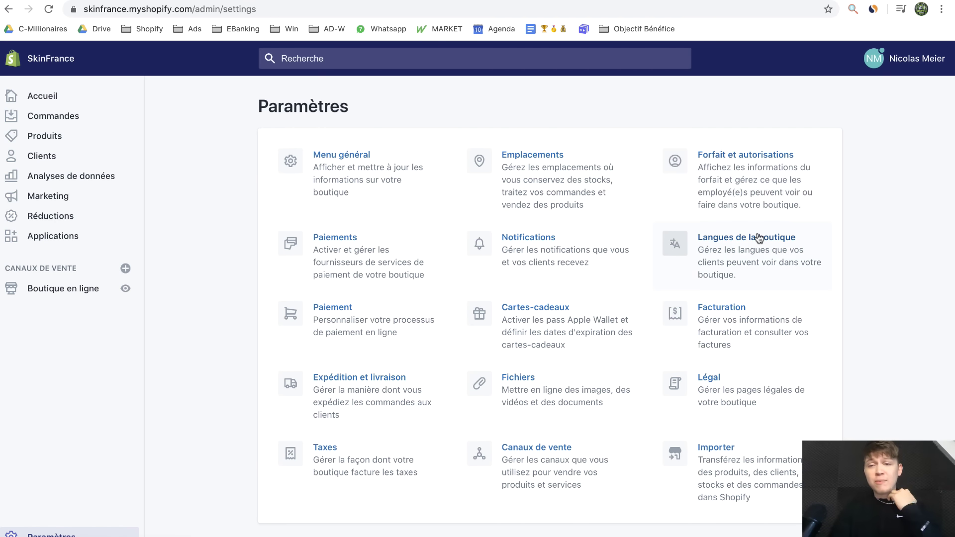
Switch the Debut theme's language from English to French through Modifier les langues and save
left_click(762, 264)
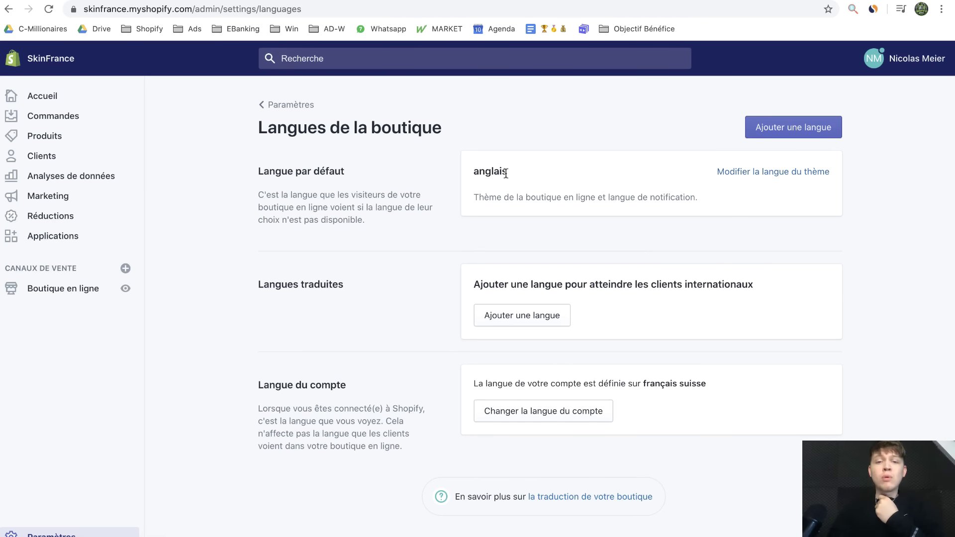
left_click(719, 171)
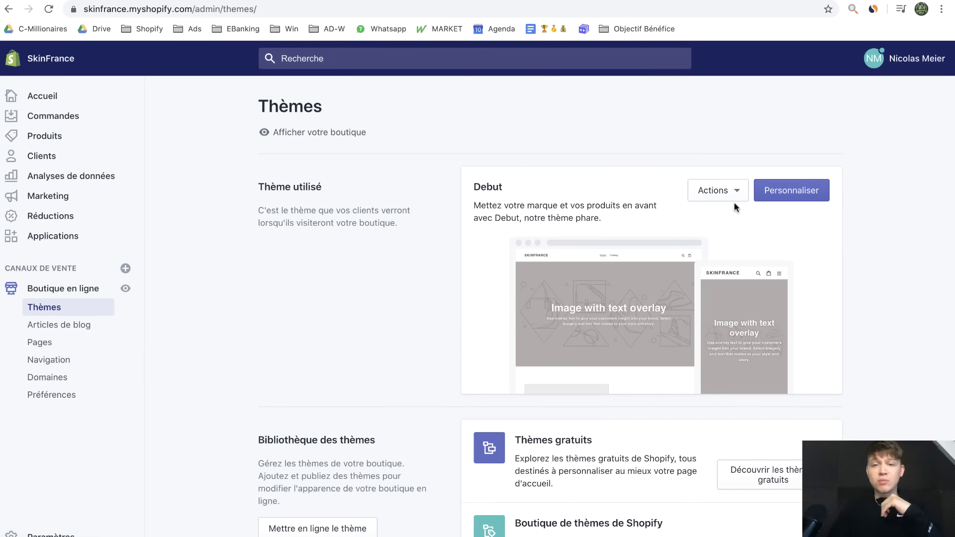
left_click(722, 185)
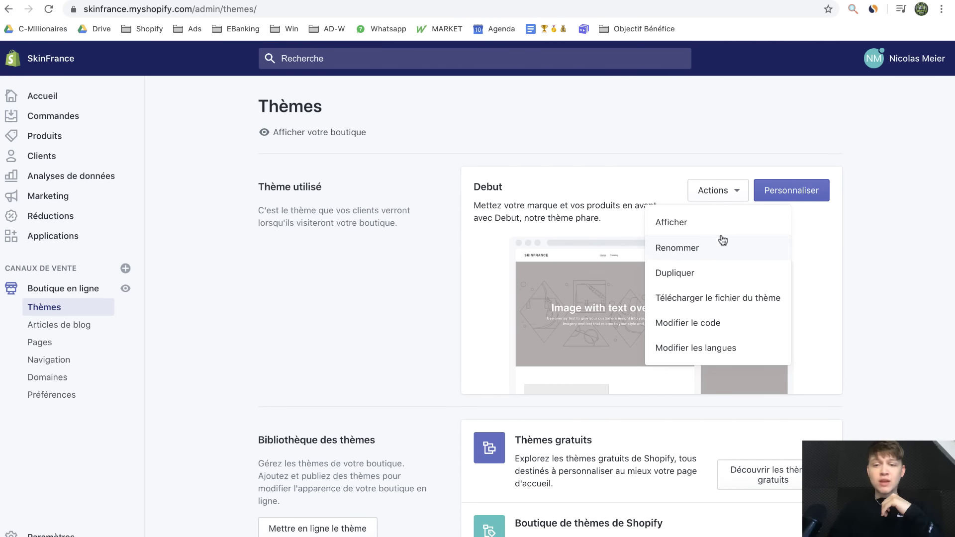
left_click(669, 349)
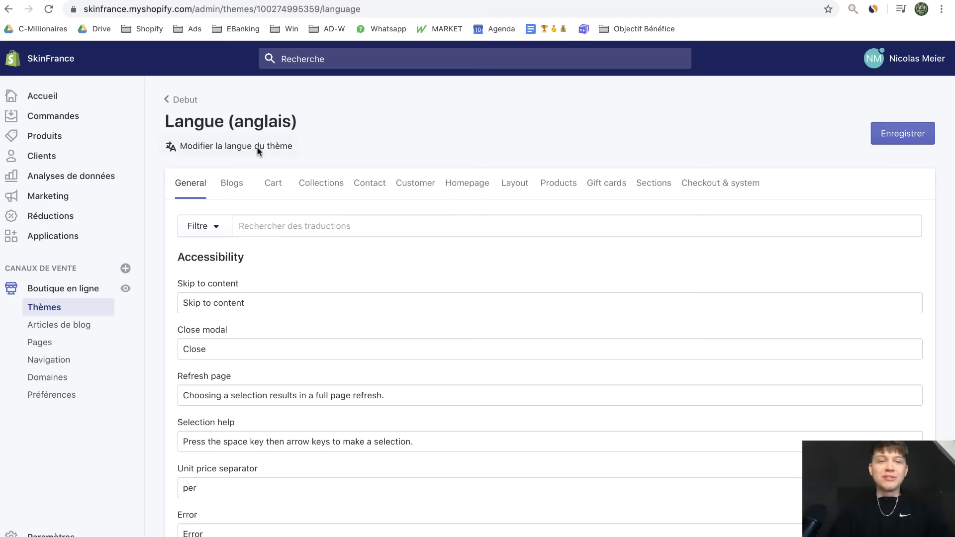
left_click(257, 146)
left_click(314, 175)
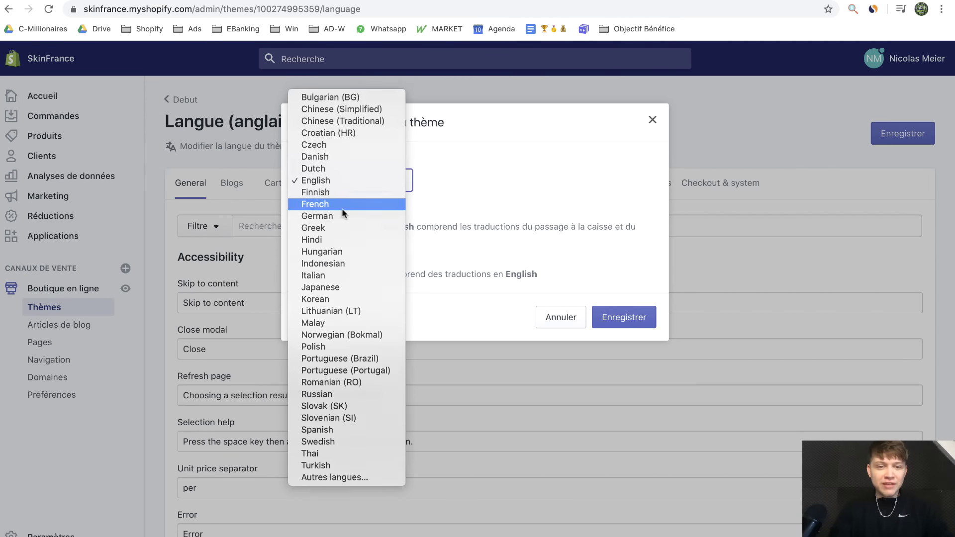
left_click(342, 144)
left_click(628, 324)
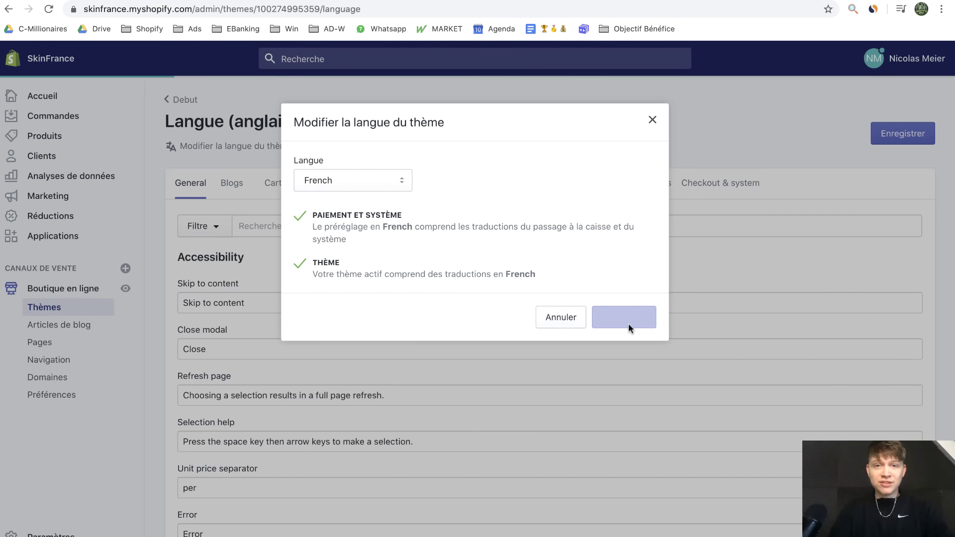
left_click(94, 533)
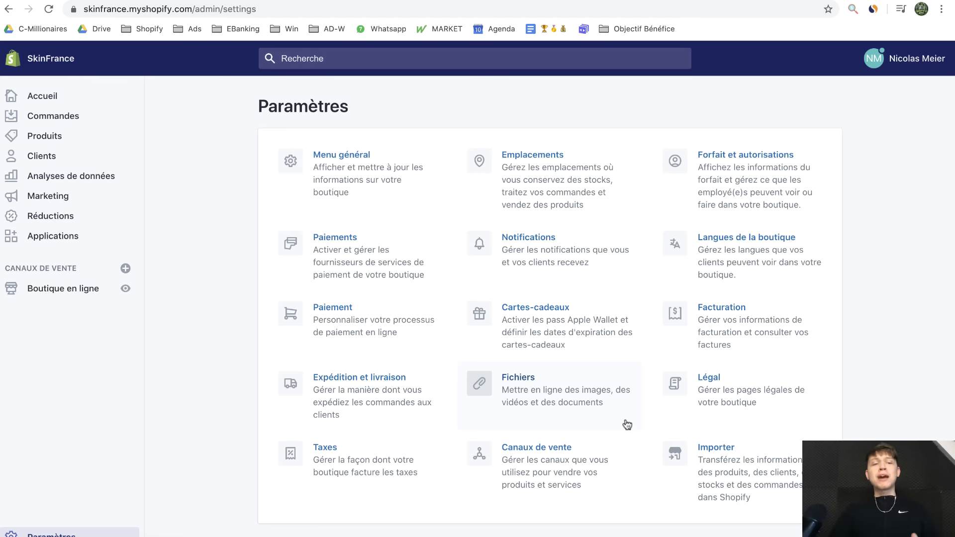
Check the skinfrance.fr domain settings and select its forwarding e-mail address
left_click(65, 288)
left_click(93, 377)
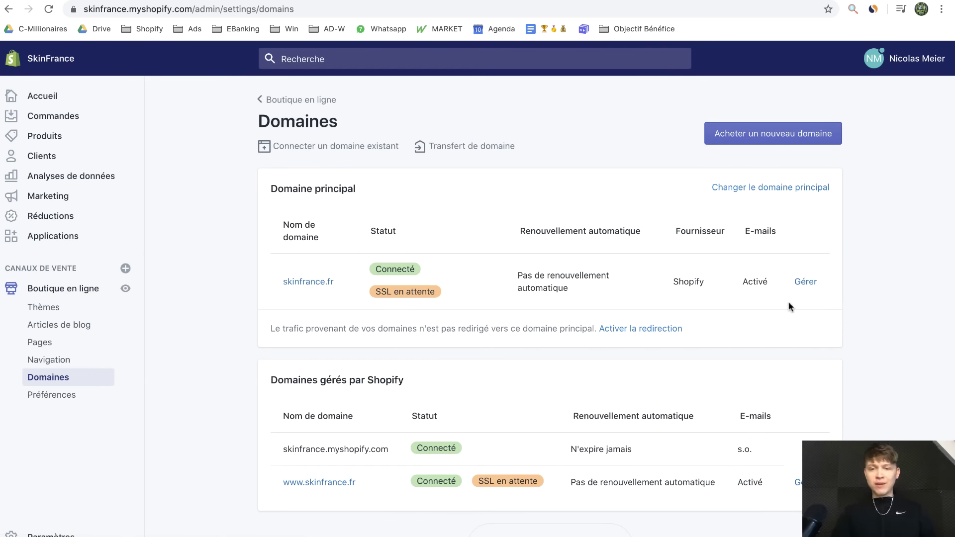
left_click(801, 290)
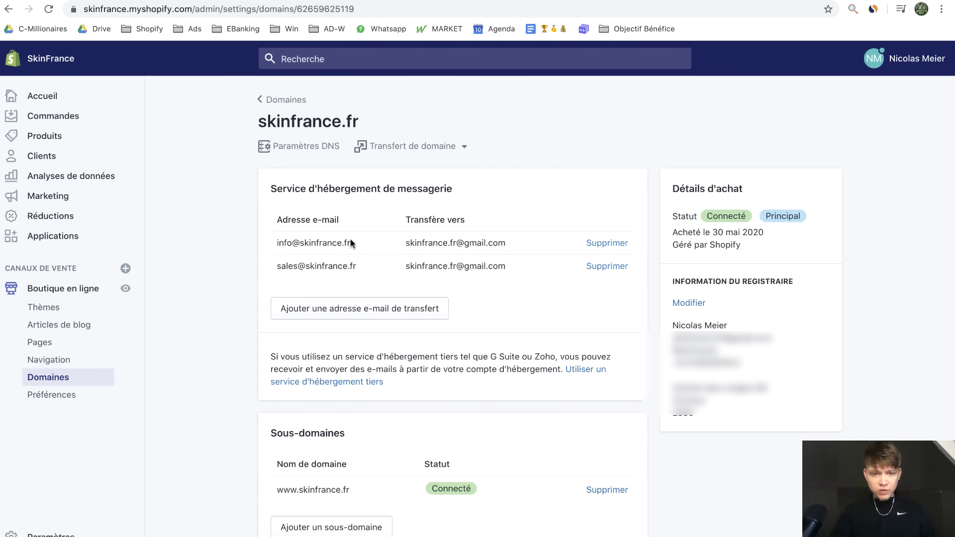
left_click_drag(348, 243, 276, 245)
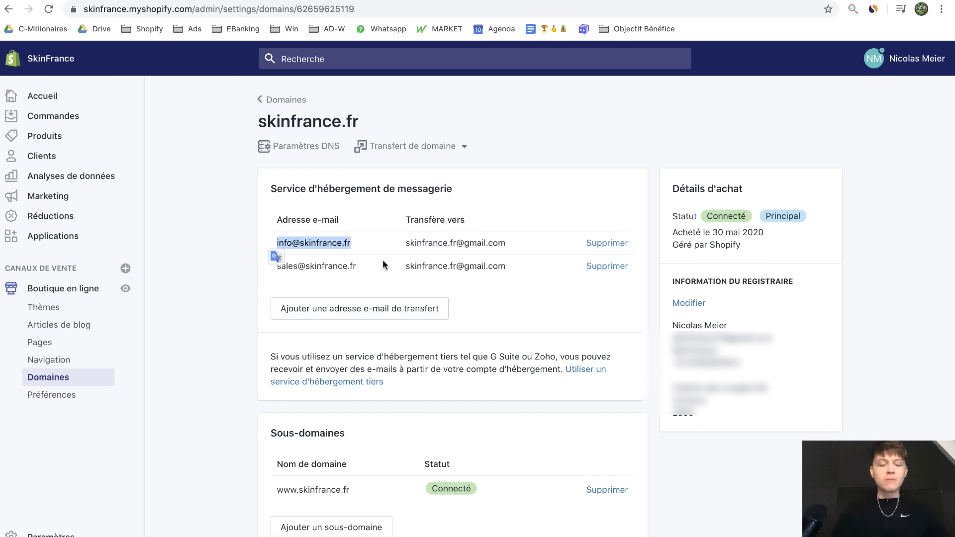
Replace the customer-facing e-mail in Menu général with the store's skinfrance.fr address and save
left_click(64, 533)
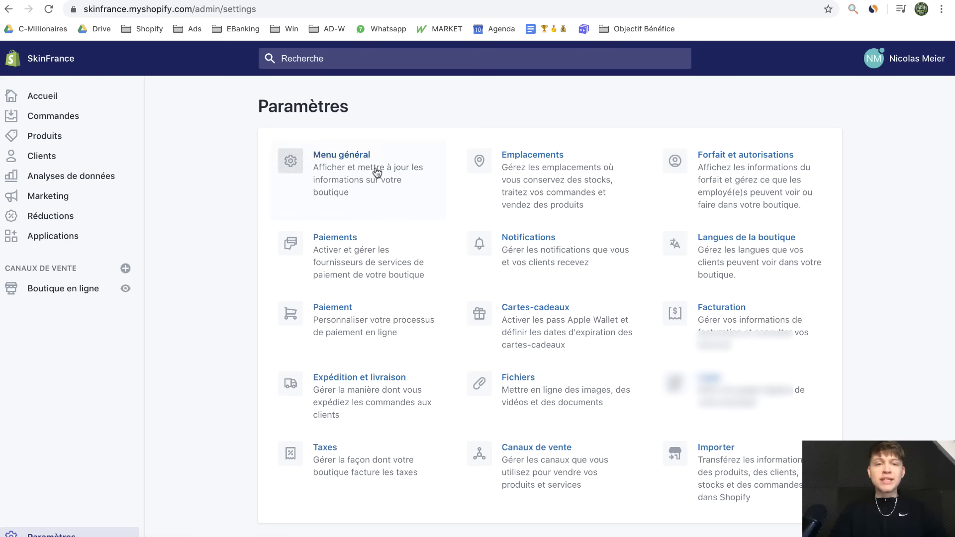
left_click(373, 169)
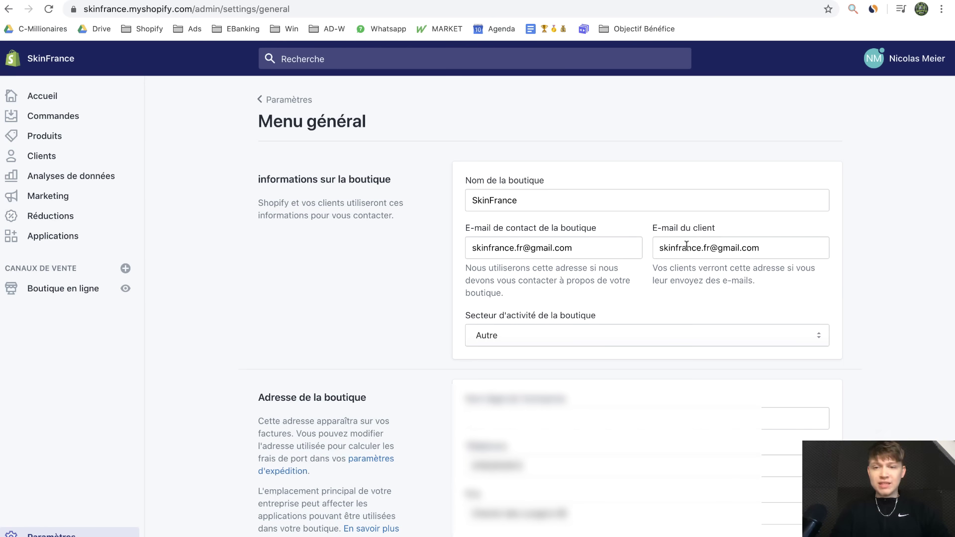
left_click_drag(767, 248, 632, 247)
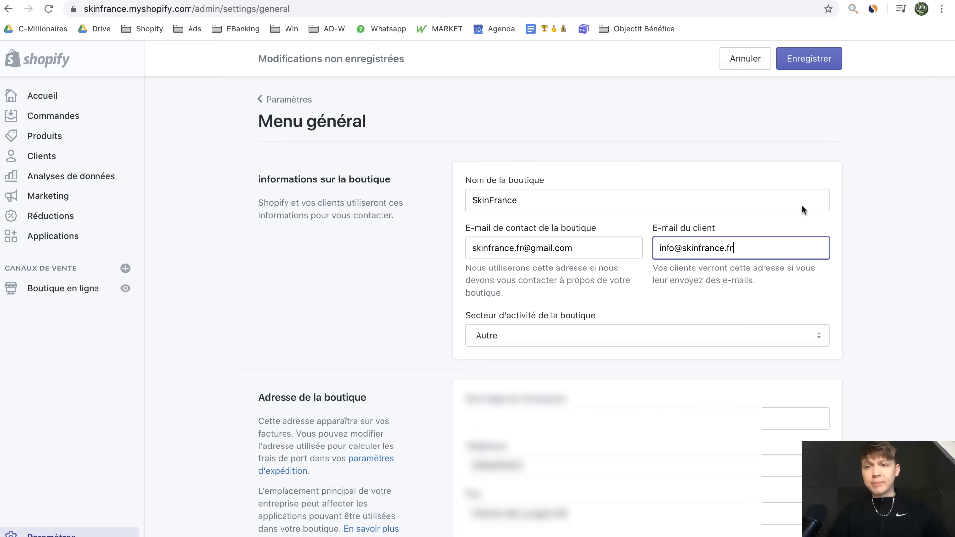
left_click(800, 69)
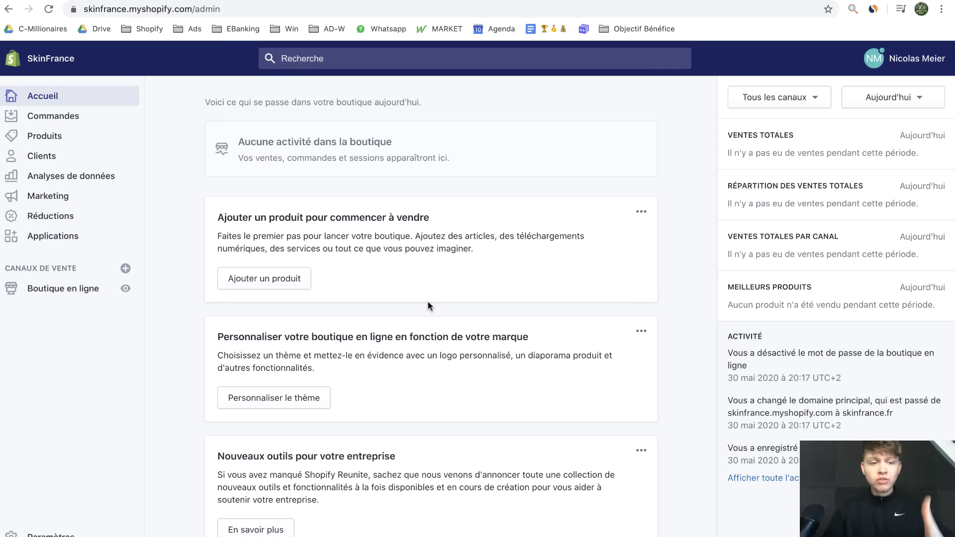
Look over the empty Légal policy pages, then bring up the free terms-of-sale generator
left_click(58, 535)
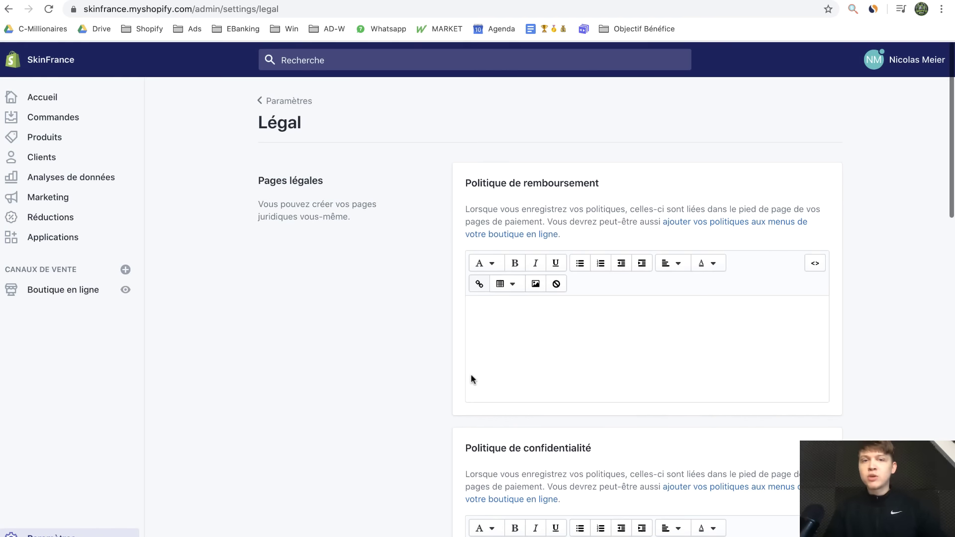
scroll(471, 375, "down", 2)
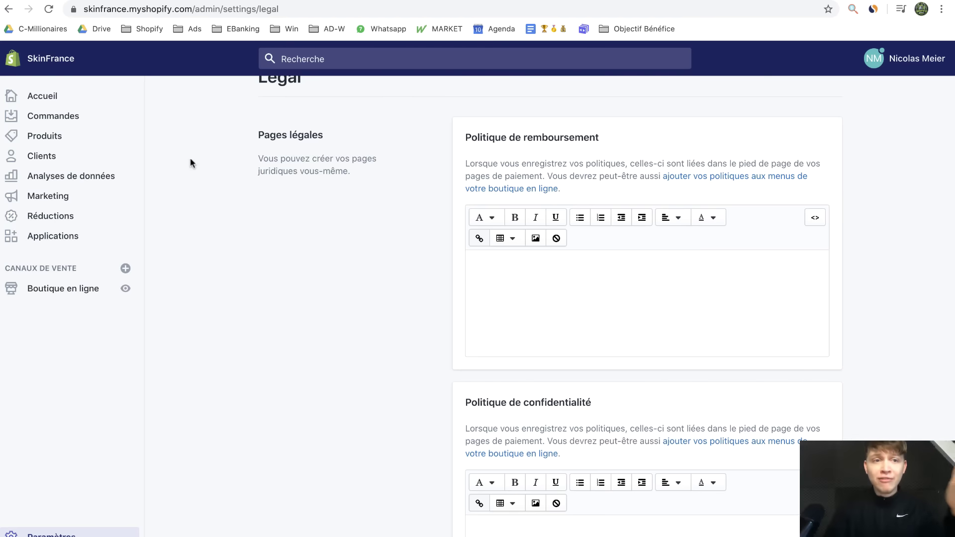
left_click(141, 0)
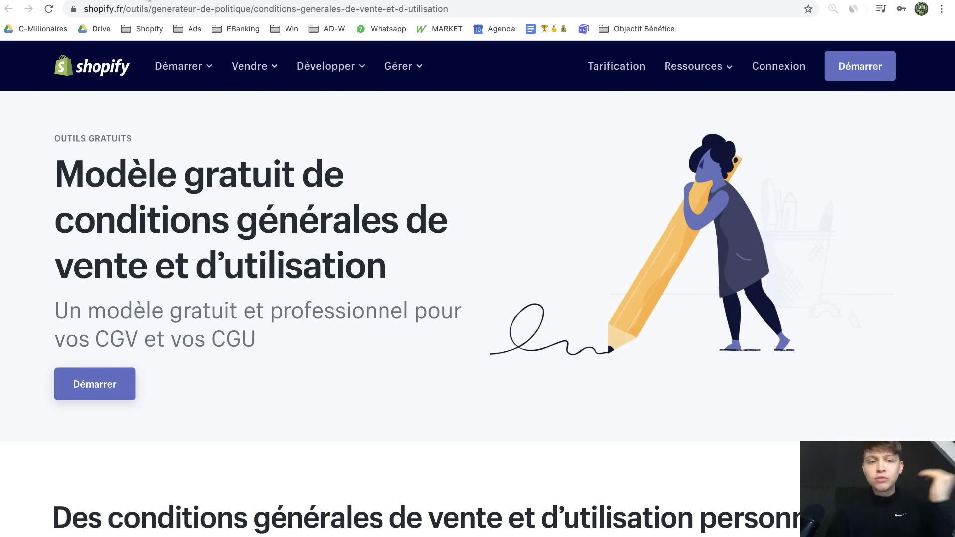
Compare the privacy- and return-policy generator pages, then return to the store's Légal page
left_click(150, 0)
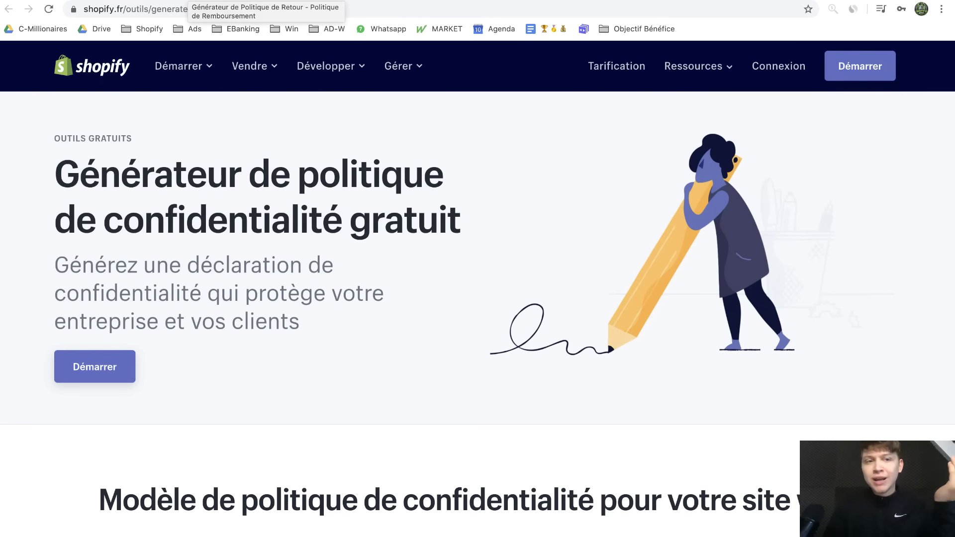
left_click(187, 0)
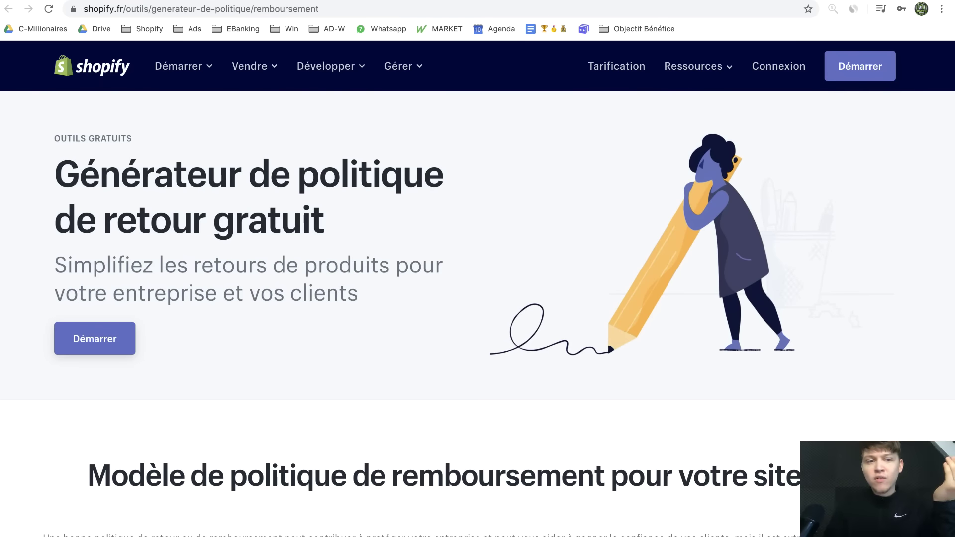
left_click(148, 0)
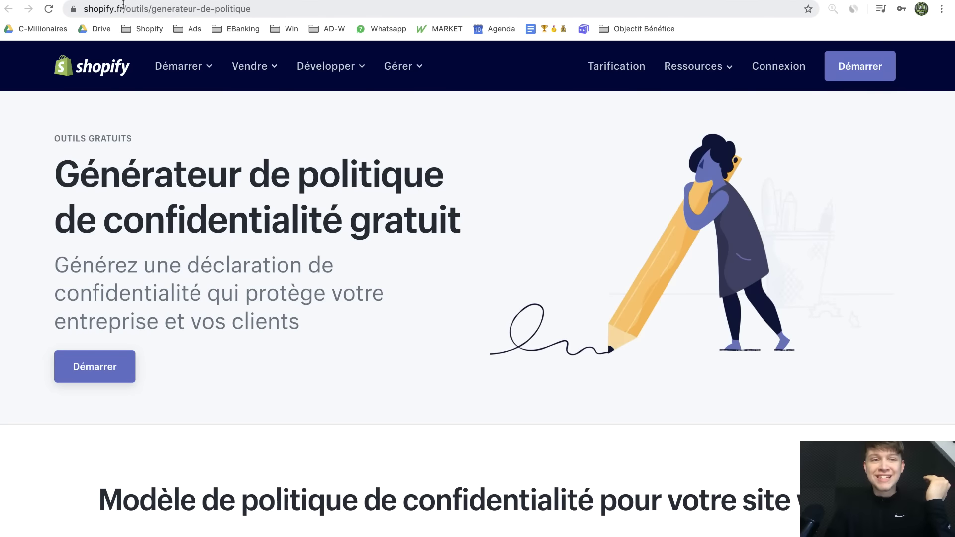
left_click(123, 1)
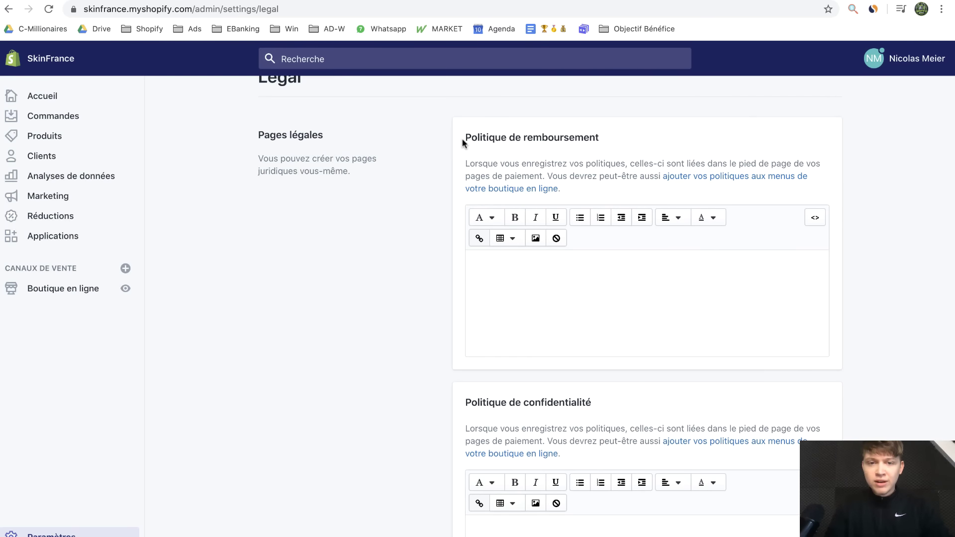
Highlight the Légal page's policy headings, including Politique de remboursement, then show the return-policy generator
left_click_drag(462, 138, 772, 176)
scroll(497, 342, "down", 3)
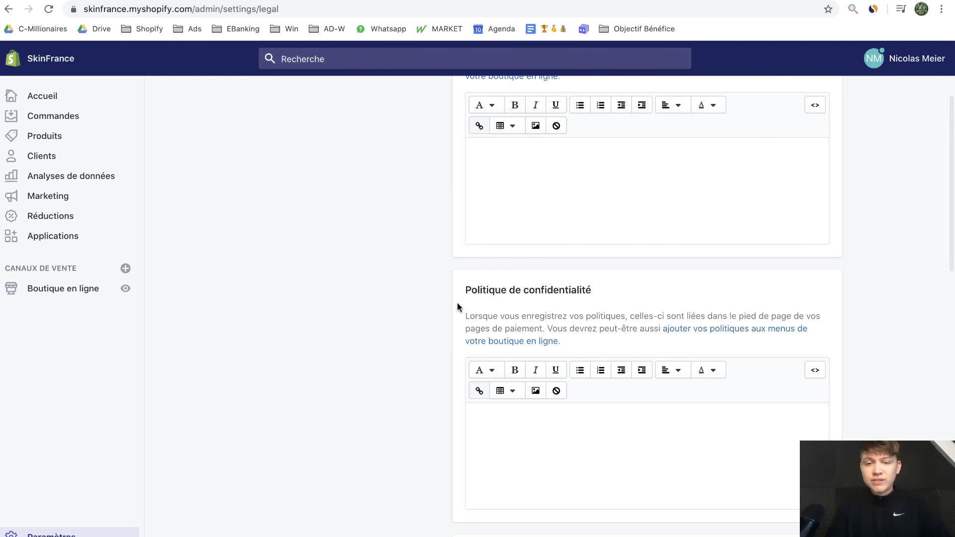
left_click_drag(465, 295, 618, 280)
scroll(612, 318, "down", 2)
left_click(601, 461)
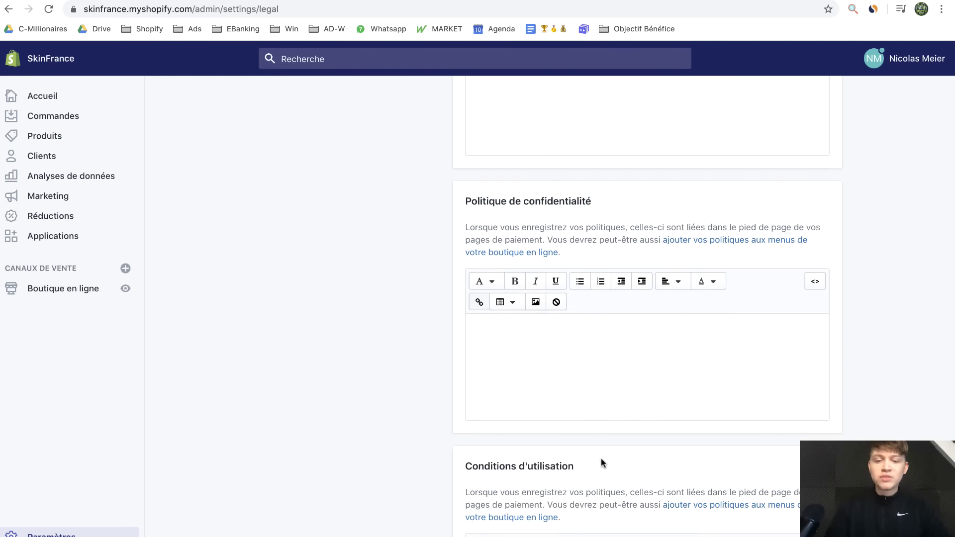
left_click_drag(602, 463, 425, 463)
scroll(441, 444, "up", 4)
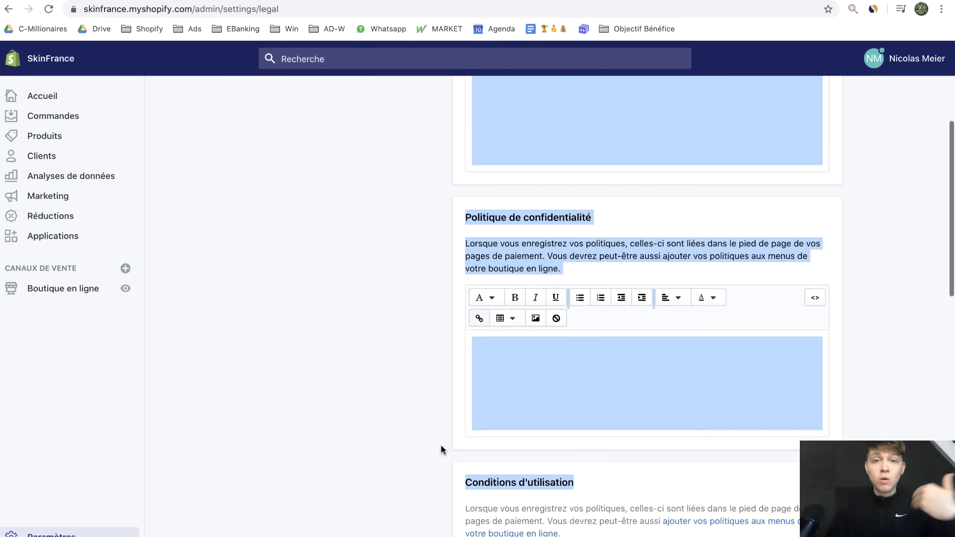
left_click(466, 129)
left_click_drag(467, 128, 612, 128)
scroll(496, 377, "down", 5)
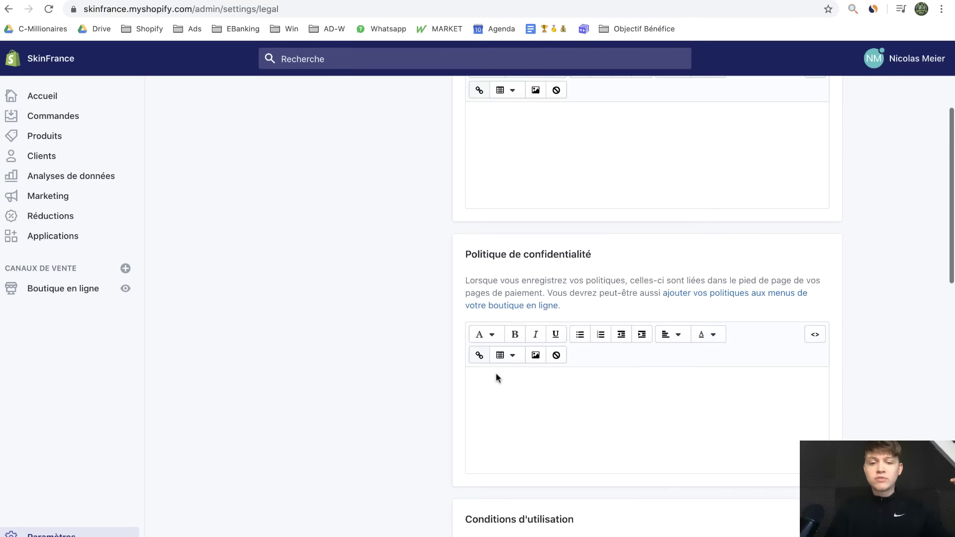
scroll(496, 377, "up", 3)
scroll(497, 376, "up", 4)
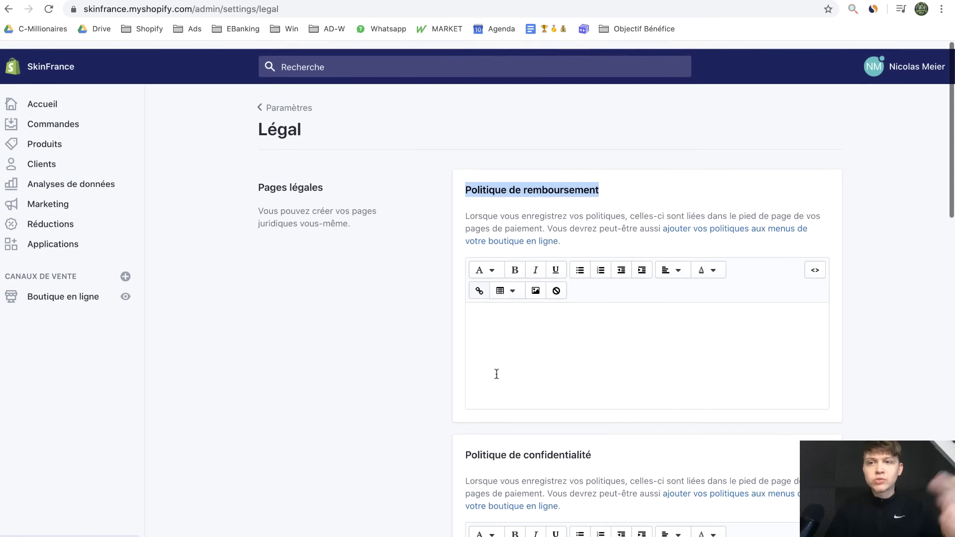
scroll(511, 286, "down", 1)
left_click(315, 337)
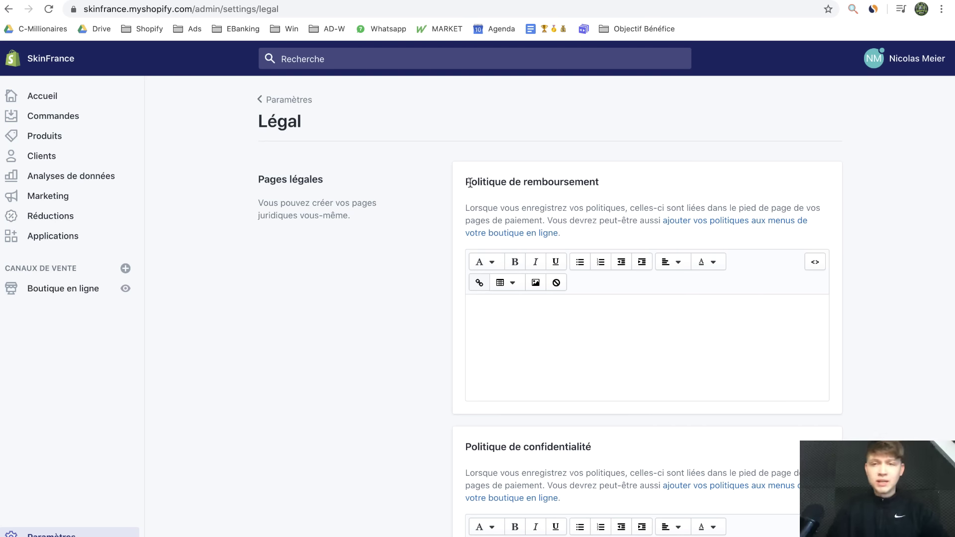
left_click(826, 0)
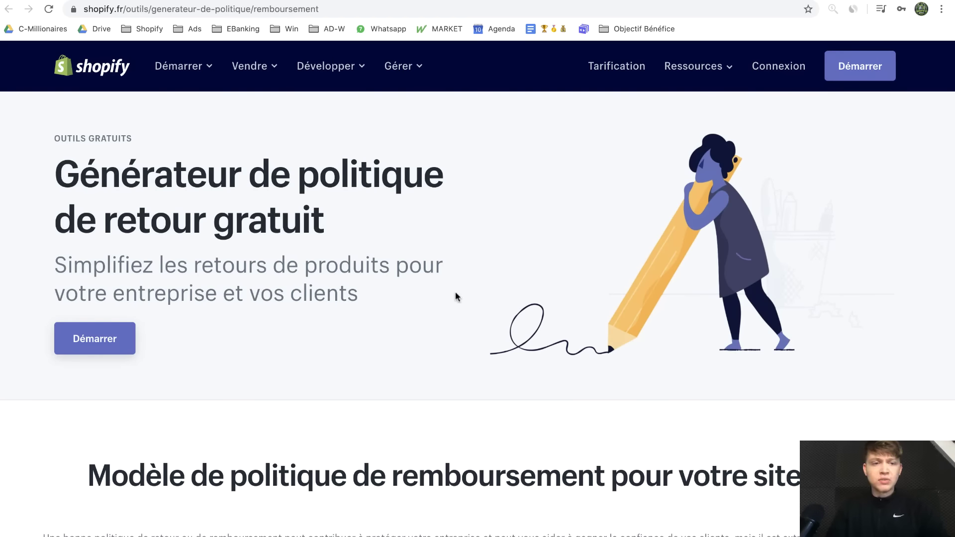
Jump to the refund-policy generator form and choose to skip the Shopify trial
scroll(455, 293, "down", 3)
scroll(456, 292, "up", 3)
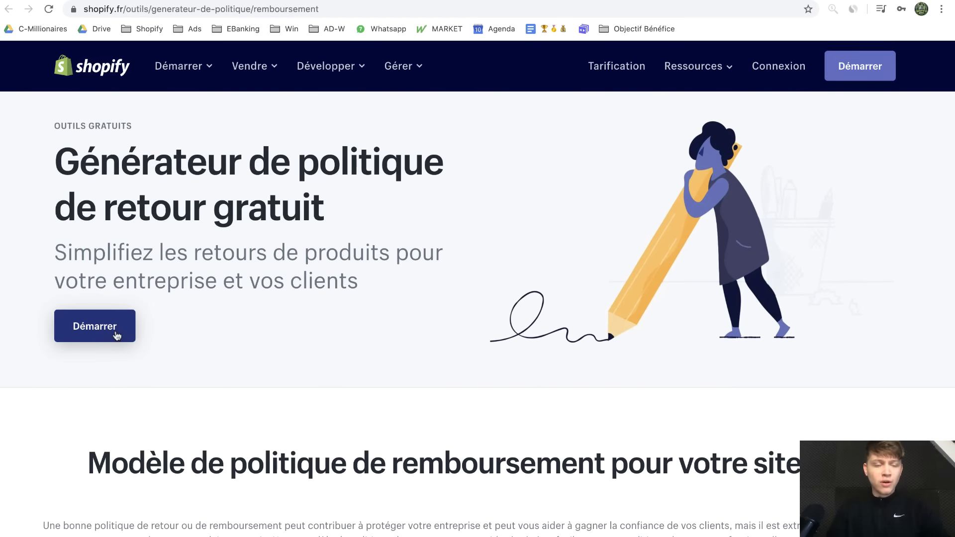
left_click(116, 336)
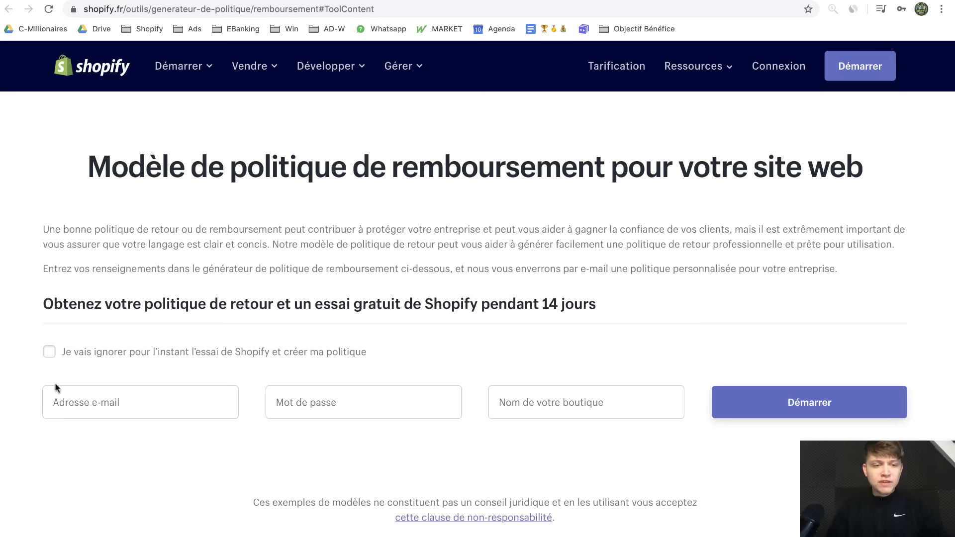
scroll(79, 358, "up", 5)
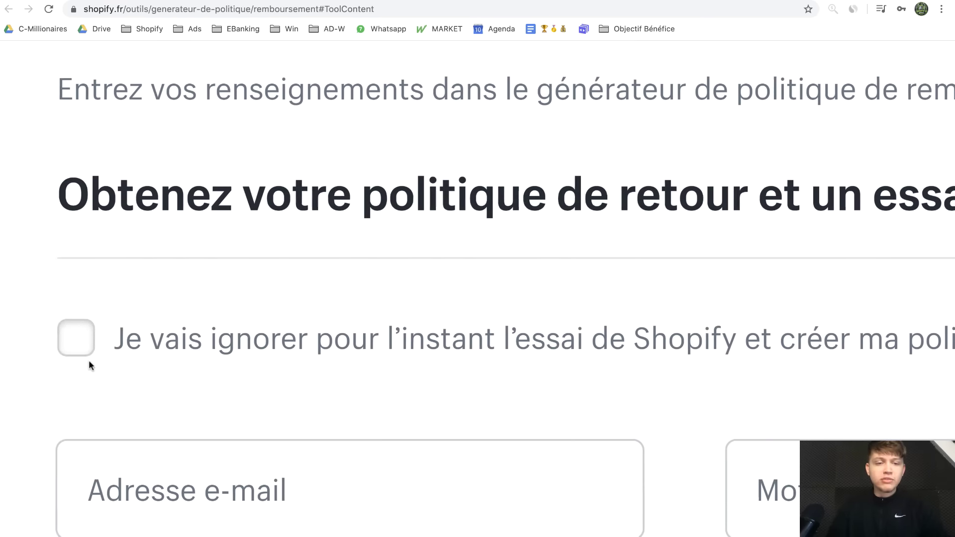
left_click(78, 338)
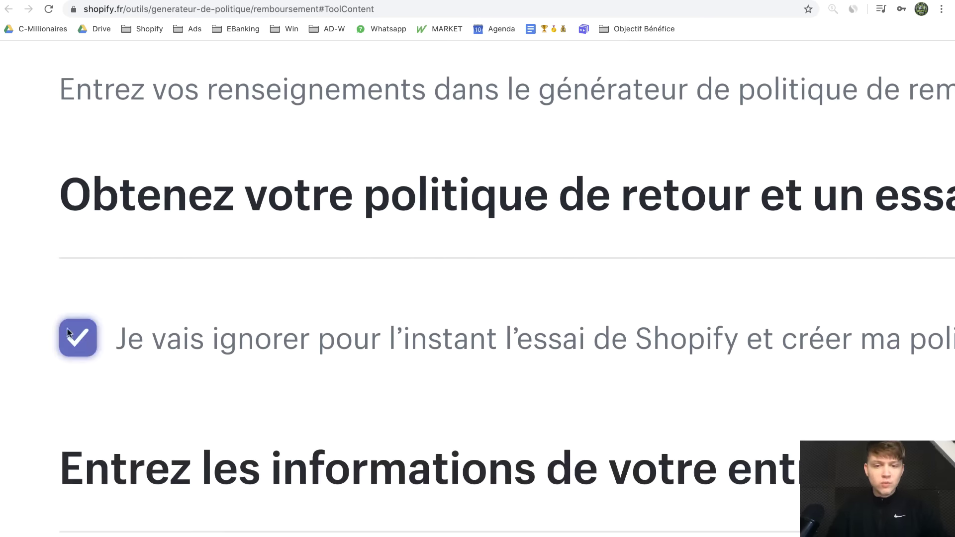
scroll(244, 428, "down", 5)
scroll(84, 380, "down", 3)
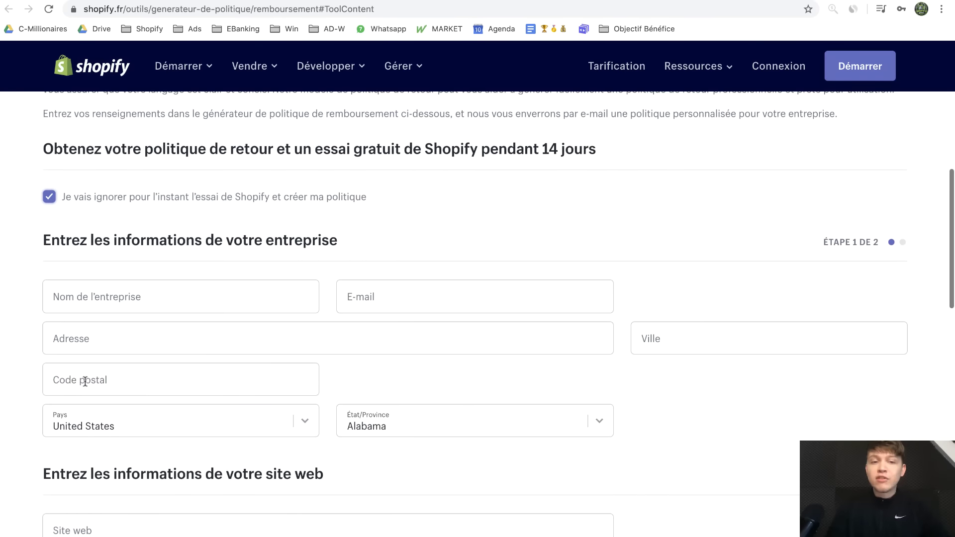
Fill in company SkinFrance, the contact e-mail, country Switzerland and website skinfrance.fr, then submit
left_click(125, 296)
type("SkinFrance")
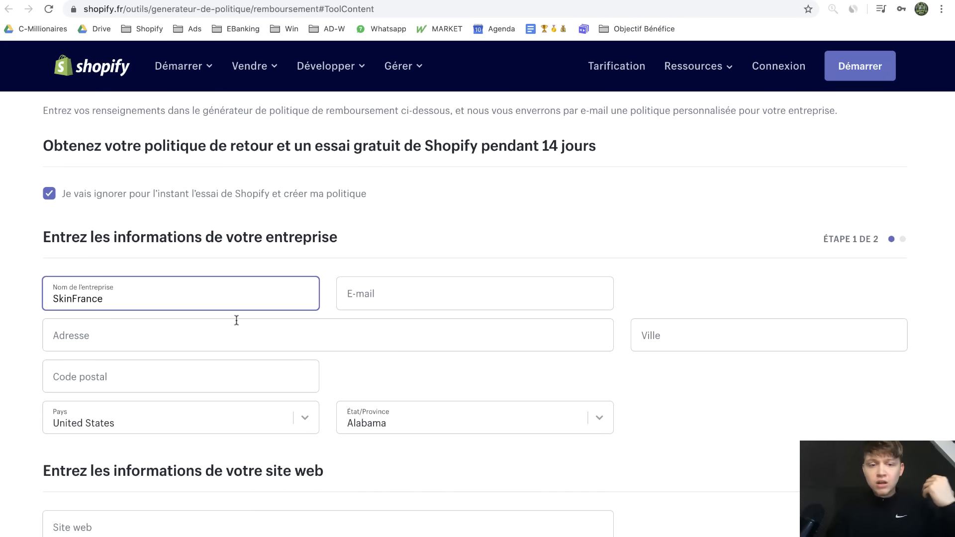
left_click(422, 305)
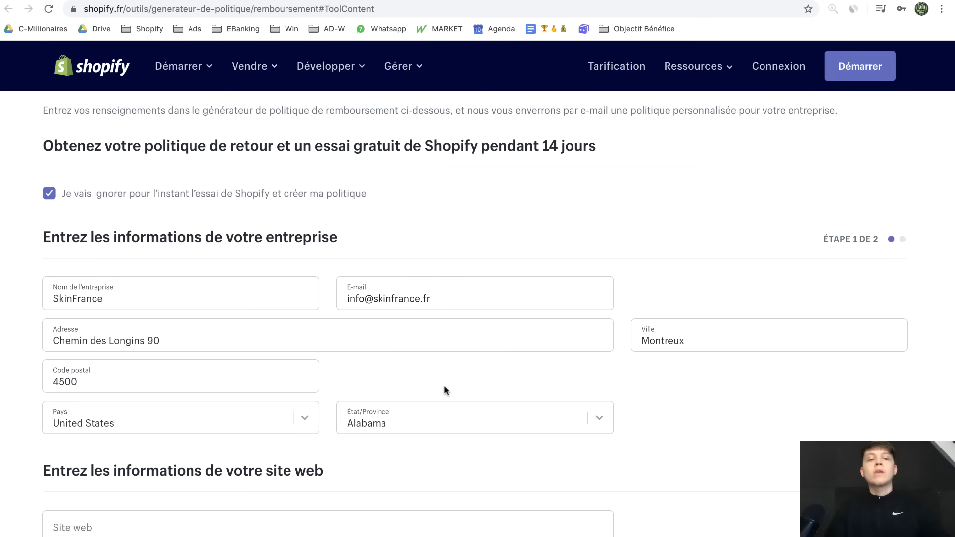
scroll(444, 385, "down", 2)
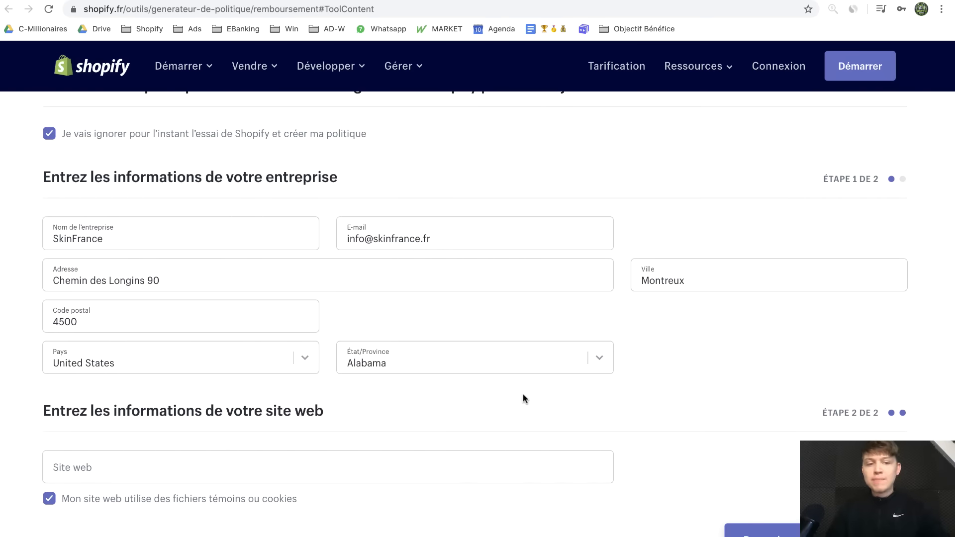
left_click(292, 357)
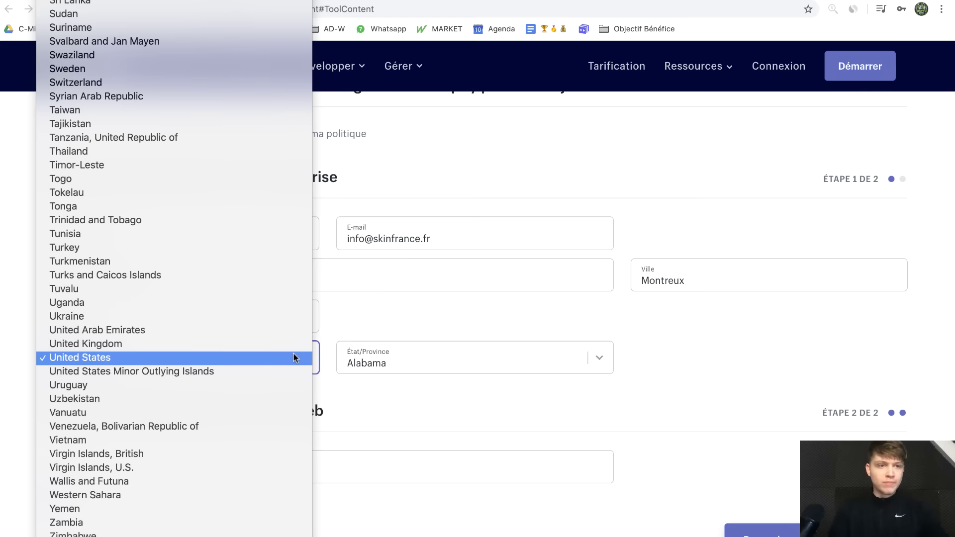
left_click(204, 83)
scroll(602, 412, "down", 3)
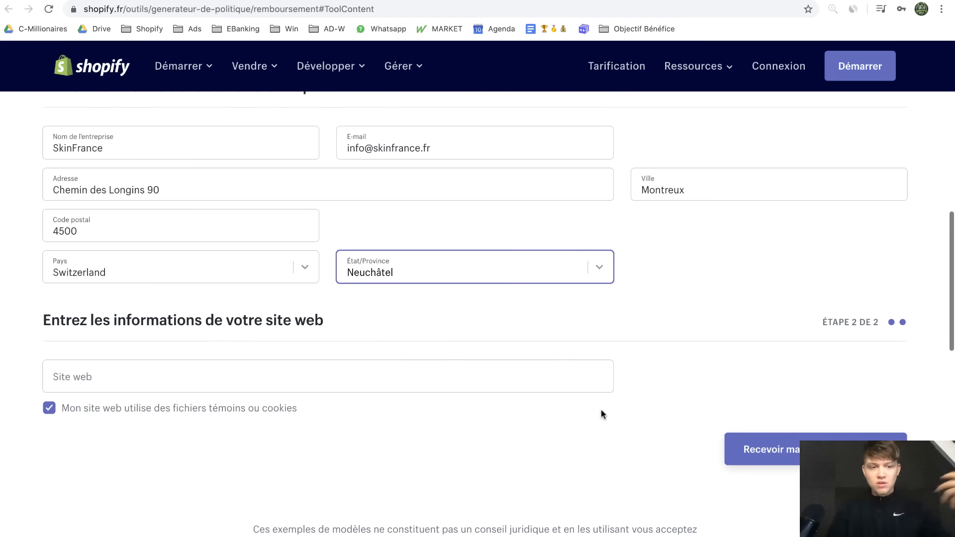
left_click(488, 386)
type("skinfrance.fr")
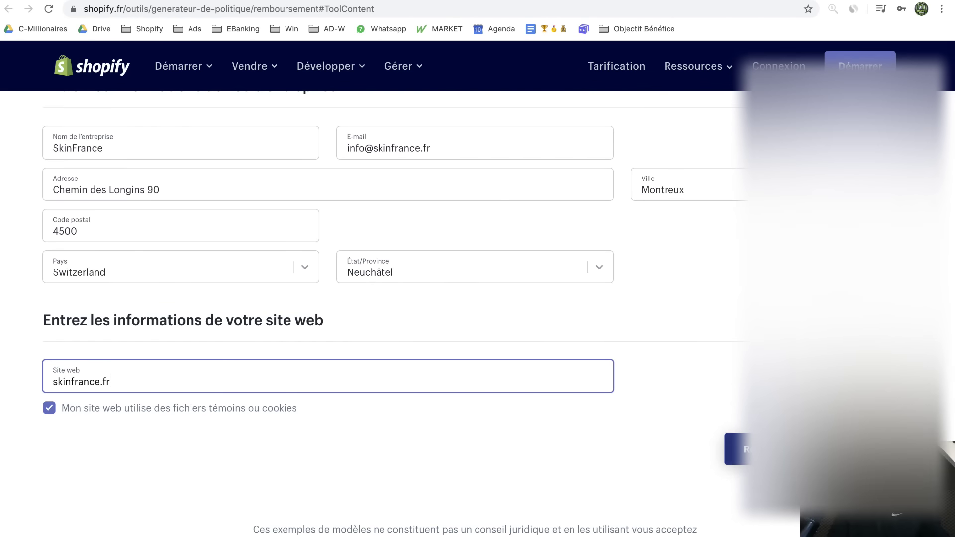
left_click(815, 449)
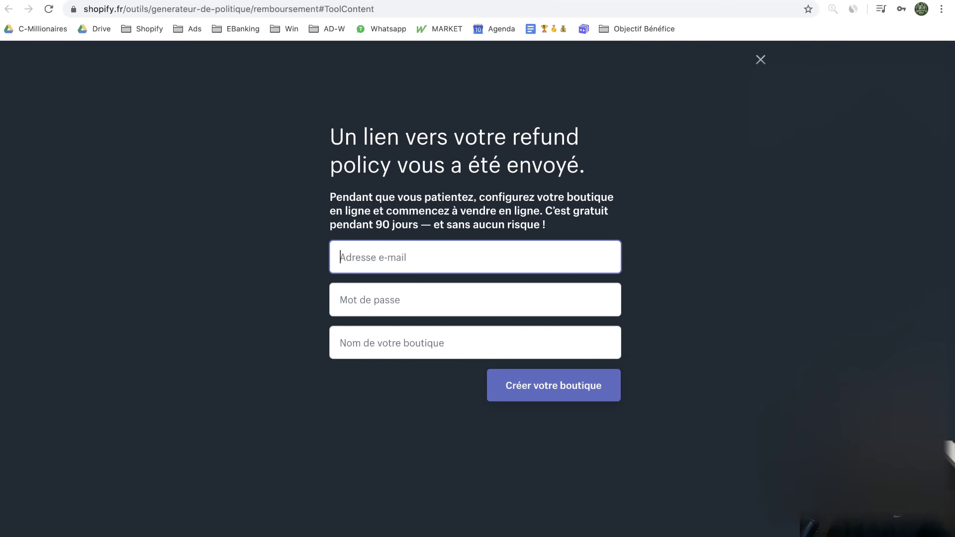
Refresh Gmail and open Shopify's 'Vous pouvez télécharger votre politique de retour' e-mail
left_click(863, 0)
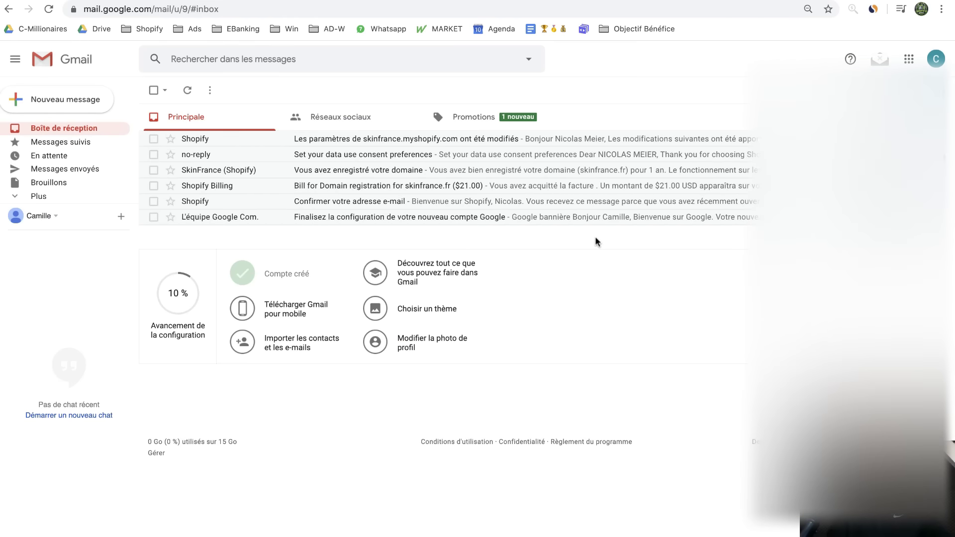
left_click(188, 90)
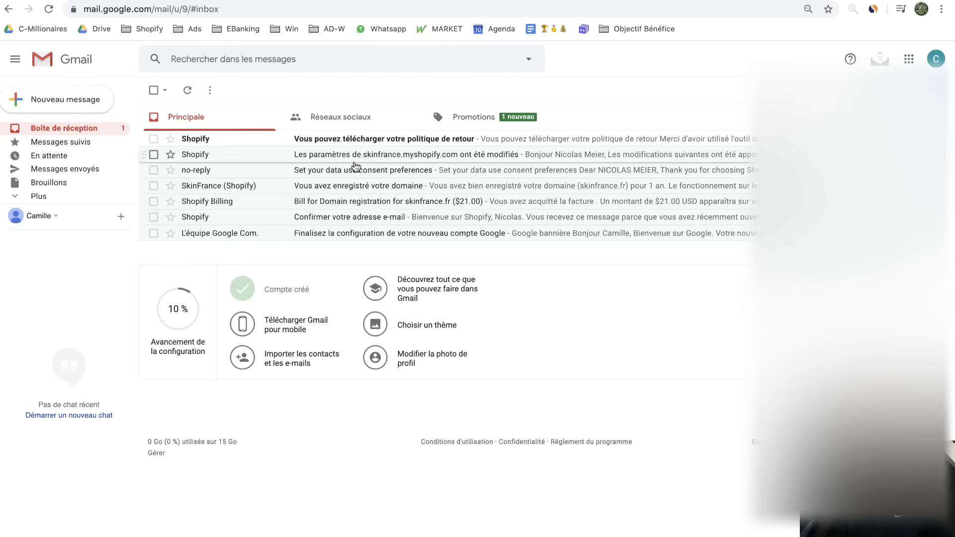
left_click(429, 144)
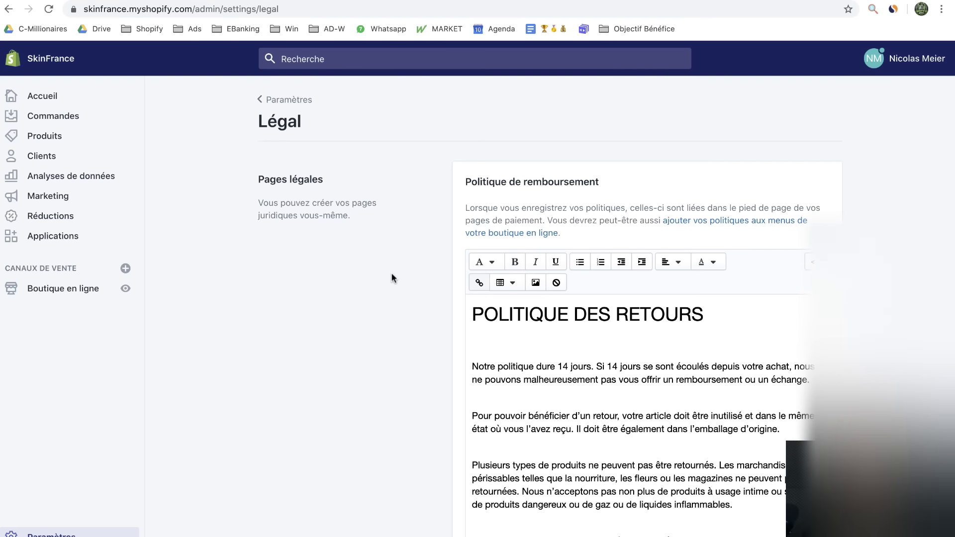
scroll(392, 277, "down", 3)
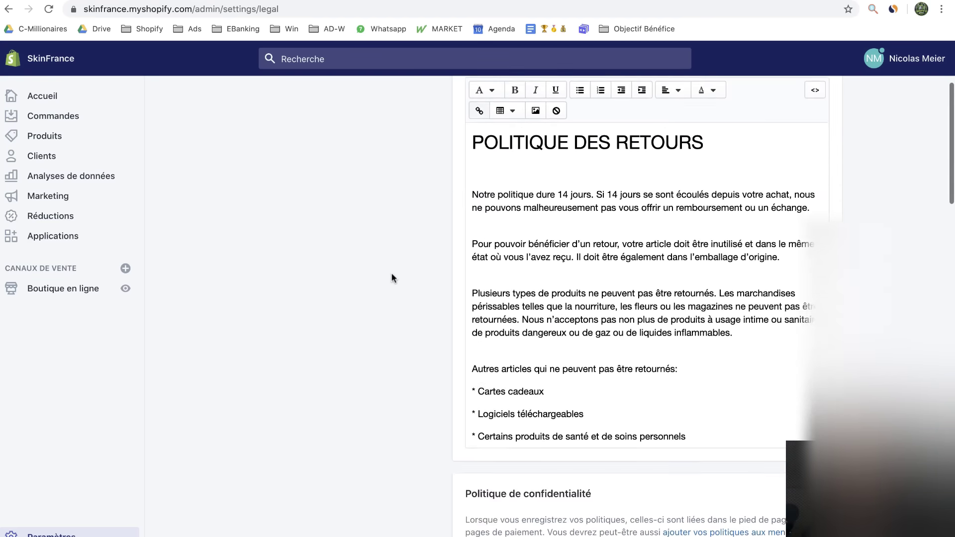
scroll(391, 277, "down", 5)
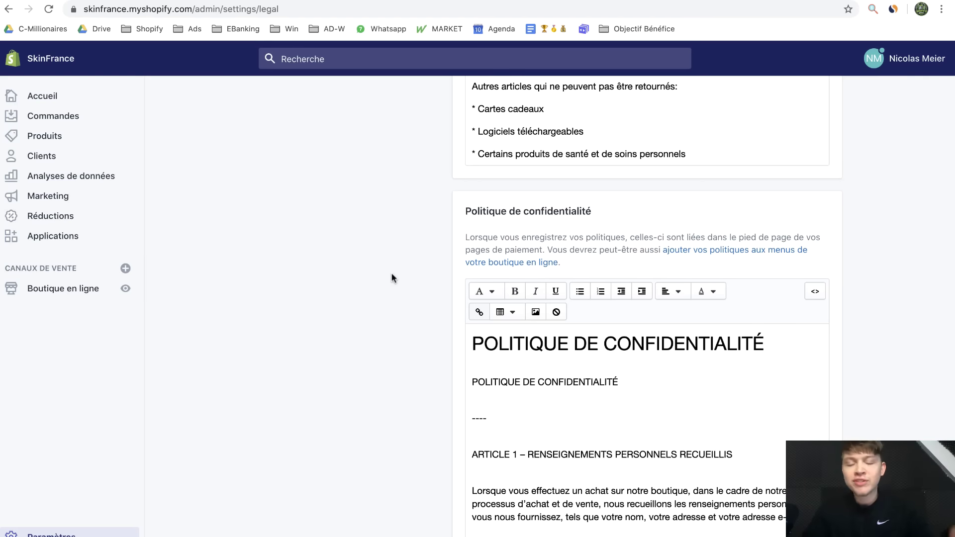
scroll(391, 278, "down", 5)
scroll(391, 277, "up", 6)
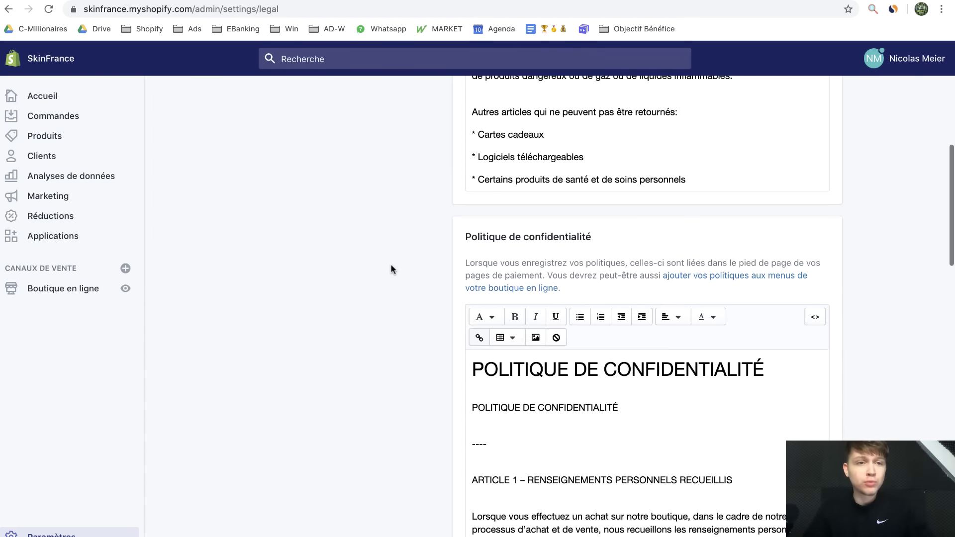
left_click(130, 0)
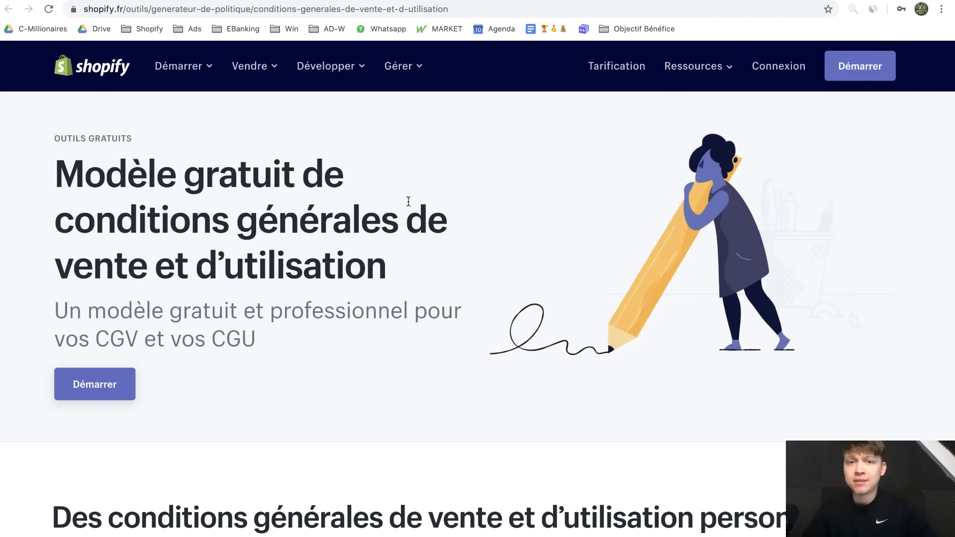
key("ctrl+Tab")
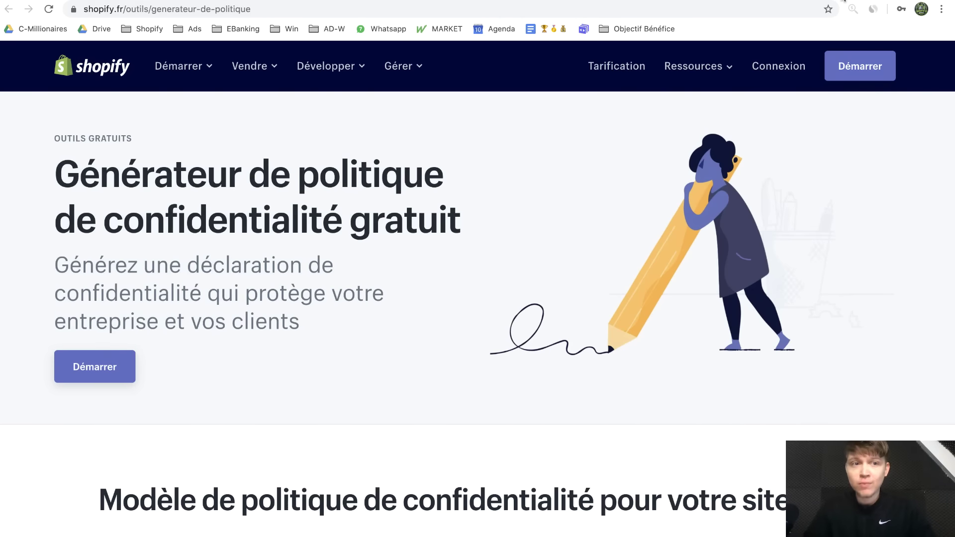
left_click(844, 0)
scroll(432, 362, "up", 9)
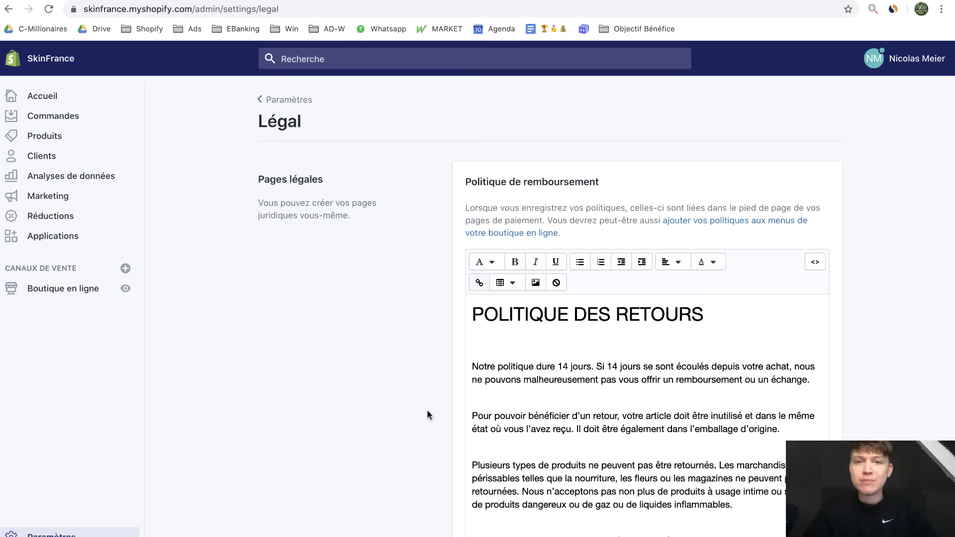
scroll(427, 415, "down", 1)
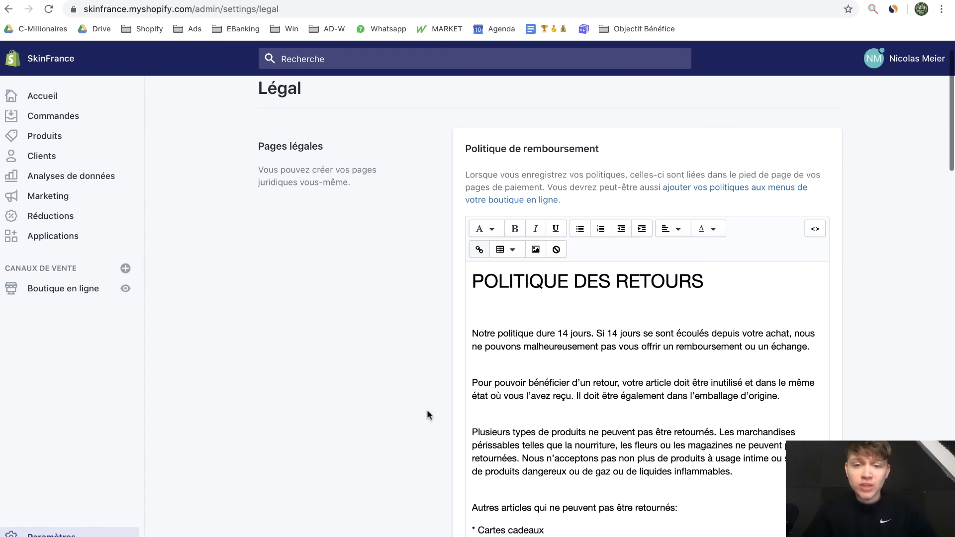
Create and save a Politique de remboursement page holding the refund policy text from Légal
left_click(518, 422)
key("super+a")
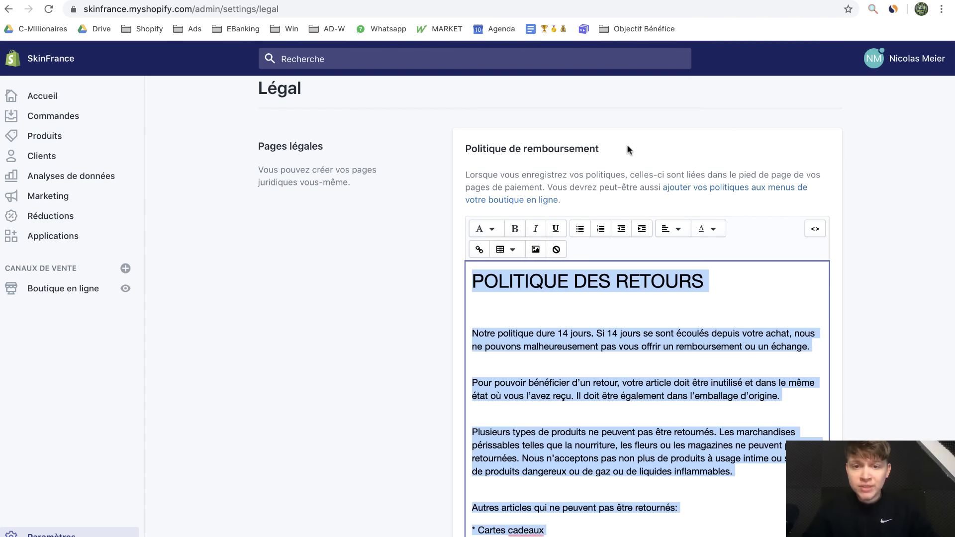
left_click(784, 0)
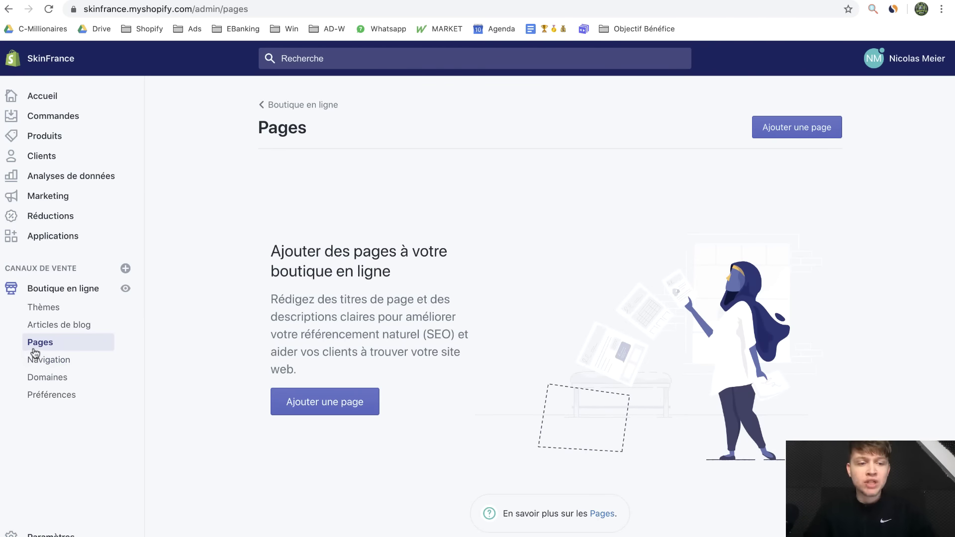
left_click(758, 138)
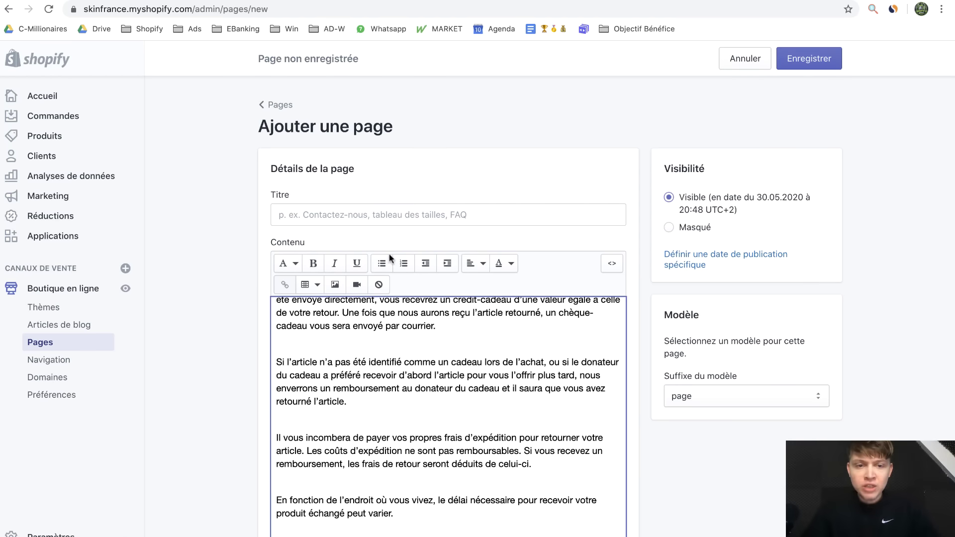
left_click(408, 214)
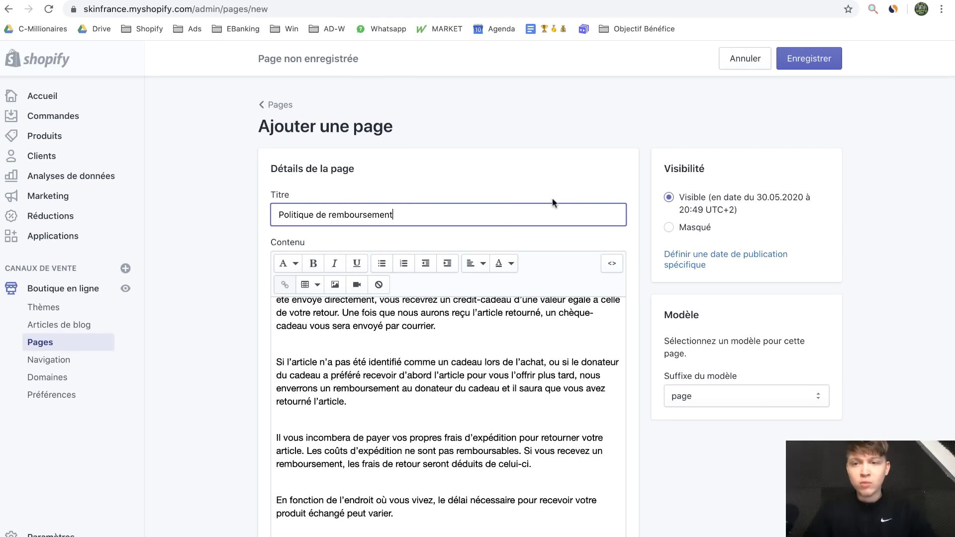
left_click(804, 69)
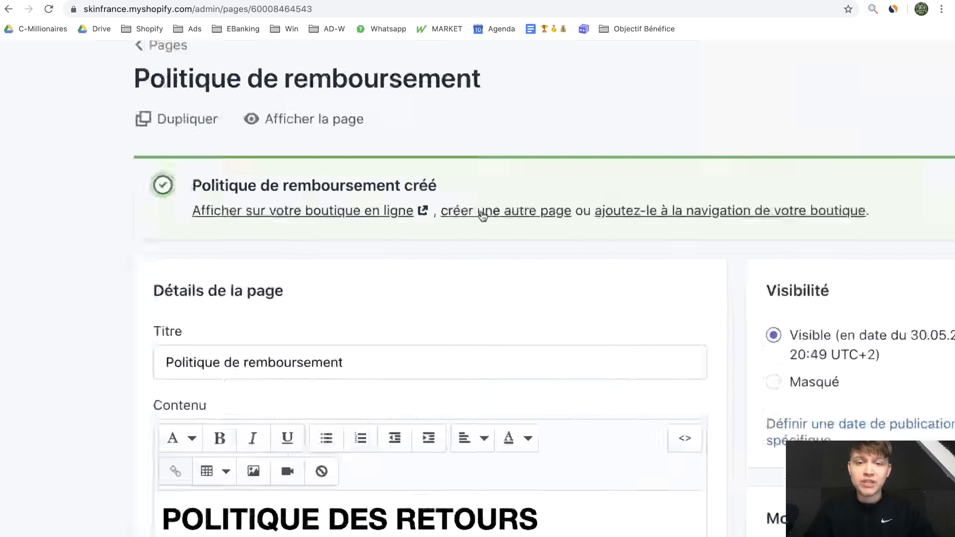
left_click(483, 215)
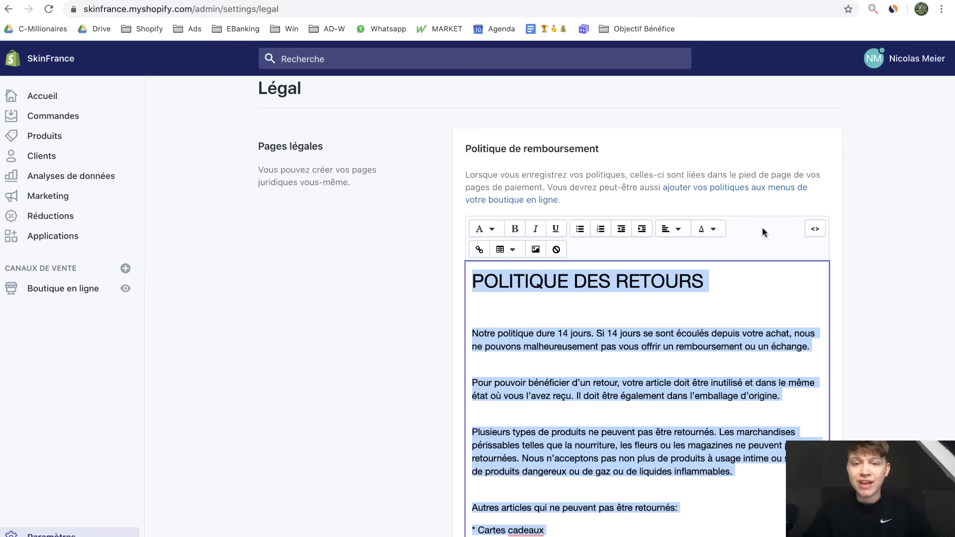
Copy the Politique de confidentialité heading into a new page's title field
scroll(872, 319, "down", 7)
left_click_drag(614, 269, 452, 271)
key("ctrl+c")
key("ctrl+Tab")
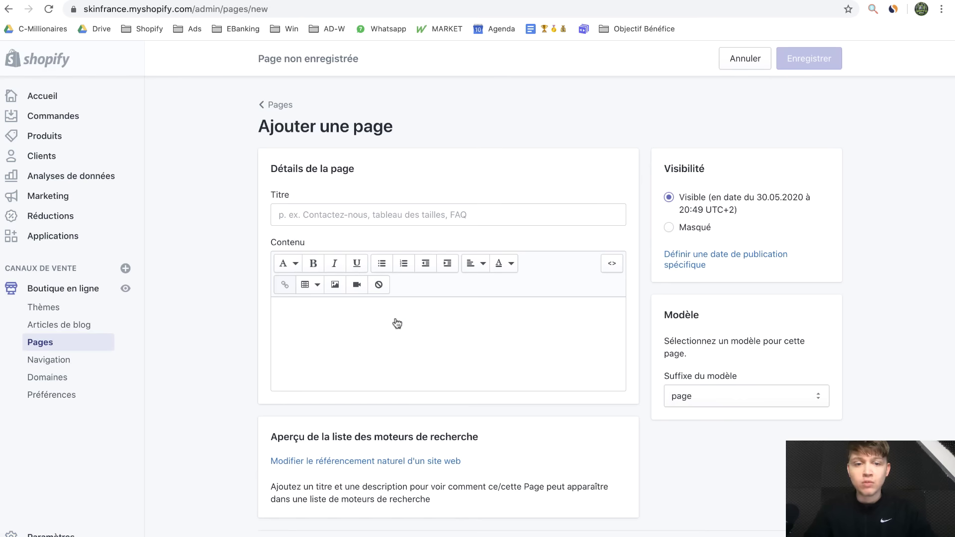
left_click(395, 215)
key("ctrl+v")
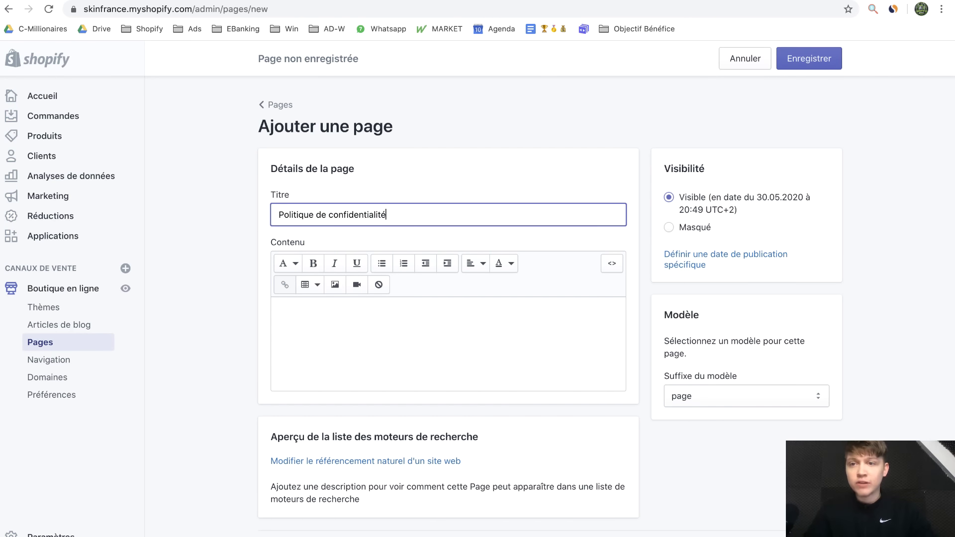
Select the privacy policy text for the new page's content, then return to Paramètres
key("ctrl+shift+Tab")
left_click(681, 418)
key("ctrl+a")
key("ctrl+Tab")
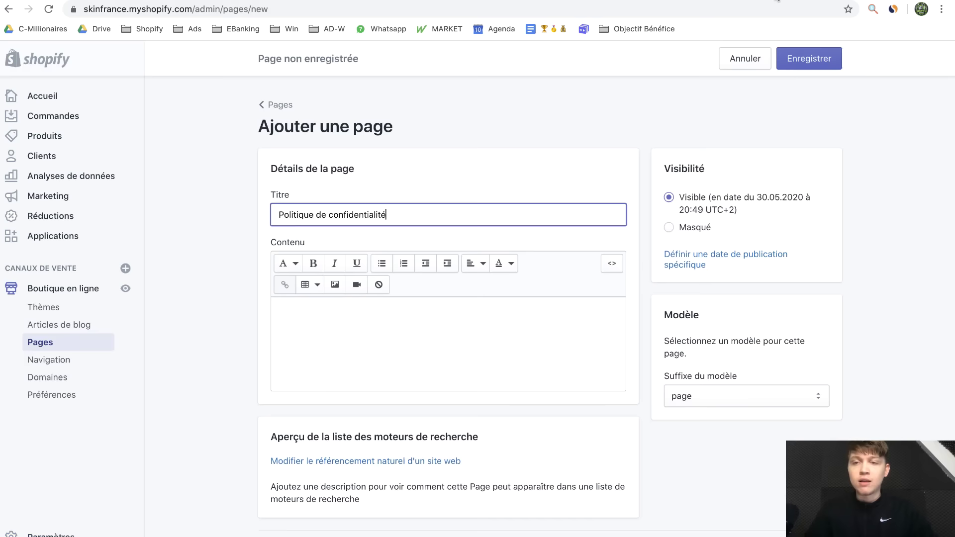
left_click(393, 338)
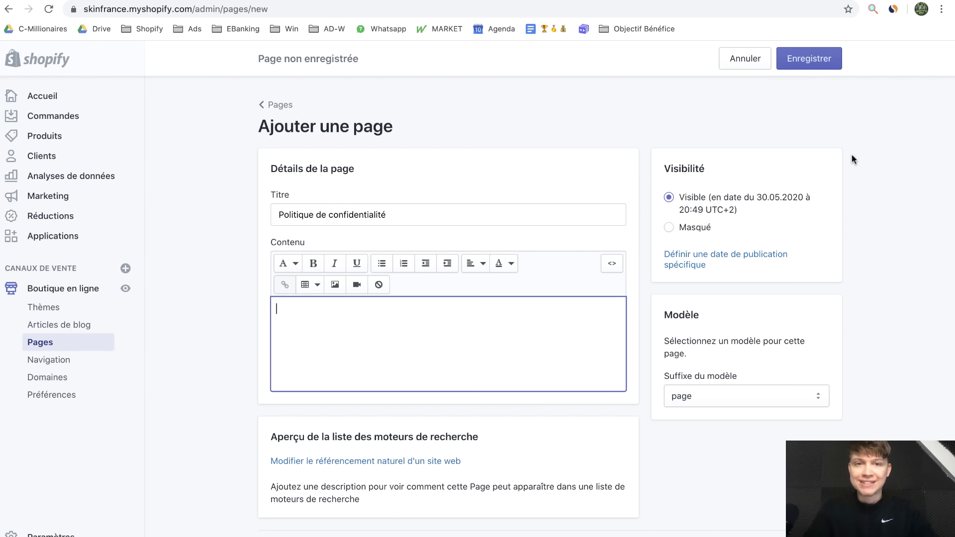
key("ctrl+shift+Tab")
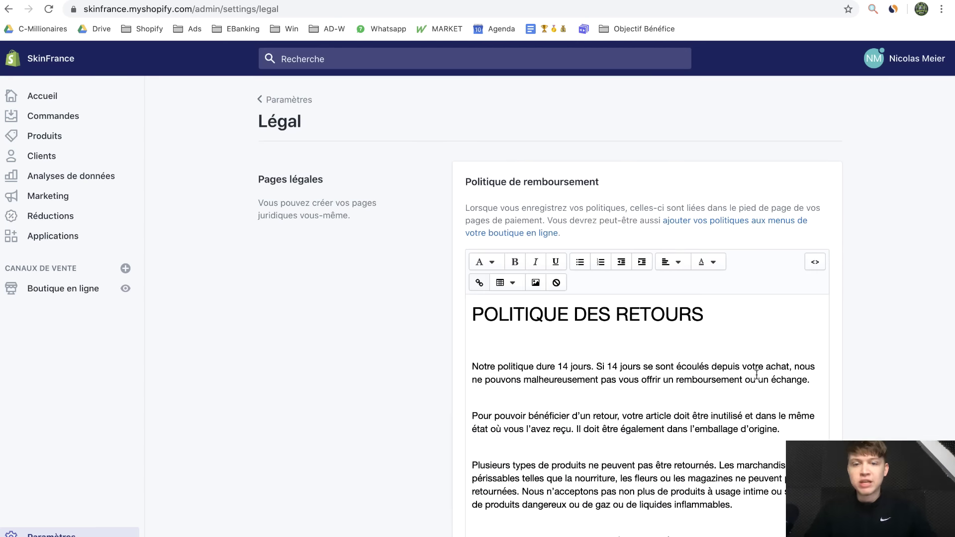
left_click(97, 531)
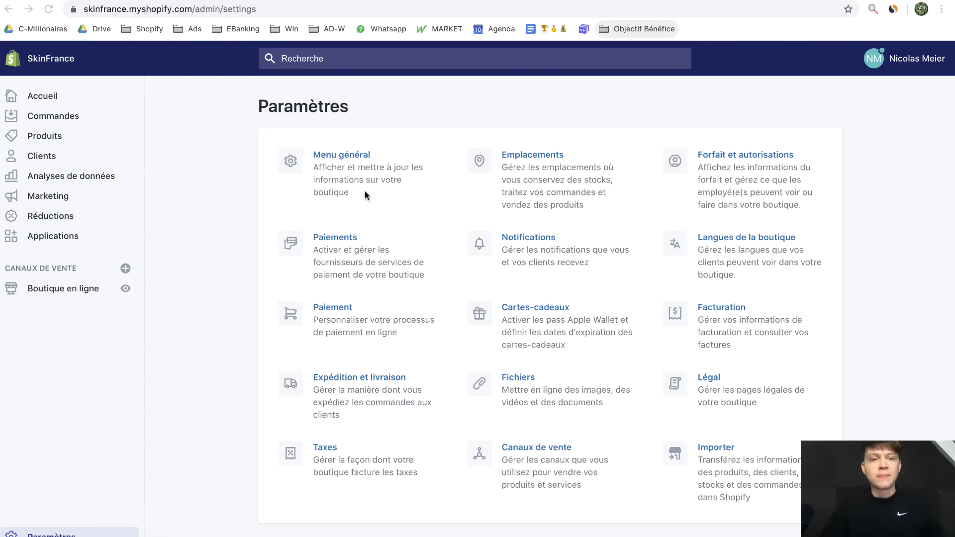
Glance over the general store settings, then open the Paiements payment provider settings
left_click(343, 185)
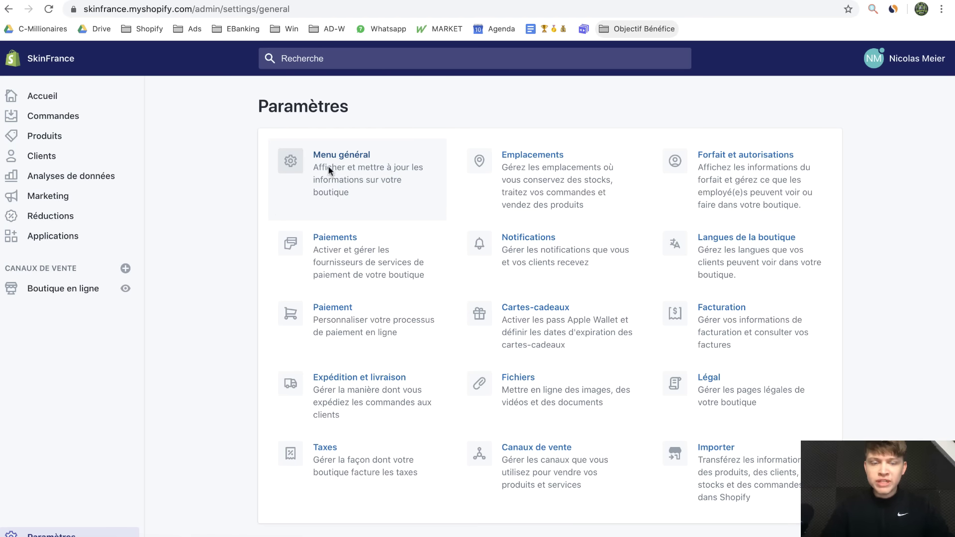
scroll(530, 399, "down", 5)
scroll(530, 398, "down", 2)
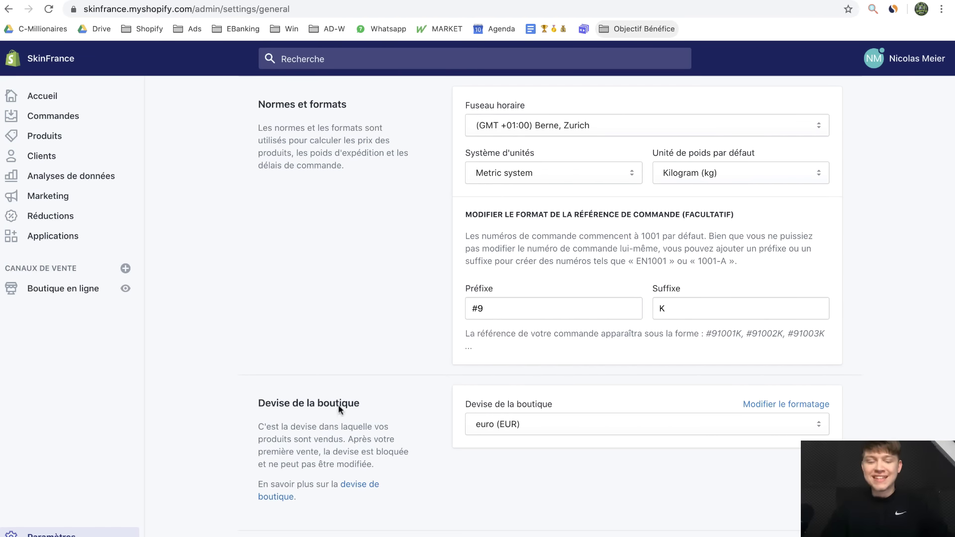
left_click(55, 535)
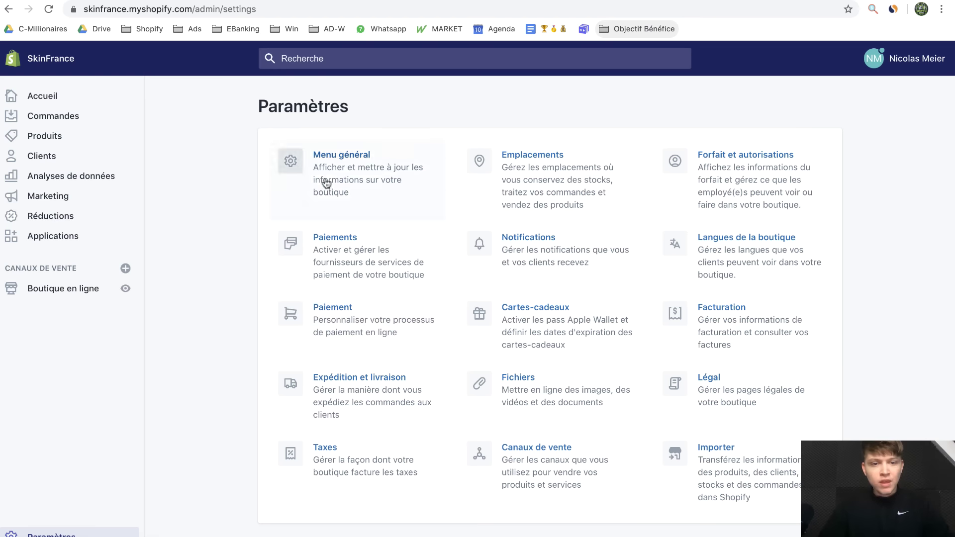
left_click(341, 273)
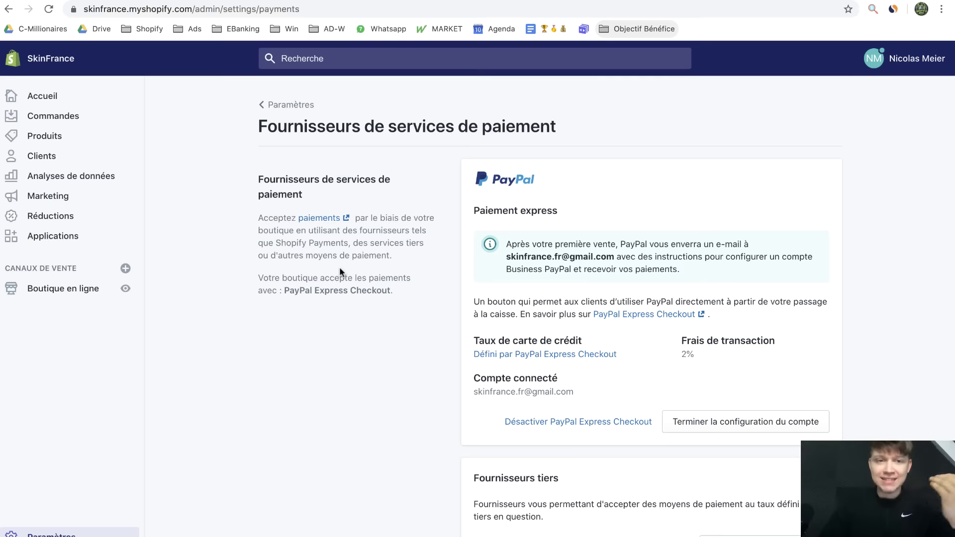
Scroll through the payments page, then return to the SkinFrance Légal settings tab
scroll(453, 413, "down", 2)
scroll(453, 412, "down", 3)
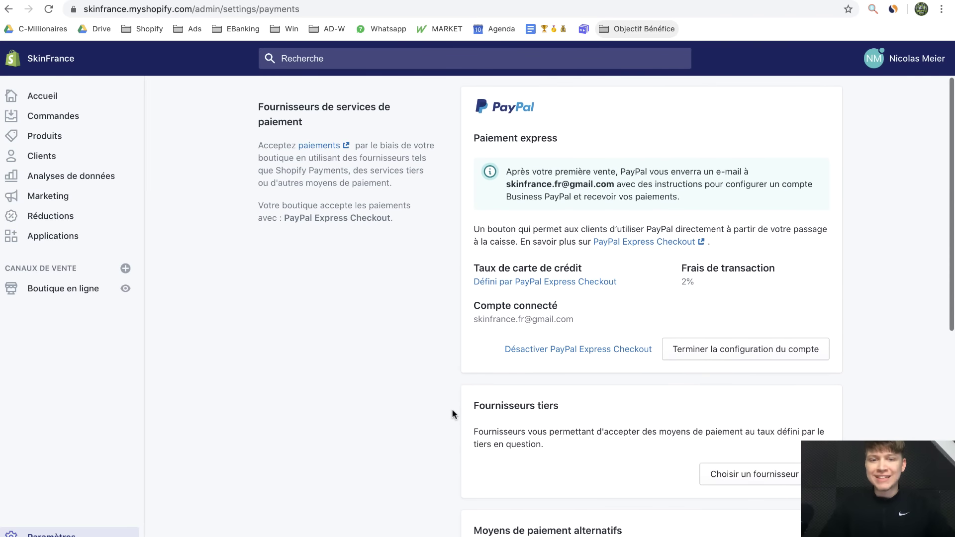
scroll(453, 413, "up", 2)
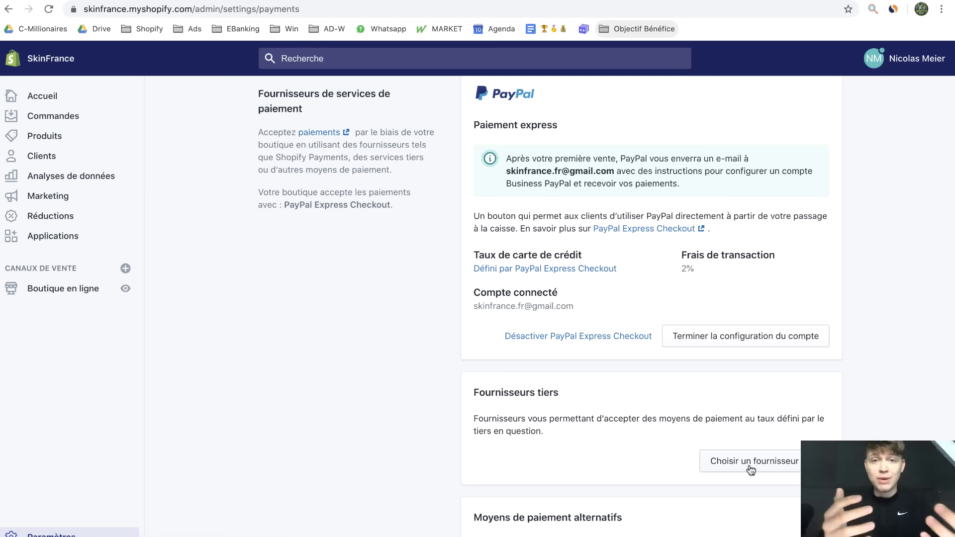
scroll(656, 405, "up", 2)
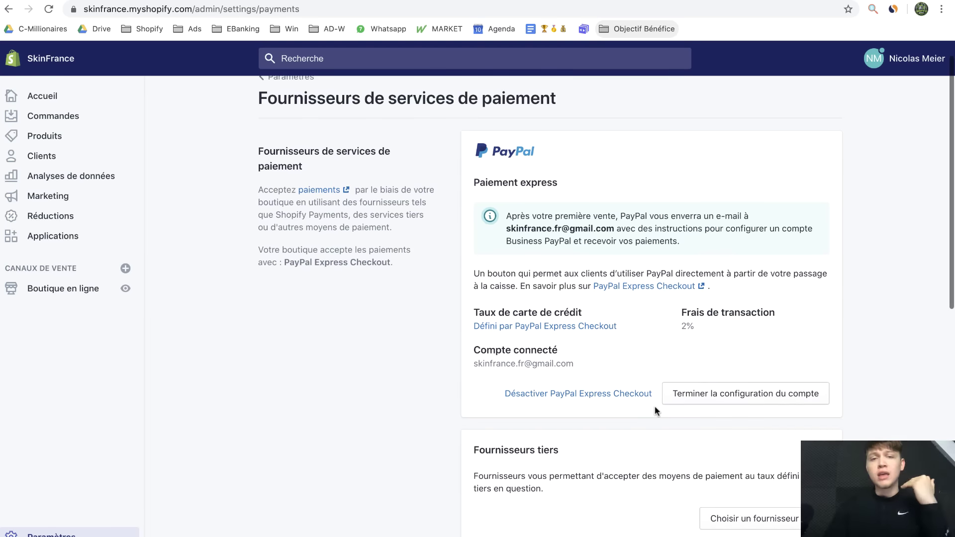
scroll(572, 438, "down", 5)
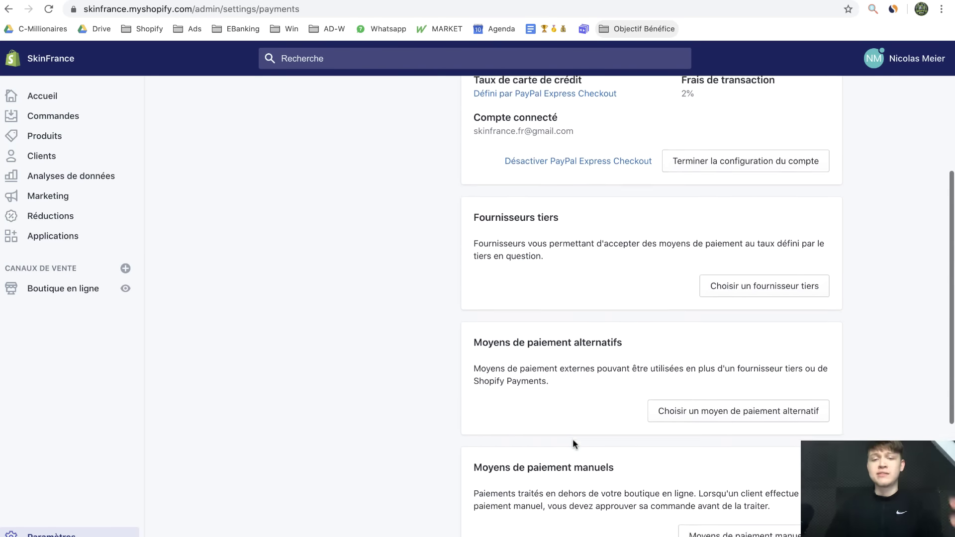
scroll(572, 439, "down", 4)
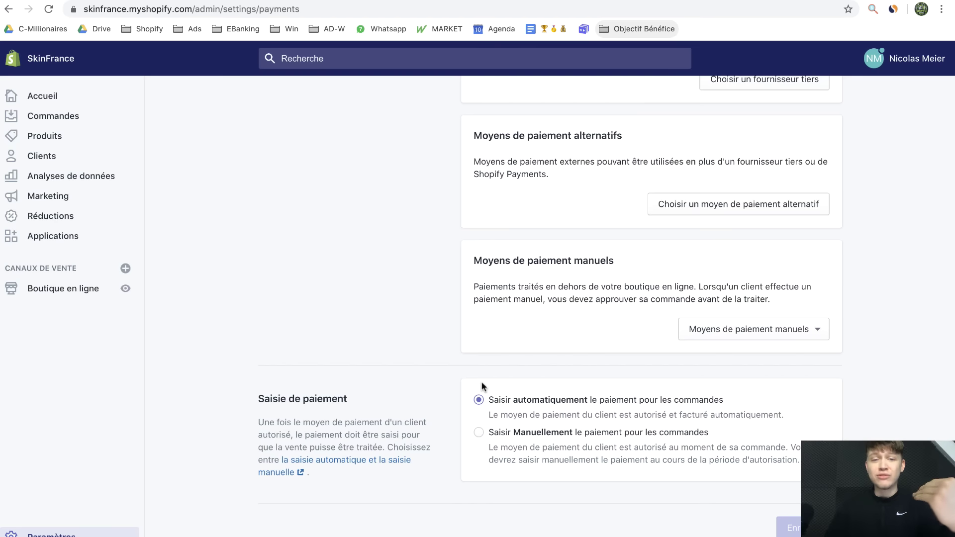
scroll(482, 381, "up", 7)
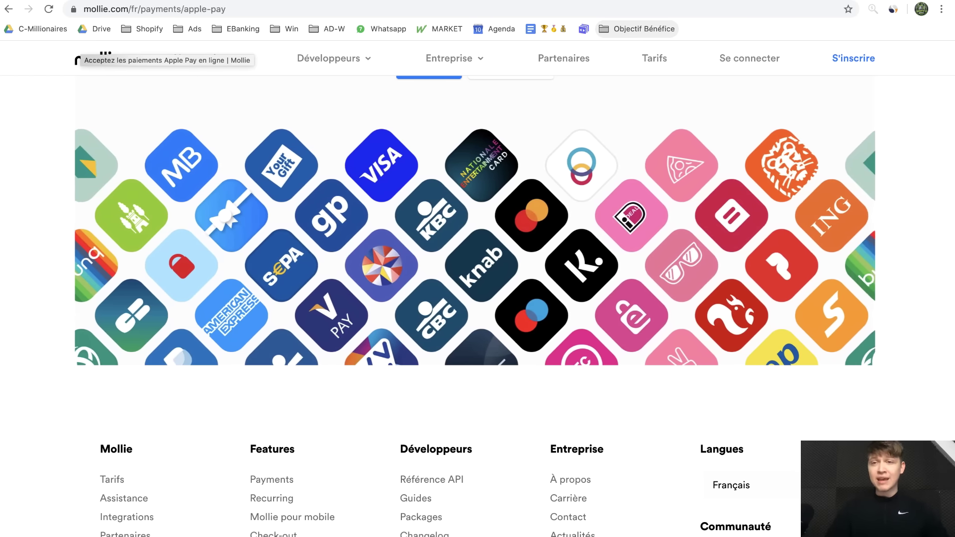
left_click(828, 1)
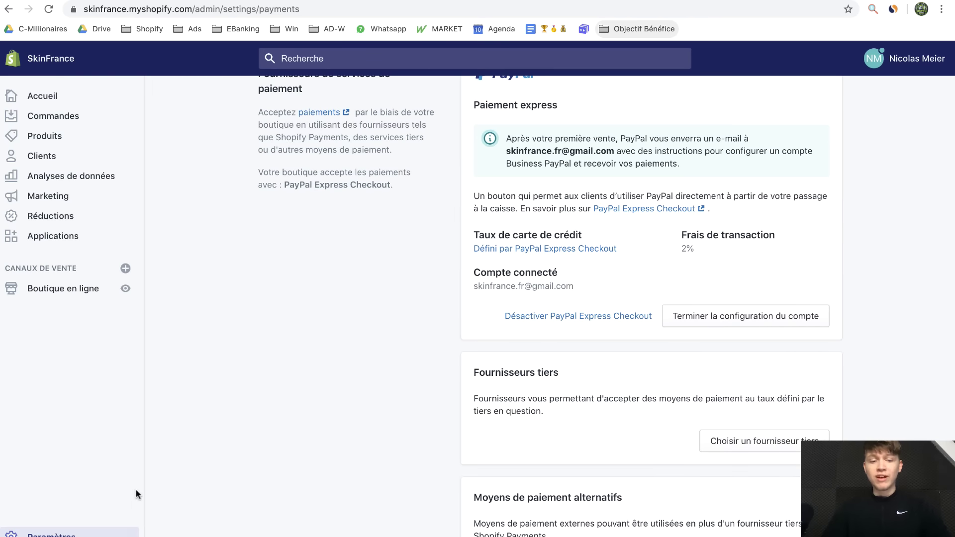
In checkout settings, allow e-mail-only contact and stop offering the Shop app download
left_click(69, 533)
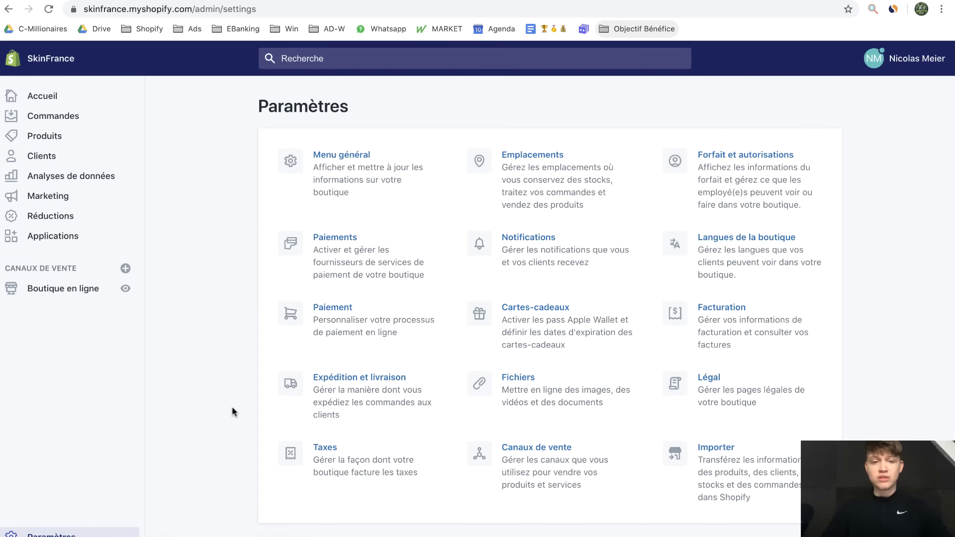
left_click(310, 338)
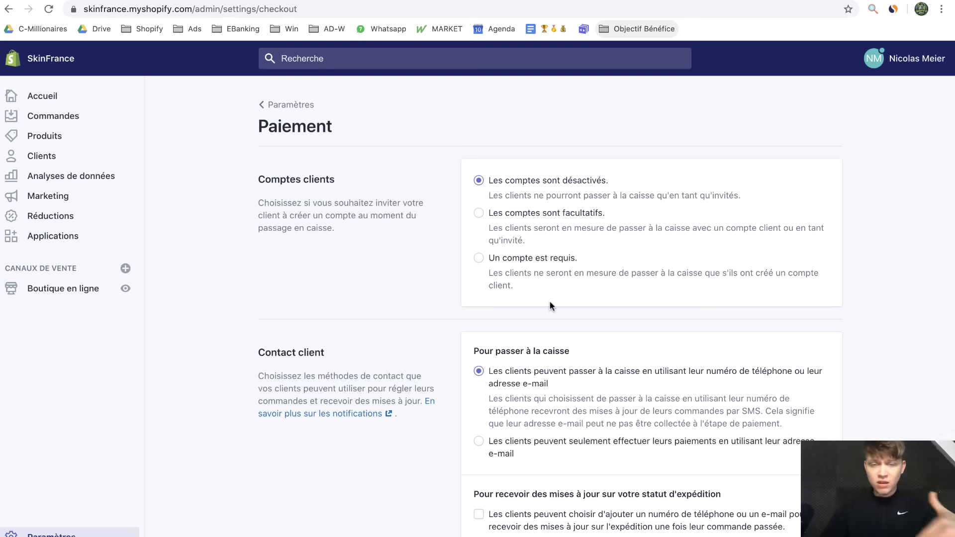
scroll(465, 291, "down", 1)
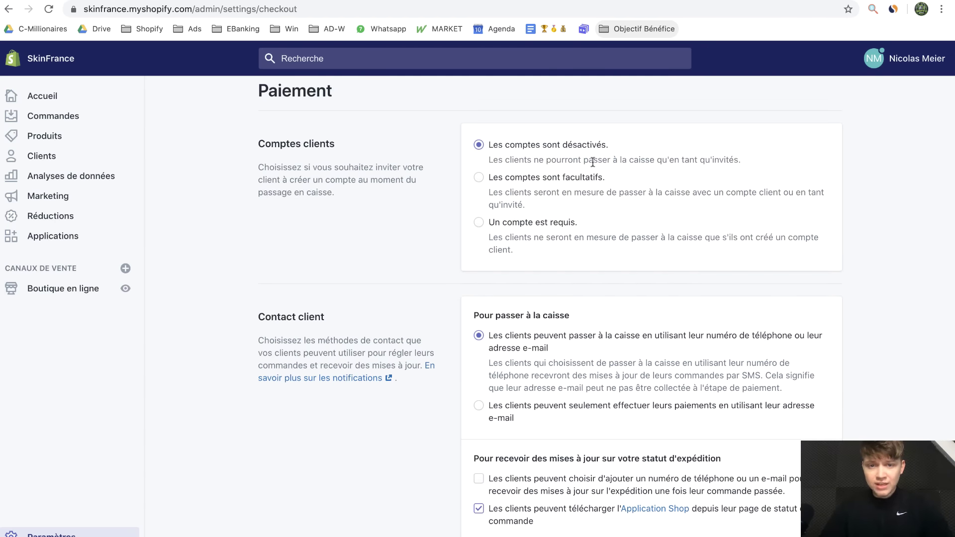
scroll(429, 287, "down", 5)
left_click(530, 214)
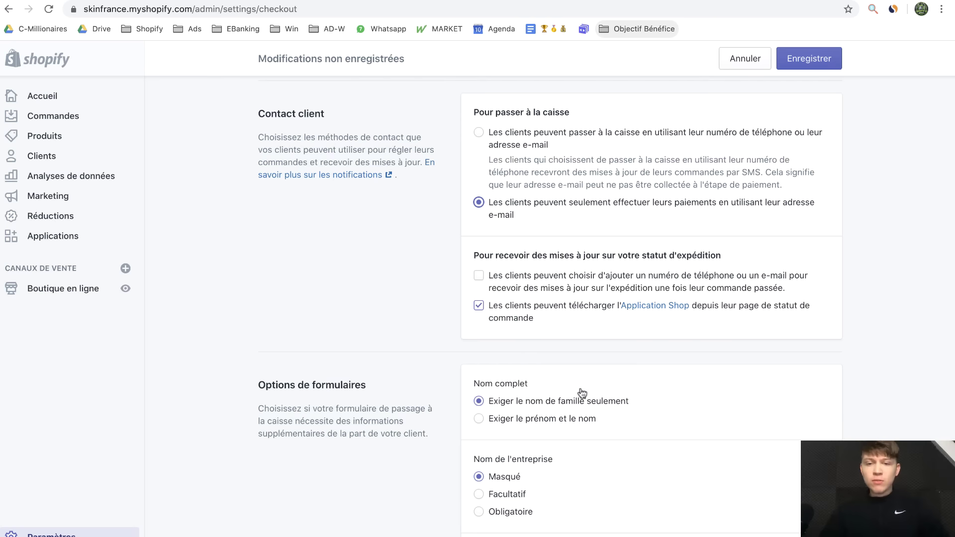
left_click(478, 305)
Require first and last names and make the shipping phone number optional
scroll(605, 324, "down", 4)
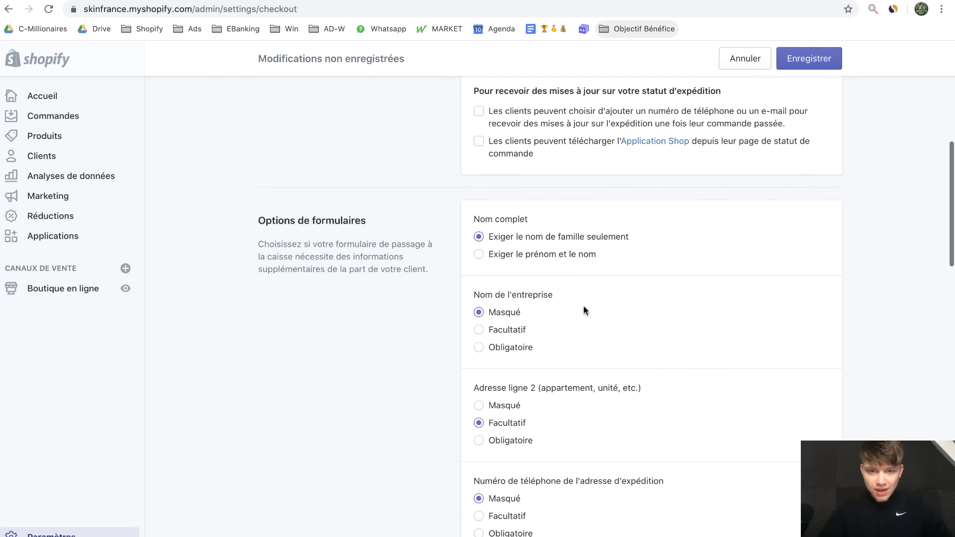
left_click(485, 255)
scroll(565, 279, "down", 1)
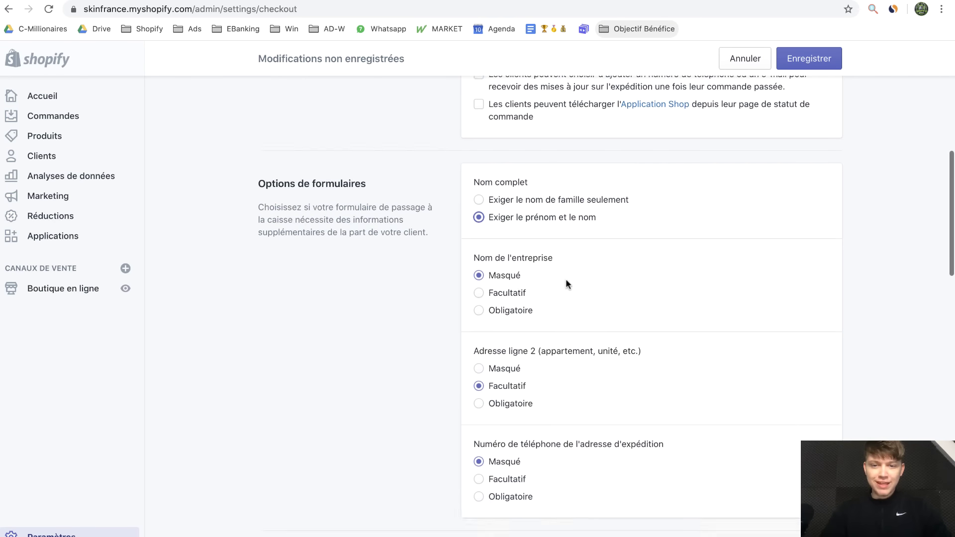
scroll(566, 279, "down", 3)
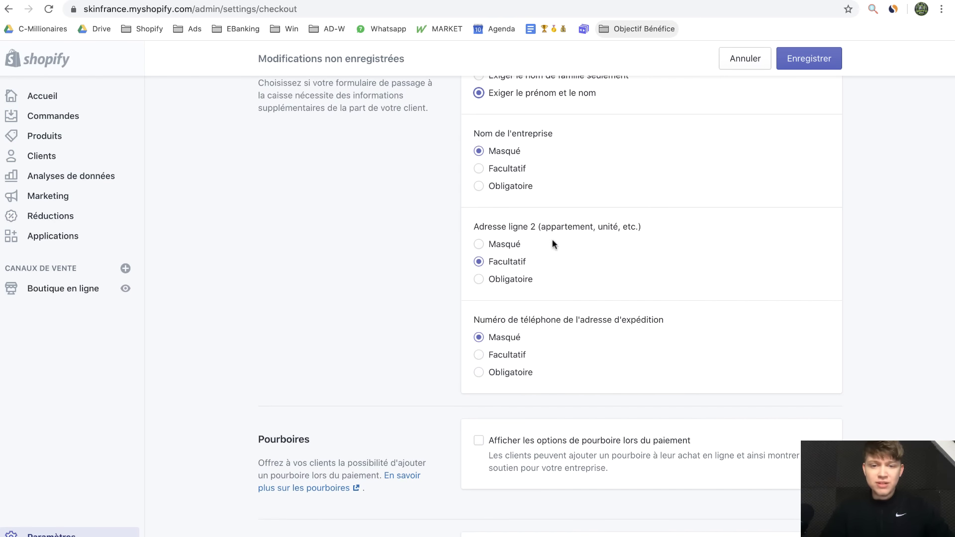
left_click(527, 354)
Preselect marketing sign-up, send abandoned-cart e-mails after 1 heure, and save
scroll(527, 353, "down", 3)
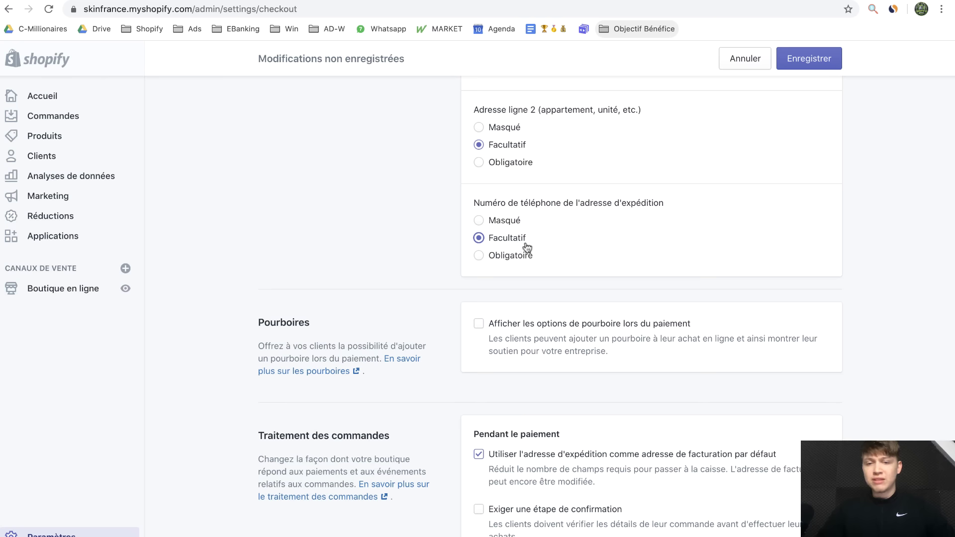
scroll(568, 291, "down", 3)
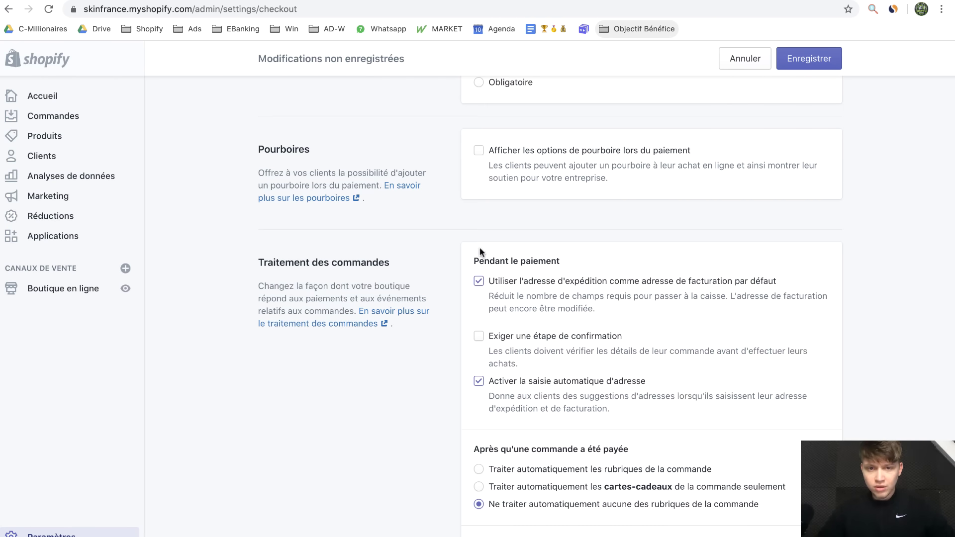
scroll(572, 353, "down", 10)
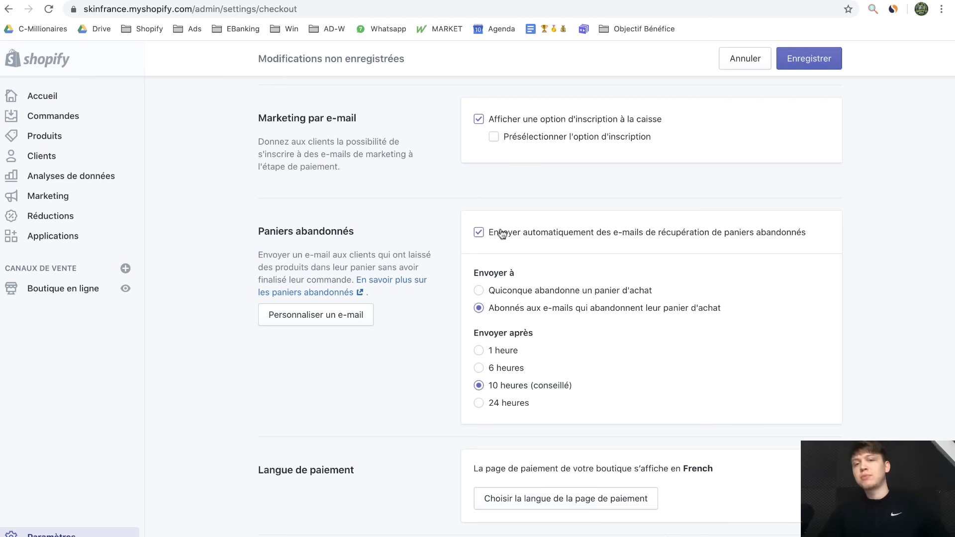
left_click(496, 140)
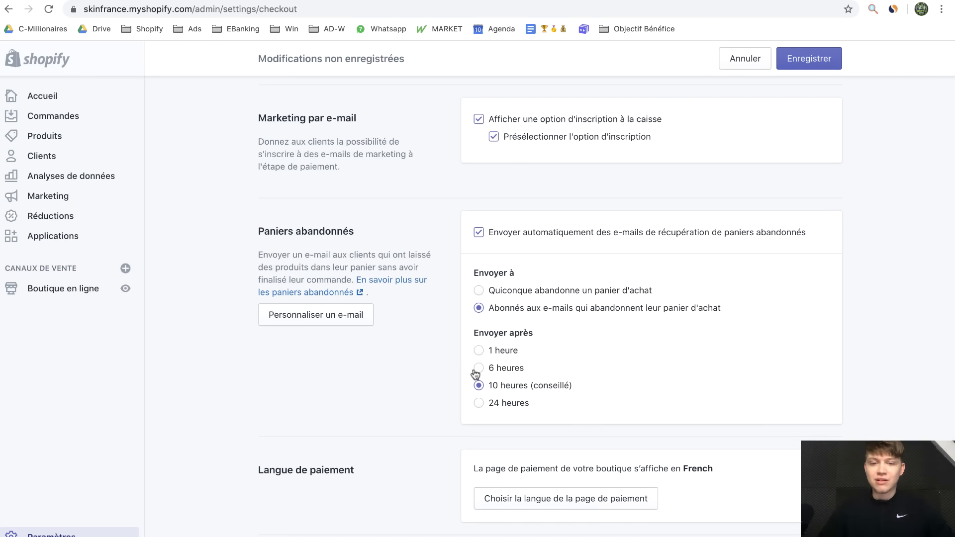
left_click(478, 350)
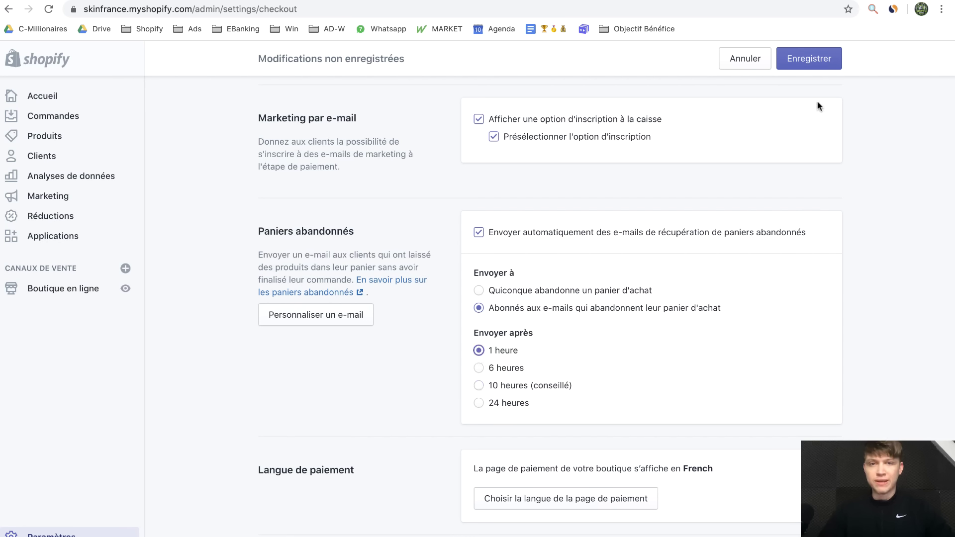
left_click(811, 59)
left_click(67, 532)
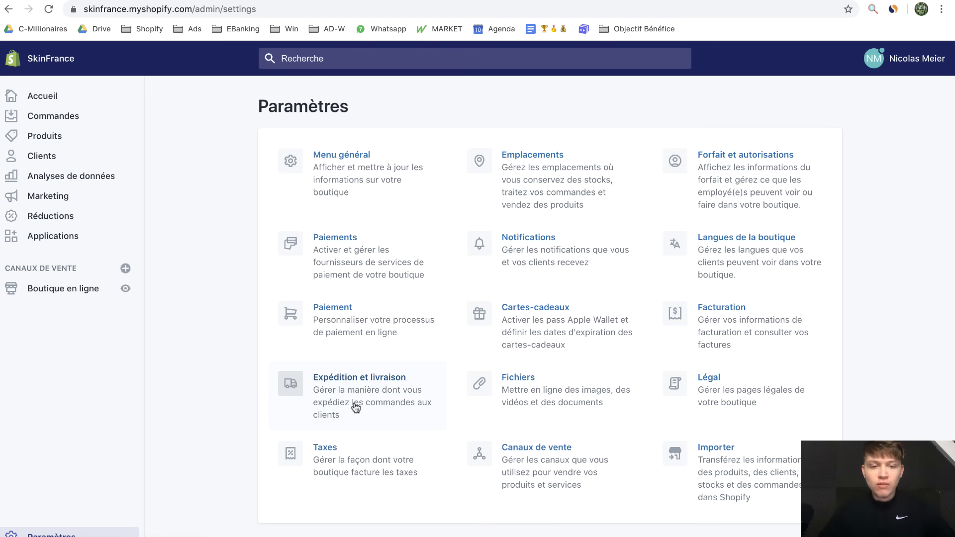
Delete the Domestic Switzerland zone from the general shipping profile and save
left_click(356, 407)
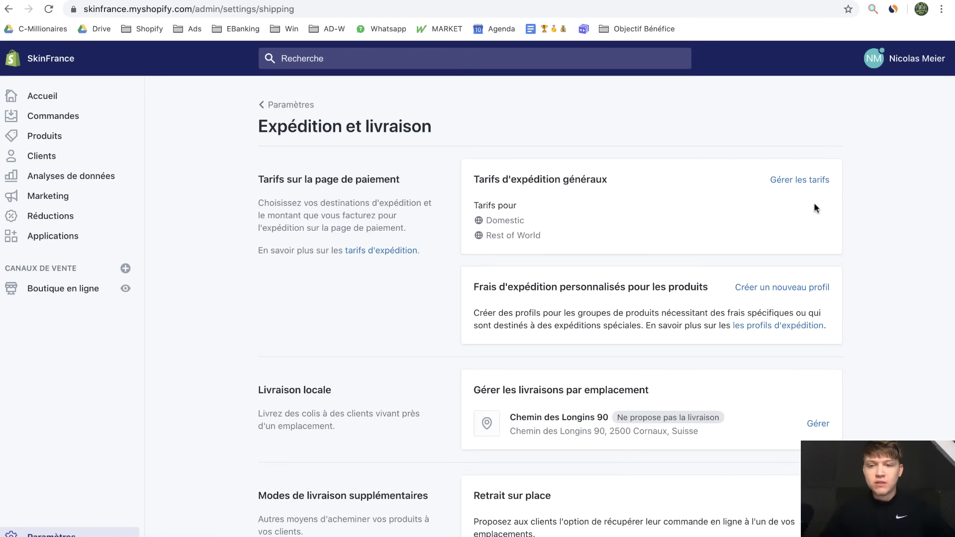
left_click(800, 180)
scroll(850, 292, "down", 5)
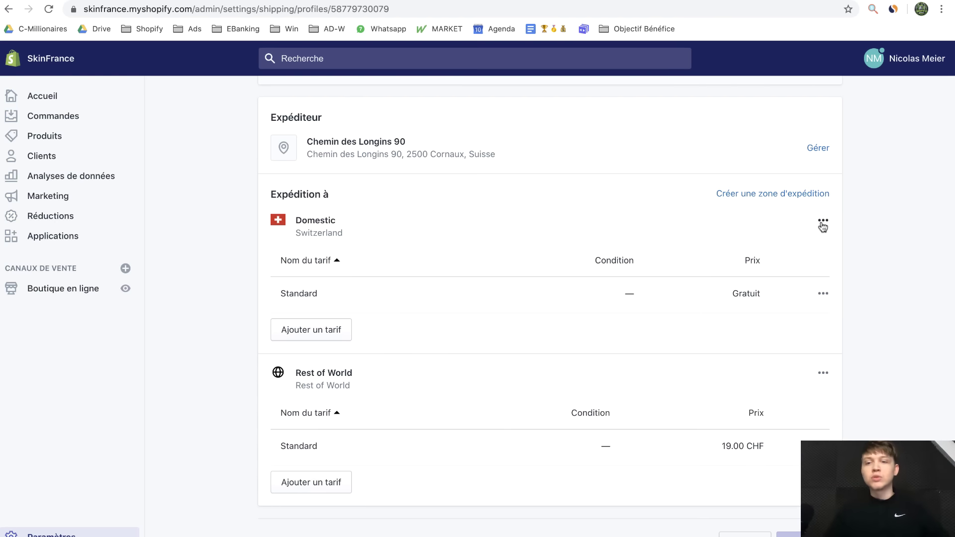
left_click(823, 222)
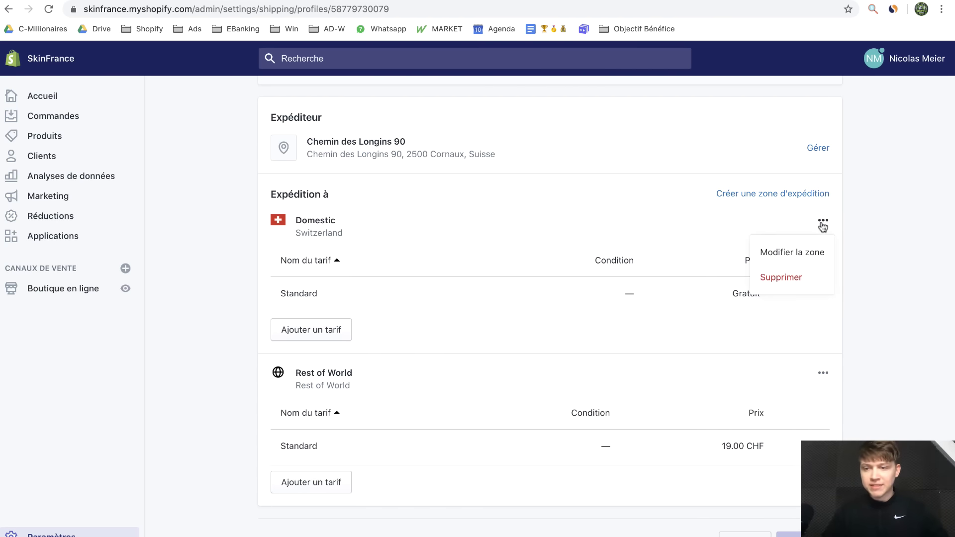
left_click(781, 278)
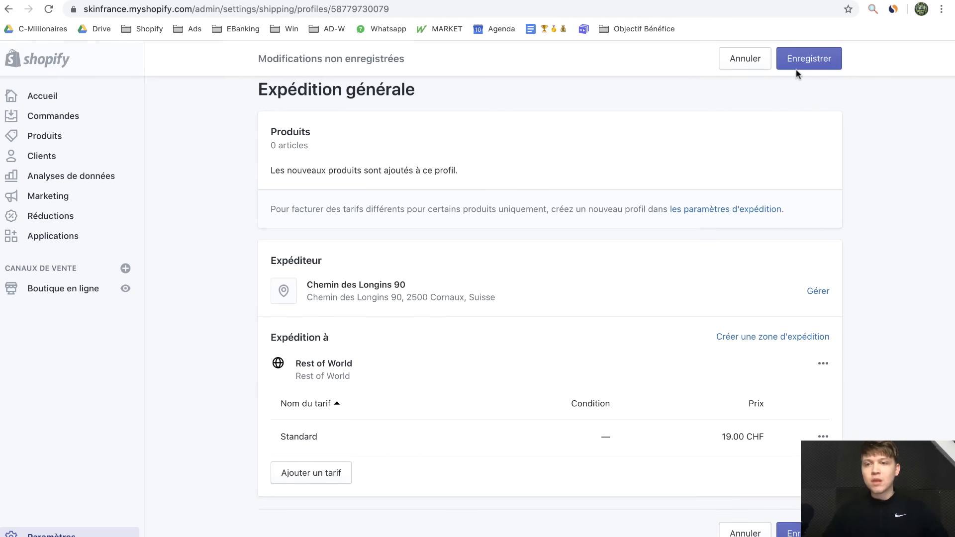
left_click(818, 68)
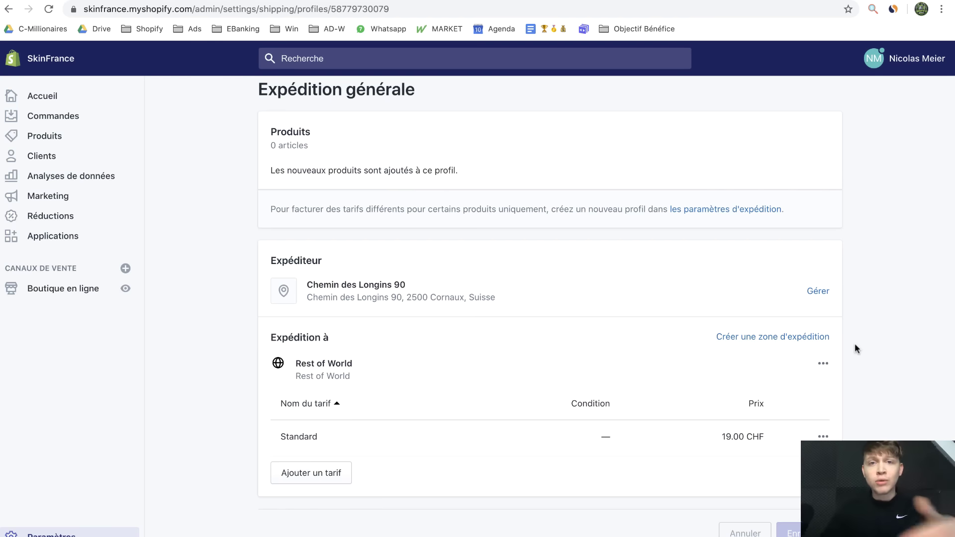
left_click(823, 437)
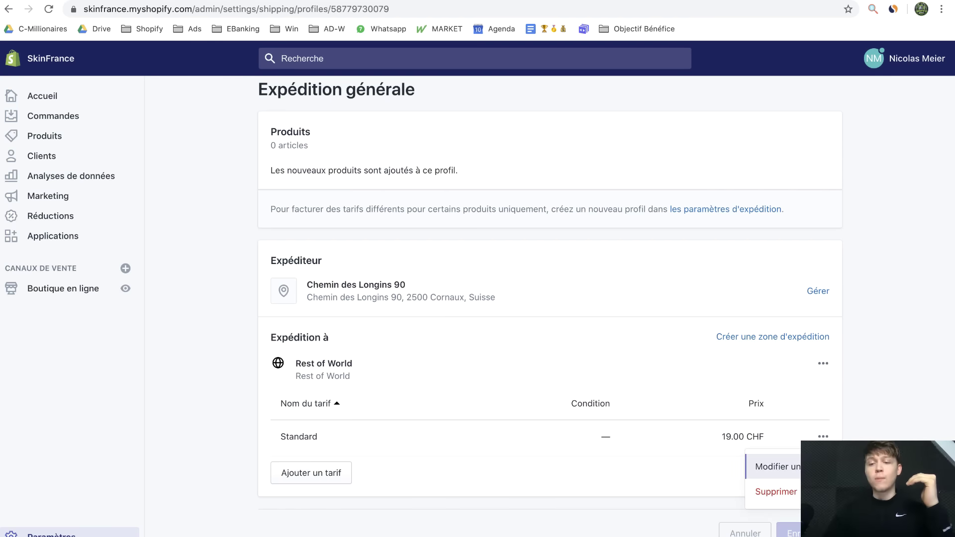
Edit the Standard rate and clear its name, checking the AliExpress product page meanwhile
left_click(779, 464)
double_click(399, 293)
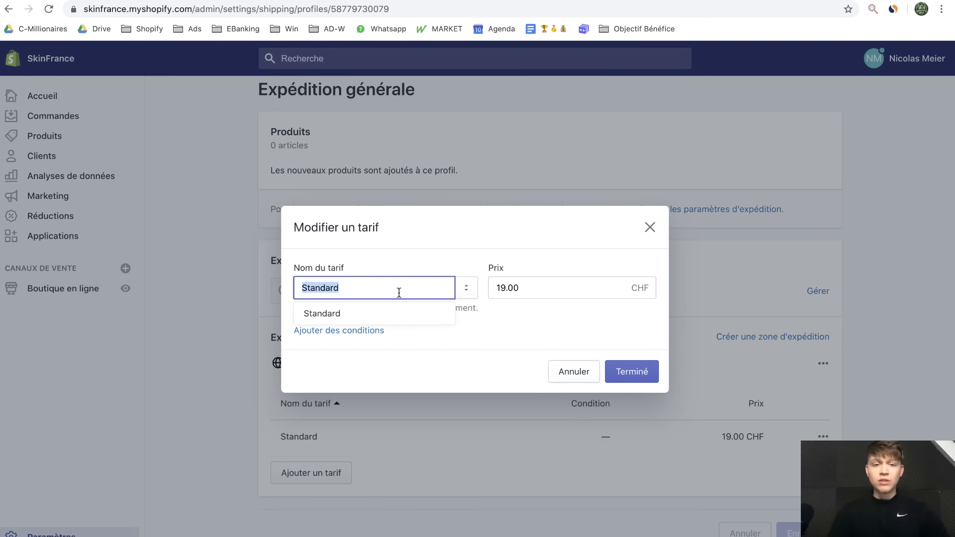
key("BackSpace")
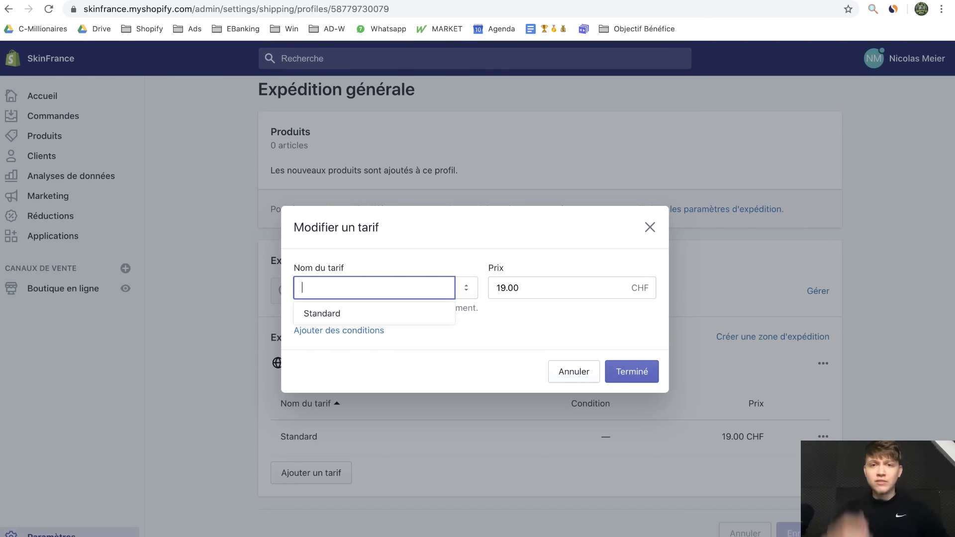
left_click(516, 342)
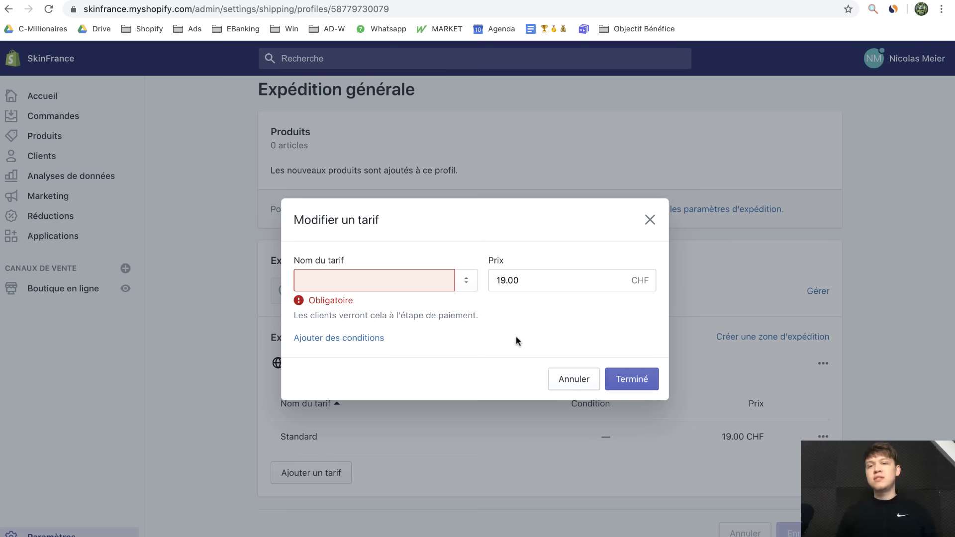
left_click(457, 0)
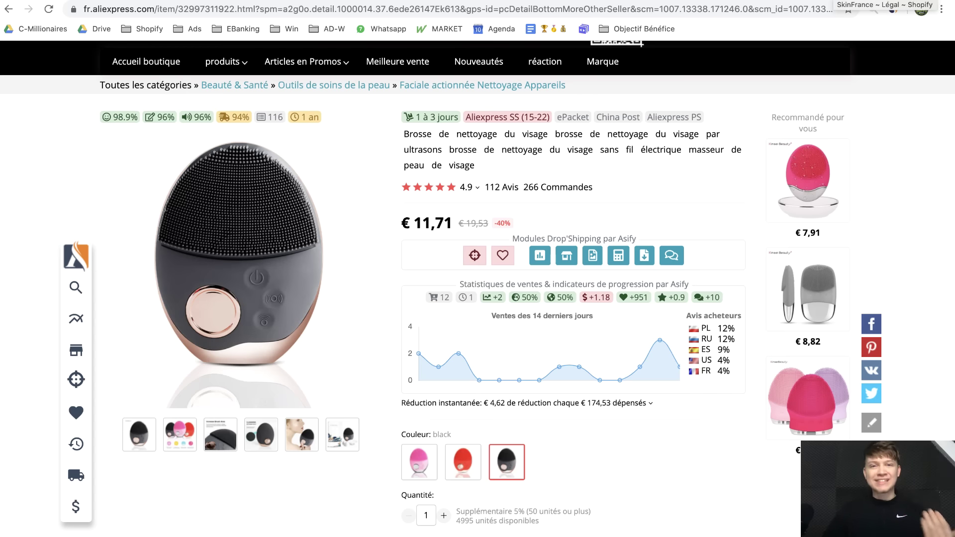
left_click(778, 0)
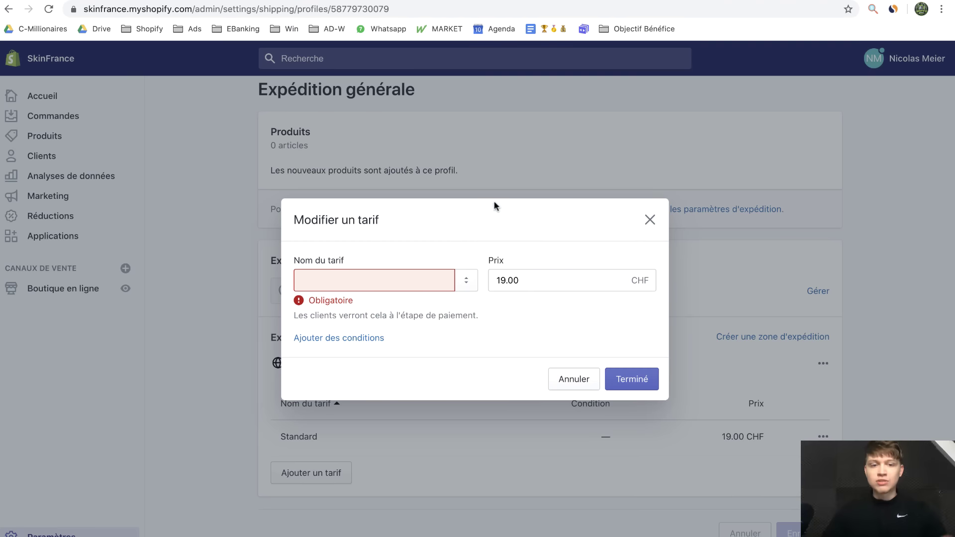
Rename the rate 'Livraison Offerte à Domicile' with price 0 and save the profile
left_click(411, 276)
type("Livr")
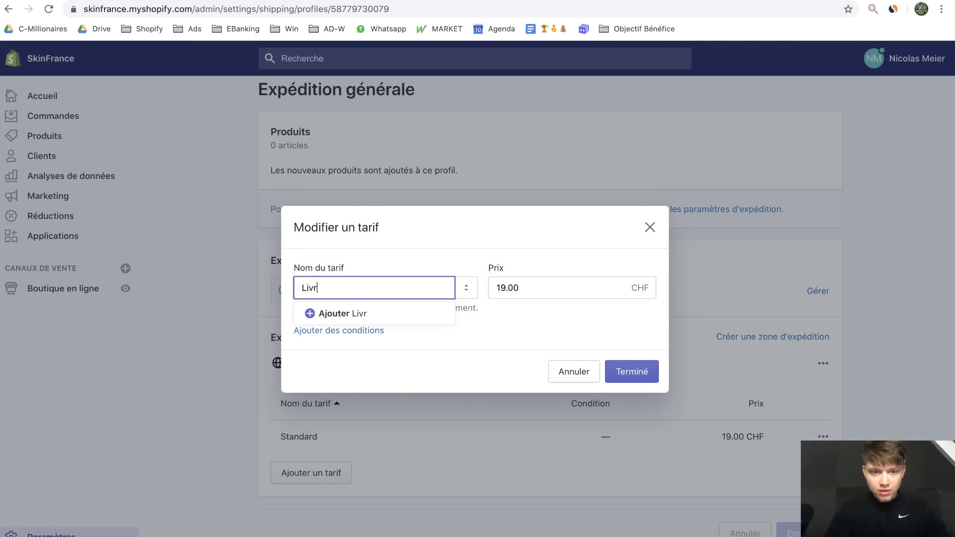
type("aison Offerte")
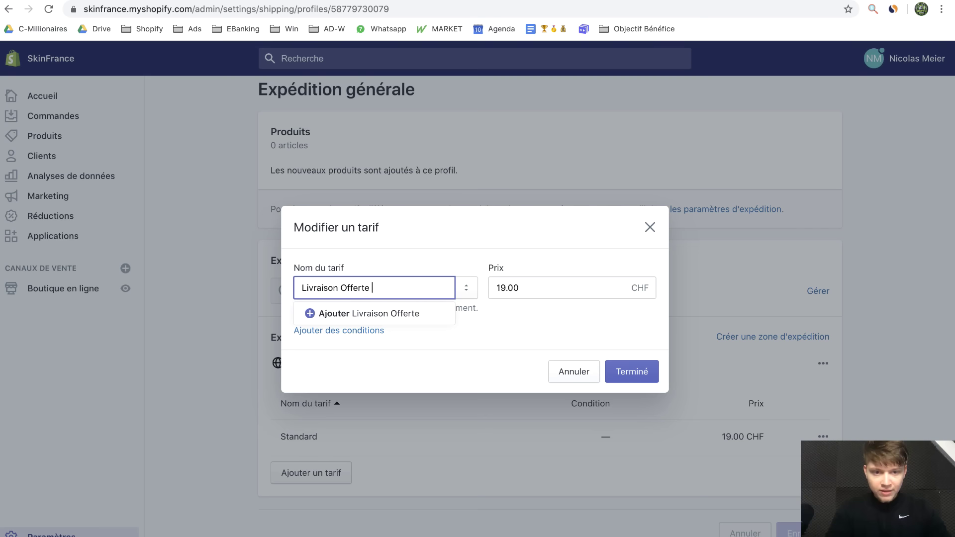
type(" à Domicile")
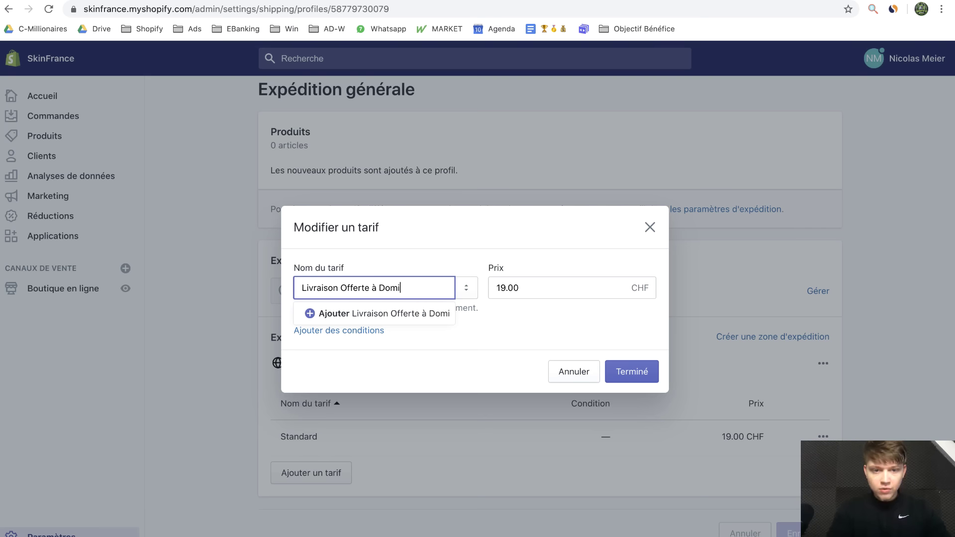
left_click(588, 282)
type("0")
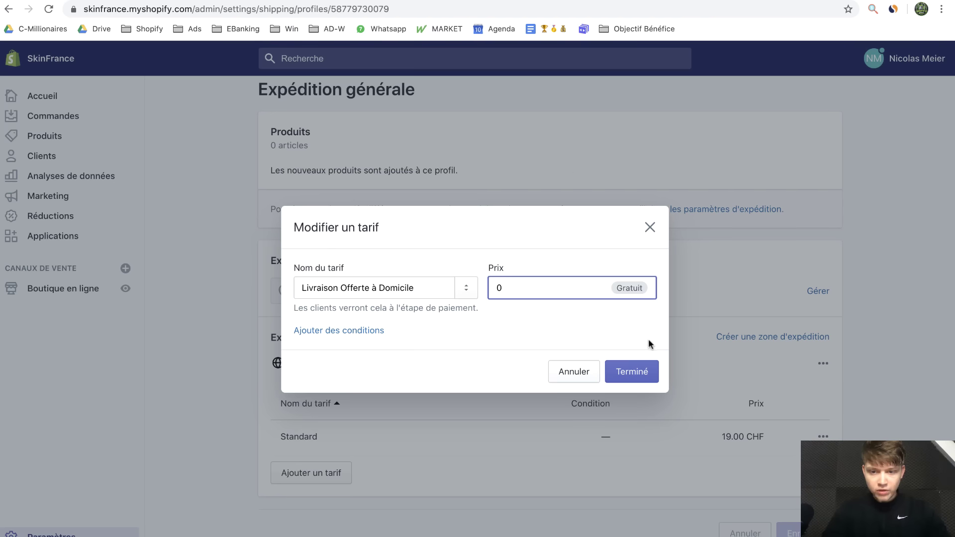
left_click(639, 381)
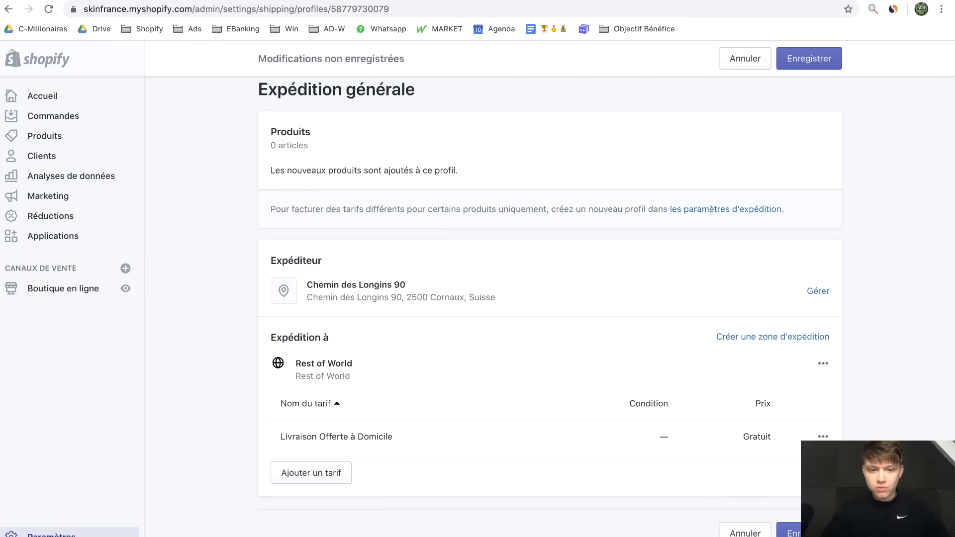
left_click(801, 67)
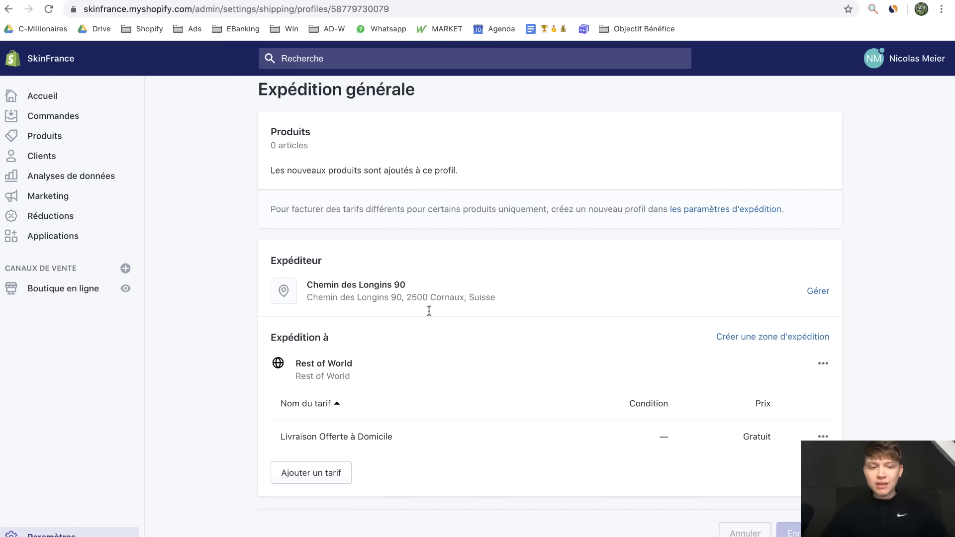
Create a new page titled 'Nous Contacter' using the page.contact template
left_click(98, 533)
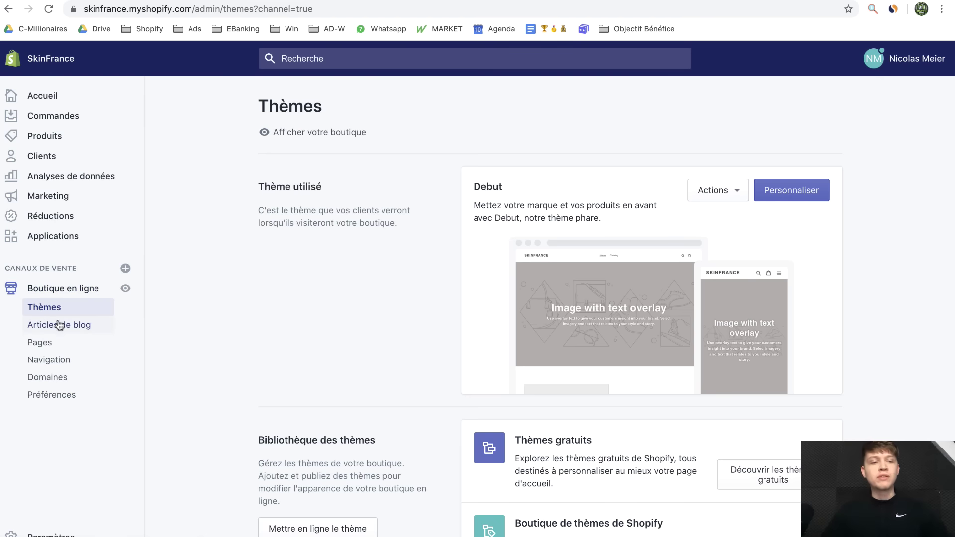
left_click(64, 343)
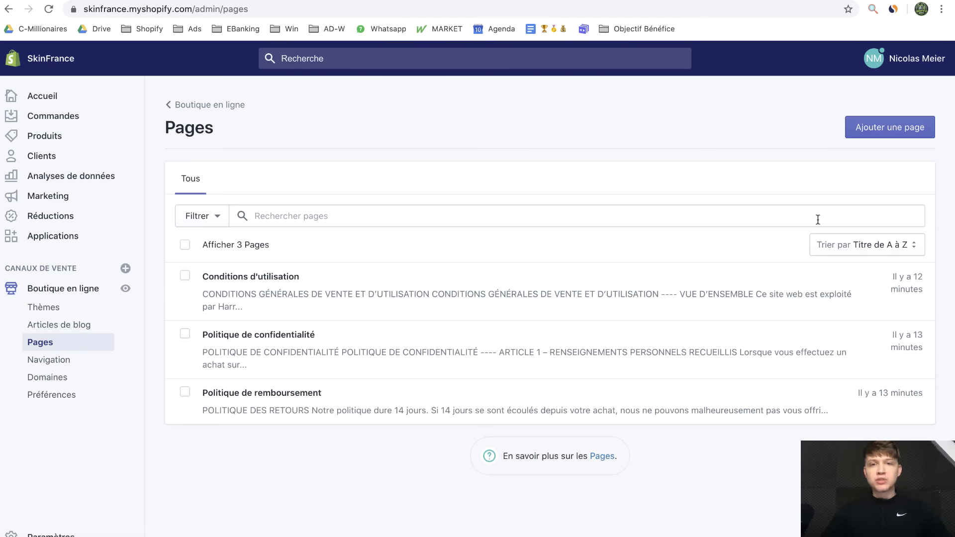
left_click(893, 136)
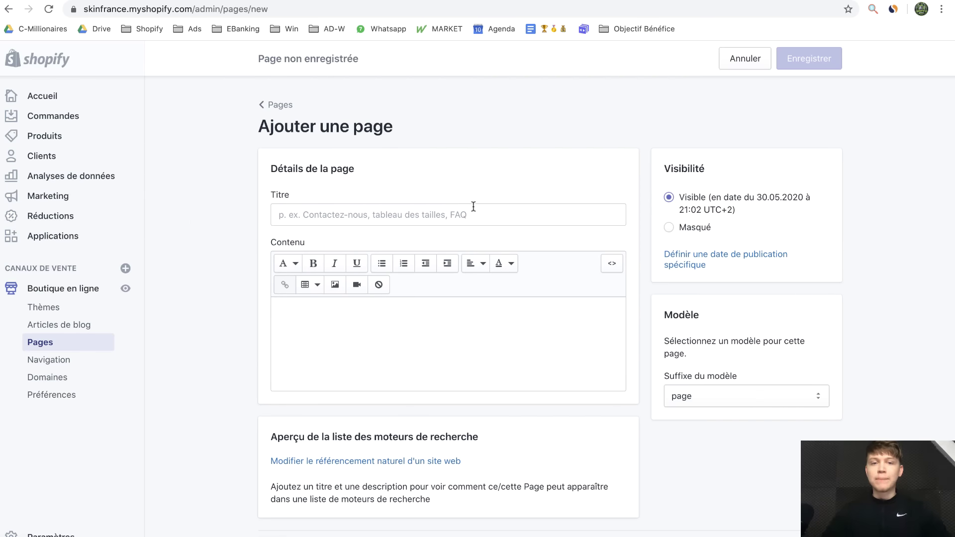
left_click(472, 208)
type("Nous Contacter")
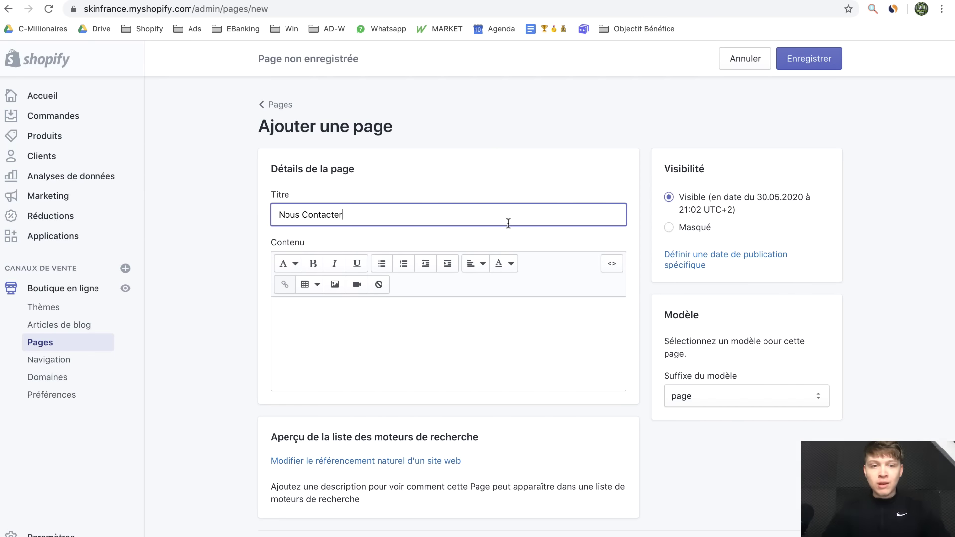
scroll(769, 380, "down", 1)
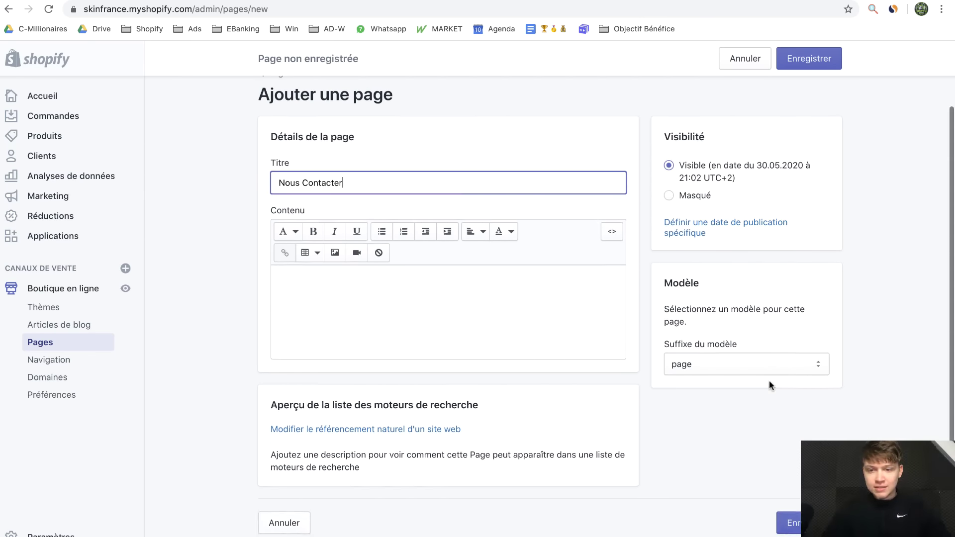
left_click(723, 361)
left_click(727, 378)
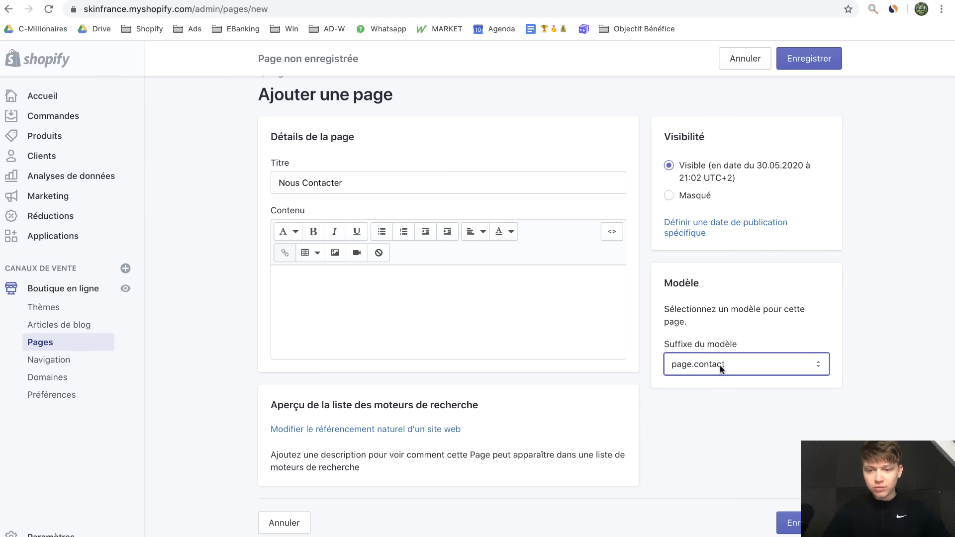
Paste the support headset image into the page content and centre it
left_click(547, 315)
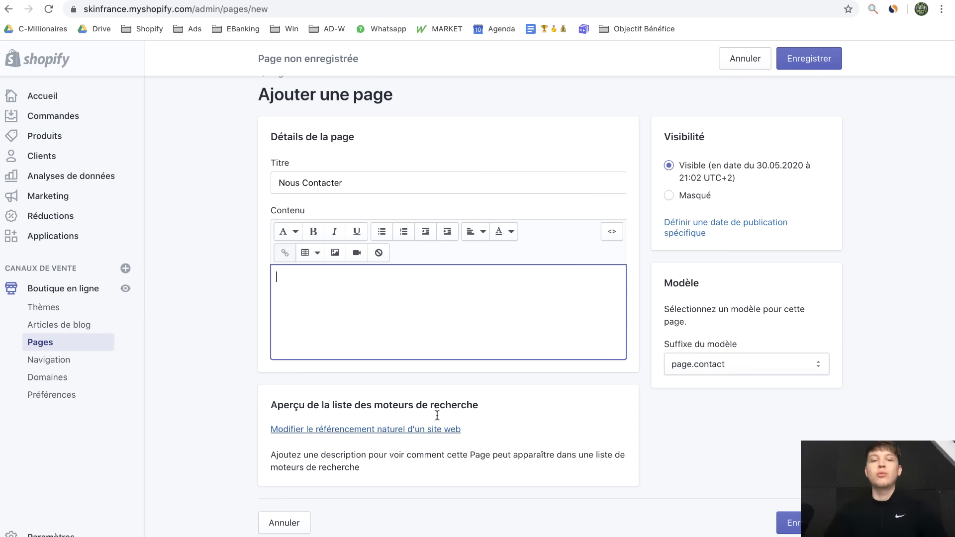
key("ctrl+v")
left_click(407, 355)
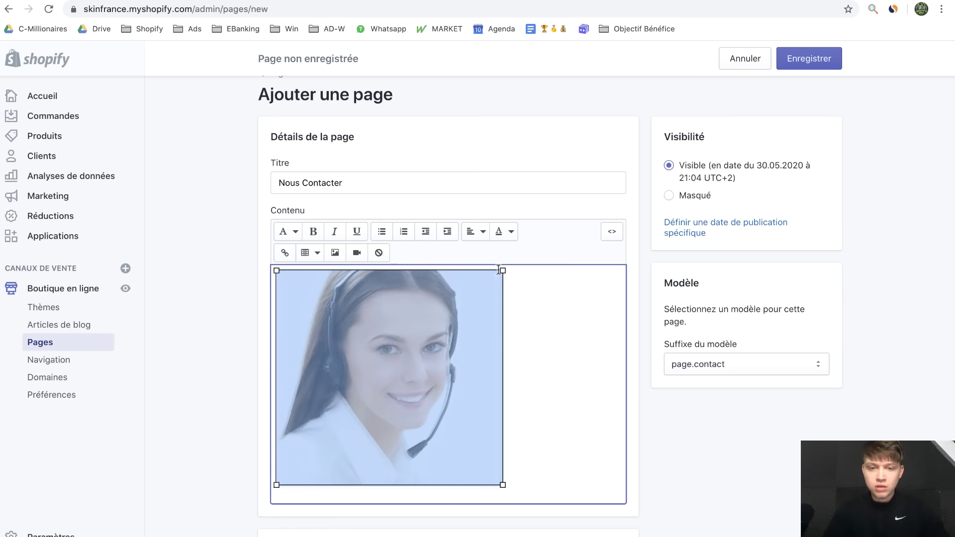
left_click(477, 231)
left_click(469, 279)
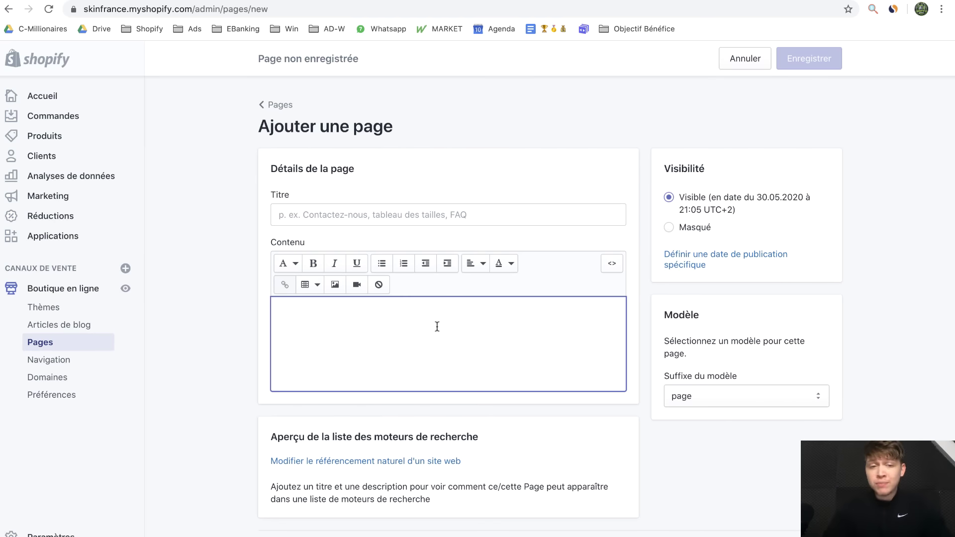
Paste the FAQ text into the new page and switch to the FAQ Google Doc
key("super+v")
scroll(533, 377, "up", 15)
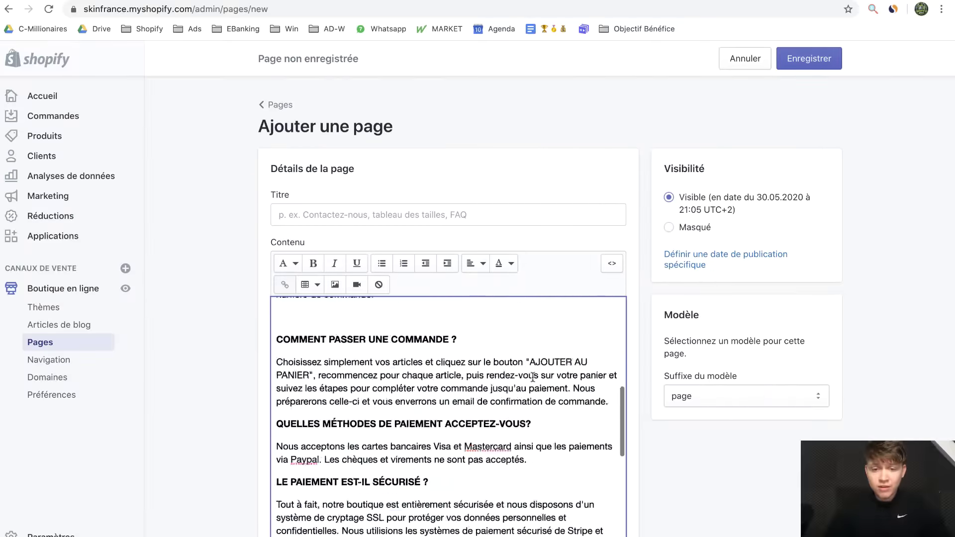
key("ctrl+Tab")
left_click(486, 390)
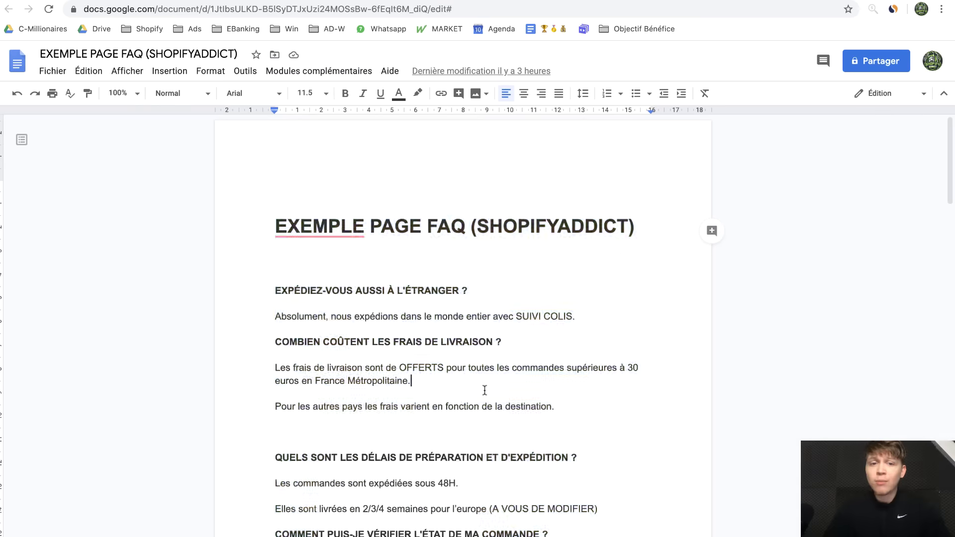
Scroll through the EXEMPLE PAGE FAQ document, then go back to the Shopify page editor
scroll(486, 390, "down", 15)
scroll(485, 390, "down", 3)
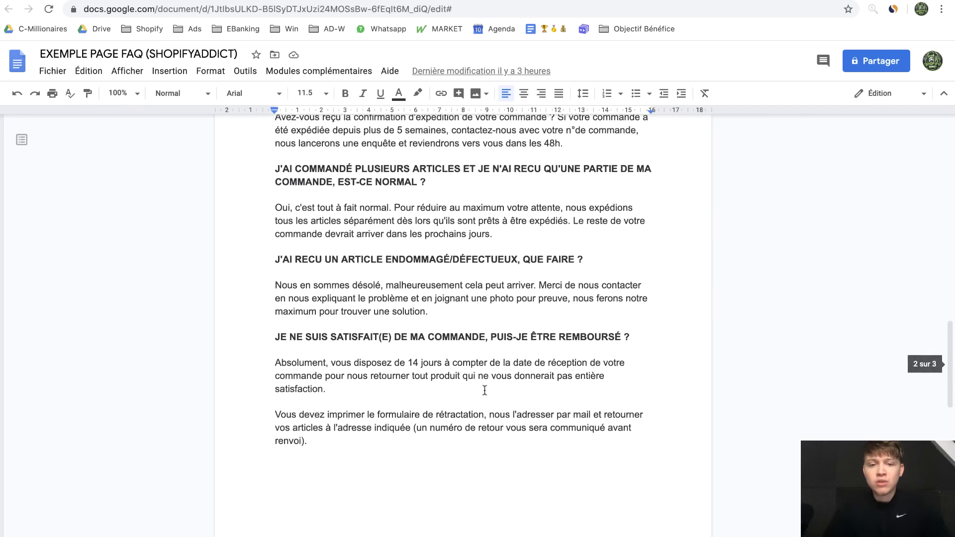
scroll(485, 390, "up", 20)
left_click(841, 0)
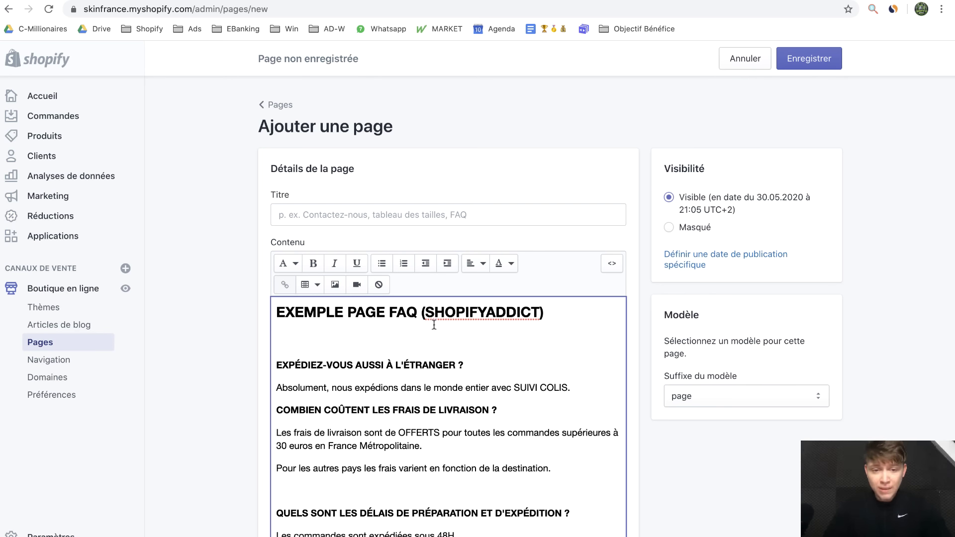
Title the new page 'FAQ' by copying the word from its heading, and save it
left_click_drag(425, 314, 389, 314)
key("ctrl+c")
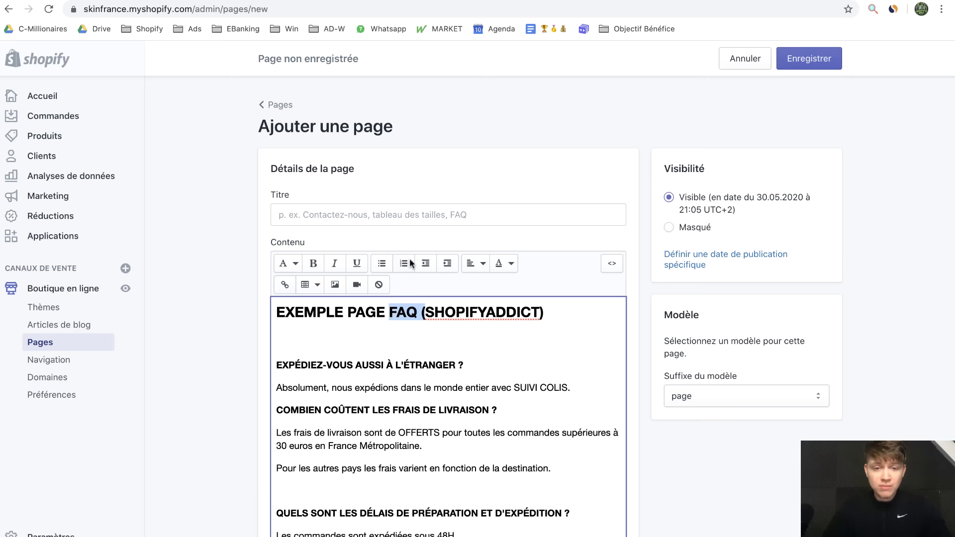
left_click(419, 218)
key("ctrl+v")
type("(")
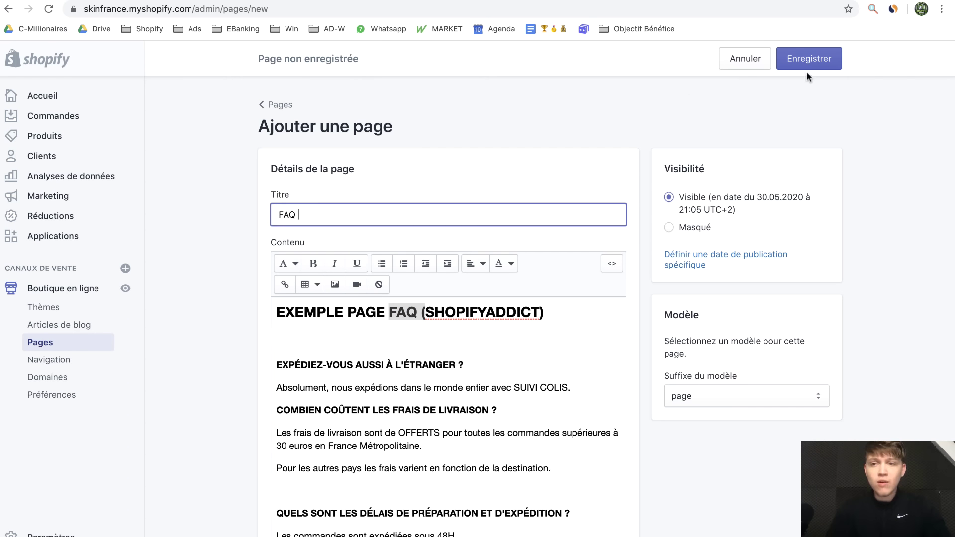
left_click(807, 65)
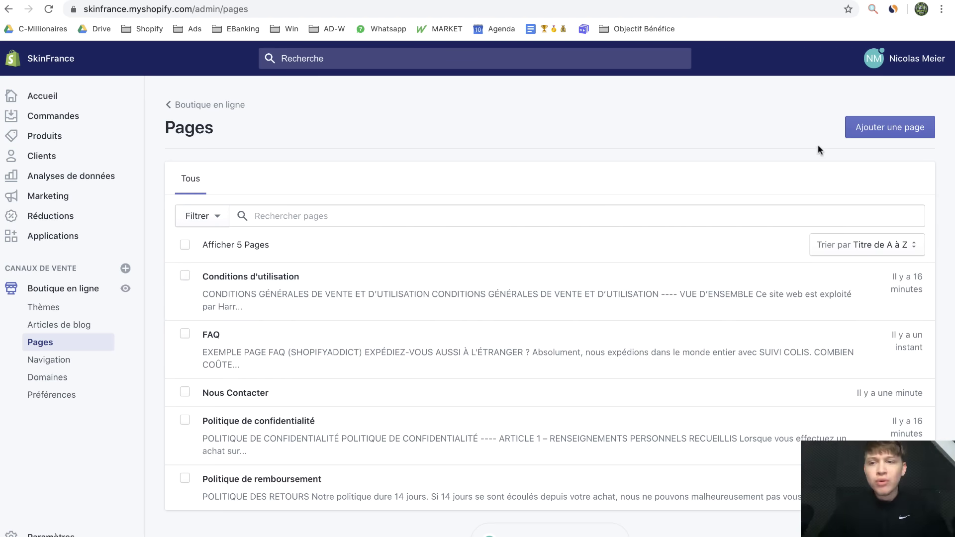
left_click(847, 143)
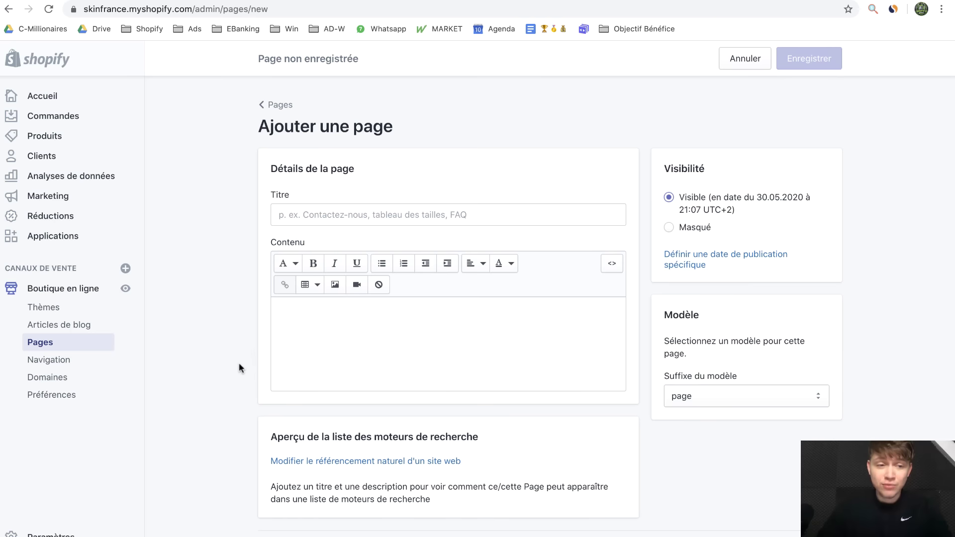
Open the Navigation menus, then load kidda.fr in a new tab by typing 'ki'
left_click(63, 359)
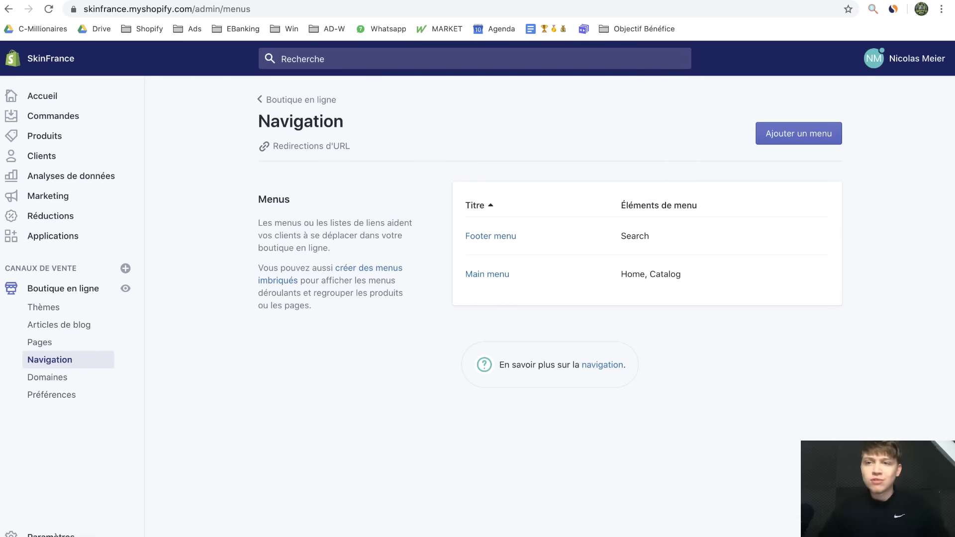
key("ctrl+t")
type("ki")
key("Return")
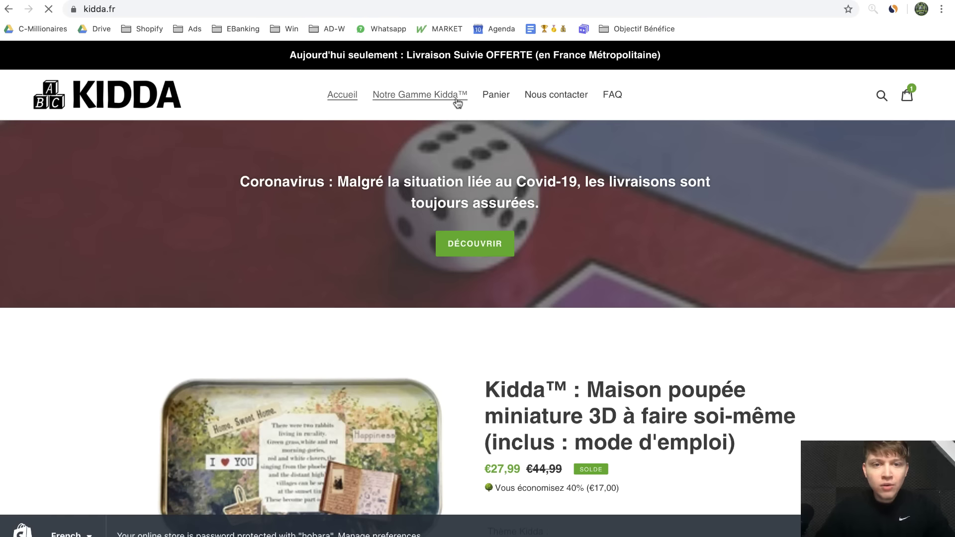
View the kidda.fr cart page from its header's Panier link
left_click(495, 102)
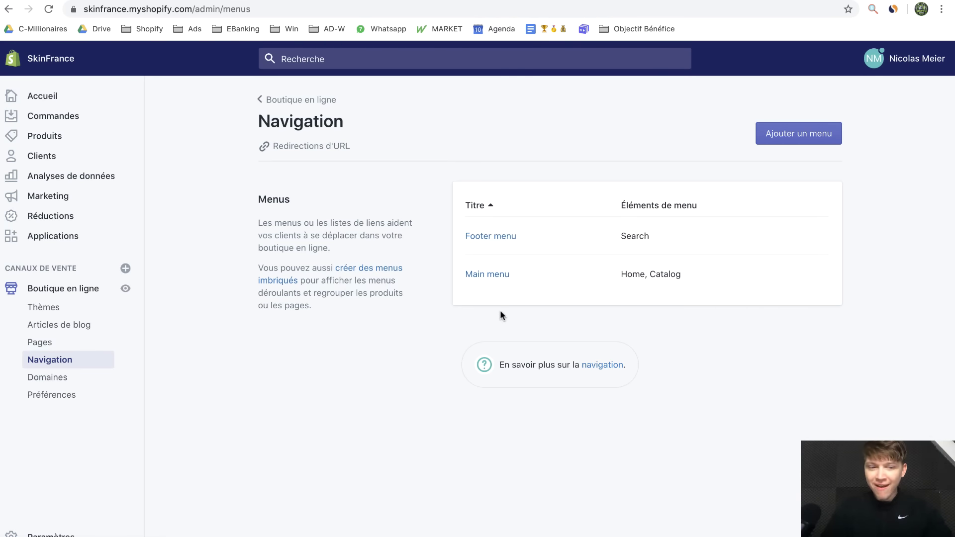
In the Main menu, rename Home to 'Accueil' and Catalog to 'Nos produits SkinFrance™'
left_click(494, 279)
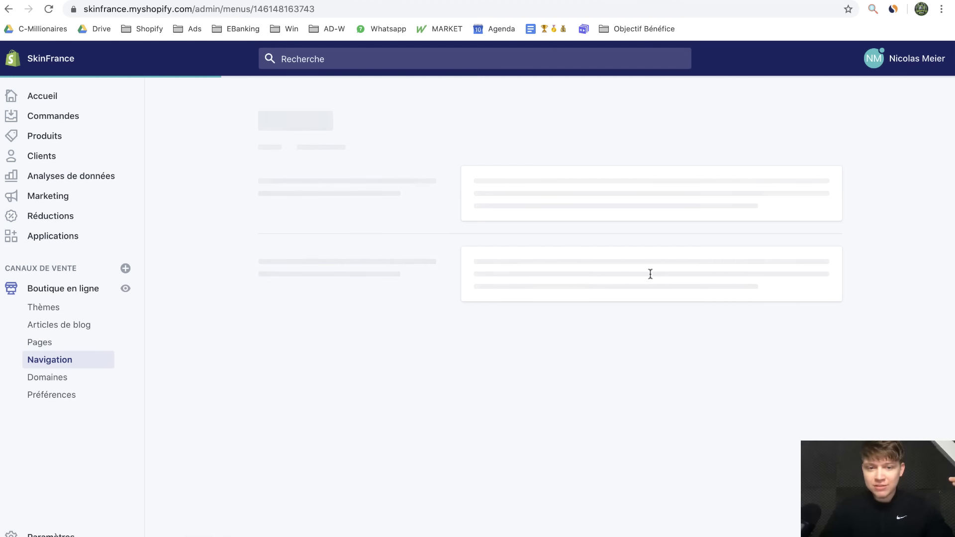
left_click(599, 292)
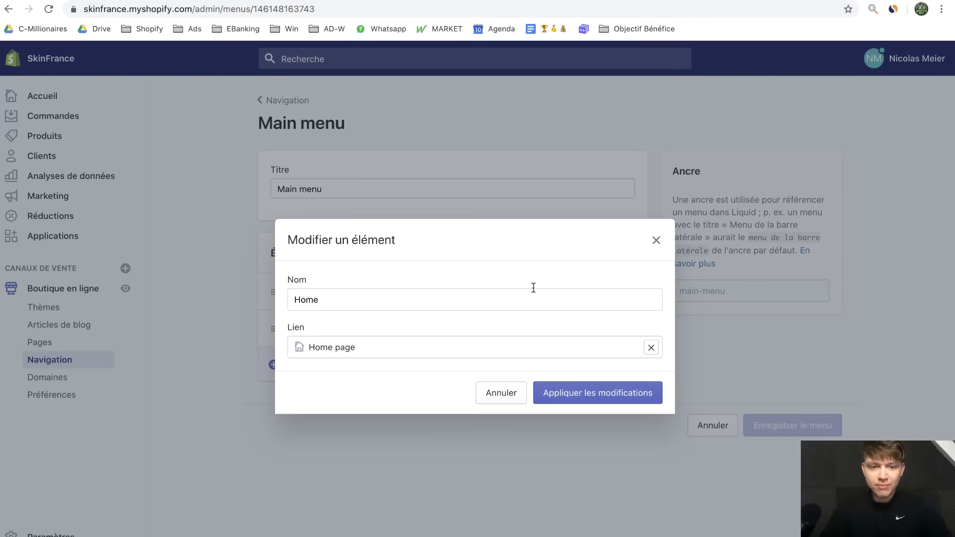
triple_click(413, 296)
type("Accueil")
left_click(543, 392)
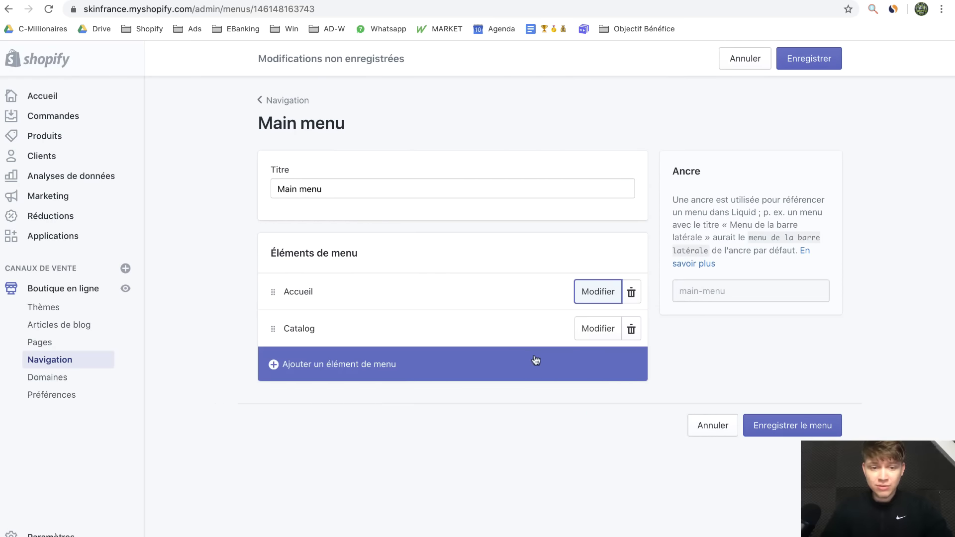
left_click(582, 328)
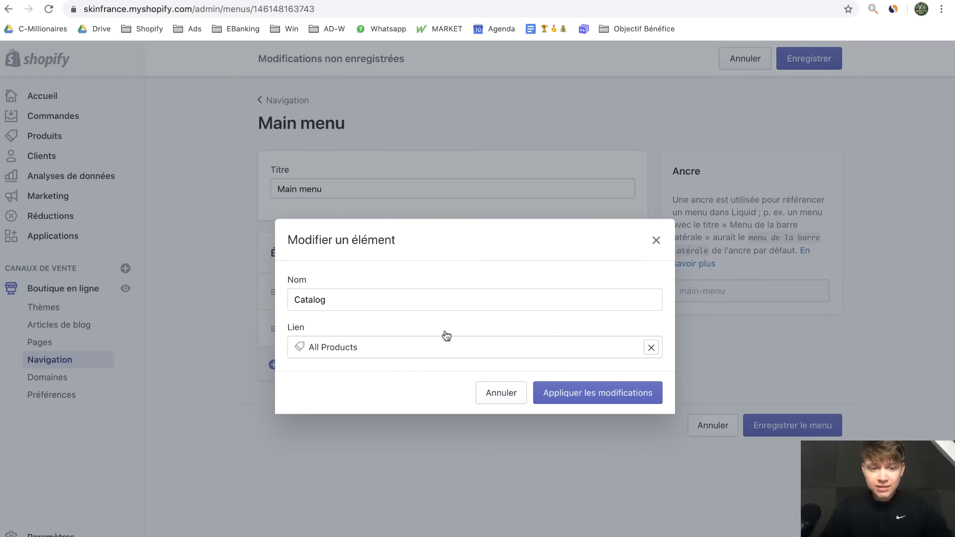
triple_click(362, 300)
type("Nos produits SkinFrance™")
left_click(565, 387)
Add a Panier menu item linking to /cart
left_click(485, 374)
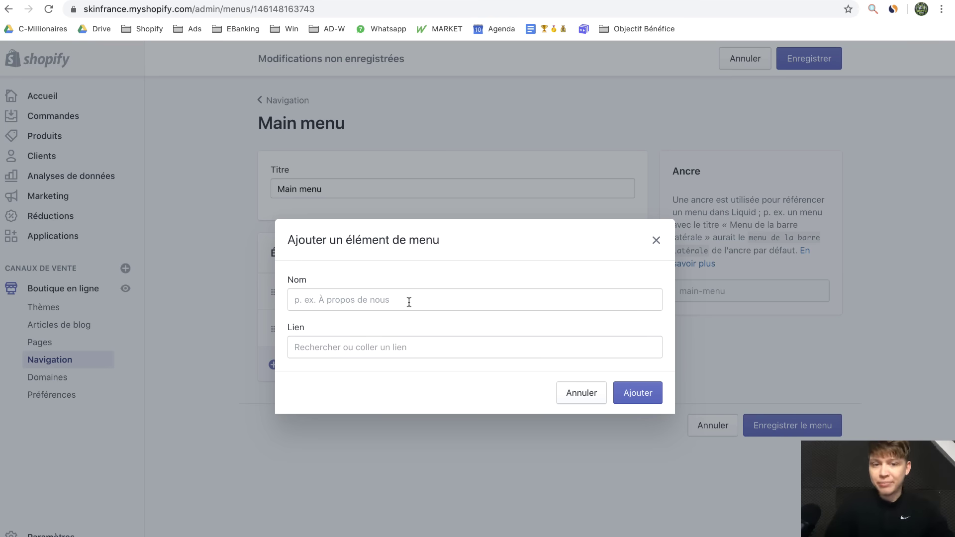
left_click(409, 347)
type("/cae")
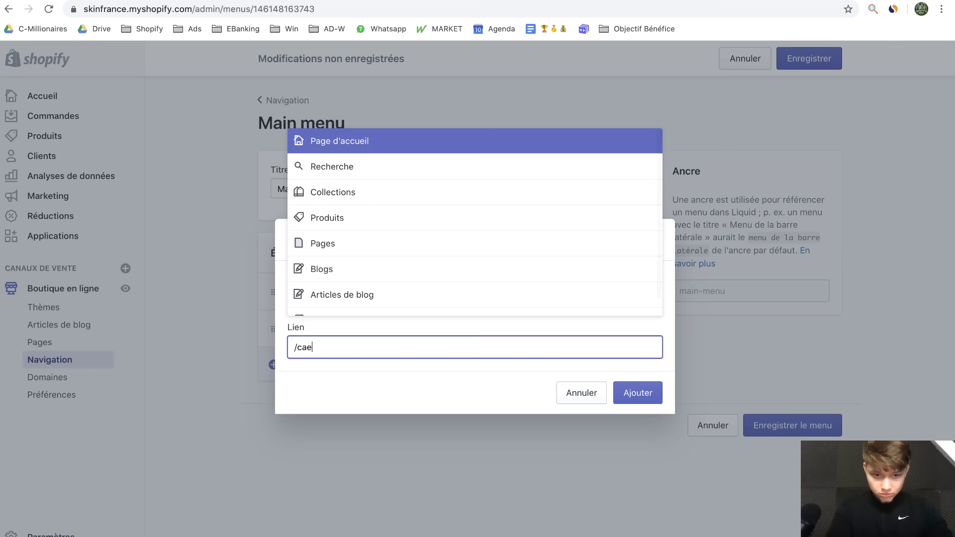
key("BackSpace")
type("rt")
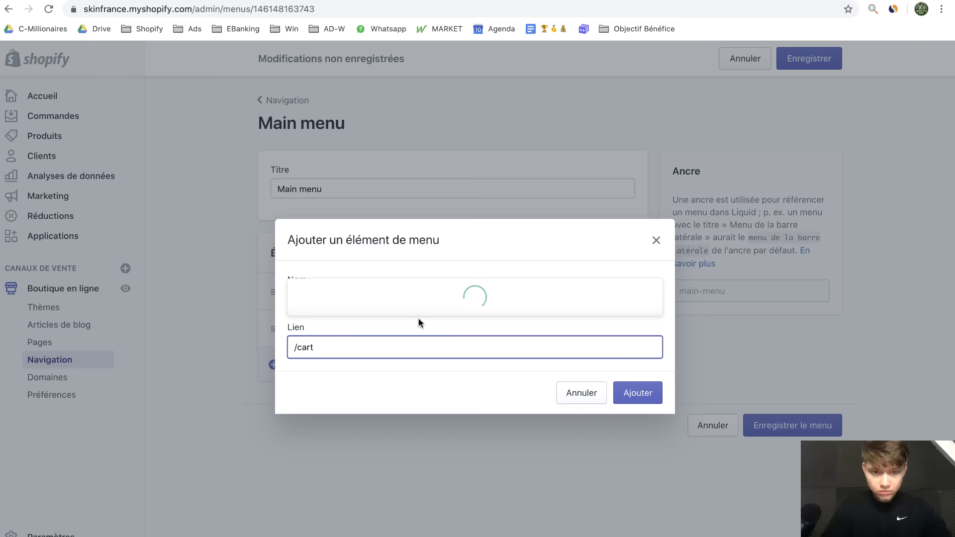
left_click(345, 197)
key("Return")
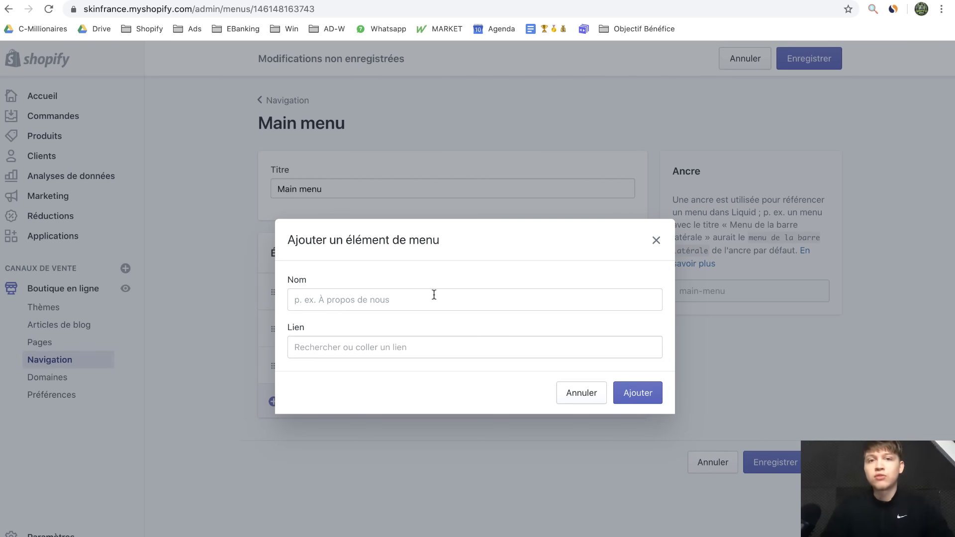
Add a FAQ menu item linked to the FAQ page
left_click(434, 295)
left_click(328, 345)
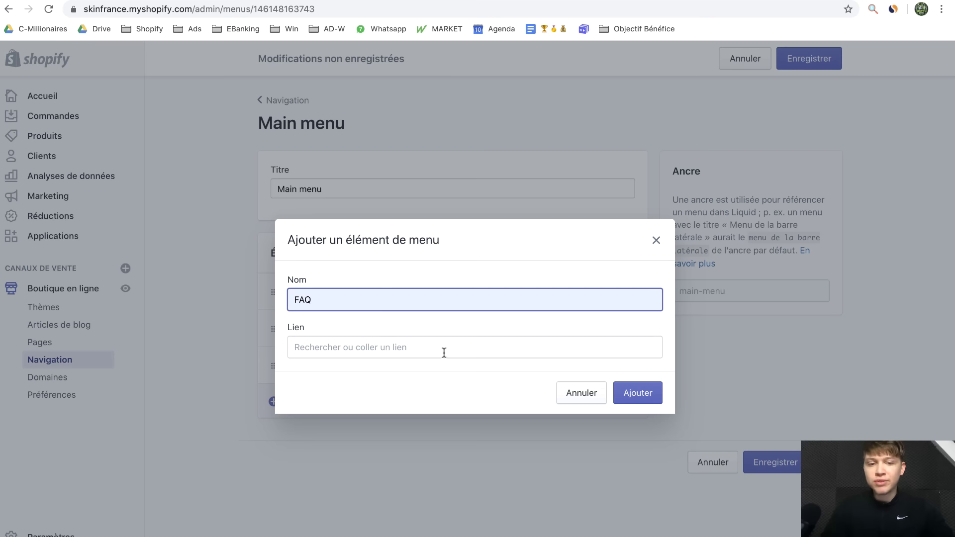
left_click(444, 353)
left_click(430, 244)
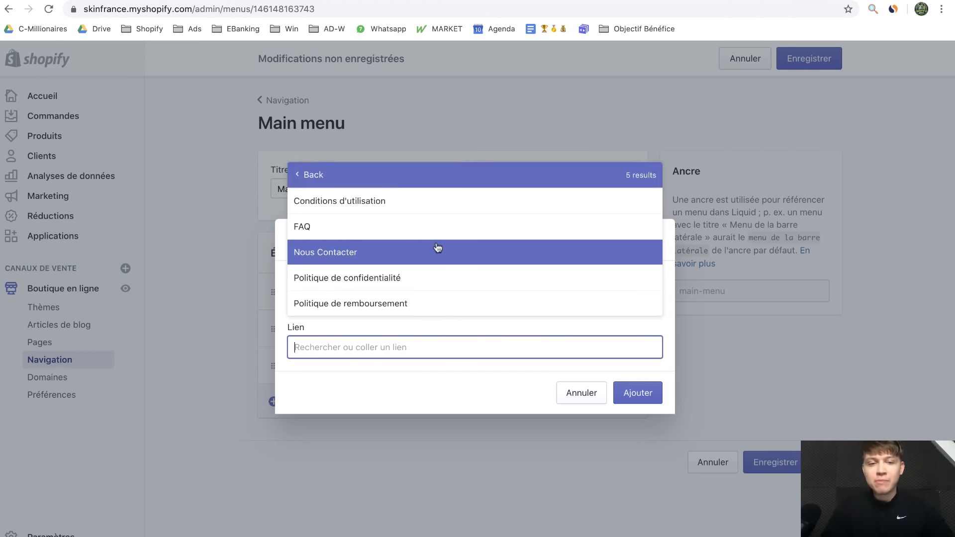
left_click(445, 229)
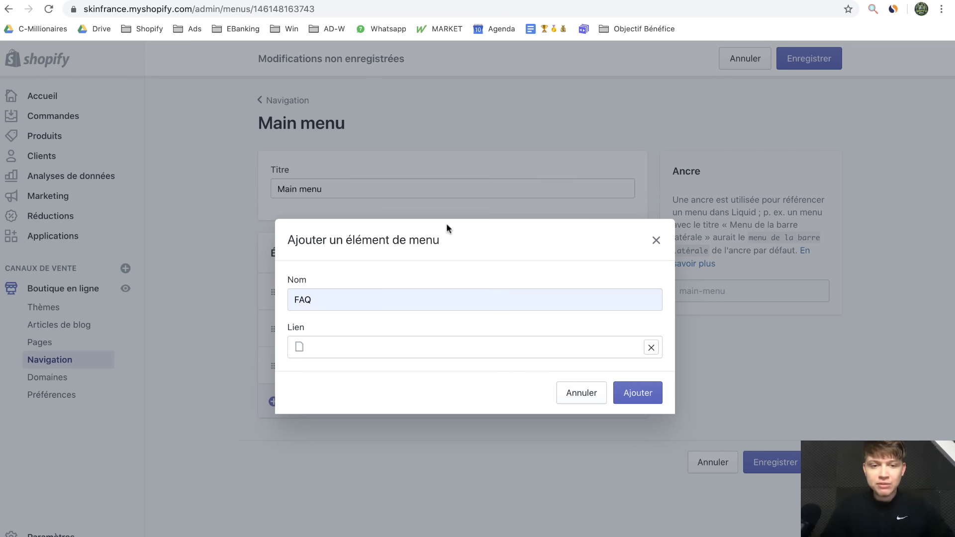
left_click(646, 401)
Add a 'Nous contacter' menu item linked to the Nous Contacter page
left_click(508, 432)
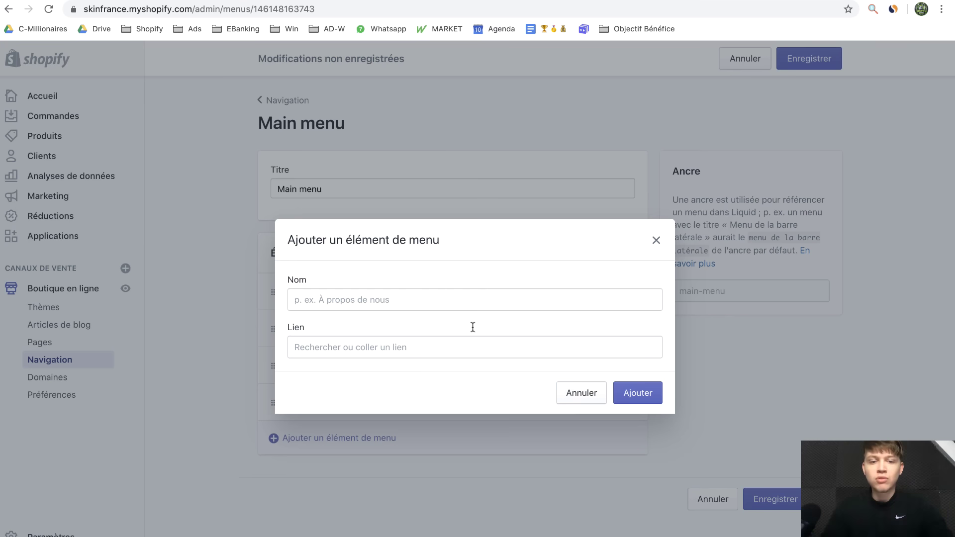
left_click(447, 299)
type("Nous contacter")
left_click(420, 264)
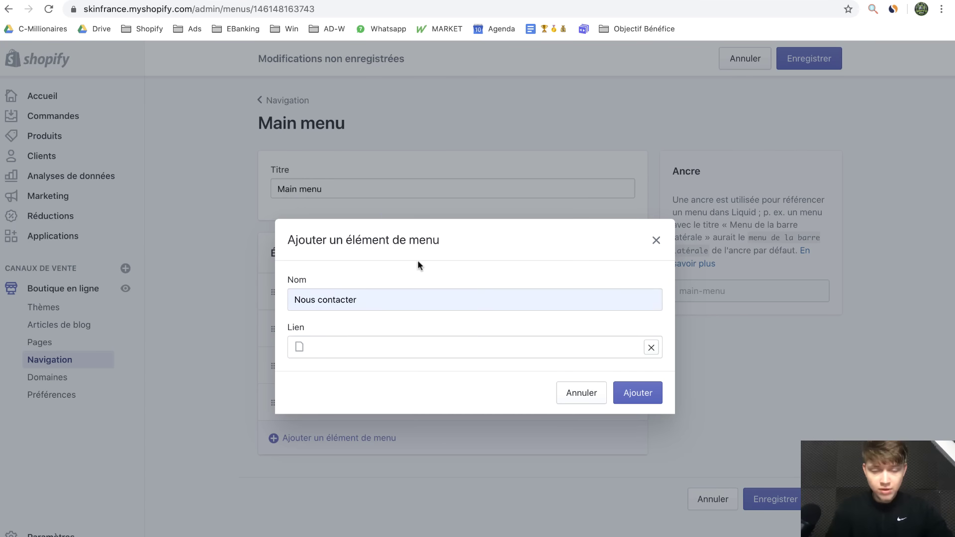
left_click(639, 392)
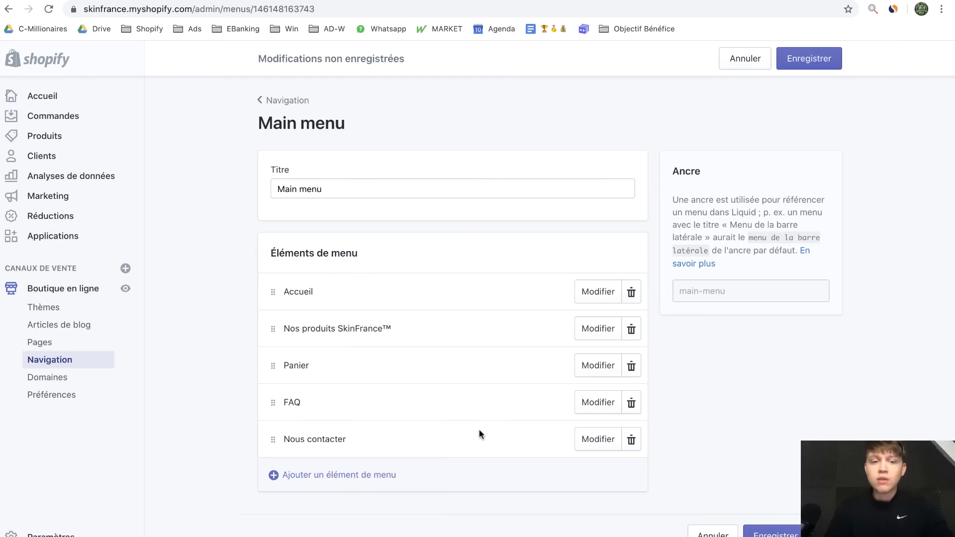
Add a 'Suivre votre commande' item linked to the home page, then save the menu
scroll(473, 457, "down", 1)
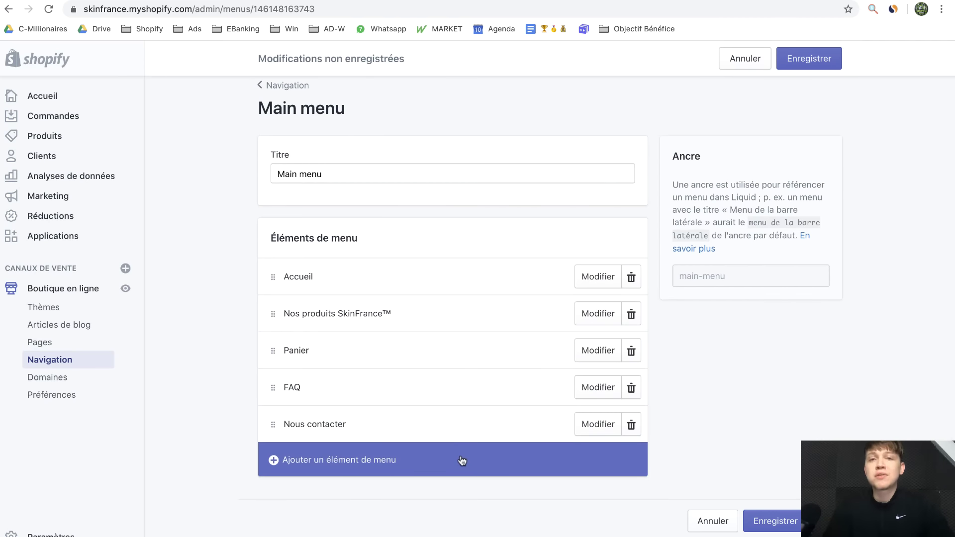
left_click(462, 461)
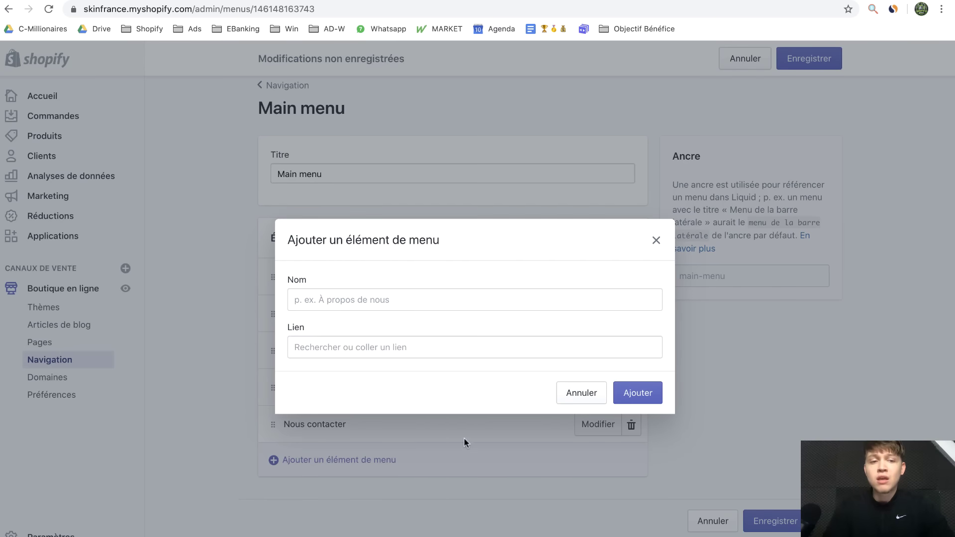
left_click(489, 300)
type("Su")
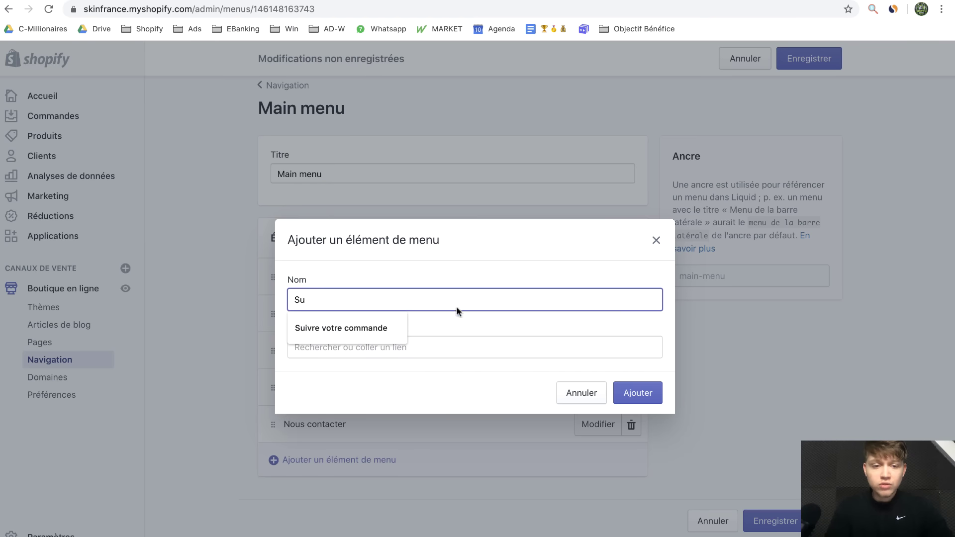
left_click(378, 328)
left_click(391, 348)
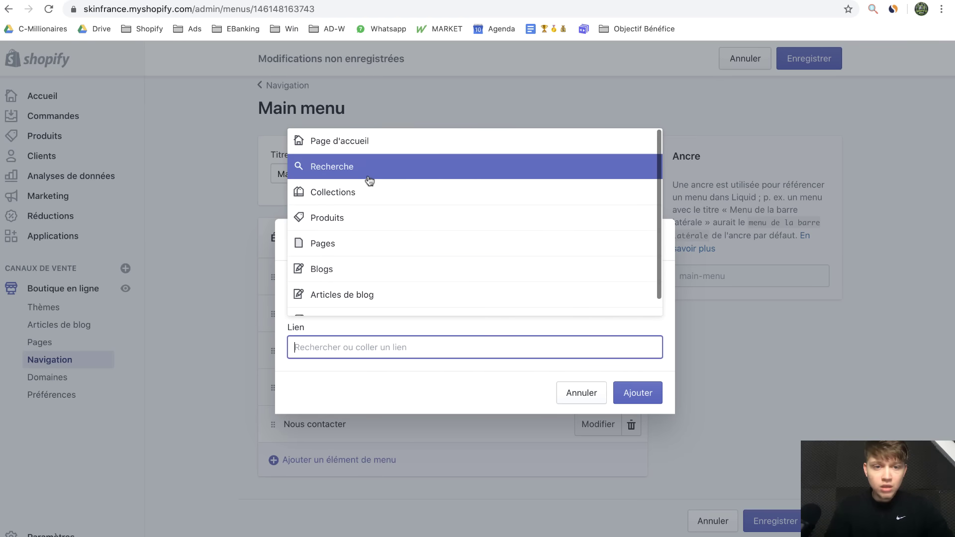
left_click(366, 144)
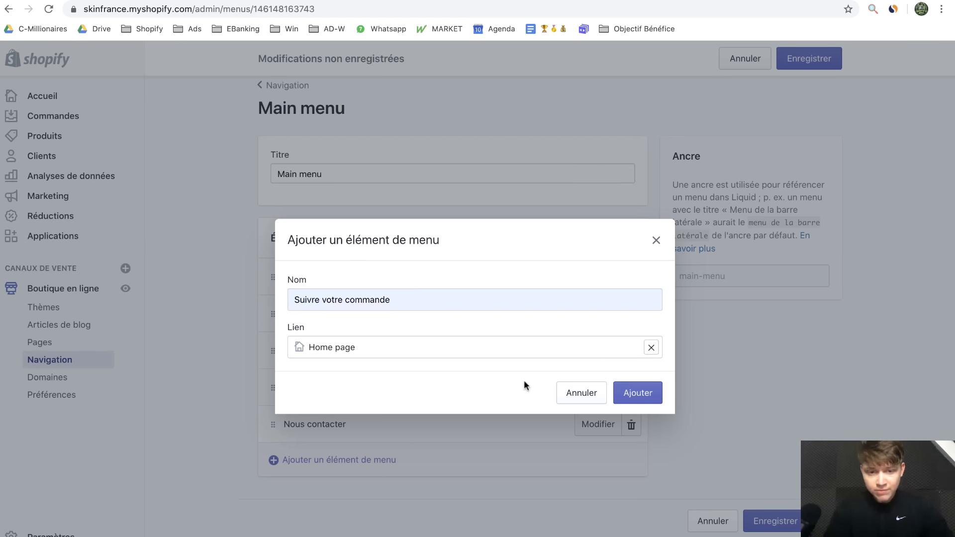
left_click(632, 384)
left_click(820, 66)
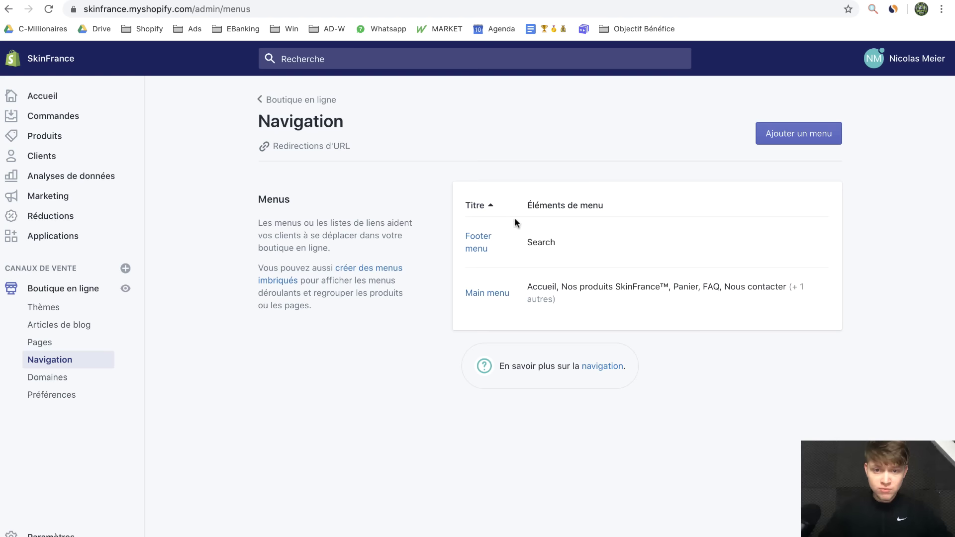
In the Footer menu, add an item linked to the Politique de confidentialité page
left_click(483, 243)
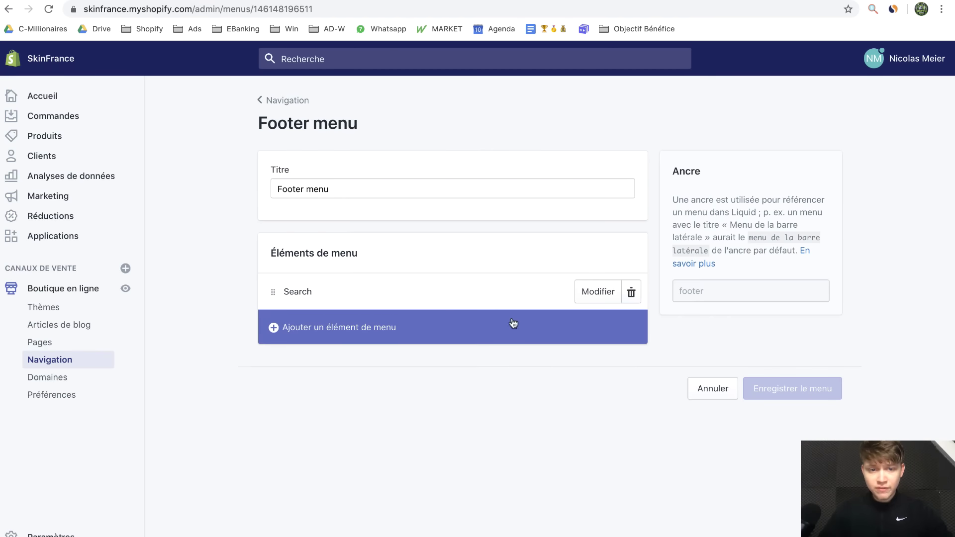
left_click(590, 296)
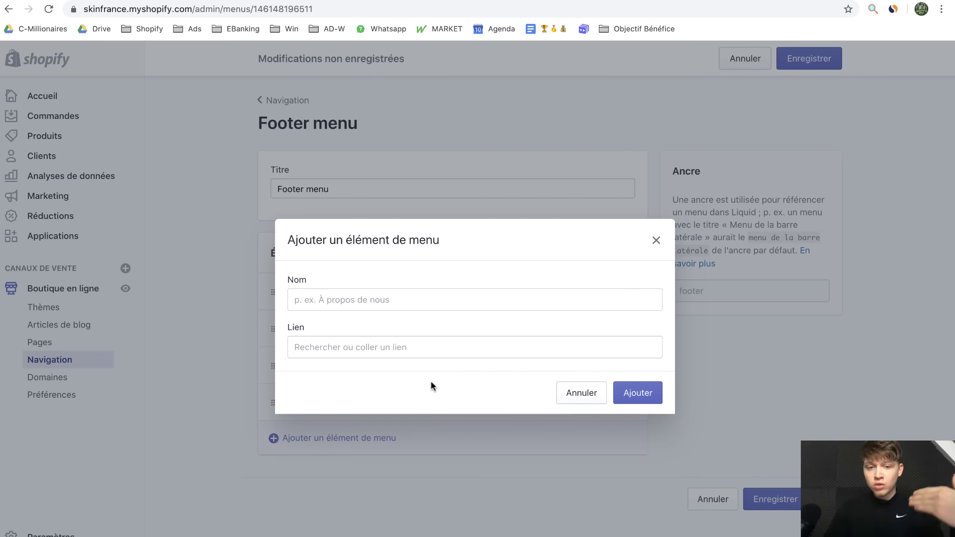
left_click(324, 347)
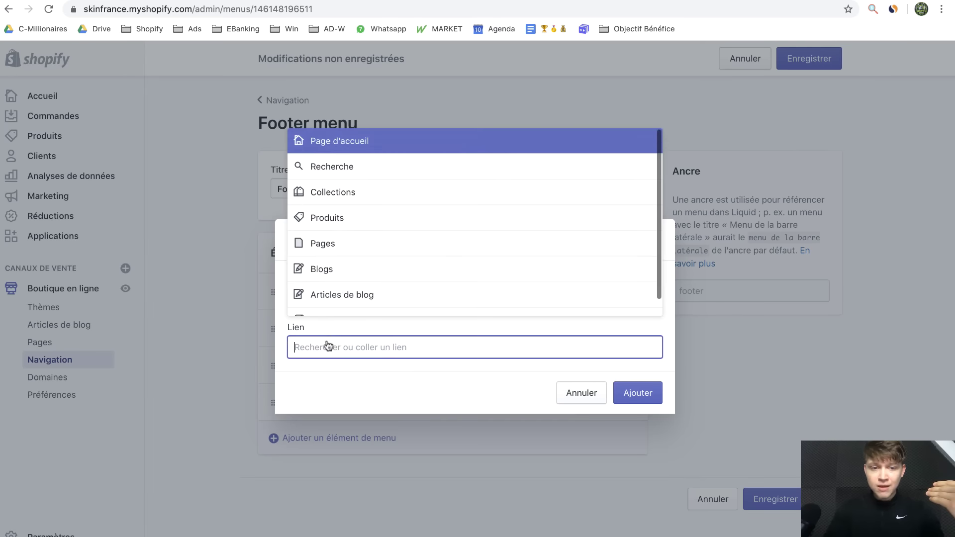
left_click(356, 243)
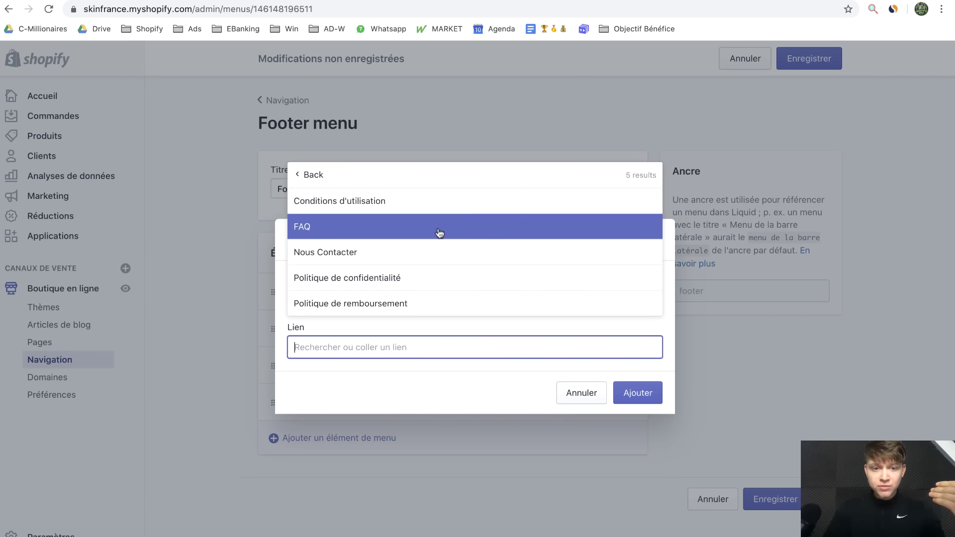
left_click(476, 278)
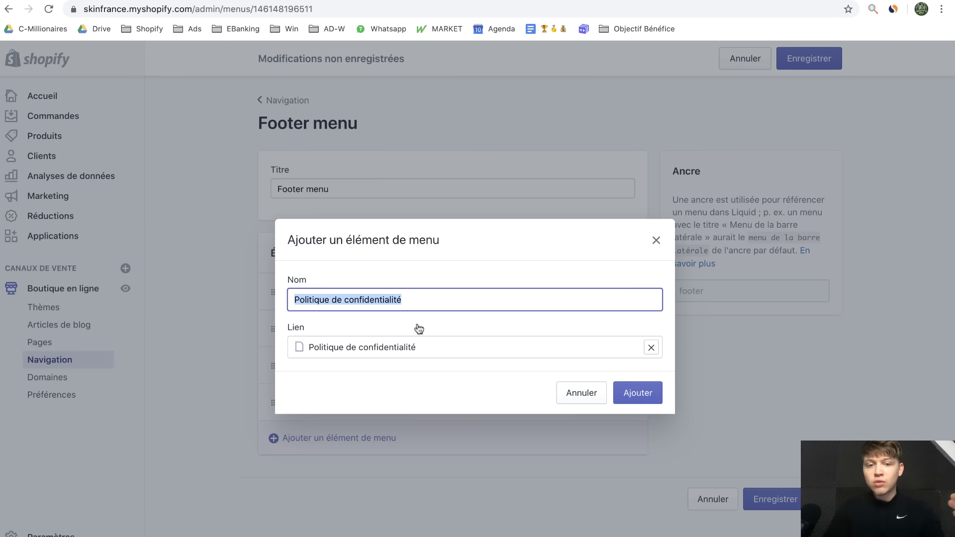
left_click(652, 395)
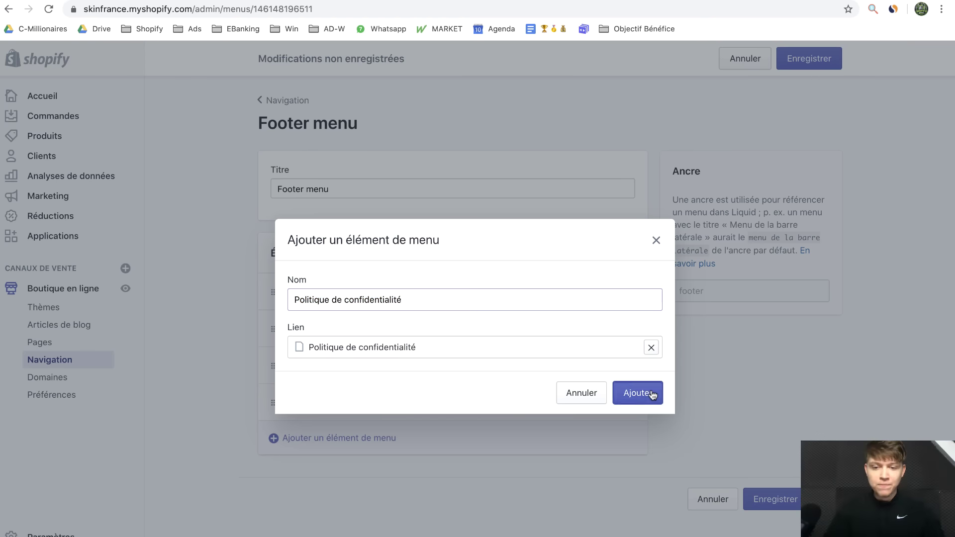
Add a footer item linked to the Conditions d'utilisation page
left_click(330, 482)
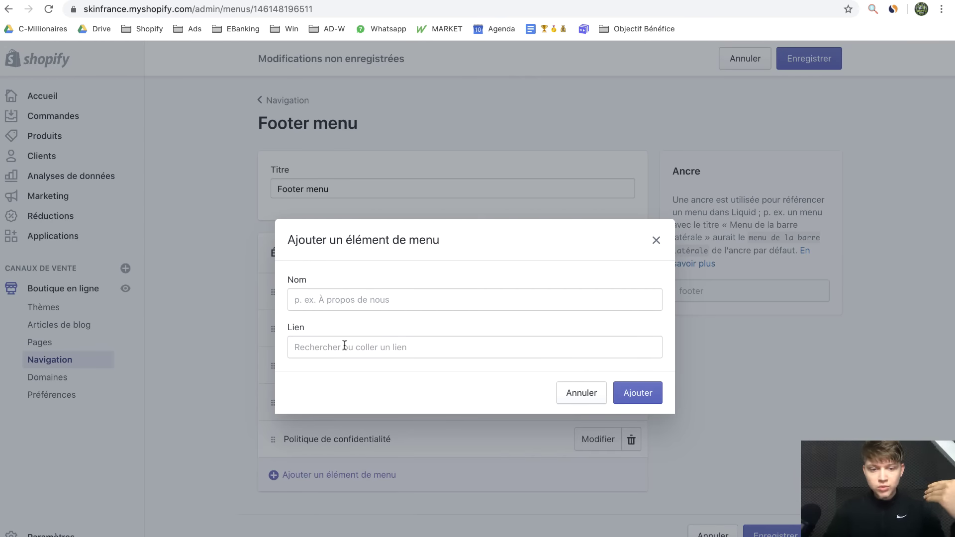
left_click(327, 350)
left_click(403, 473)
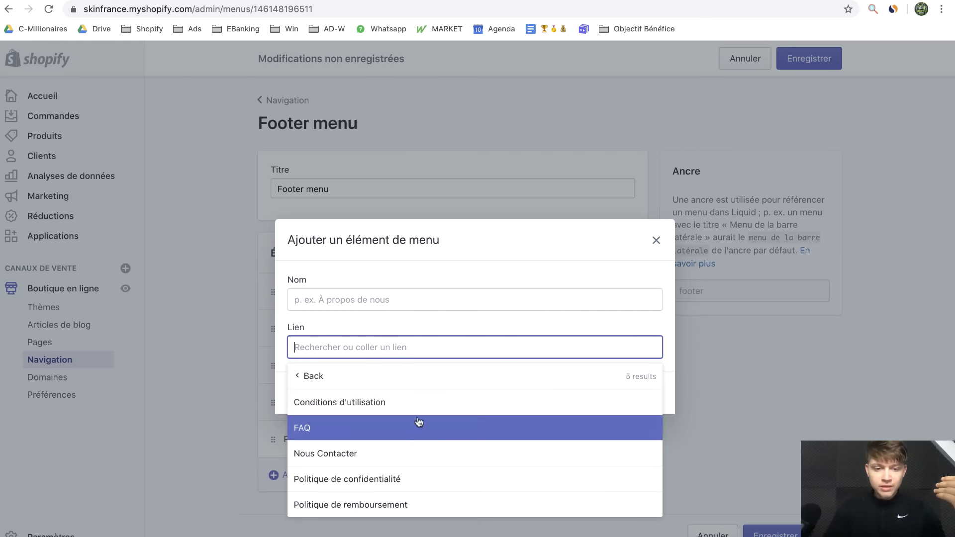
left_click(445, 402)
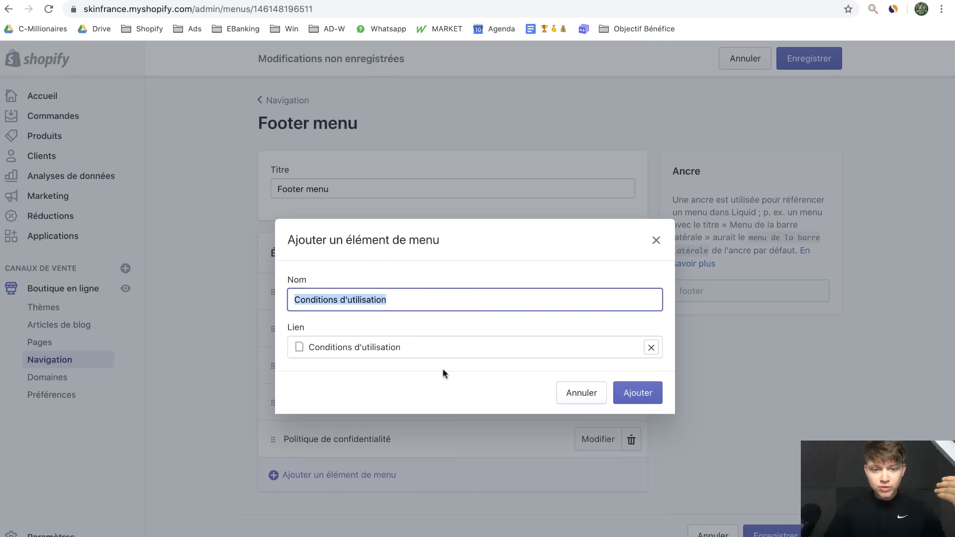
left_click(642, 391)
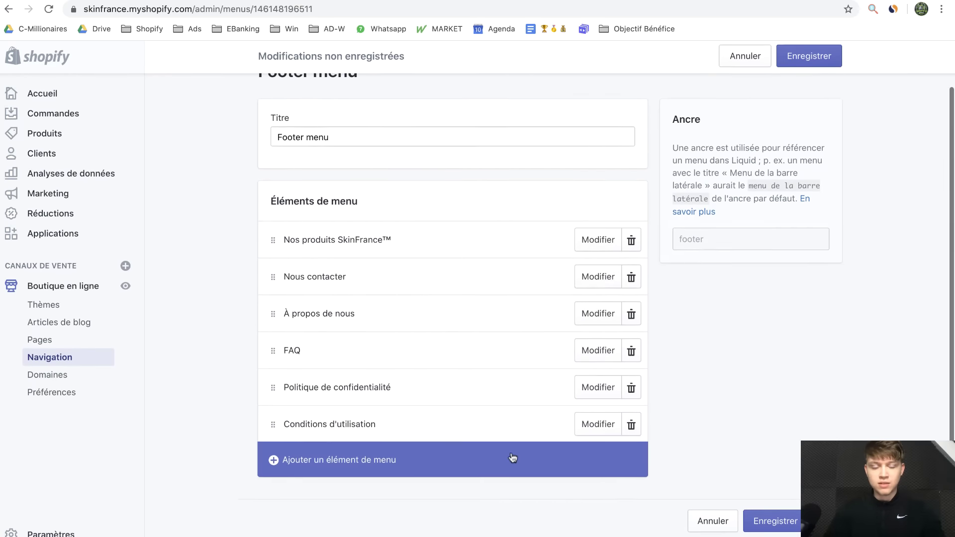
Add a footer item linked to the Politique de remboursement page and save the menu
left_click(522, 454)
left_click(448, 349)
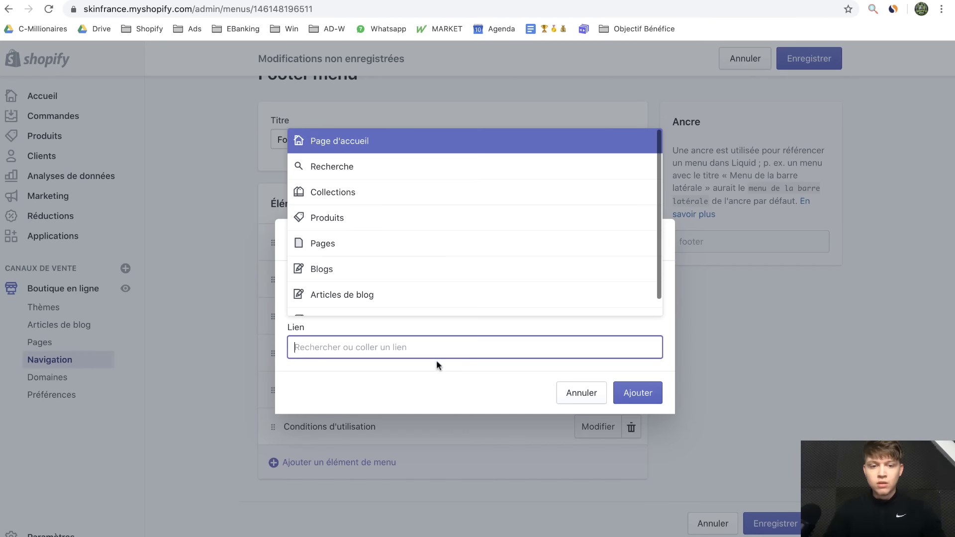
left_click(448, 260)
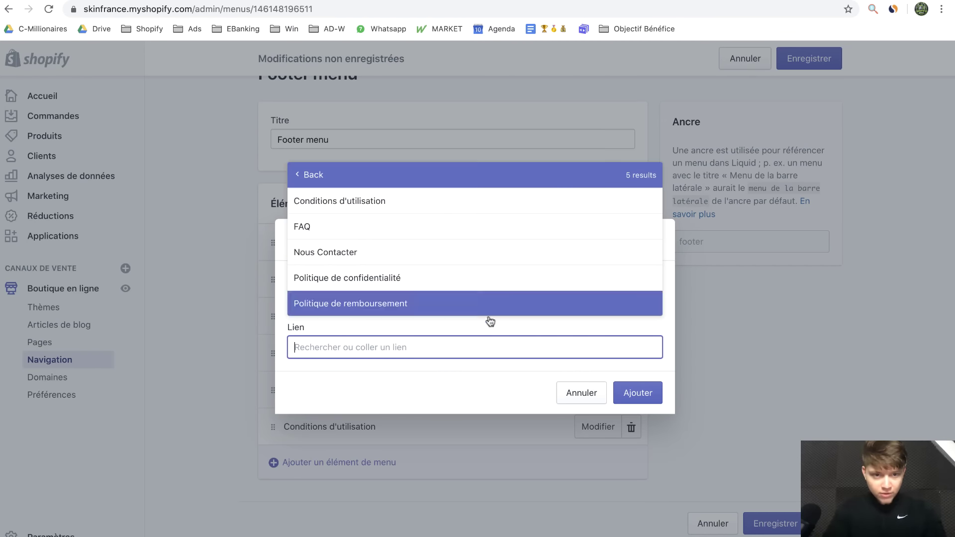
left_click(473, 302)
left_click(649, 398)
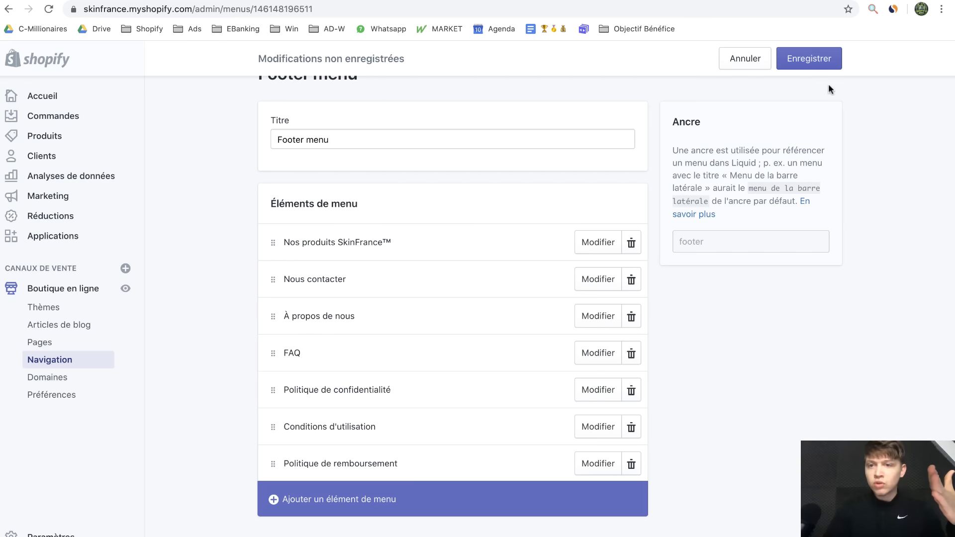
left_click(815, 61)
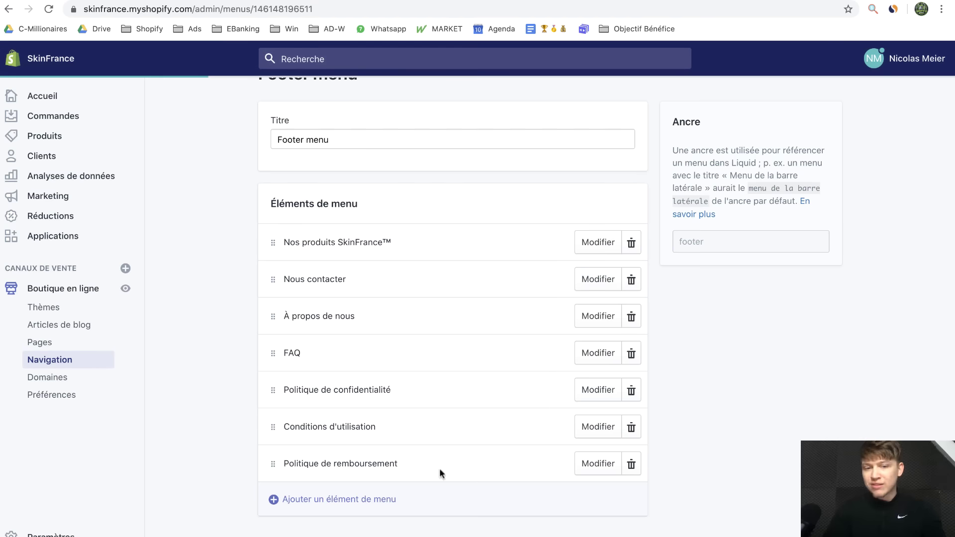
Open the Thèmes page showing the current Debut theme, then visit the Theme Store
scroll(318, 325, "up", 2)
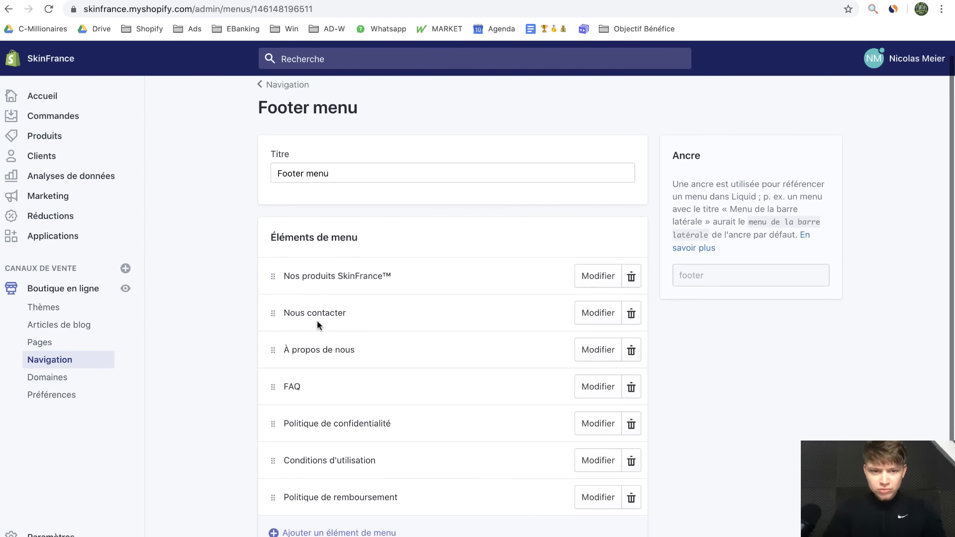
scroll(323, 325, "up", 2)
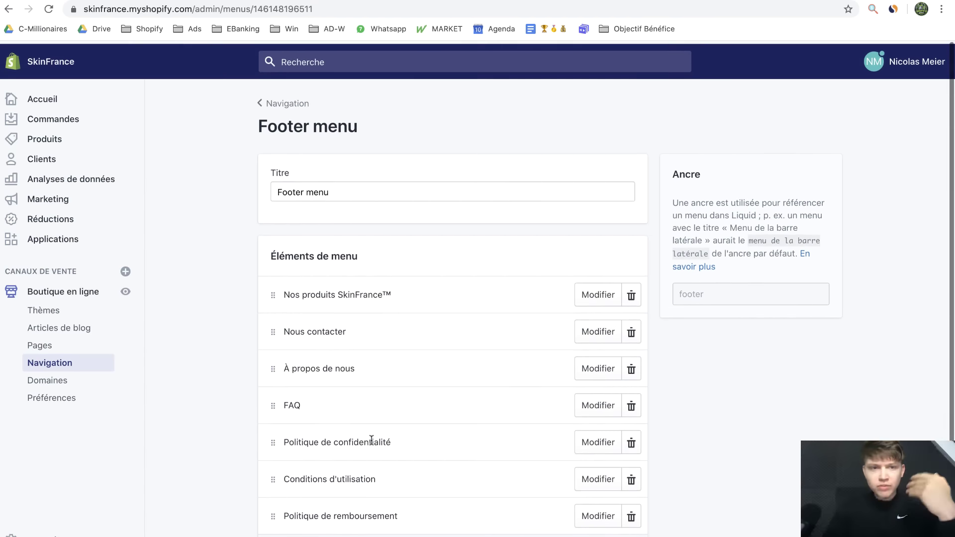
left_click(44, 310)
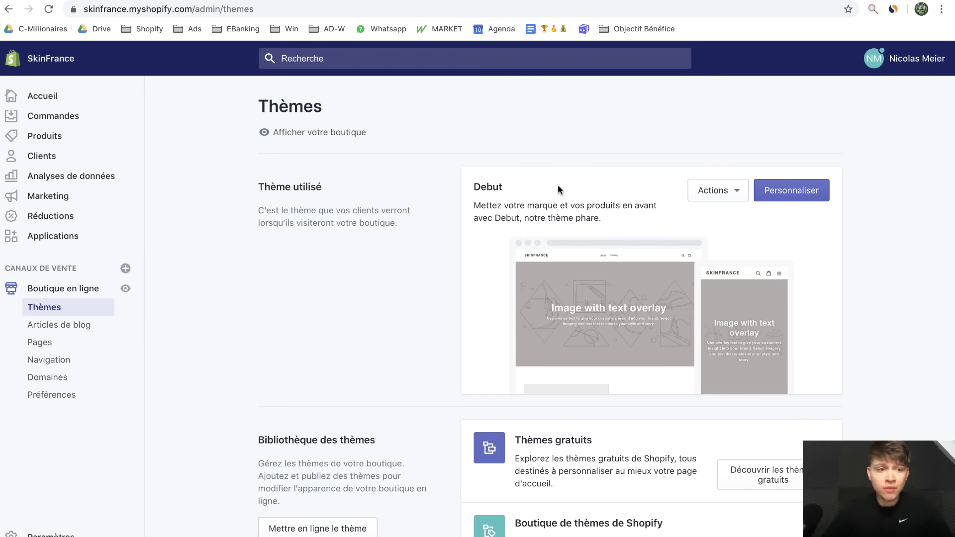
left_click(38, 535)
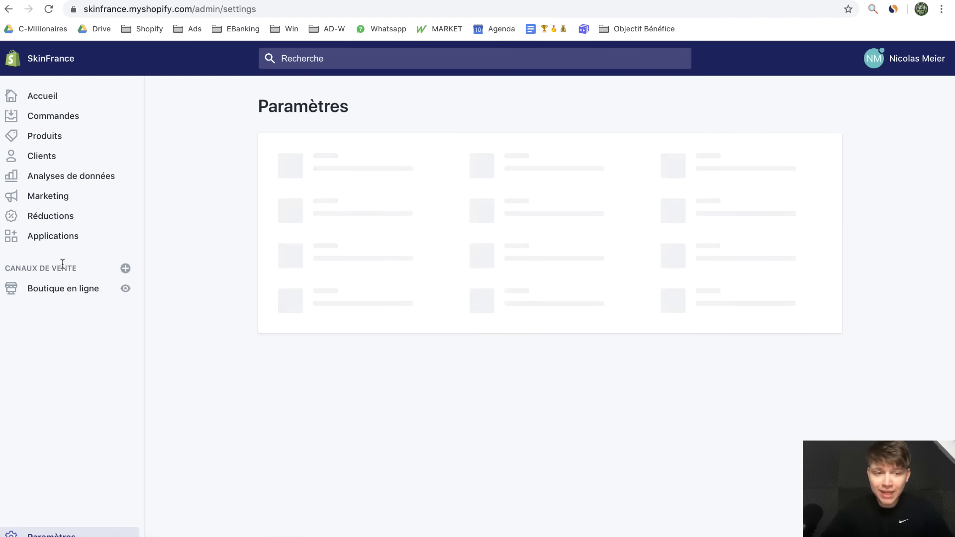
left_click(58, 294)
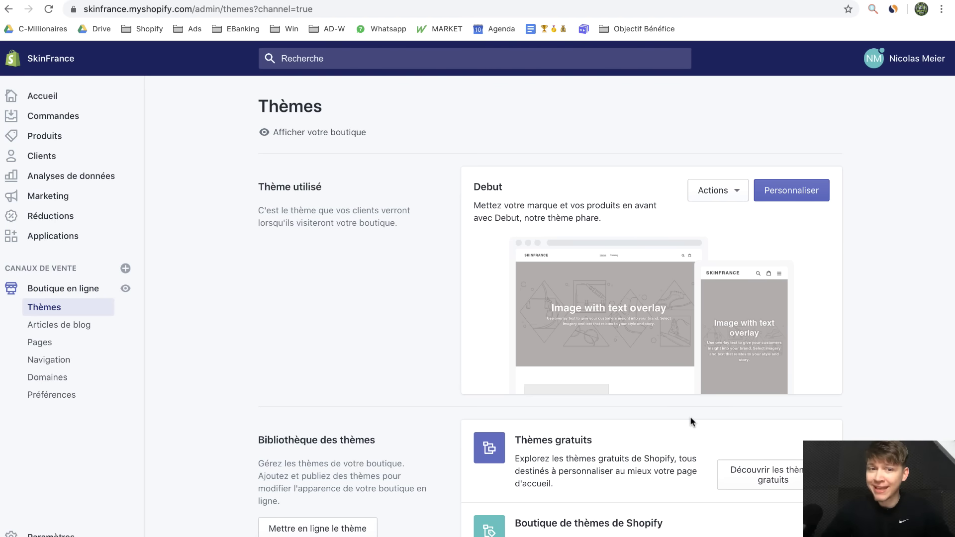
scroll(661, 421, "down", 3)
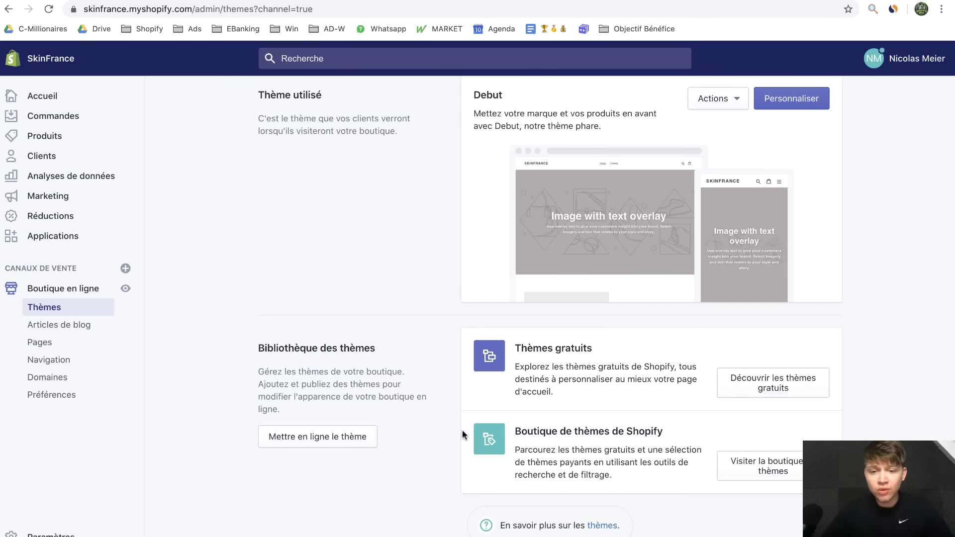
left_click(756, 482)
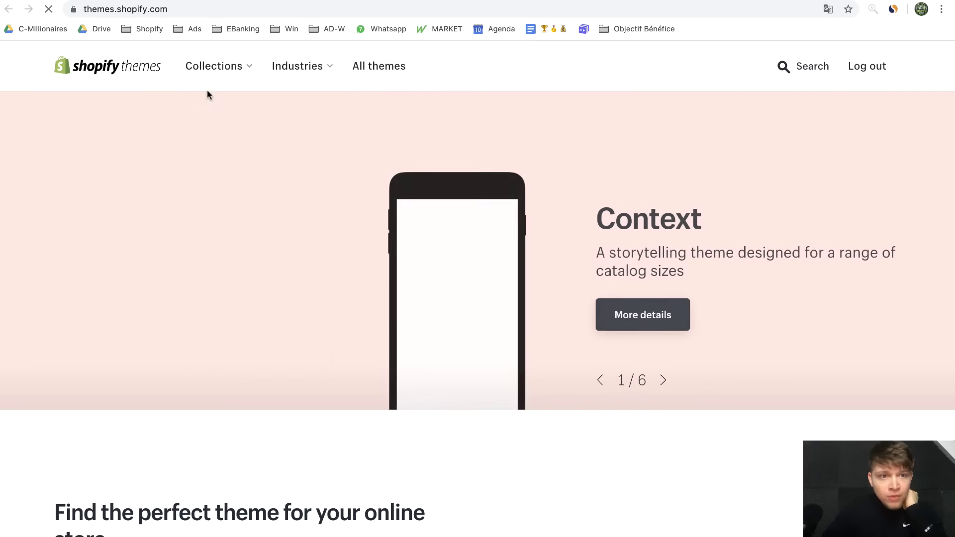
Show All themes in the Theme Store filtered to Free price only
left_click(234, 69)
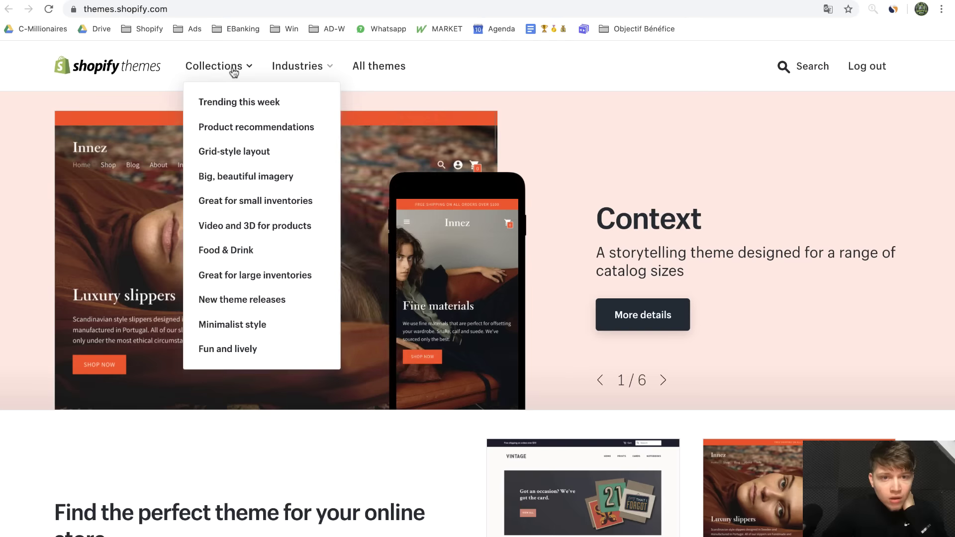
left_click(385, 78)
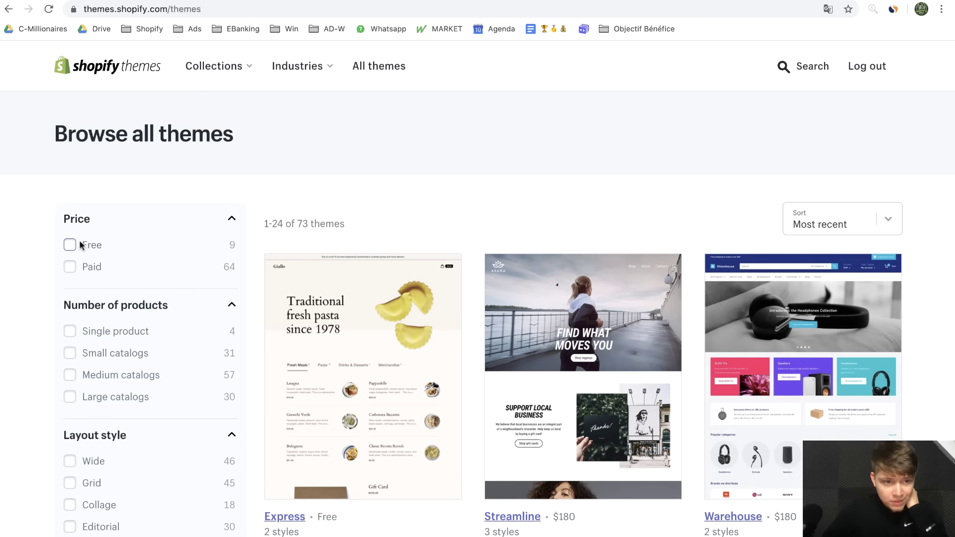
left_click(71, 244)
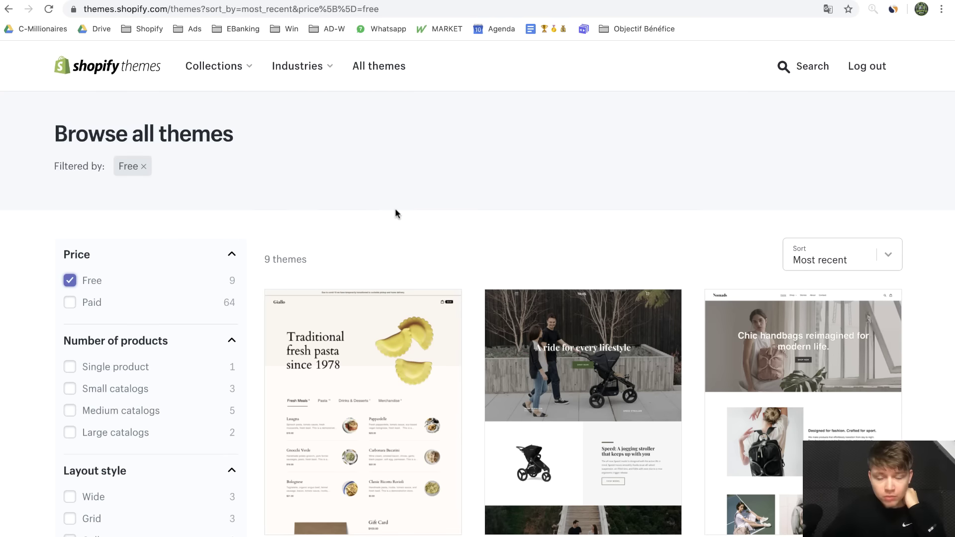
Scroll through the 9 free themes, including Express, Narrative, Debut, Brooklyn and Minimal
scroll(472, 311, "down", 2)
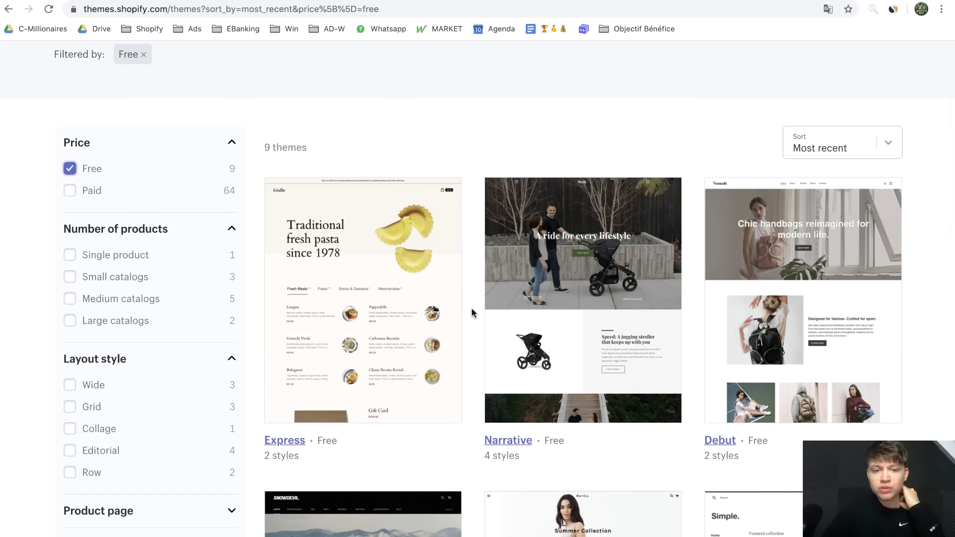
scroll(468, 319, "down", 4)
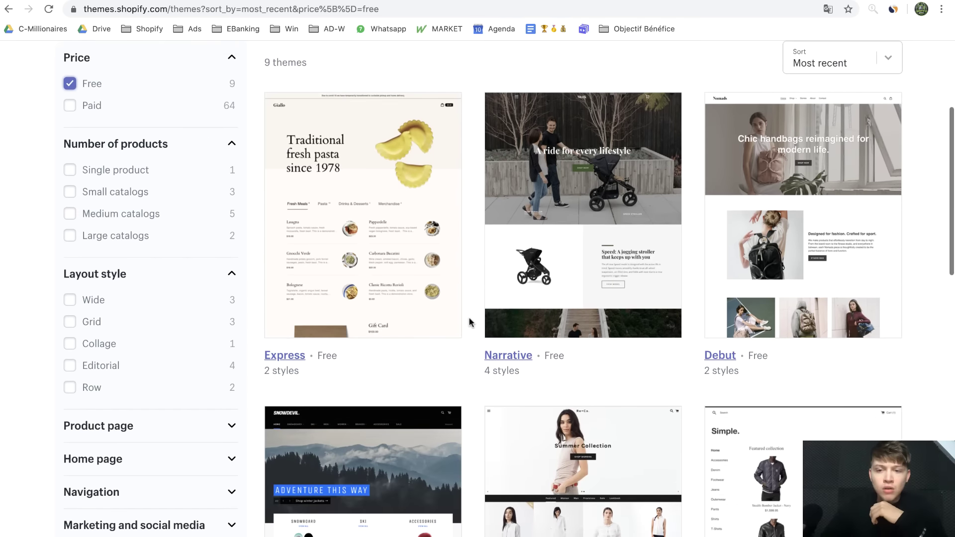
scroll(469, 317, "down", 4)
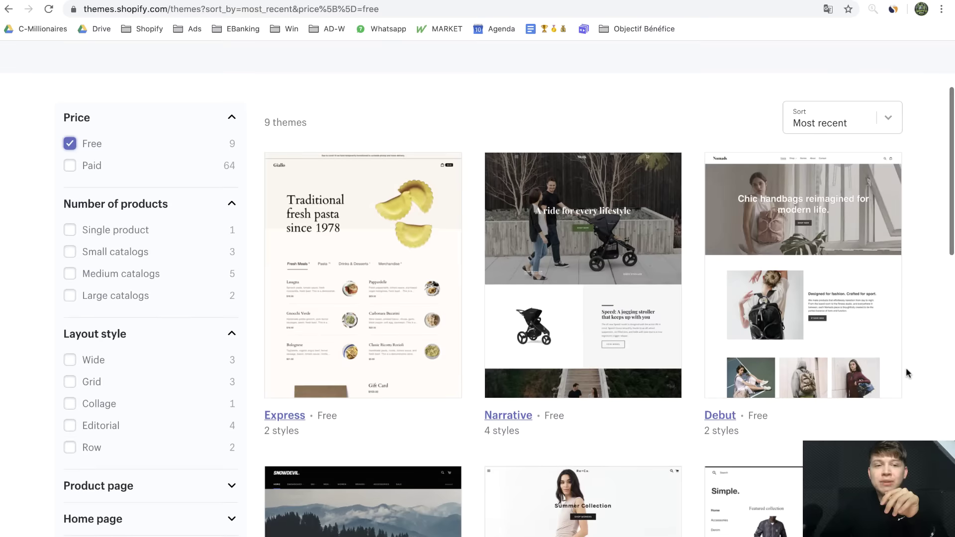
scroll(906, 368, "down", 4)
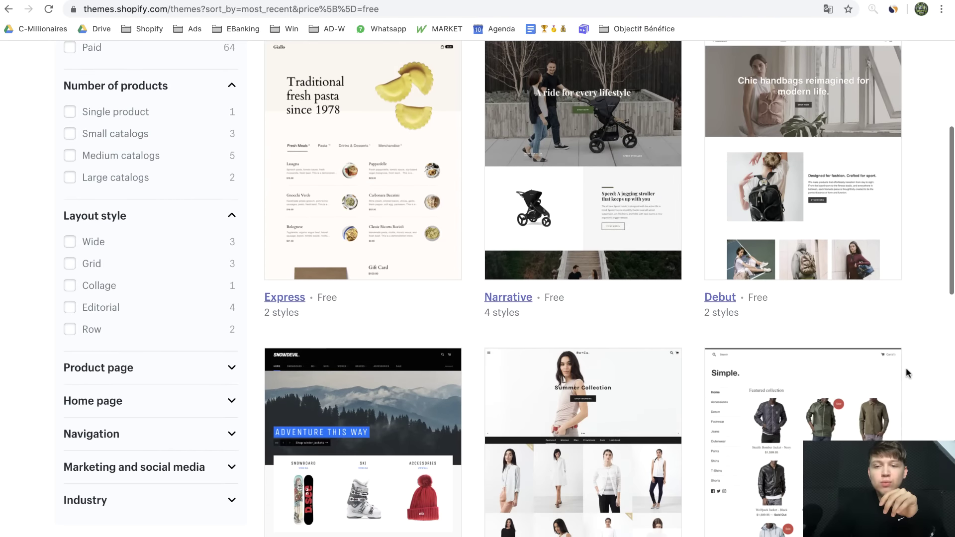
scroll(892, 412, "down", 3)
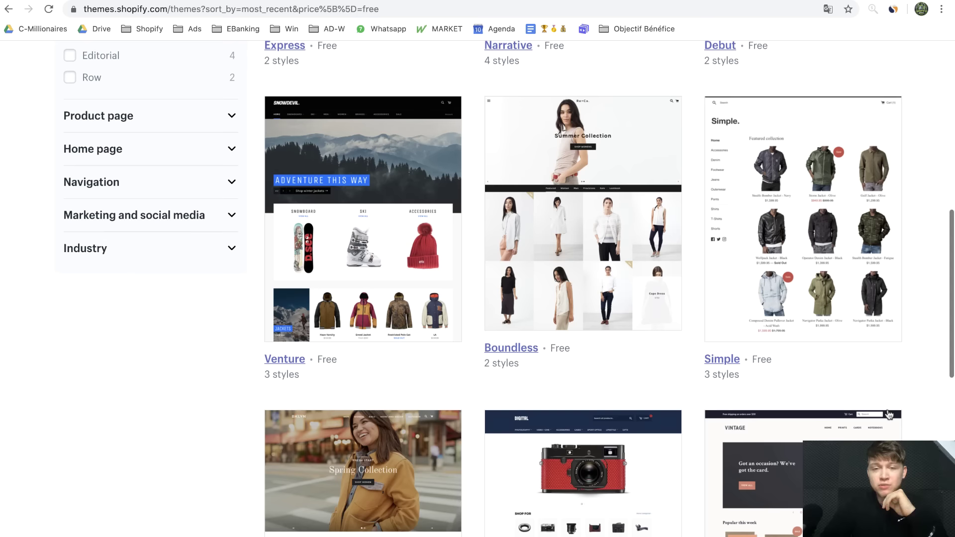
scroll(889, 415, "down", 1)
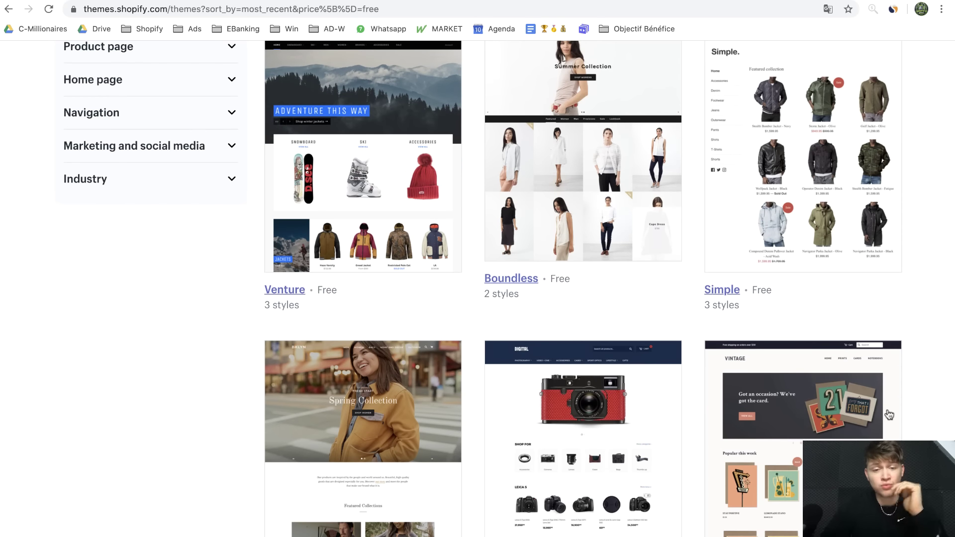
scroll(889, 414, "down", 3)
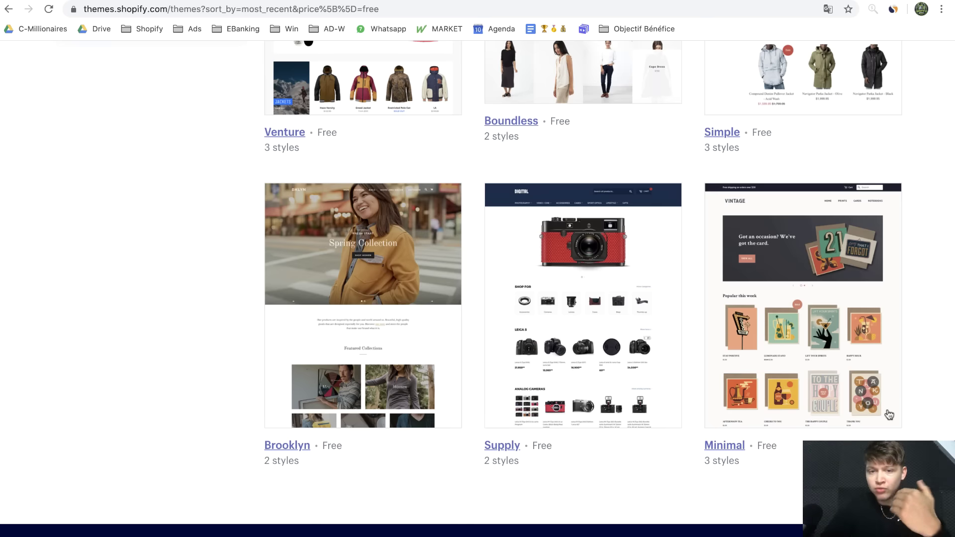
scroll(889, 415, "up", 13)
scroll(889, 415, "down", 2)
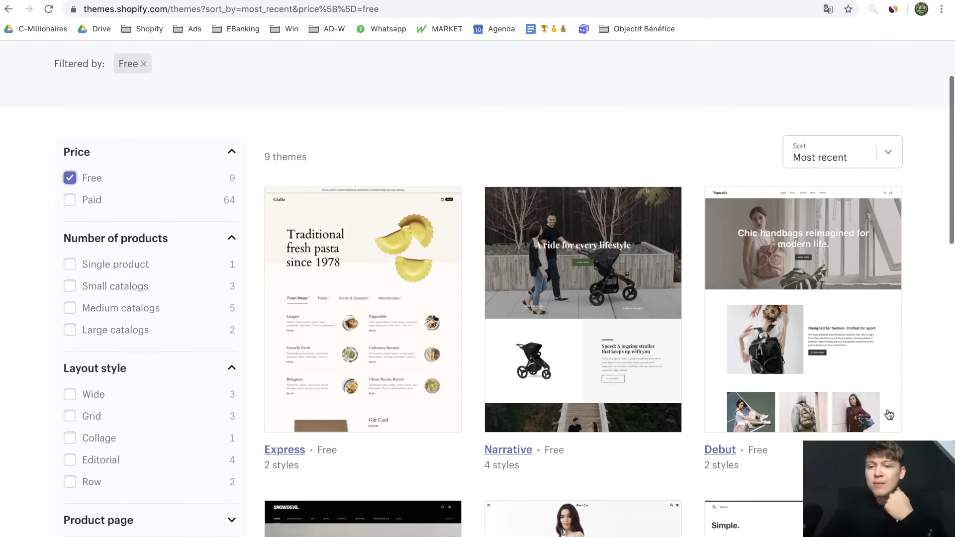
scroll(889, 414, "down", 1)
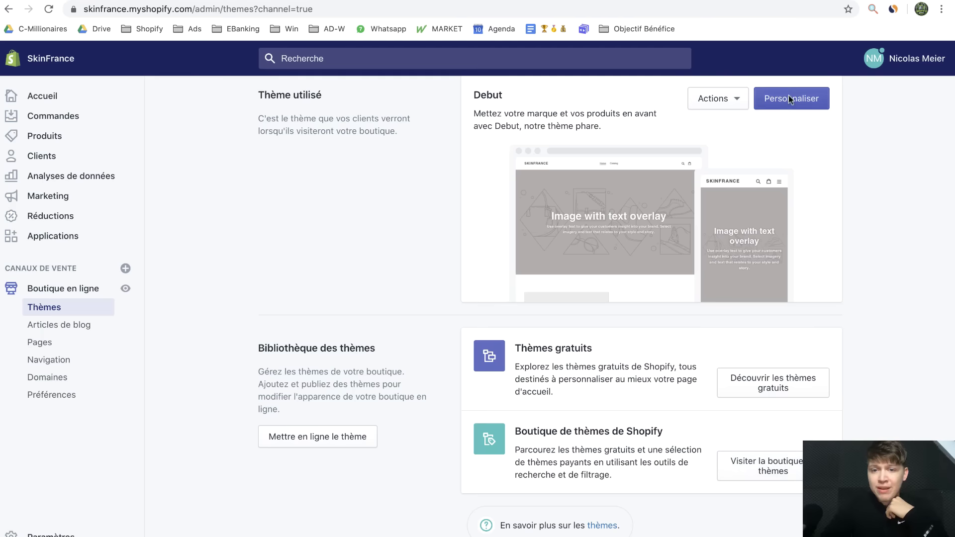
scroll(684, 170, "up", 1)
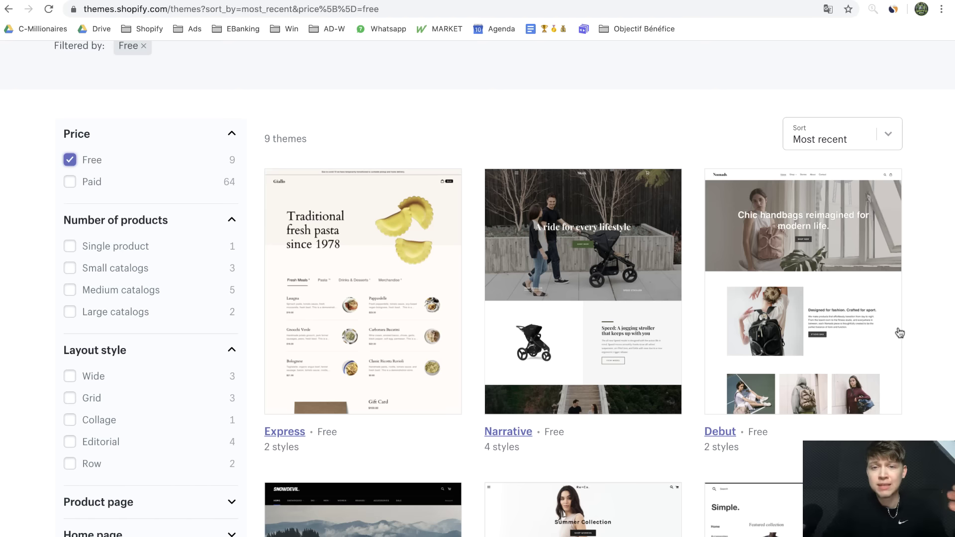
scroll(796, 291, "down", 8)
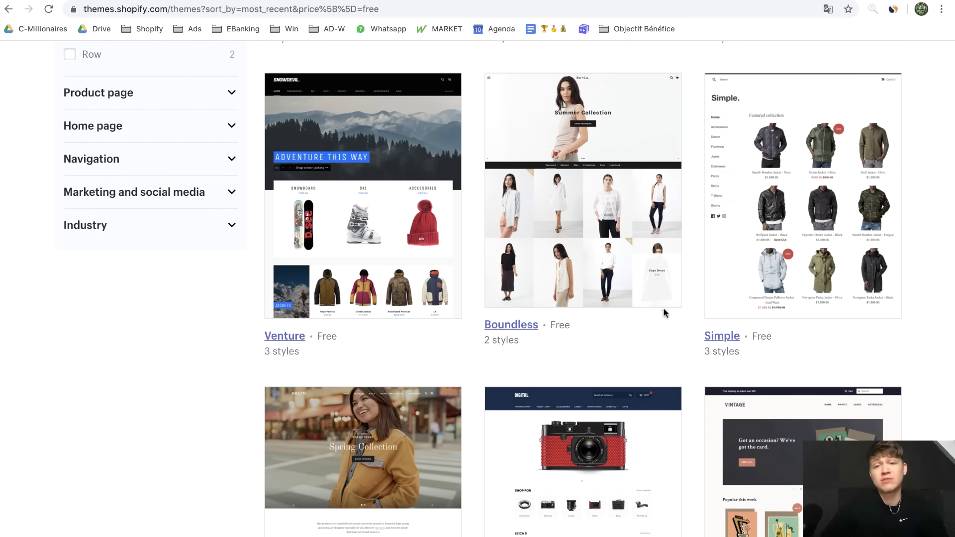
scroll(716, 452, "down", 3)
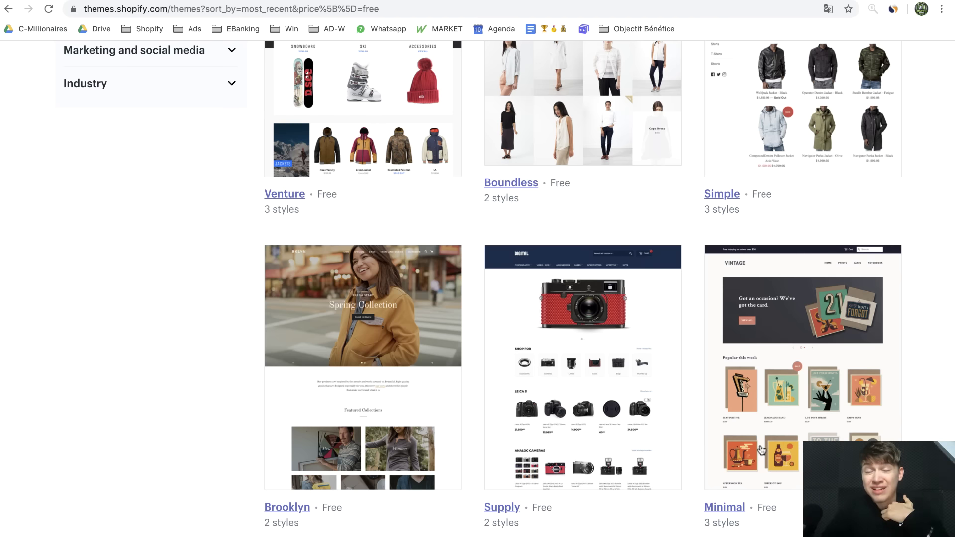
scroll(761, 450, "up", 15)
scroll(768, 493, "down", 1)
scroll(773, 510, "down", 1)
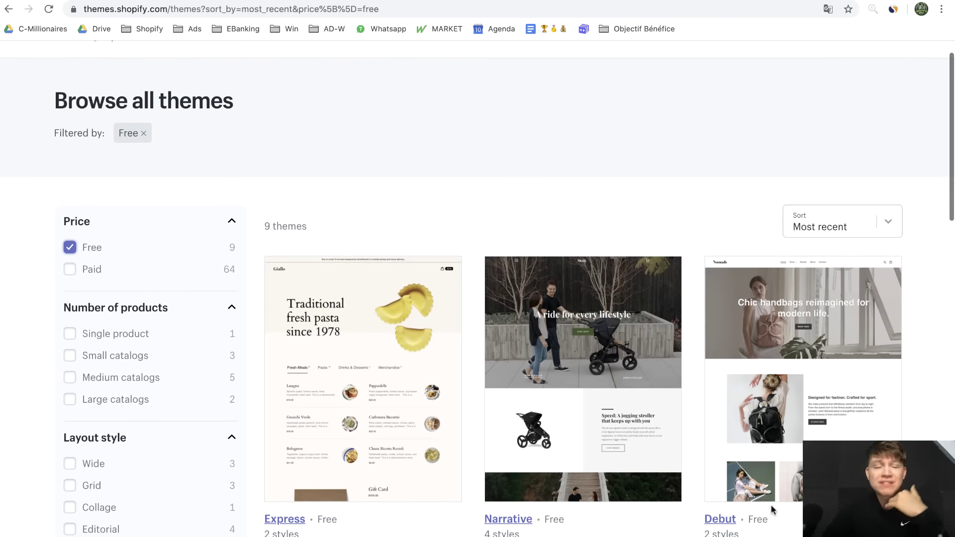
scroll(771, 507, "down", 1)
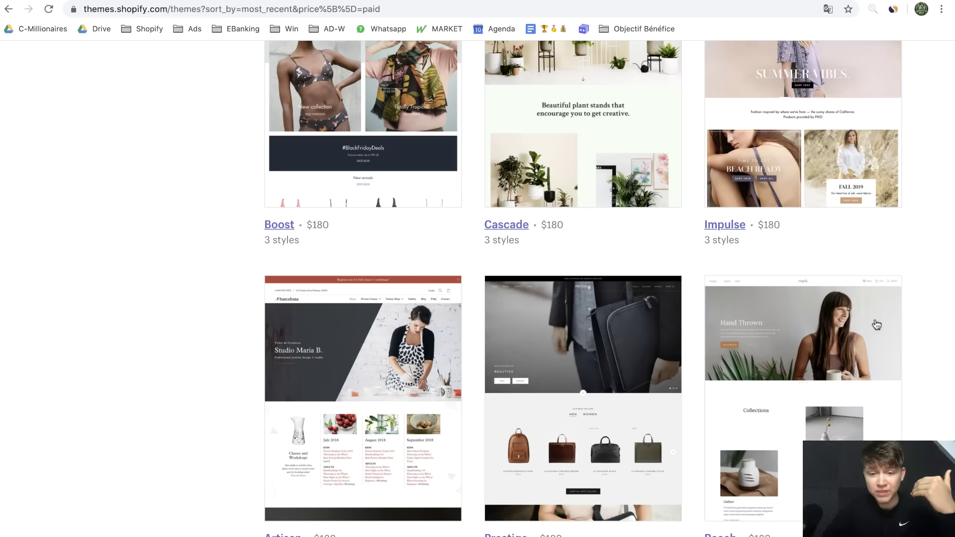
scroll(866, 323, "down", 20)
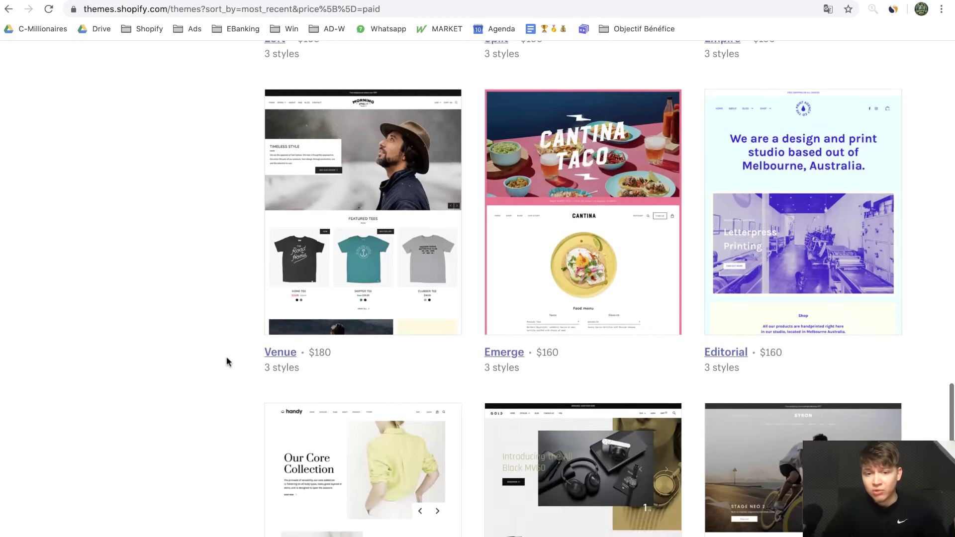
scroll(226, 357, "down", 7)
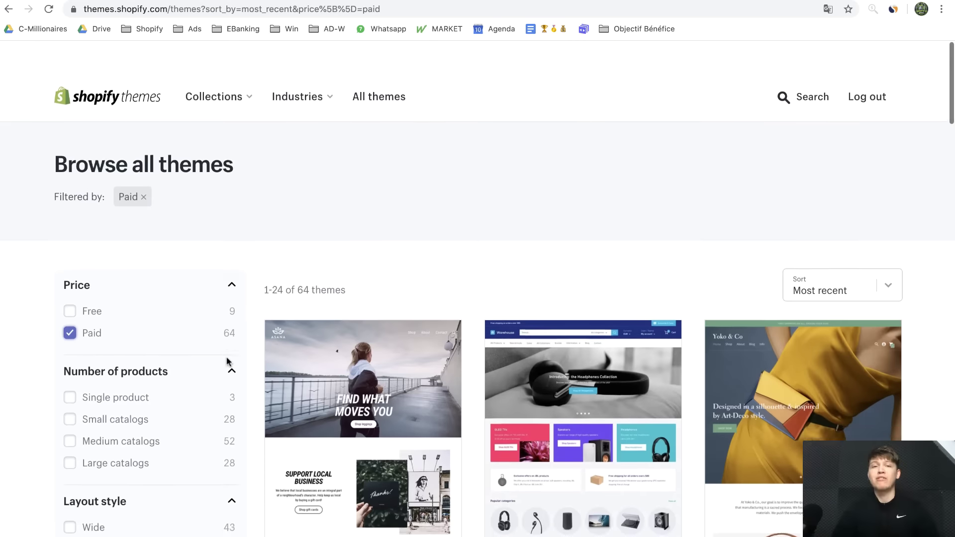
scroll(226, 361, "down", 1)
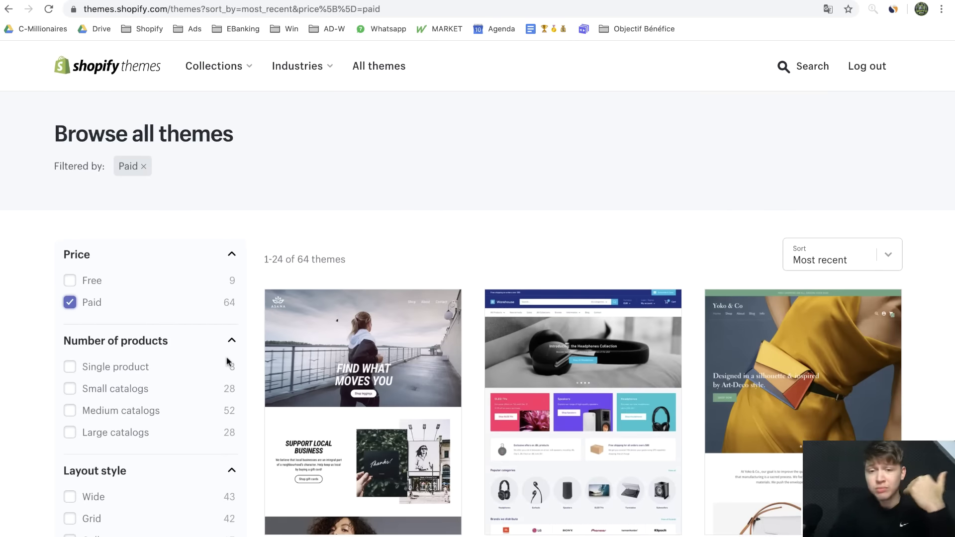
left_click(71, 281)
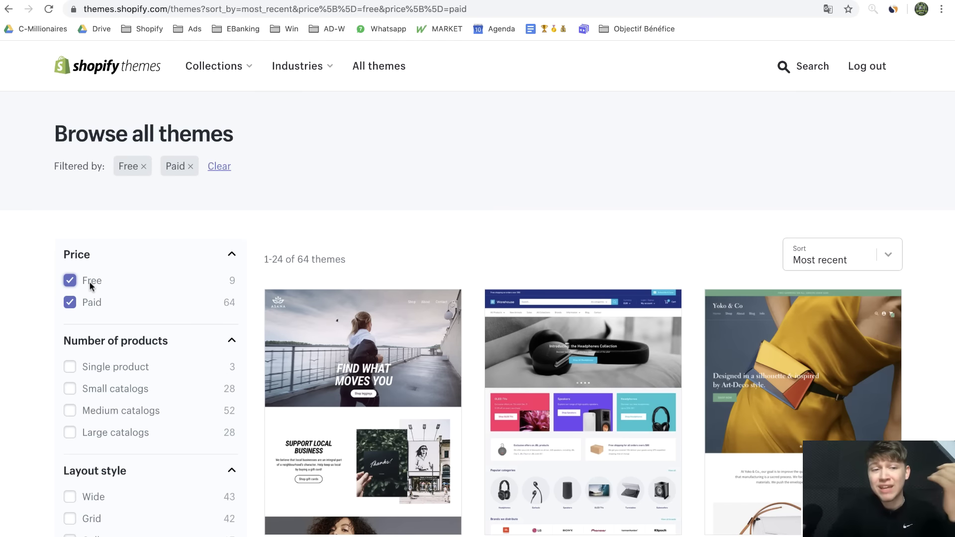
left_click(70, 302)
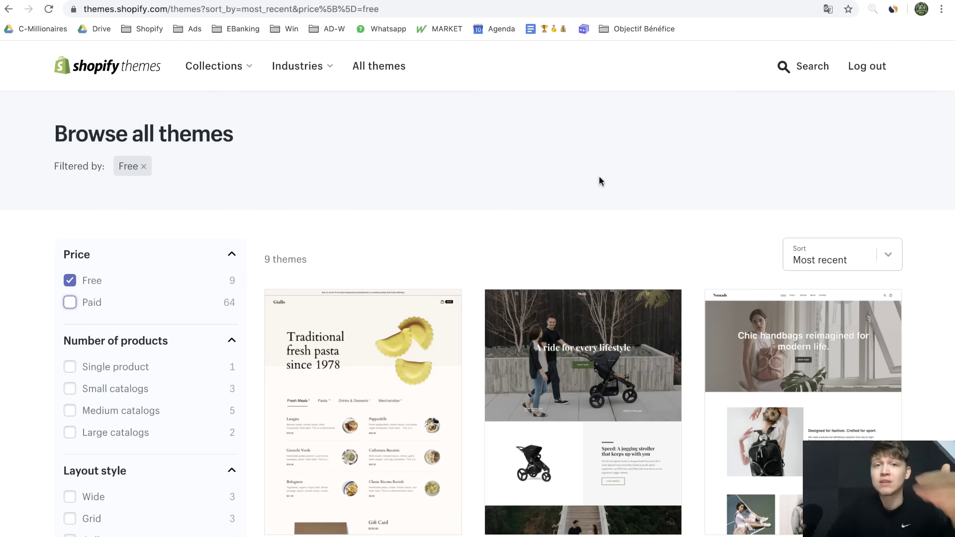
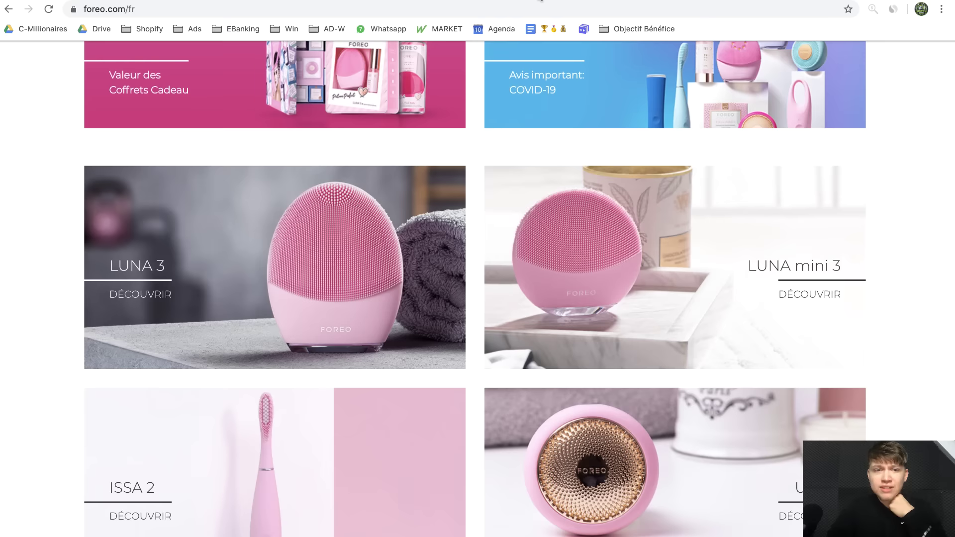
Open Commerce Inspector on derma-lights.fr and locate the store's THEME line
scroll(735, 95, "up", 3)
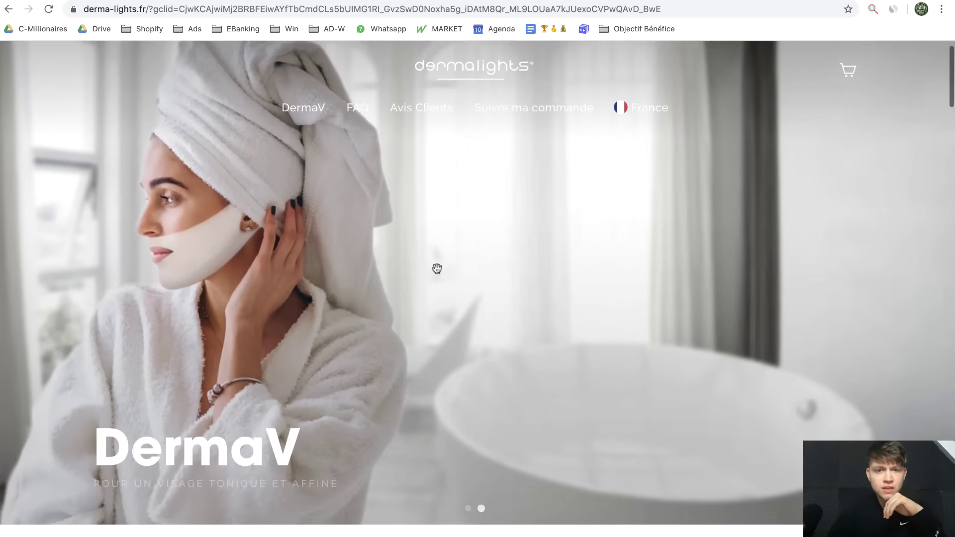
scroll(437, 269, "down", 2)
scroll(437, 268, "down", 5)
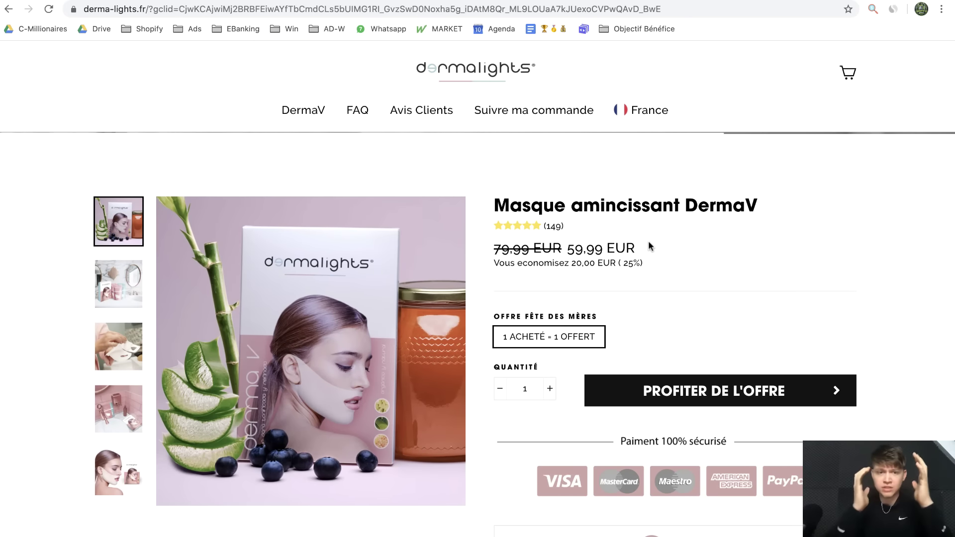
left_click(873, 9)
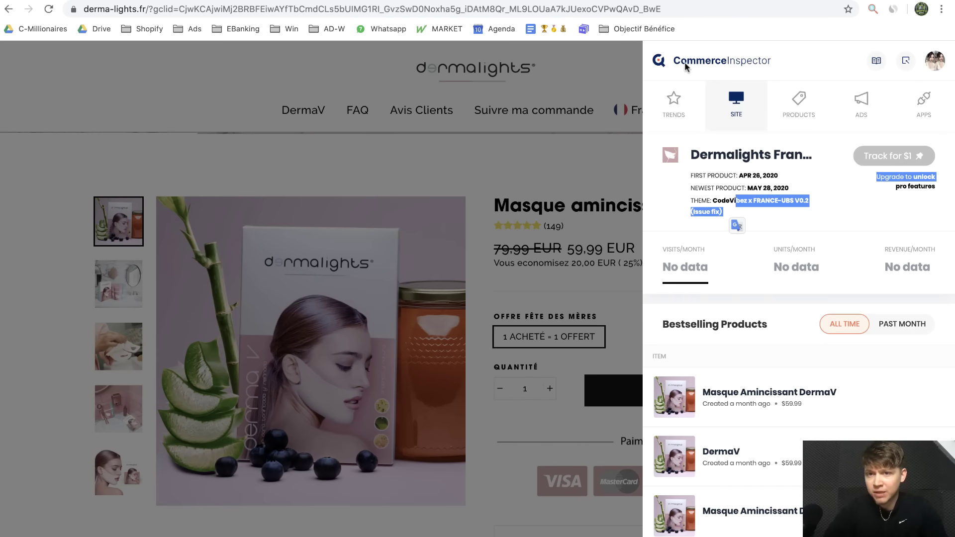
left_click(673, 104)
left_click(736, 103)
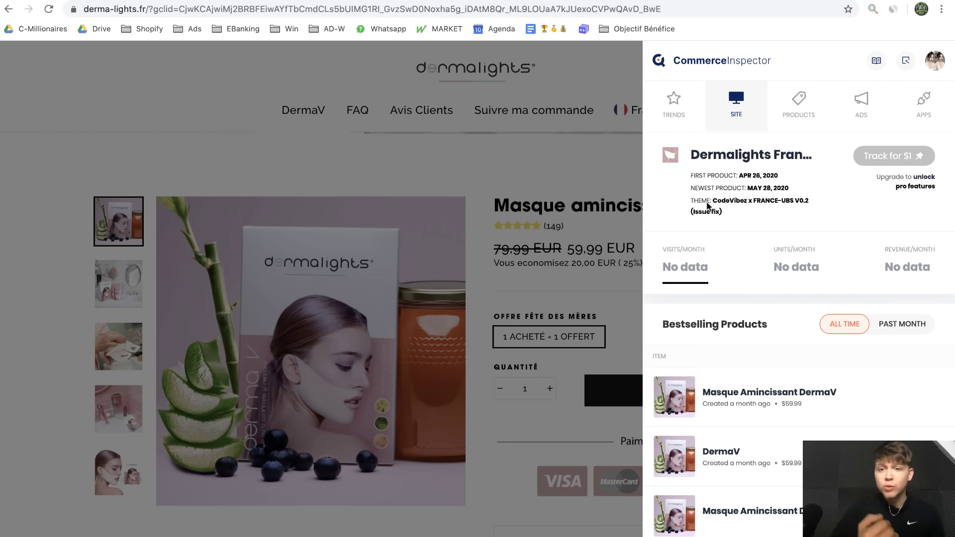
left_click_drag(692, 201, 717, 201)
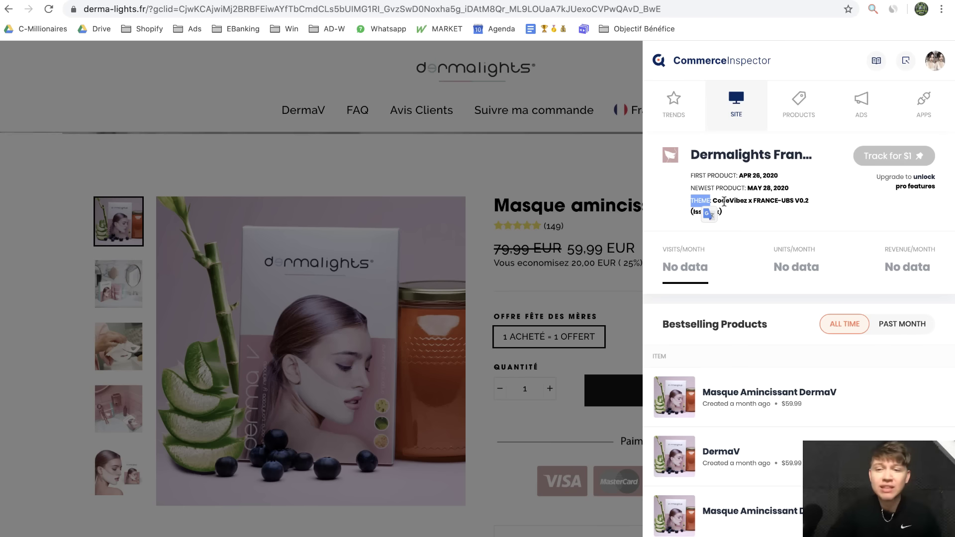
left_click(714, 201)
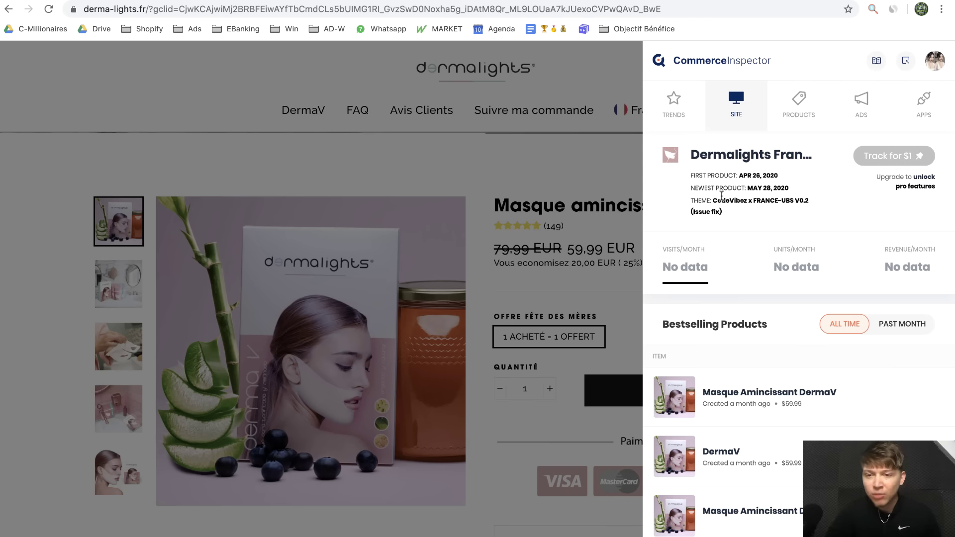
Copy the theme developer name 'CodeVibez' and search it on Google in a new tab
left_click_drag(713, 201, 747, 206)
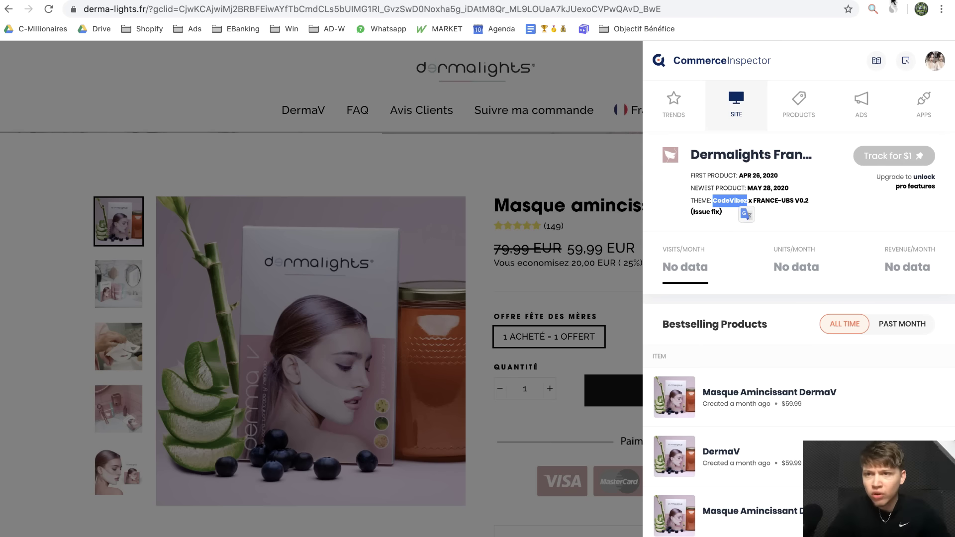
key("super+c")
key("super+t")
key("super+v")
key("Return")
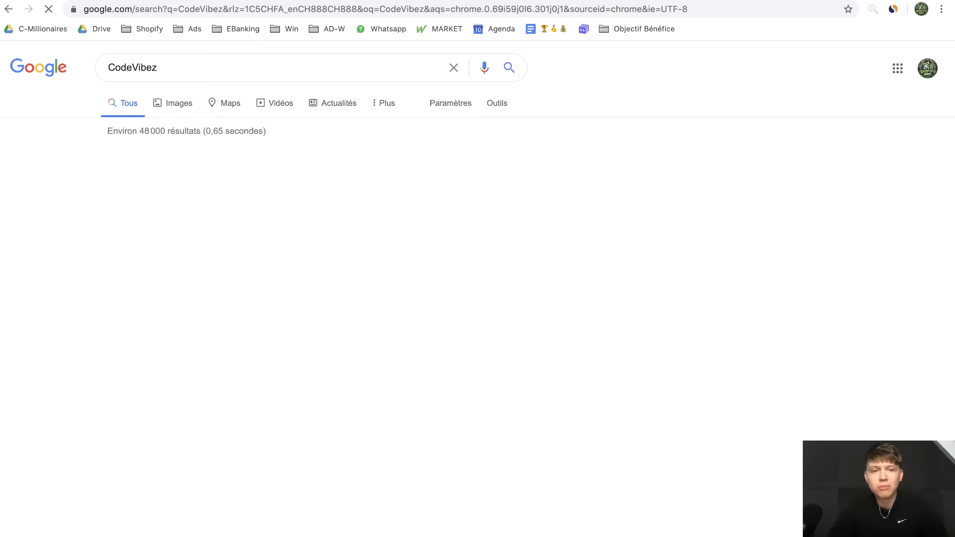
Browse the Code Vibez Upwork profile's work history and stats, then go back to the store tab
left_click(142, 197)
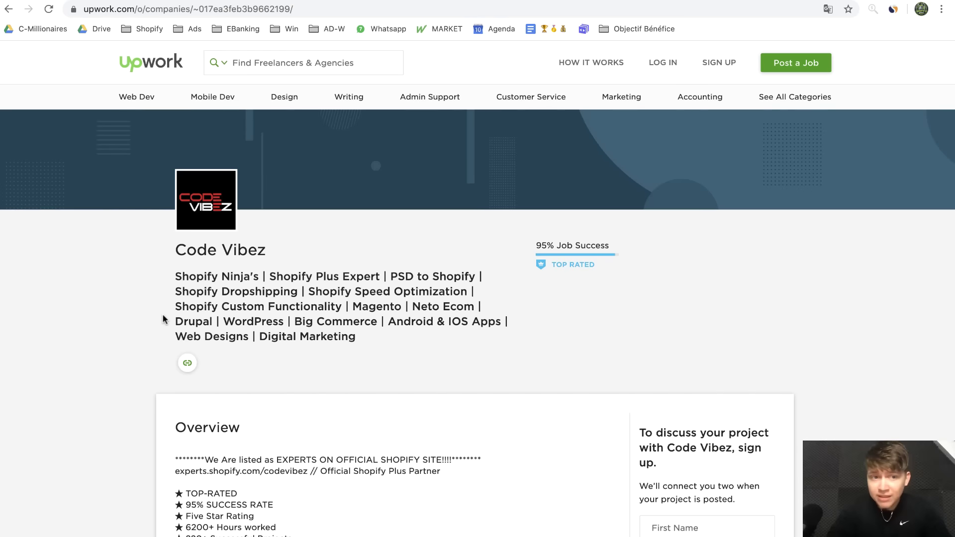
scroll(174, 264, "down", 15)
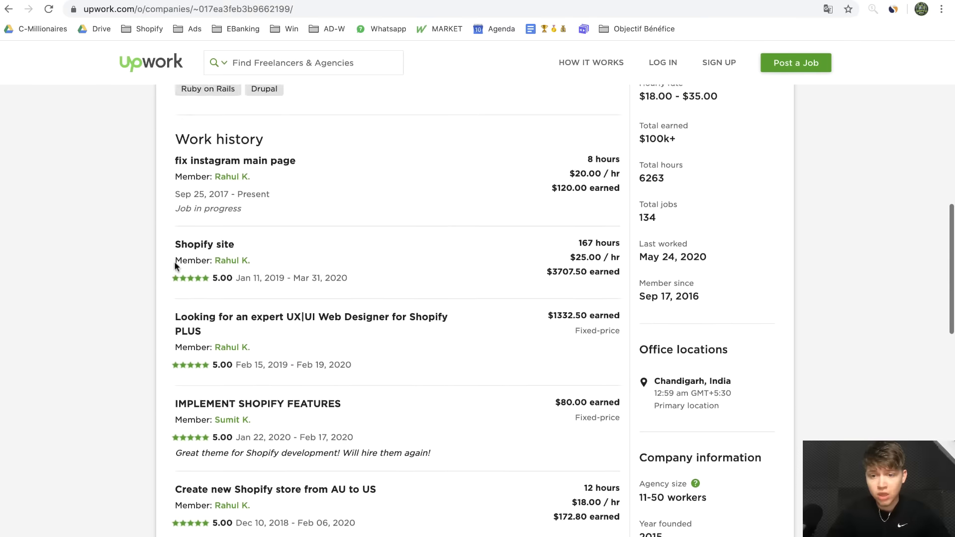
scroll(175, 267, "up", 3)
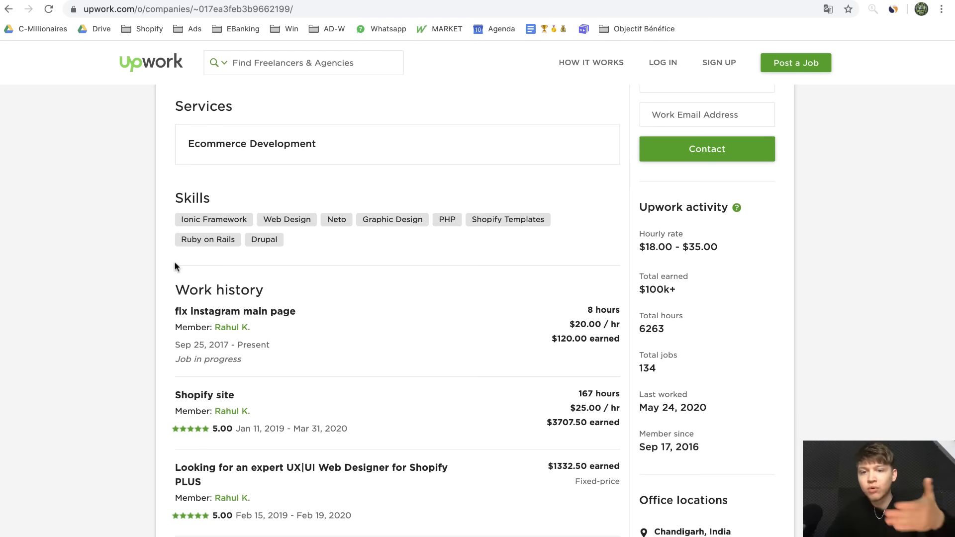
scroll(174, 267, "up", 4)
scroll(174, 261, "up", 6)
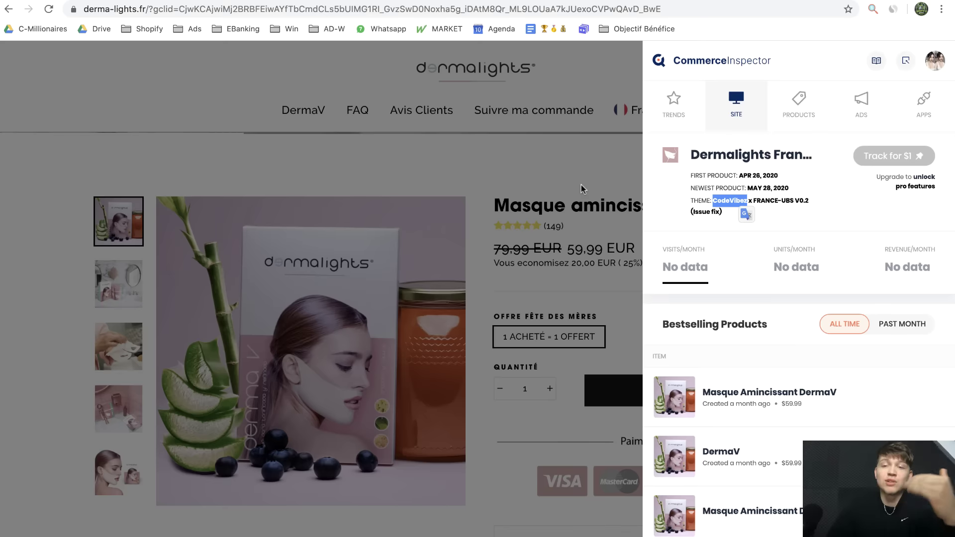
left_click(581, 183)
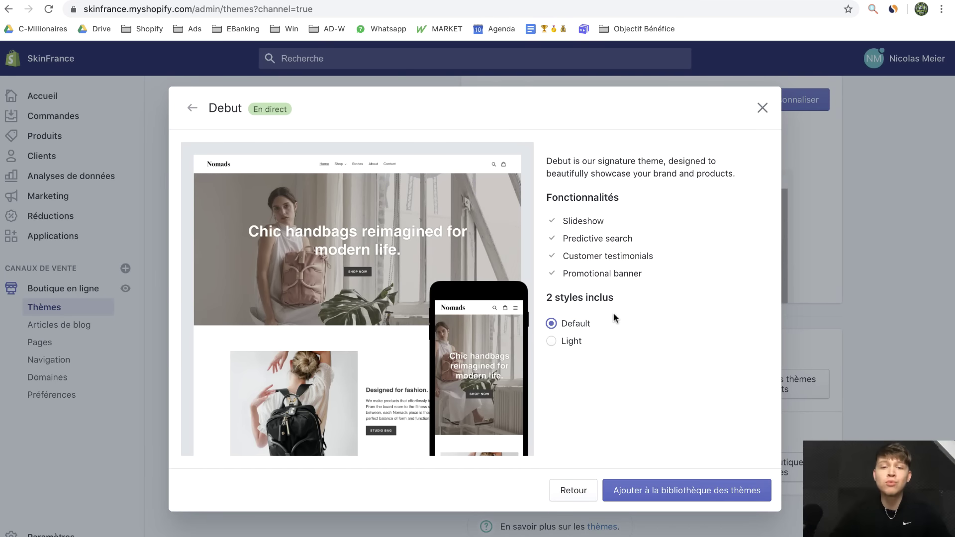
Compare Debut's Default and Light styles, then add Debut in Light style to the theme library
left_click(562, 343)
left_click(576, 326)
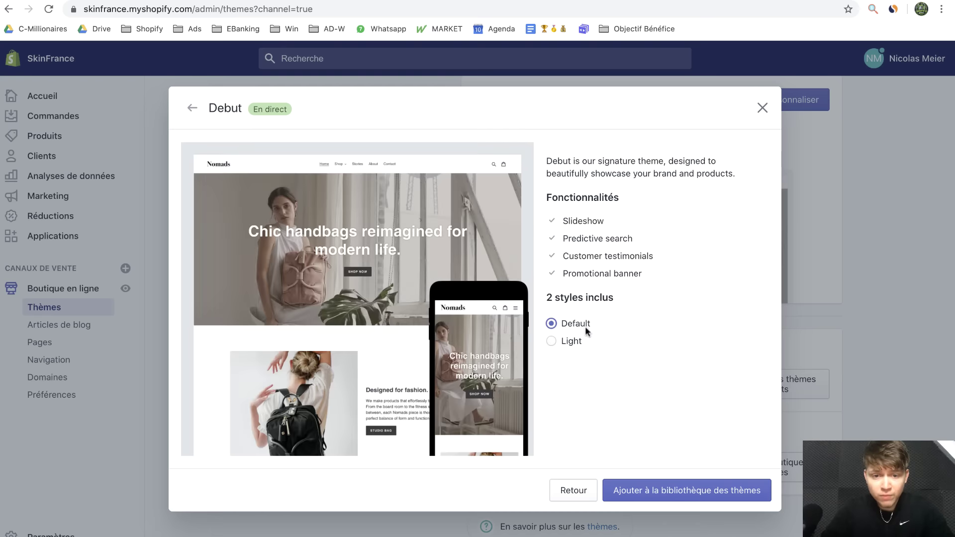
left_click(564, 348)
left_click(572, 325)
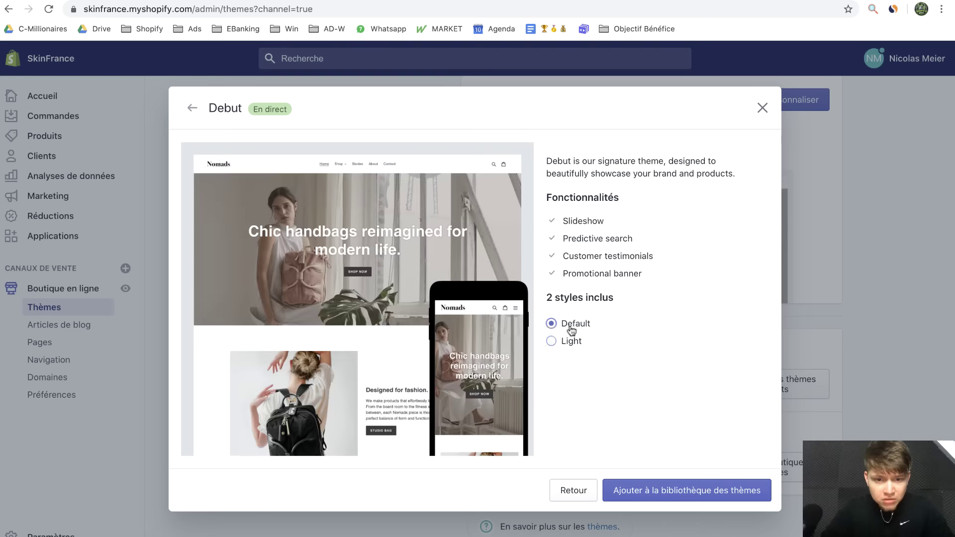
left_click(572, 343)
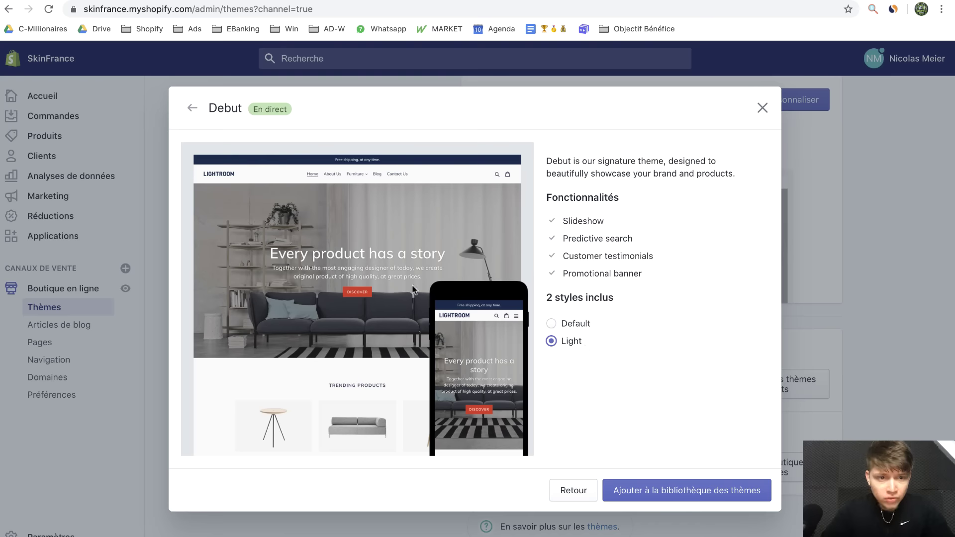
left_click(693, 501)
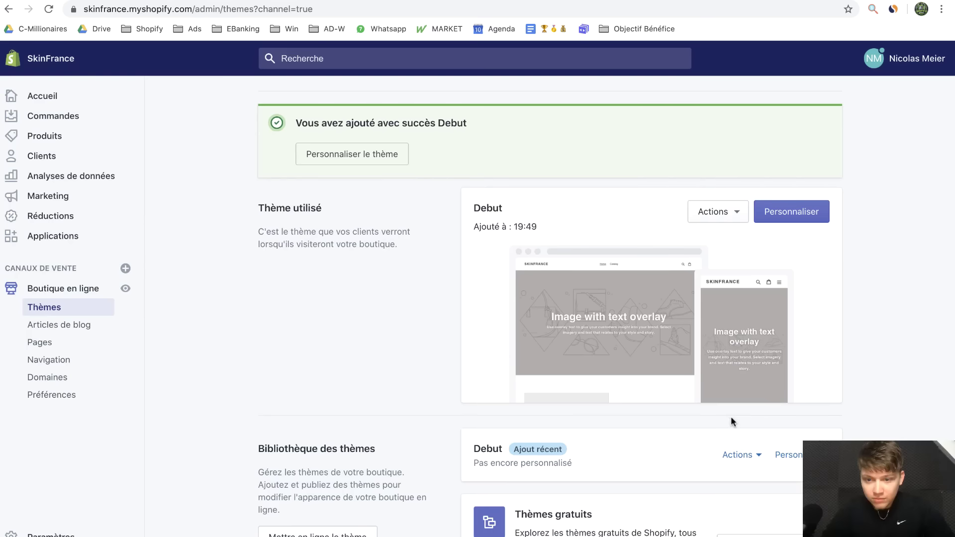
Publish the new Debut theme as the live theme and save it in the theme editor
left_click(748, 462)
left_click(735, 293)
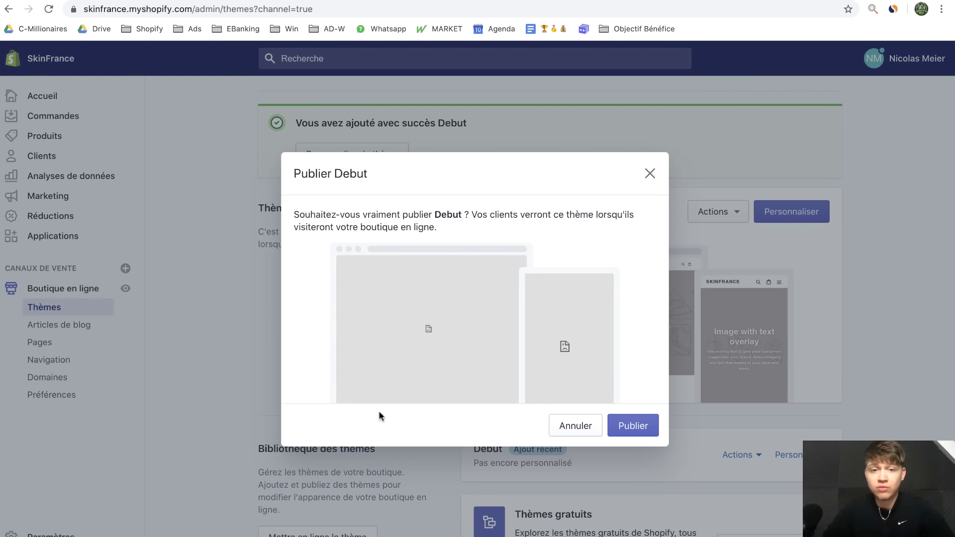
left_click(623, 416)
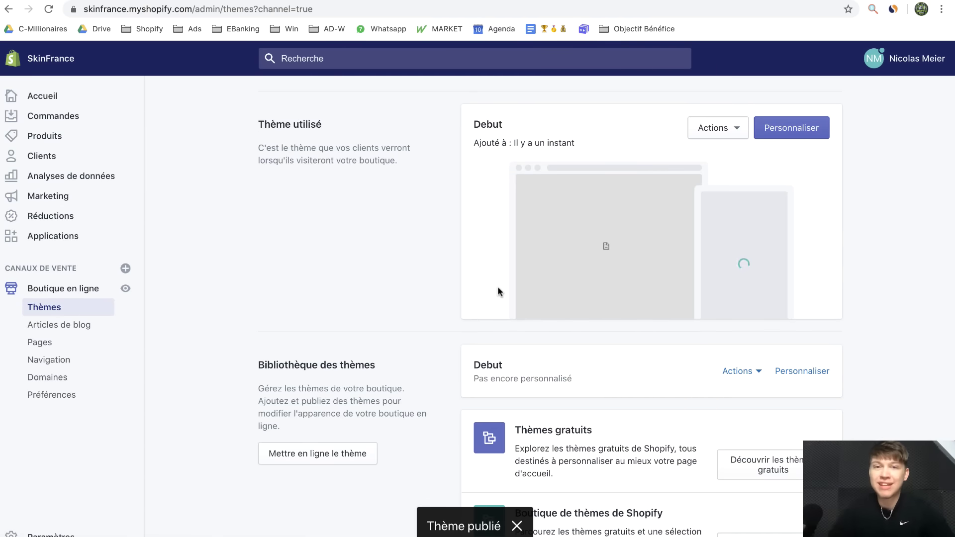
left_click(7, 10)
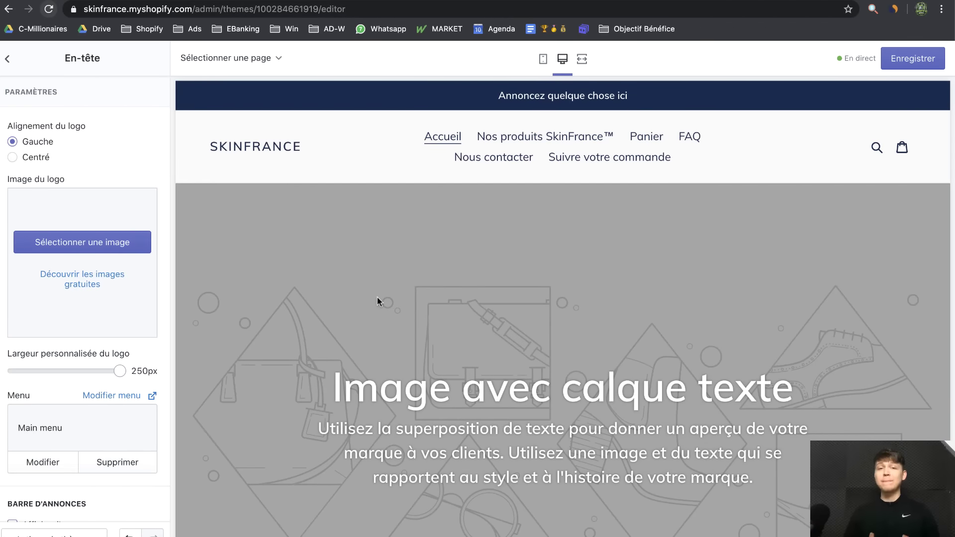
scroll(378, 299, "down", 20)
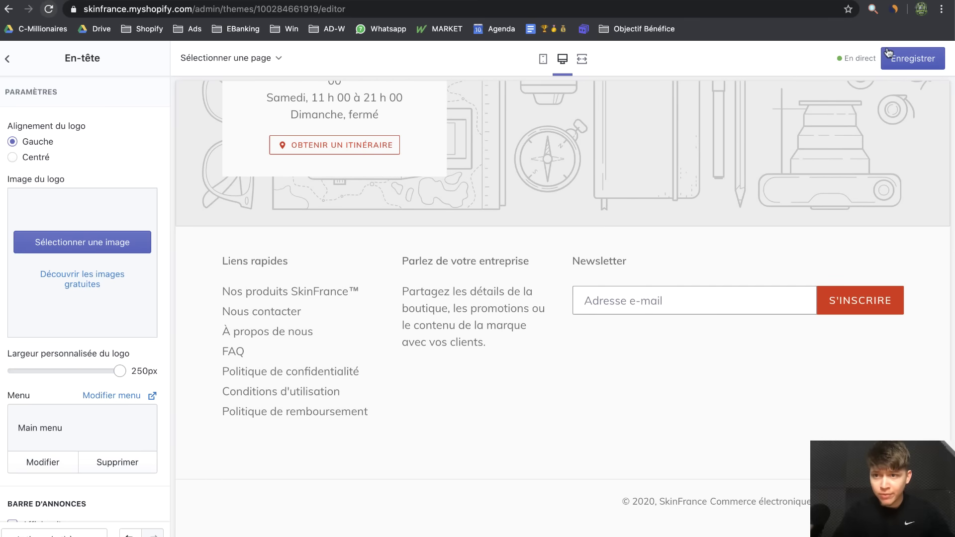
left_click(888, 53)
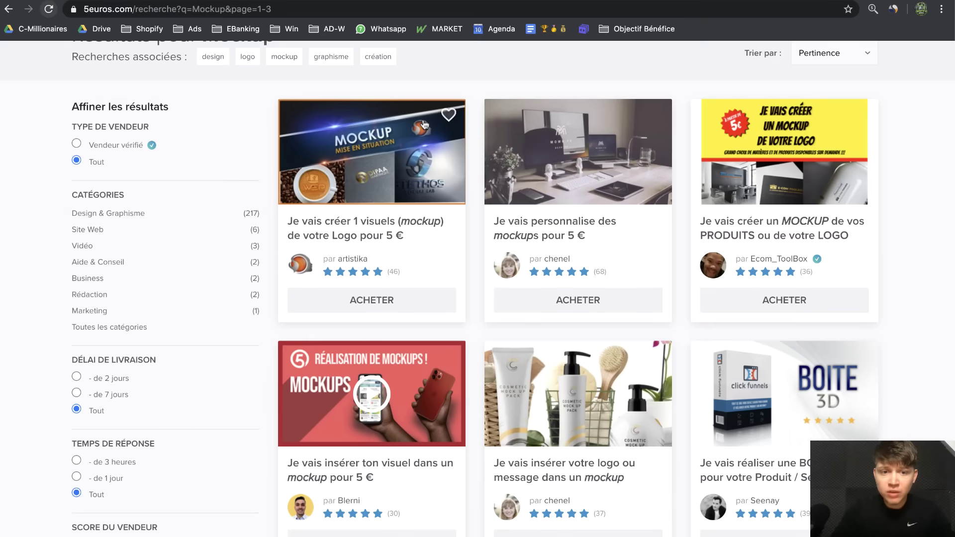
Clear 'Mockup' from the 5euros.com search box and browse the 'logo' gig results
scroll(349, 120, "up", 5)
double_click(305, 70)
key("BackSpace")
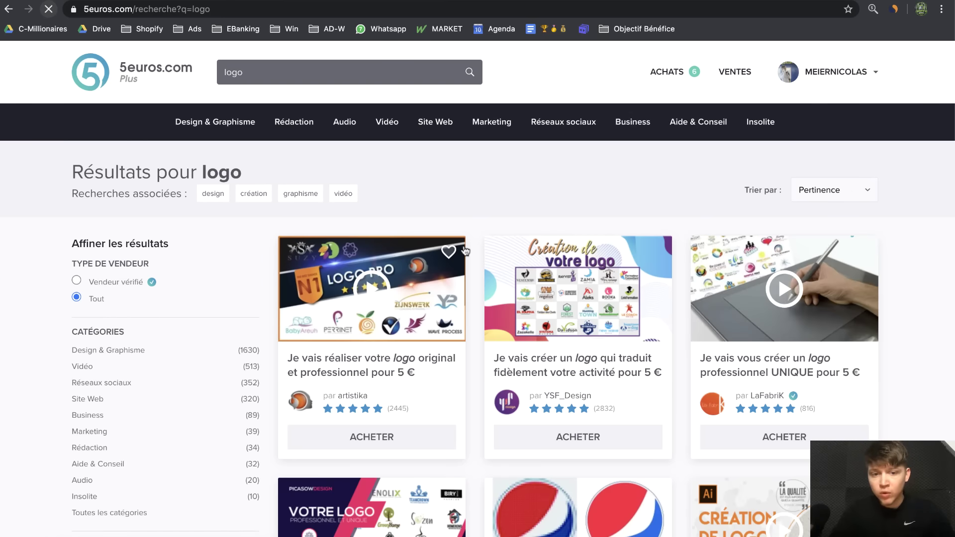
scroll(520, 296, "down", 3)
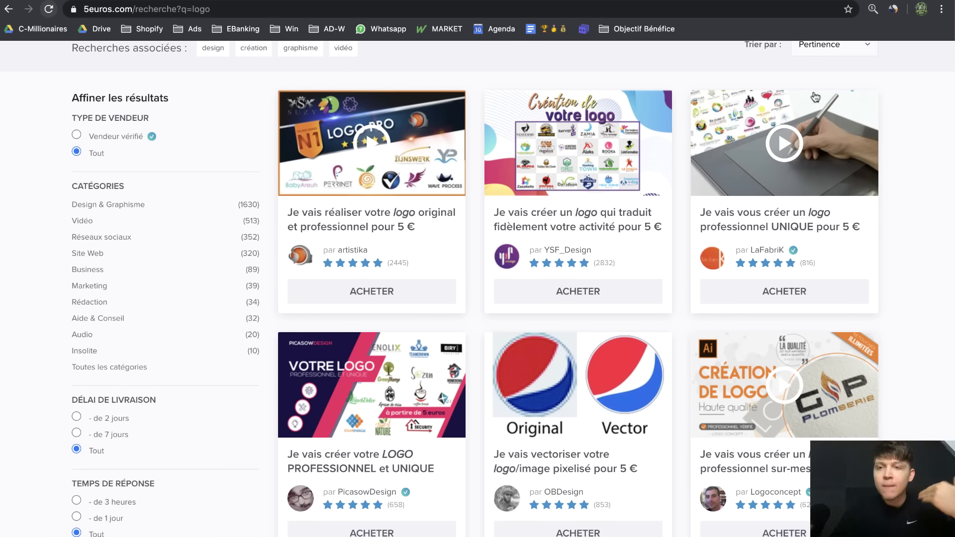
scroll(796, 100, "up", 3)
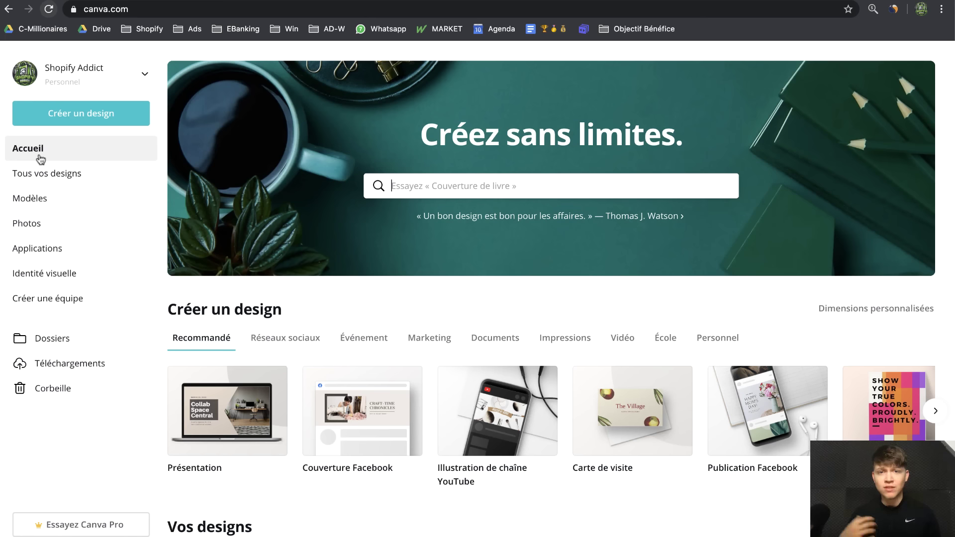
Create a custom-size Canva design 850 px wide by 175 px high
left_click(106, 122)
left_click(121, 186)
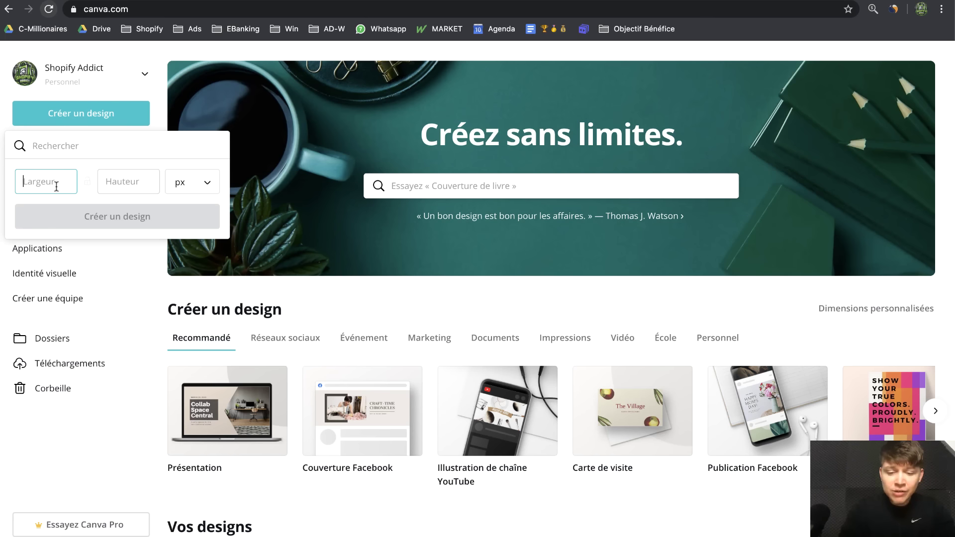
type("850")
left_click(121, 183)
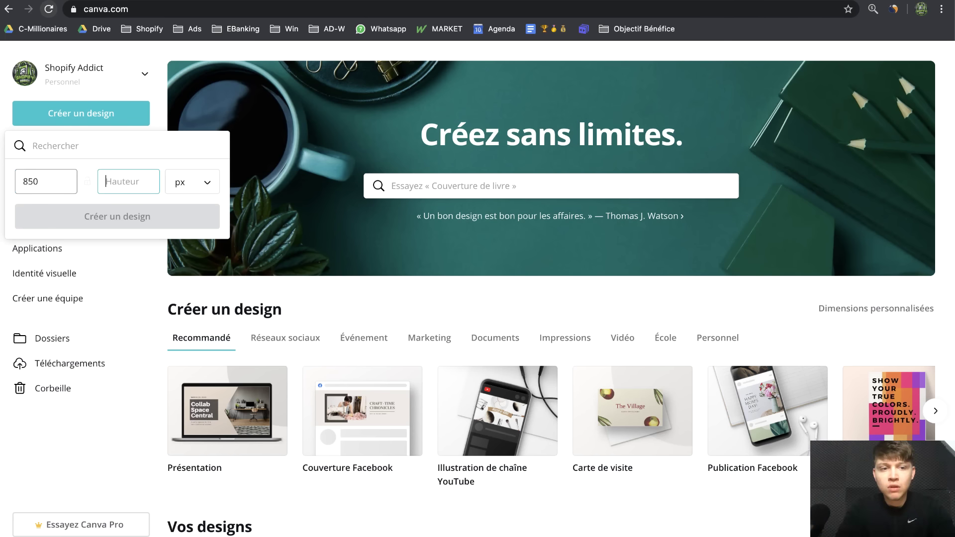
type("175")
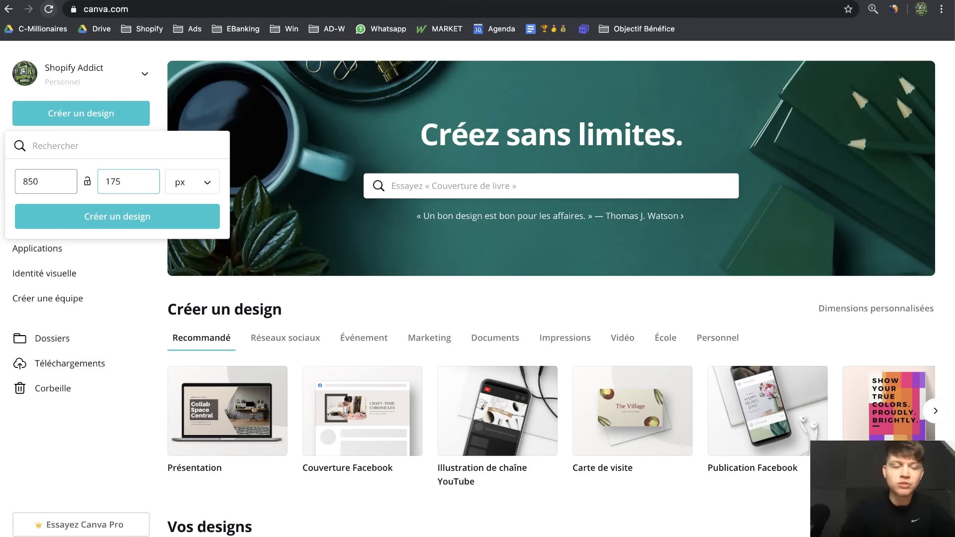
key("Return")
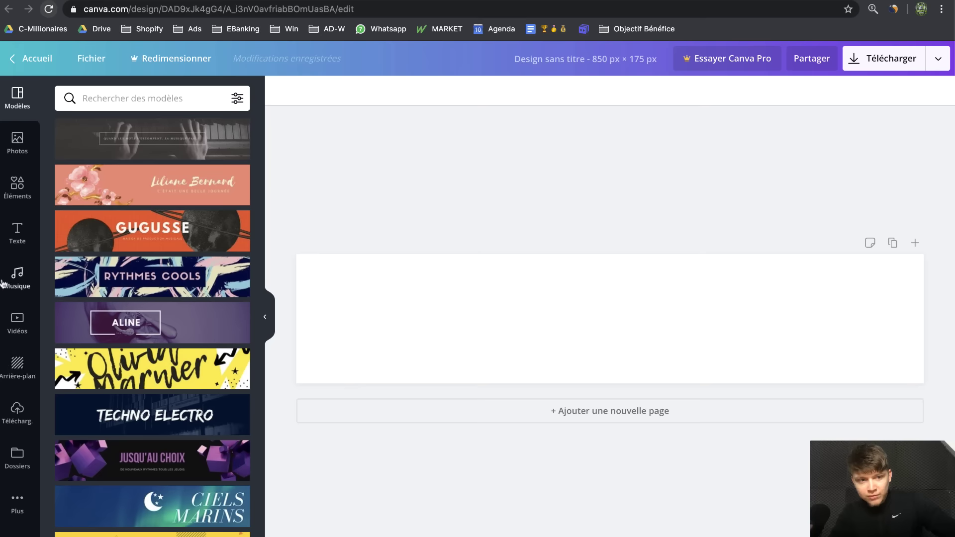
Add a title text box to the banner, enlarge it and centre it
left_click(3, 241)
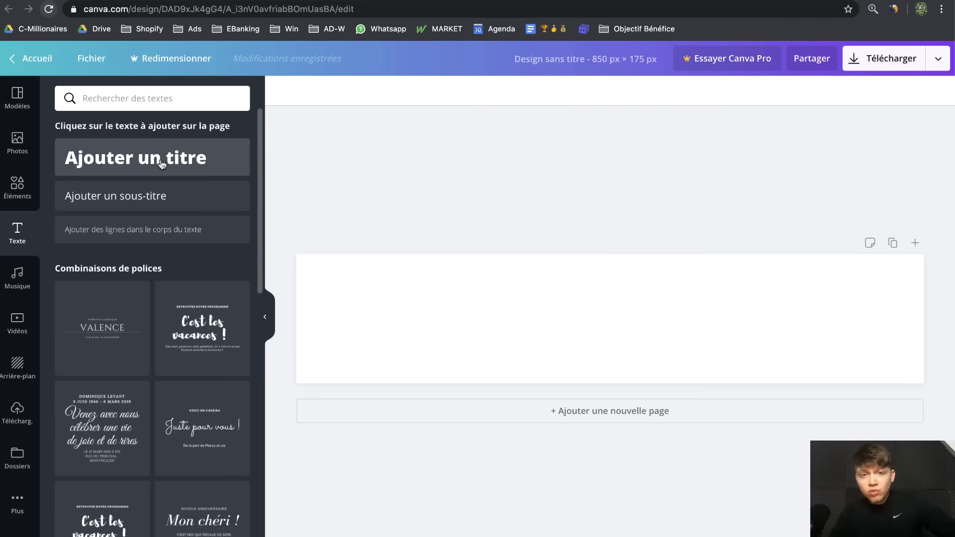
left_click(164, 164)
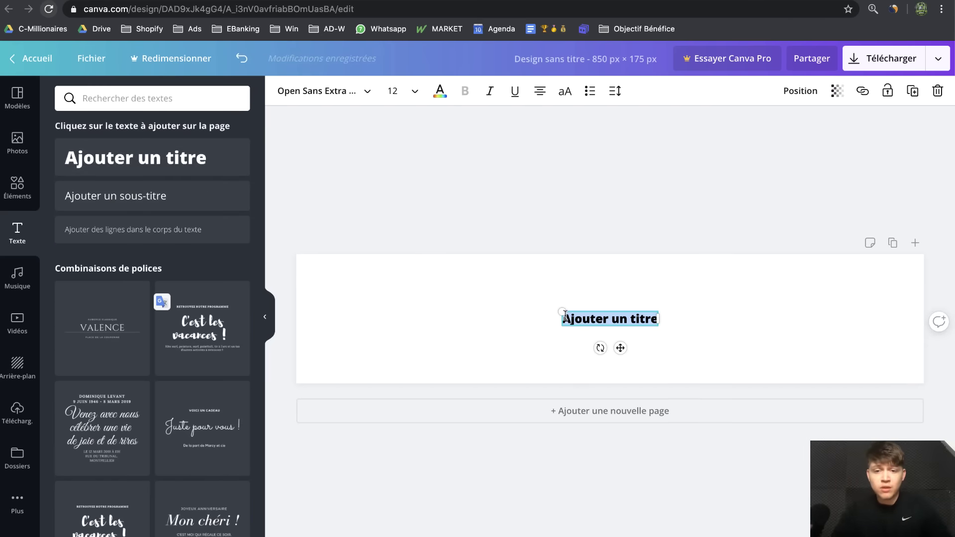
left_click_drag(562, 312, 322, 277)
left_click_drag(507, 282, 608, 318)
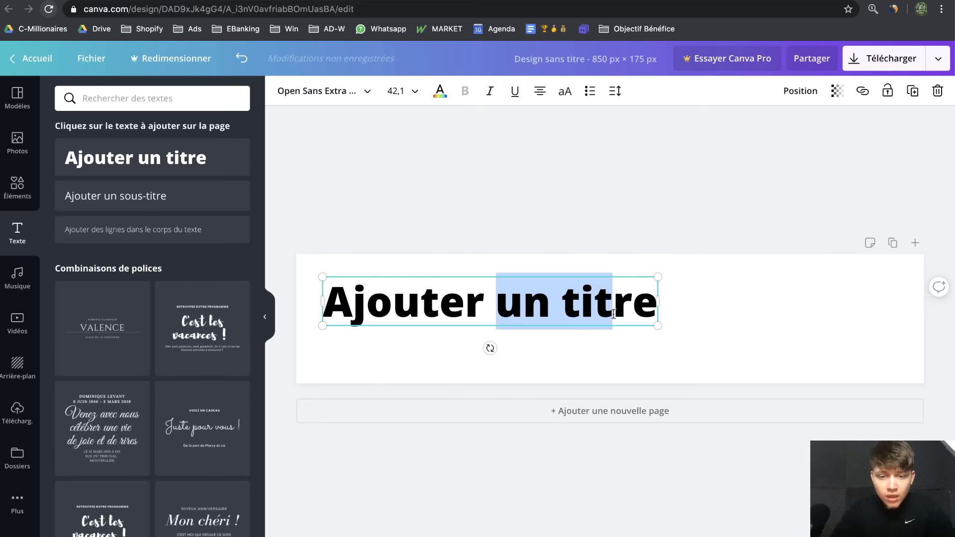
left_click_drag(500, 287, 616, 339)
left_click(537, 206)
left_click_drag(494, 281, 613, 295)
left_click(581, 321)
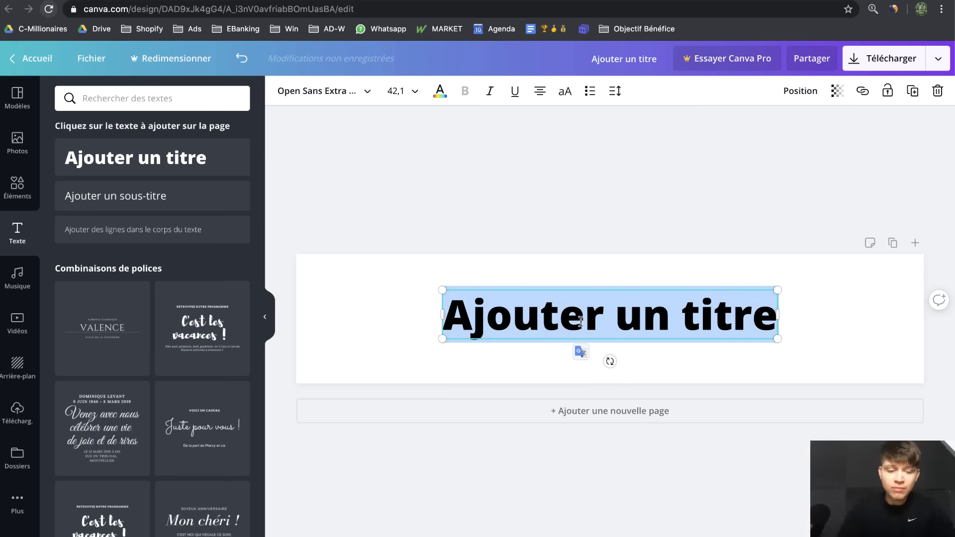
Type 'SKIN FRANCE' as the title and set the word FRANCE in italics
type("SKIN FRANCE")
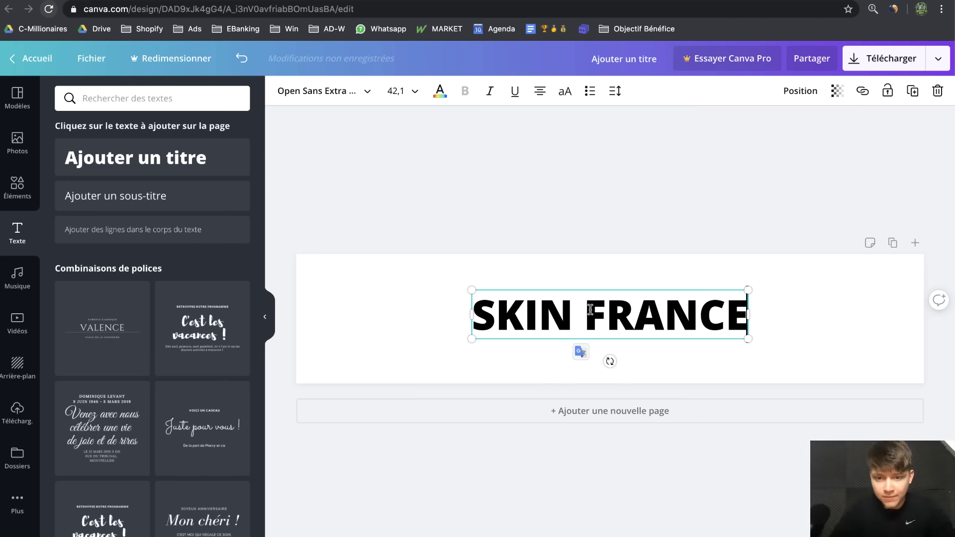
left_click_drag(585, 314, 748, 315)
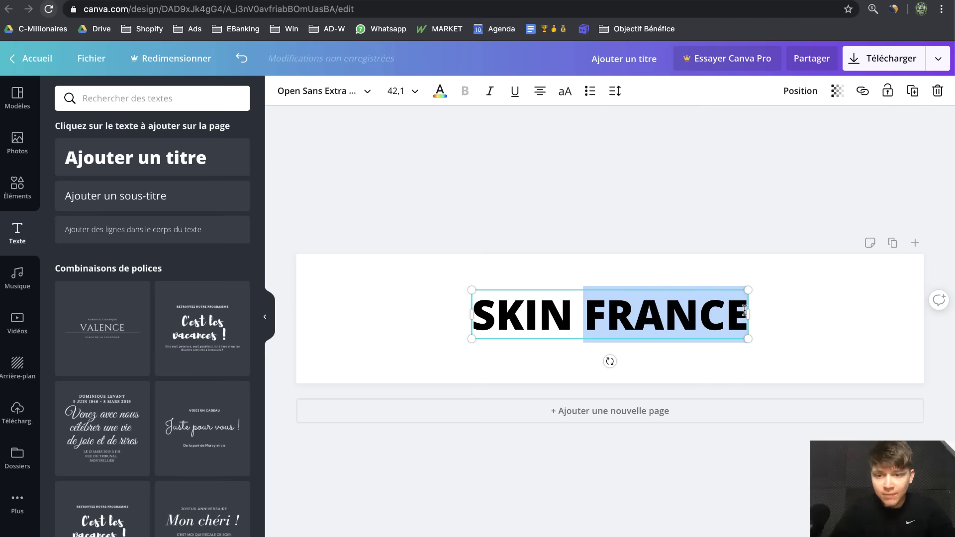
left_click(490, 91)
left_click(602, 195)
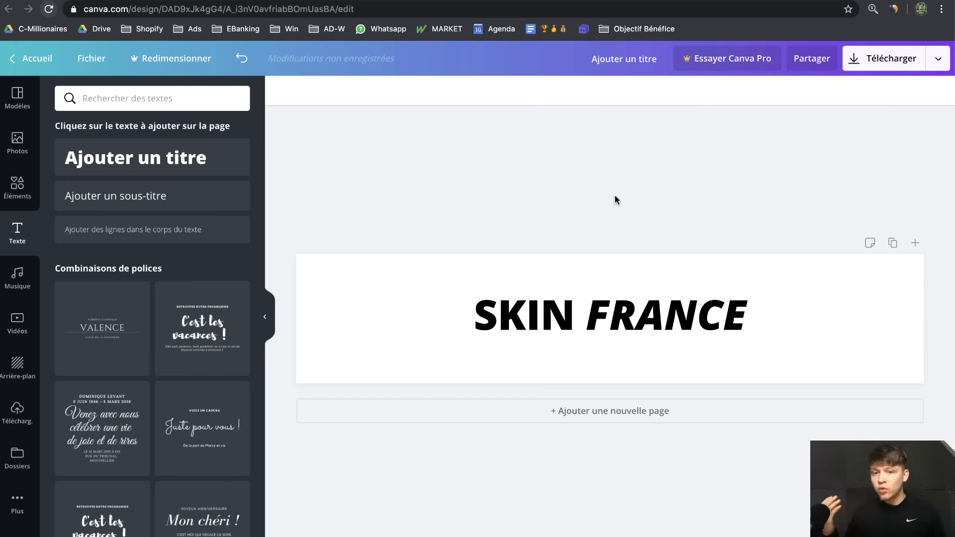
Enlarge the SKIN FRANCE title to about 78.4 and shift it slightly right
left_click(556, 328)
left_click_drag(472, 340, 334, 396)
left_click_drag(744, 291, 827, 257)
left_click_drag(629, 311, 659, 309)
Try red and dark blue on the title, ending with all-black SKIN FRANCE text
left_click(440, 92)
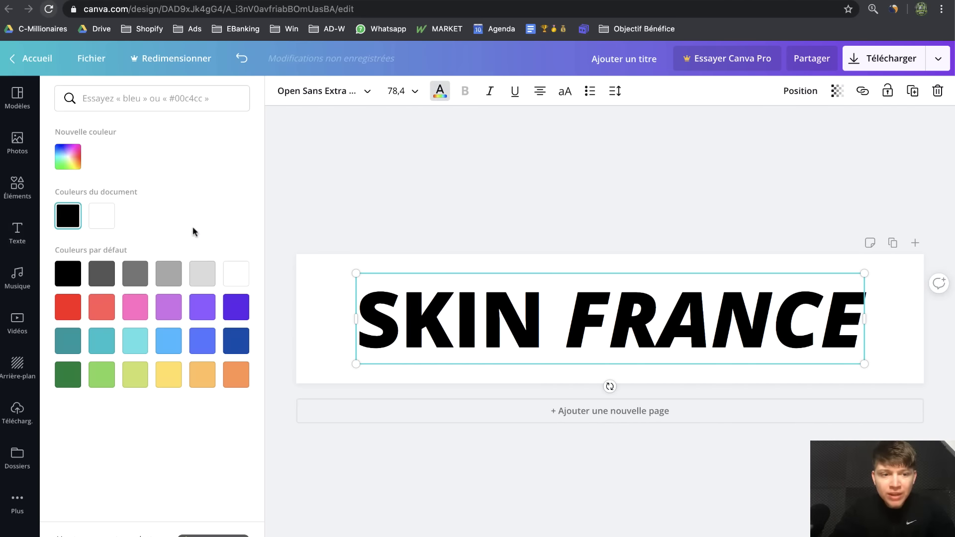
left_click(71, 311)
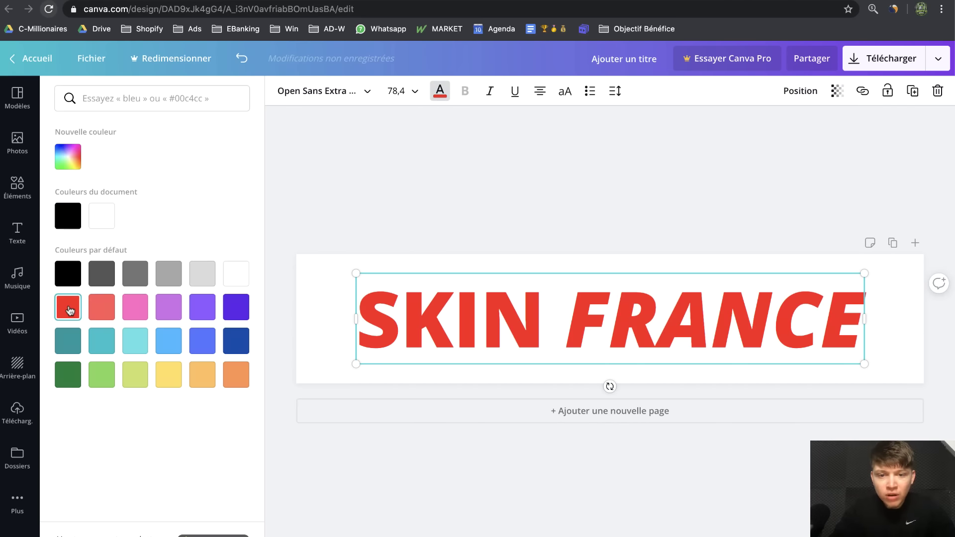
left_click(68, 273)
left_click(586, 317)
left_click_drag(586, 318, 846, 326)
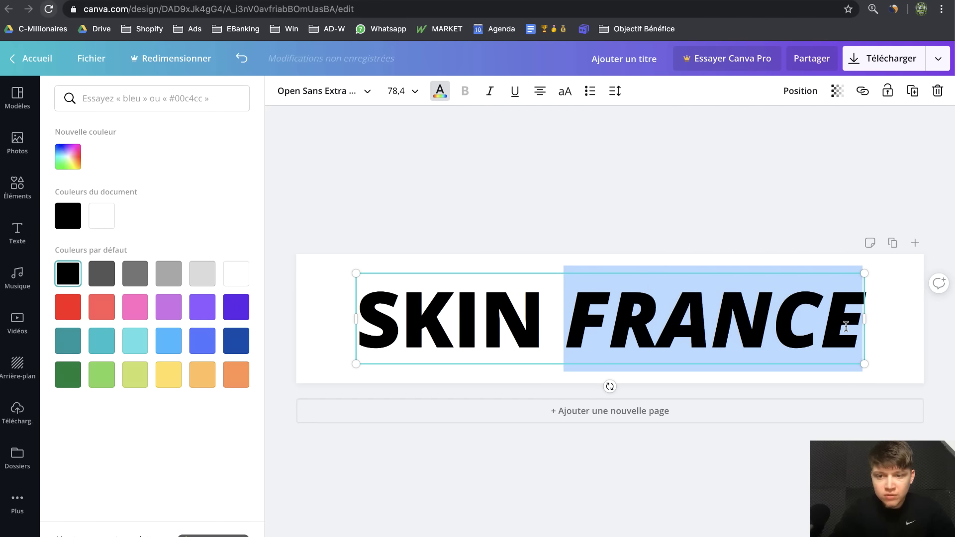
left_click(234, 341)
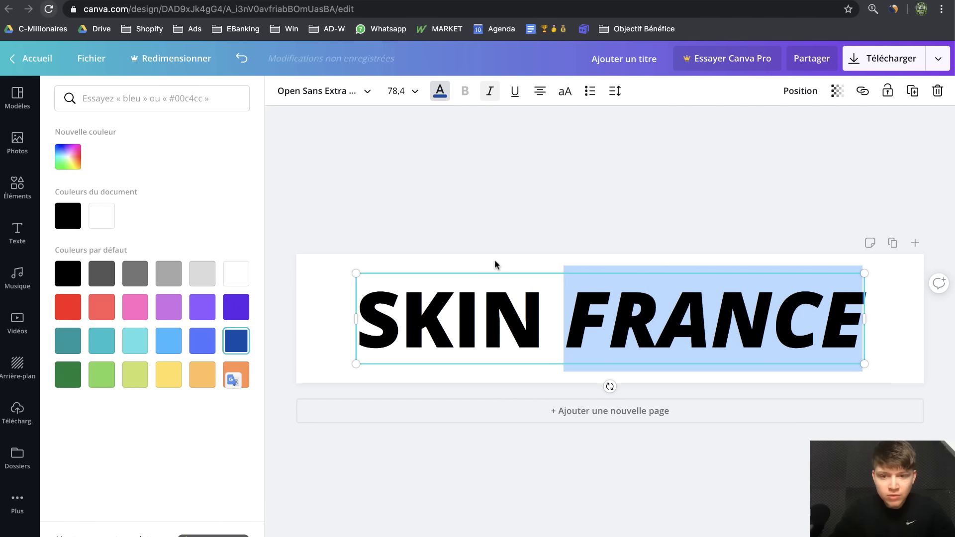
left_click(529, 140)
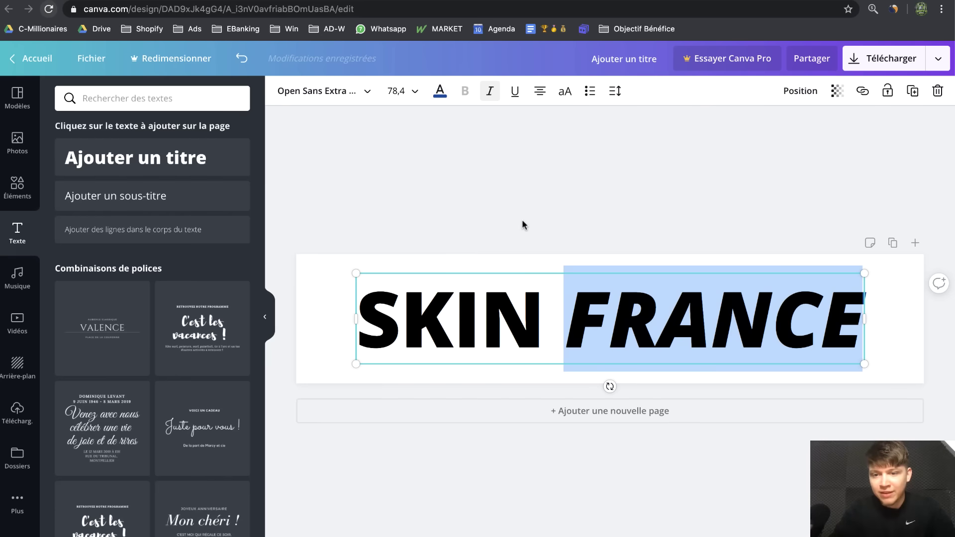
left_click(610, 341)
left_click(564, 318)
left_click_drag(564, 319, 863, 318)
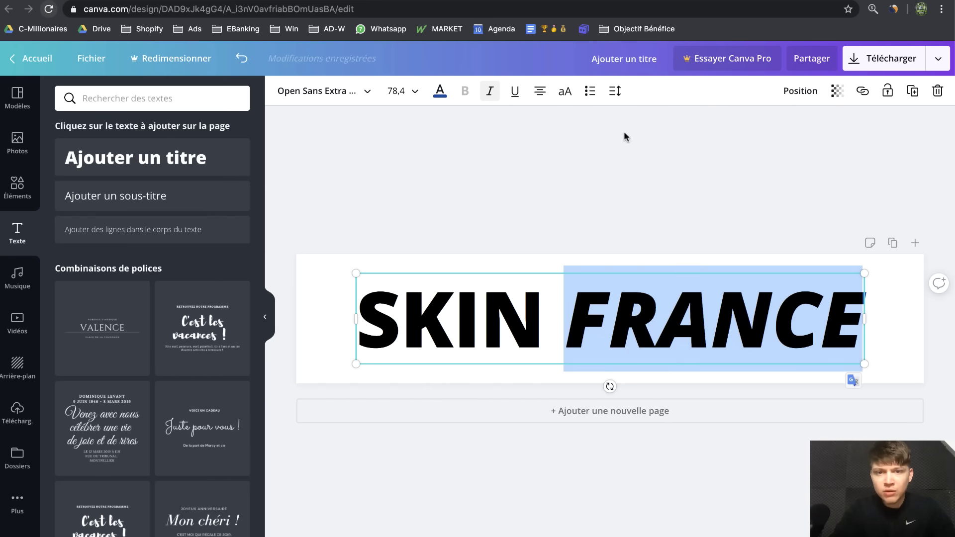
left_click(440, 91)
left_click(71, 217)
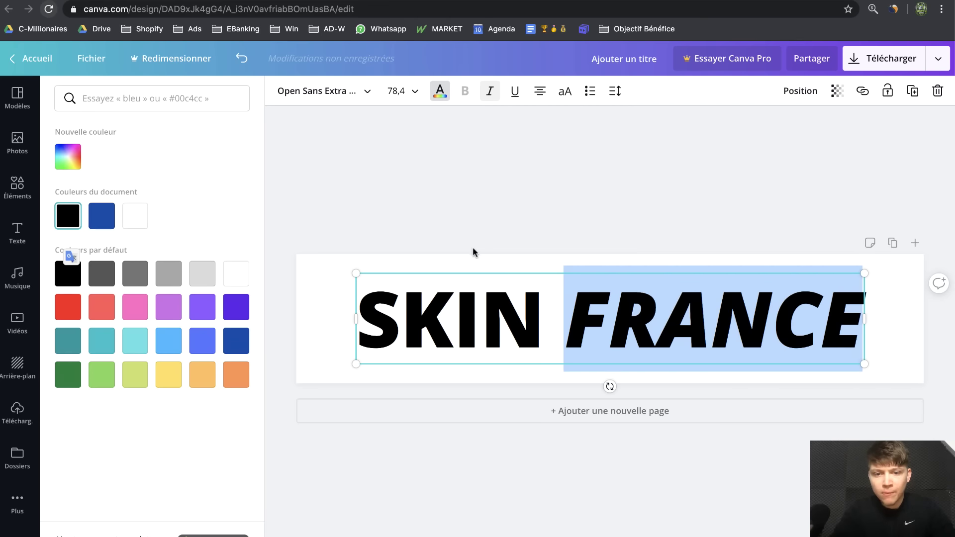
left_click(619, 232)
Change the SKIN FRANCE title font to Antonio Bold
left_click(548, 330)
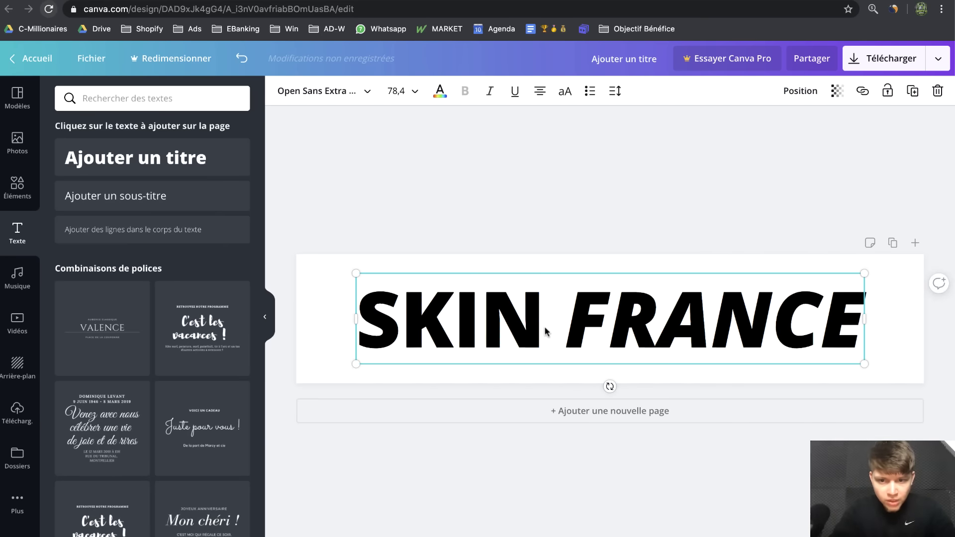
left_click(312, 96)
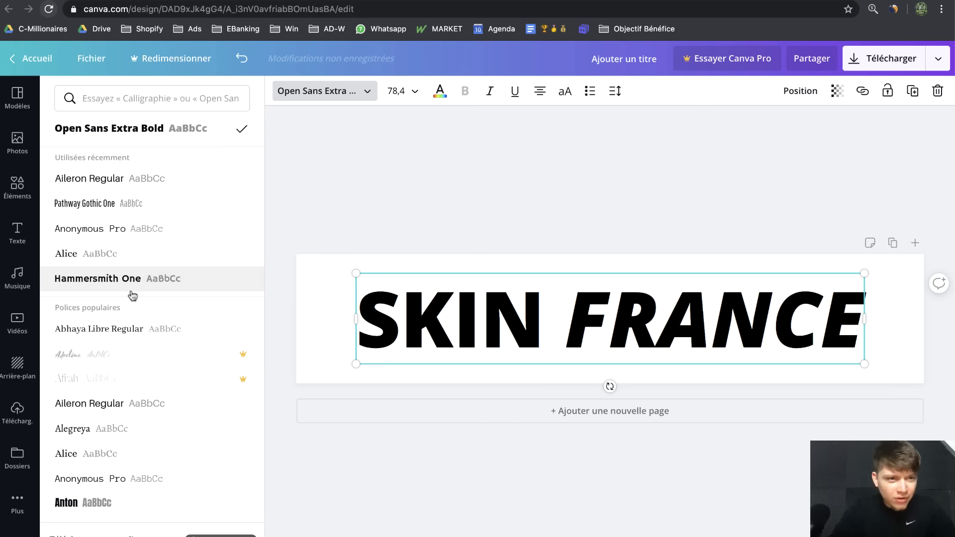
scroll(118, 341, "down", 4)
scroll(117, 344, "down", 15)
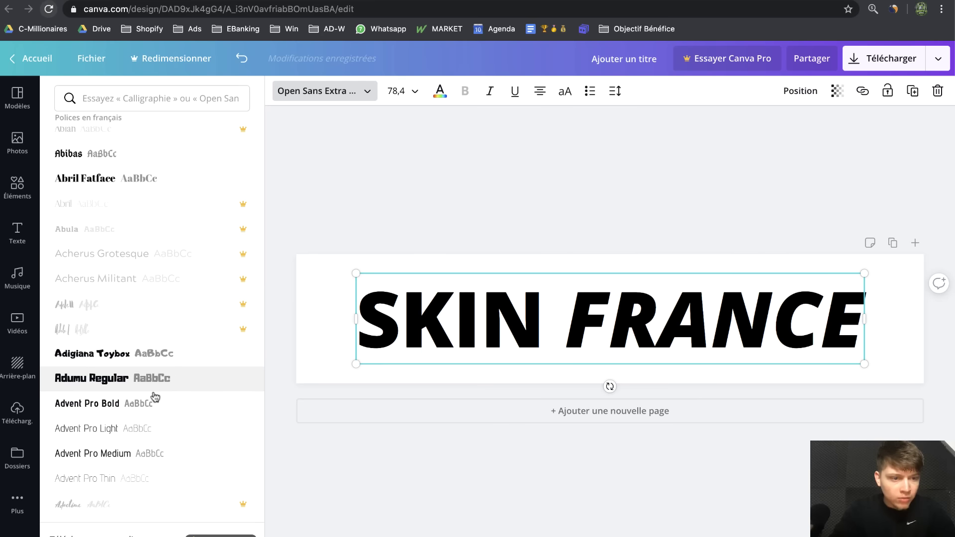
left_click(151, 398)
scroll(177, 385, "down", 4)
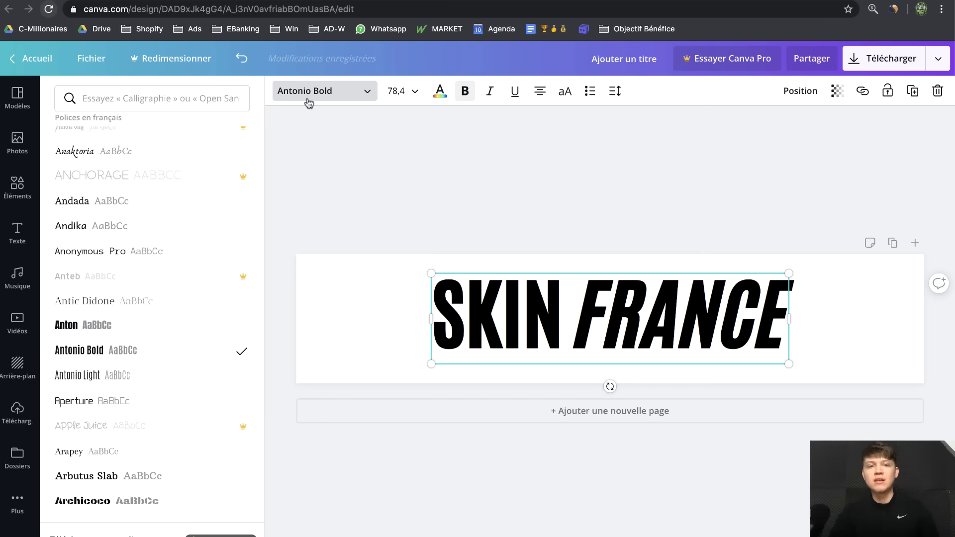
left_click(336, 99)
Remove the bold from the title and the italics from FRANCE so both words match
triple_click(511, 311)
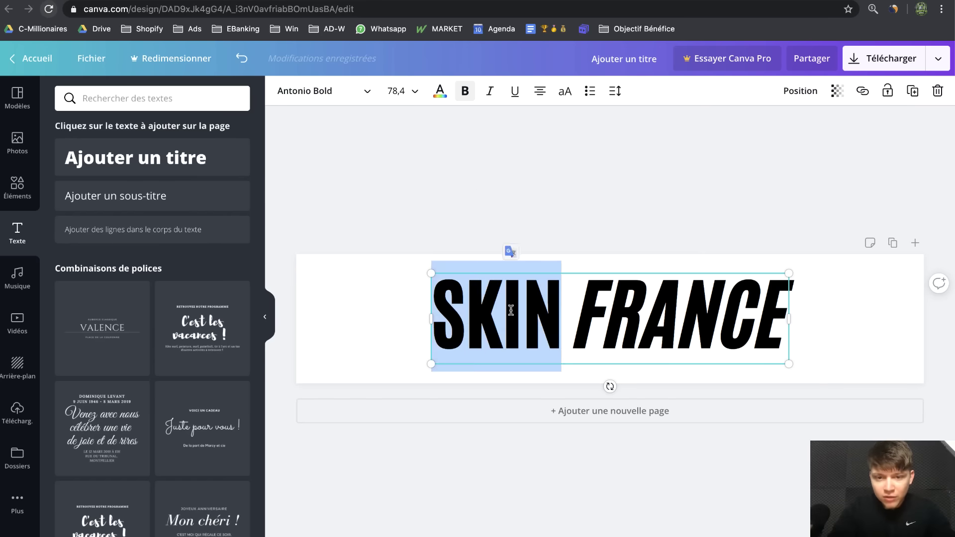
left_click(553, 332)
triple_click(553, 332)
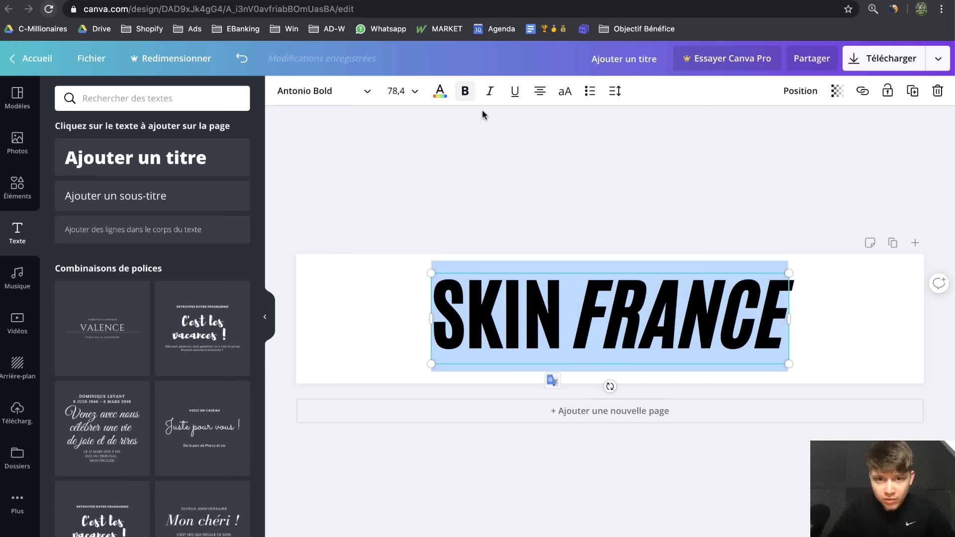
left_click(465, 92)
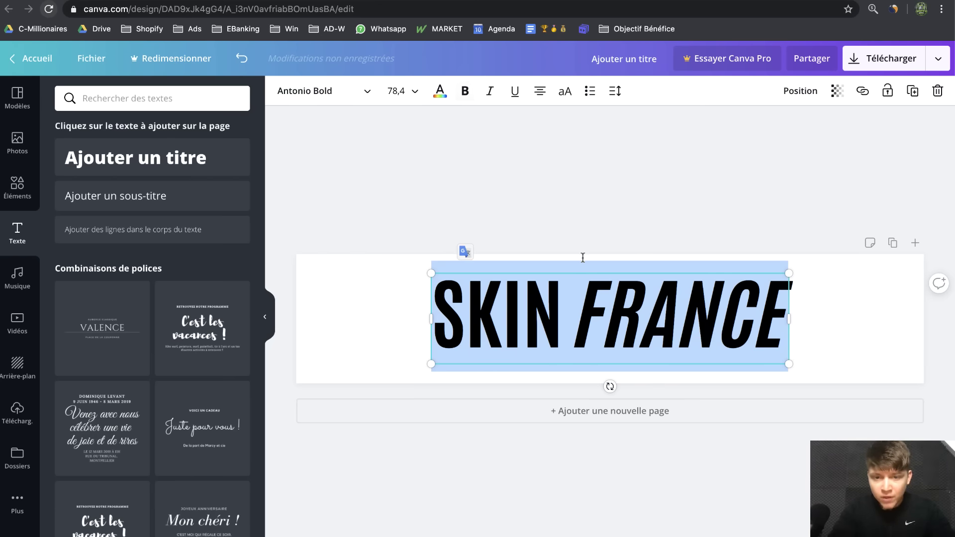
left_click(578, 309)
left_click_drag(580, 310, 780, 323)
left_click(759, 323)
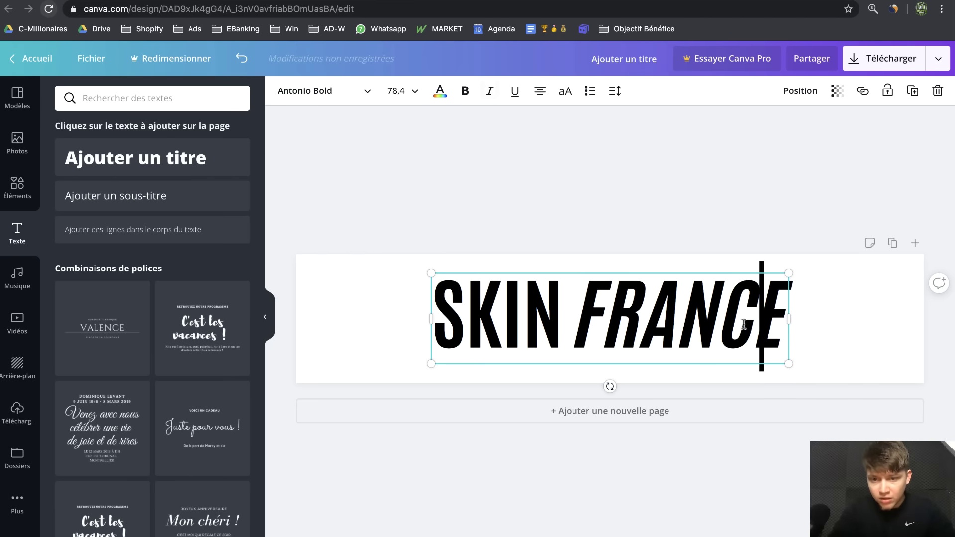
left_click_drag(574, 318, 785, 319)
key("super+i")
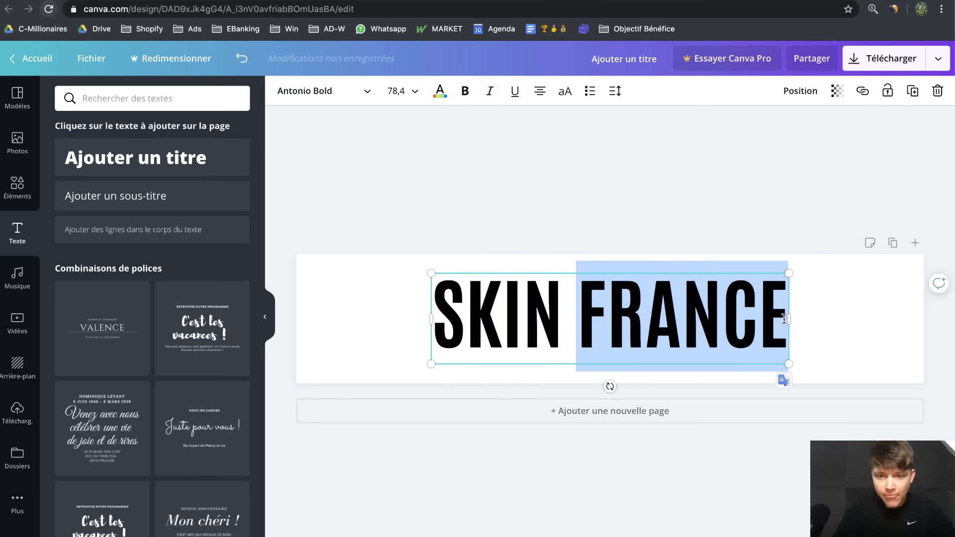
left_click(465, 92)
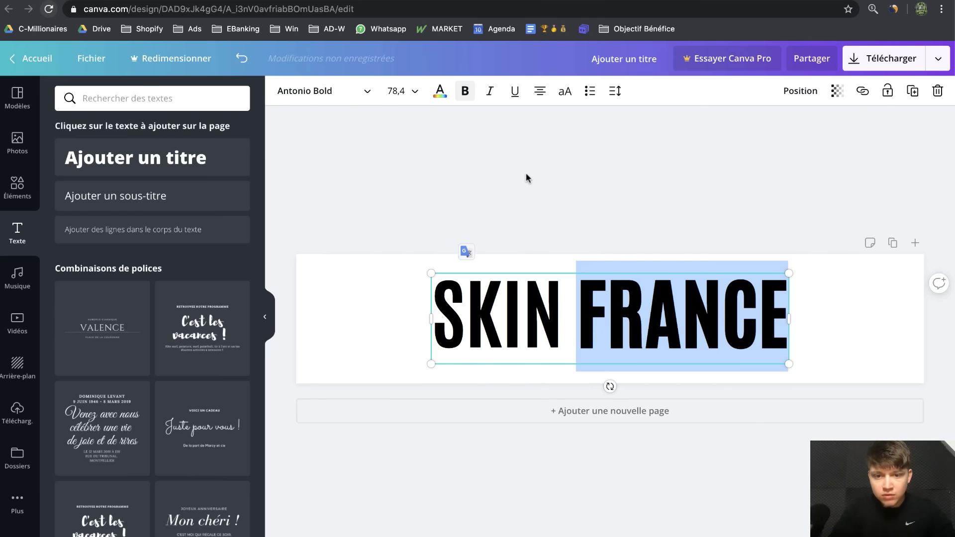
key("super+b")
left_click(575, 311)
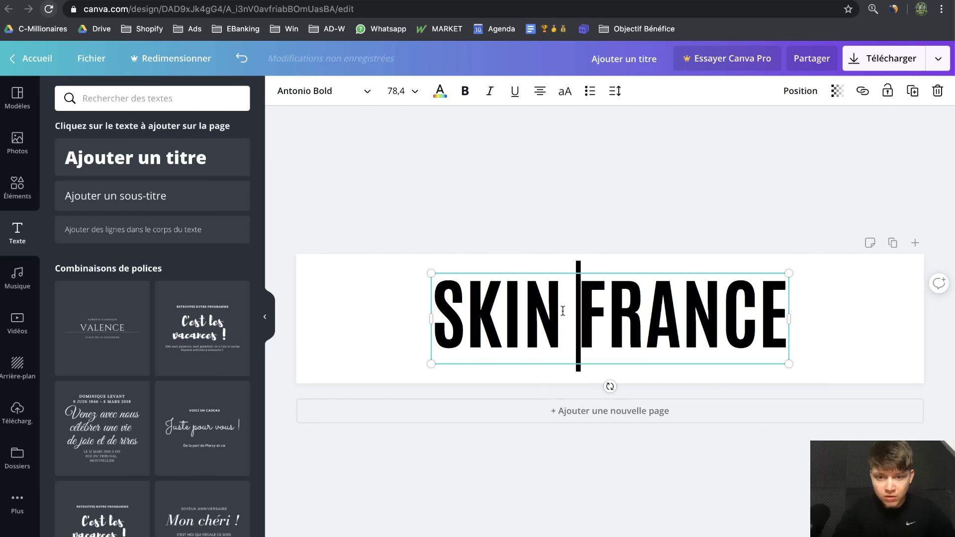
left_click_drag(563, 311, 426, 310)
left_click(568, 316)
left_click_drag(562, 313, 439, 320)
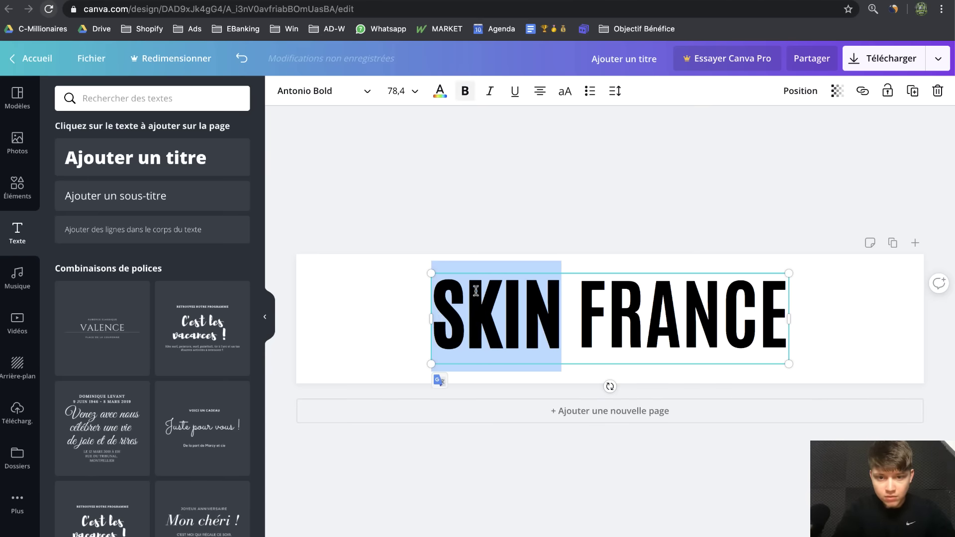
left_click(532, 184)
Reposition the SKIN FRANCE title toward the centre of the banner
left_click(563, 314)
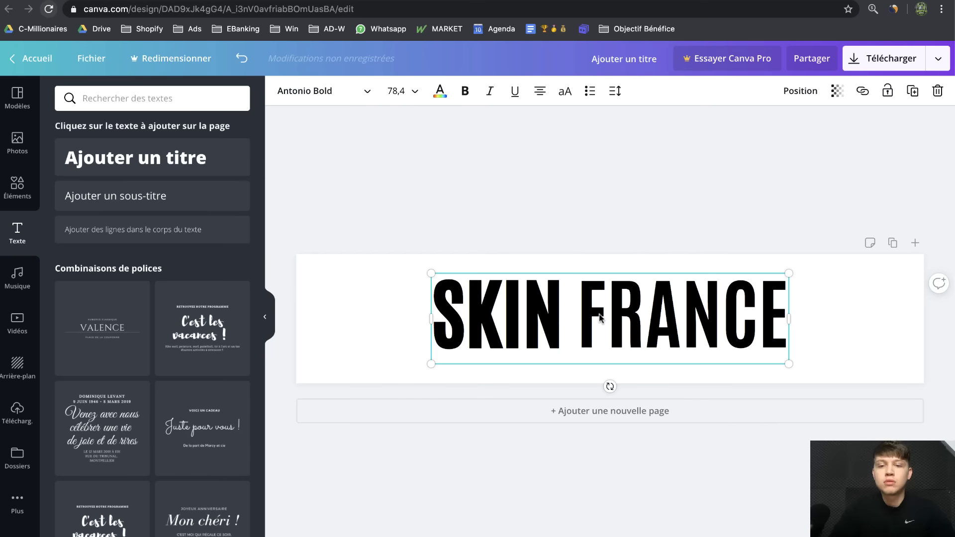
left_click(564, 314)
left_click(636, 261)
left_click_drag(621, 314, 570, 328)
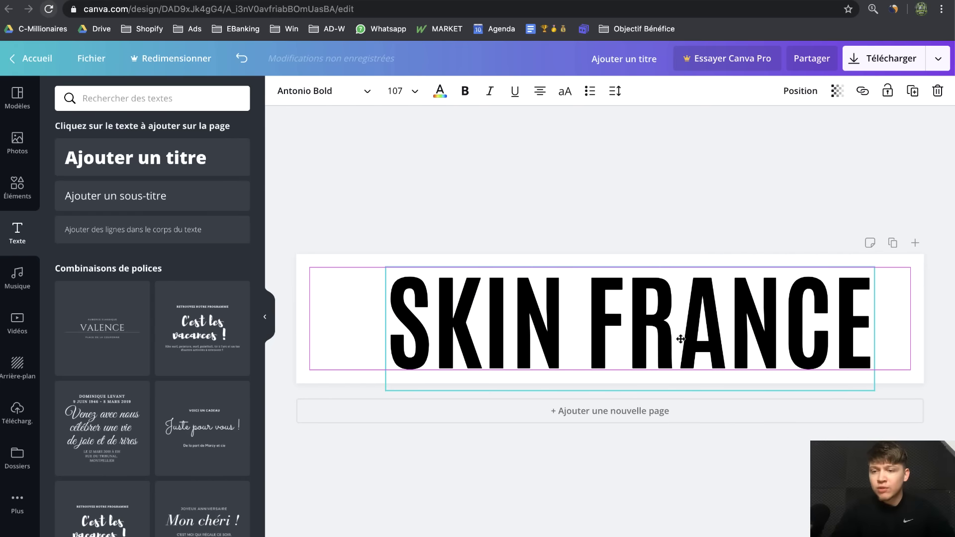
left_click_drag(681, 337, 713, 330)
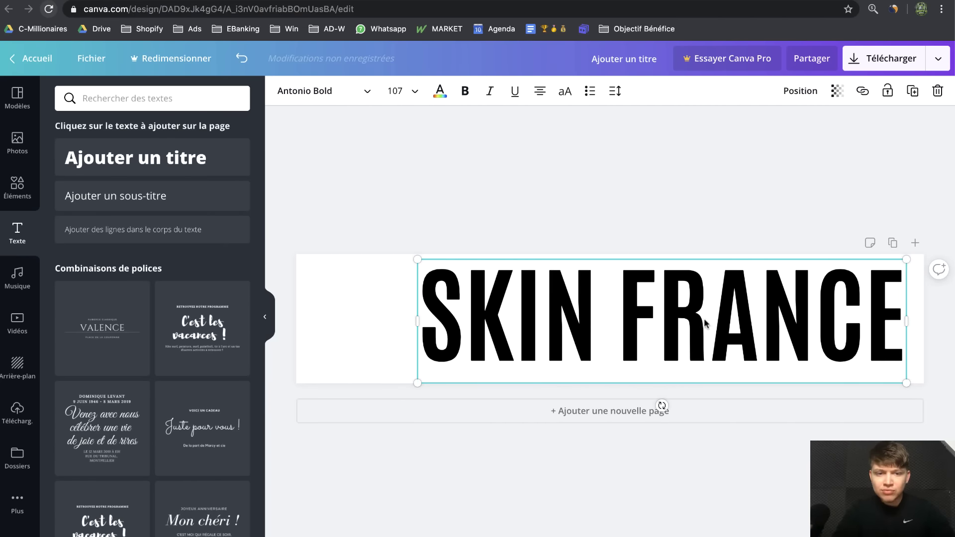
left_click(17, 201)
Search elements for 'BEAUTé' and place an enlarged lotus icon left of SKIN FRANCE
left_click(149, 98)
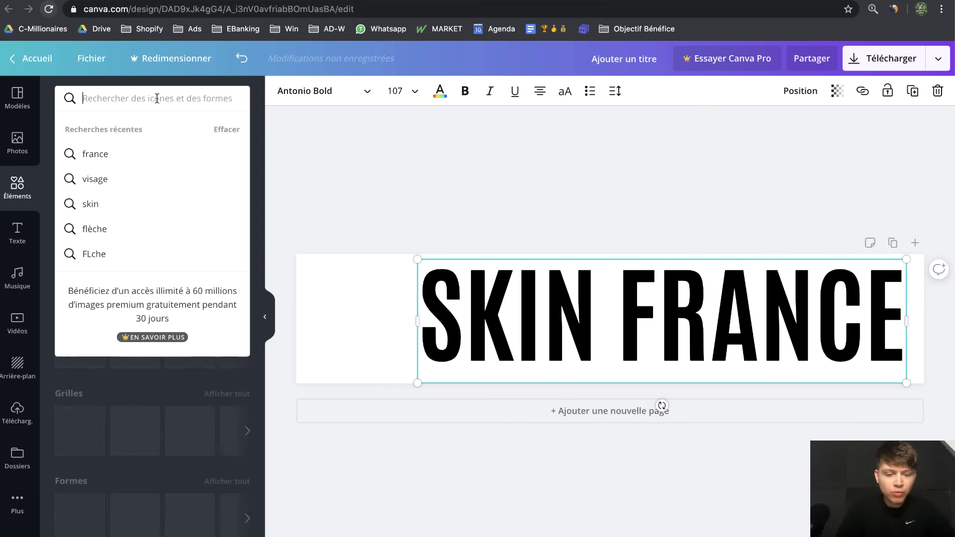
type("BEAUTé")
key("Return")
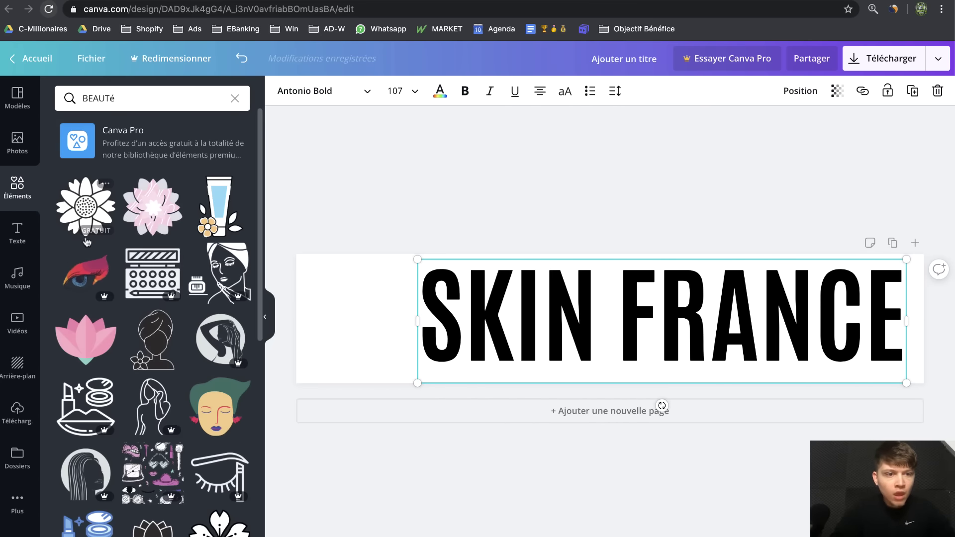
scroll(139, 387, "down", 7)
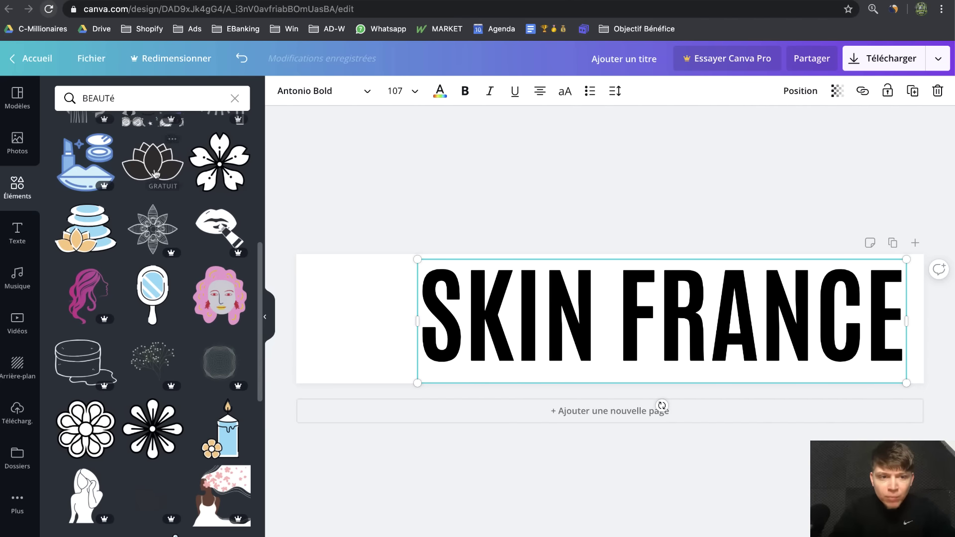
left_click_drag(153, 162, 357, 350)
left_click_drag(316, 312, 259, 275)
Position the lotus icon beside the text and colour it black
left_click_drag(533, 297, 549, 300)
left_click_drag(324, 332, 362, 331)
left_click(283, 91)
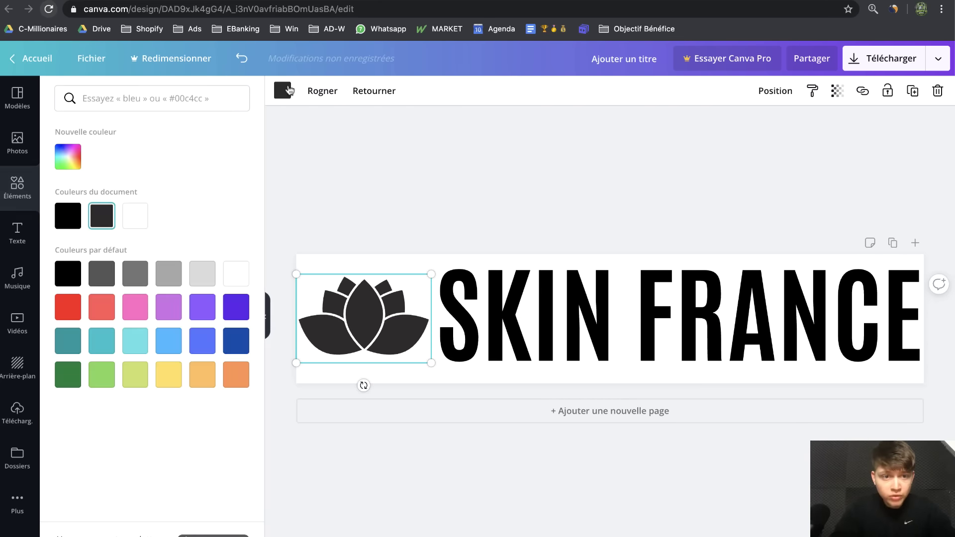
left_click(66, 217)
left_click(383, 215)
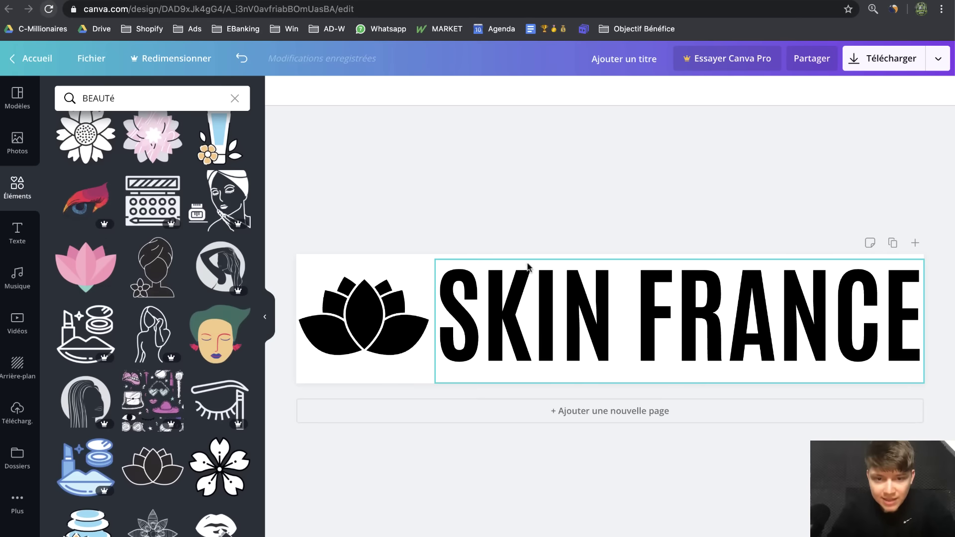
Nudge the lotus into alignment, try dark blue, then set it back to black
scroll(186, 209, "up", 2)
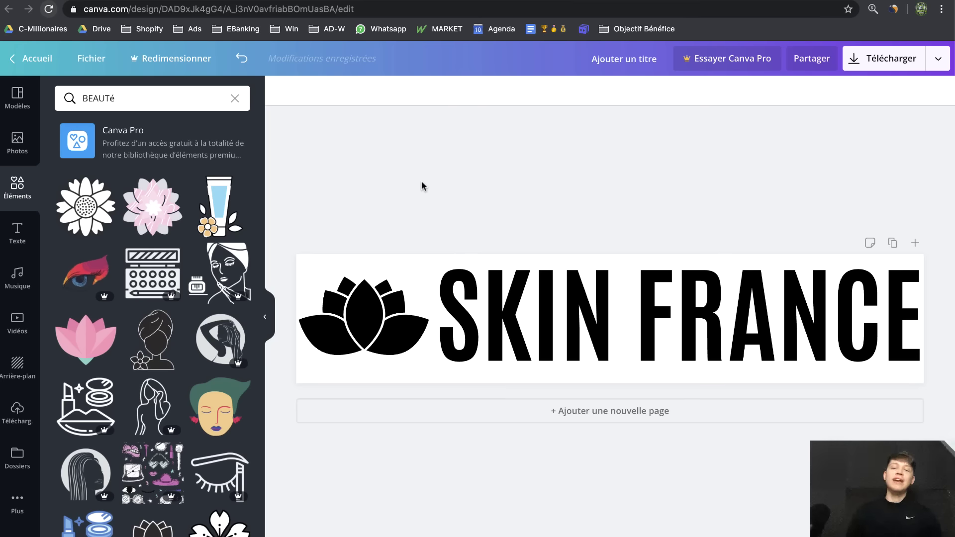
left_click(376, 337)
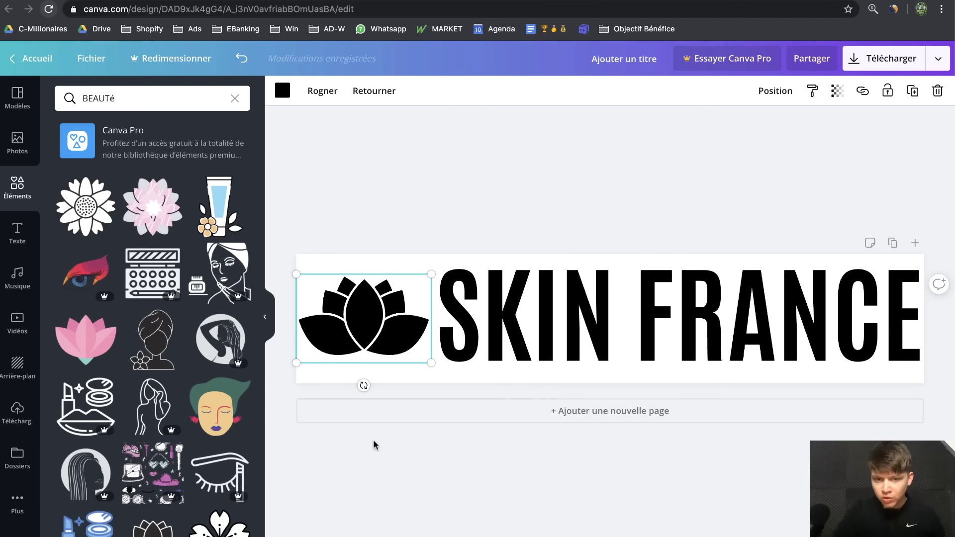
left_click(573, 158)
left_click(512, 311)
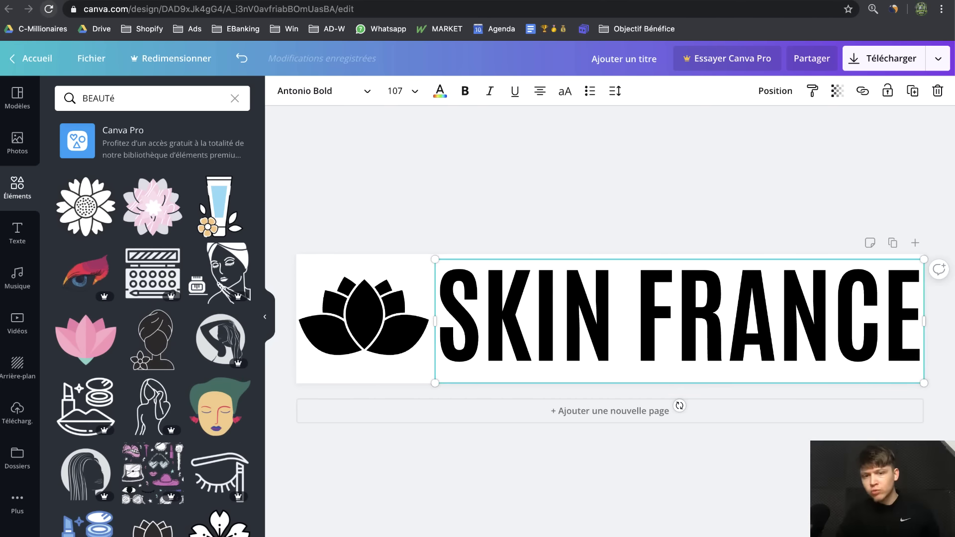
left_click(606, 217)
left_click_drag(368, 305, 372, 308)
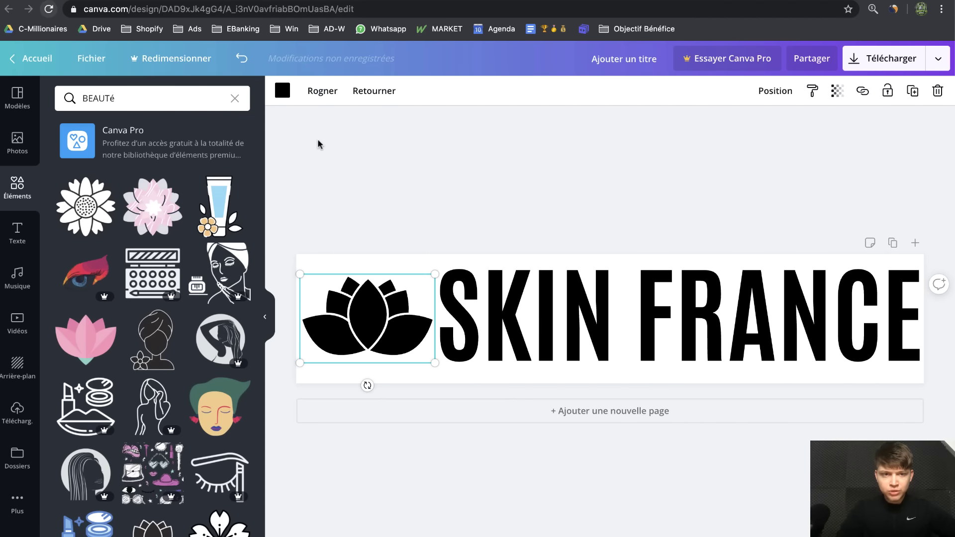
left_click(283, 99)
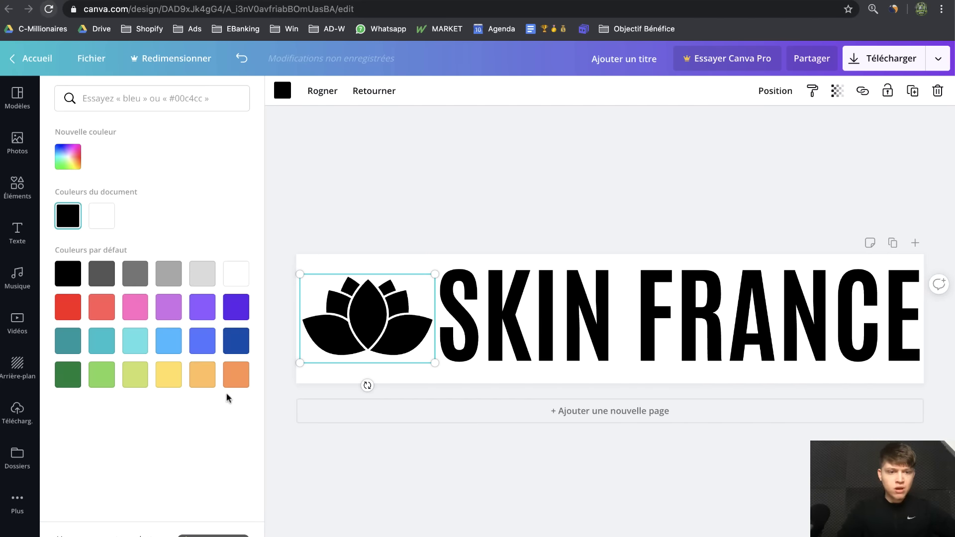
left_click(237, 343)
left_click(443, 208)
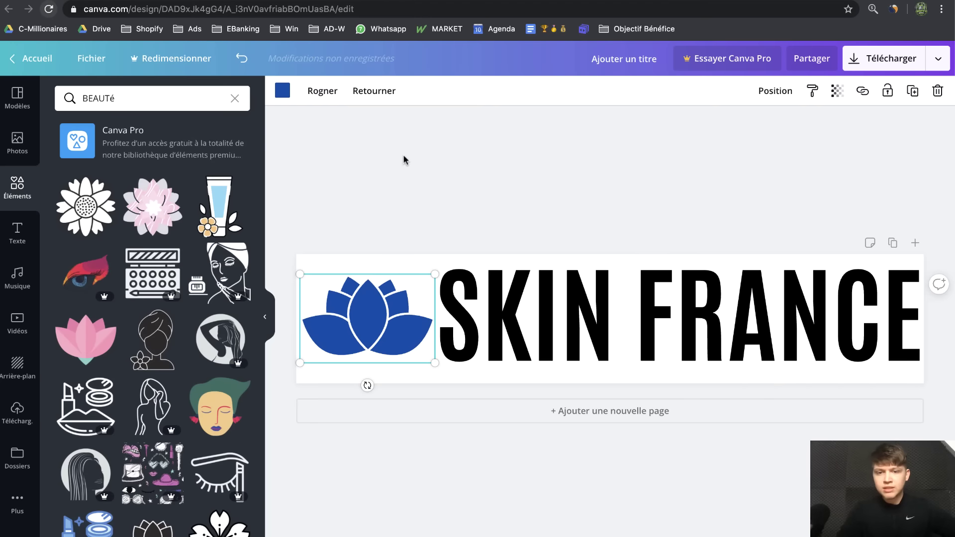
left_click(283, 93)
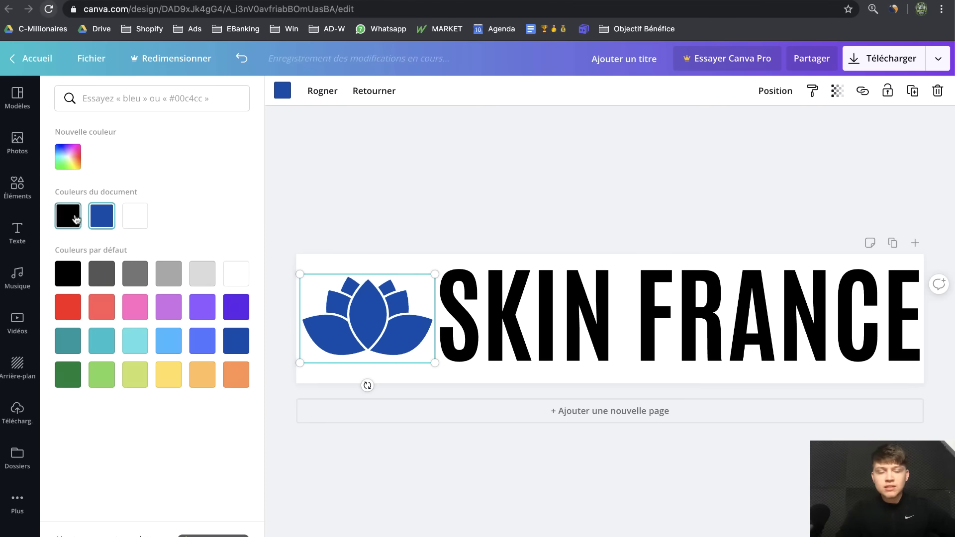
left_click(68, 215)
left_click(459, 223)
left_click(710, 146)
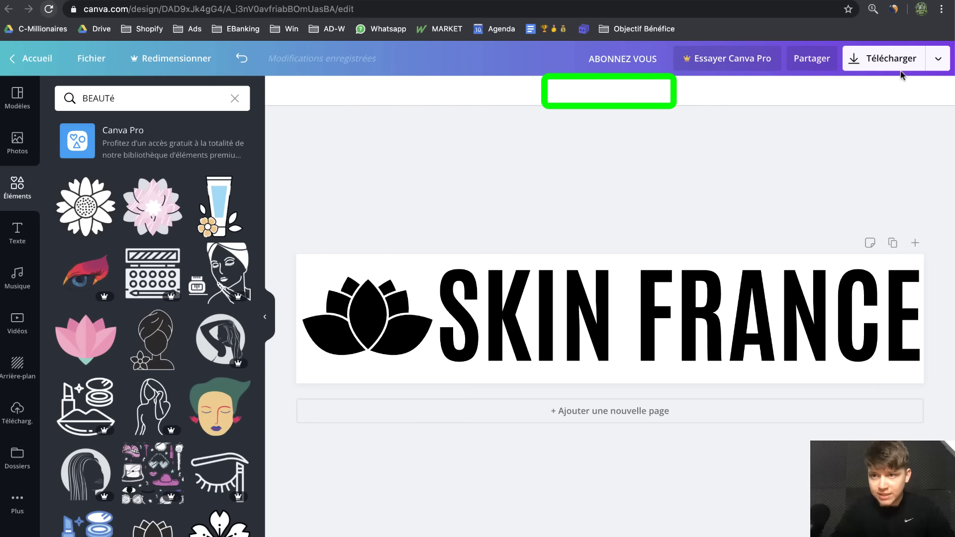
Export the banner as a PNG and drag the file into the Shopify theme editor's logo slot
left_click(891, 59)
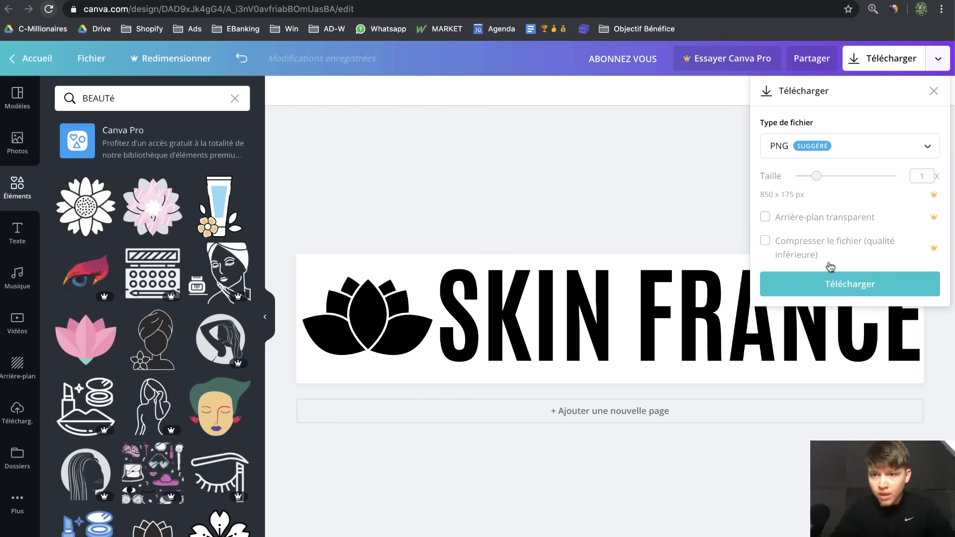
left_click(872, 293)
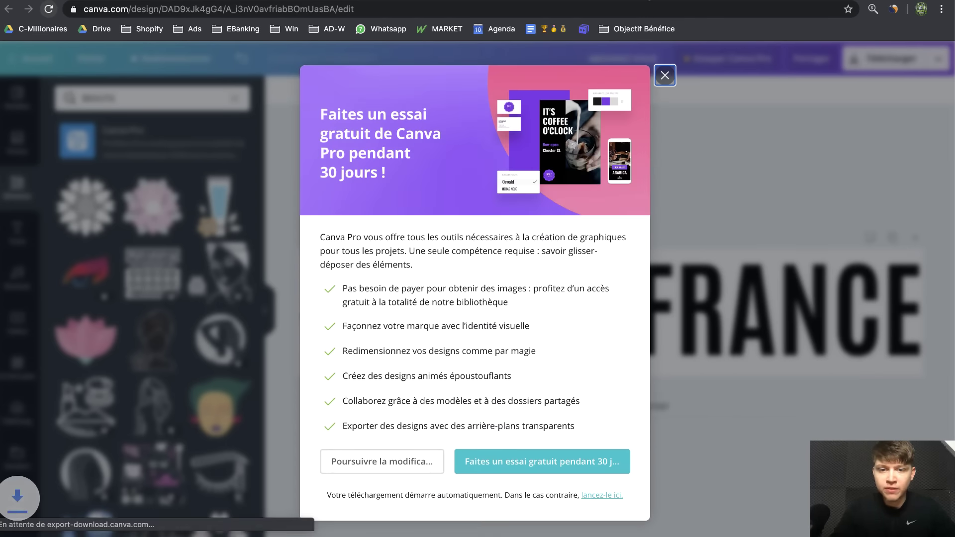
left_click(646, 1)
left_click_drag(70, 532, 53, 267)
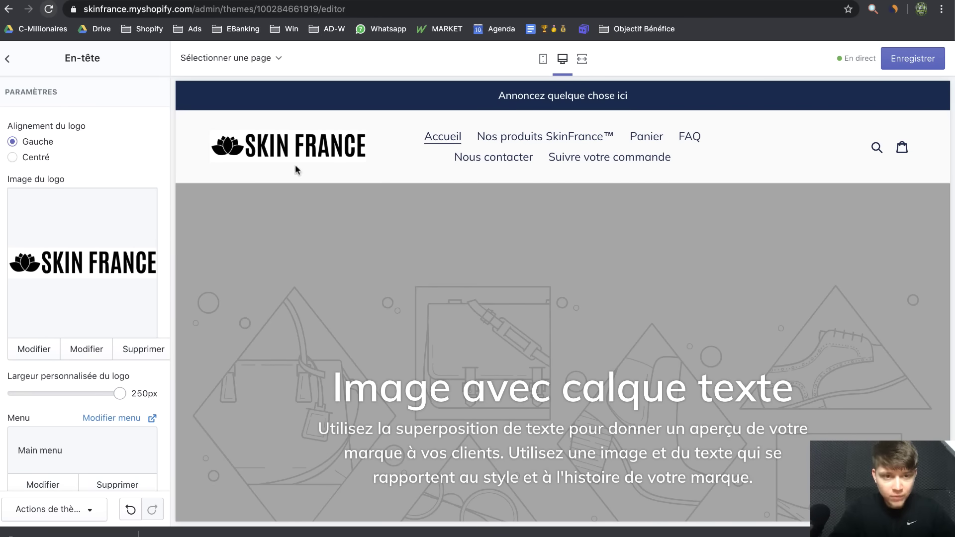
Check the new logo in the mobile and desktop previews, then save the theme
left_click(542, 59)
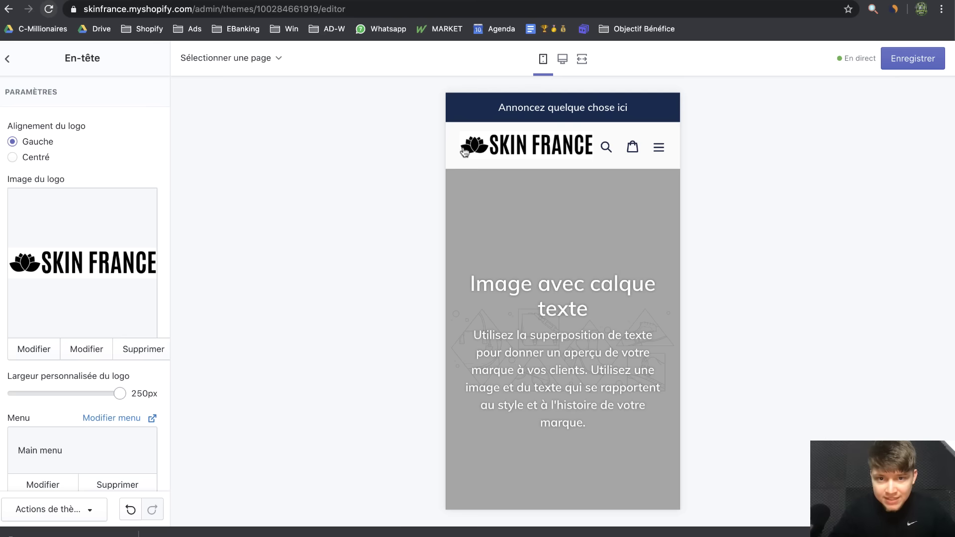
left_click(561, 60)
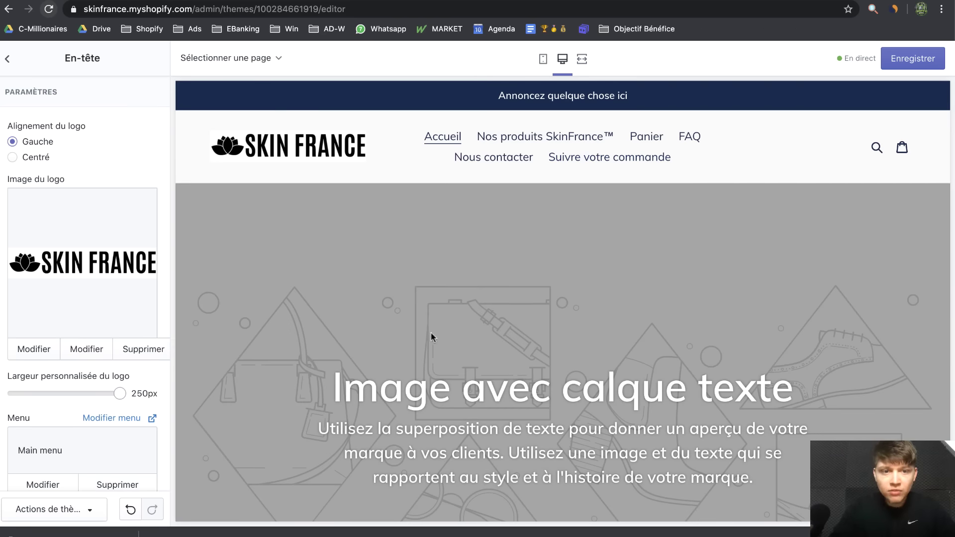
left_click(912, 61)
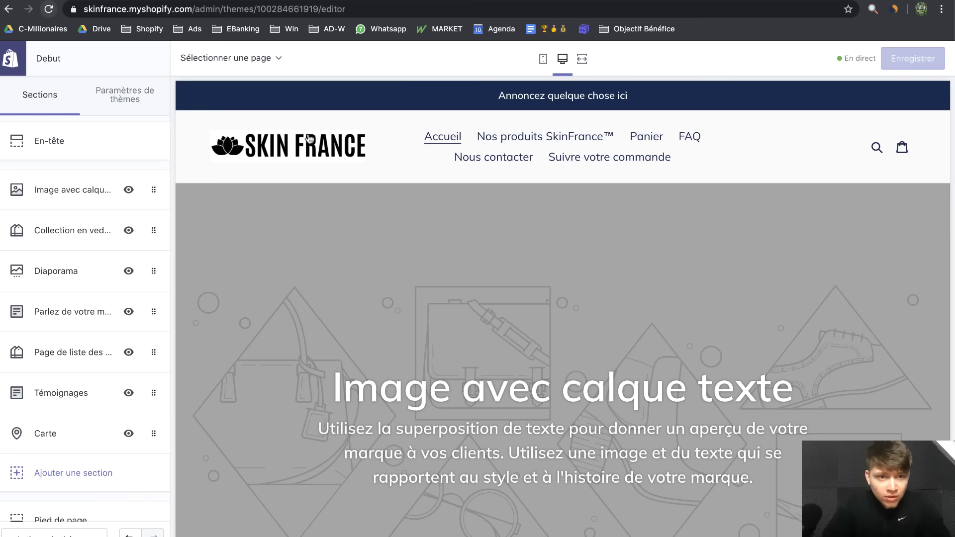
scroll(237, 157, "up", 5)
scroll(237, 157, "down", 5)
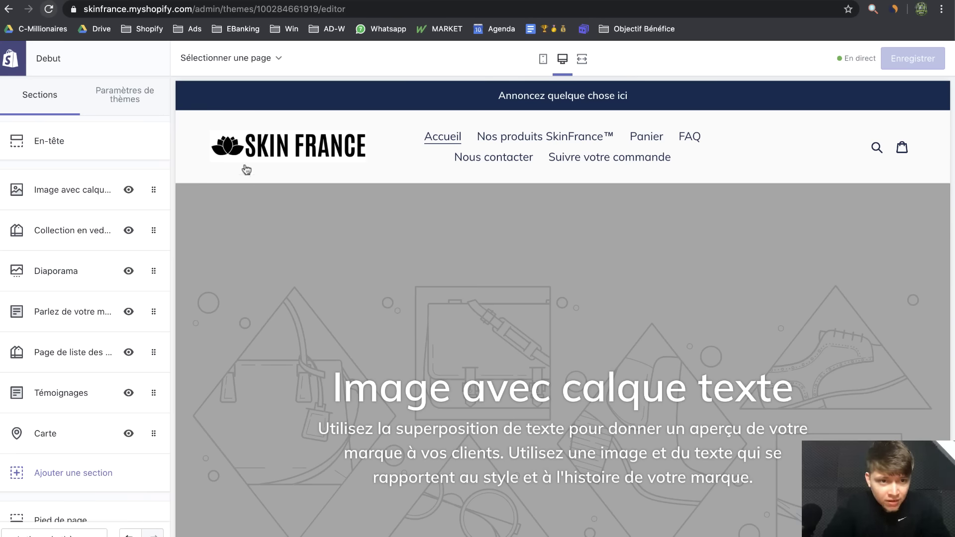
Change the theme's page background colour, set borders and lines to white, and save
left_click(138, 107)
left_click(102, 149)
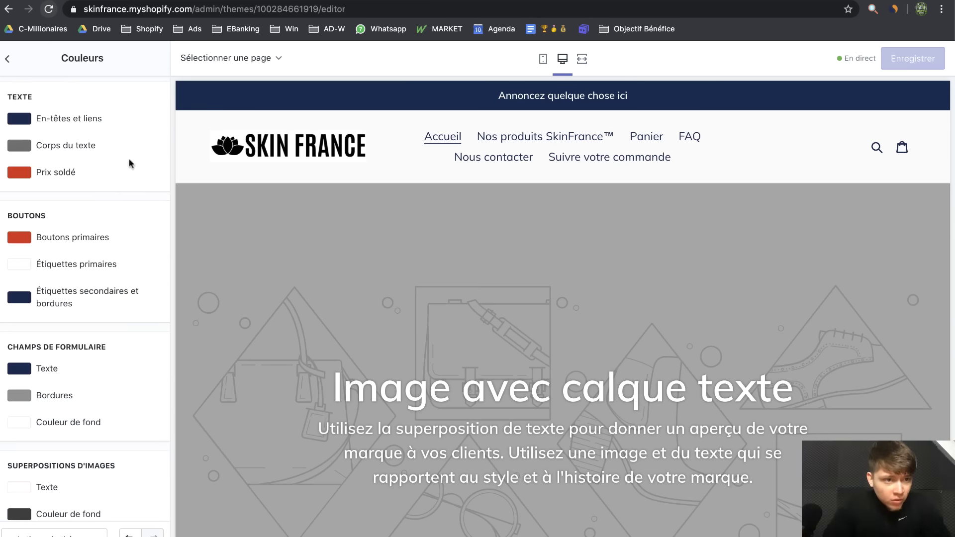
scroll(52, 262, "down", 5)
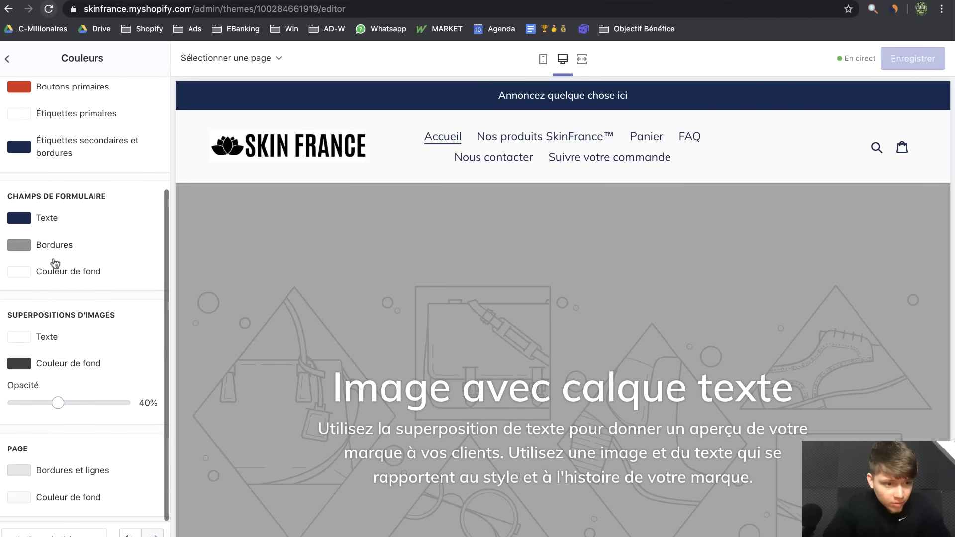
left_click(22, 497)
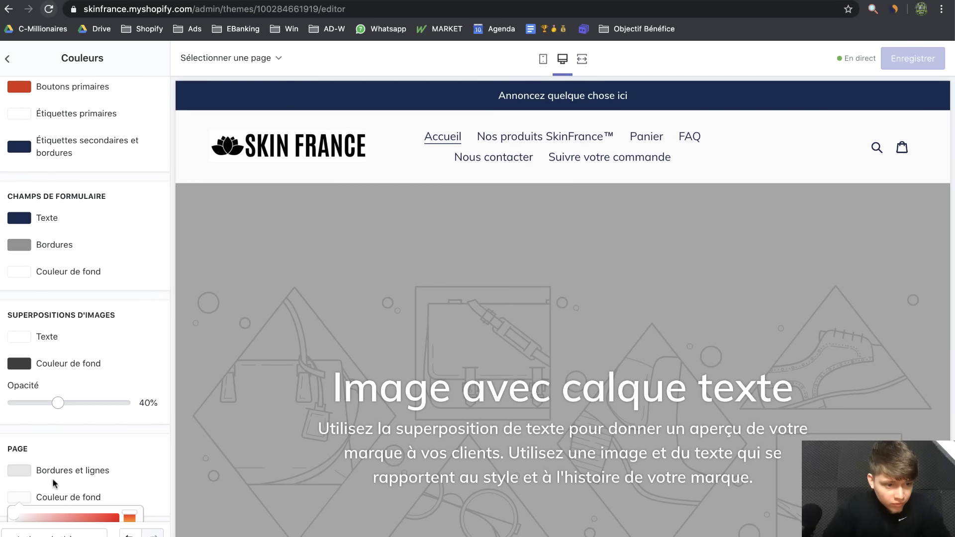
left_click(19, 468)
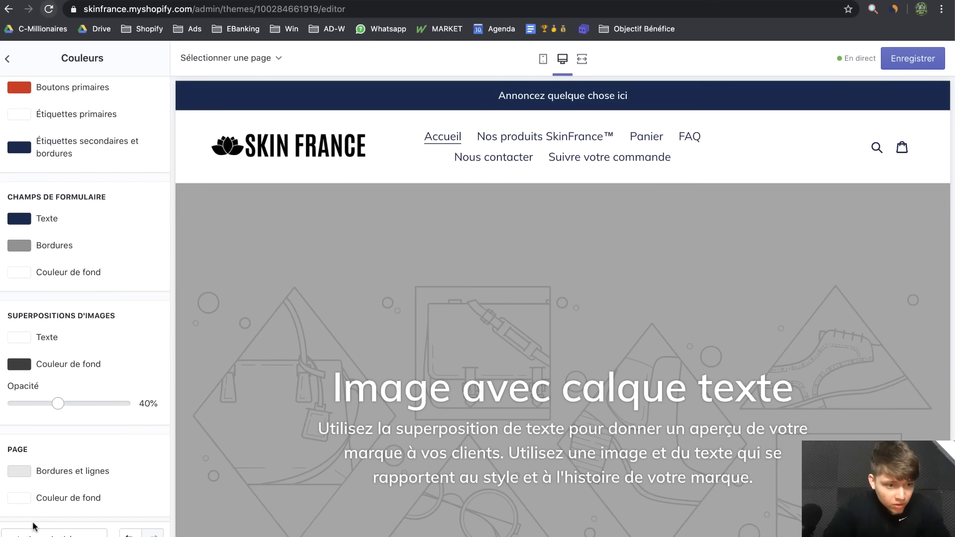
left_click(28, 475)
left_click_drag(33, 513, 2, 478)
left_click(186, 287)
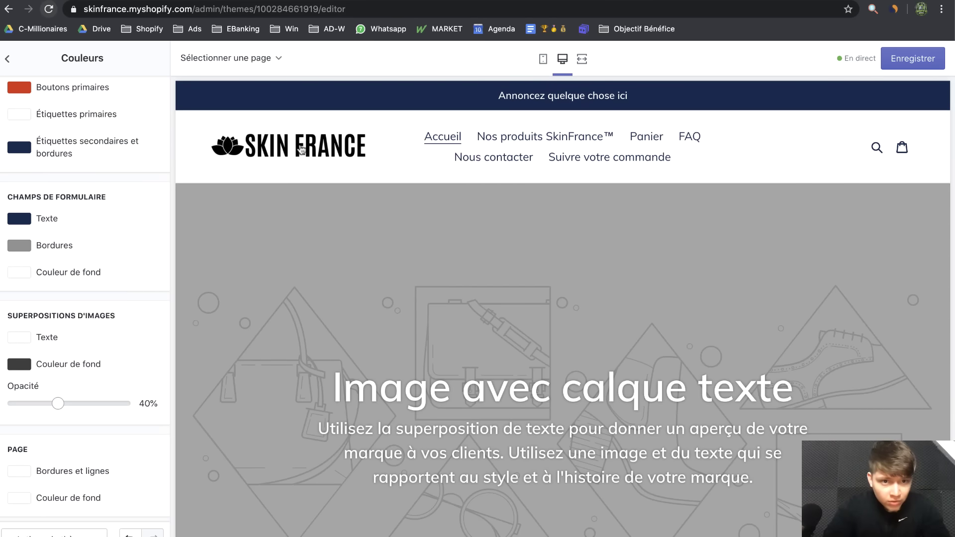
scroll(270, 134, "up", 5)
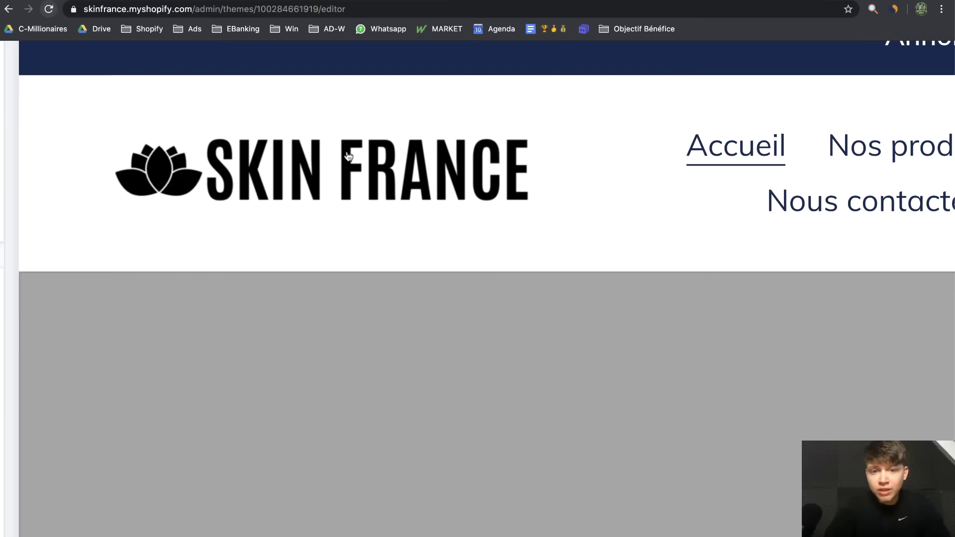
scroll(327, 218, "down", 5)
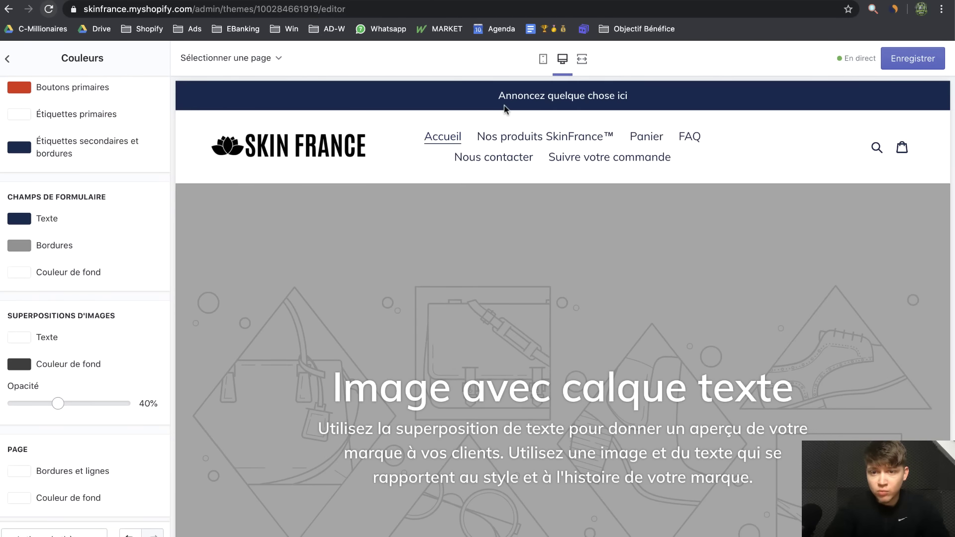
left_click(901, 58)
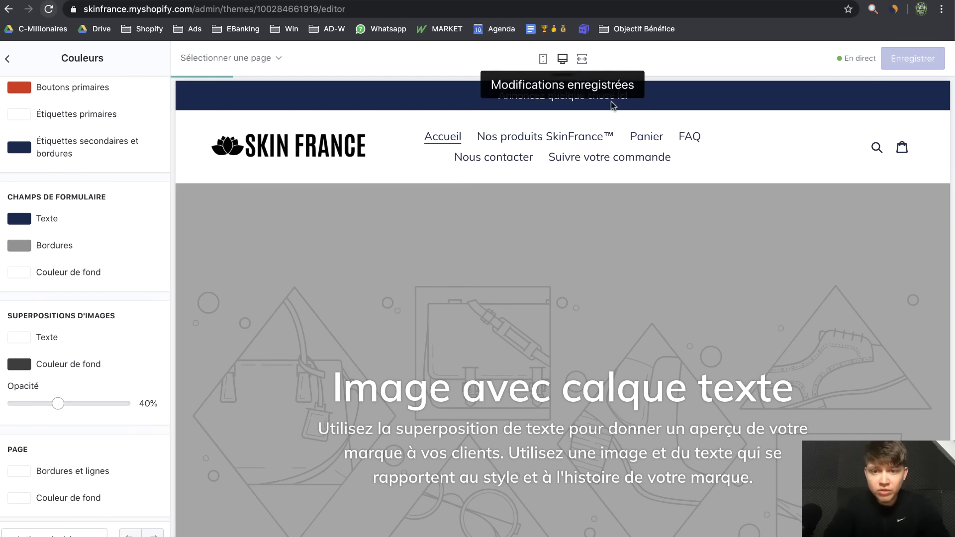
Preview the homepage at mobile size and scroll through it
left_click(543, 59)
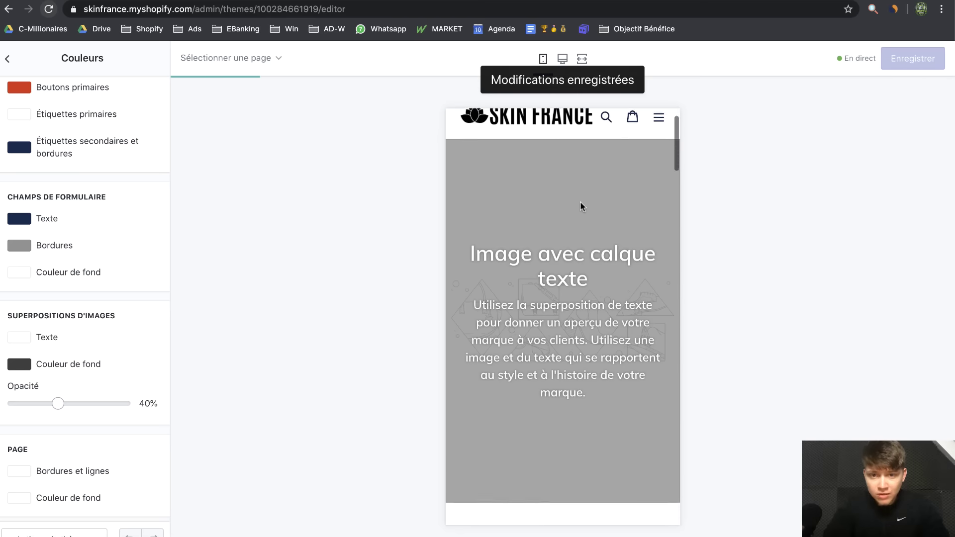
scroll(574, 358, "down", 5)
scroll(574, 360, "down", 15)
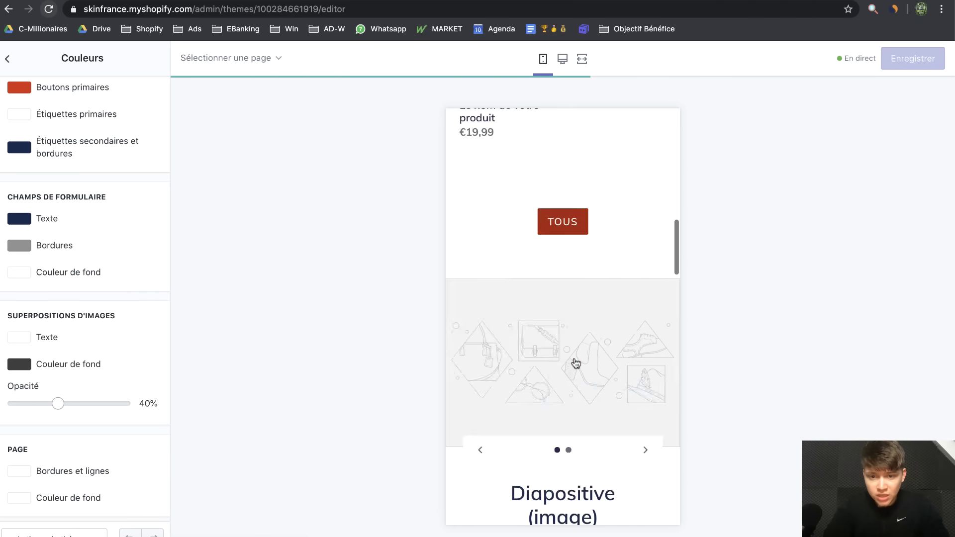
scroll(575, 359, "up", 20)
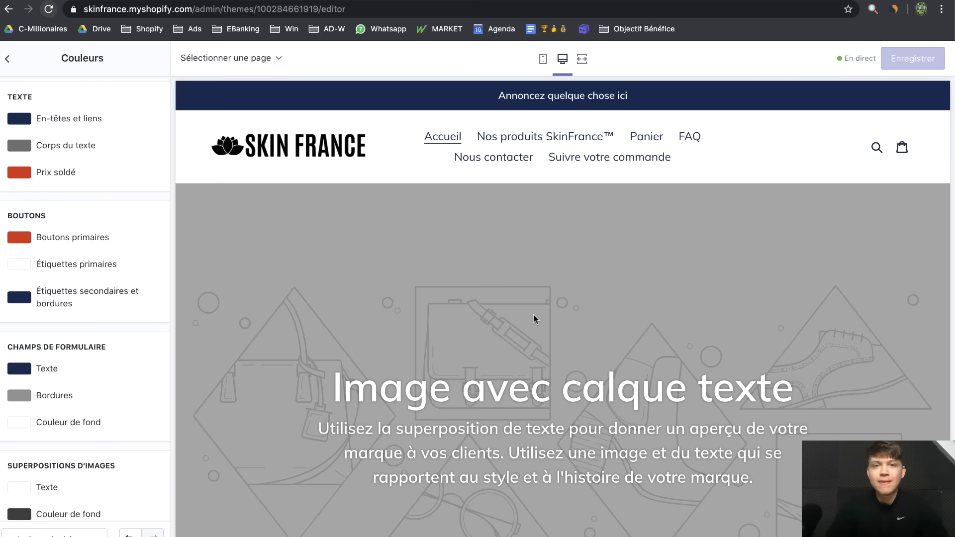
scroll(534, 315, "down", 15)
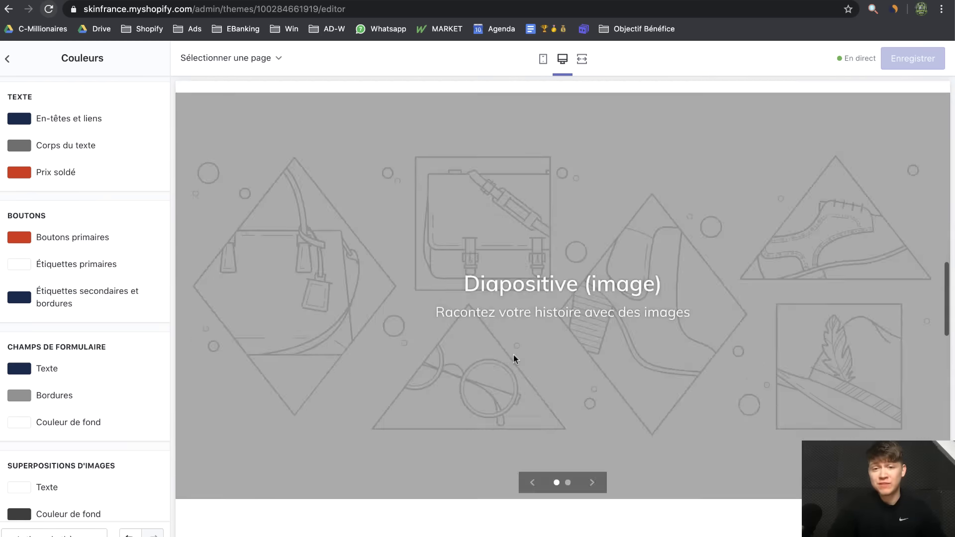
scroll(515, 360, "up", 15)
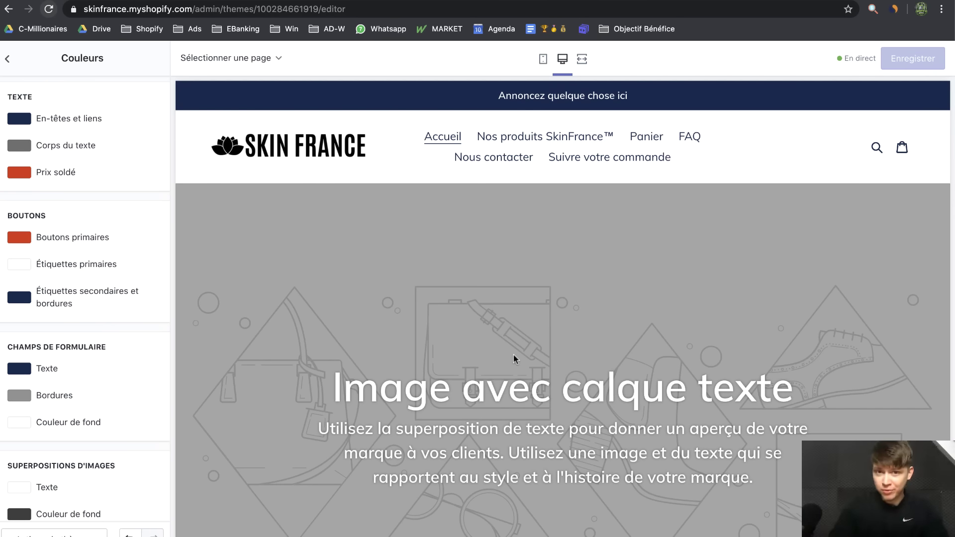
Leave the theme editor for the Applications page and open the Shopify App Store
left_click(7, 59)
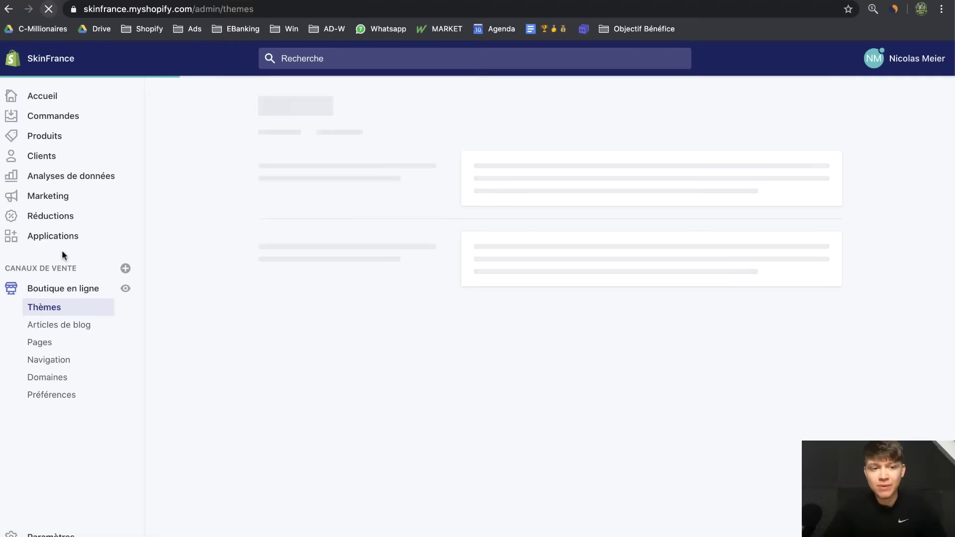
left_click(64, 241)
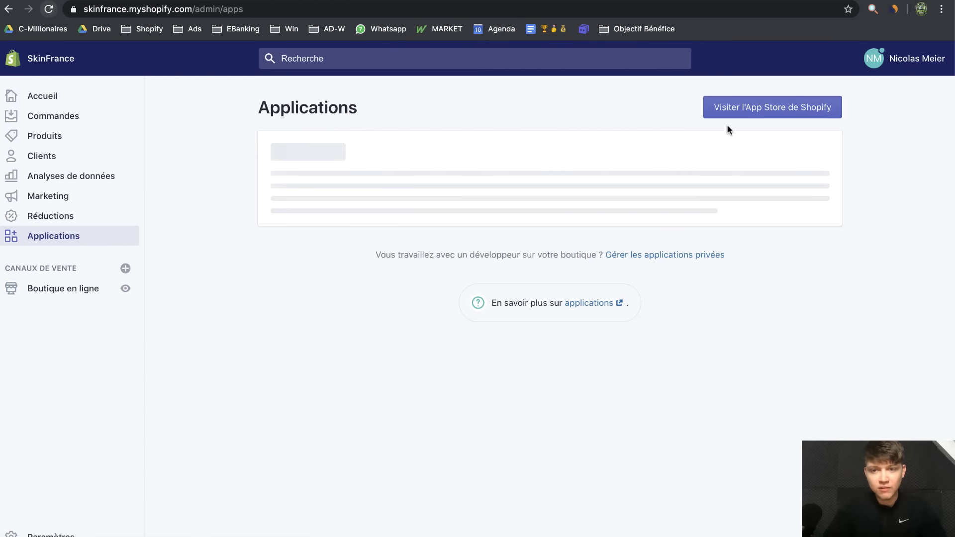
left_click(732, 110)
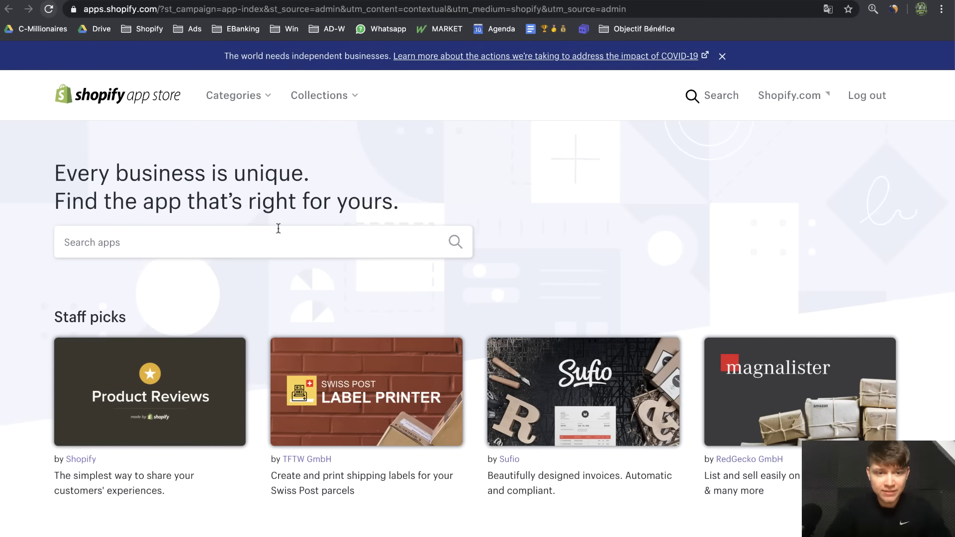
Search the App Store for 'dse' and install the DSers app
left_click(279, 229)
type("dse")
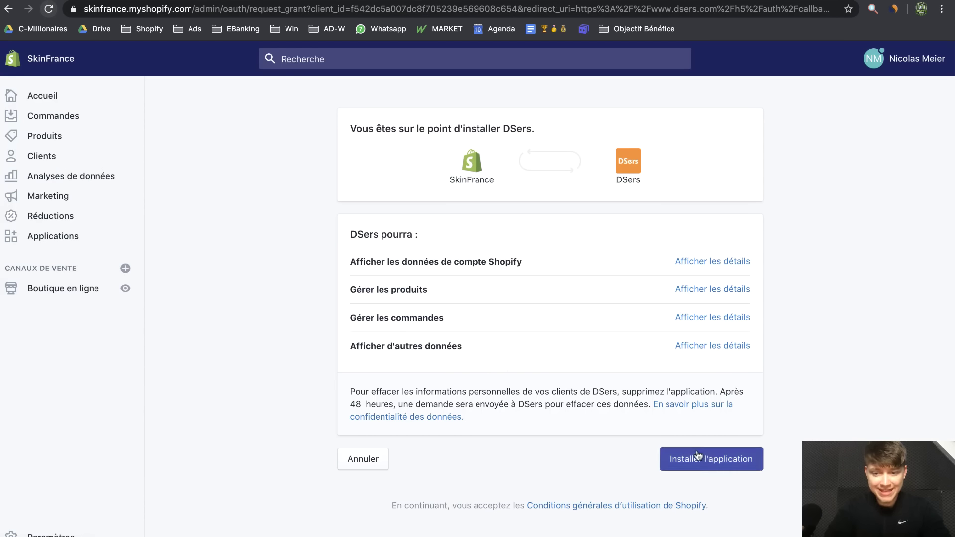
left_click(702, 453)
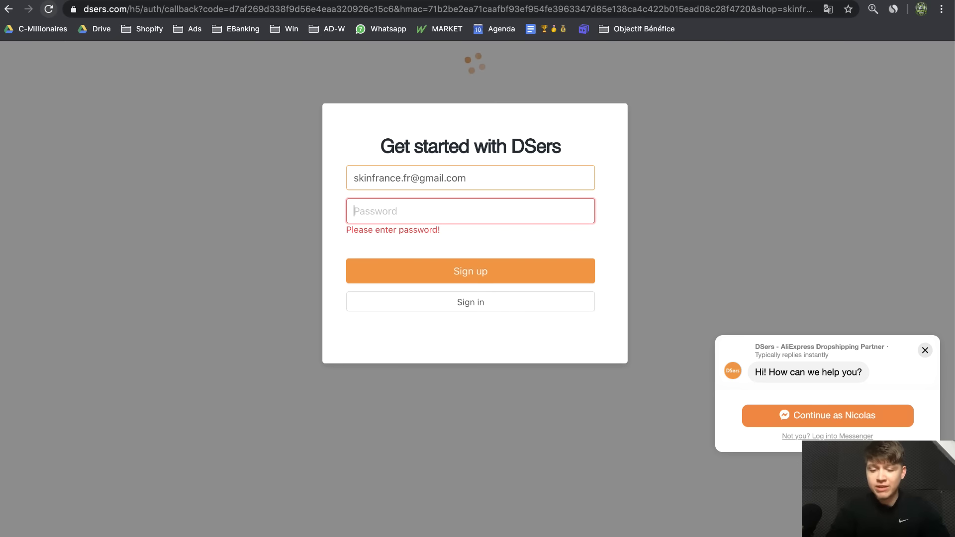
Enter an account password to sign up for DSers, then refresh Gmail for the activation email
type("***")
key("BackSpace")
key("BackSpace")
key("BackSpace")
type("*")
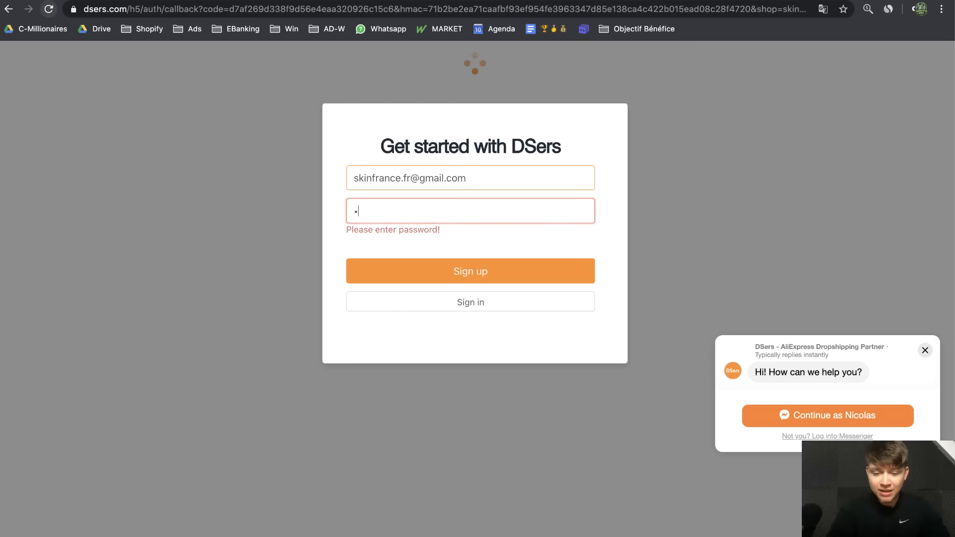
type("**************")
key("Return")
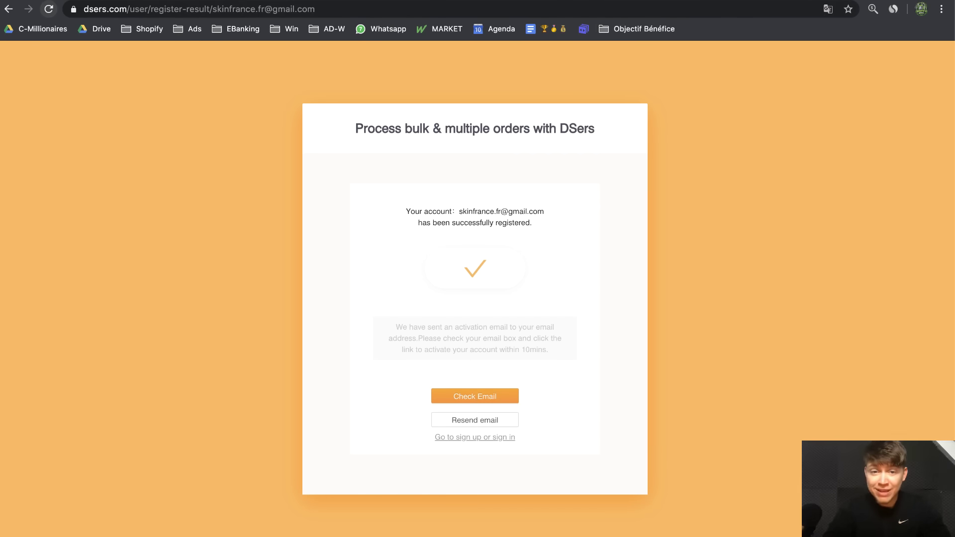
left_click(694, 1)
left_click(188, 91)
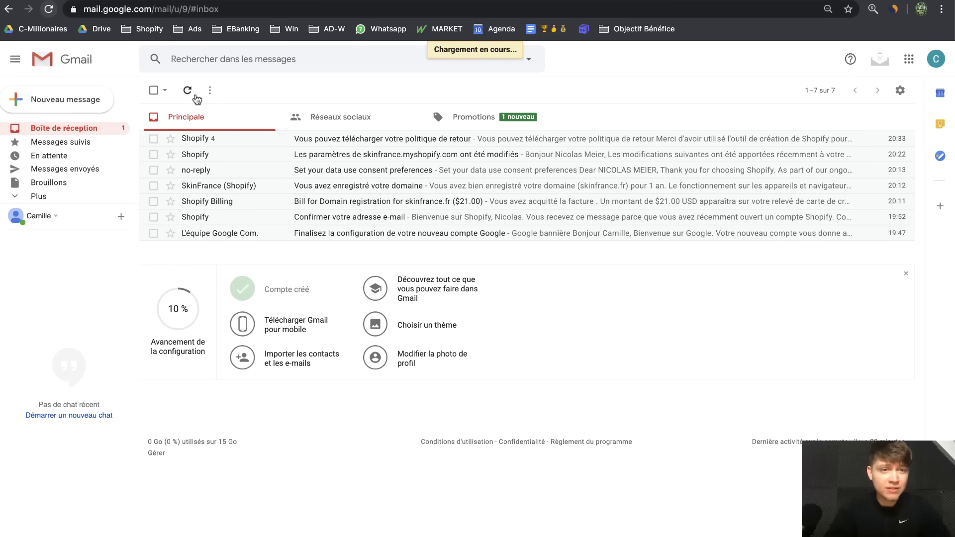
Open the 'Start your business on Dsers' email and confirm the account's email address
left_click(416, 143)
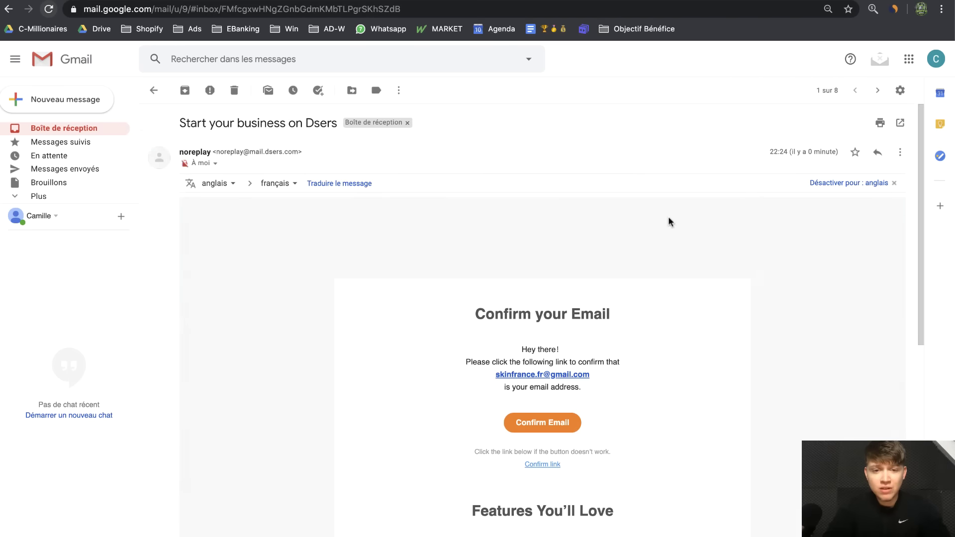
left_click(547, 423)
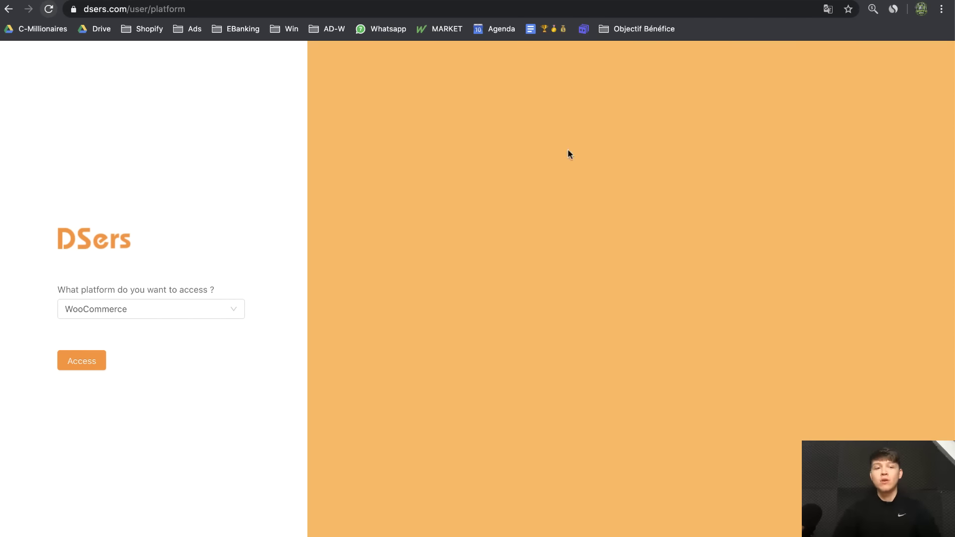
Access DSers with Shopify as the platform and start on the free Basic plan
left_click(111, 314)
left_click(128, 340)
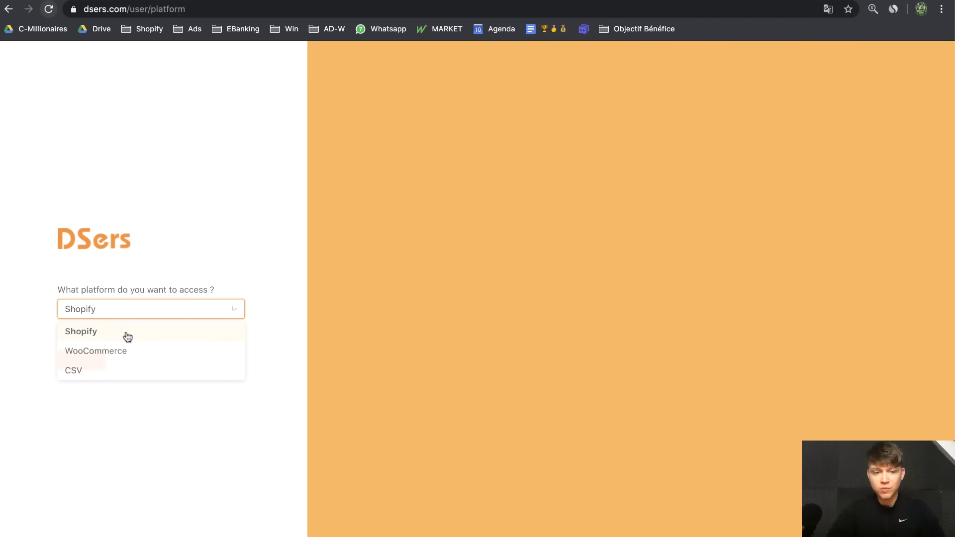
left_click(98, 367)
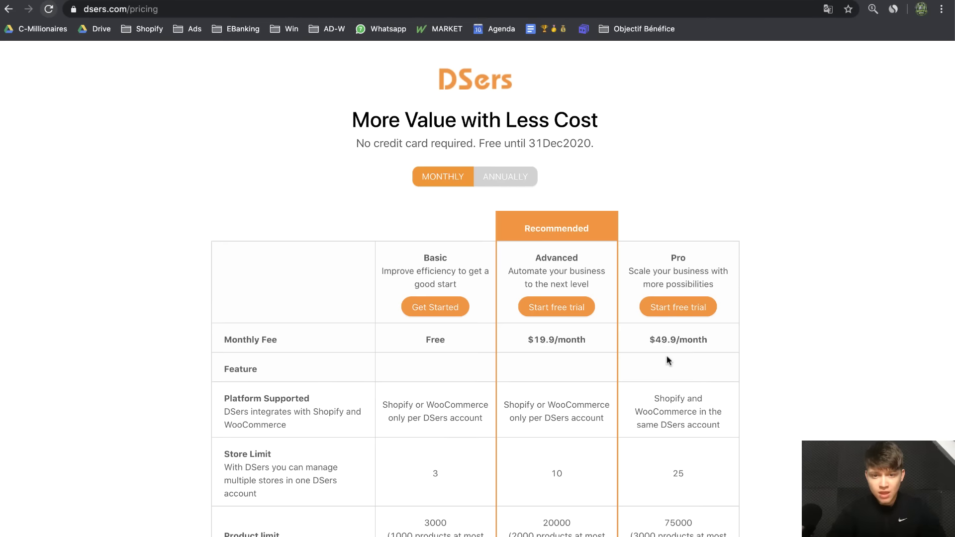
scroll(666, 361, "down", 1)
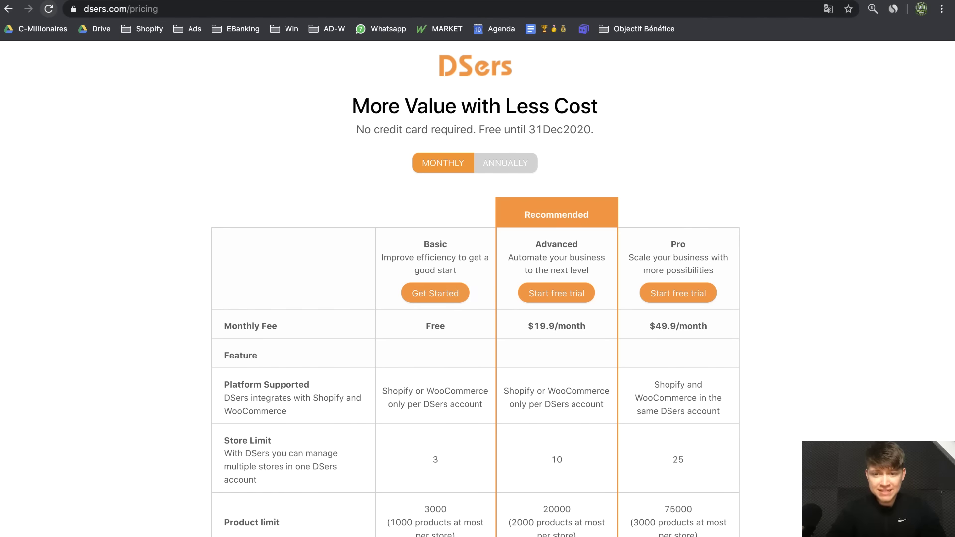
scroll(474, 357, "down", 2)
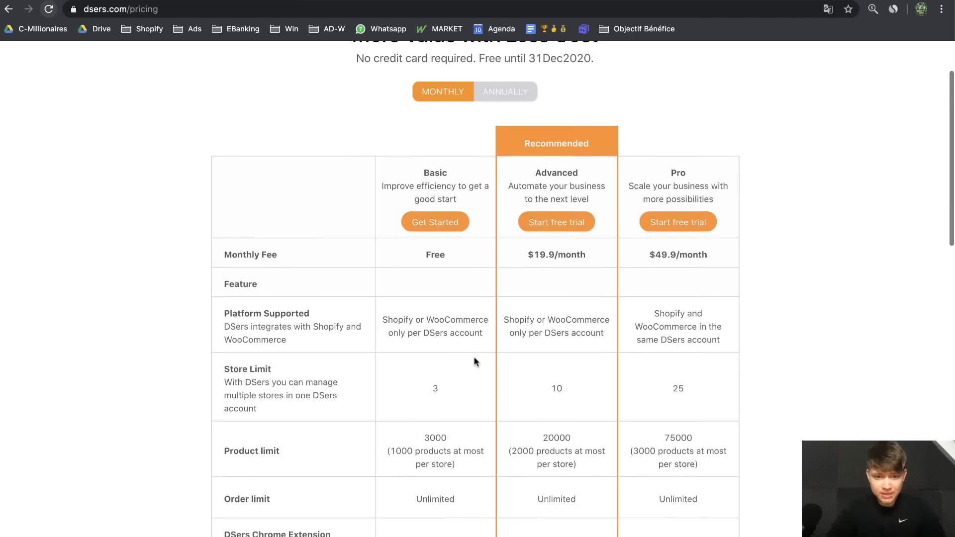
scroll(474, 356, "up", 1)
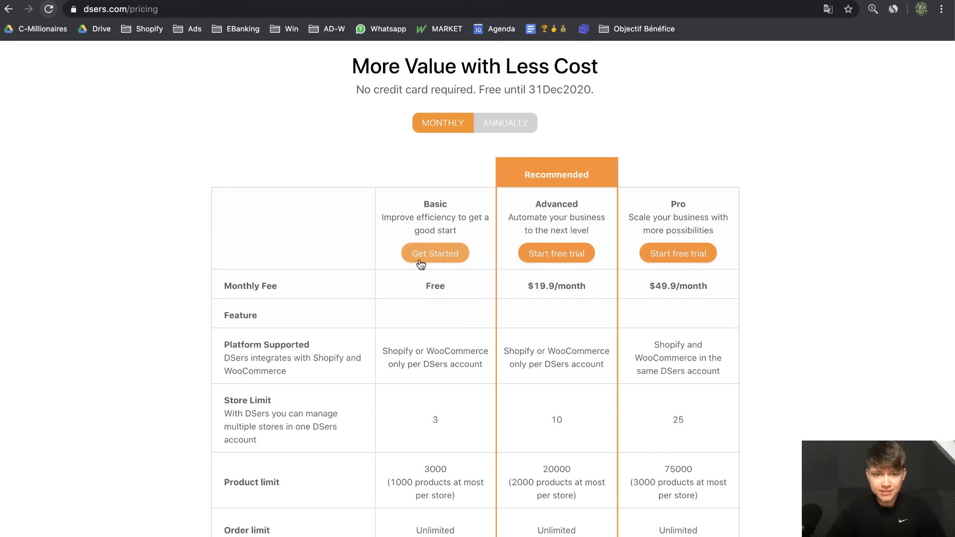
left_click(420, 255)
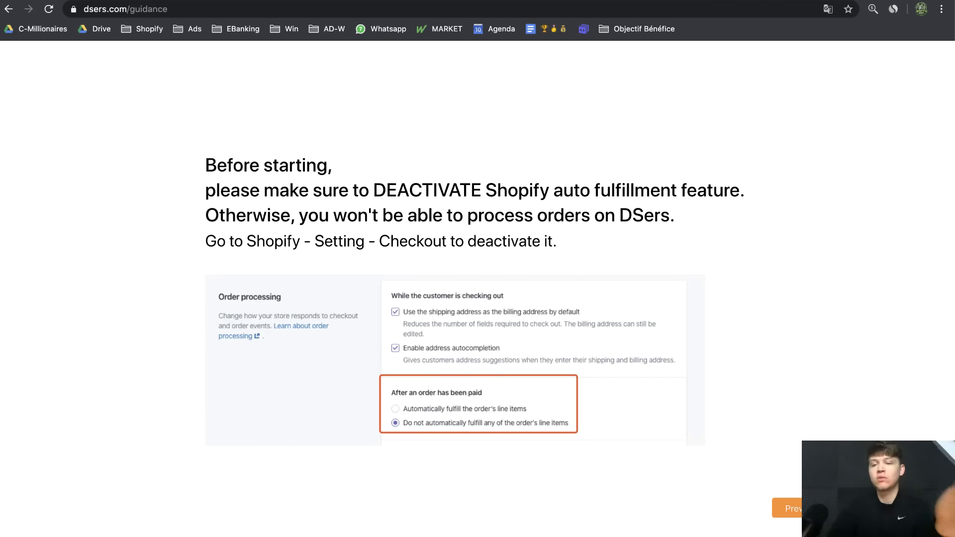
Advance through every onboarding guide screen, including the AliExpress linking step, to finish it
left_click(875, 508)
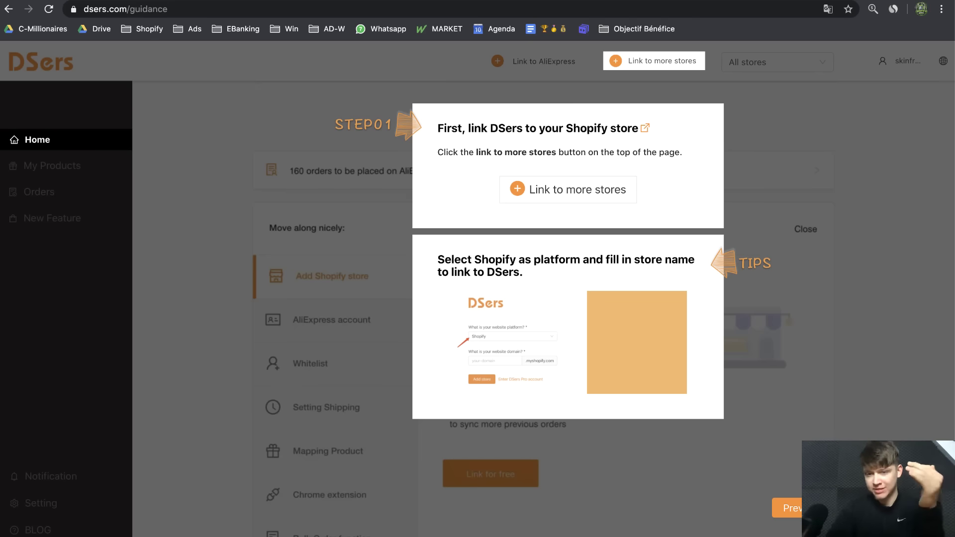
left_click(876, 508)
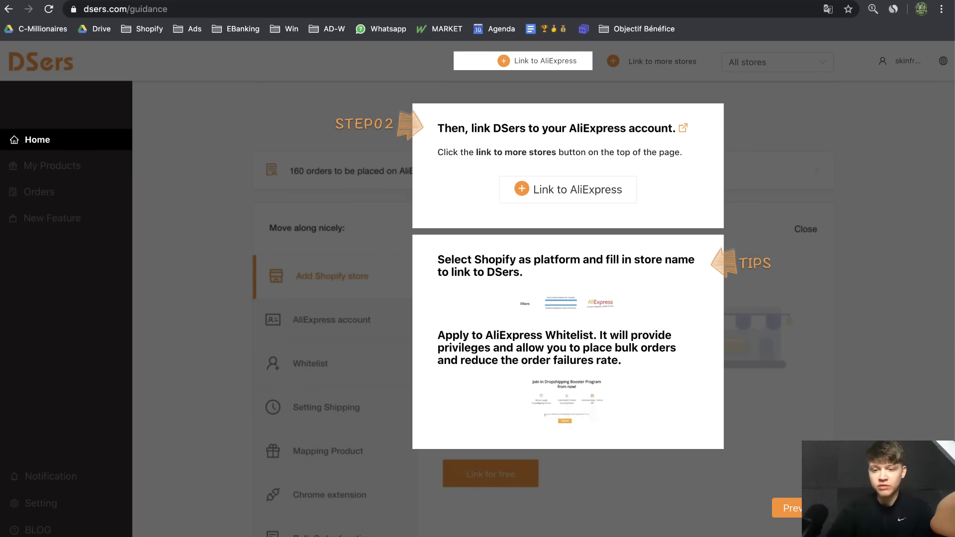
left_click(875, 508)
left_click(876, 508)
left_click(876, 508)
left_click(876, 508)
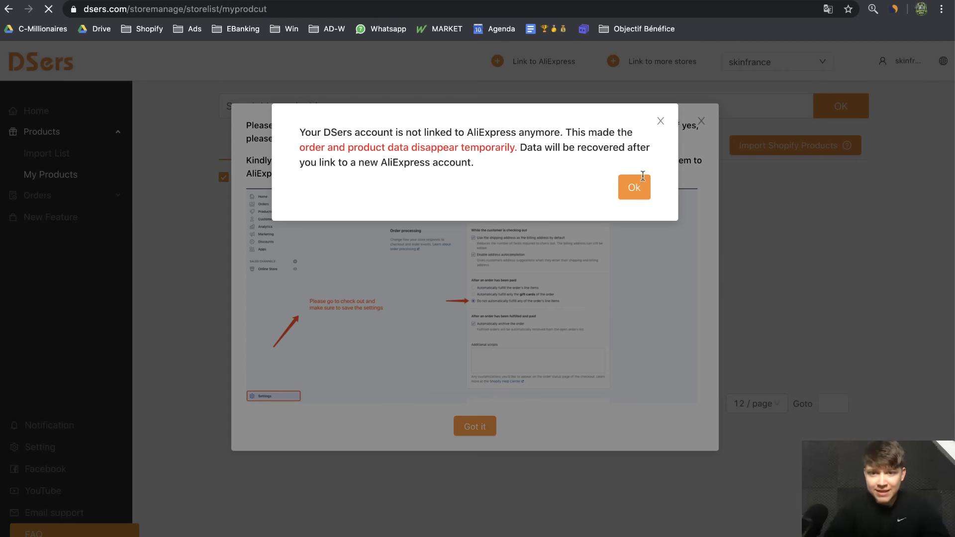
Dismiss both setup notices, refresh to show the AliExpress account whitelisted, and return to the facial brush page
left_click(660, 121)
left_click(702, 121)
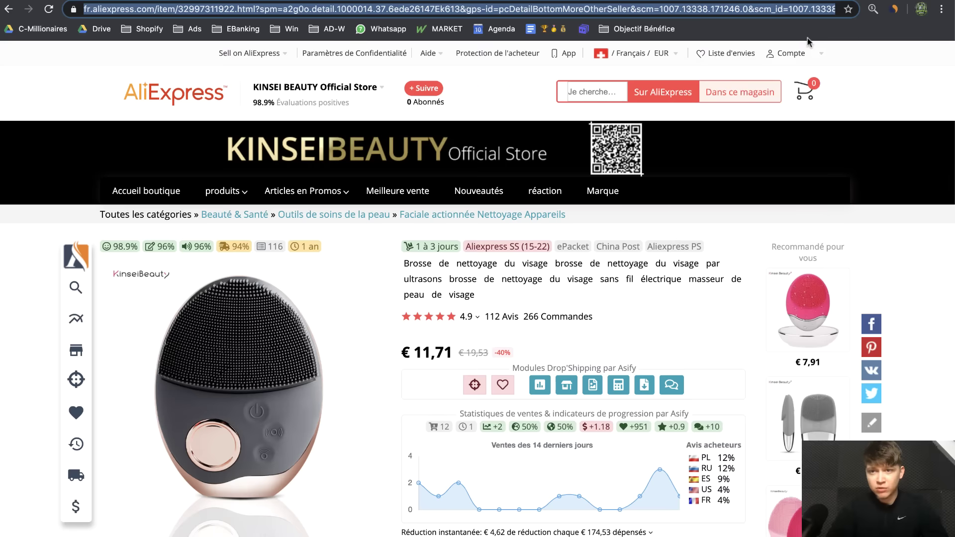
key("ctrl+Tab")
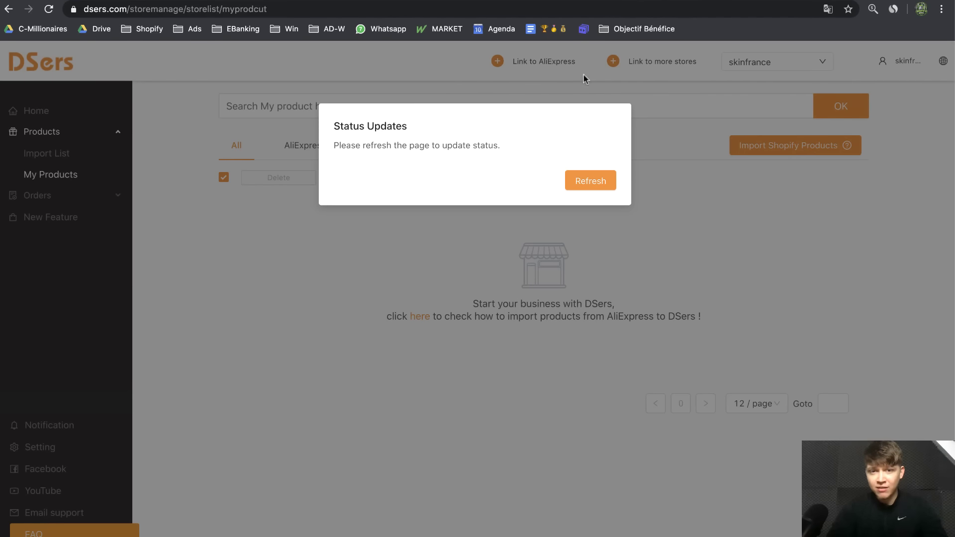
left_click(741, 0)
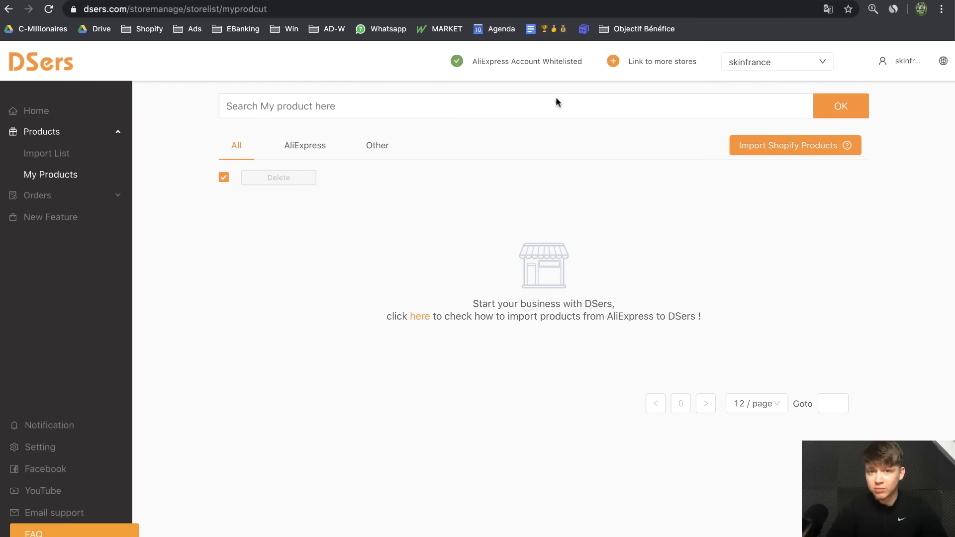
mouse_move(505, 62)
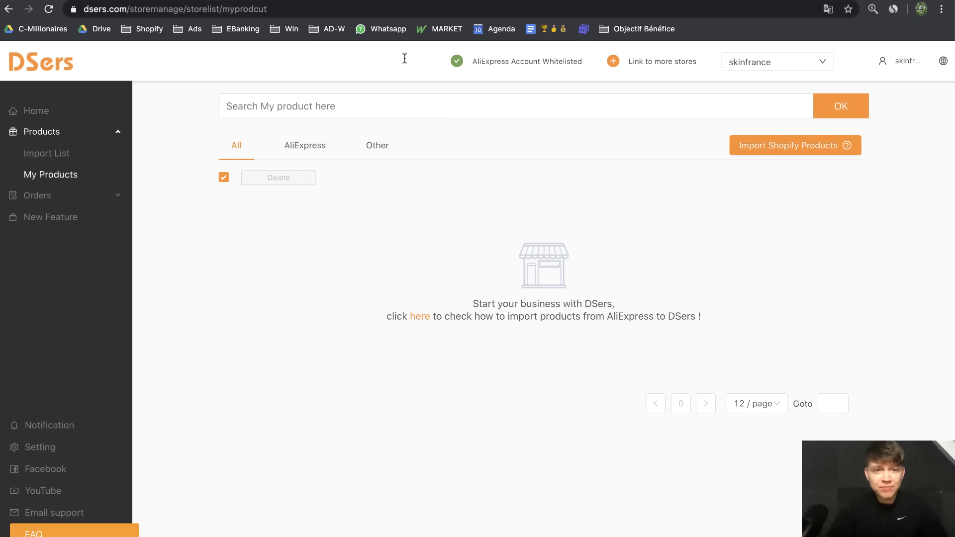
left_click(337, 1)
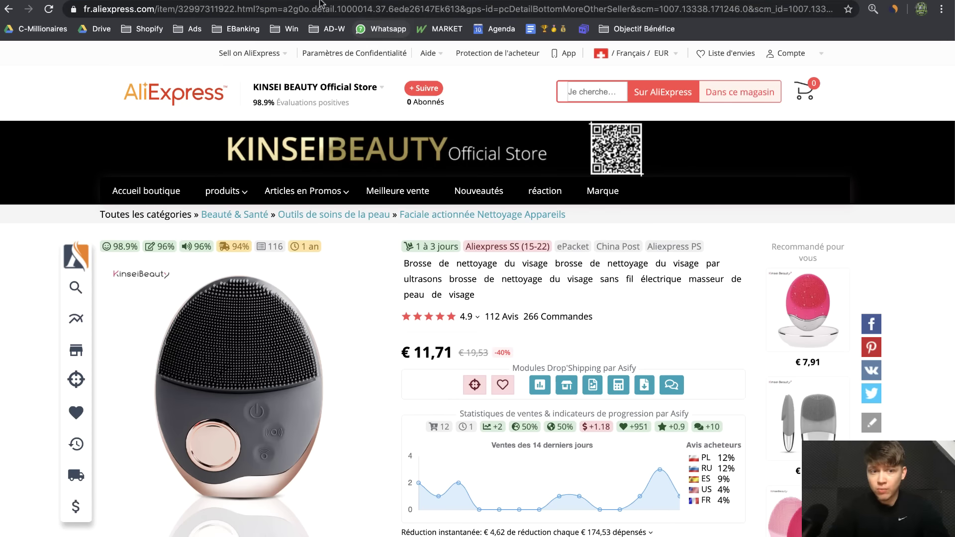
Copy the Kinsei Beauty facial brush URL and check its 4.9-star rating and seller scores
left_click(277, 5)
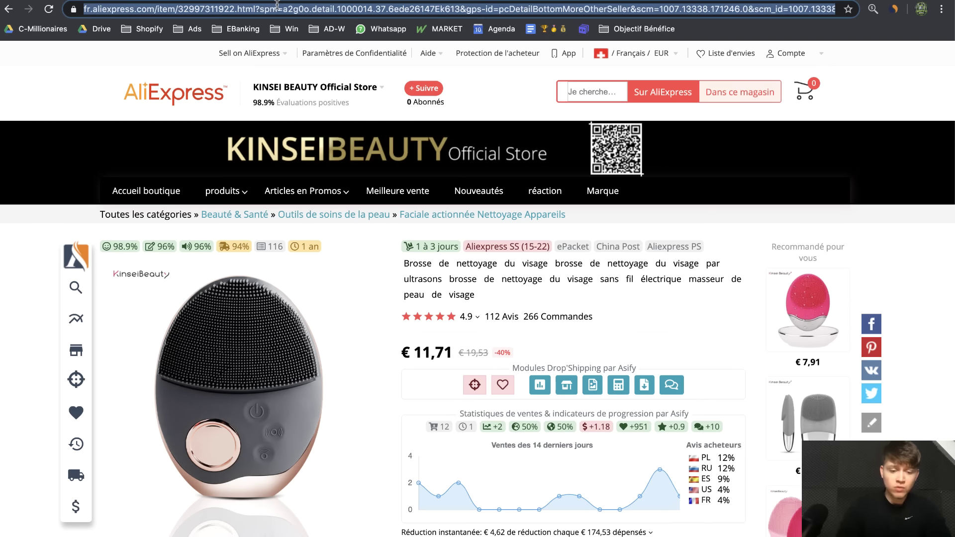
left_click(635, 305)
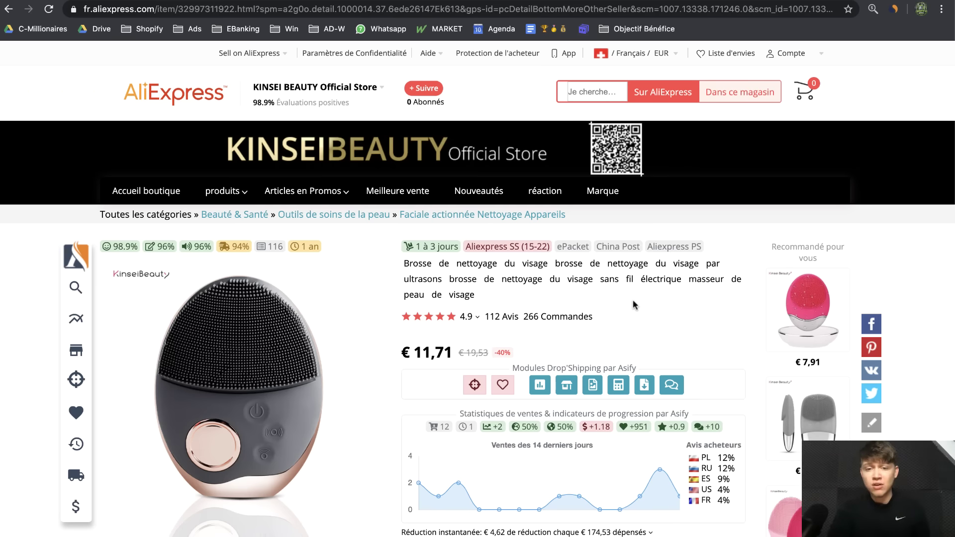
mouse_move(469, 318)
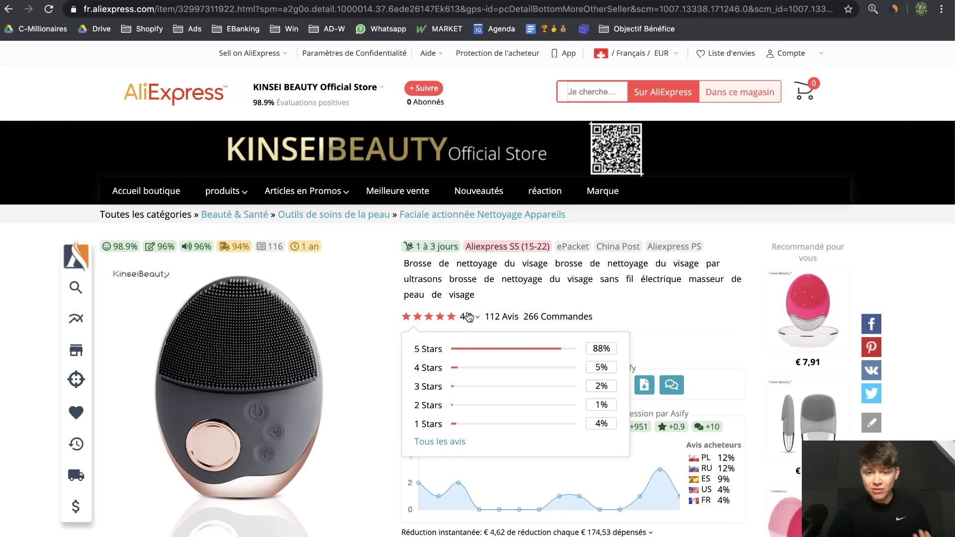
mouse_move(315, 87)
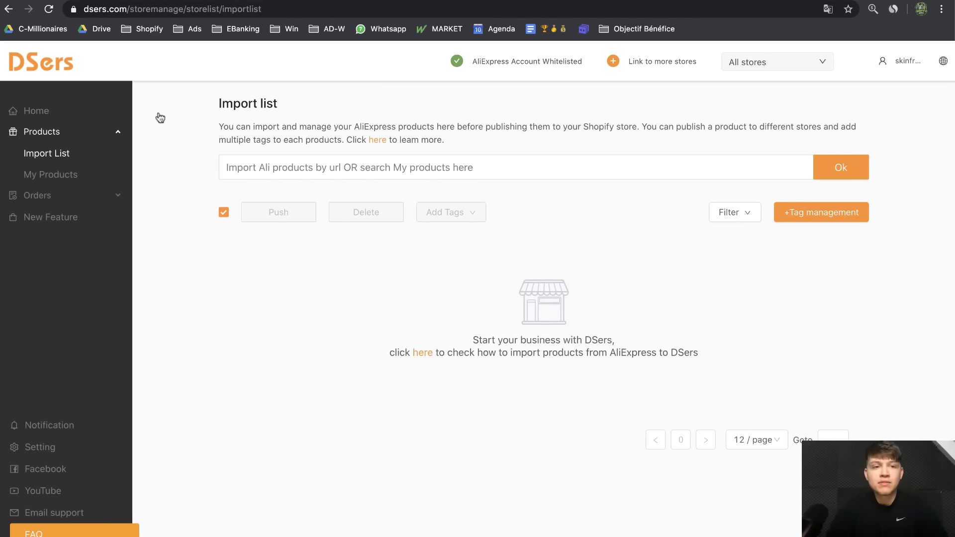
Paste the AliExpress link into the DSers Import List and import the facial cleansing brush
left_click(279, 169)
key("ctrl+v")
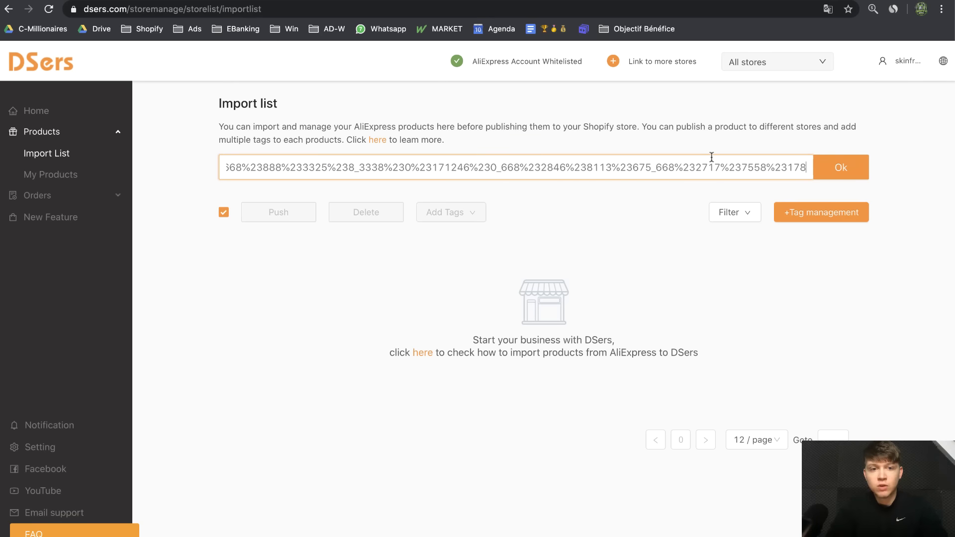
left_click(842, 171)
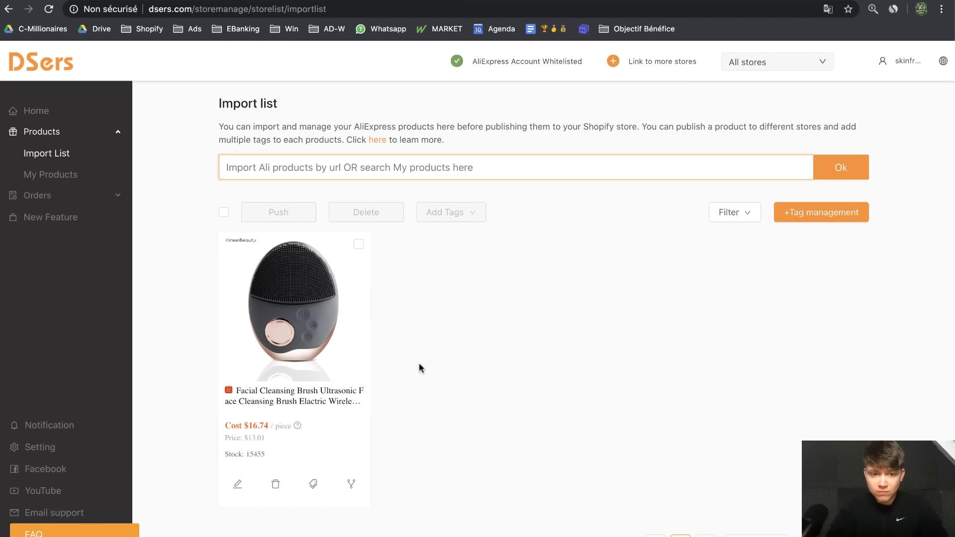
scroll(419, 363, "down", 2)
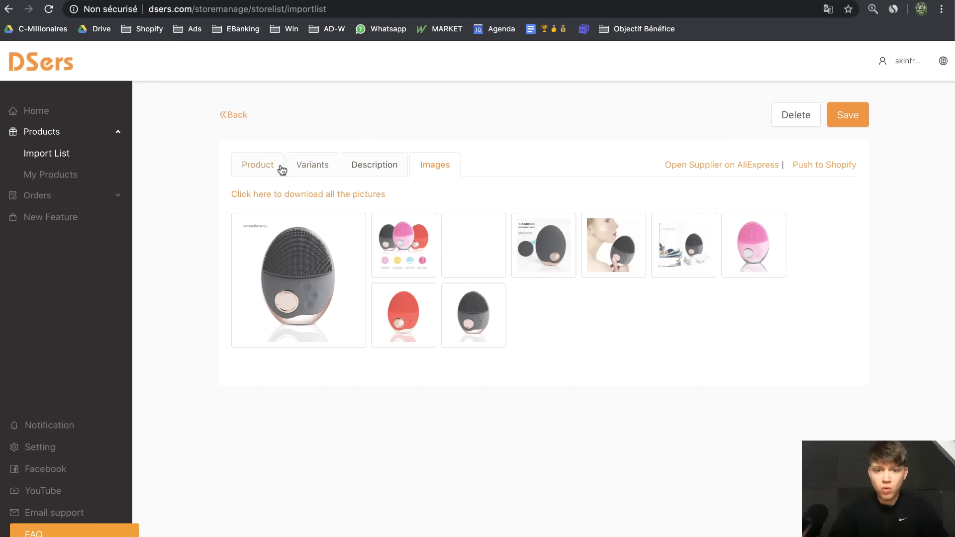
Push the imported brush to the skinfrance.fr Shopify store
left_click(280, 167)
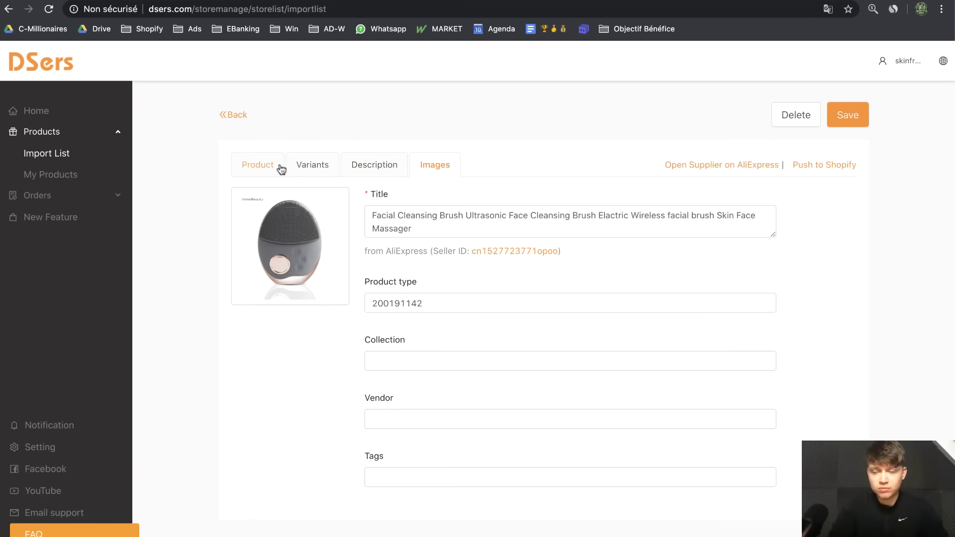
left_click(810, 166)
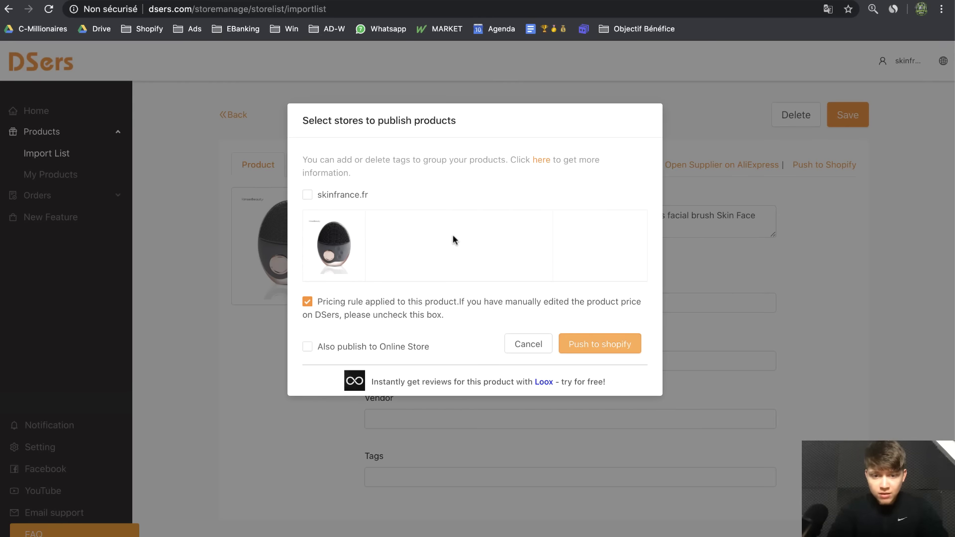
left_click(307, 198)
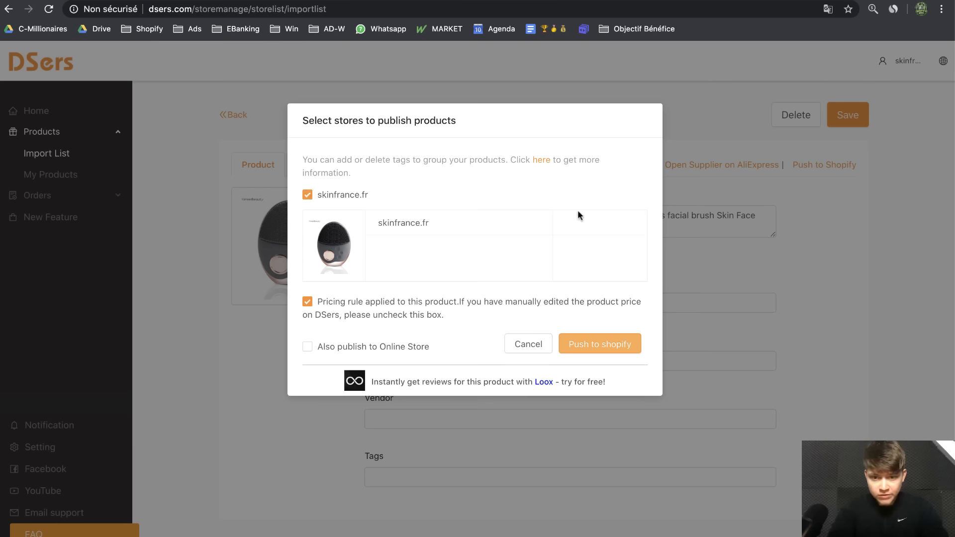
left_click(577, 343)
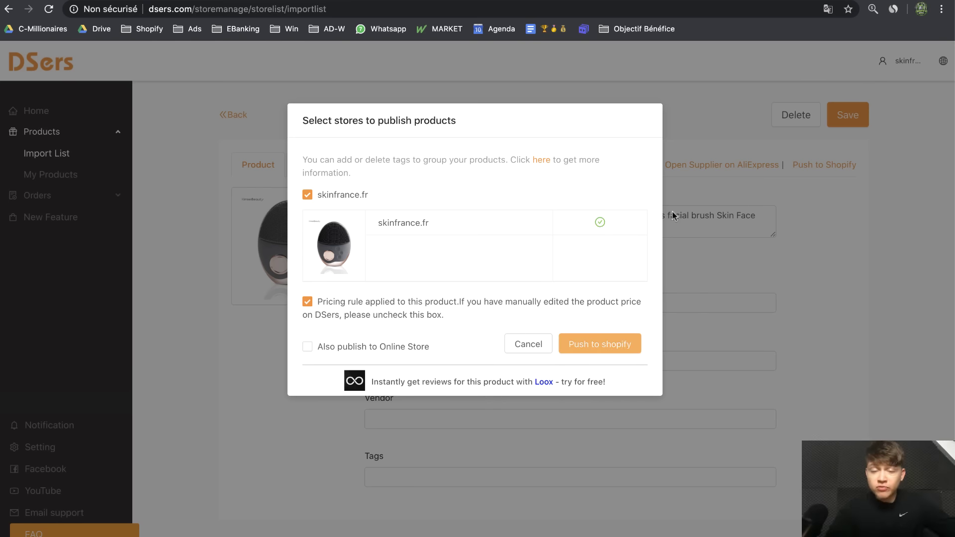
left_click(648, 0)
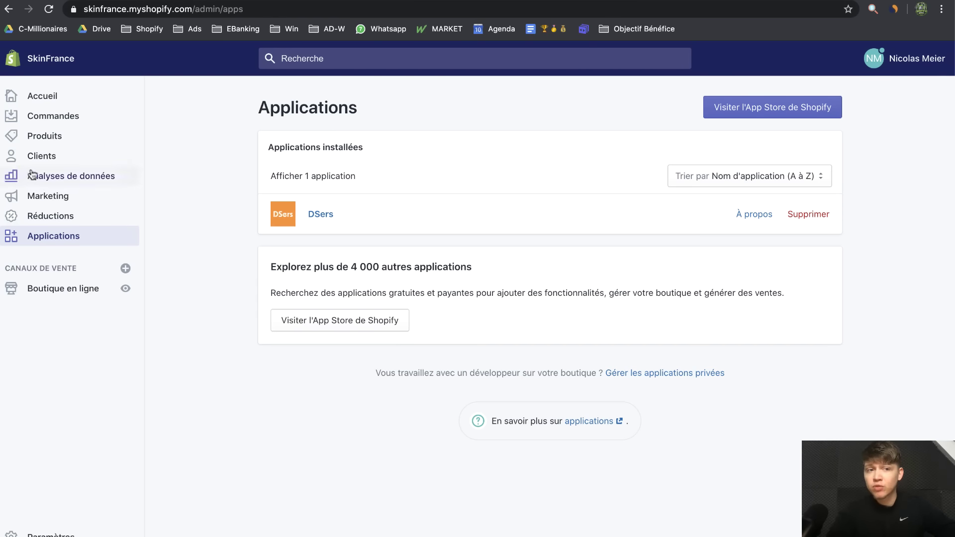
Retitle the imported brush 'SkinFrance Appareil Nettoyant & Massage (Raffermissant Visage)' in Produits
left_click(40, 136)
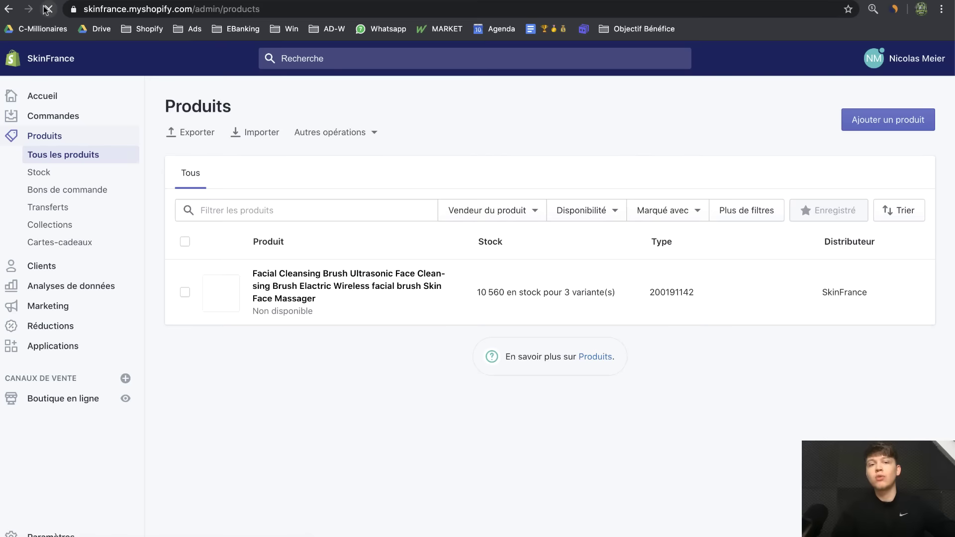
left_click(46, 10)
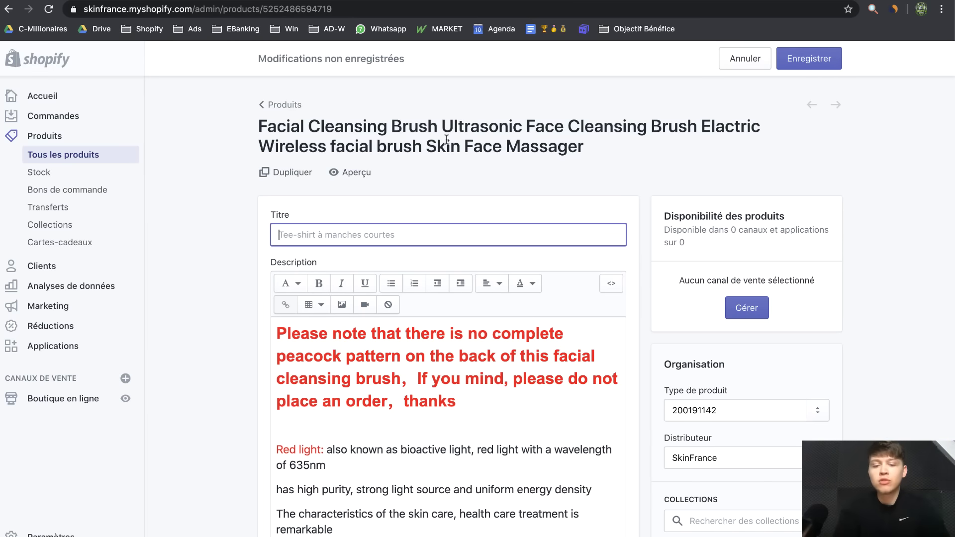
type("SKin")
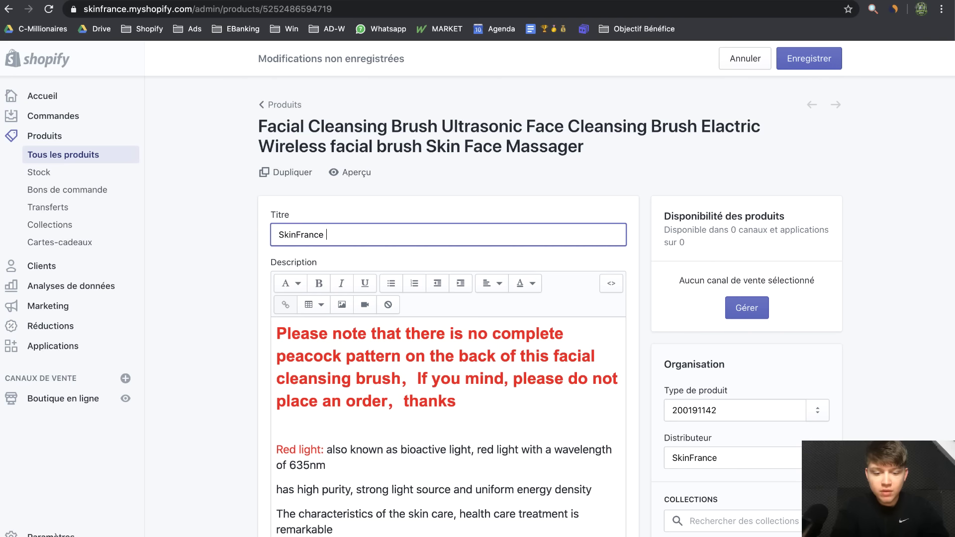
type("France")
type("Appareil Nettoyant & Massage Raffermissant Visage")
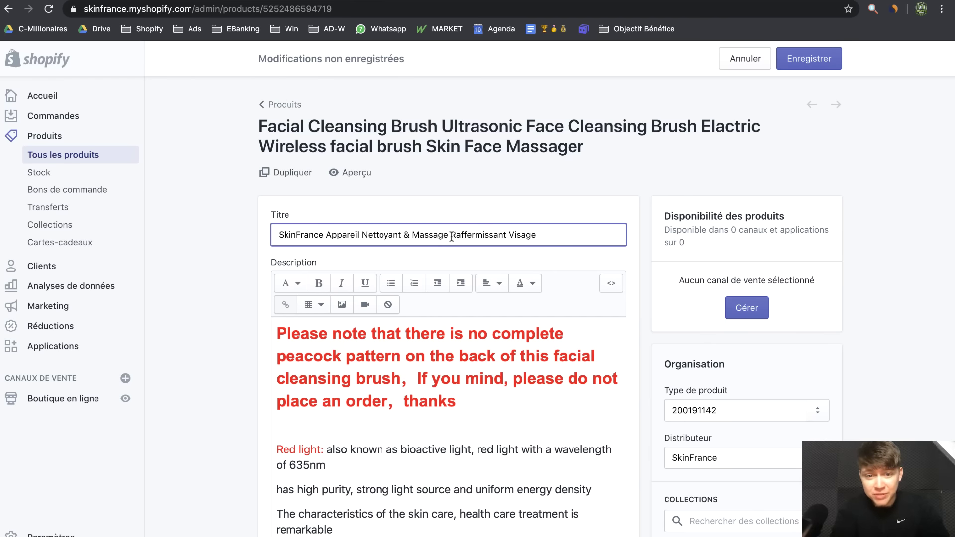
type("(")
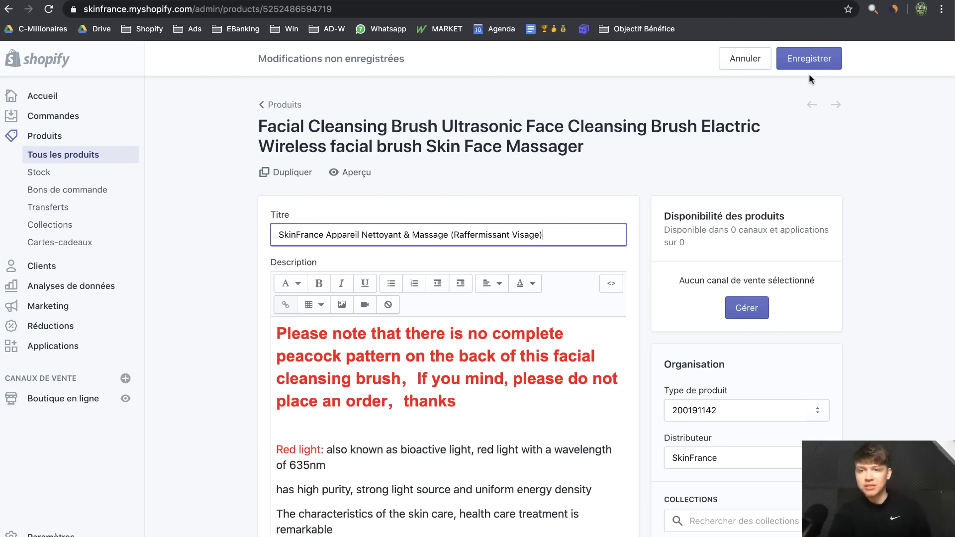
Save the new title, then delete the whole product description and save again
left_click(808, 60)
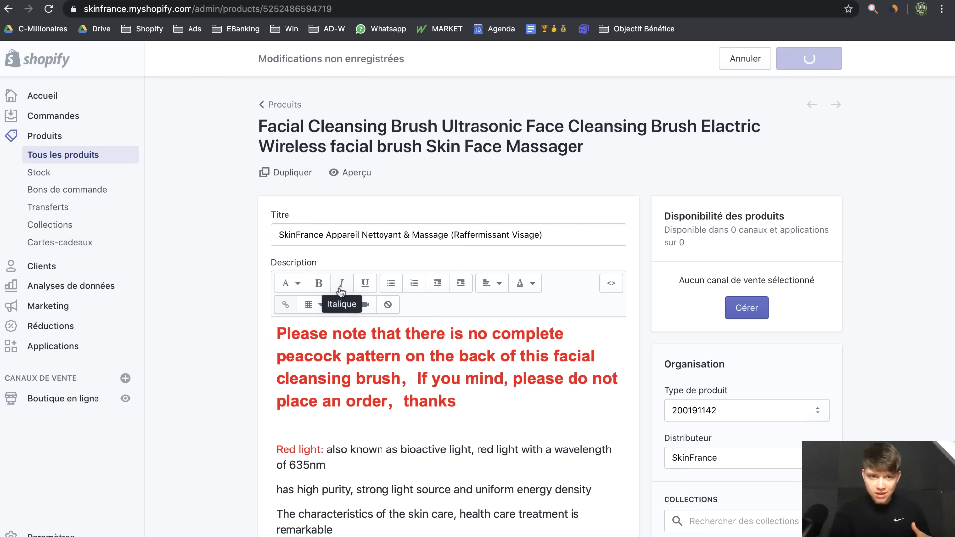
left_click(348, 359)
key("ctrl+a")
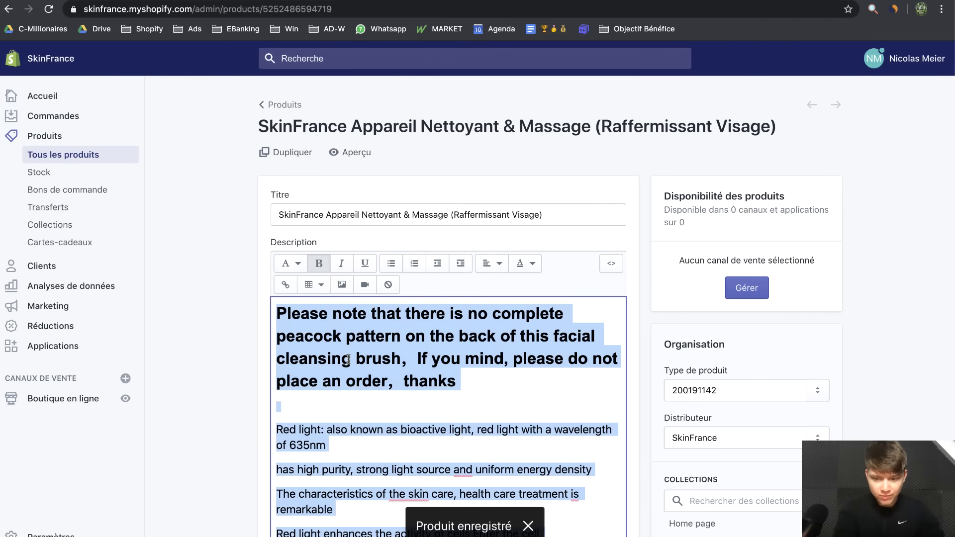
key("BackSpace")
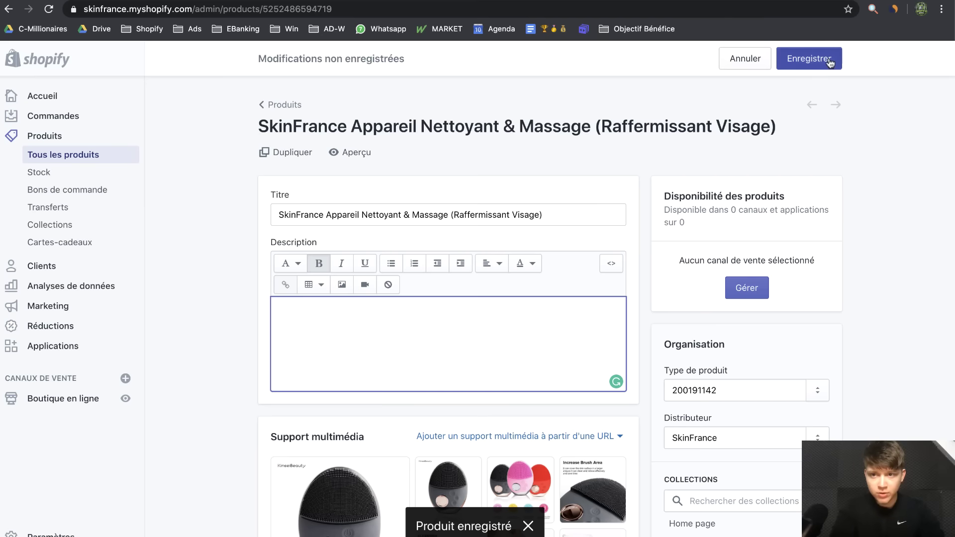
left_click(809, 59)
Make the product available on the Boutique en ligne sales channel
left_click(747, 289)
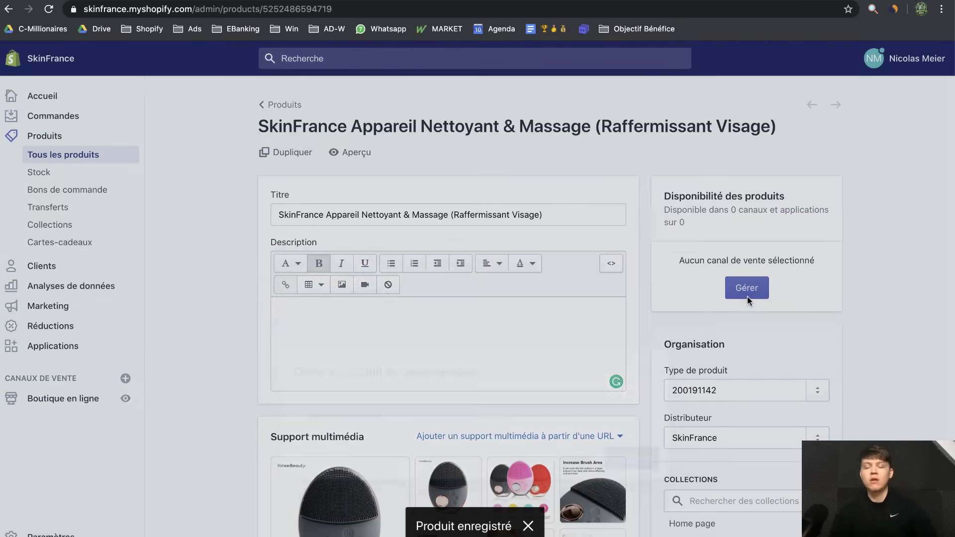
left_click(298, 299)
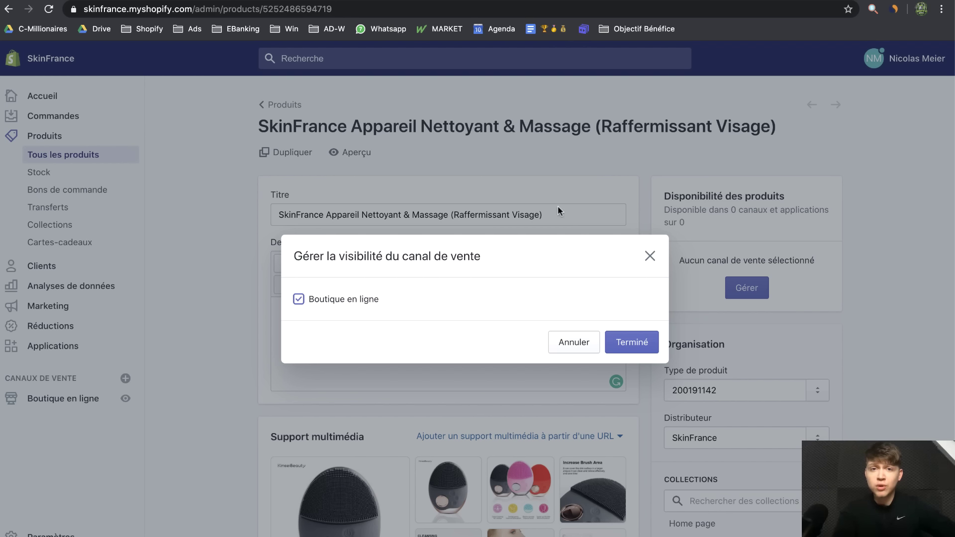
left_click(631, 342)
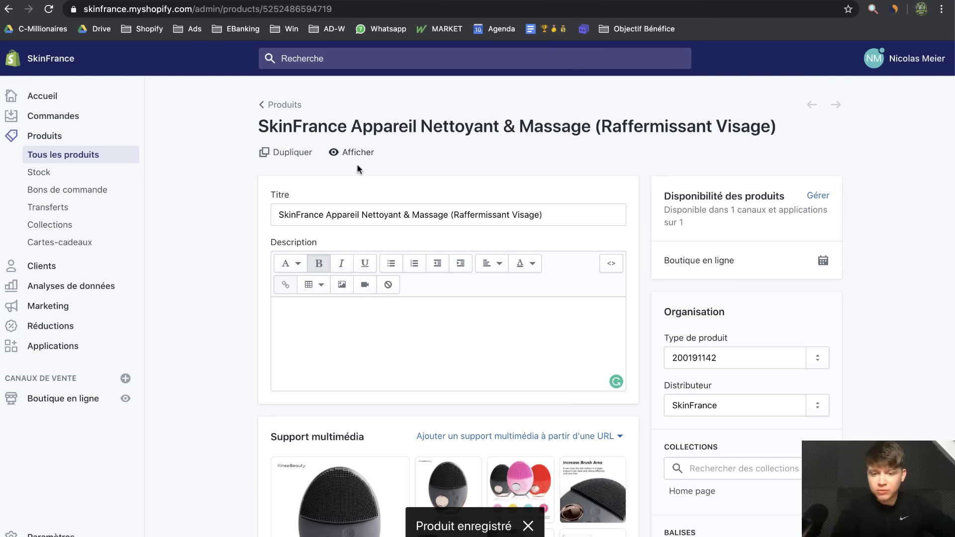
scroll(298, 462, "down", 3)
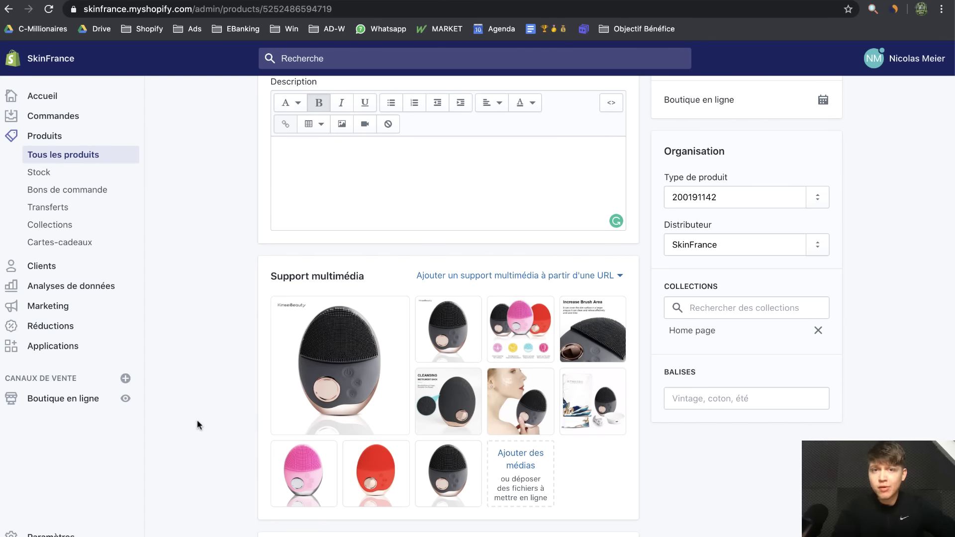
left_click(85, 400)
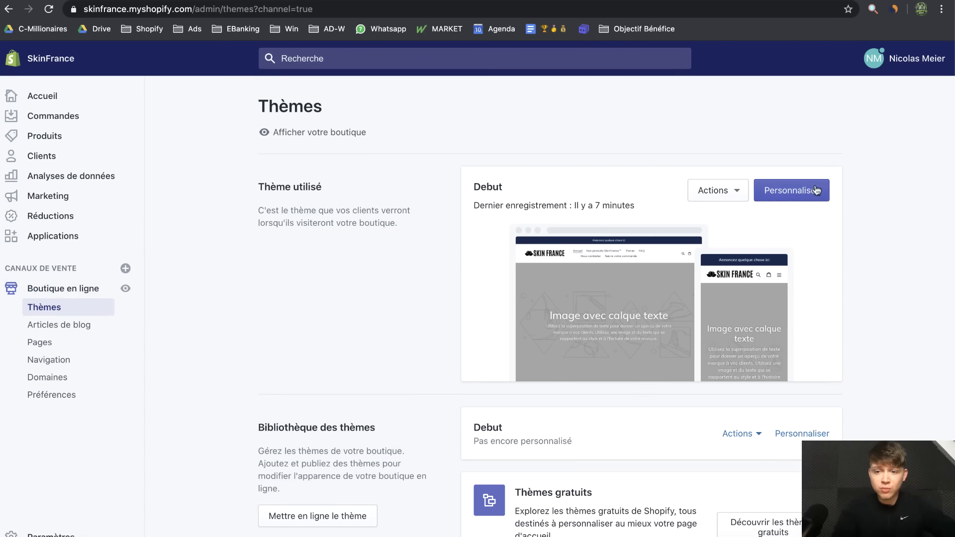
Open the live Debut theme's editor and scroll through the SkinFrance homepage preview
left_click(812, 198)
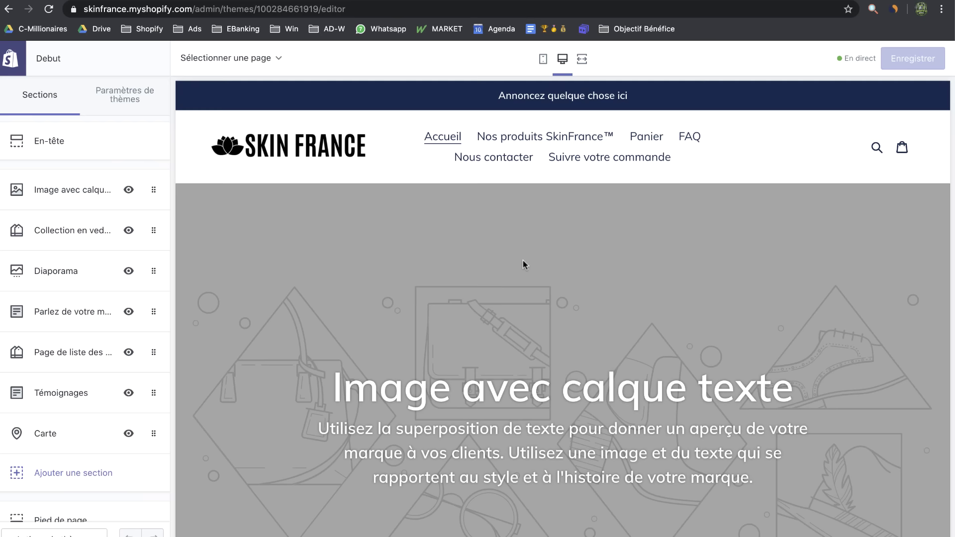
scroll(524, 260, "down", 5)
scroll(523, 261, "up", 5)
scroll(440, 485, "down", 3)
left_click_drag(314, 254, 709, 374)
scroll(678, 376, "down", 8)
scroll(680, 381, "up", 10)
Add a Produit vedette section featuring the SkinFrance Appareil Nettoyant & Massage brush
left_click(67, 484)
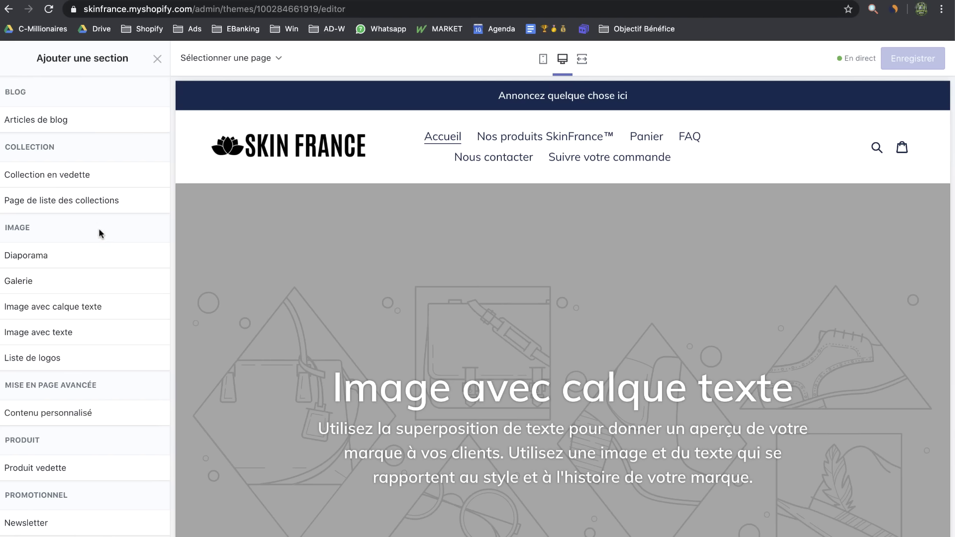
scroll(70, 418, "down", 2)
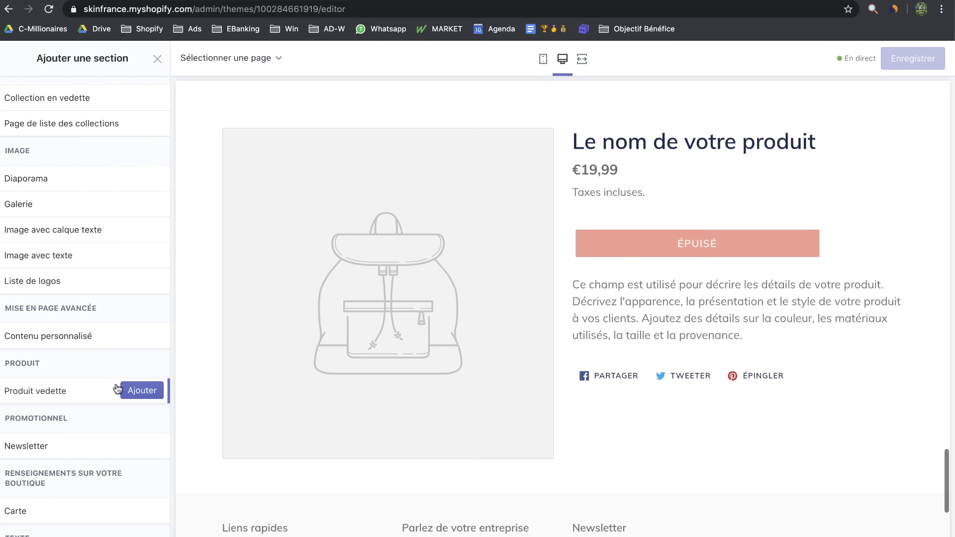
left_click(134, 390)
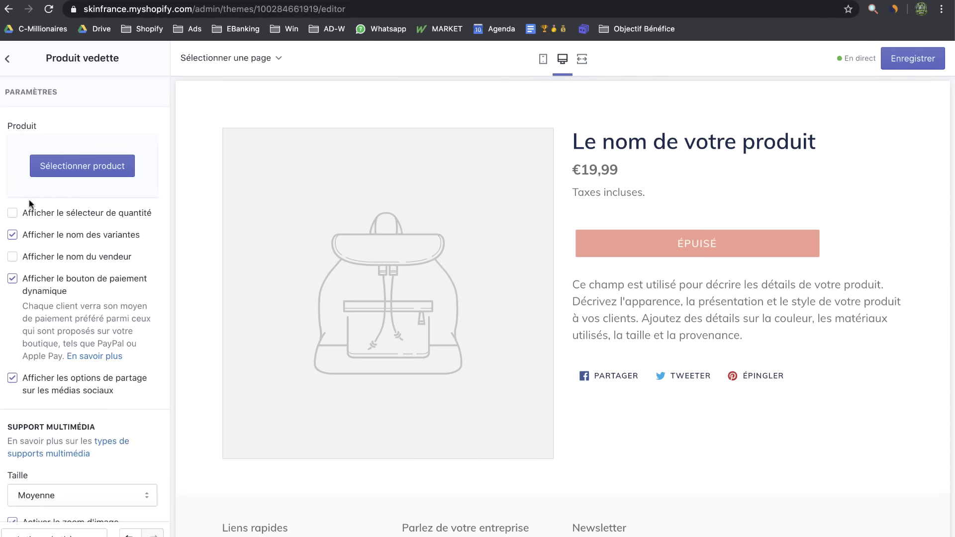
left_click(66, 172)
left_click(85, 185)
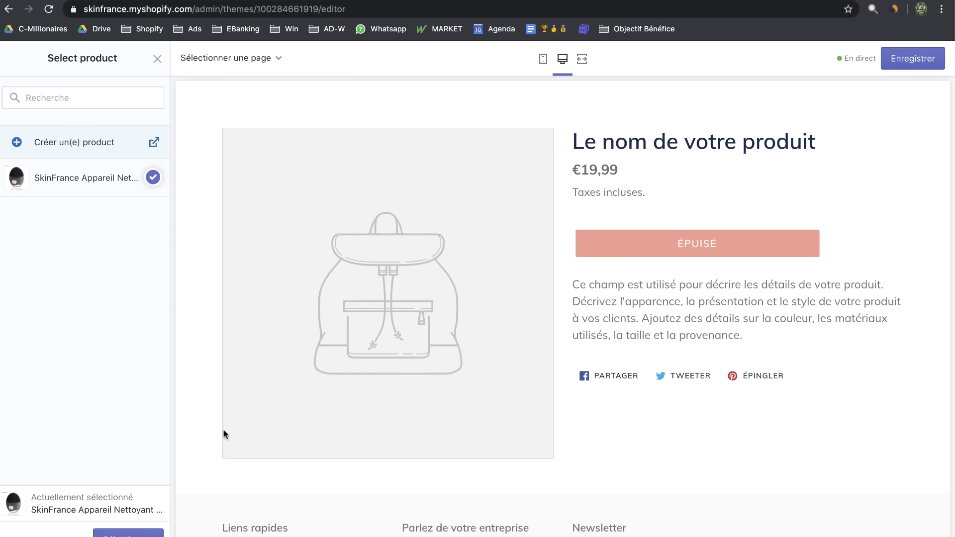
left_click(128, 534)
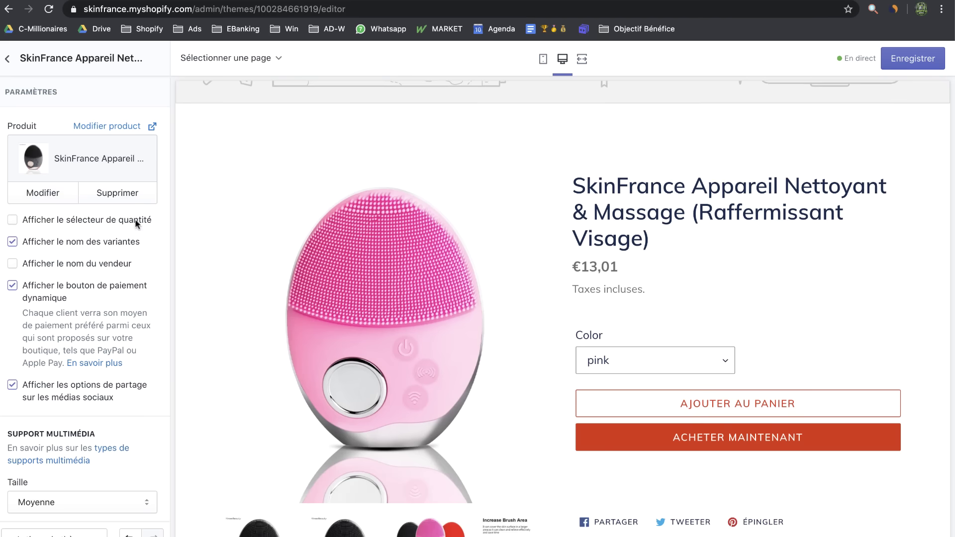
Show the quantity selector, and hide the dynamic buy-now button and social sharing links
left_click(44, 225)
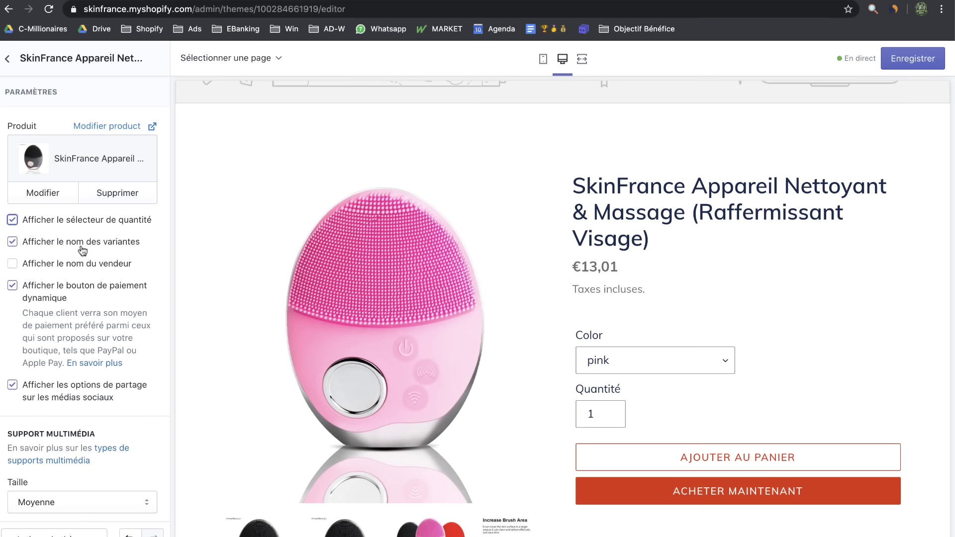
left_click(82, 271)
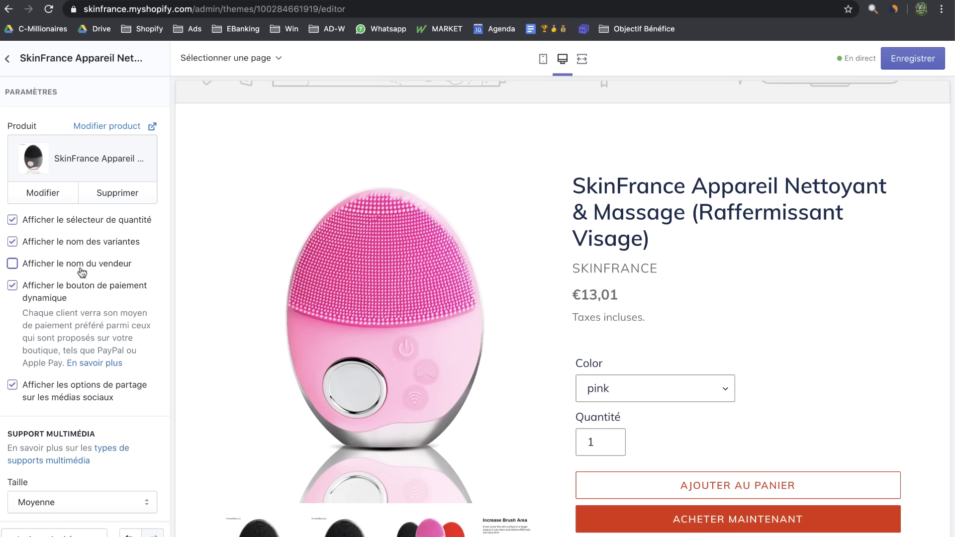
left_click(60, 291)
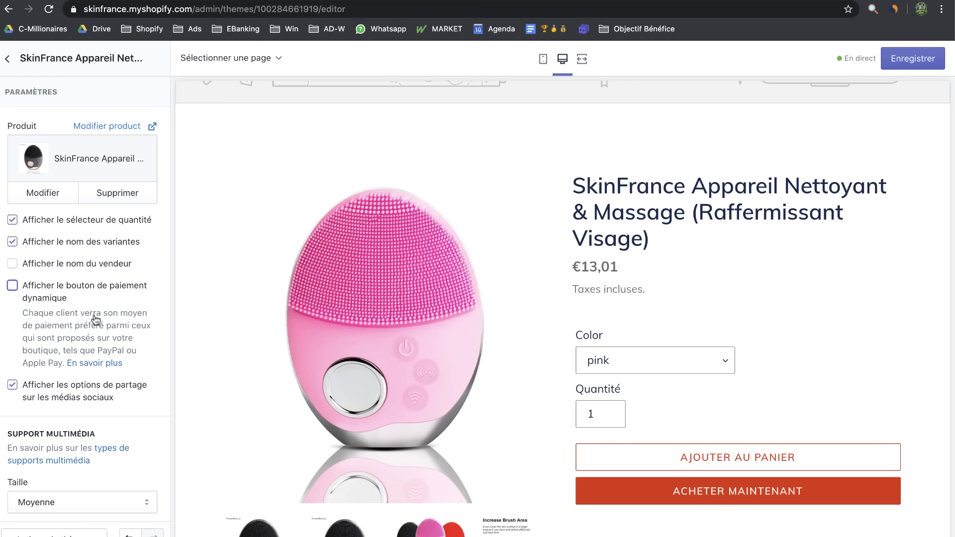
left_click(63, 299)
scroll(746, 398, "down", 3)
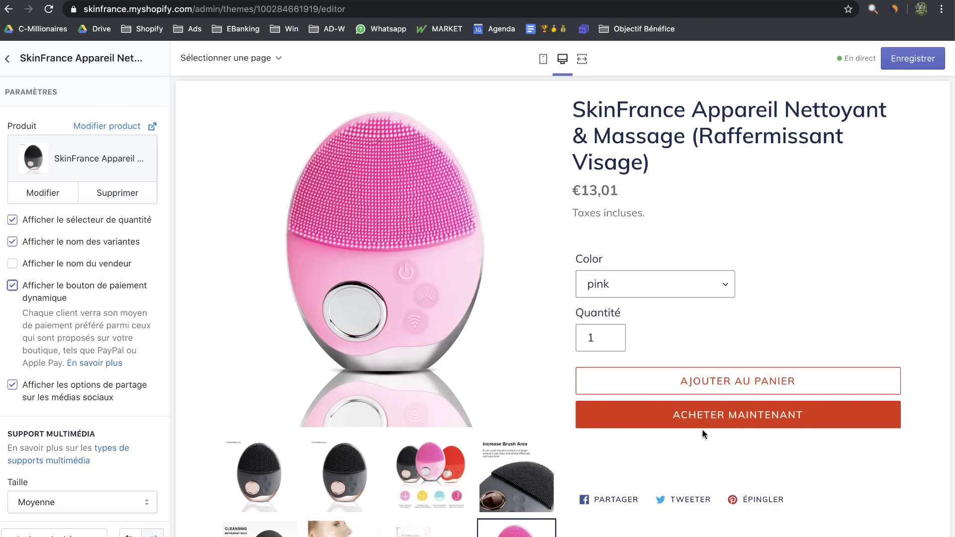
left_click(46, 292)
scroll(50, 389, "down", 1)
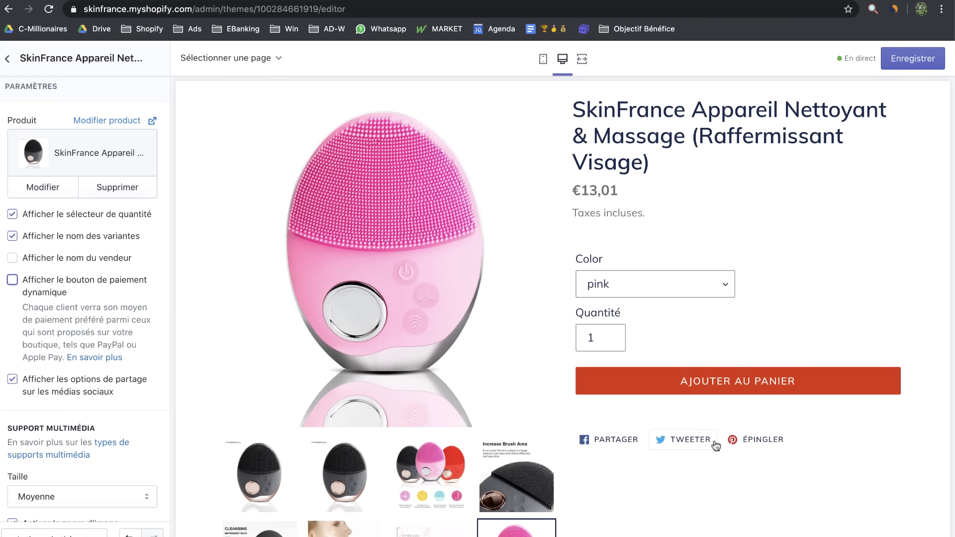
left_click(11, 382)
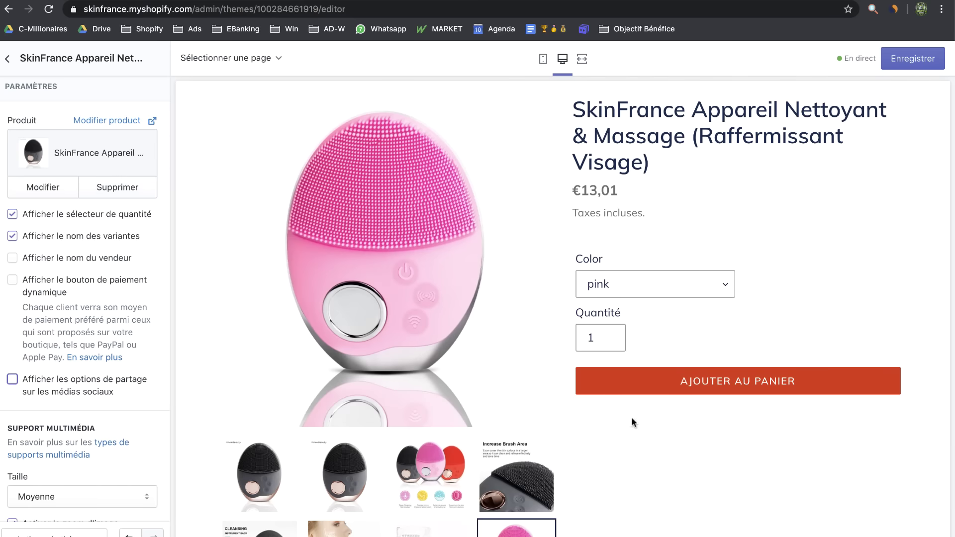
scroll(51, 436, "down", 3)
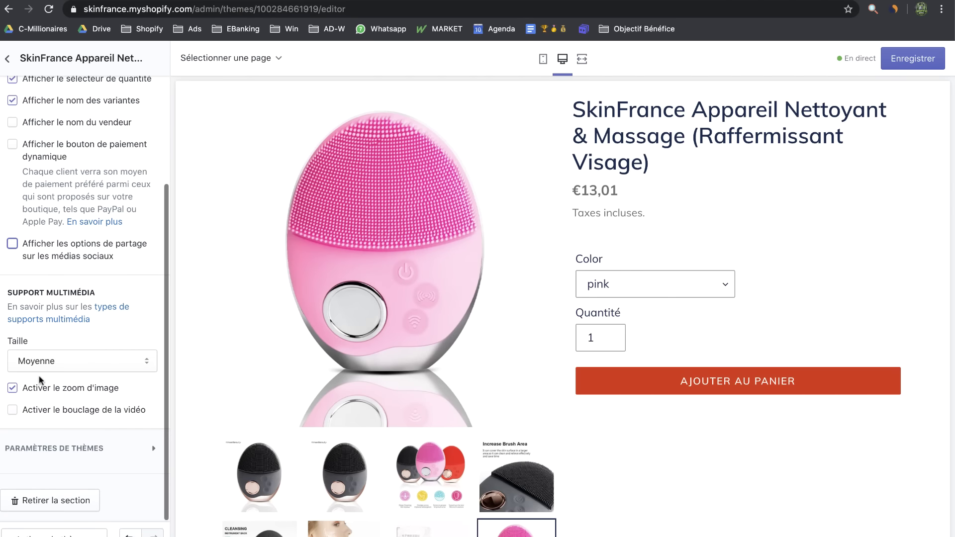
Try different product media sizes, leaving the image at Moyenne
left_click(42, 362)
left_click(67, 382)
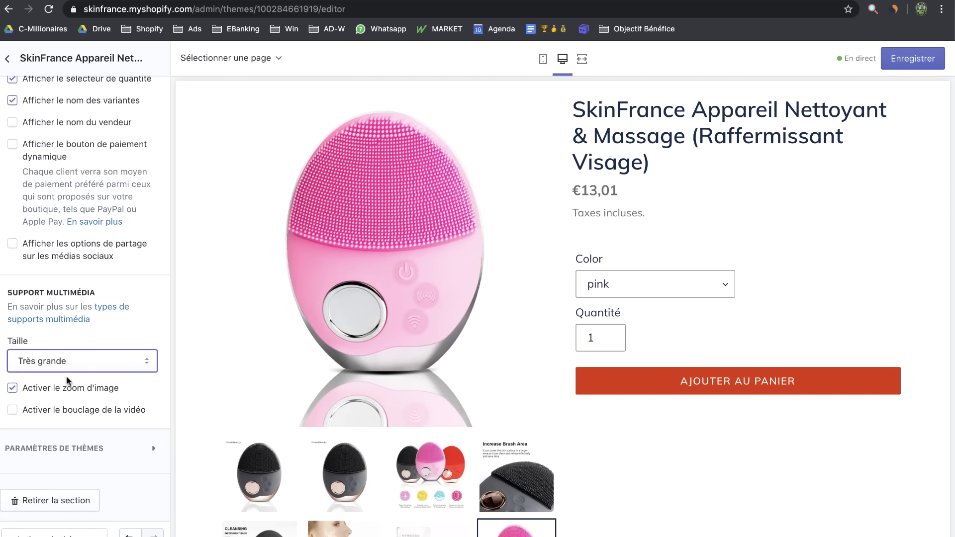
left_click(74, 360)
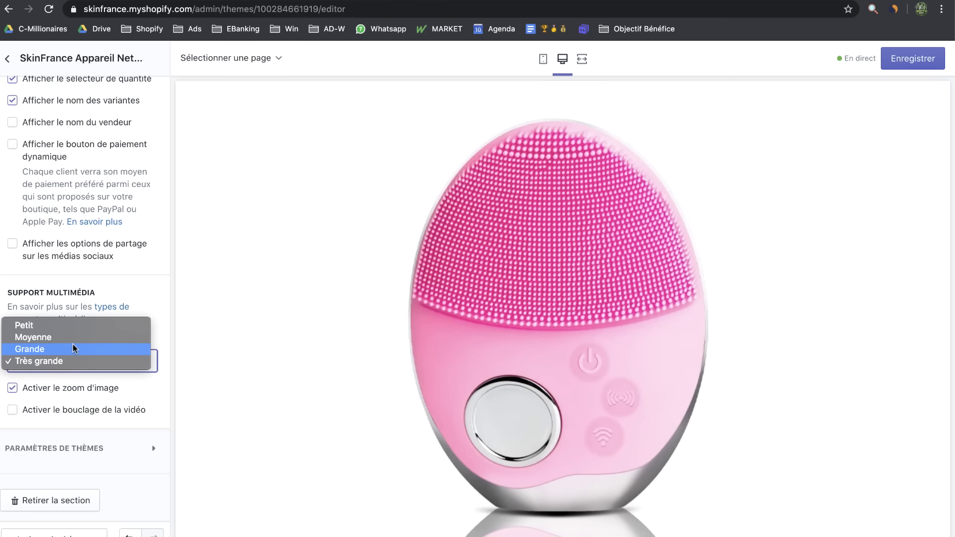
left_click(66, 325)
left_click(39, 369)
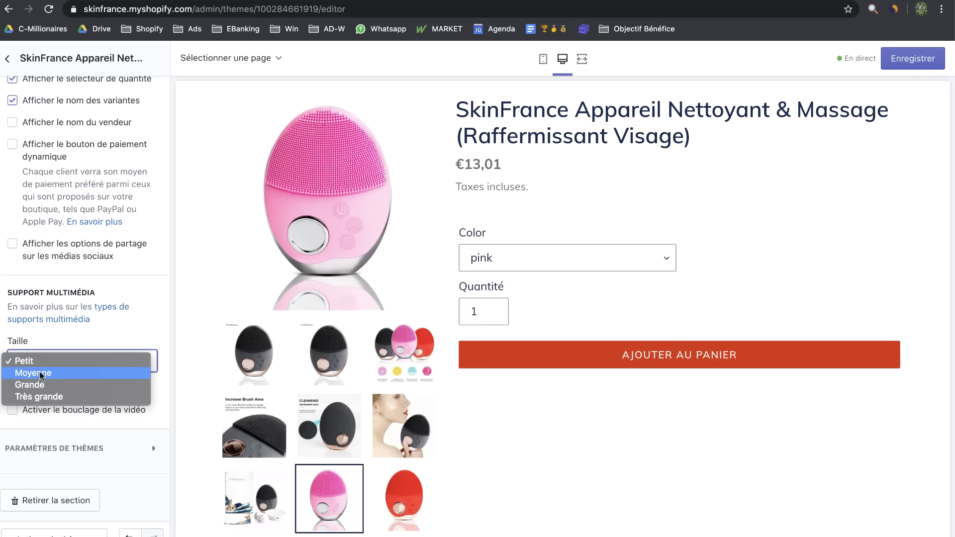
left_click(41, 374)
Disable Facebook, Twitter and Pinterest sharing in theme settings, then move the product section up
left_click(144, 448)
scroll(133, 366, "down", 3)
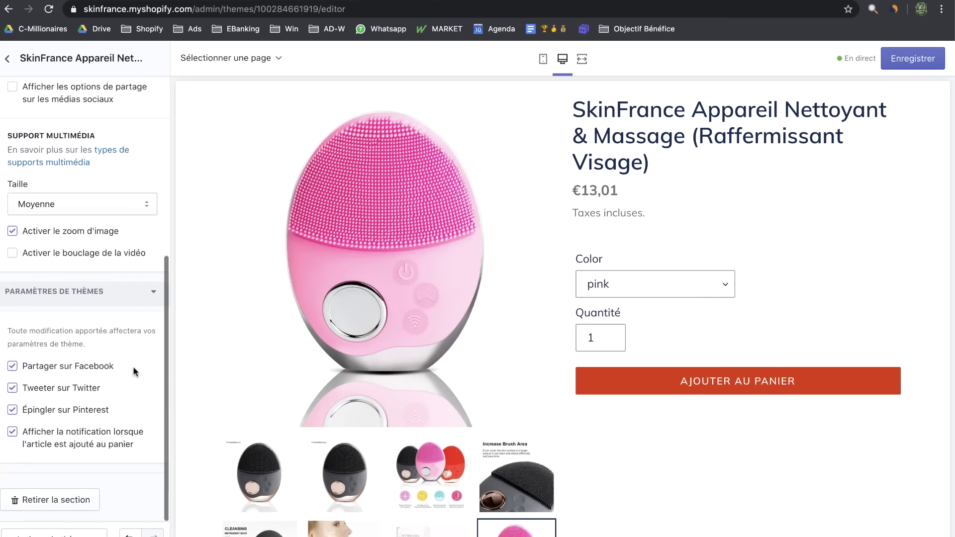
left_click(13, 367)
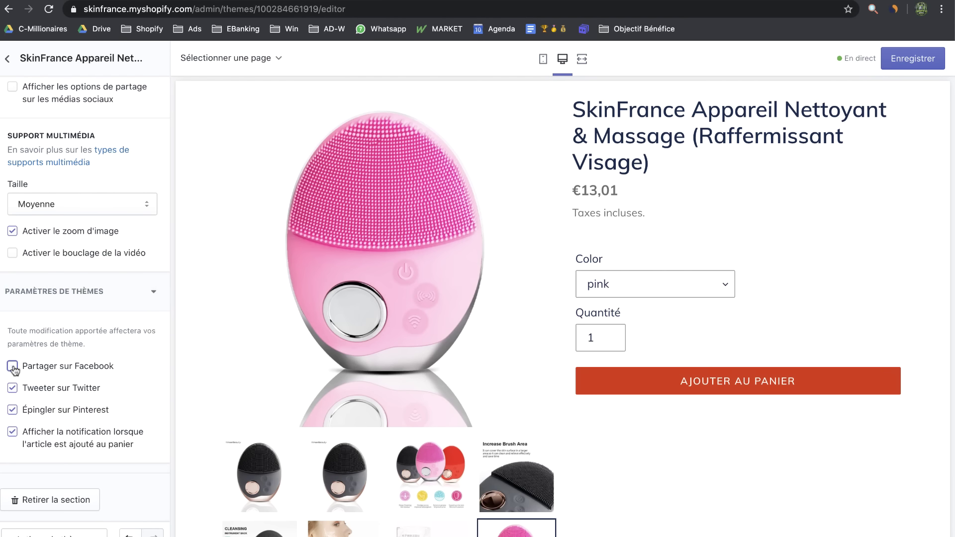
left_click(13, 388)
left_click(12, 409)
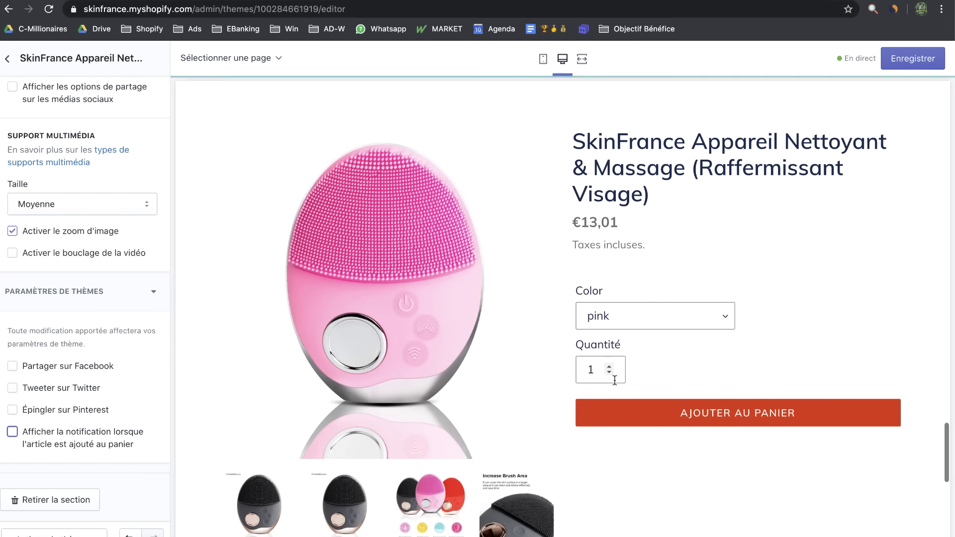
left_click(903, 68)
left_click_drag(154, 482, 139, 286)
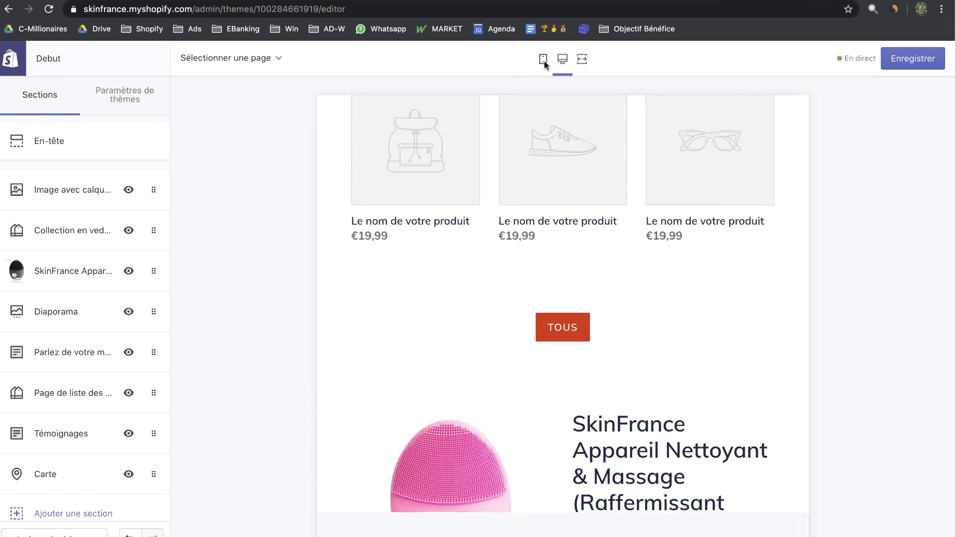
Preview the homepage at phone width, then return to desktop width
left_click(543, 59)
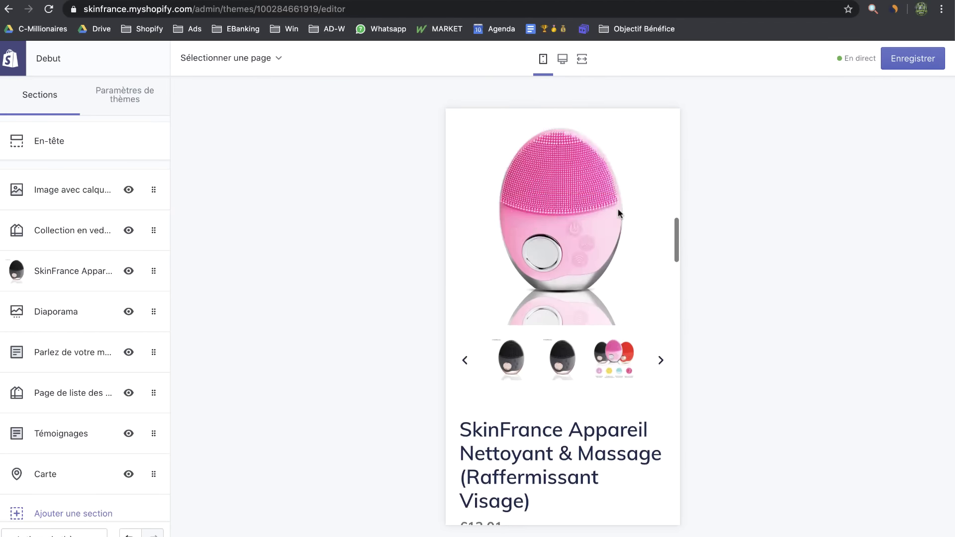
scroll(618, 213, "up", 10)
left_click(560, 59)
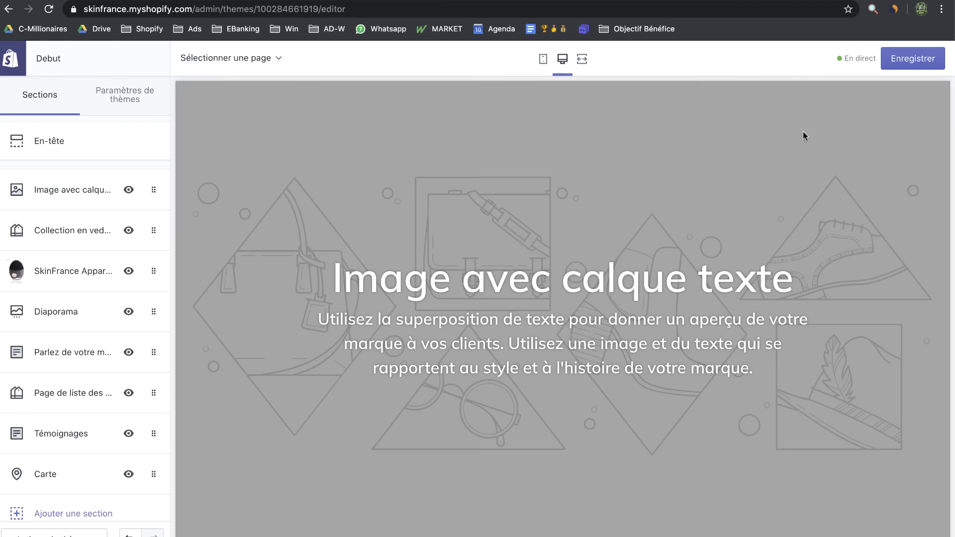
scroll(592, 279, "down", 5)
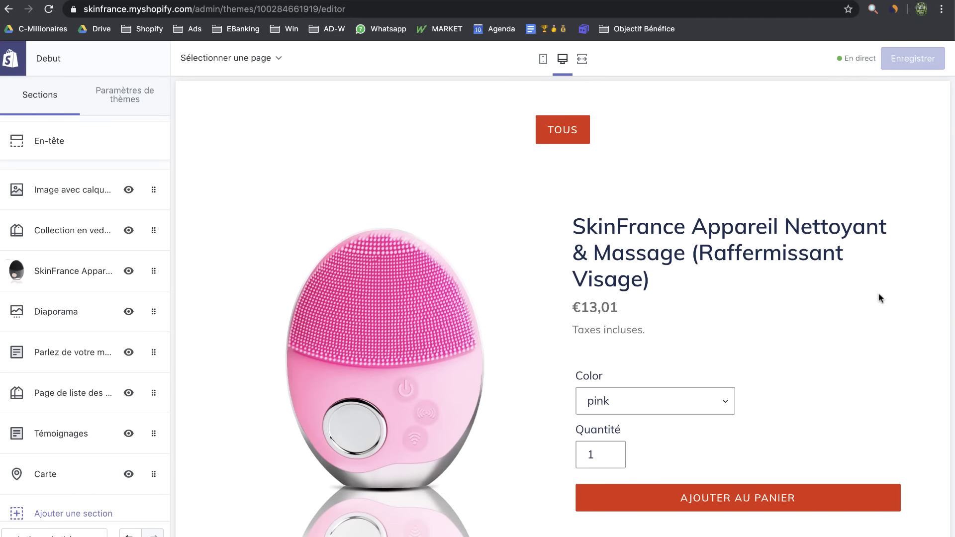
scroll(763, 332, "up", 15)
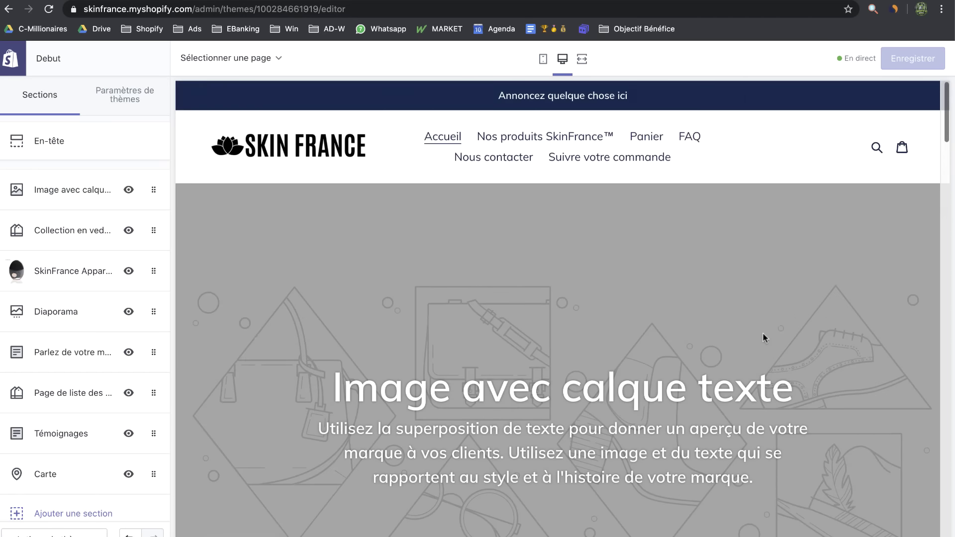
scroll(763, 333, "down", 3)
Remove the Collection en vedette and Diaporama slideshow sections
left_click(160, 246)
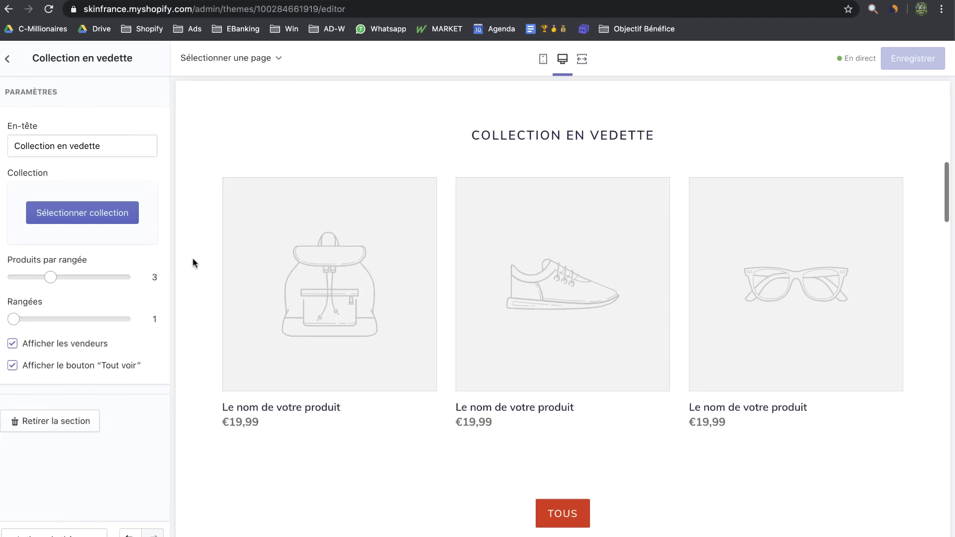
left_click(74, 424)
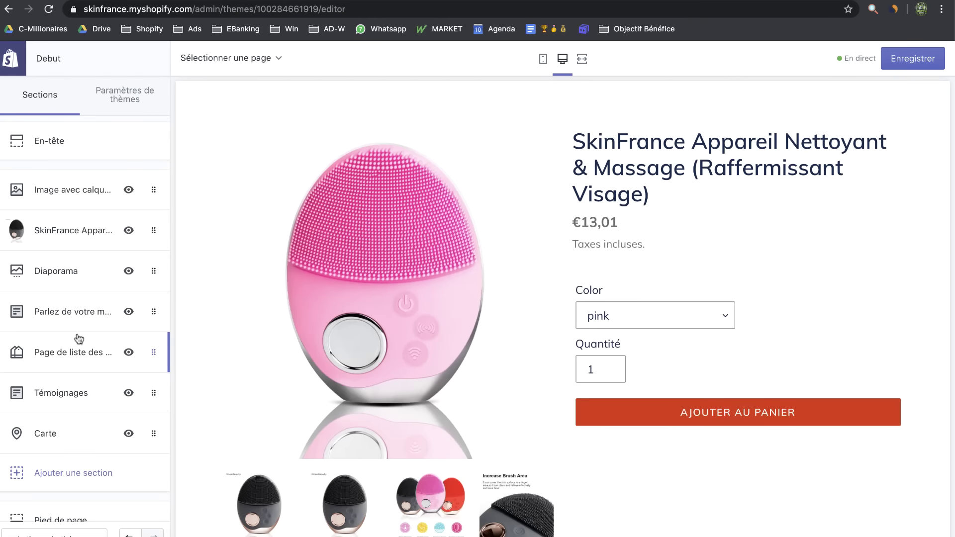
left_click(78, 269)
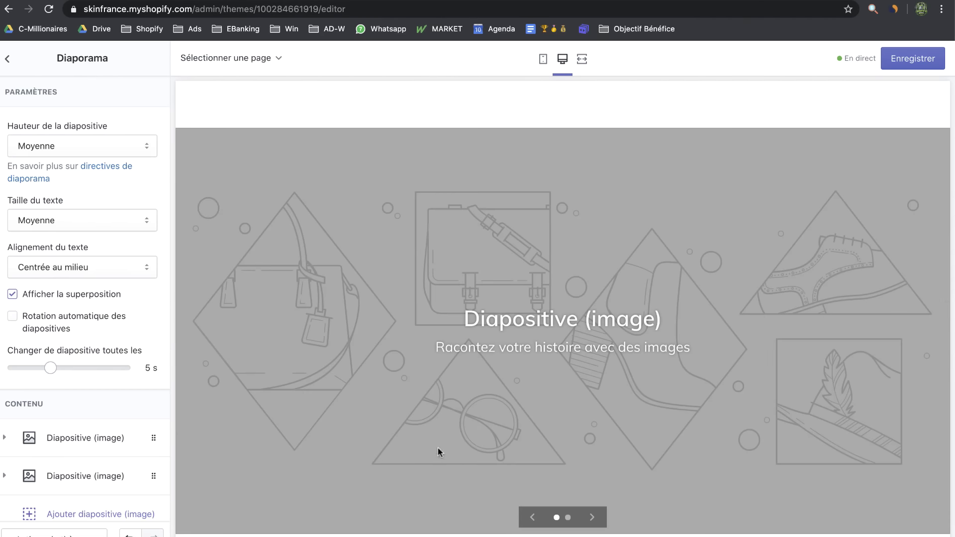
left_click(8, 69)
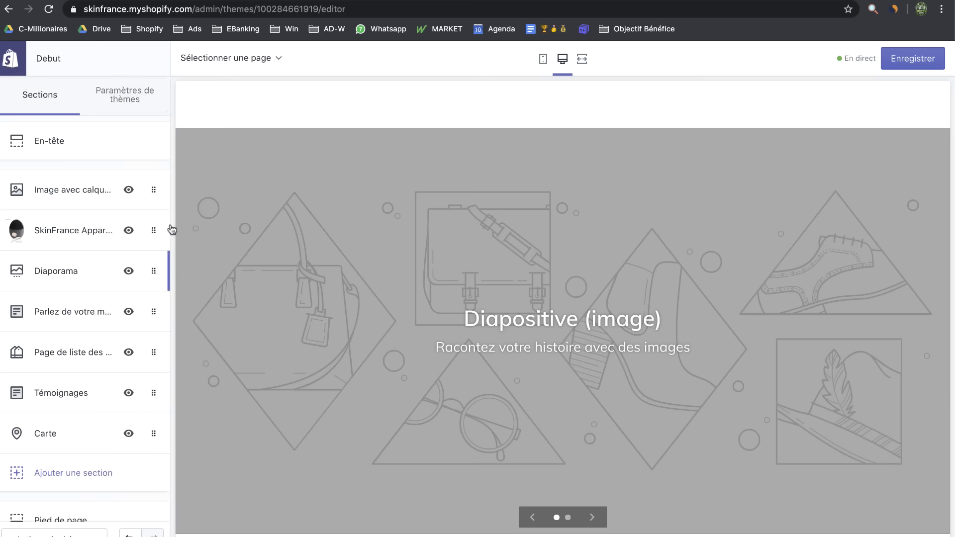
left_click(58, 289)
scroll(85, 420, "down", 3)
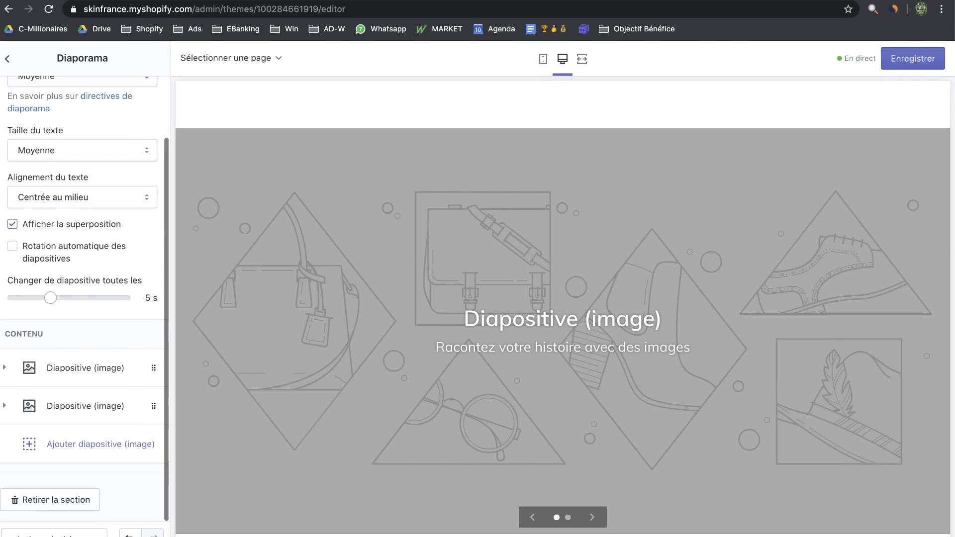
left_click(43, 508)
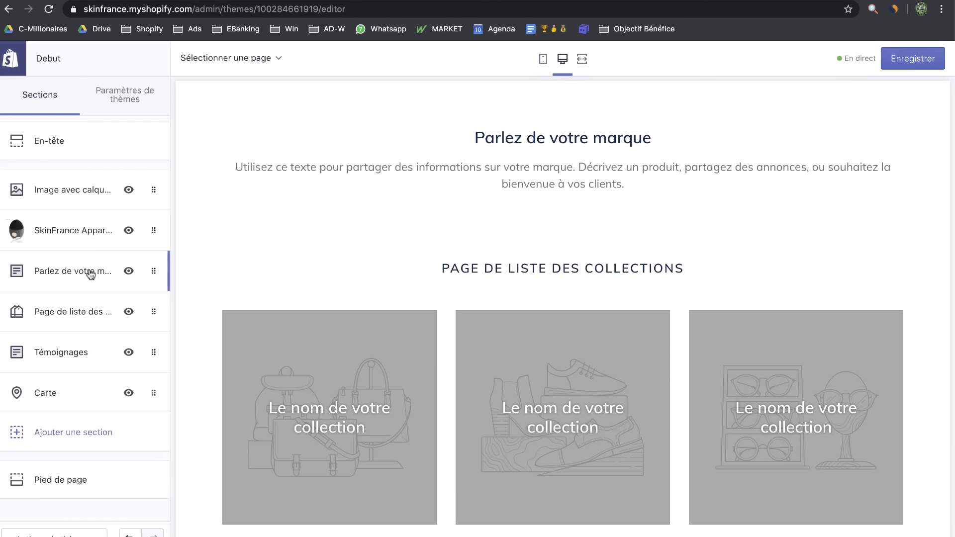
Remove the collection list and Carte map sections
left_click(62, 321)
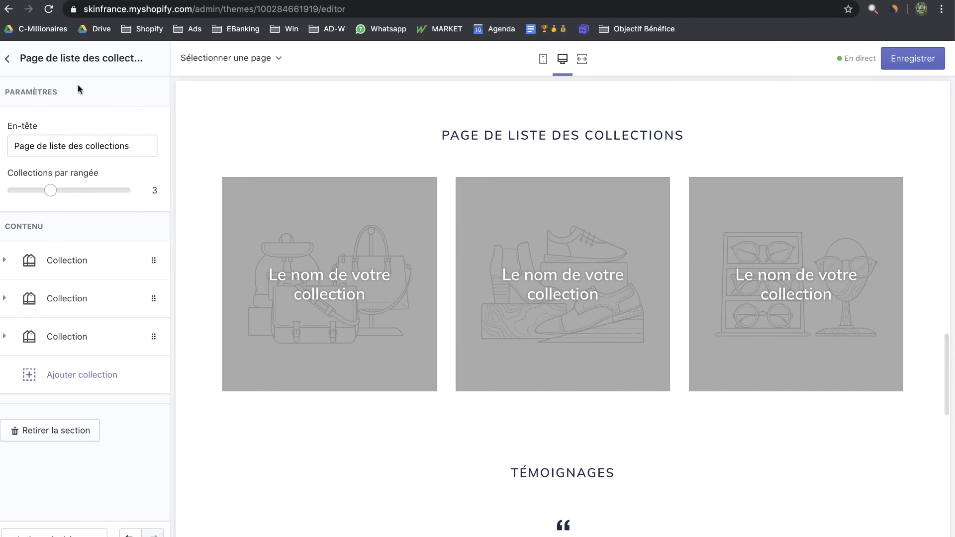
left_click(8, 58)
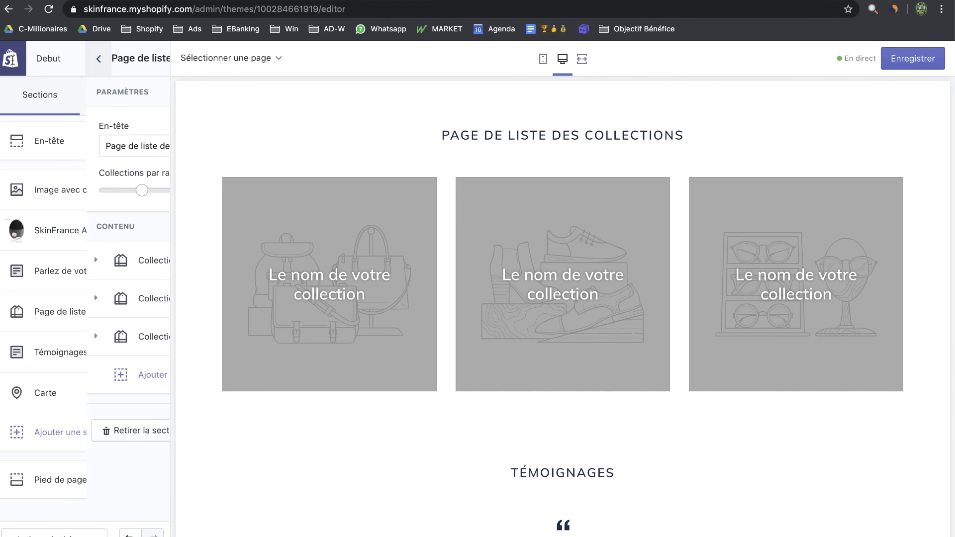
left_click(54, 321)
left_click(57, 429)
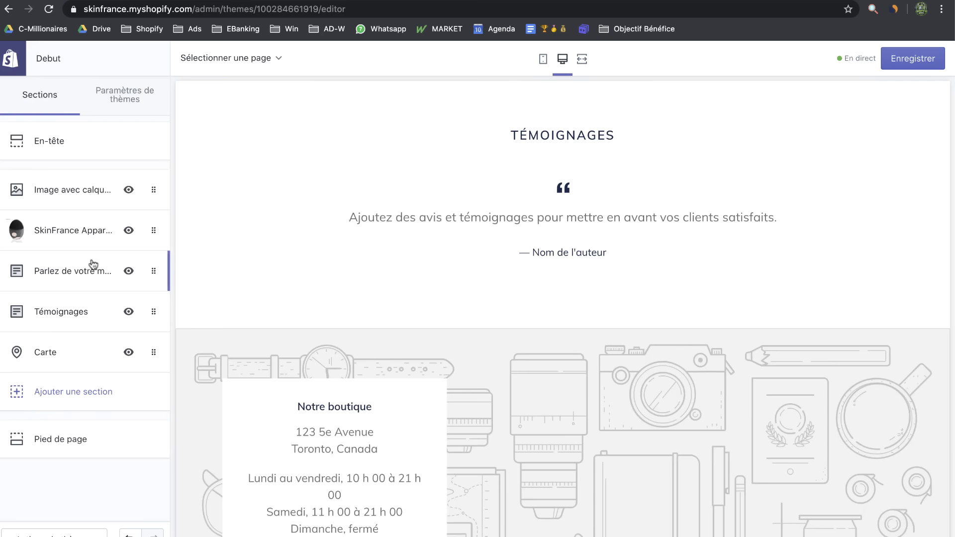
left_click(71, 358)
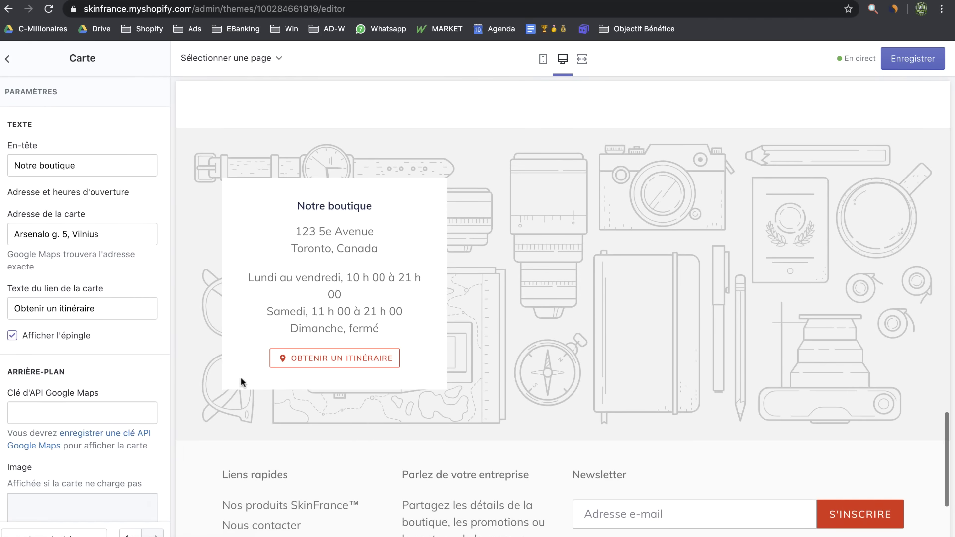
scroll(114, 354, "down", 5)
scroll(113, 384, "down", 3)
left_click(62, 502)
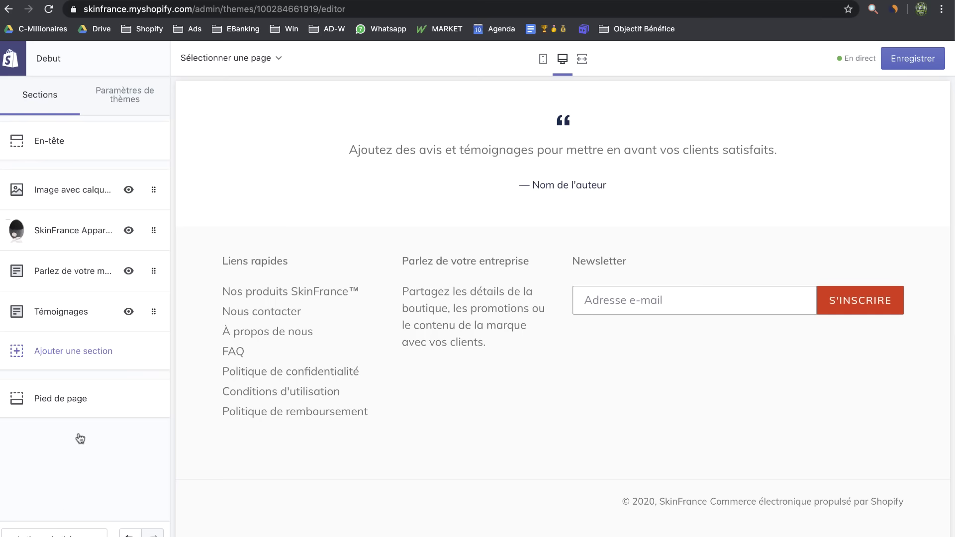
Scroll back up and bring up the section types available to add
scroll(405, 215, "up", 6)
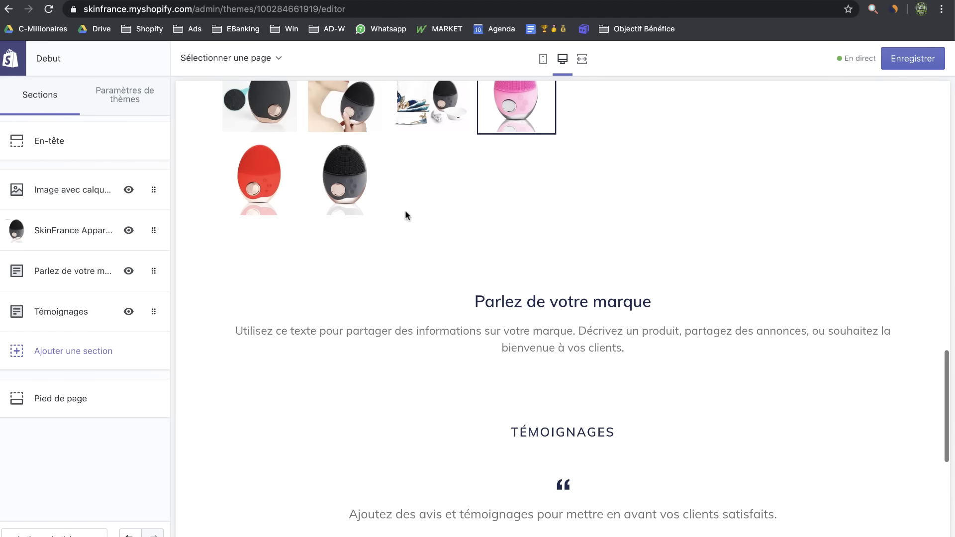
scroll(309, 294, "up", 2)
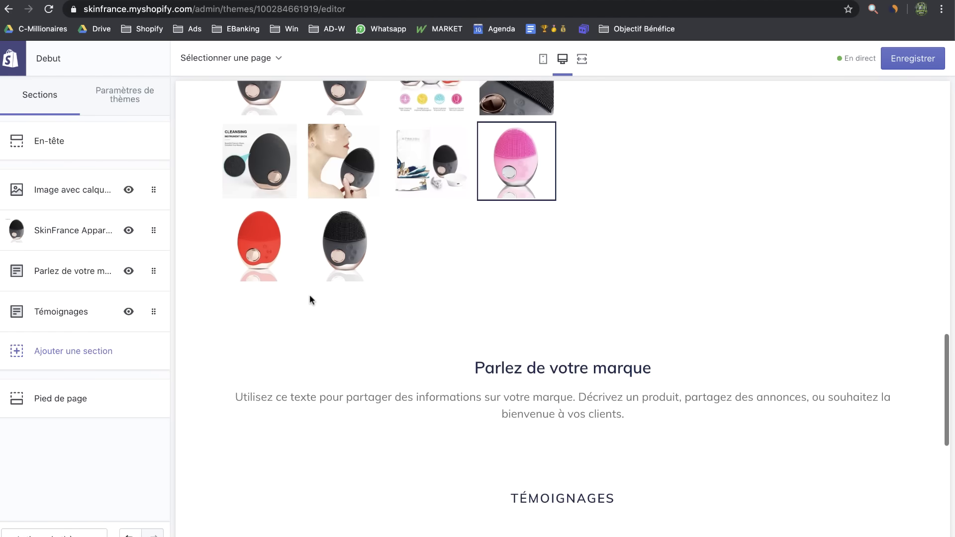
left_click(48, 352)
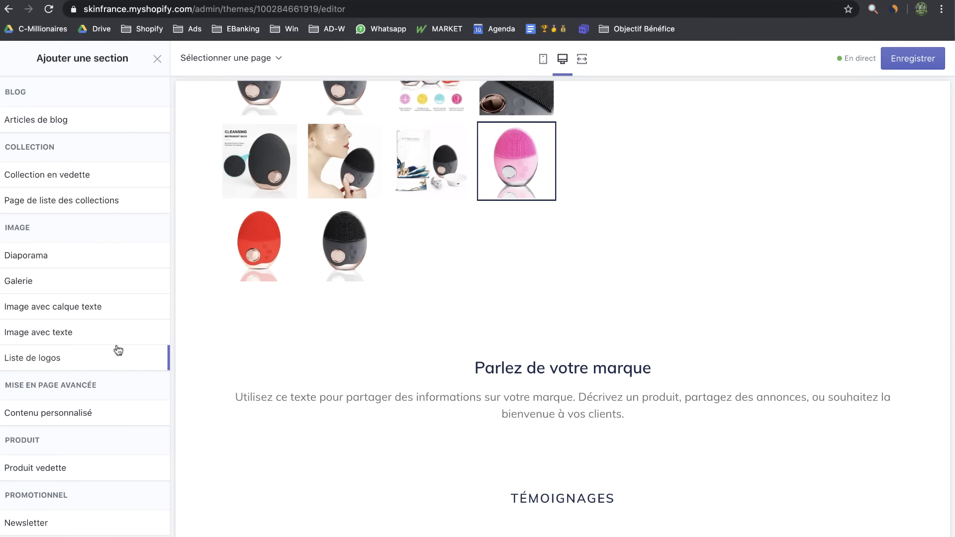
Add an Image avec texte section and move it to second place
scroll(84, 398, "down", 3)
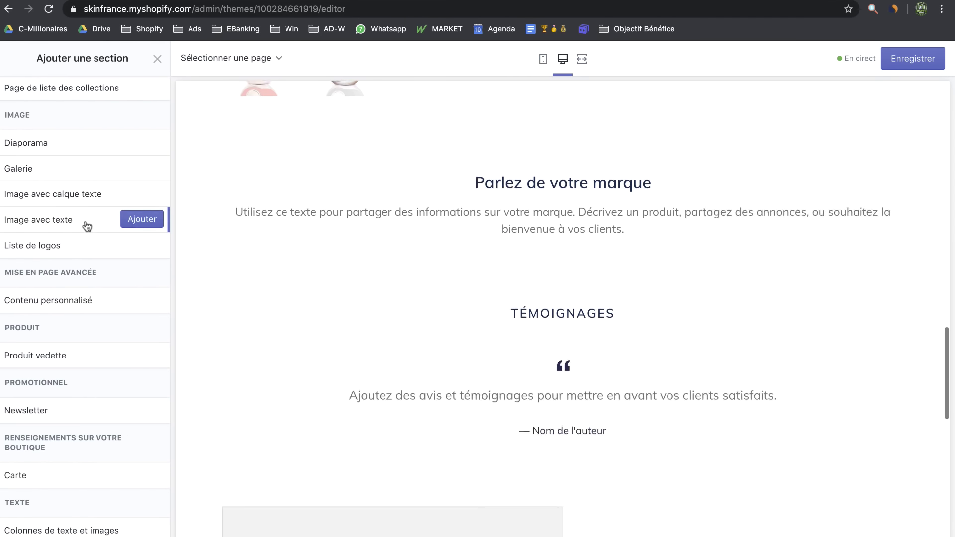
left_click(134, 220)
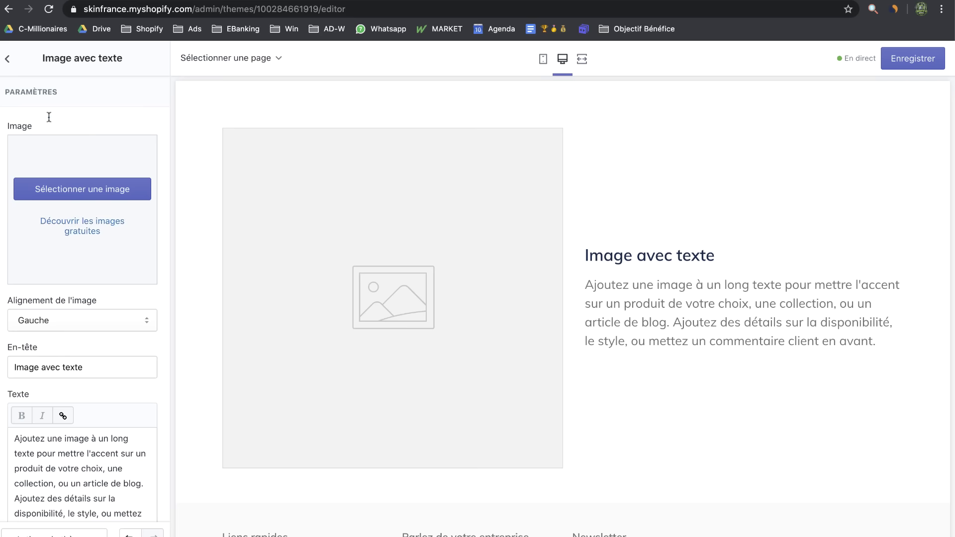
left_click(7, 61)
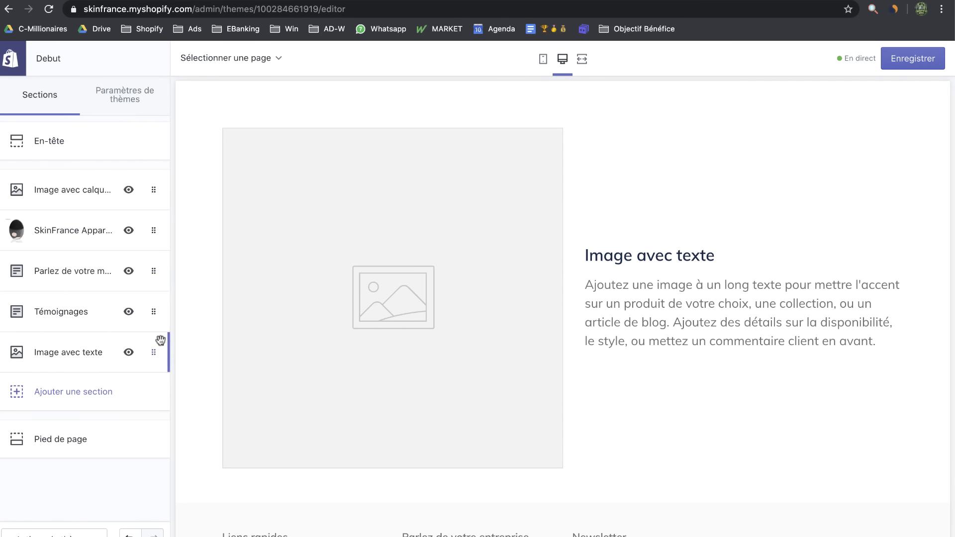
left_click_drag(157, 352, 150, 227)
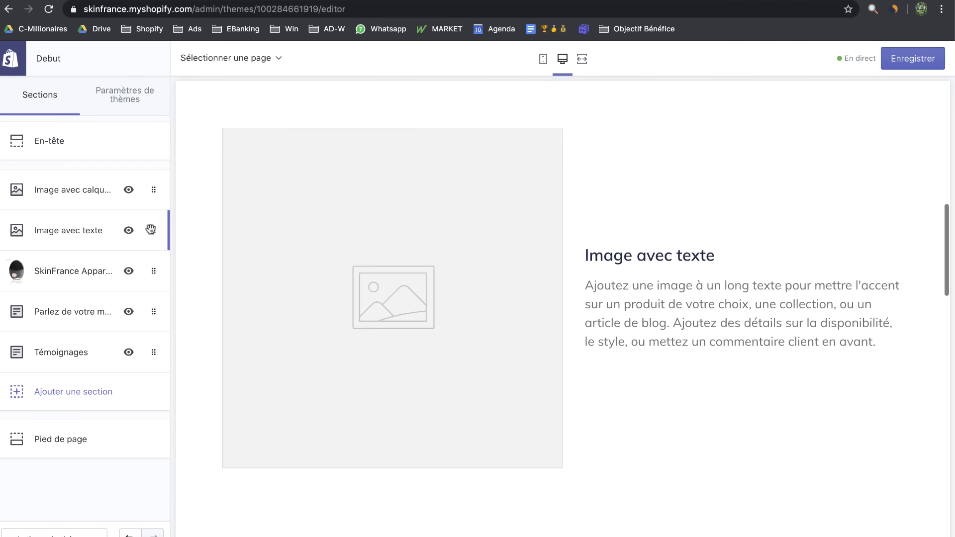
Add a second Image avec texte section in third place, then open the overlay banner's settings
left_click(101, 404)
scroll(105, 413, "down", 1)
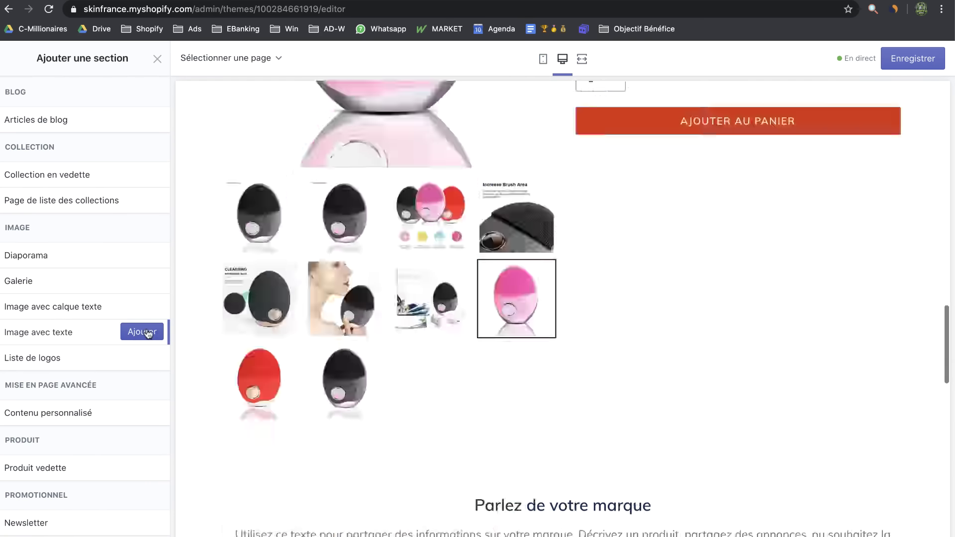
left_click(151, 331)
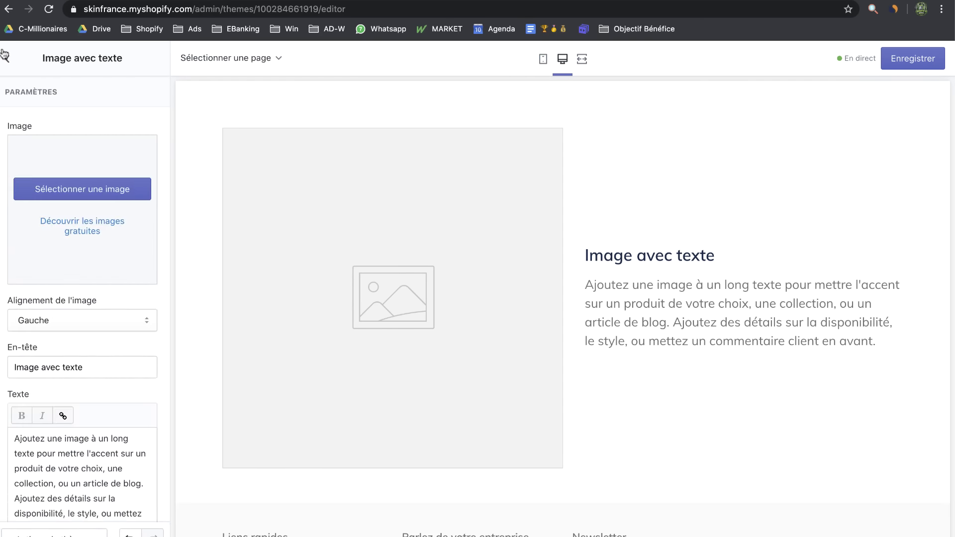
left_click(4, 55)
left_click_drag(155, 393, 146, 265)
scroll(496, 335, "up", 7)
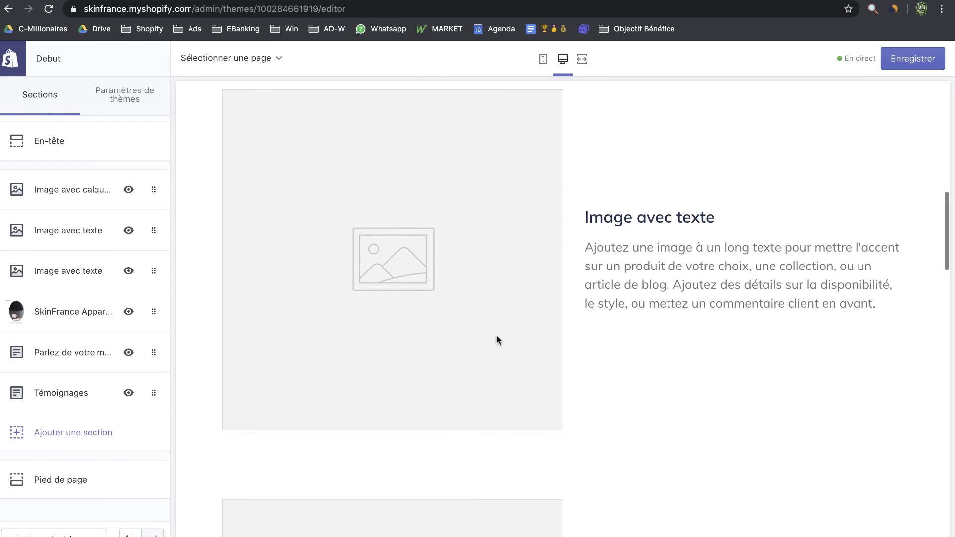
scroll(496, 336, "down", 14)
scroll(497, 299, "up", 10)
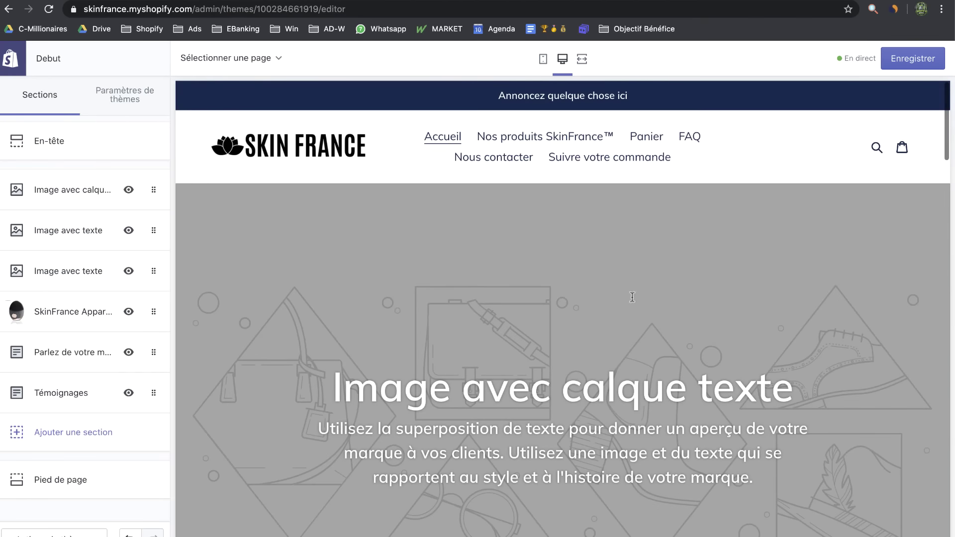
scroll(378, 342, "down", 2)
scroll(378, 341, "down", 2)
left_click(40, 199)
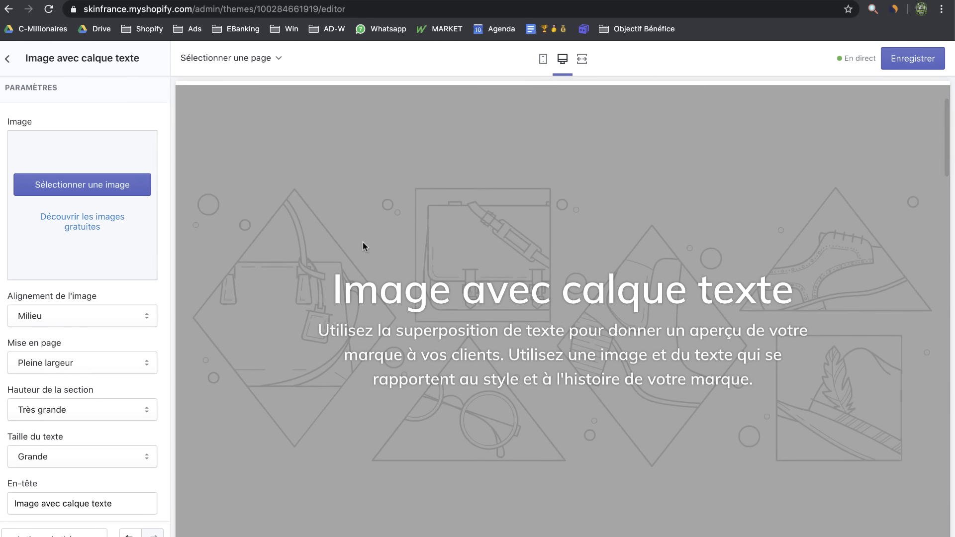
Set the image-overlay banner height to Moyenne and check mobile and desktop previews
scroll(92, 379, "down", 3)
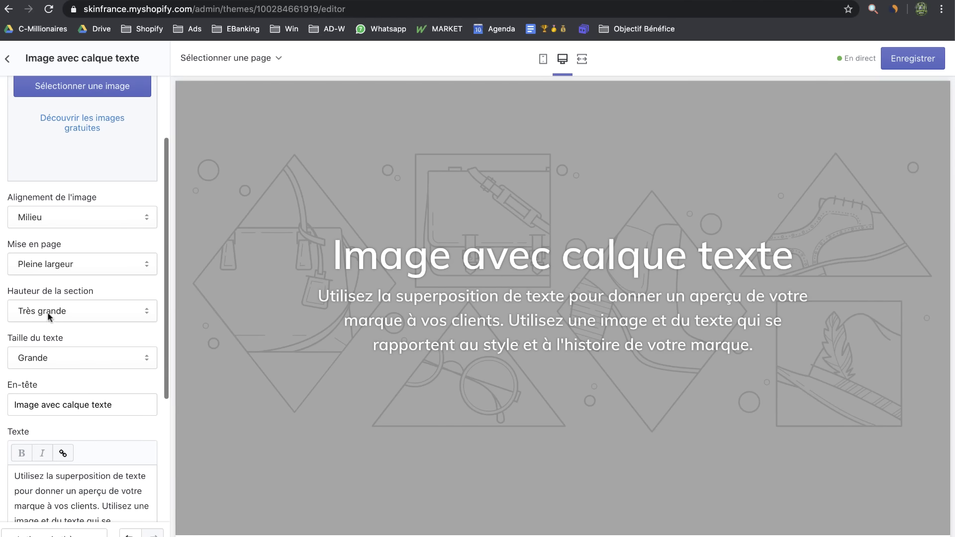
left_click(51, 311)
left_click(368, 241)
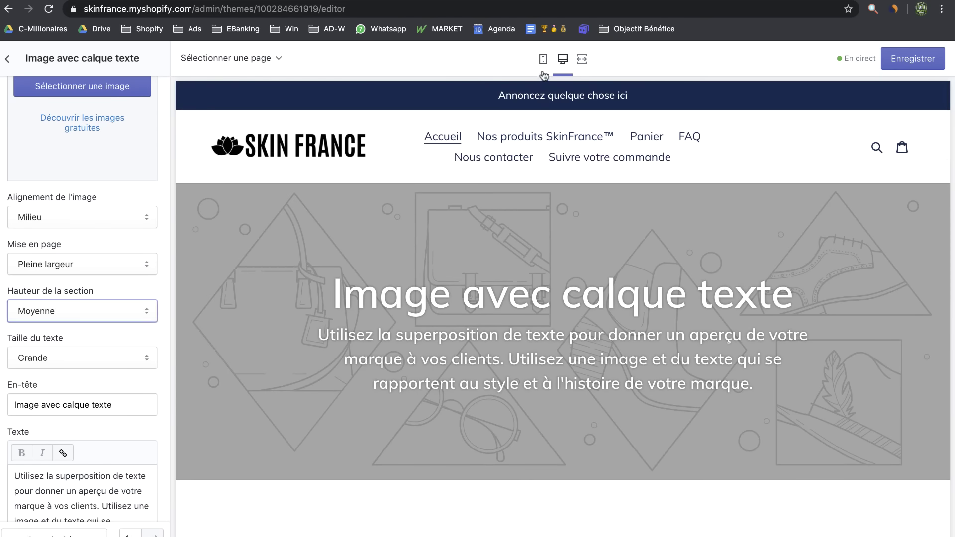
left_click(544, 69)
left_click(562, 62)
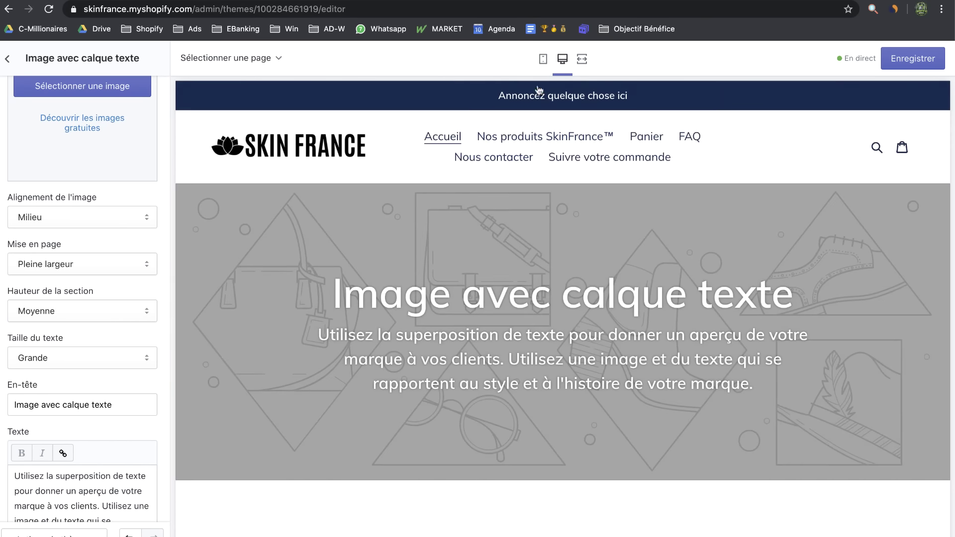
Select the banner heading text and switch to the Notino FOREO LUNA 3 page
scroll(82, 299, "down", 2)
triple_click(136, 340)
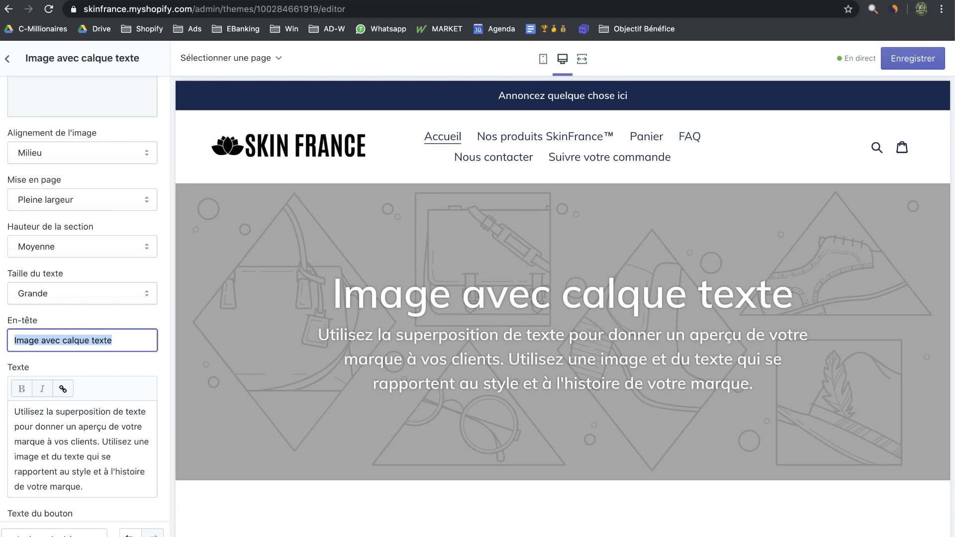
left_click(565, 1)
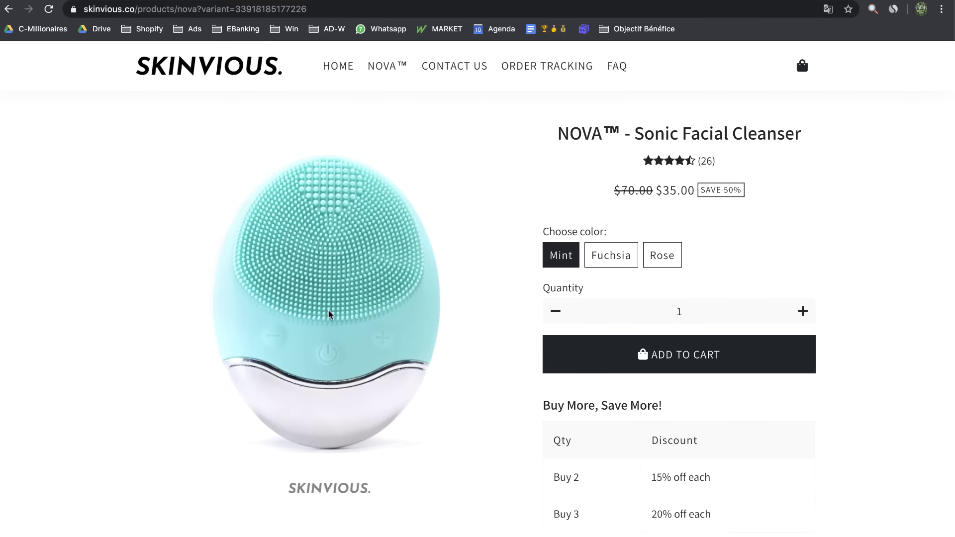
Select the Skinvious cleanser blurb on the product page
scroll(330, 308, "up", 1)
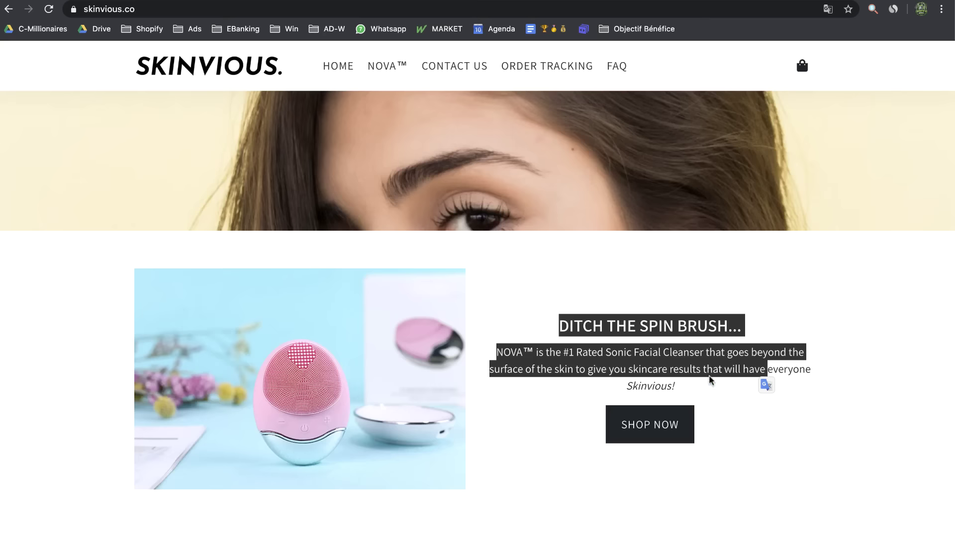
left_click_drag(712, 382, 559, 326)
key("super+c")
scroll(631, 309, "down", 2)
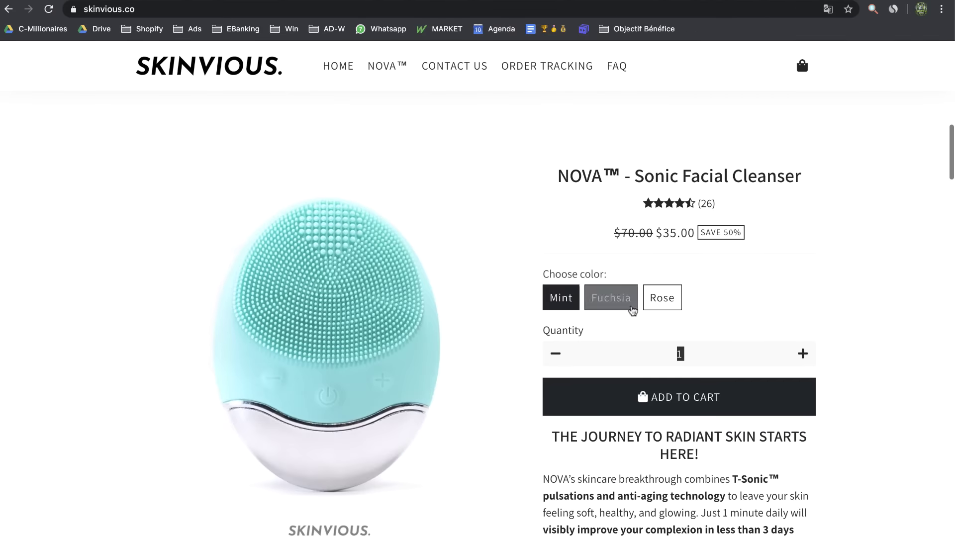
scroll(631, 324, "down", 5)
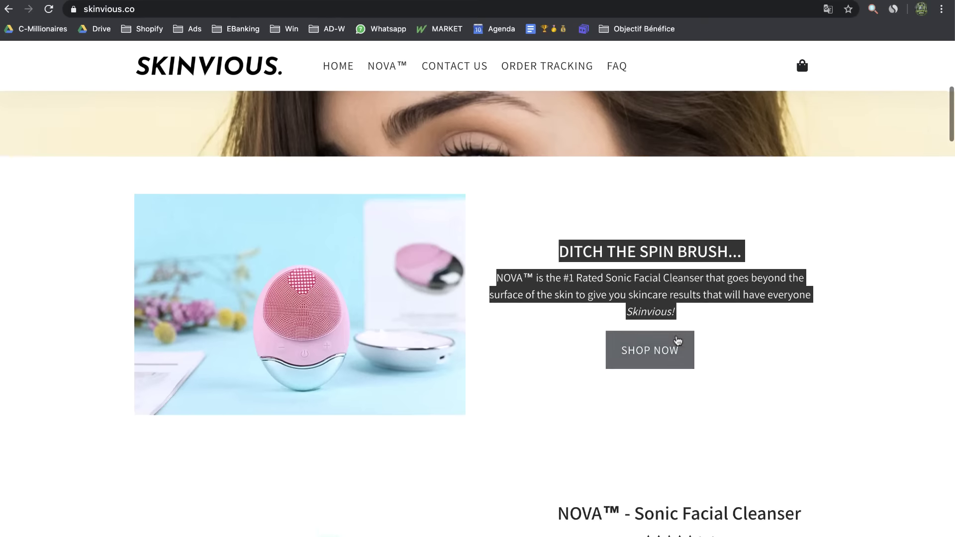
scroll(678, 340, "up", 1)
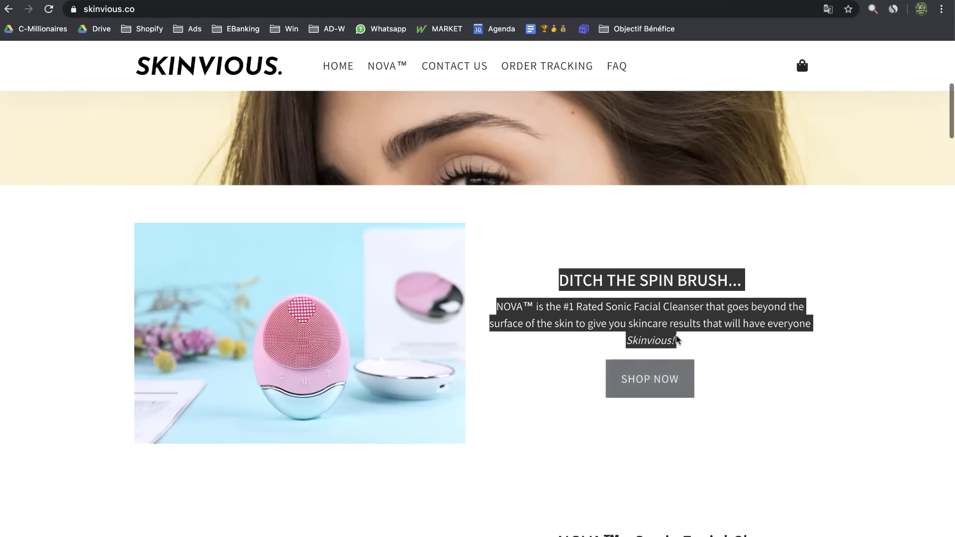
Translate the copied blurb into French on DeepL and select the translation
key("super+t")
type("de")
key("Return")
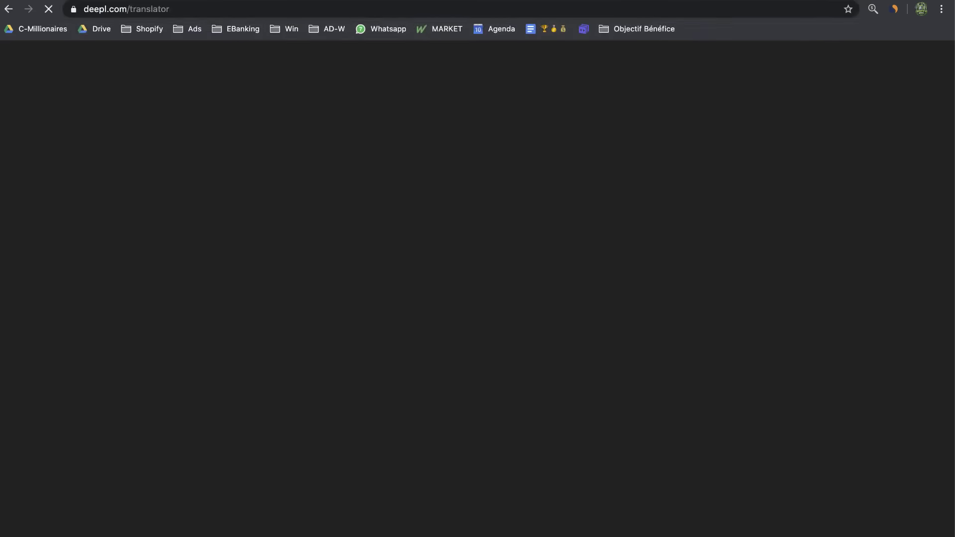
key("super+v")
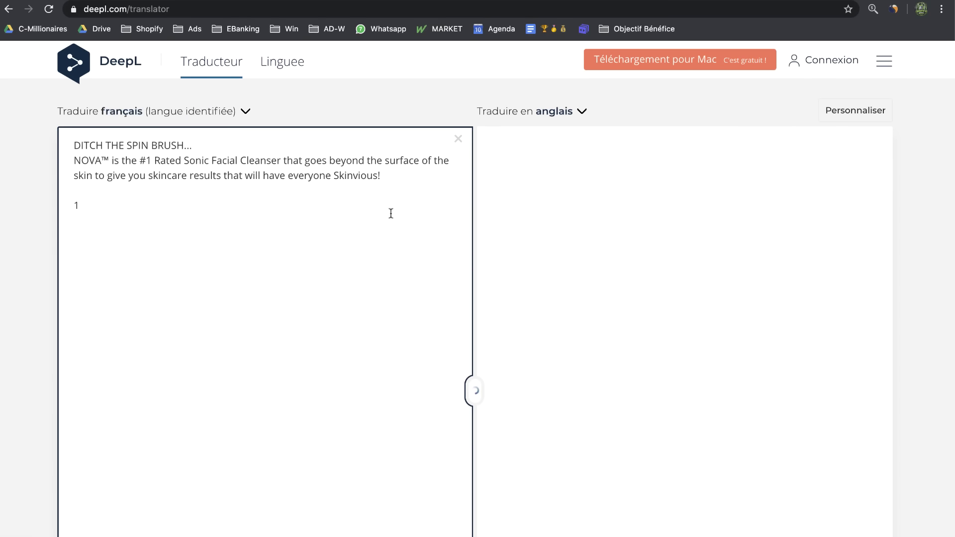
left_click(661, 216)
key("super+a")
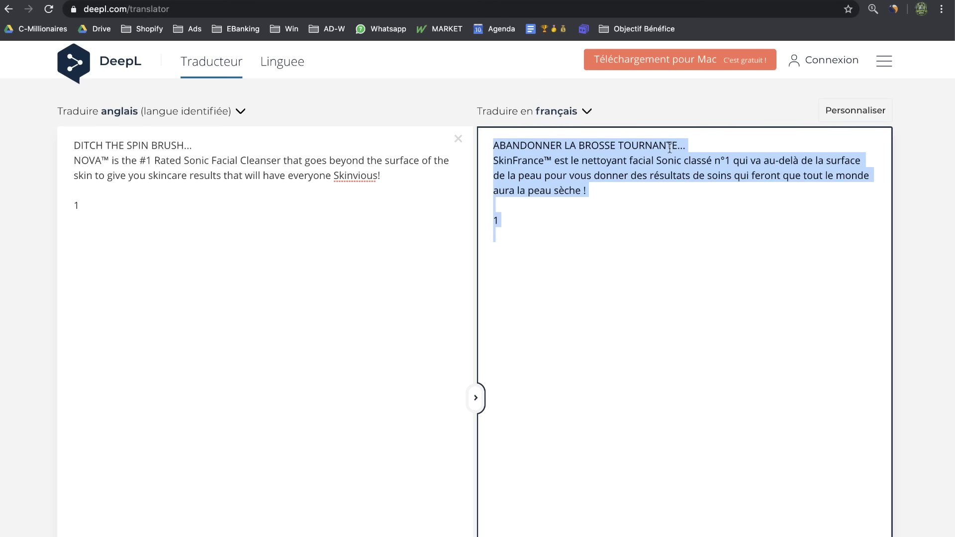
Review the derma-lights and FOREO LUNA 3 pages, then return to the Shopify editor
key("ctrl+Tab")
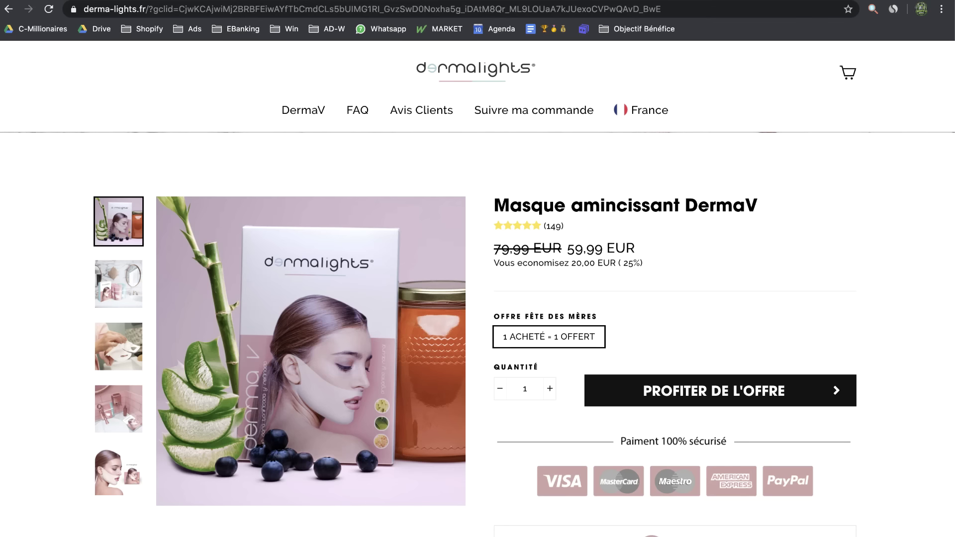
key("ctrl+Tab")
scroll(558, 193, "up", 20)
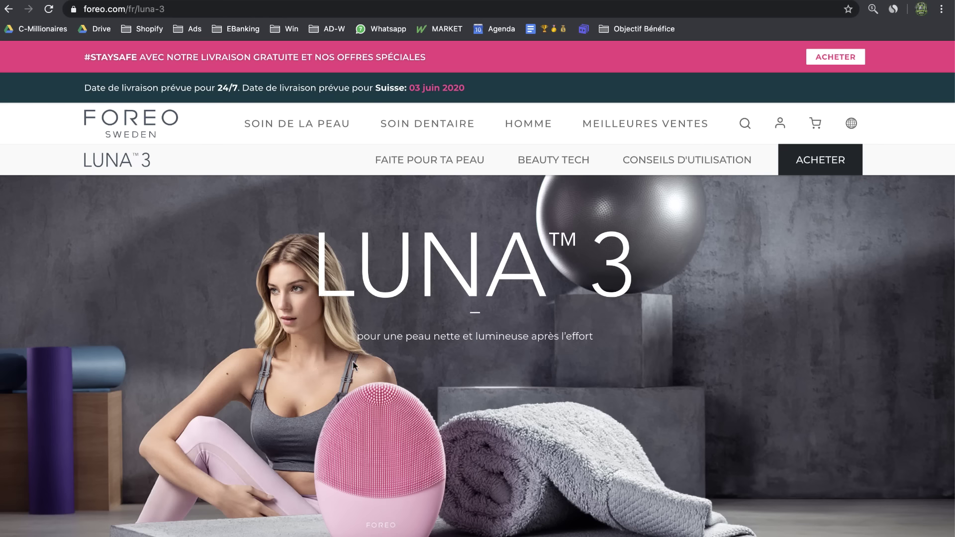
left_click_drag(594, 344, 513, 344)
scroll(560, 342, "down", 7)
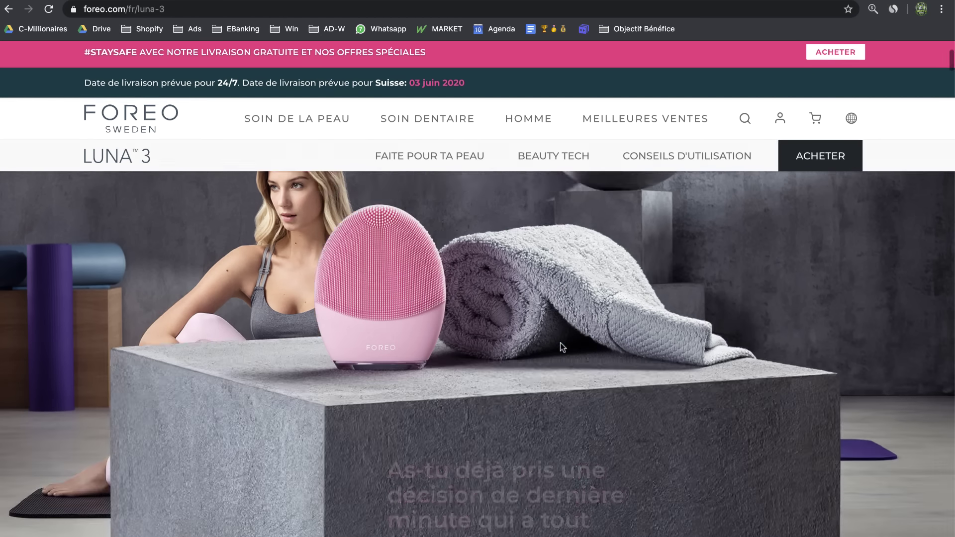
scroll(456, 391, "up", 10)
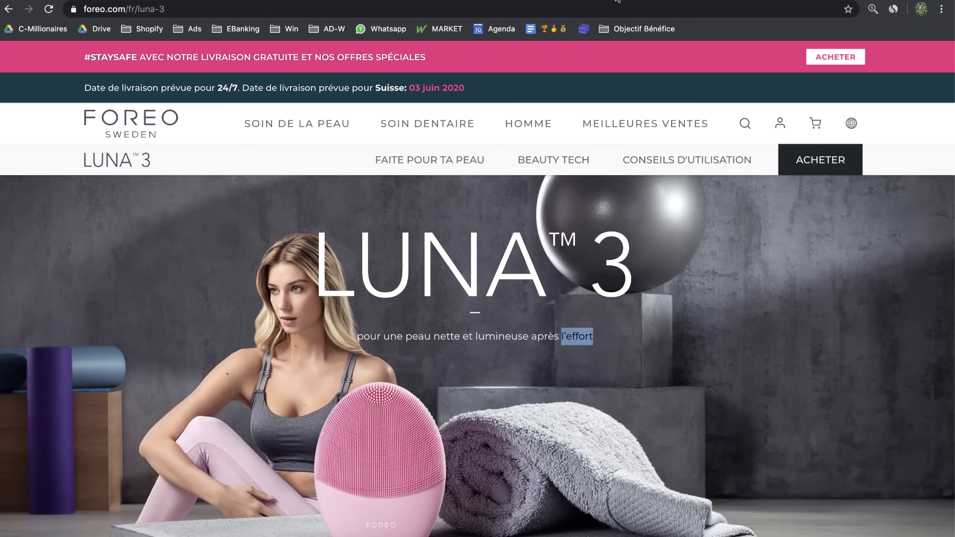
left_click(616, 0)
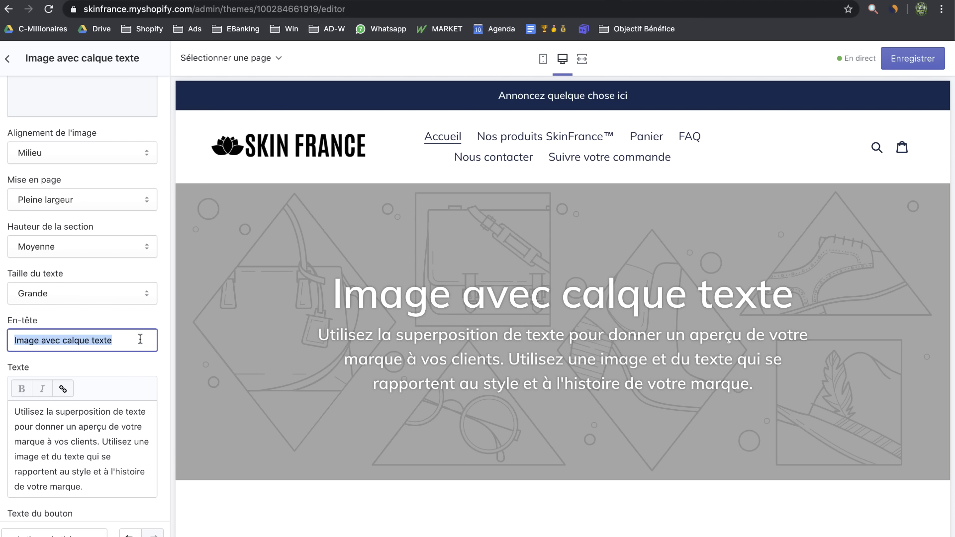
Enter 'SkinFrance™' as the banner heading and check mobile and desktop previews
type("SkinFrance")
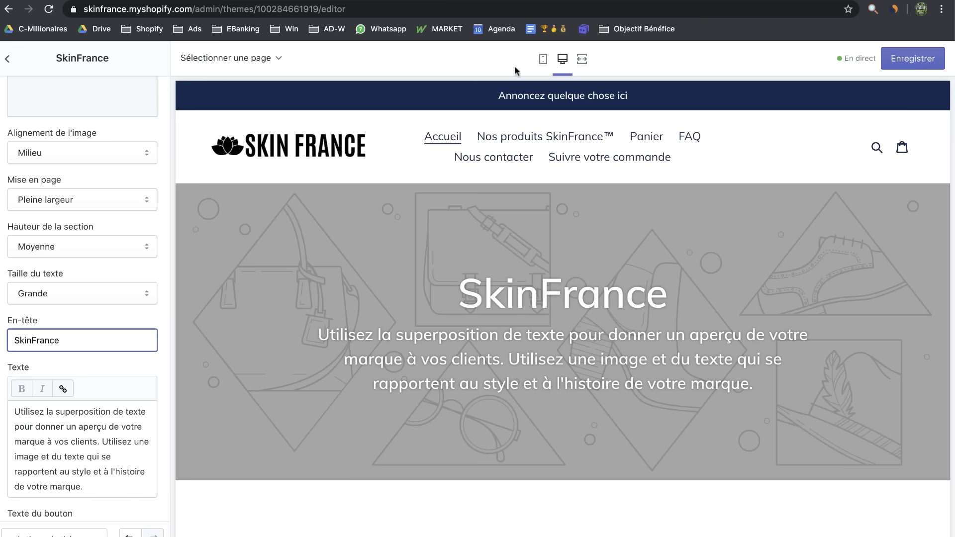
type("™")
left_click(543, 59)
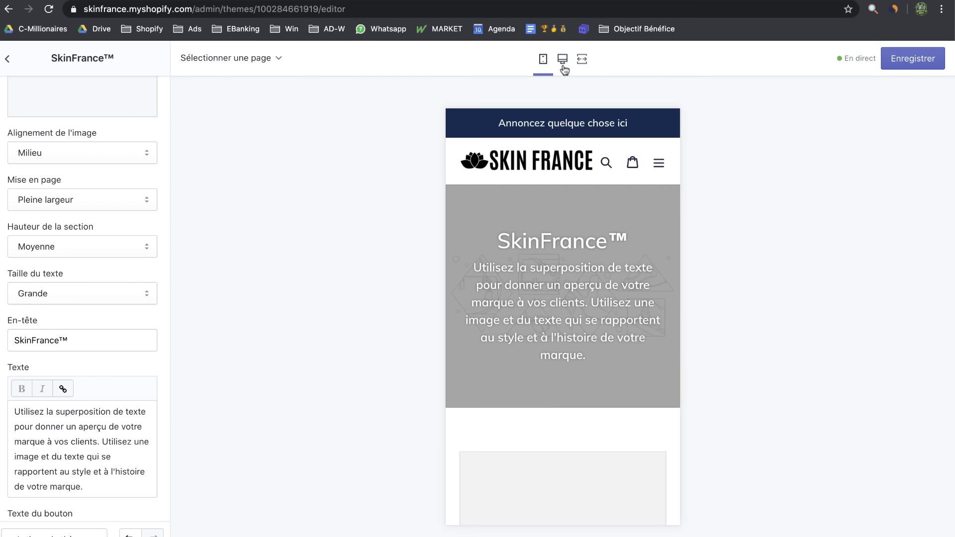
left_click(563, 60)
Replace the placeholder paragraph with 'La solution n°1 pour le soin du visage.' and preview it
left_click_drag(102, 496, 1, 353)
type("La")
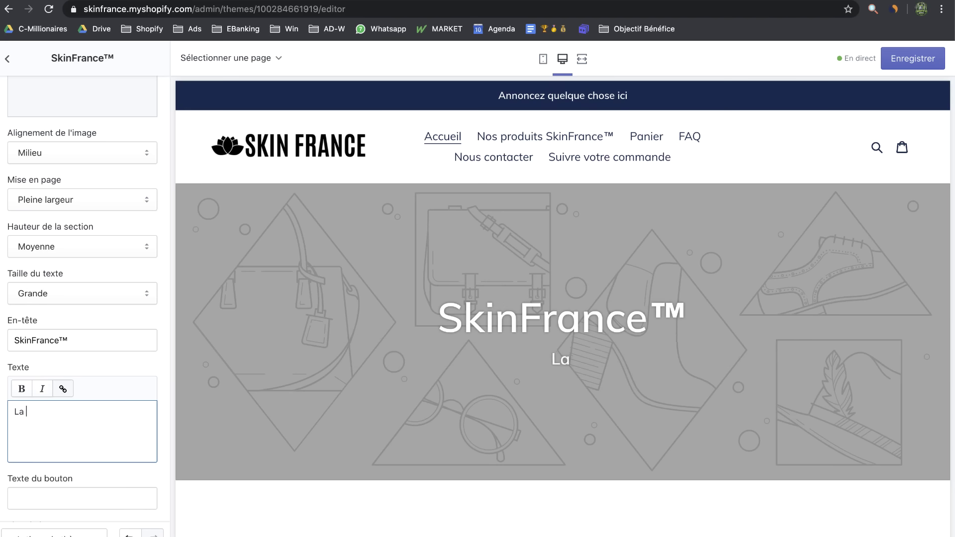
type(" solution n")
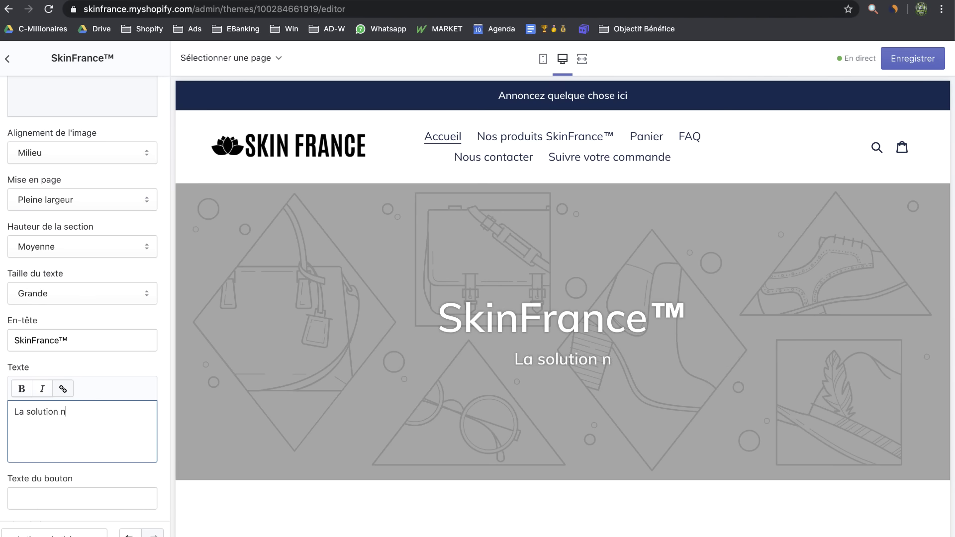
type("°1 du soin")
key("BackSpace")
key("BackSpace")
key("BackSpace")
key("BackSpace")
key("BackSpace")
key("BackSpace")
key("BackSpace")
type("pour le ")
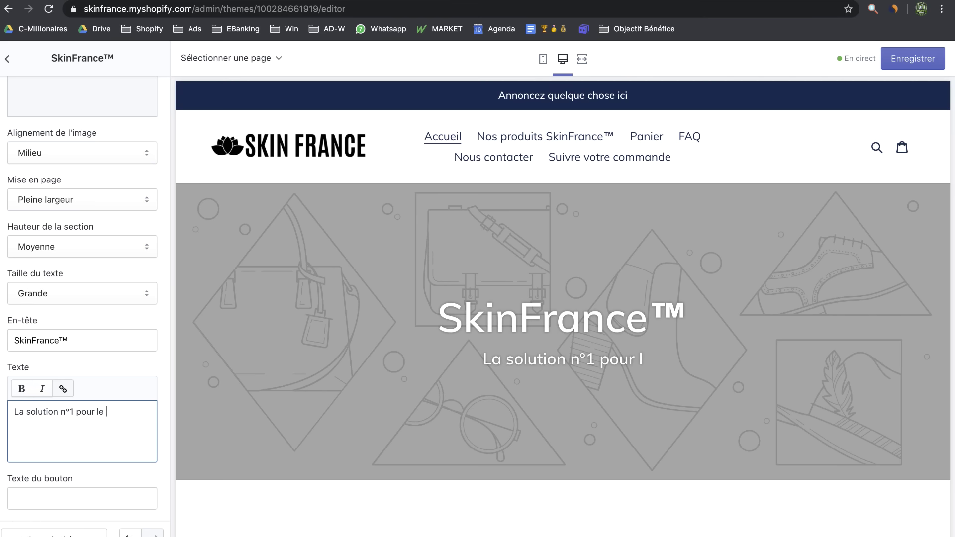
type("soin du visage.")
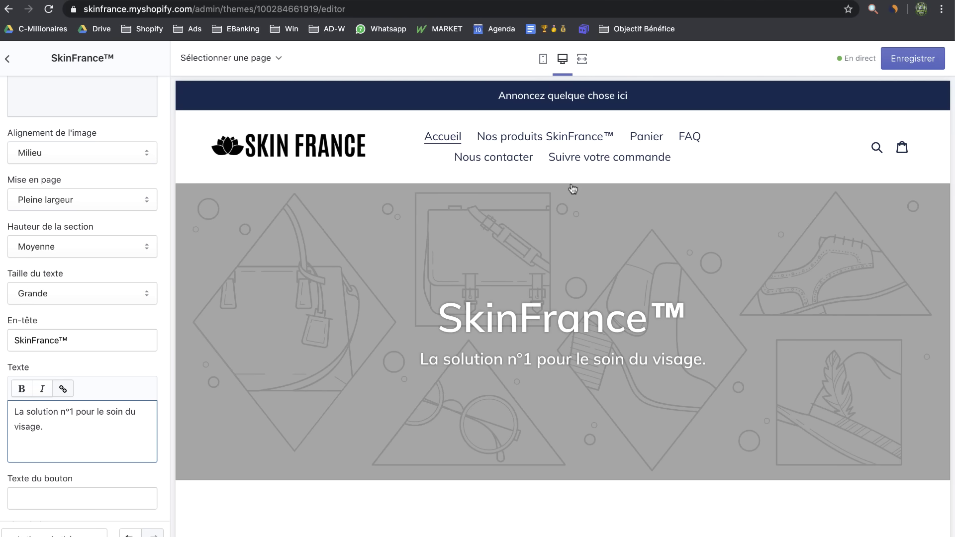
left_click(544, 59)
scroll(577, 224, "down", 1)
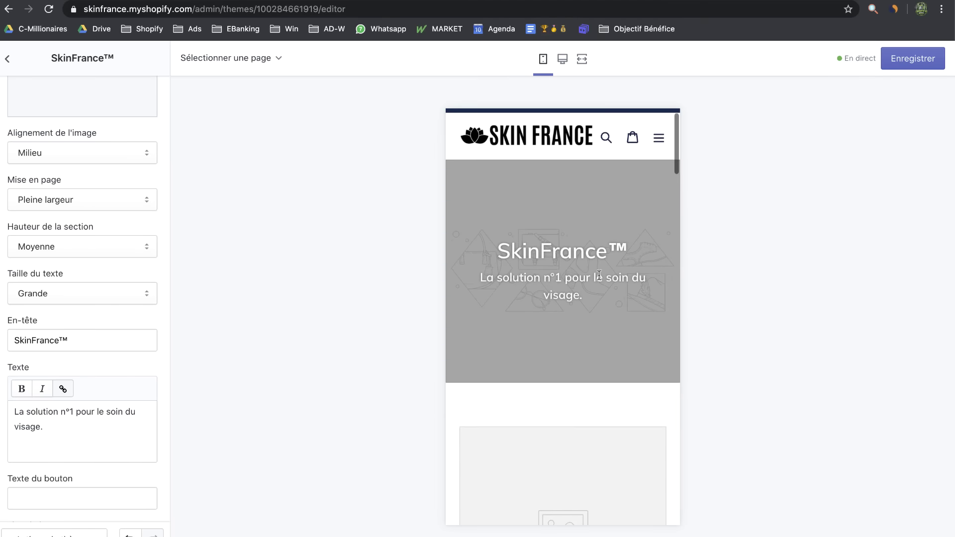
scroll(611, 263, "up", 1)
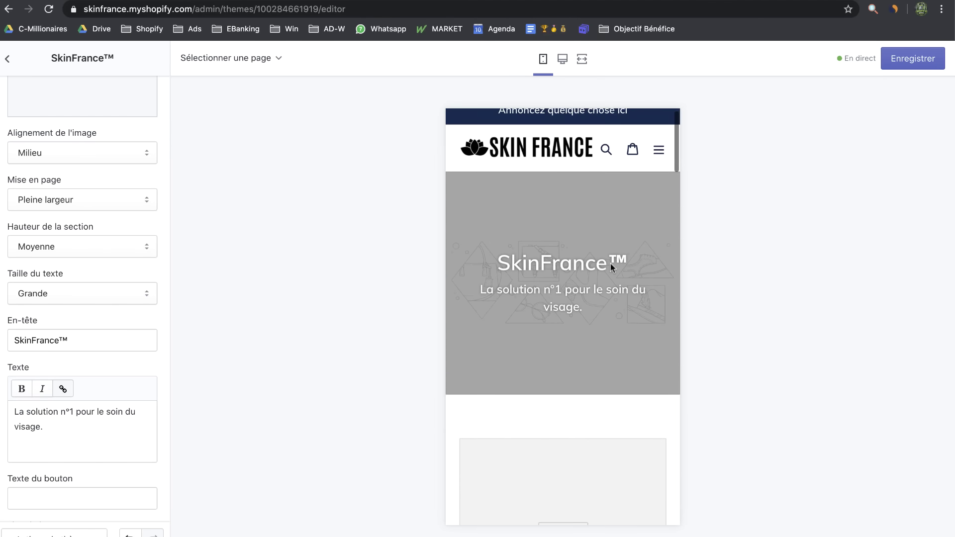
left_click(562, 59)
scroll(105, 243, "up", 2)
Browse the free stock images for 'skin', loading more results
left_click(44, 127)
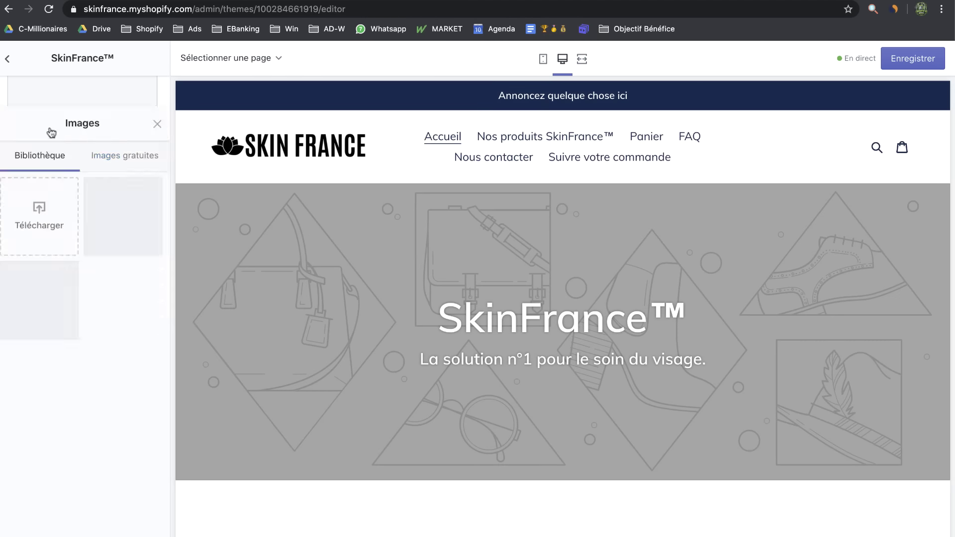
left_click(95, 96)
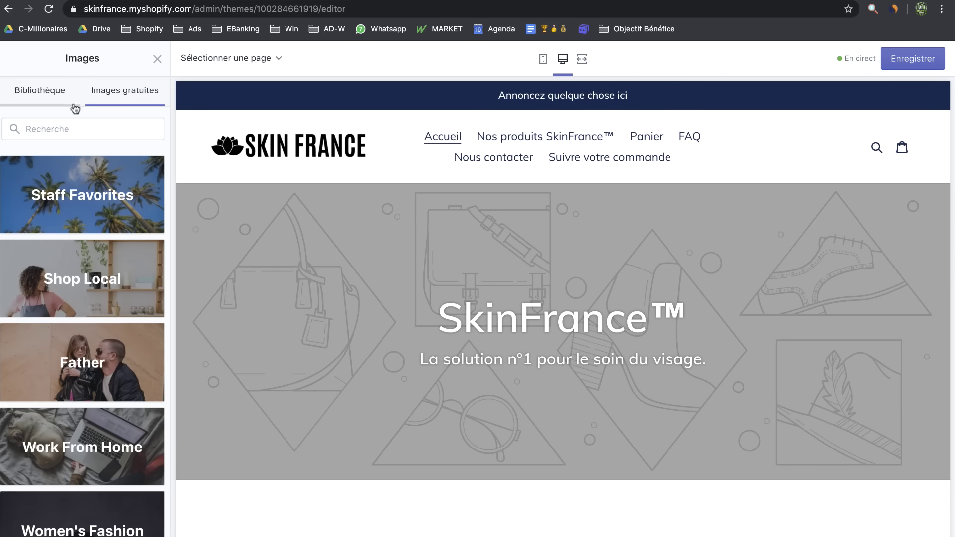
left_click(68, 128)
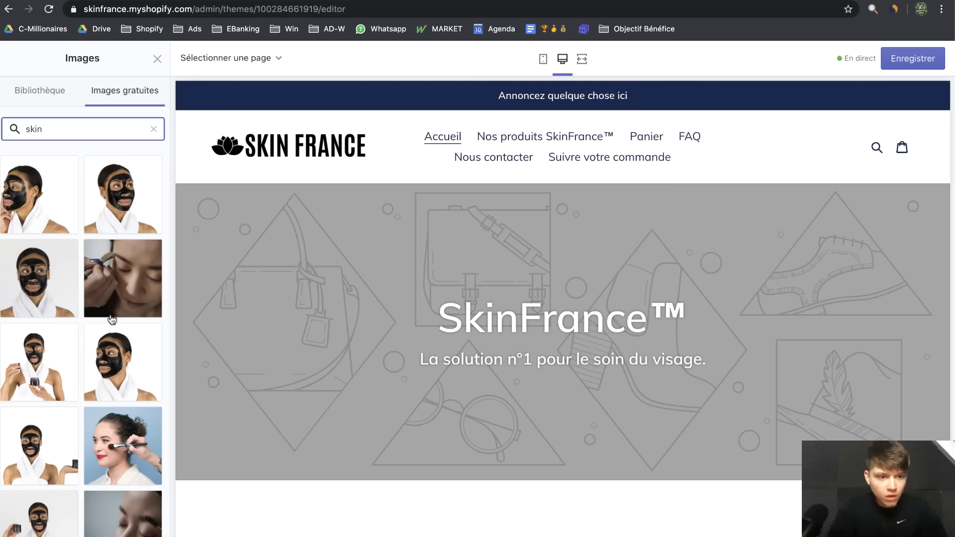
scroll(111, 320, "down", 15)
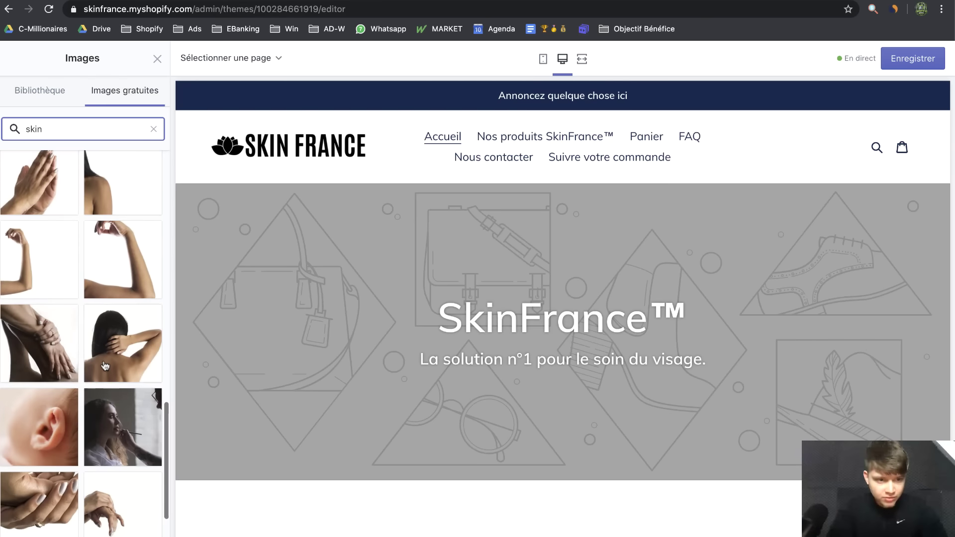
scroll(105, 366, "down", 3)
left_click(85, 459)
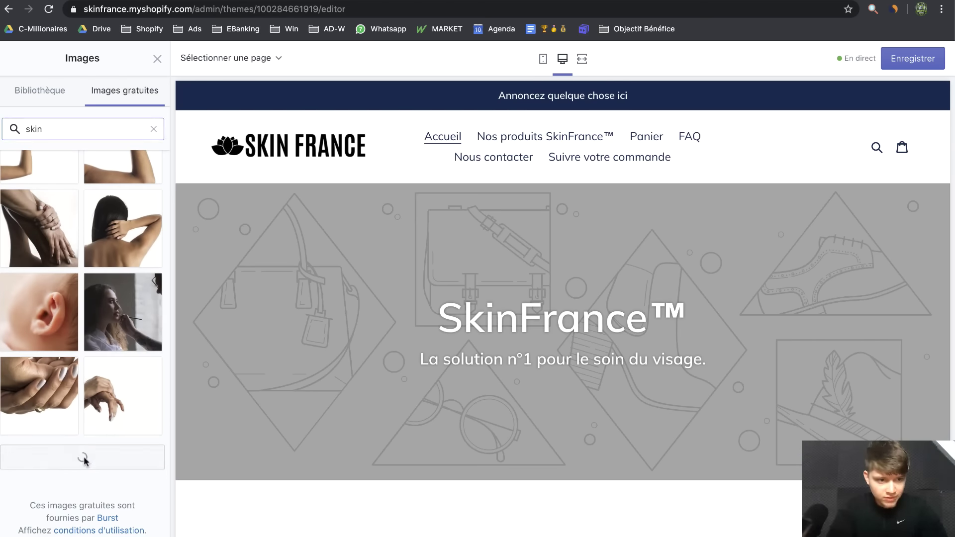
scroll(100, 353, "down", 10)
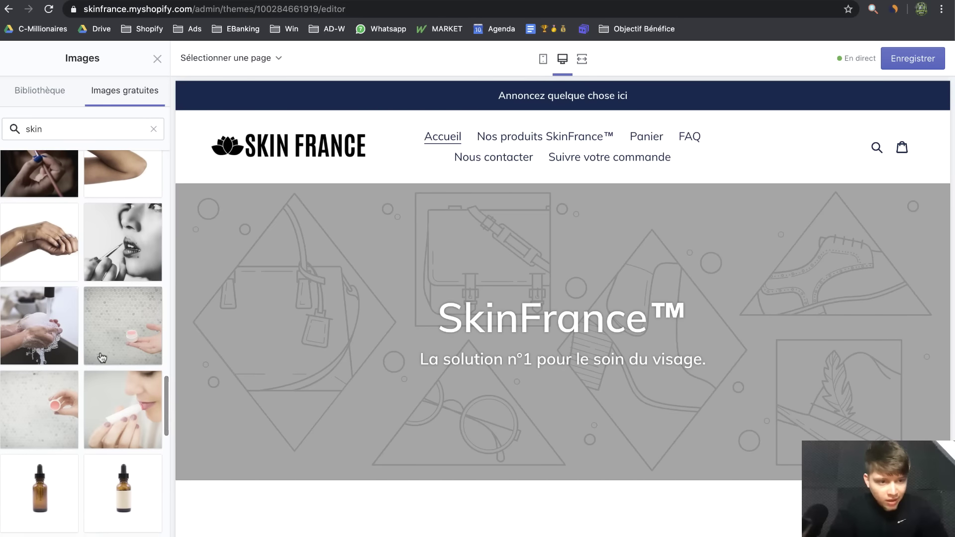
scroll(102, 357, "down", 10)
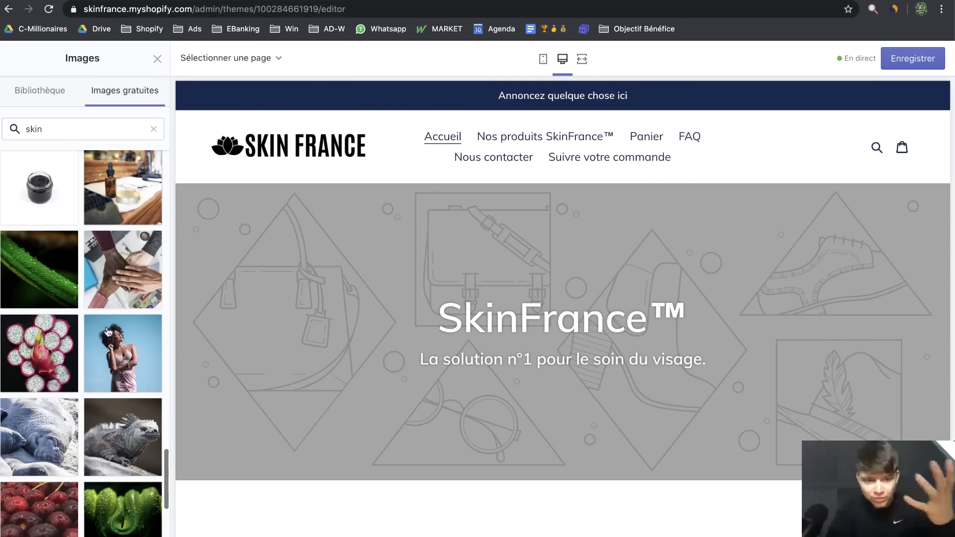
scroll(164, 239, "up", 15)
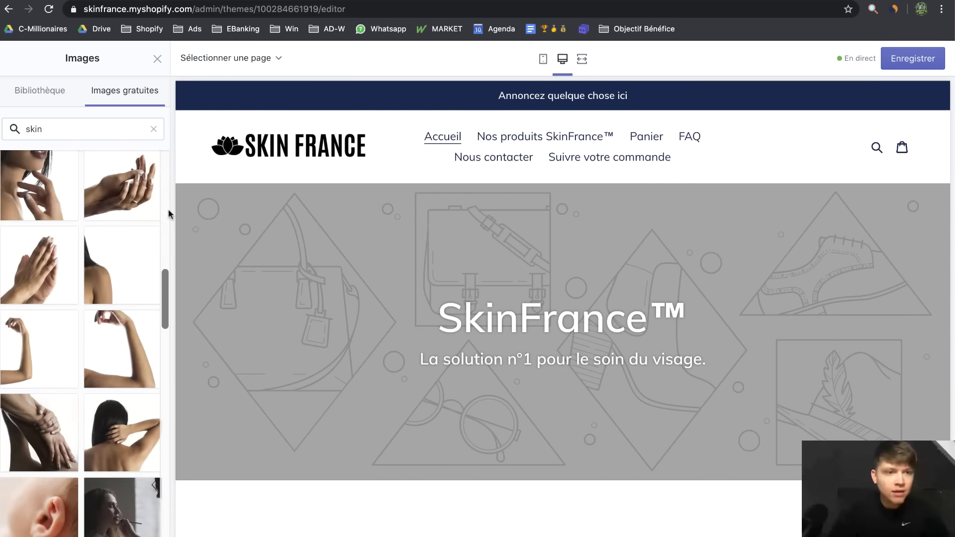
Search the free images for 'beauty' and choose the close-up lips photo
left_click(156, 139)
left_click(154, 129)
type("beauty")
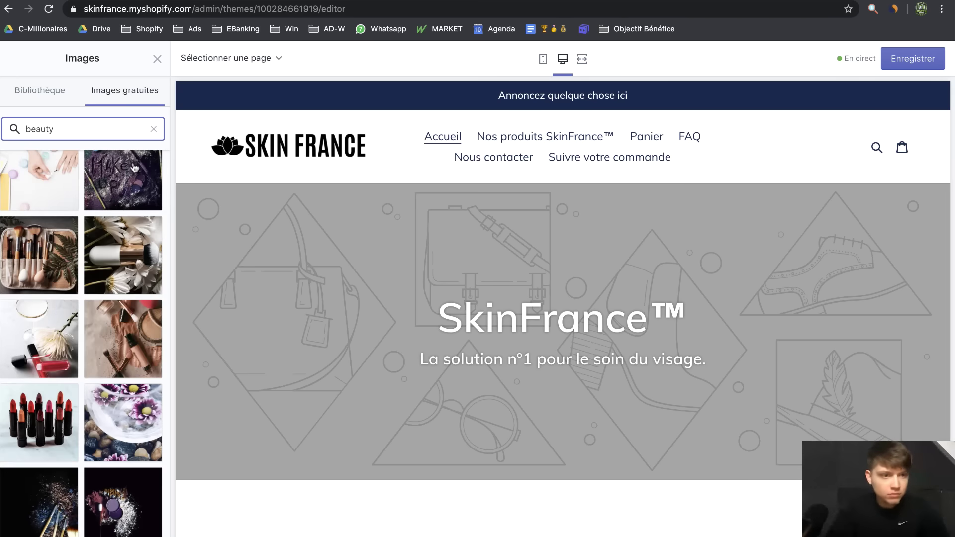
scroll(145, 347, "down", 10)
scroll(145, 347, "up", 3)
left_click(110, 282)
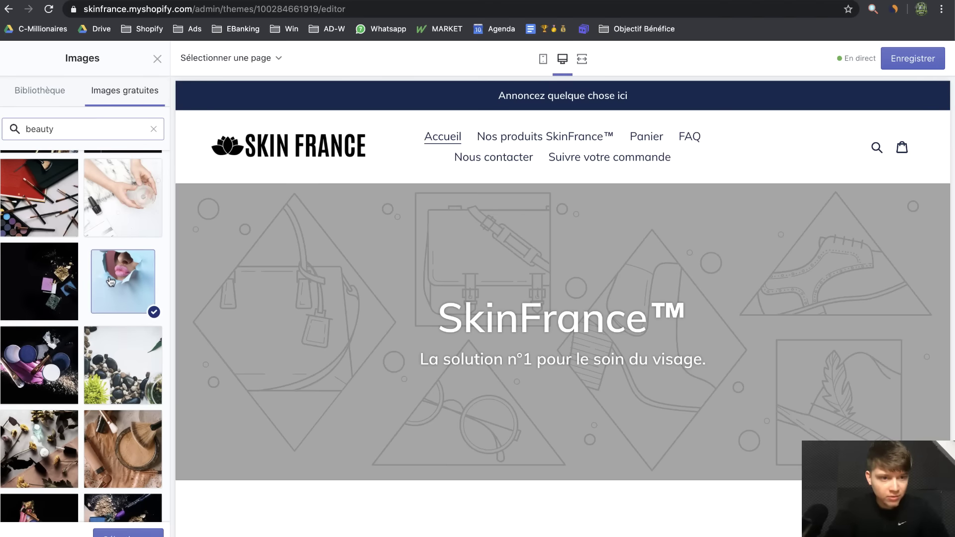
scroll(102, 342, "down", 4)
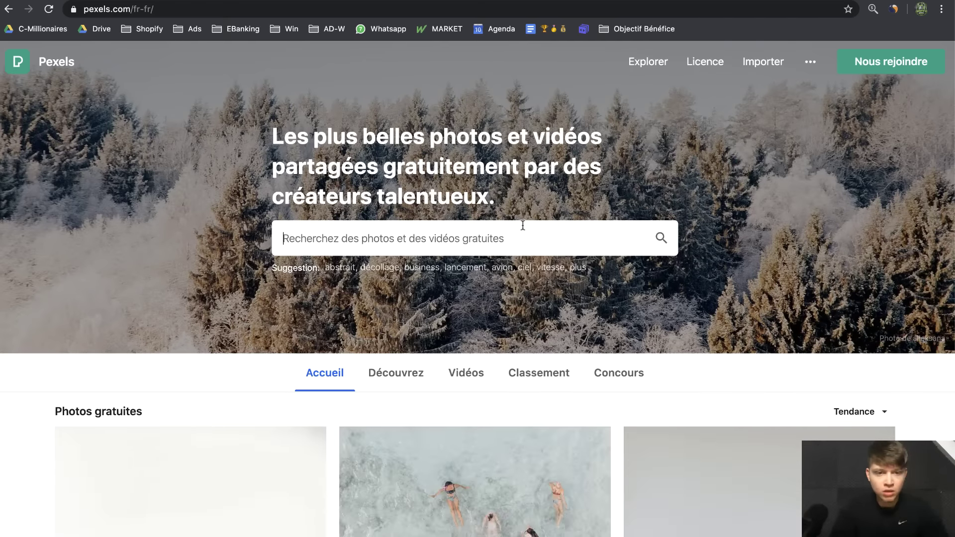
Search Pexels for 'beauty' and download the woman-in-pink photo for free
left_click(523, 225)
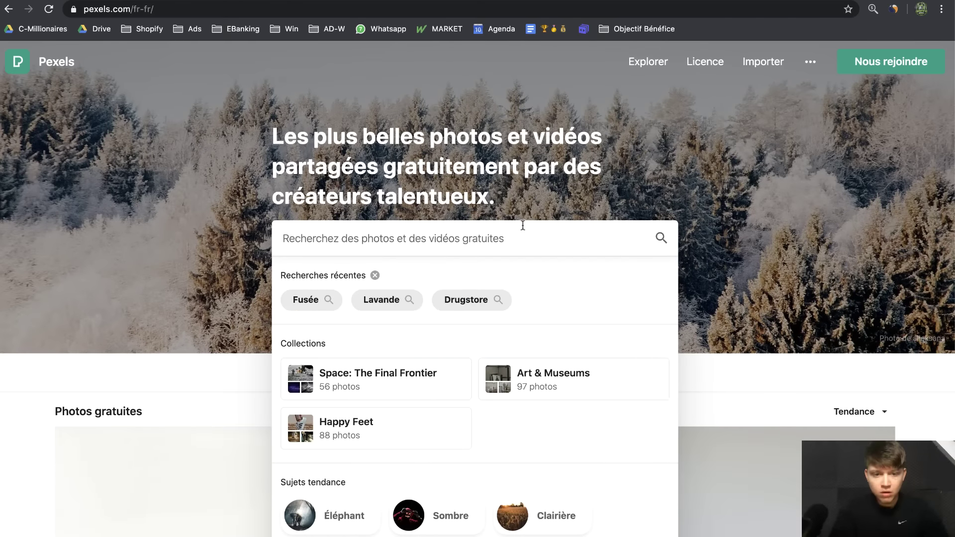
type("beauty")
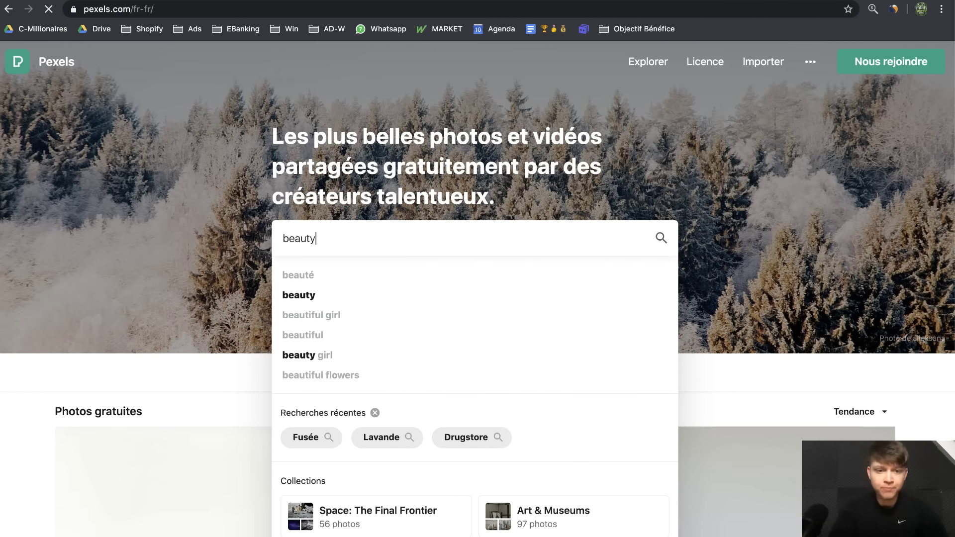
key("Return")
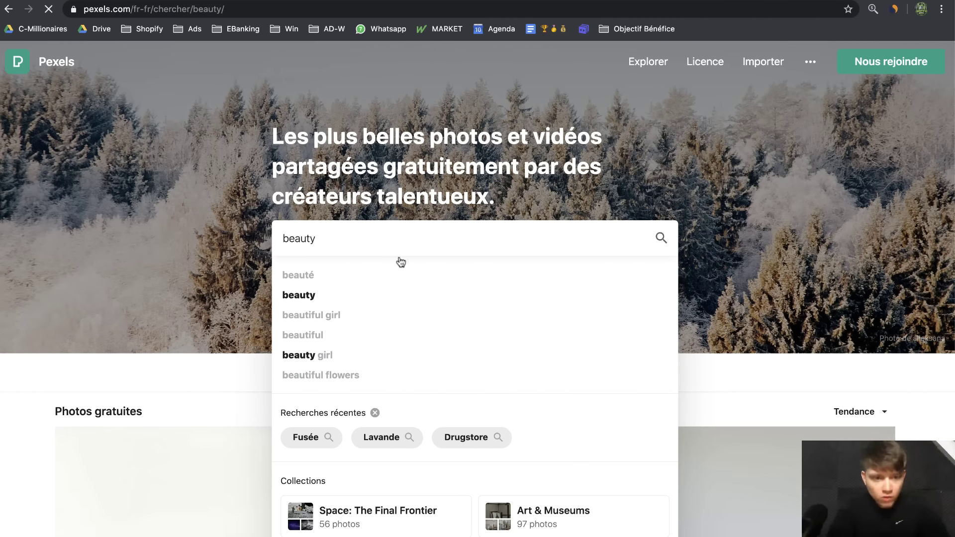
scroll(50, 292, "down", 4)
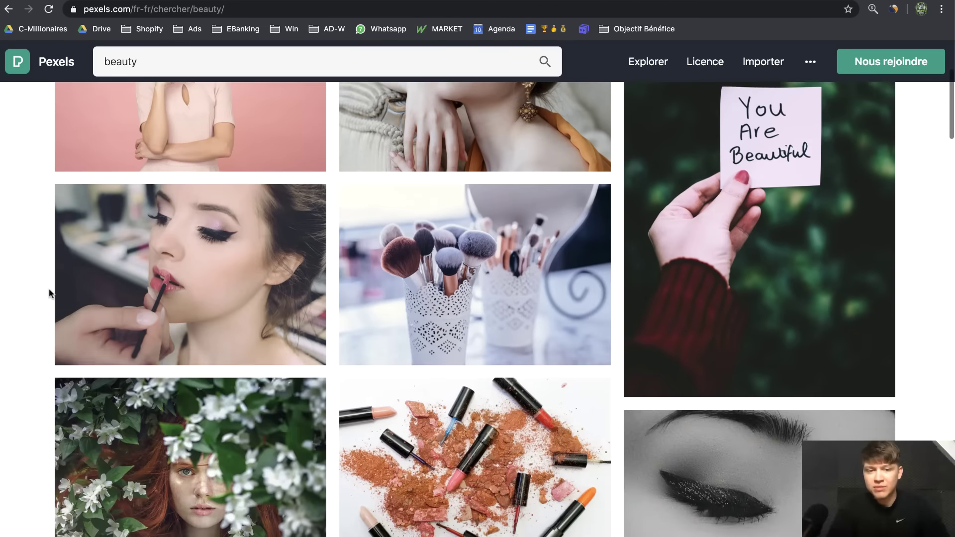
scroll(49, 293, "down", 5)
scroll(49, 293, "up", 8)
left_click(62, 291)
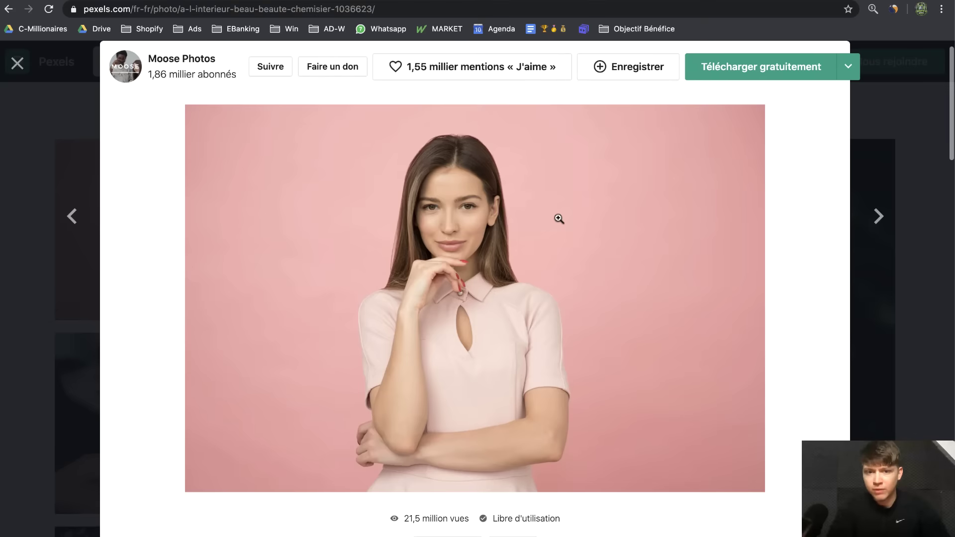
left_click(741, 75)
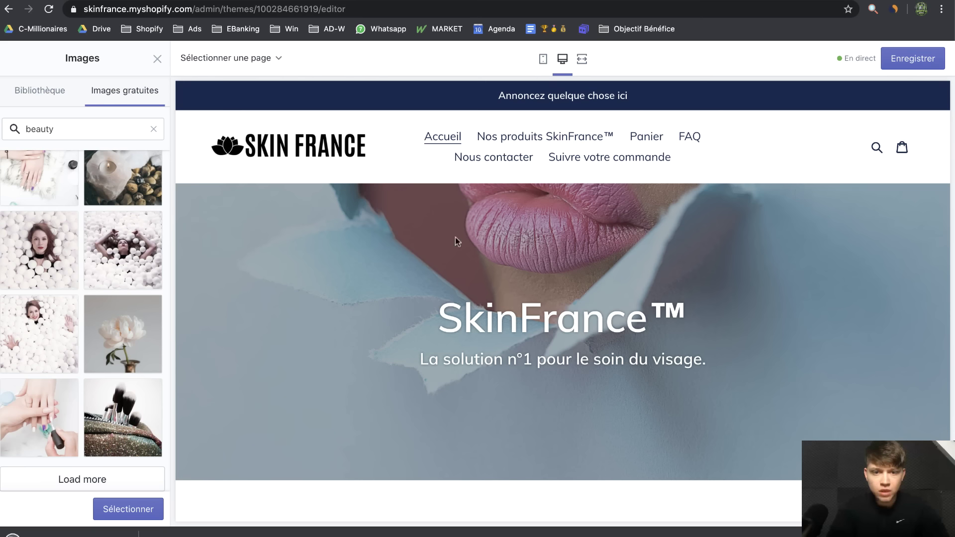
Close the free images search and drop the downloaded Pexels photo onto the banner's Image box; it's rejected as over 20 megapixels
left_click(154, 129)
left_click(157, 60)
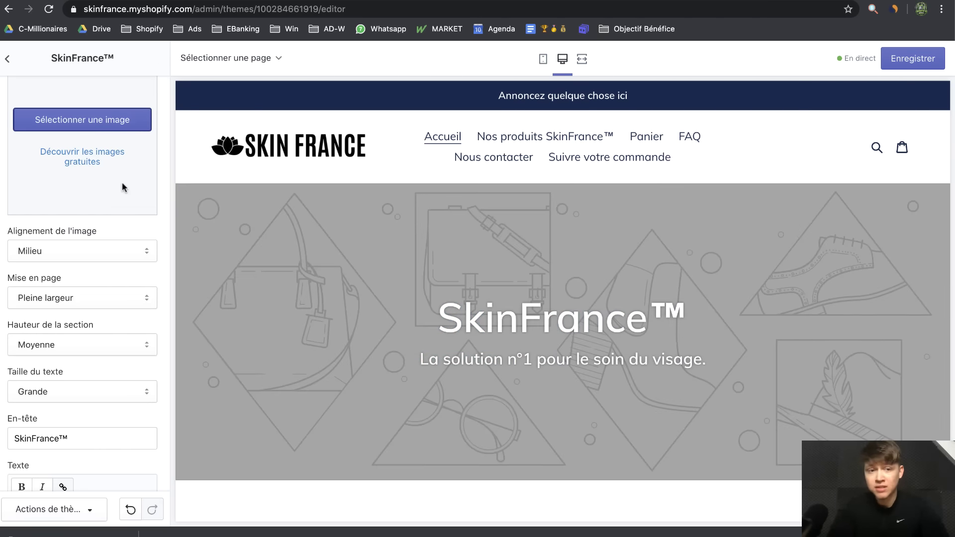
scroll(143, 206, "up", 2)
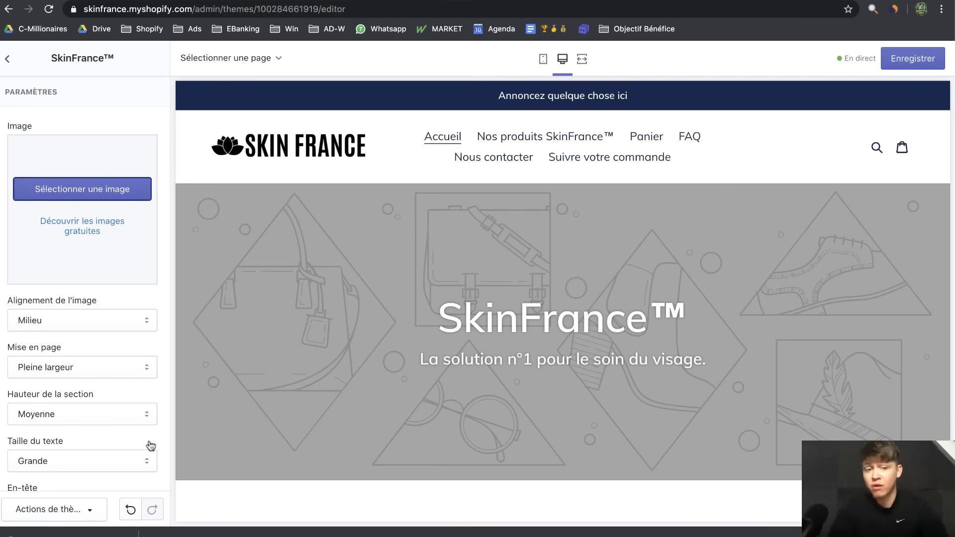
left_click_drag(78, 520, 93, 248)
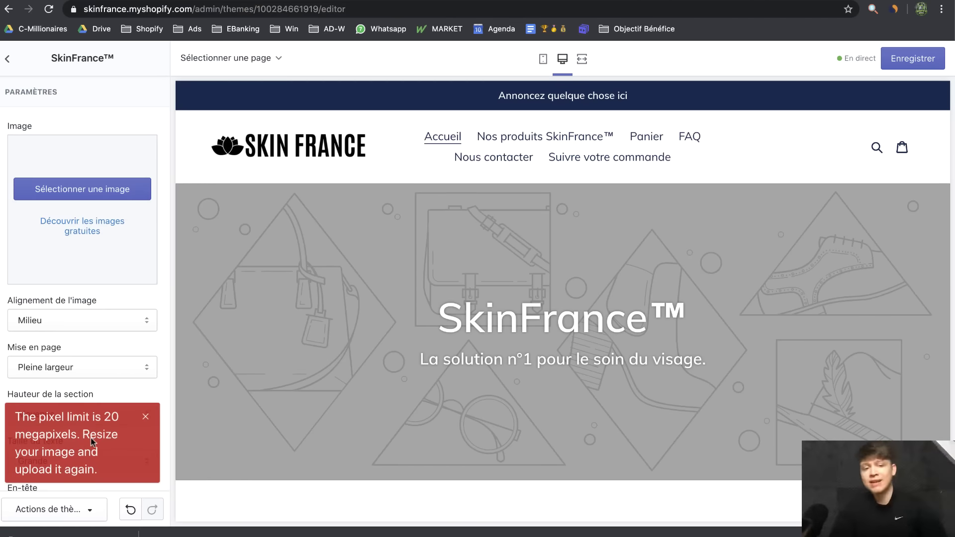
left_click_drag(106, 465, 5, 413)
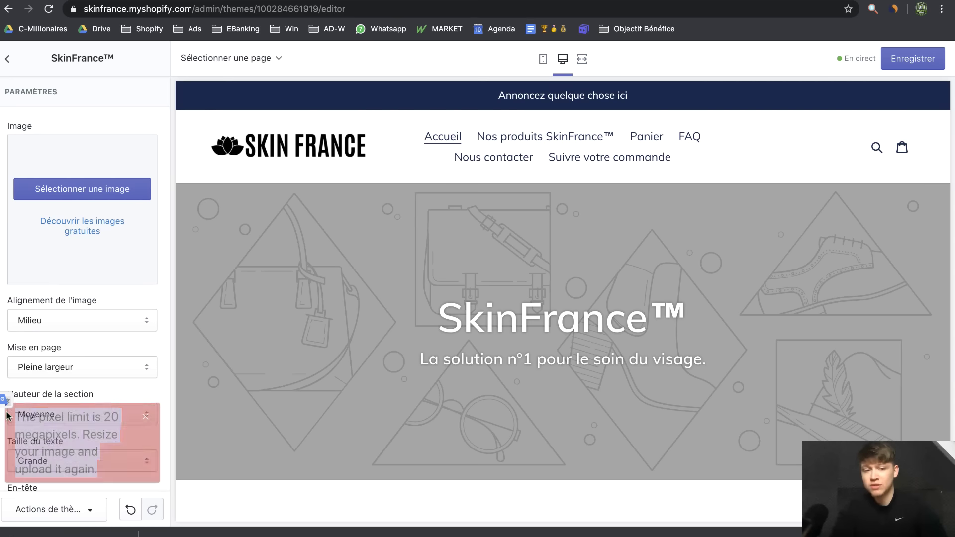
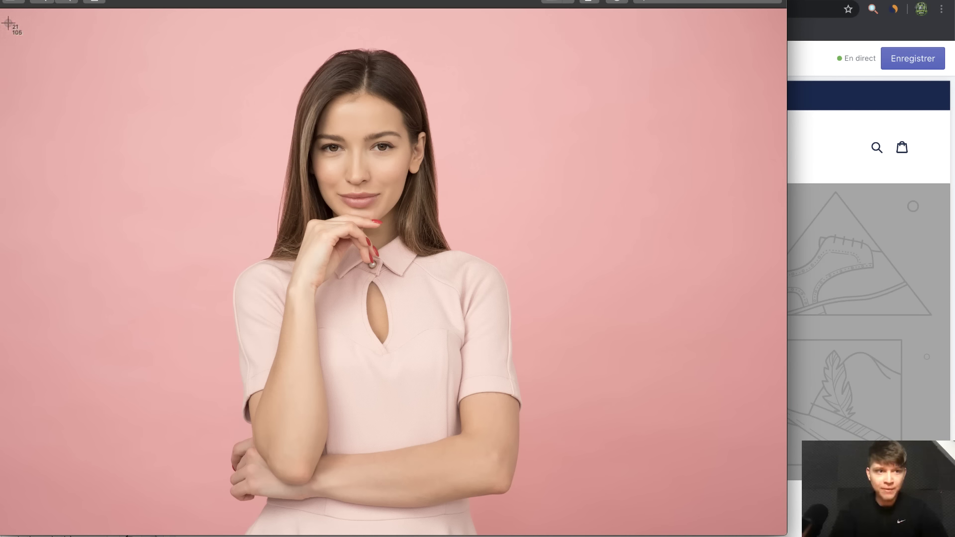
Screenshot the woman-in-pink portrait and use it as the SkinFrance™ banner's background image
left_click_drag(8, 22, 775, 527)
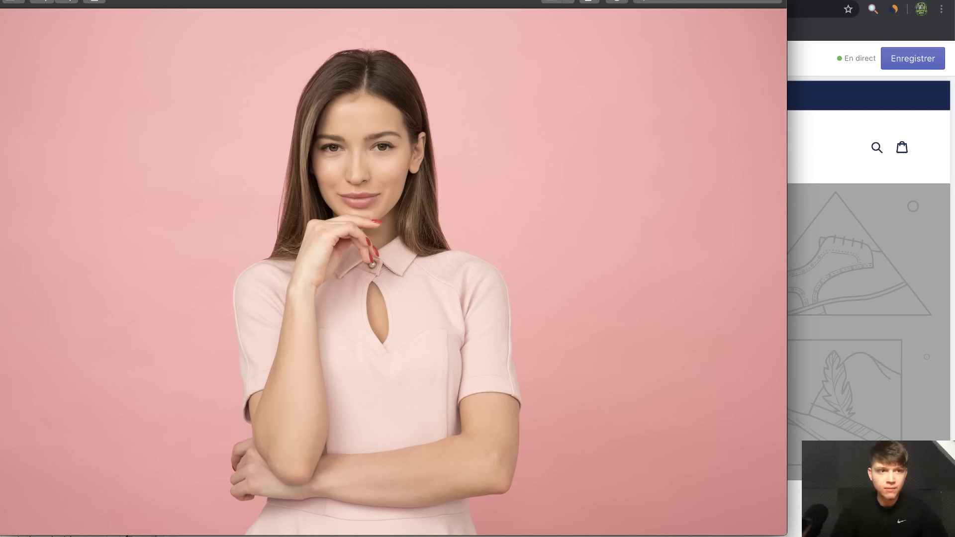
key("super+w")
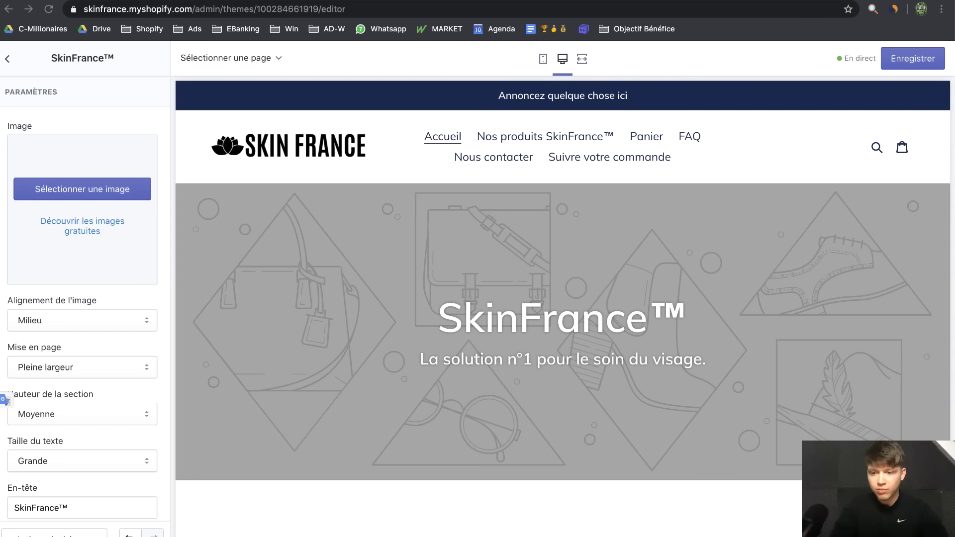
left_click_drag(895, 492, 54, 187)
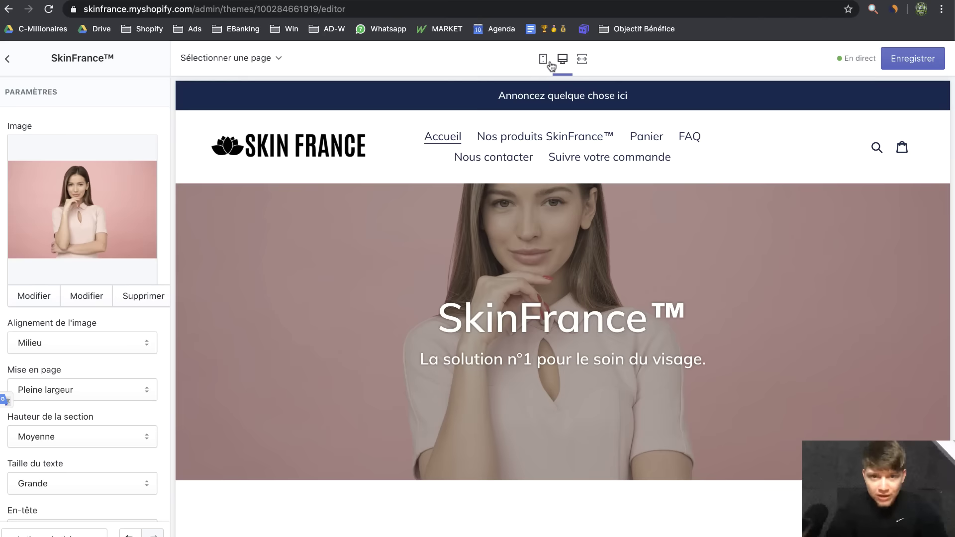
Save the new banner image and check it in the phone, desktop and full-screen previews
left_click(546, 59)
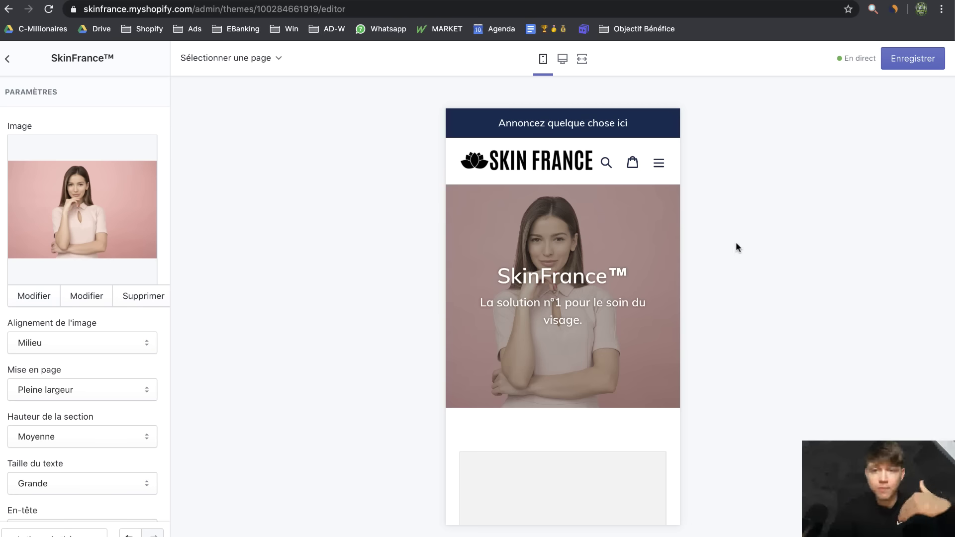
left_click(910, 68)
left_click(563, 59)
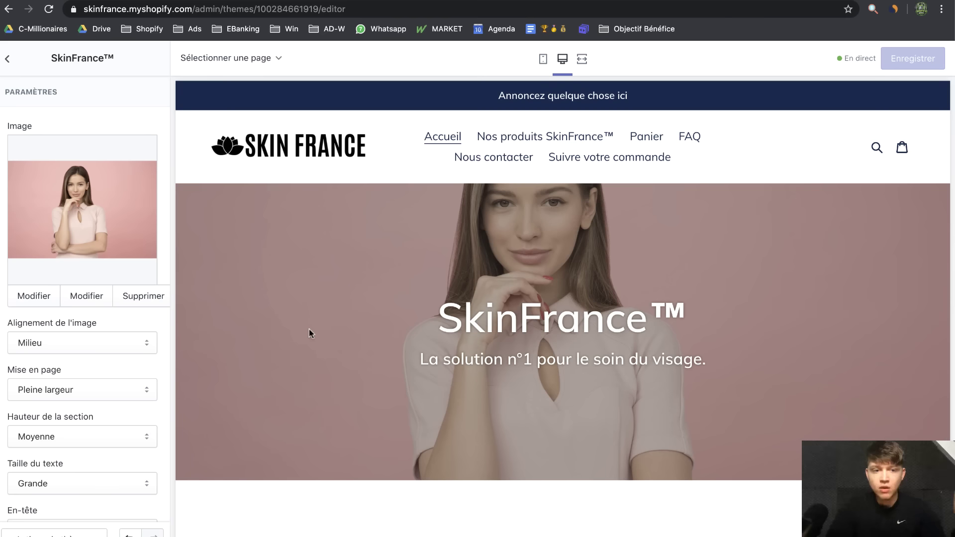
left_click(583, 59)
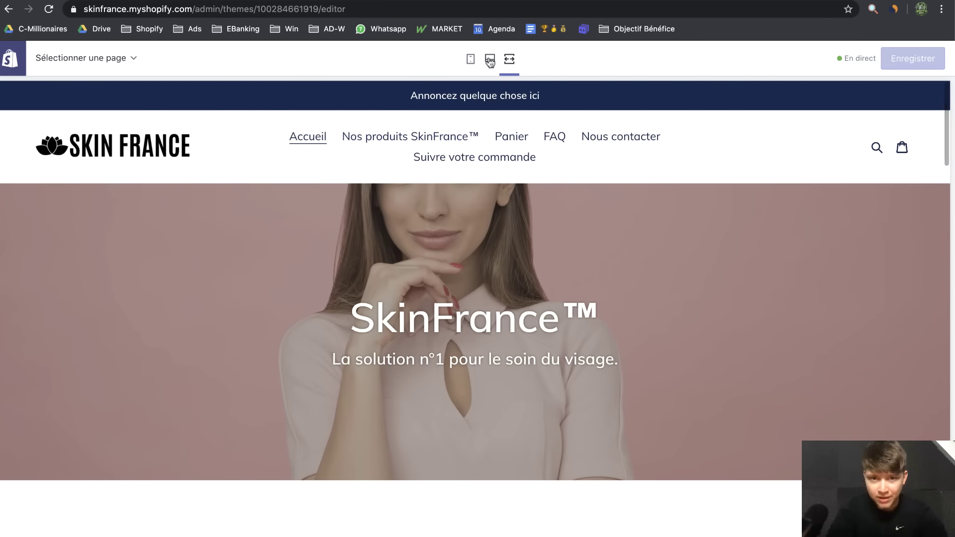
left_click(490, 59)
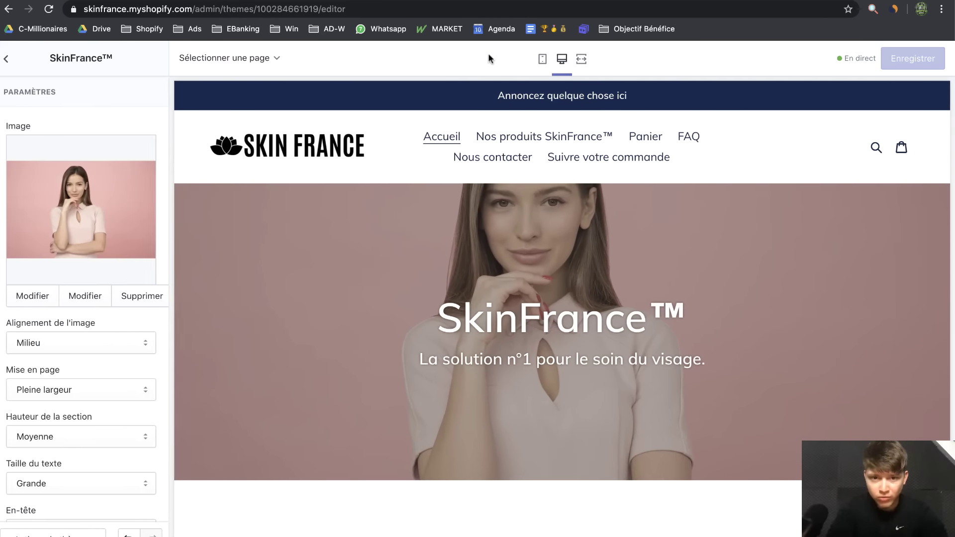
Set Alignement de l'image to Haut and compare the full-screen, phone and desktop previews
left_click(86, 341)
left_click(82, 352)
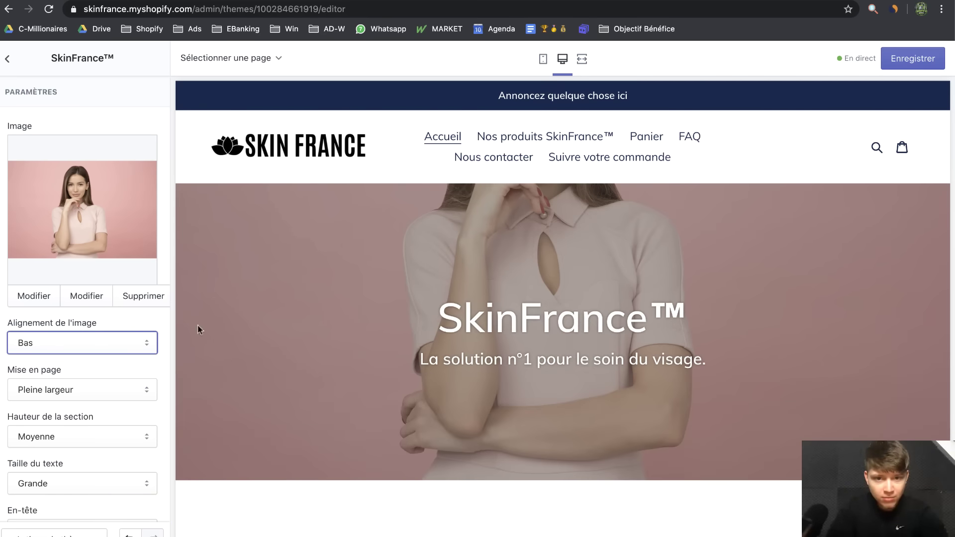
left_click(82, 343)
left_click(77, 314)
left_click(582, 59)
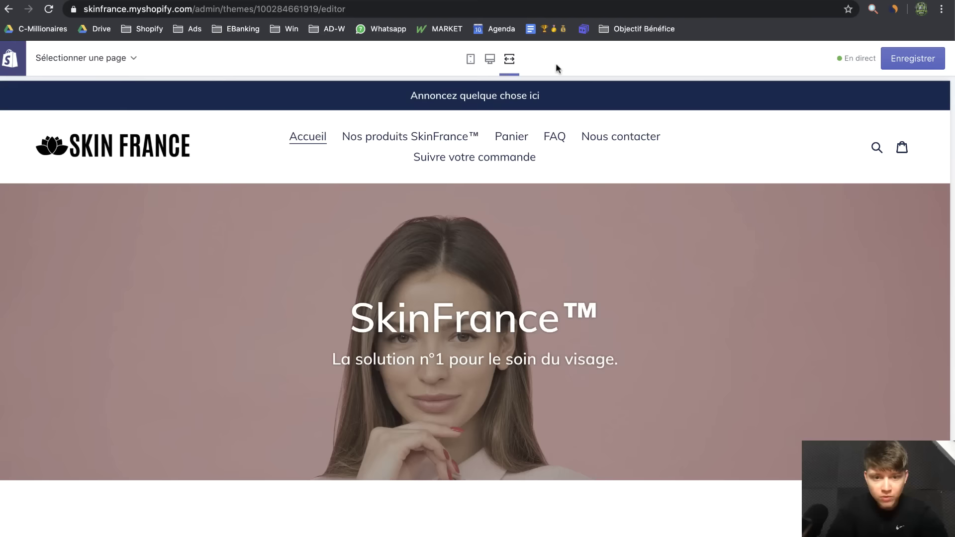
left_click(489, 59)
left_click(544, 59)
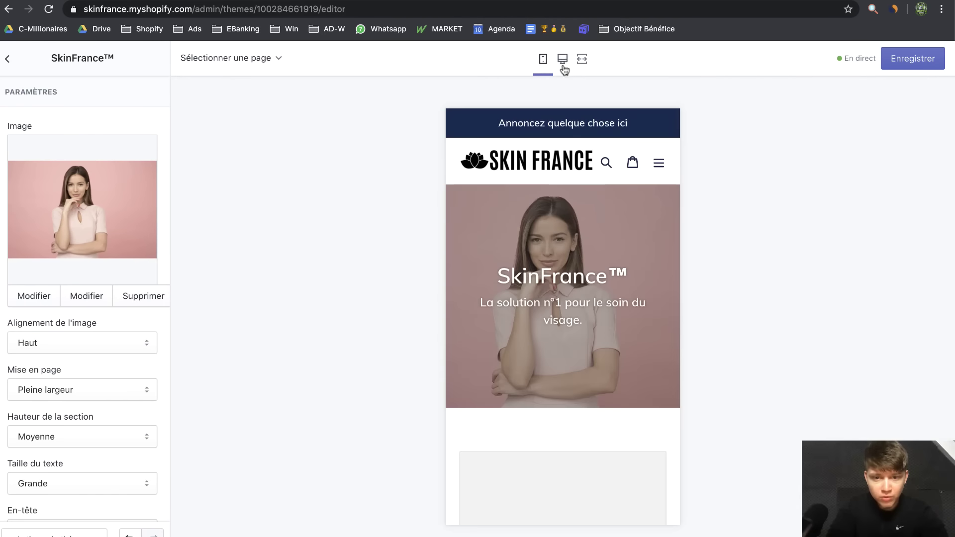
left_click(563, 59)
Set Hauteur de la section to Grande and review the taller banner full-screen and on phone
left_click(69, 435)
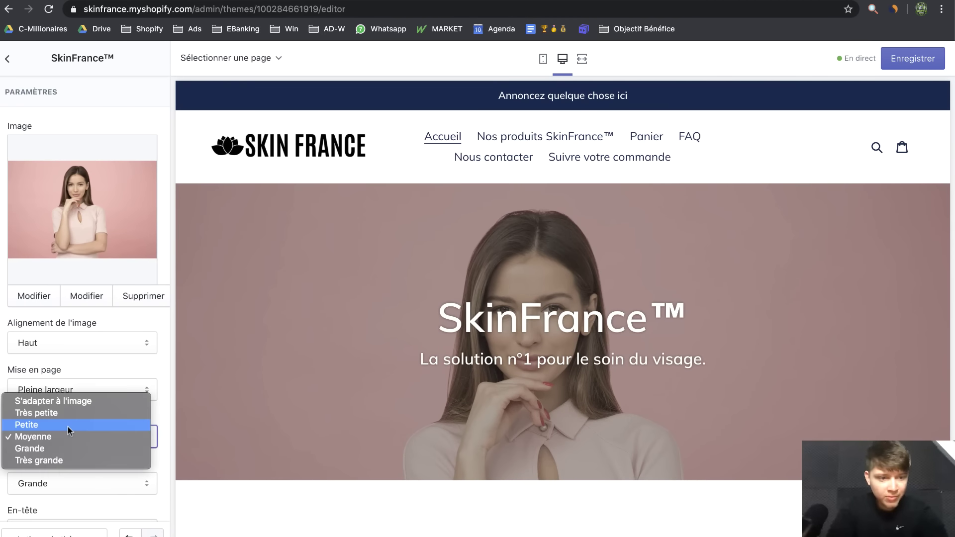
left_click(56, 449)
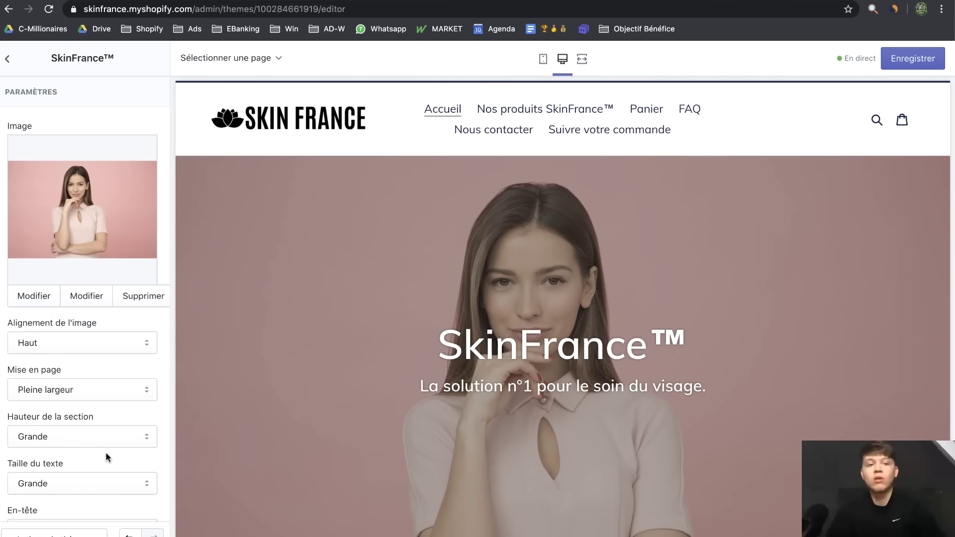
left_click(582, 59)
scroll(547, 199, "down", 5)
scroll(531, 299, "up", 6)
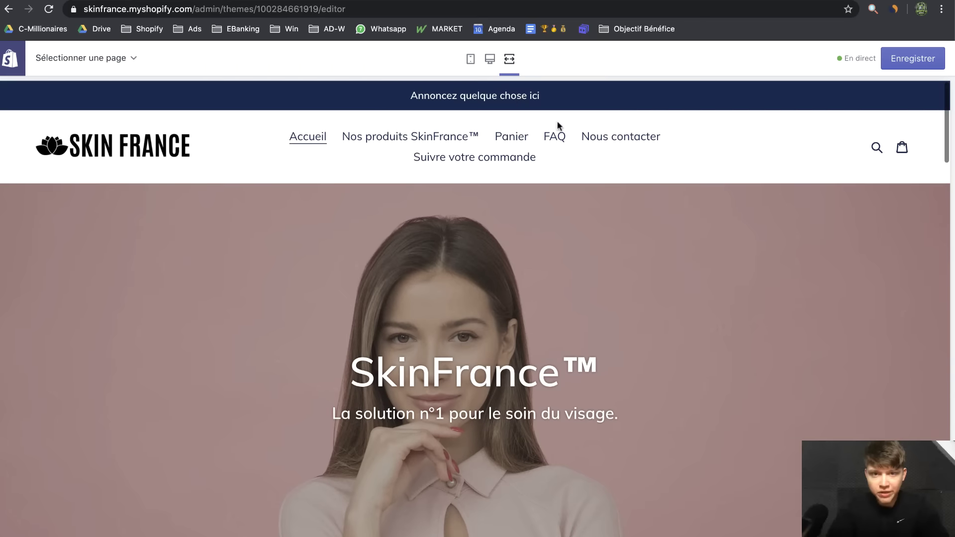
left_click(490, 58)
scroll(572, 390, "down", 2)
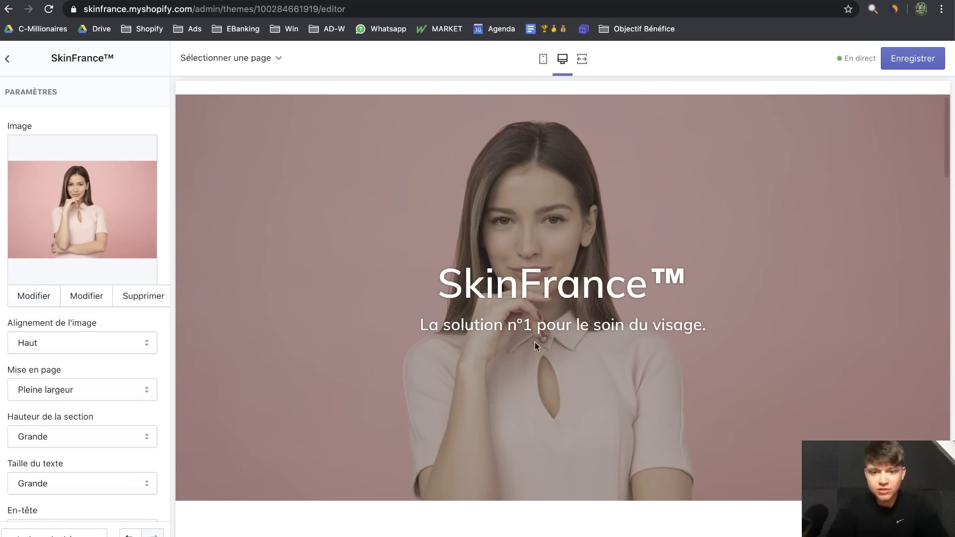
scroll(535, 343, "up", 1)
left_click(543, 59)
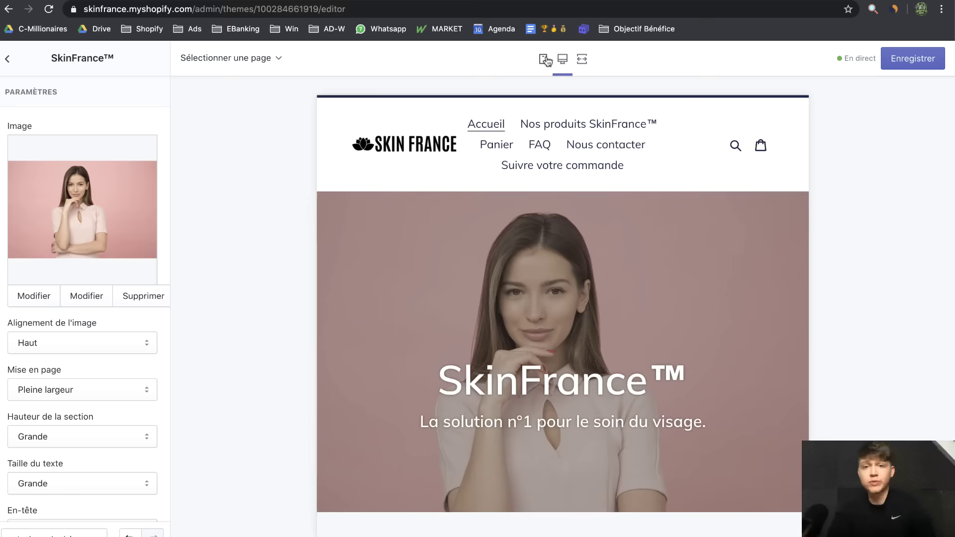
scroll(565, 321, "down", 1)
scroll(565, 320, "up", 3)
scroll(150, 383, "down", 5)
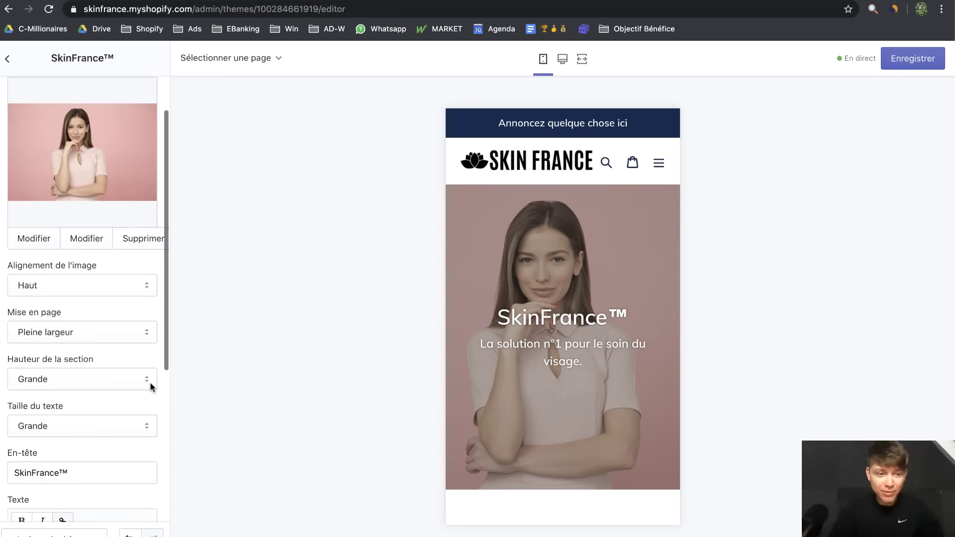
scroll(150, 381, "down", 3)
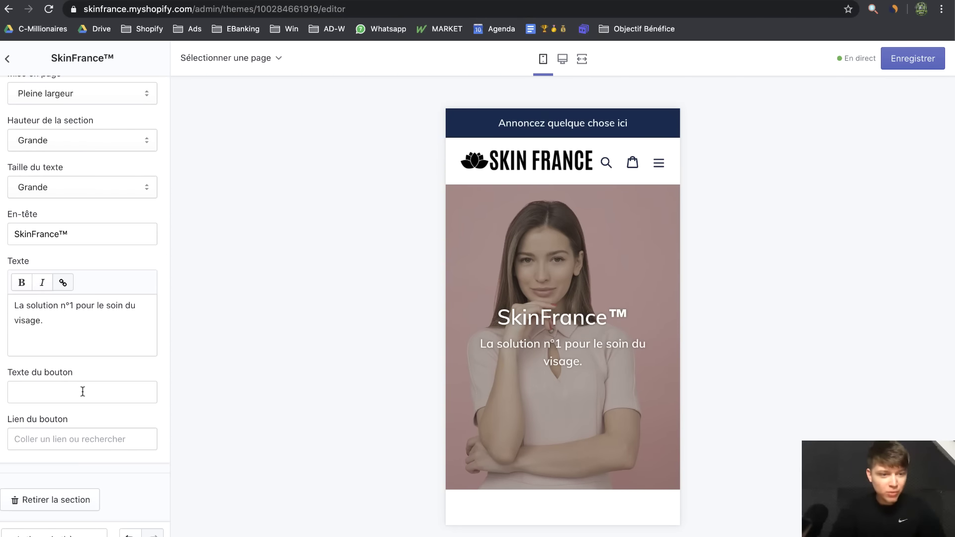
Label the banner button 'Découvrir' and link it to the SkinFrance Appareil product
left_click(82, 392)
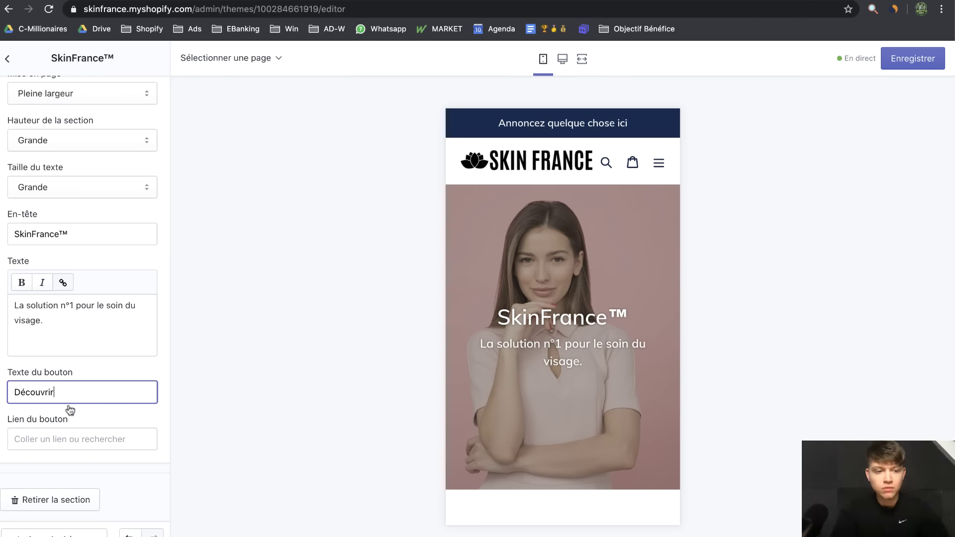
left_click(71, 438)
left_click(81, 333)
left_click(32, 283)
left_click(106, 309)
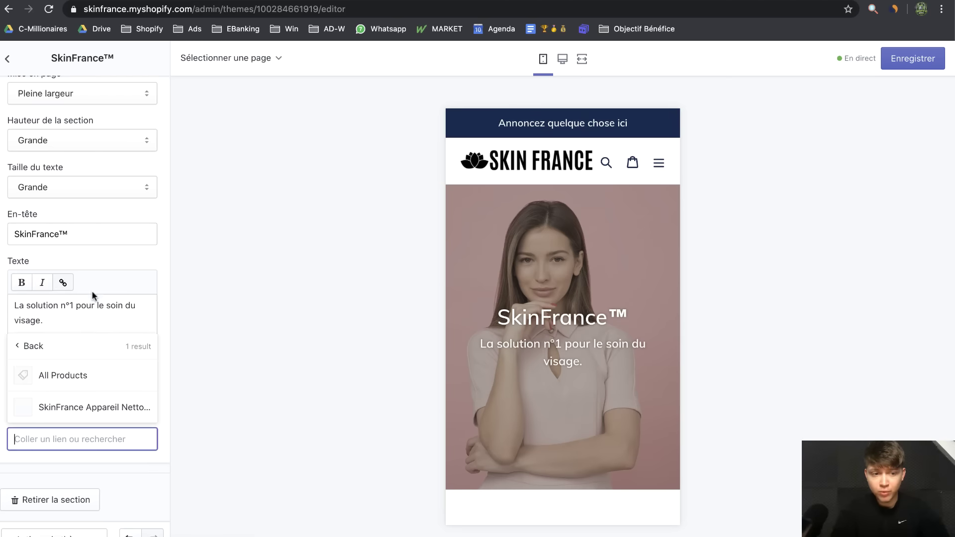
left_click(110, 401)
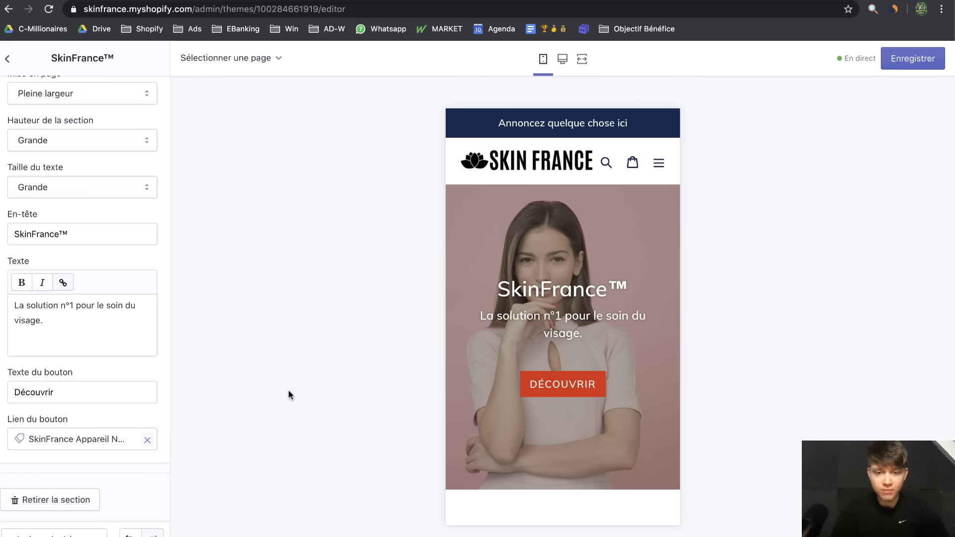
Check the Découvrir button in the desktop preview, then return to the sections list
left_click(564, 62)
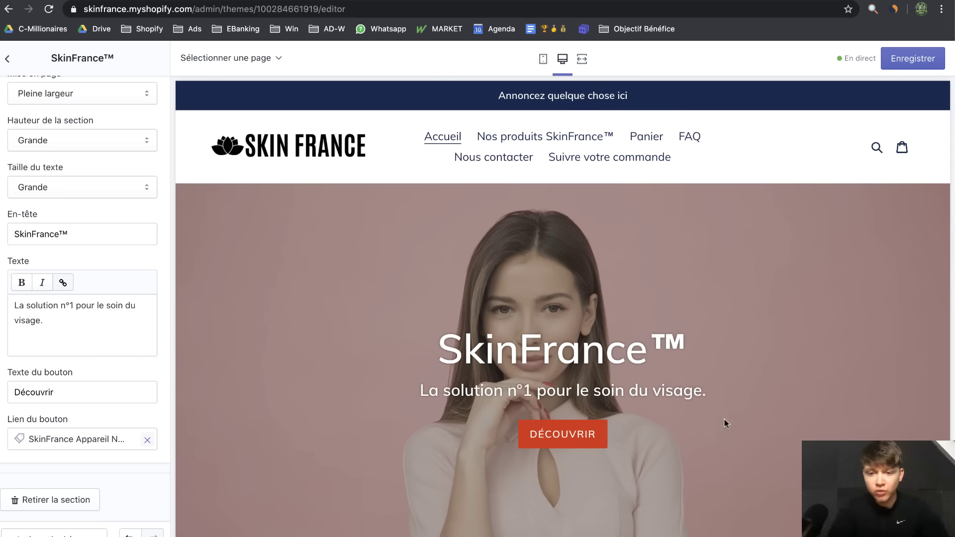
left_click_drag(729, 411, 399, 378)
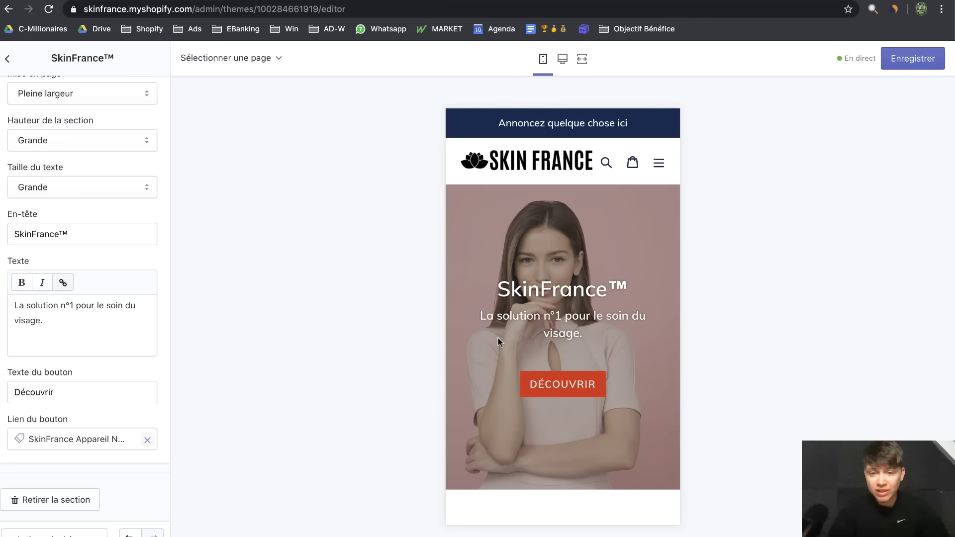
scroll(498, 338, "down", 2)
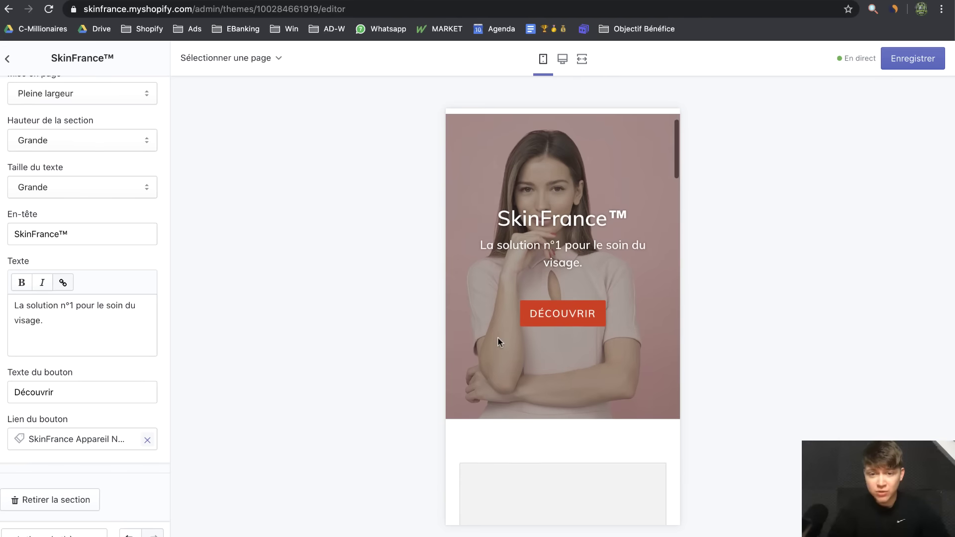
scroll(498, 338, "up", 2)
left_click(7, 58)
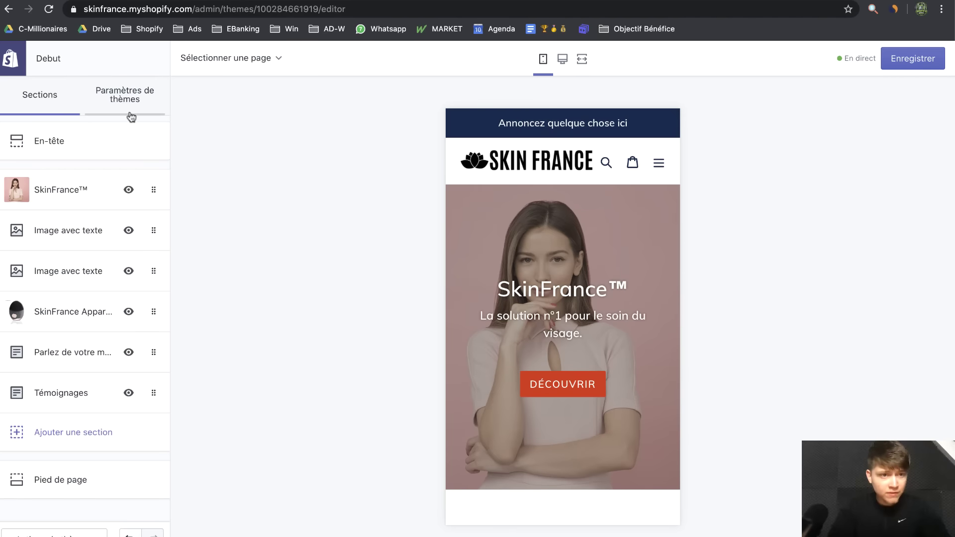
Make the theme's headings and links black, checking the desktop and phone previews
left_click(122, 99)
left_click(115, 143)
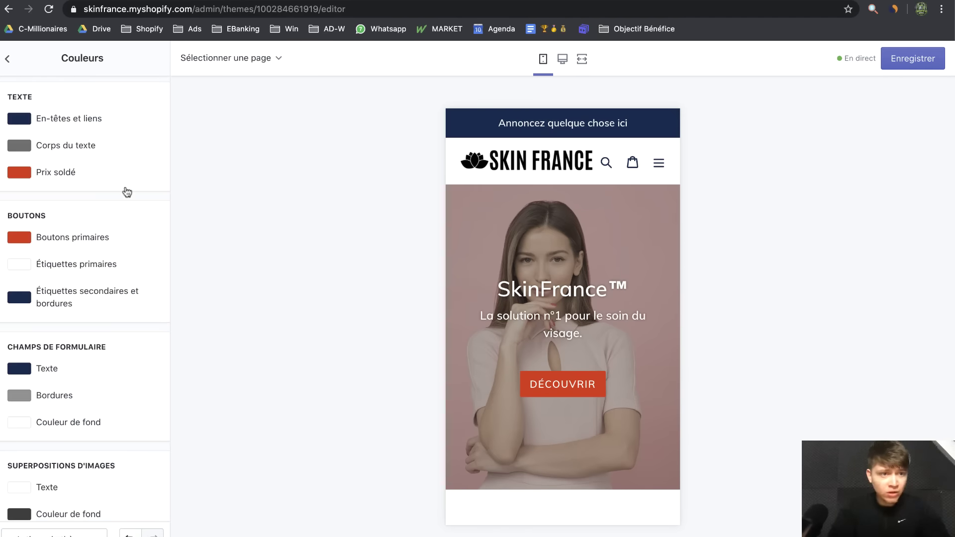
left_click(22, 122)
left_click_drag(68, 192, 9, 285)
left_click(562, 59)
left_click(544, 59)
Make the announcement bar black, reading 'Aujourd'hui seulement : Livraison Suivie OFFERTE (en France Métropolitaine)'
left_click(8, 59)
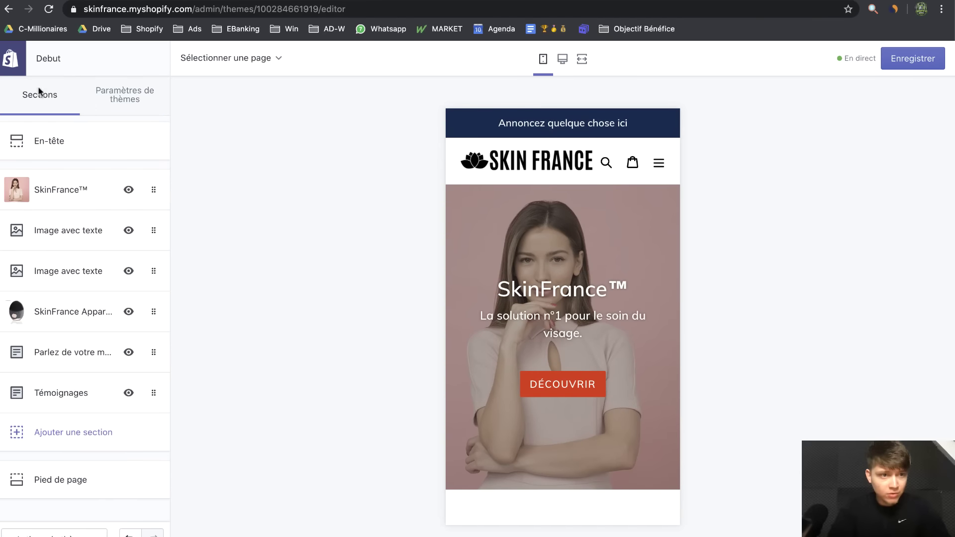
left_click(62, 158)
scroll(99, 311, "down", 5)
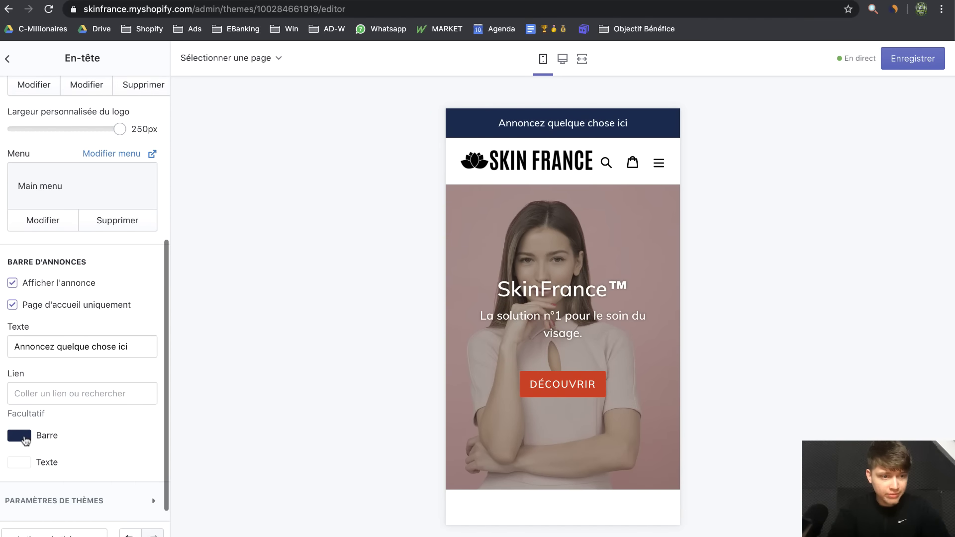
left_click(26, 440)
left_click_drag(87, 511, 9, 519)
triple_click(102, 344)
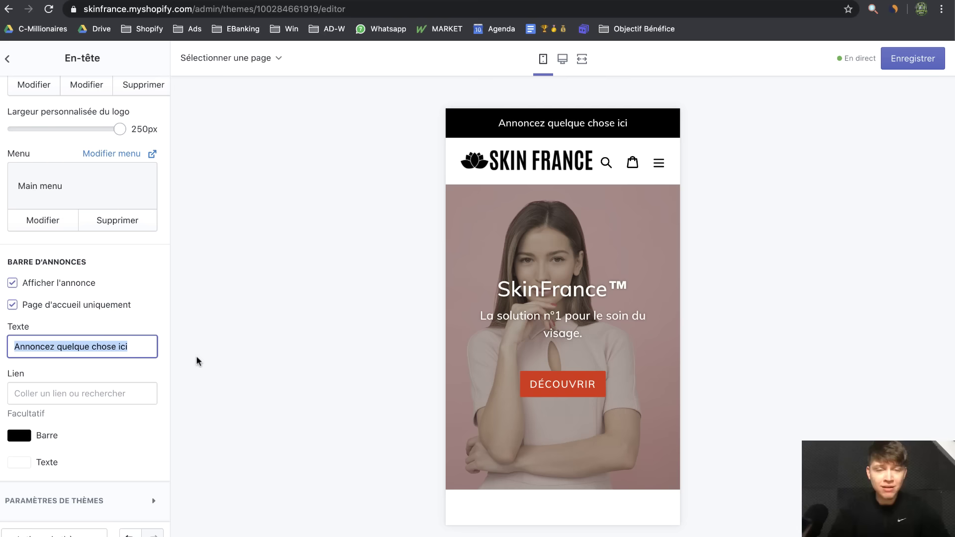
type("Aujourd'hui seulement : Livraison Suivie OFFERTE (en France Métropolitaine)")
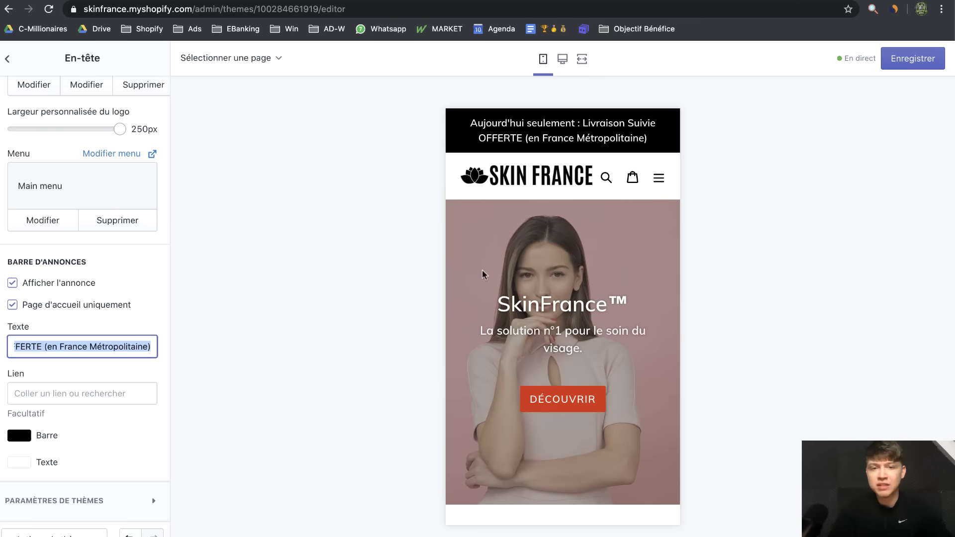
left_click(563, 59)
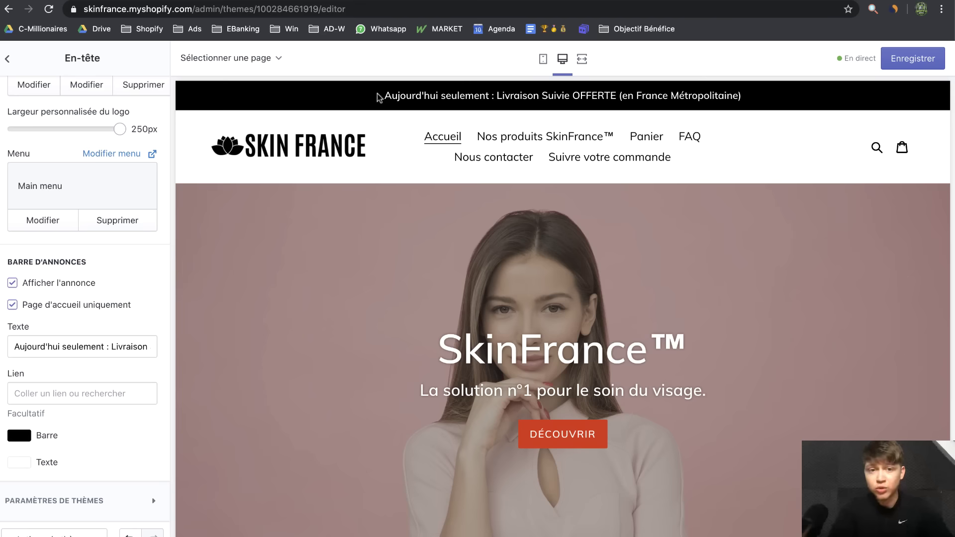
left_click_drag(380, 98, 796, 105)
left_click(543, 58)
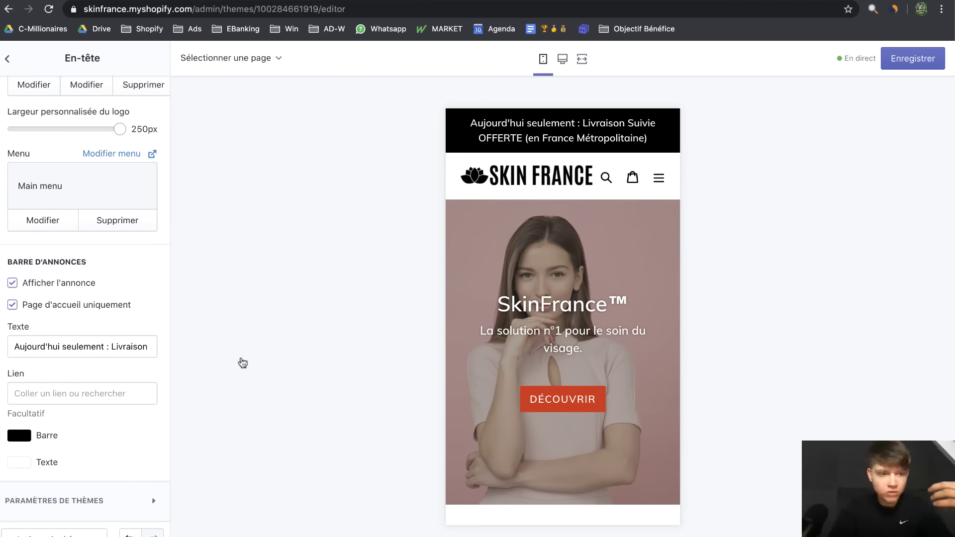
scroll(85, 269, "up", 2)
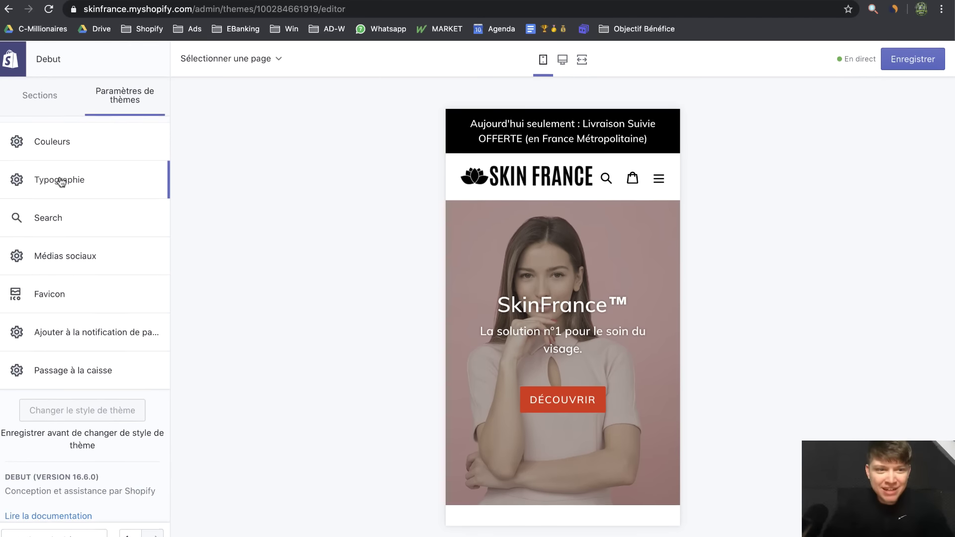
Change the Boutons primaires colour from red to black and review the page on desktop
left_click(49, 150)
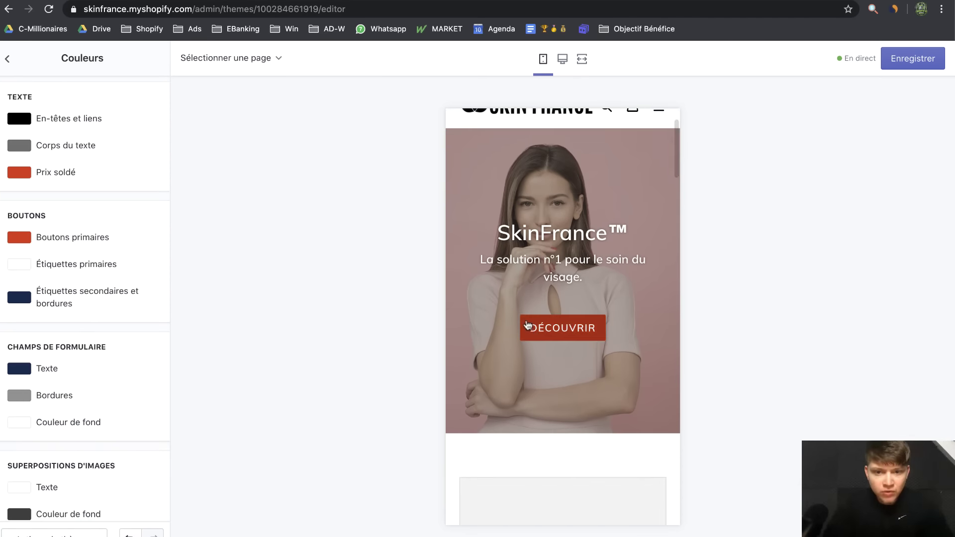
left_click(29, 241)
left_click_drag(54, 318, 5, 367)
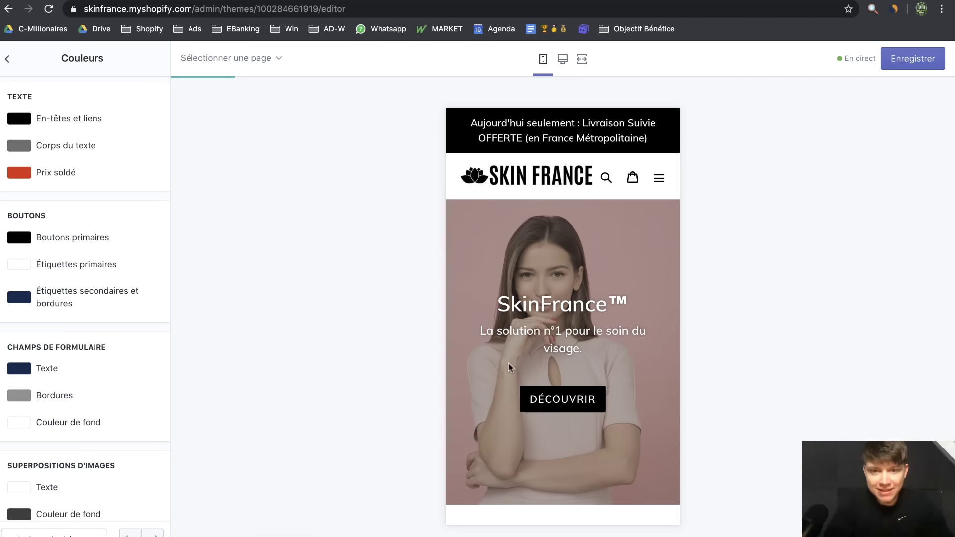
scroll(67, 311, "down", 1)
scroll(68, 311, "up", 1)
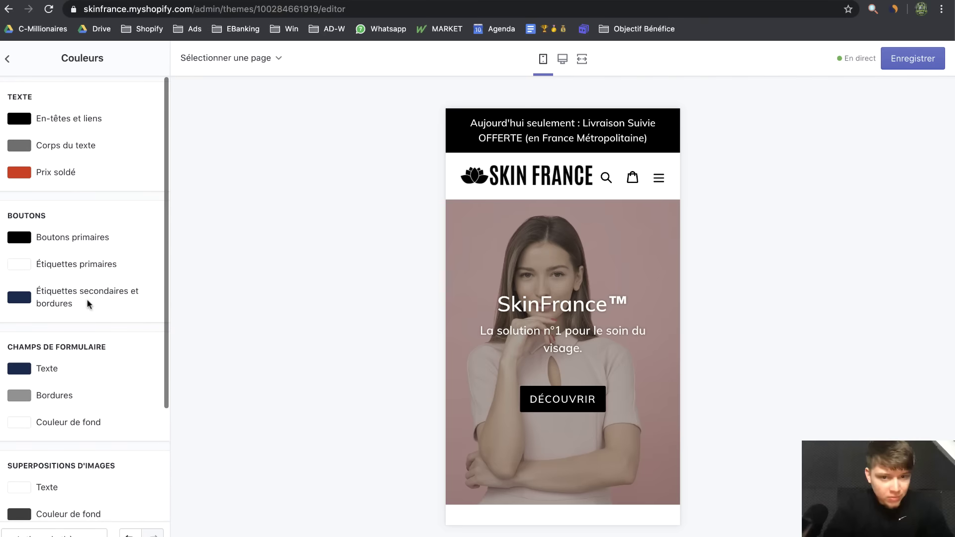
scroll(550, 268, "down", 3)
scroll(555, 254, "up", 3)
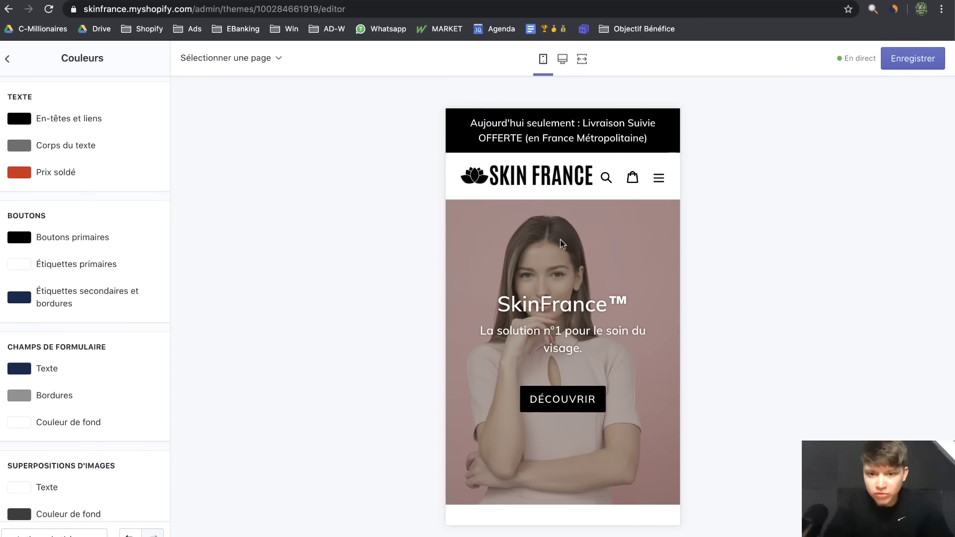
left_click(563, 59)
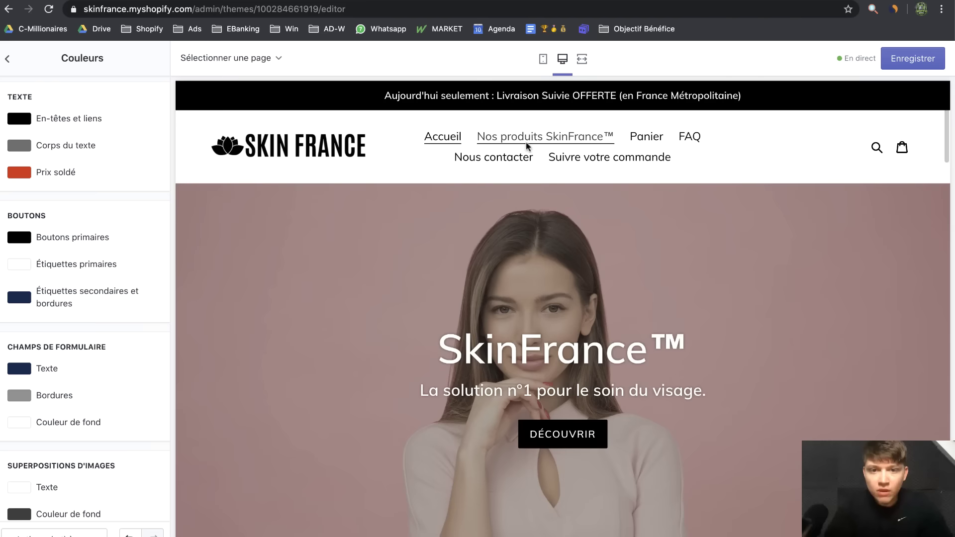
scroll(365, 324, "down", 2)
scroll(698, 422, "down", 4)
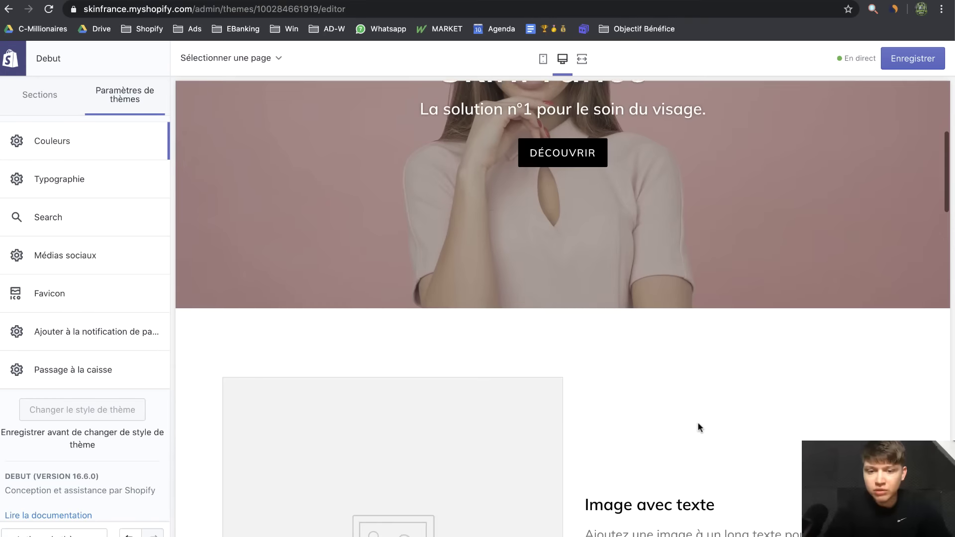
scroll(452, 379, "down", 8)
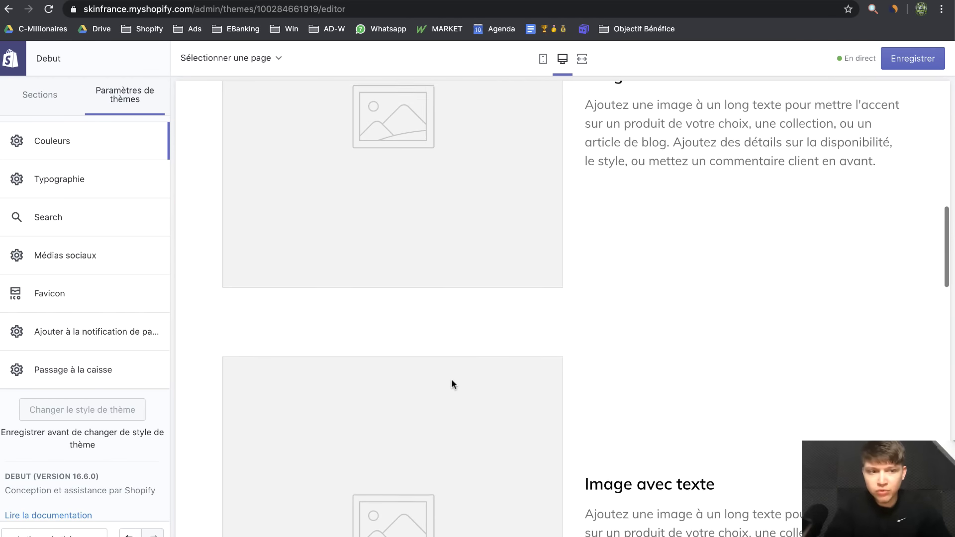
scroll(451, 384, "down", 5)
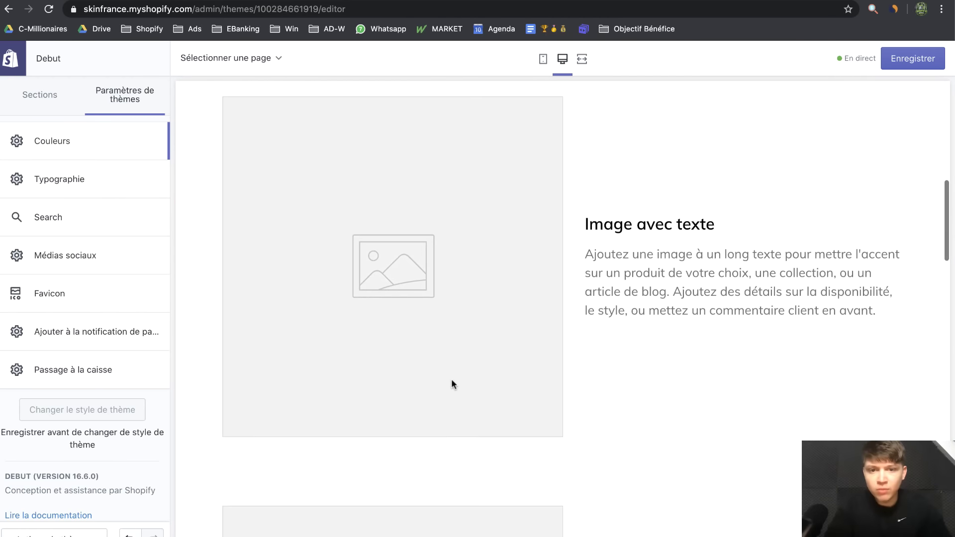
scroll(347, 132, "up", 1)
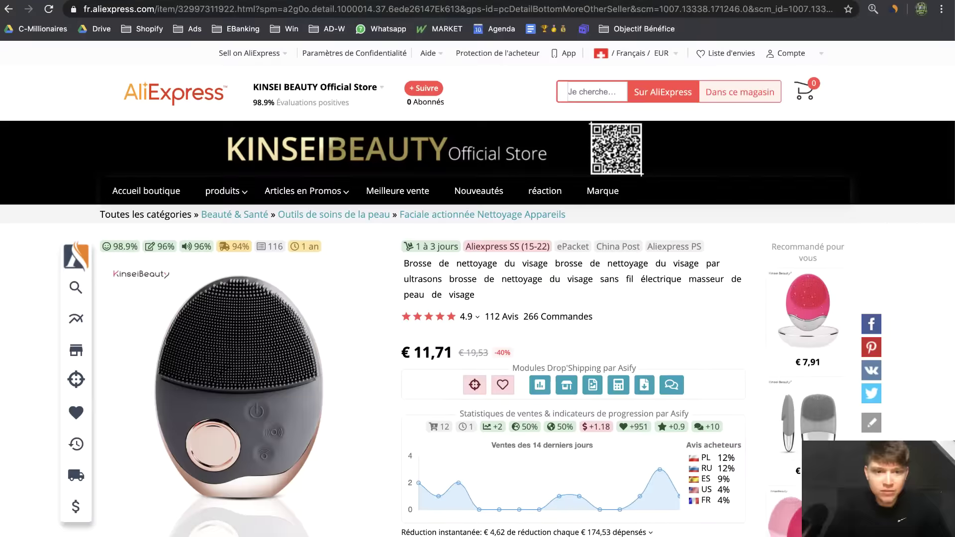
Browse the cleansing brush listing's images, then open the Asify product-image download window
scroll(527, 400, "down", 20)
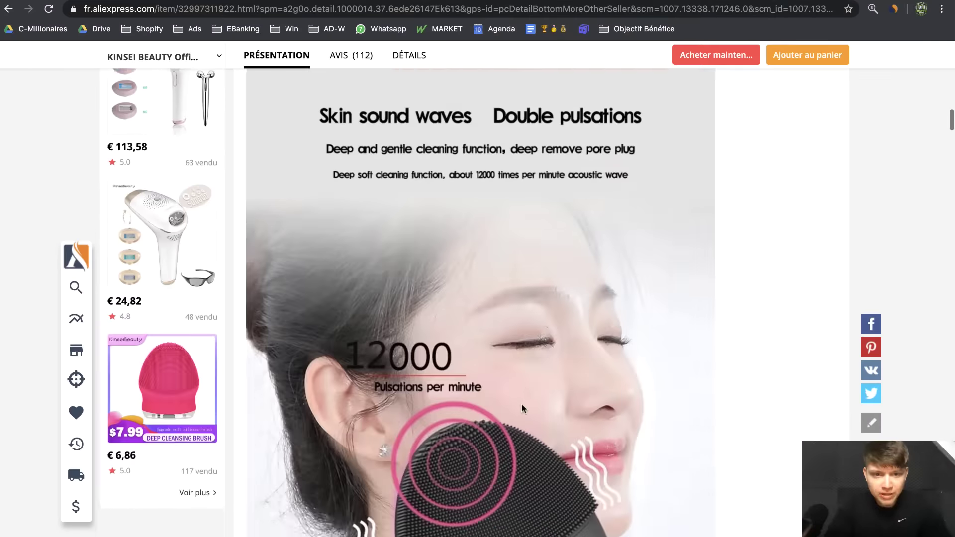
scroll(522, 408, "down", 20)
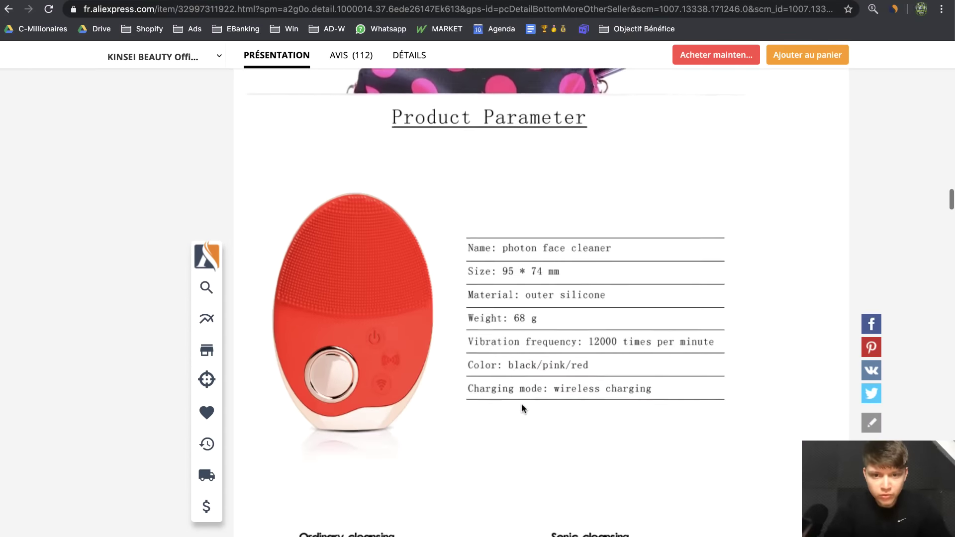
scroll(522, 403, "down", 10)
scroll(522, 403, "up", 1)
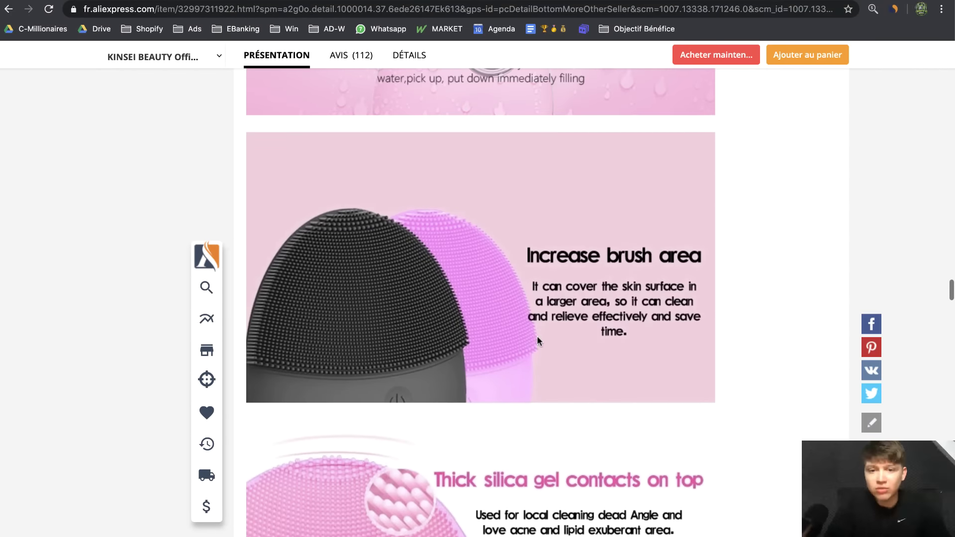
mouse_move(536, 336)
left_mouse_down()
mouse_move(605, 285)
mouse_move(528, 318)
mouse_move(597, 291)
mouse_move(546, 390)
mouse_move(542, 320)
left_mouse_up()
scroll(597, 291, "down", 5)
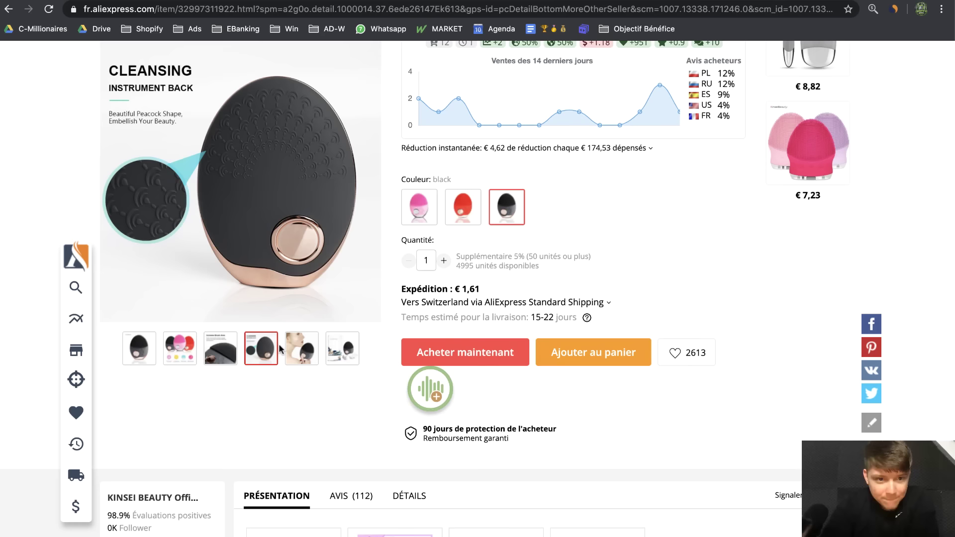
mouse_move(304, 344)
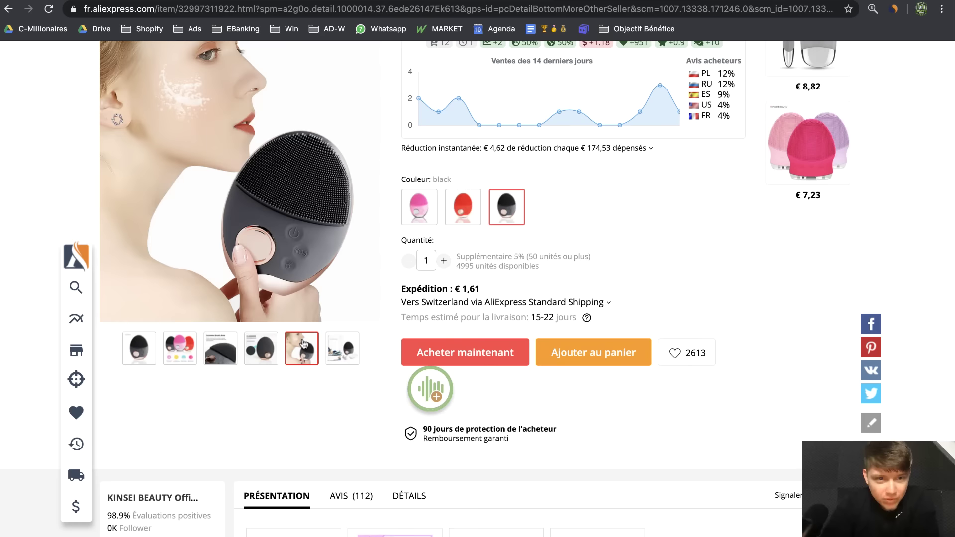
scroll(304, 344, "up", 2)
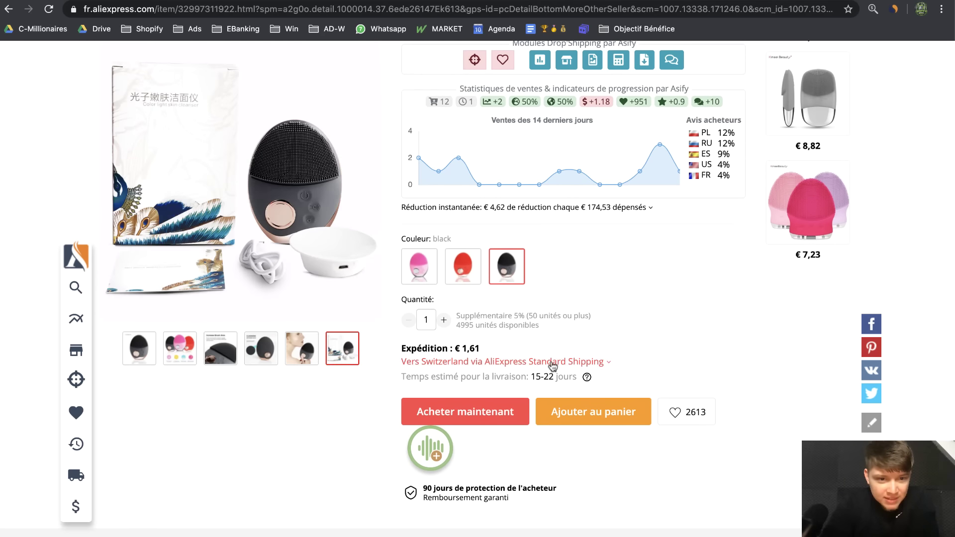
scroll(169, 149, "up", 2)
right_click(164, 145)
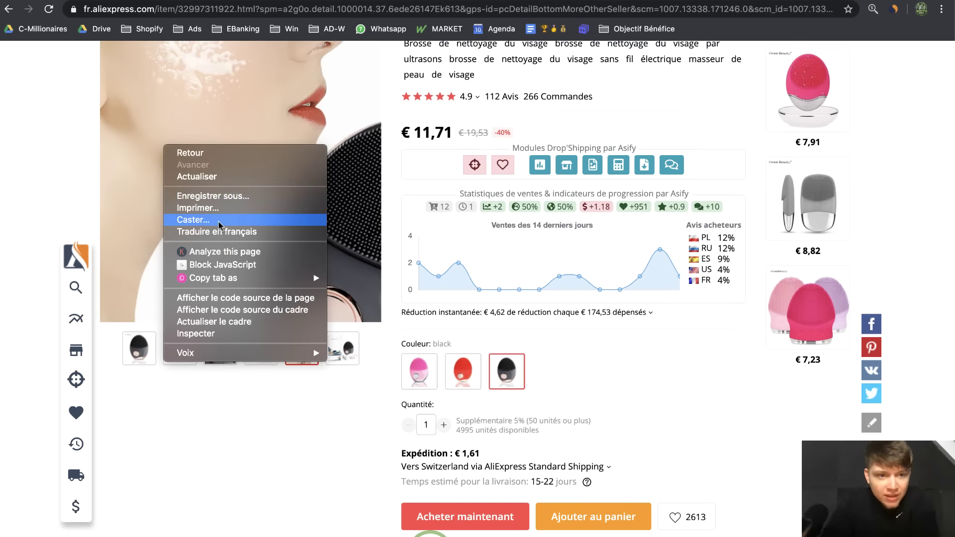
left_click(600, 341)
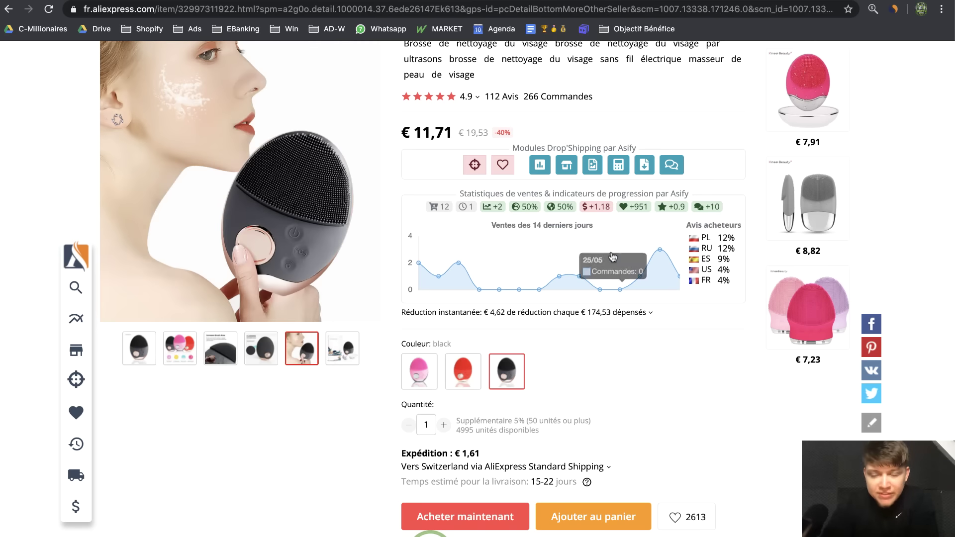
left_click(645, 172)
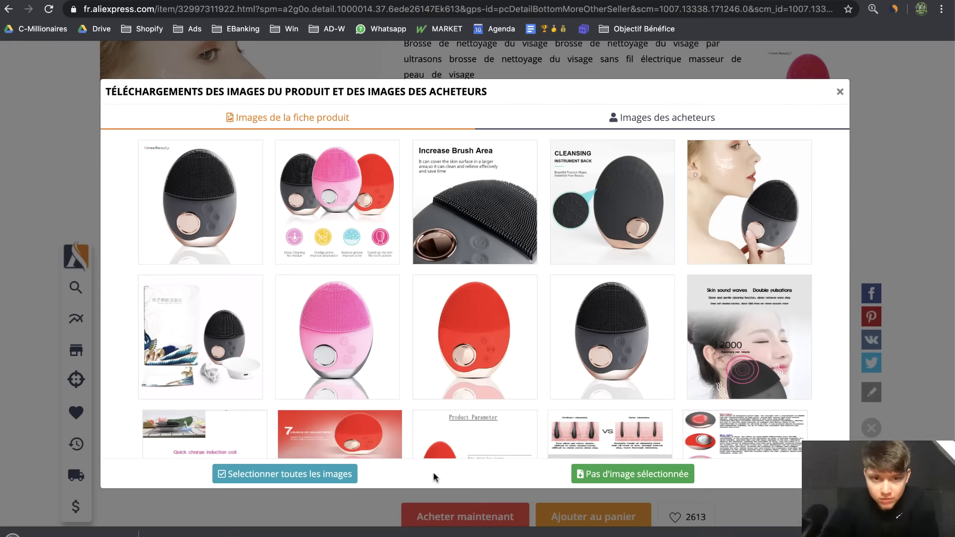
Drag the woman-holding-the-brush photo onto the desktop and check it in Quick Look
left_click_drag(954, 269, 694, 269)
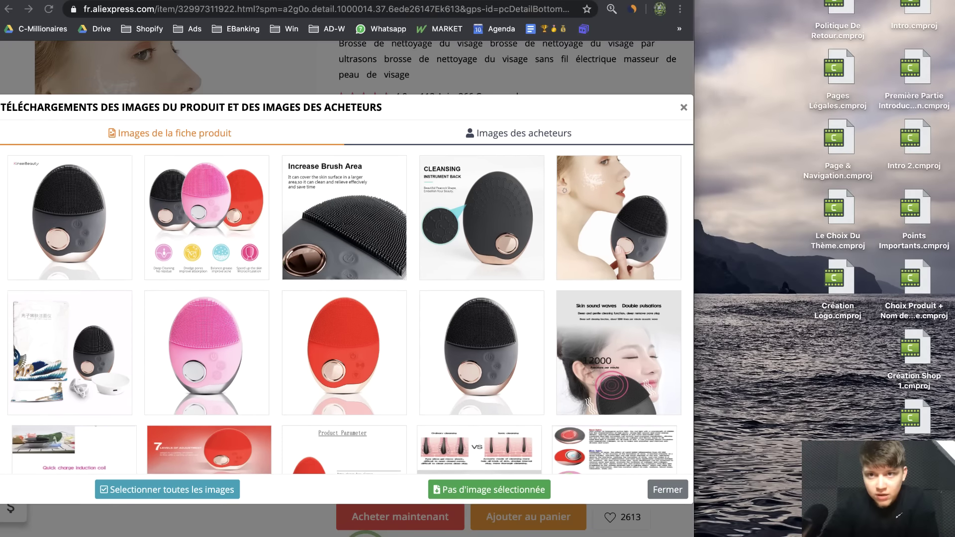
left_click_drag(625, 1, 443, 94)
left_click_drag(443, 4, 763, 43)
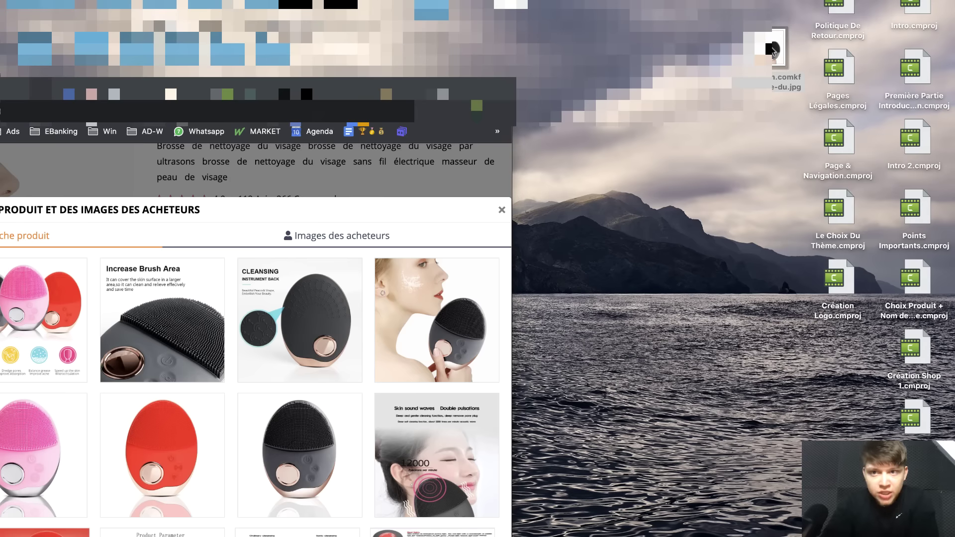
key("space")
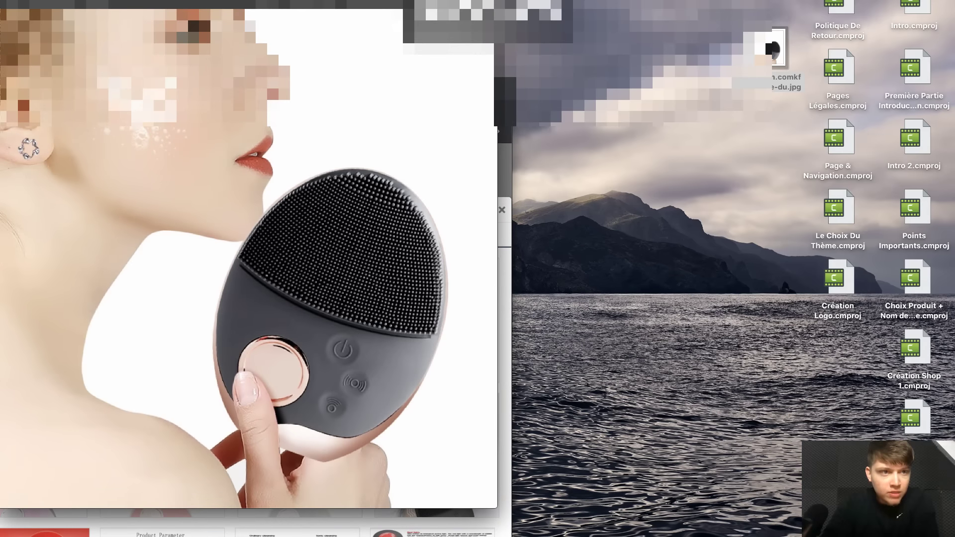
key("space")
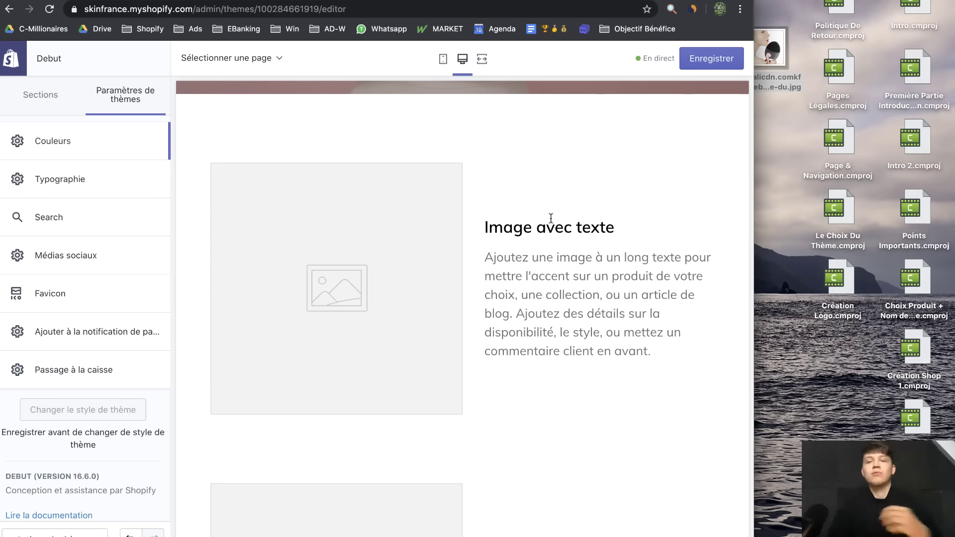
scroll(550, 221, "up", 2)
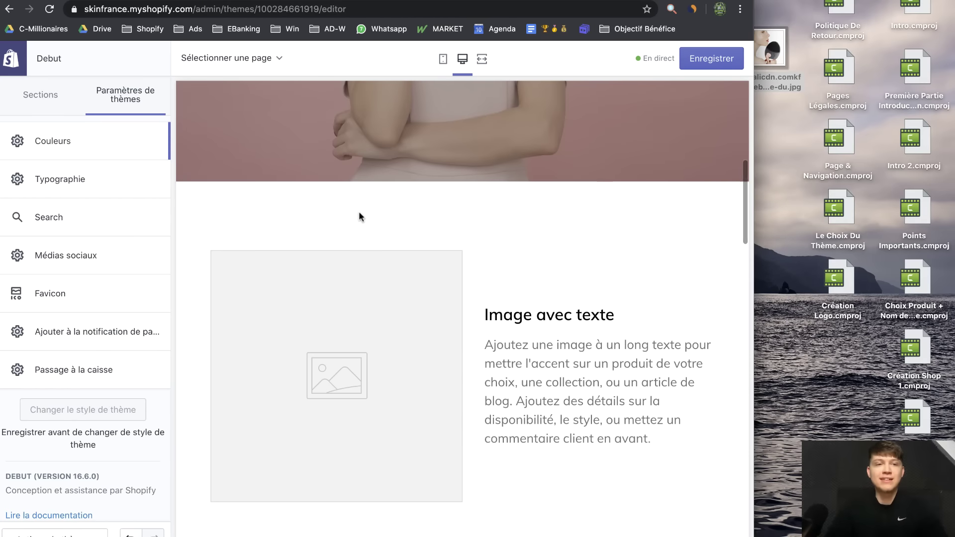
Put the saved brush photo into the first Image avec texte section, checking mobile and desktop
left_click(25, 95)
left_click(55, 230)
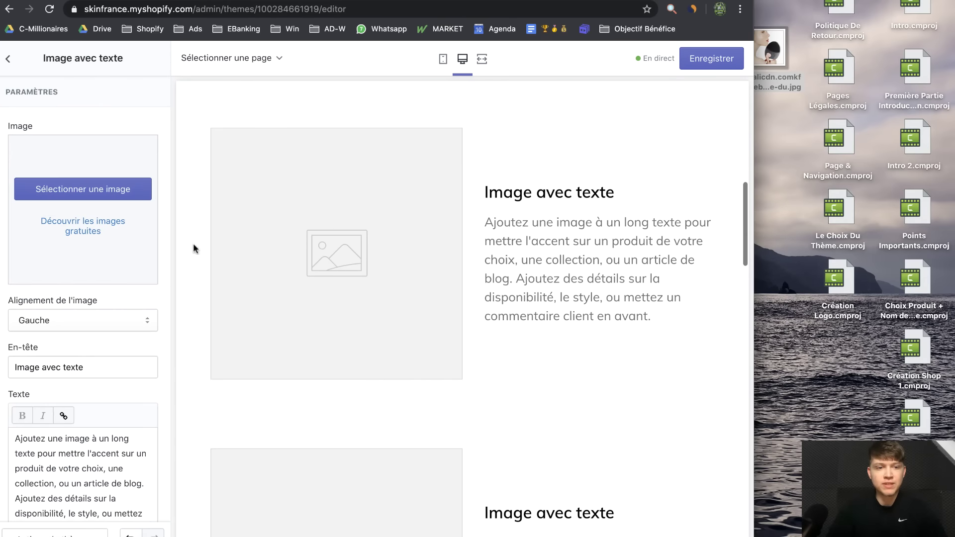
left_click_drag(773, 57, 149, 219)
left_click(443, 59)
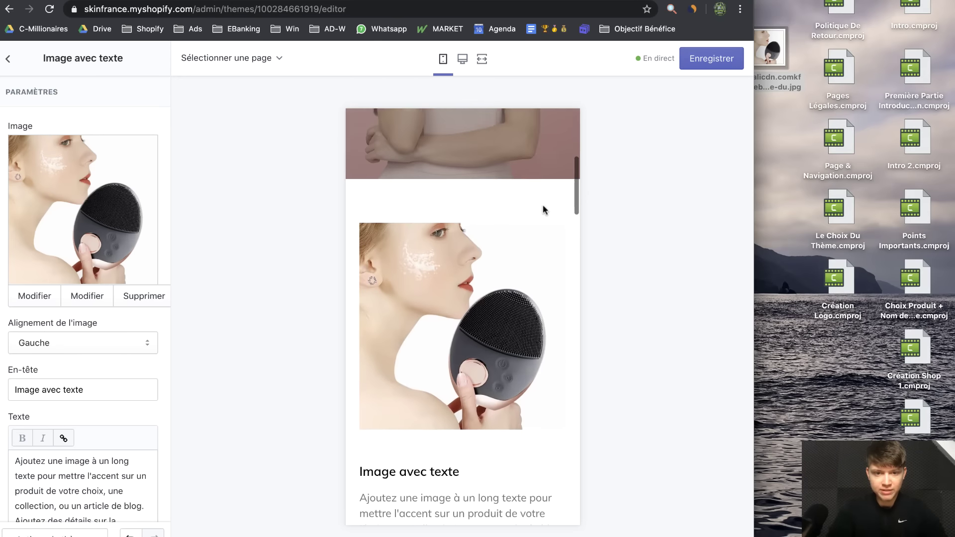
left_click(462, 59)
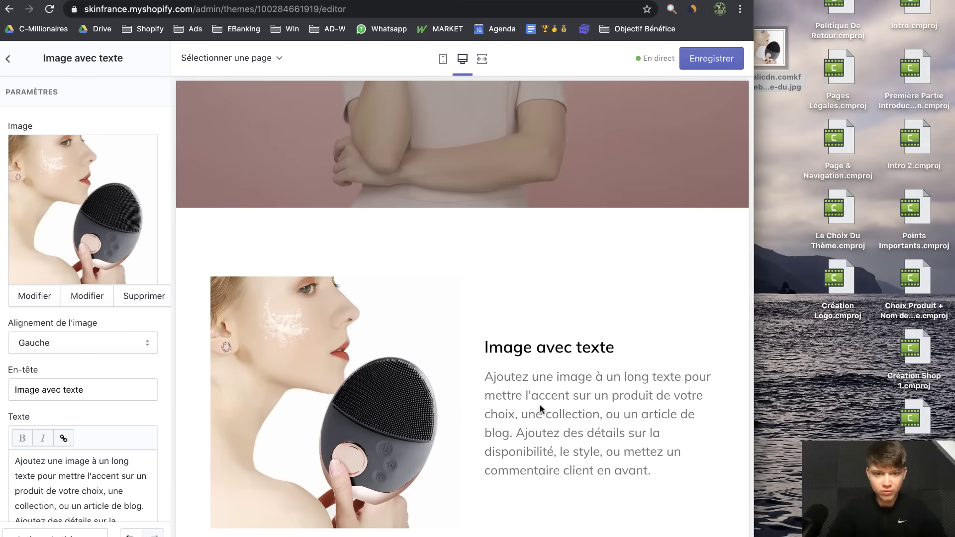
Replace the section heading with 'Découvrez SkinFrance™' and paste in the new description text
scroll(112, 344, "down", 3)
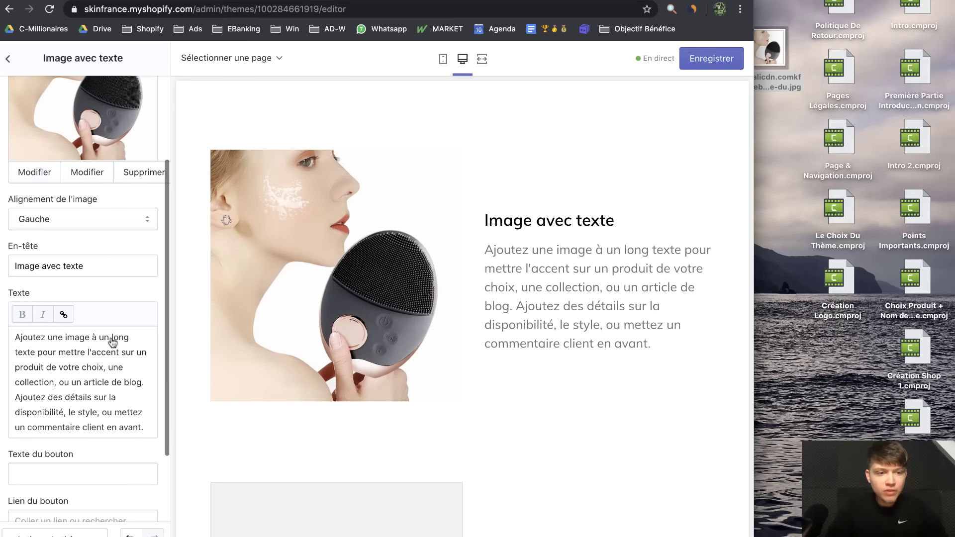
triple_click(102, 269)
type("Découvrez SkinFrance™")
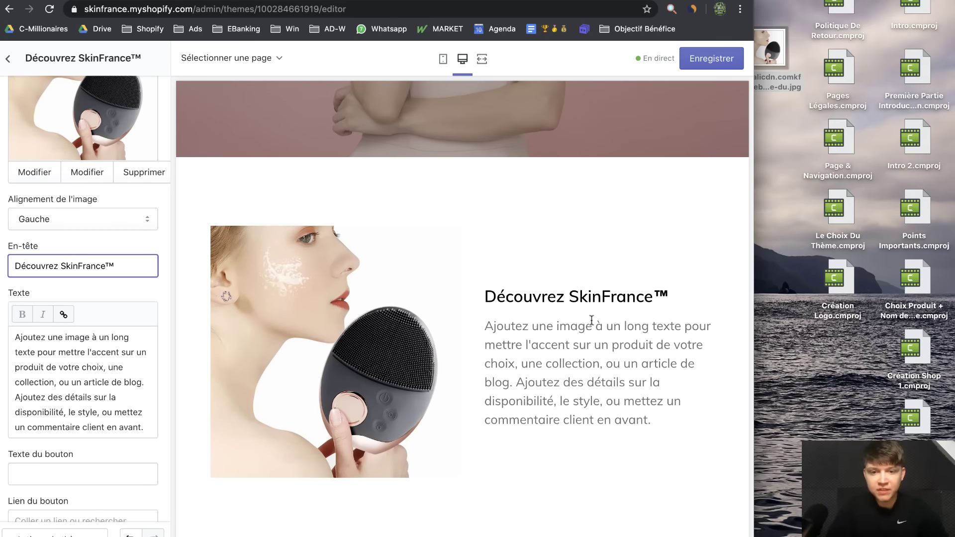
left_click_drag(144, 428, 1, 341)
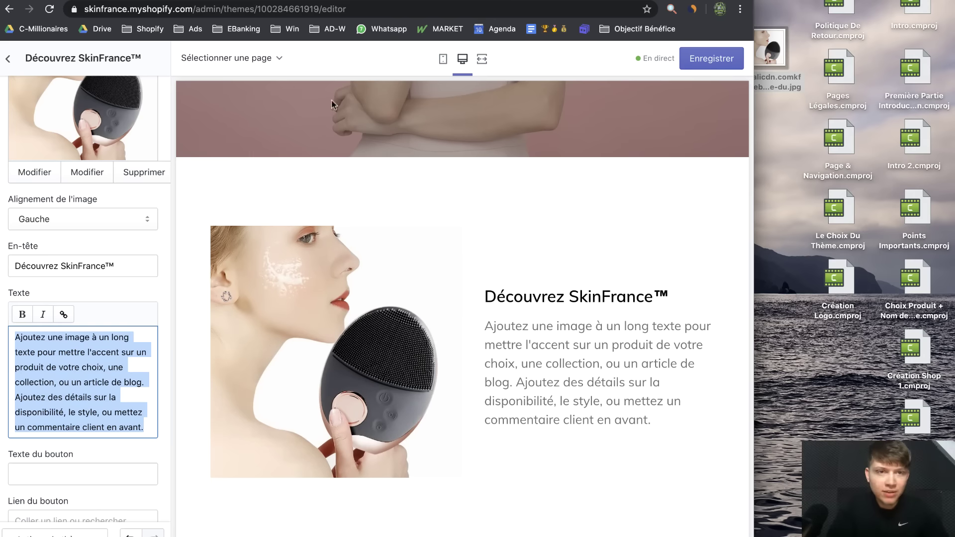
type("Obtenez une peau propre, lisse et lumineuse")
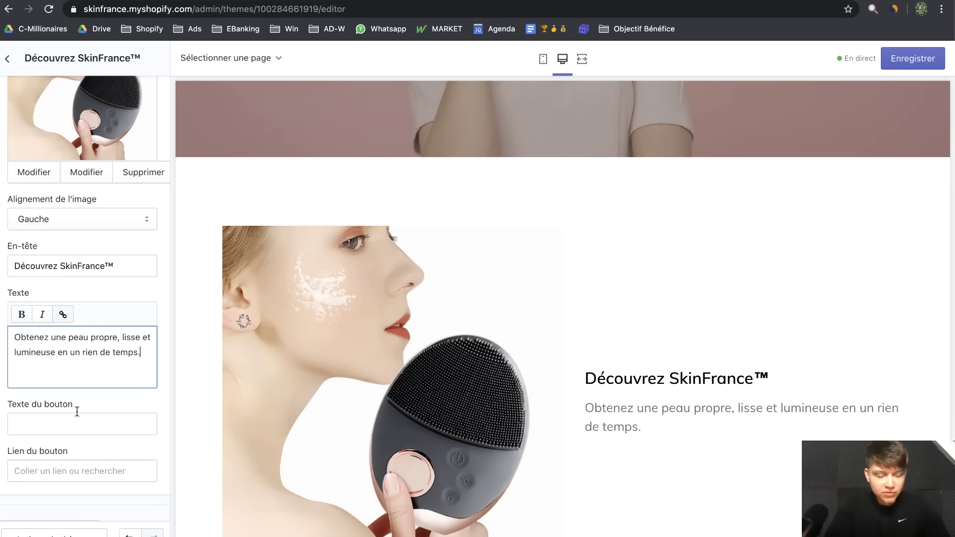
Add the 'Achetez La Brosse SkinFrance™' button label and check the section text
left_click(73, 418)
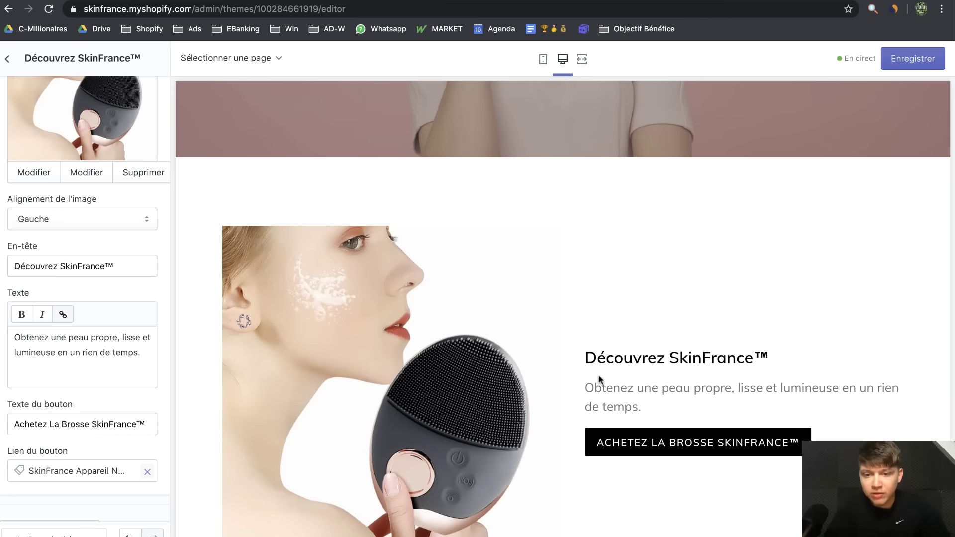
left_click_drag(586, 362, 858, 373)
left_click(684, 413)
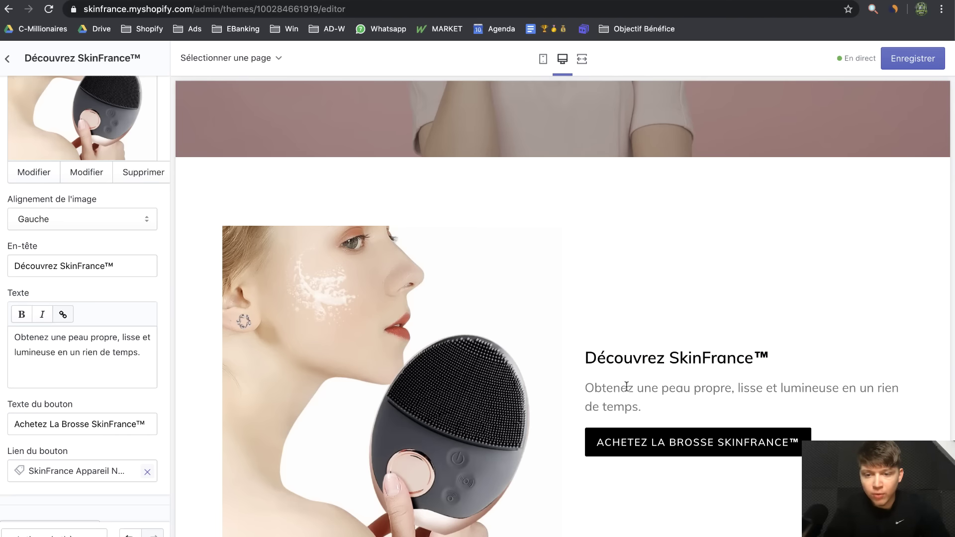
Review the new Découvrez SkinFrance™ text in the mobile and desktop previews
left_click_drag(740, 389, 841, 400)
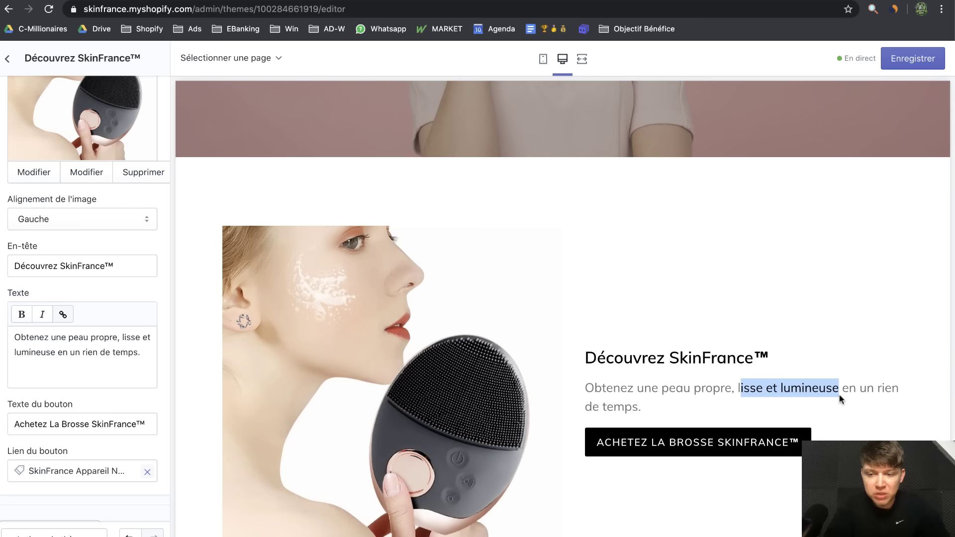
left_click(742, 391)
scroll(735, 390, "down", 2)
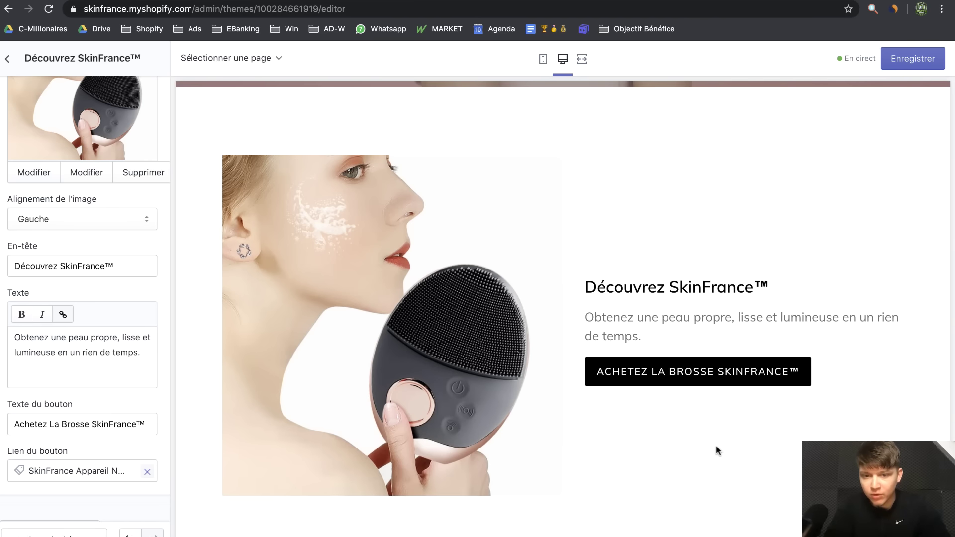
scroll(716, 446, "down", 7)
scroll(716, 447, "up", 5)
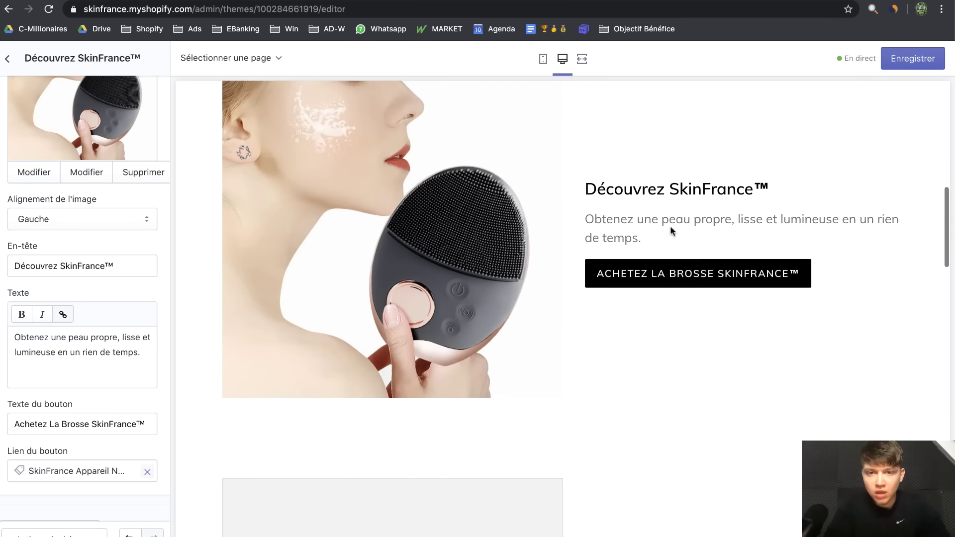
left_click(544, 59)
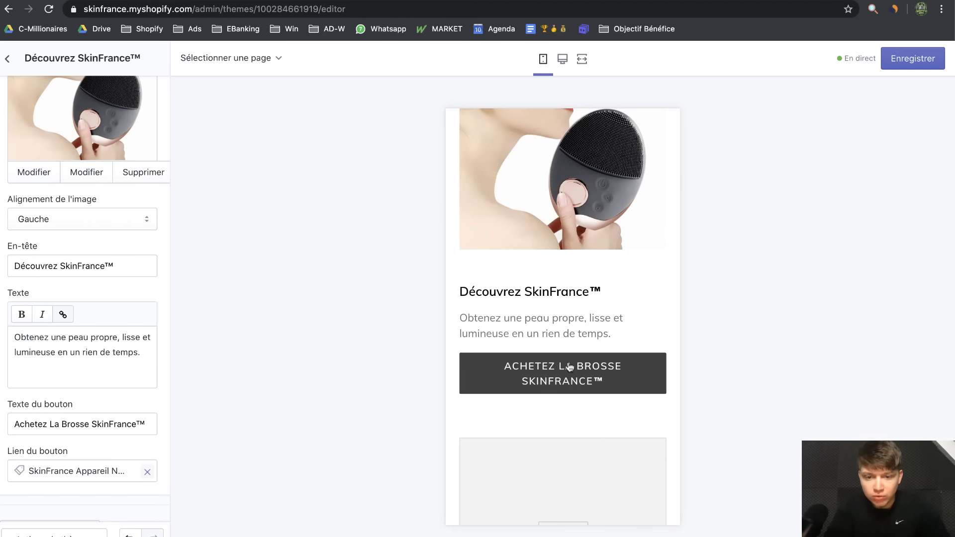
scroll(583, 276, "up", 2)
left_click(564, 59)
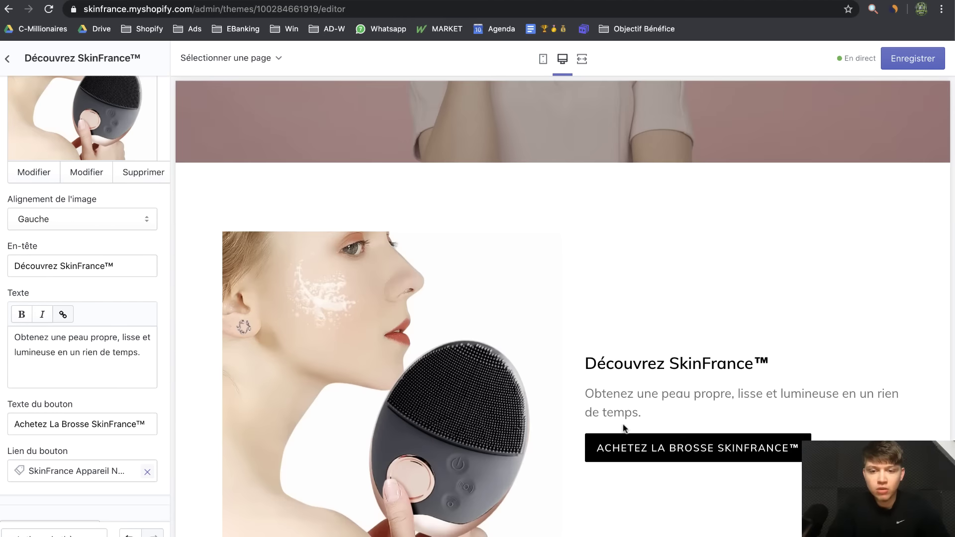
Remove the leftover empty Image avec texte section, then show the mobile preview
left_click(7, 59)
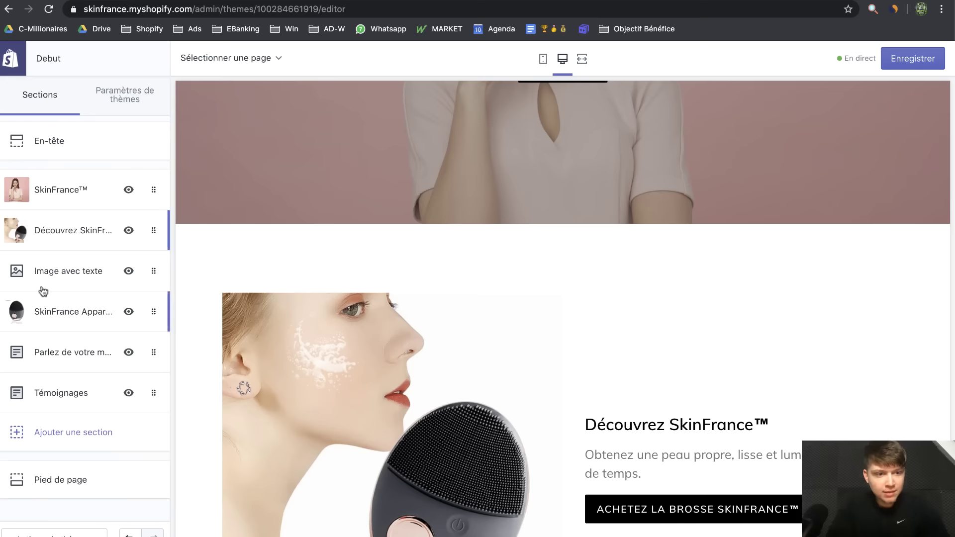
left_click(58, 256)
scroll(94, 528, "down", 5)
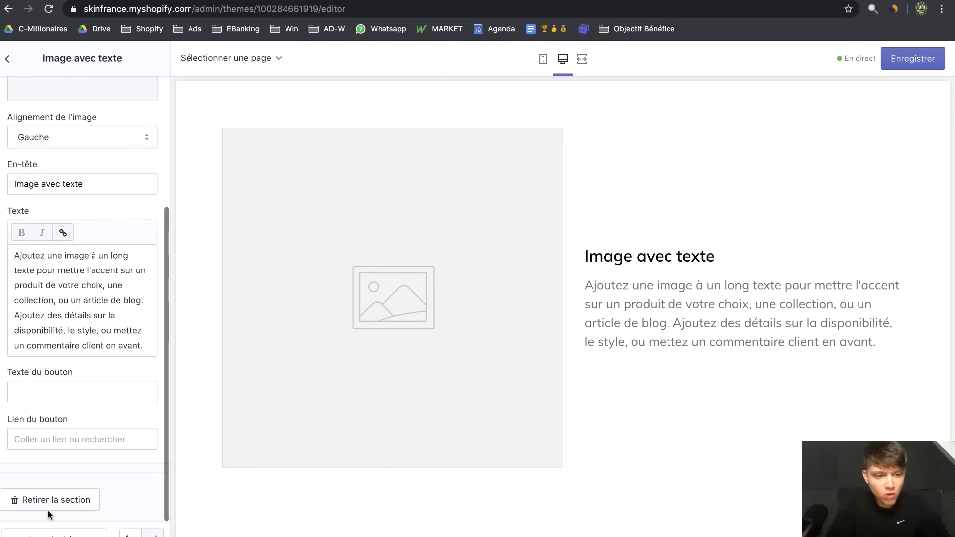
left_click(47, 508)
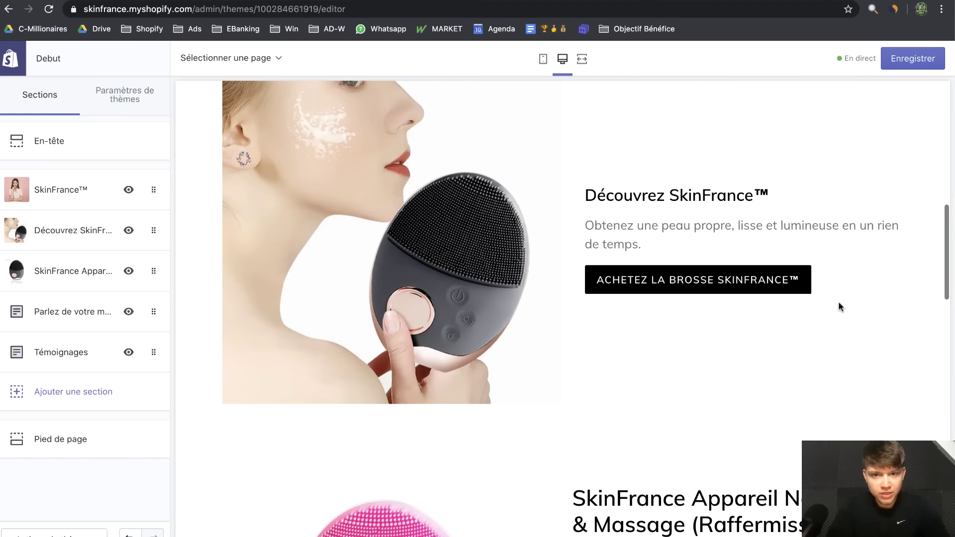
left_click(543, 59)
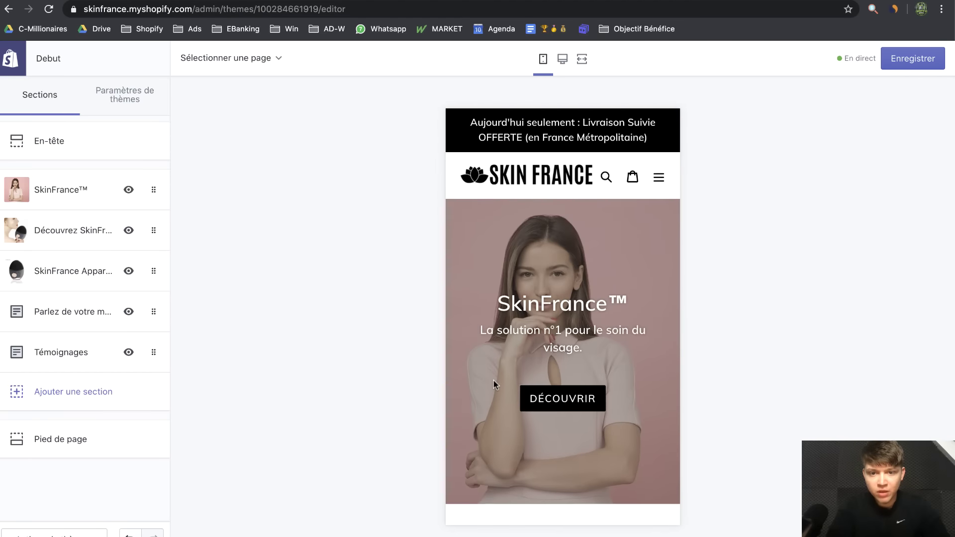
Scroll the mobile preview from the banner past Découvrez SkinFrance™ to the product title and price
scroll(494, 381, "down", 1)
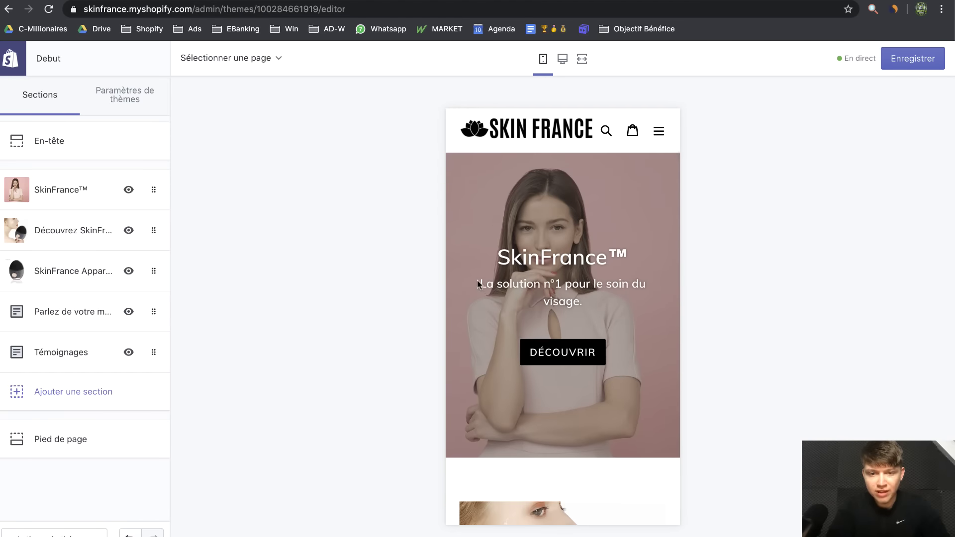
left_click_drag(479, 284, 631, 327)
left_click(631, 326)
scroll(631, 326, "down", 3)
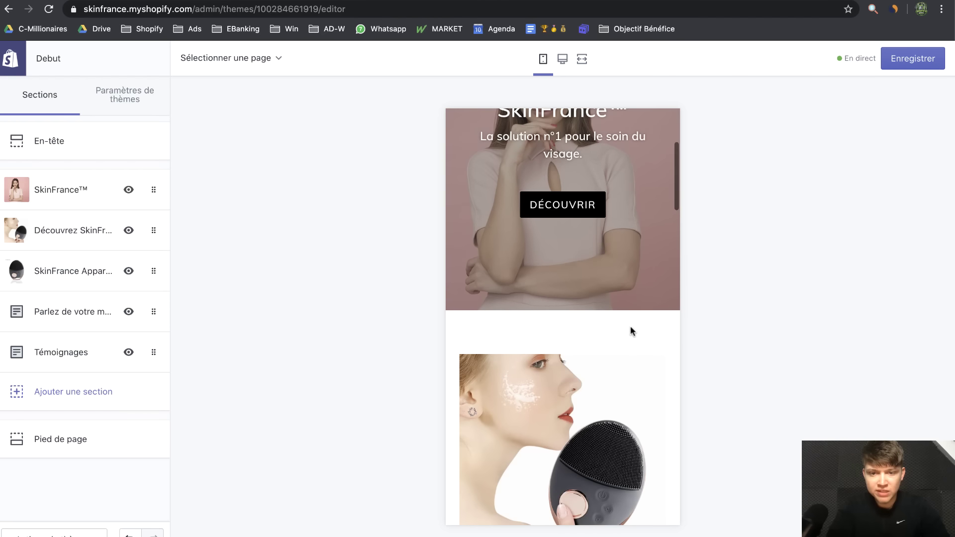
scroll(631, 326, "down", 4)
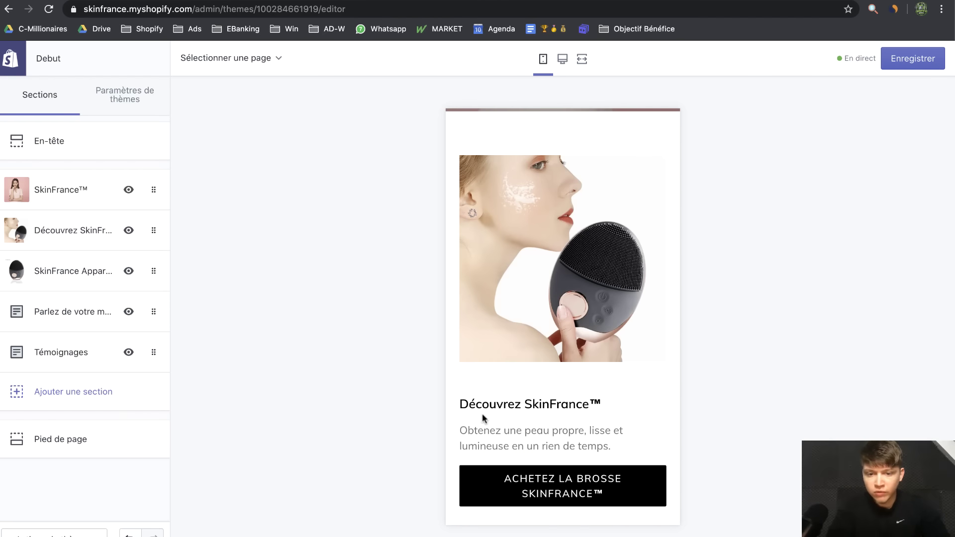
left_click_drag(490, 404, 621, 442)
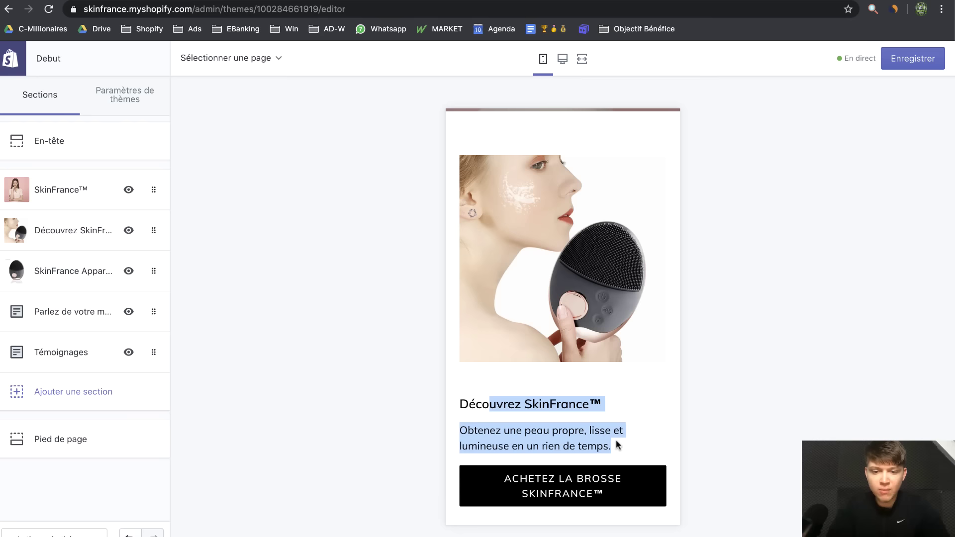
scroll(616, 442, "down", 1)
scroll(550, 381, "down", 6)
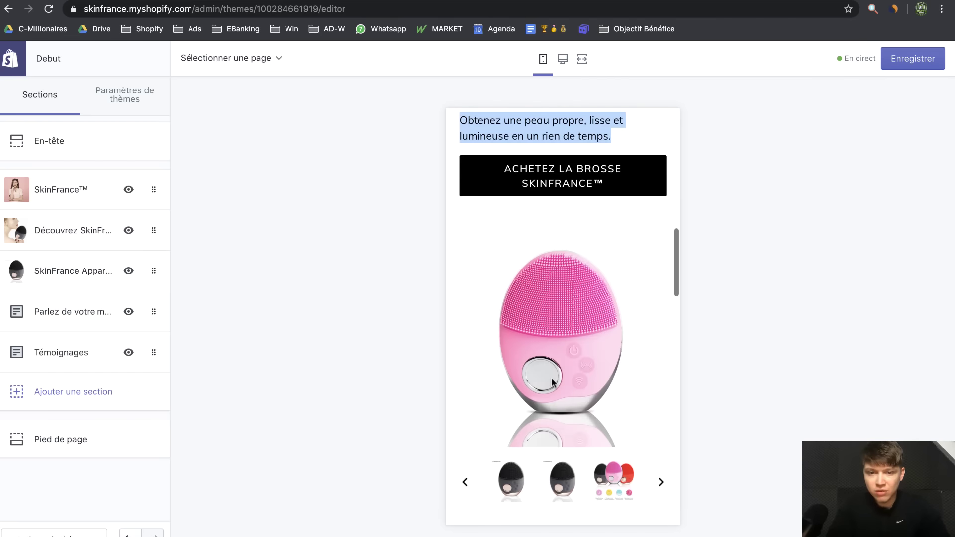
scroll(572, 329, "down", 2)
scroll(573, 349, "down", 3)
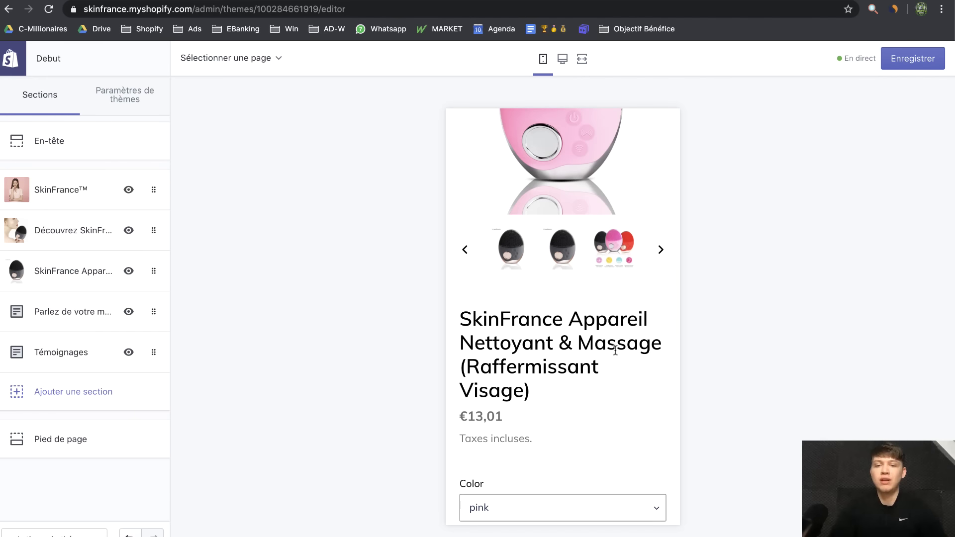
left_click_drag(550, 400, 460, 312)
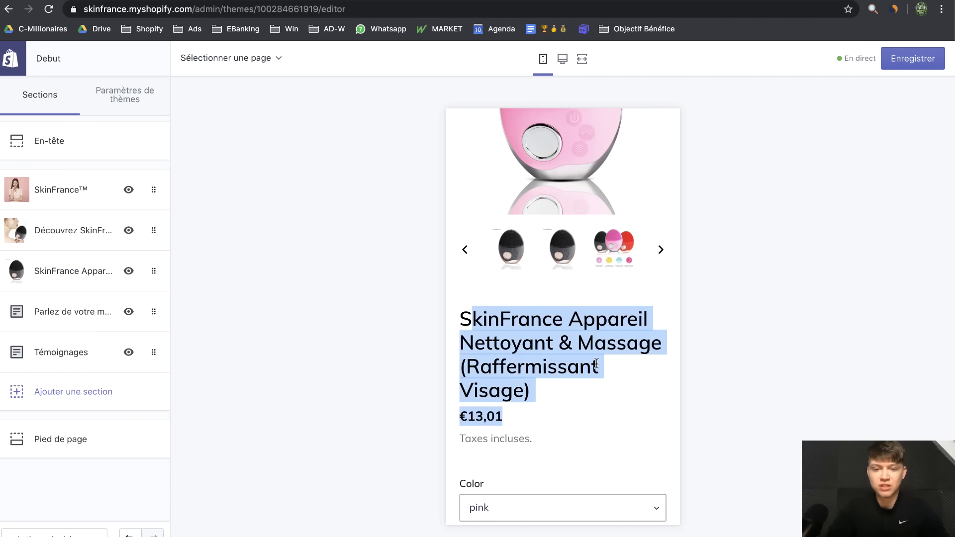
Return the preview to desktop and scroll down through the home page
left_click(562, 59)
scroll(616, 238, "up", 9)
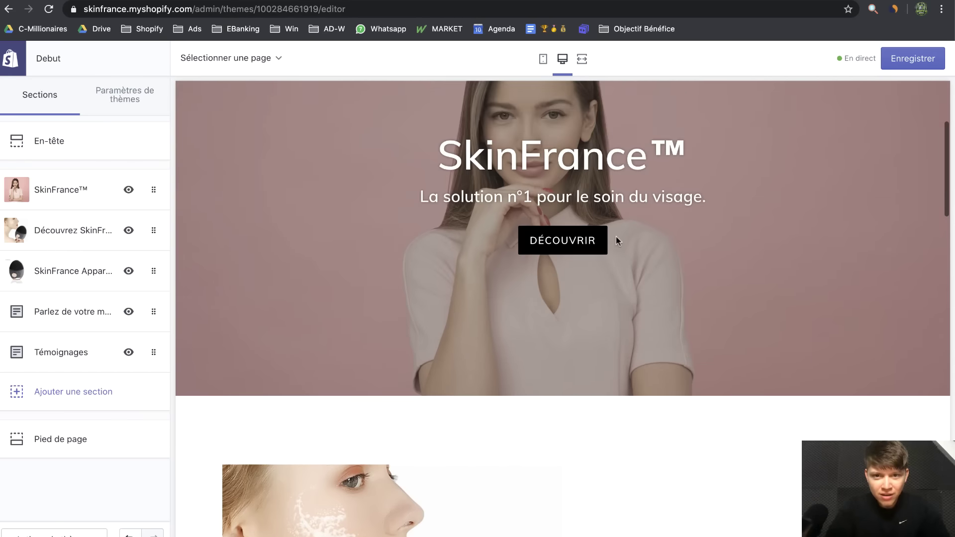
scroll(616, 236, "down", 9)
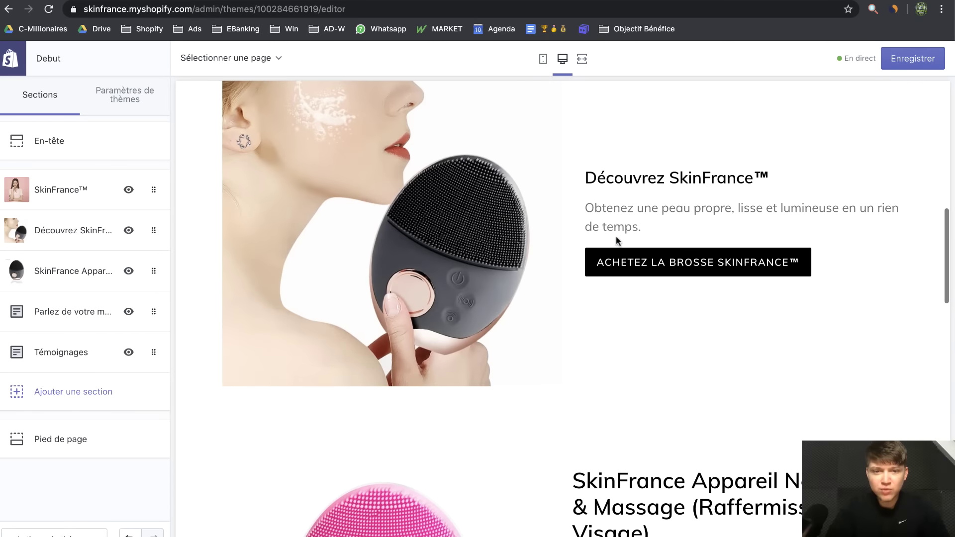
scroll(616, 241, "down", 10)
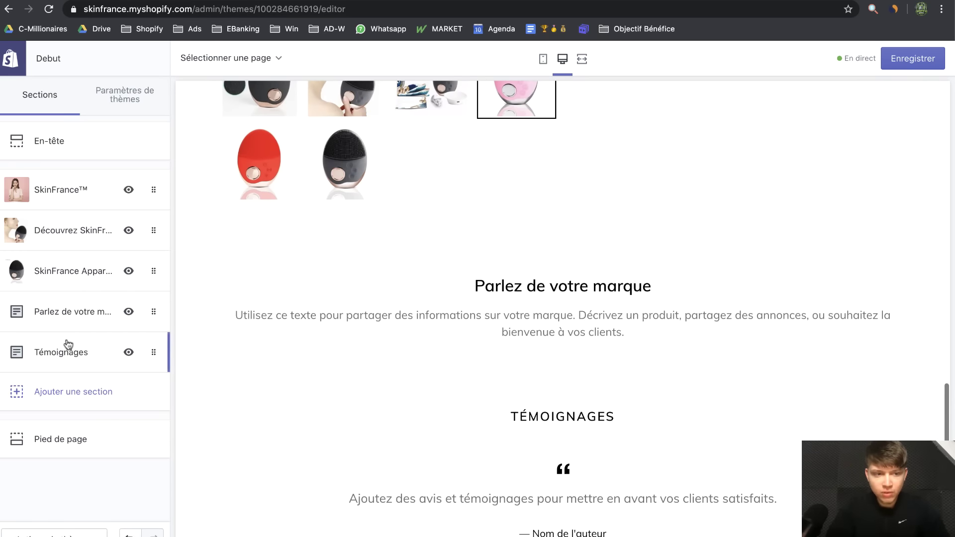
Inspect the Parlez de votre marque section's text, then delete the section from the home page
left_click(60, 318)
left_click(78, 222)
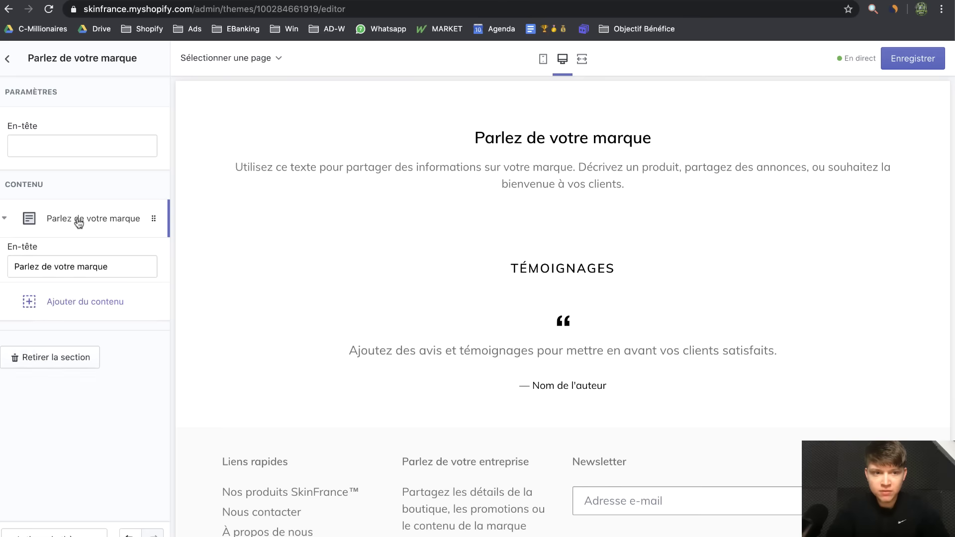
triple_click(119, 282)
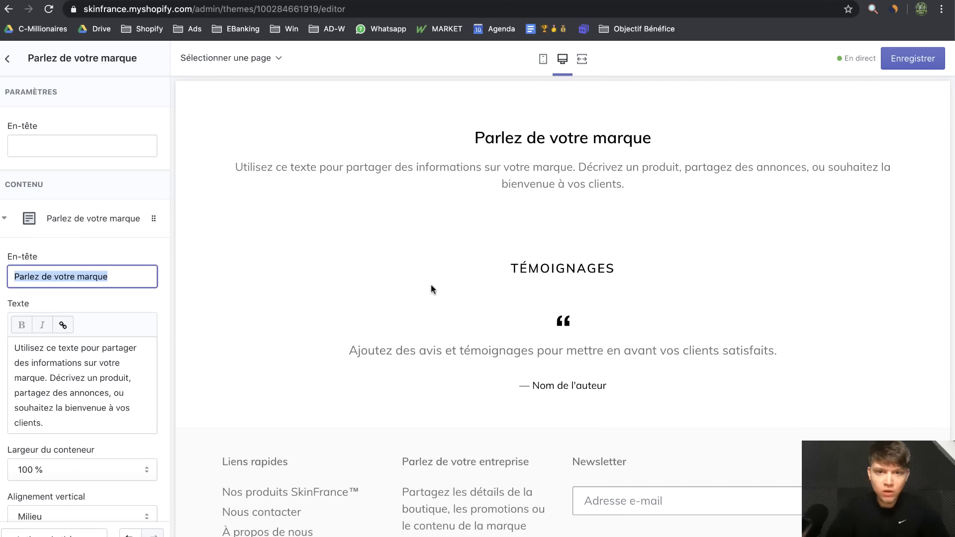
left_click_drag(104, 418, 13, 348)
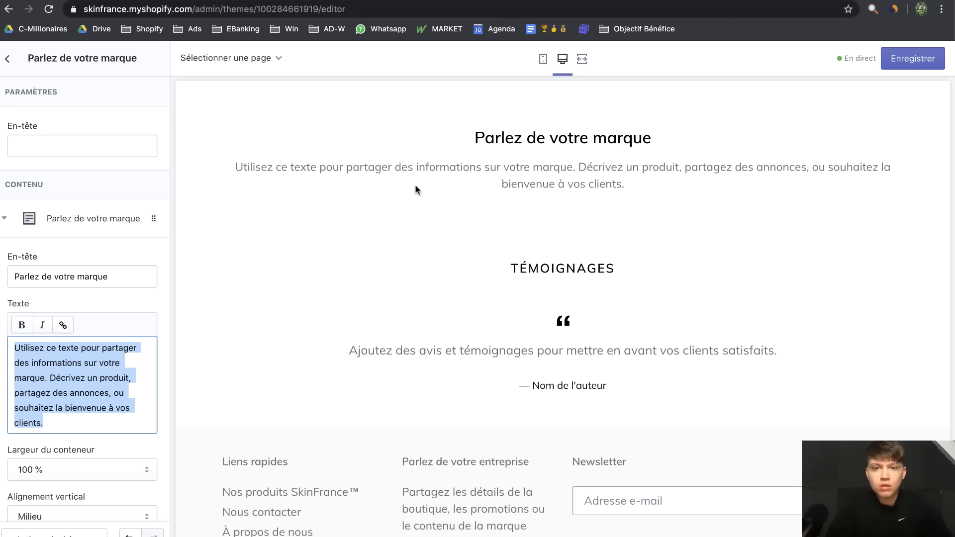
scroll(415, 189, "up", 2)
left_click_drag(470, 209, 664, 211)
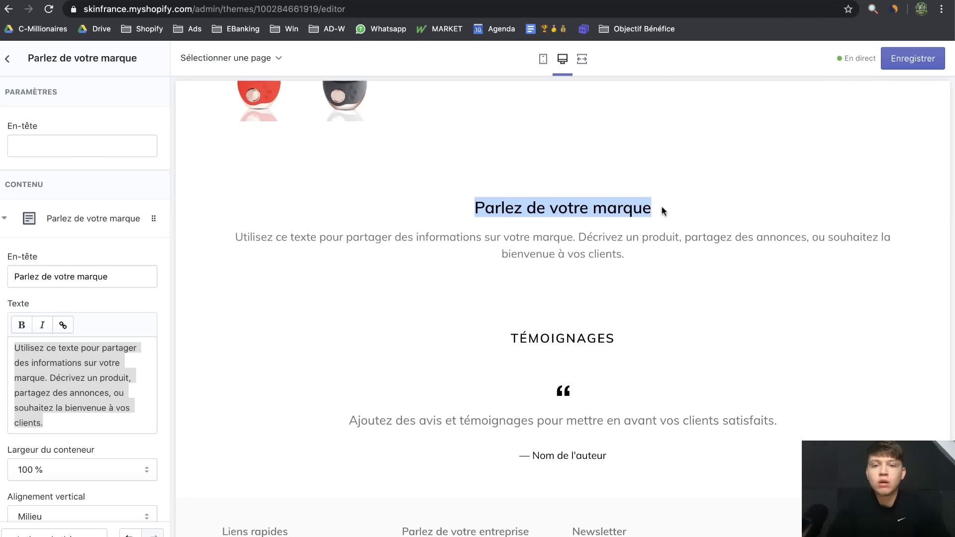
scroll(601, 235, "up", 10)
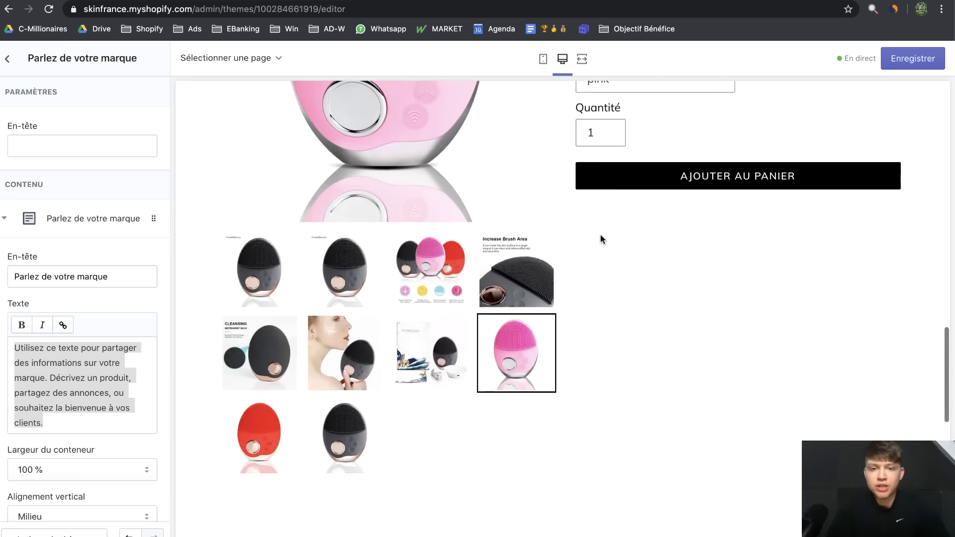
scroll(601, 239, "up", 2)
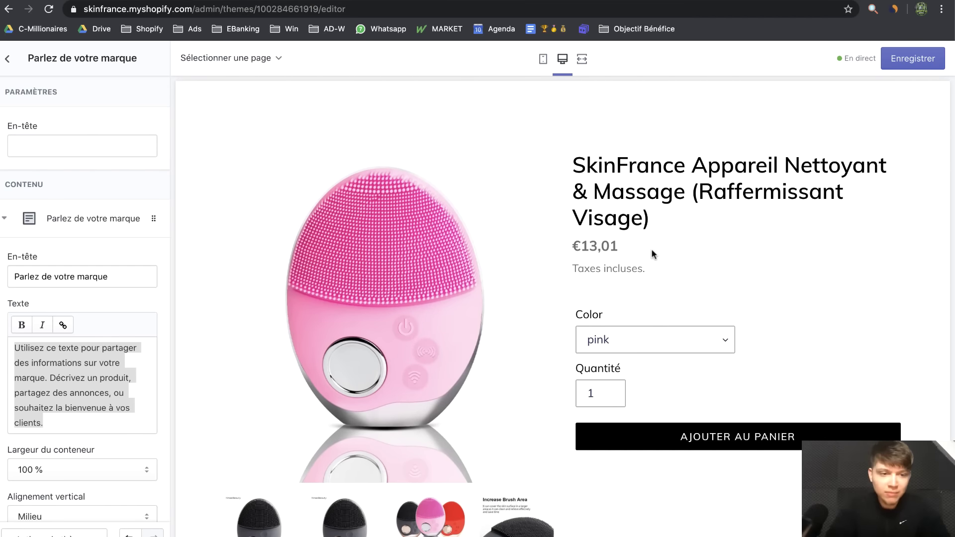
scroll(651, 248, "down", 2)
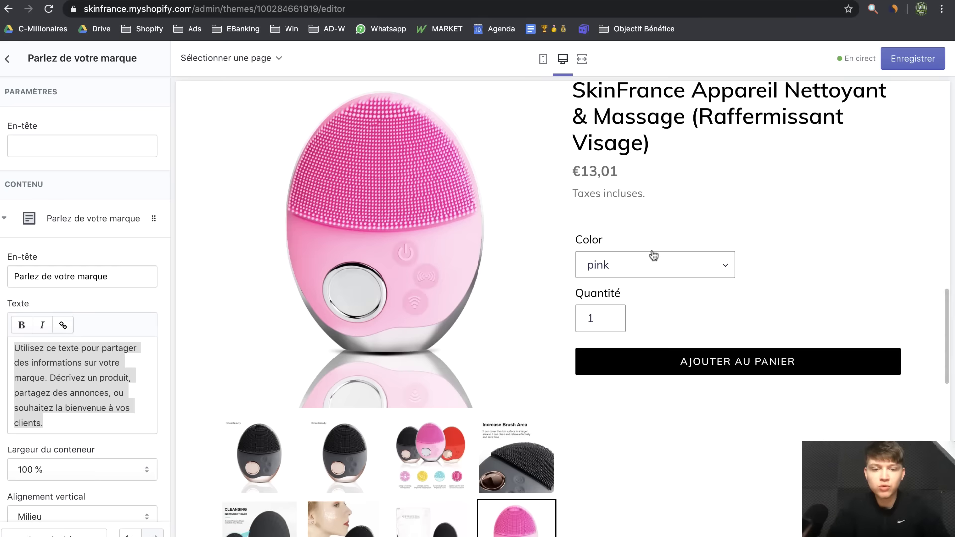
scroll(652, 249, "down", 6)
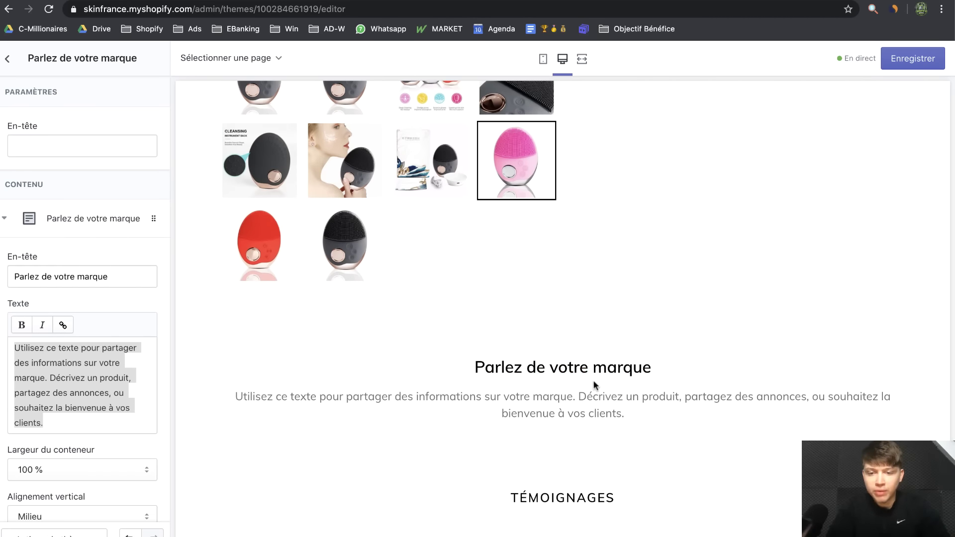
left_click(4, 218)
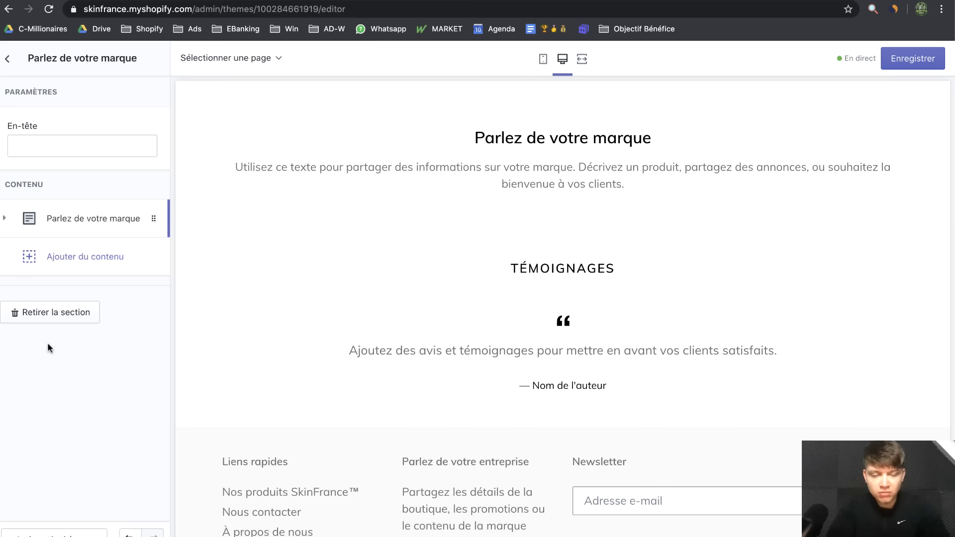
left_click(55, 316)
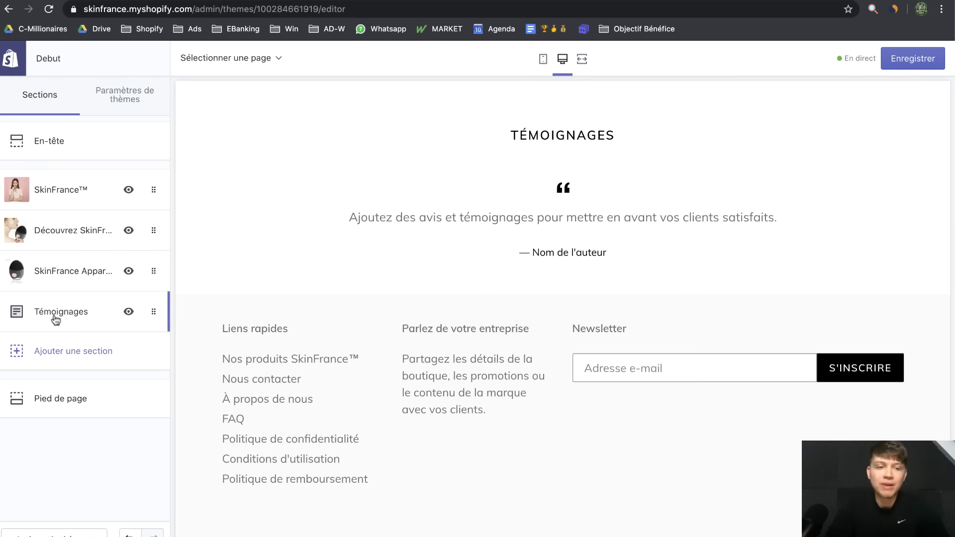
Delete the Témoignages testimonials section and review the updated home page
left_click(84, 321)
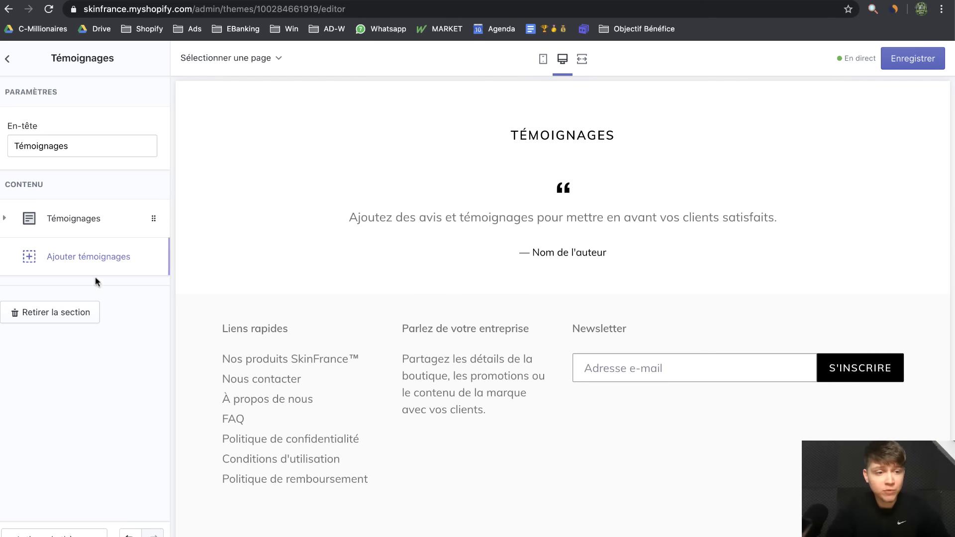
left_click(74, 309)
scroll(510, 230, "up", 10)
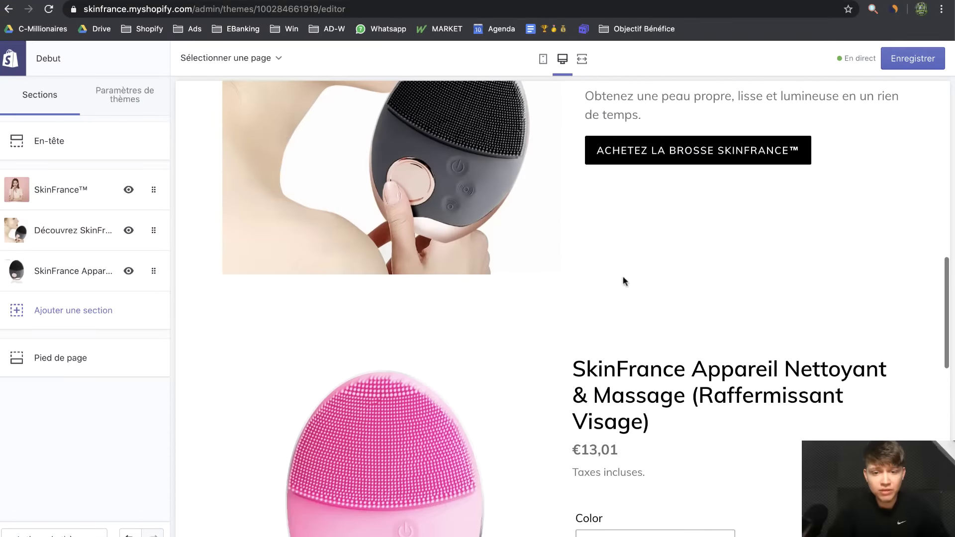
scroll(724, 314, "up", 15)
scroll(725, 315, "down", 9)
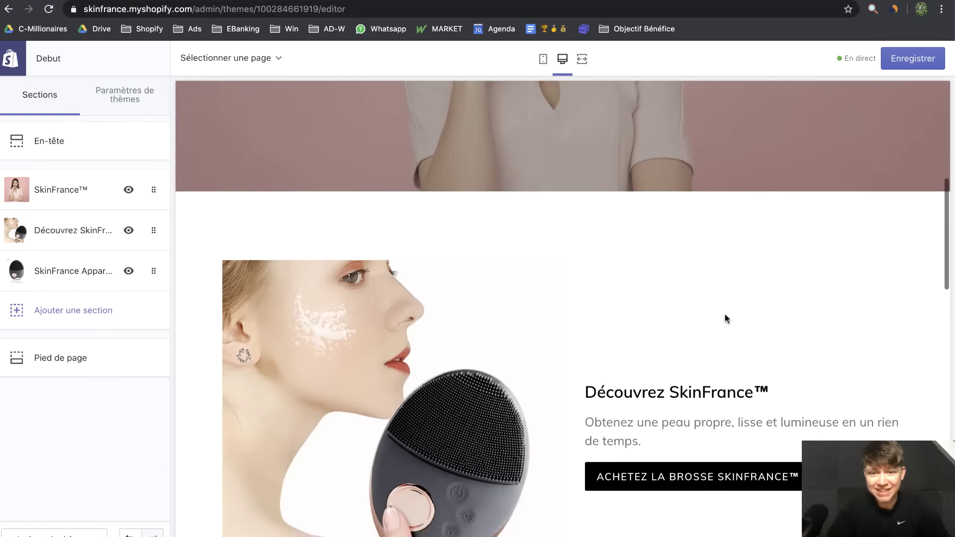
scroll(724, 314, "down", 20)
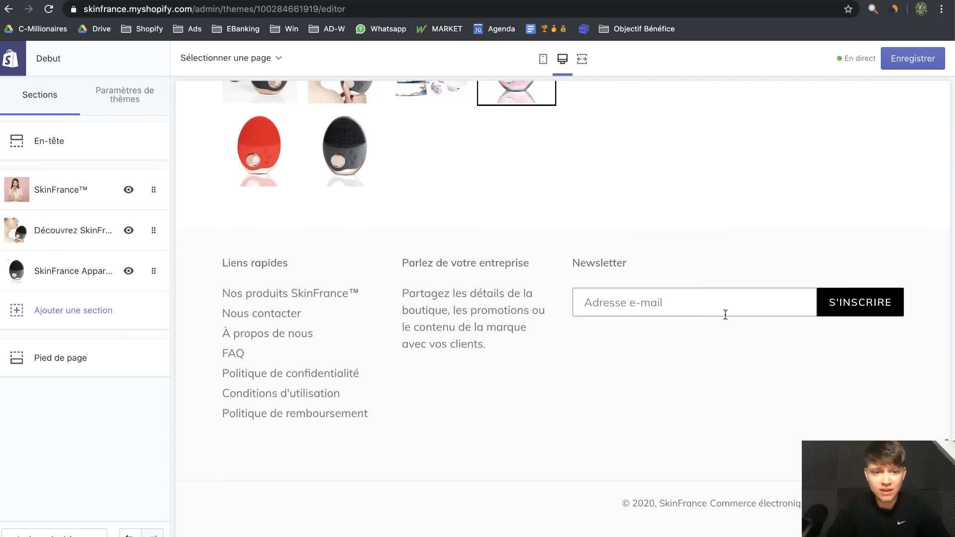
Turn on Afficher les icônes de paiement in the Pied de page footer settings
left_click(62, 359)
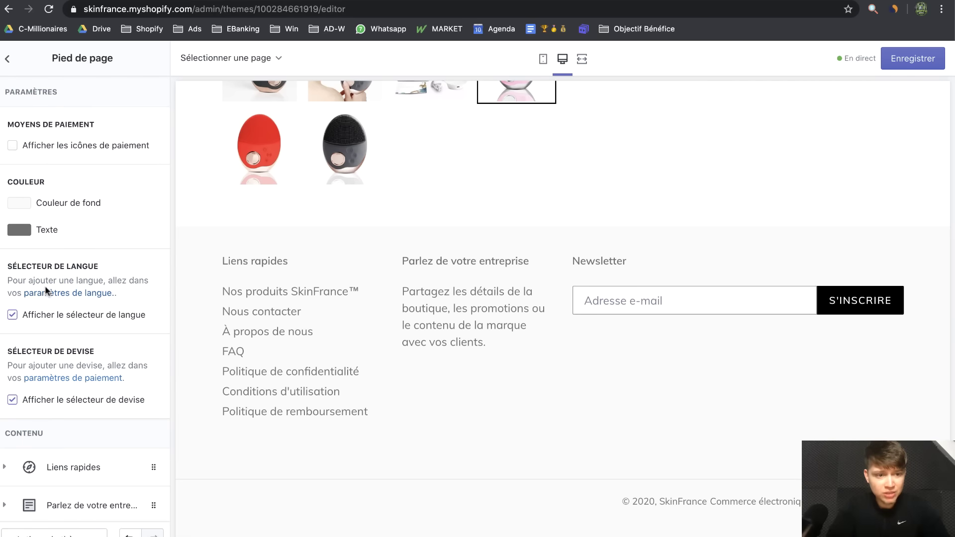
left_click(13, 146)
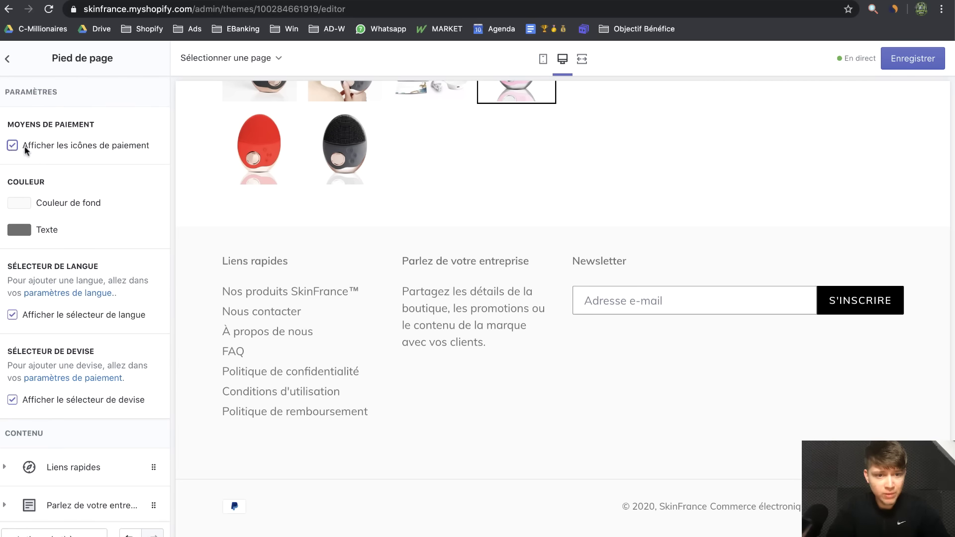
scroll(126, 299, "down", 5)
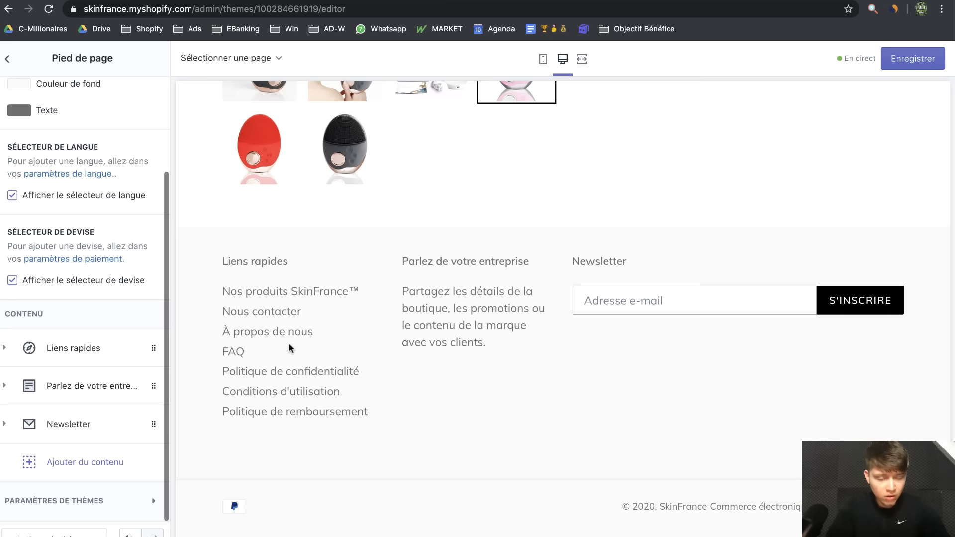
Delete the Parlez de votre entreprise and Newsletter footer blocks, then save the theme
left_click(61, 414)
left_click(60, 400)
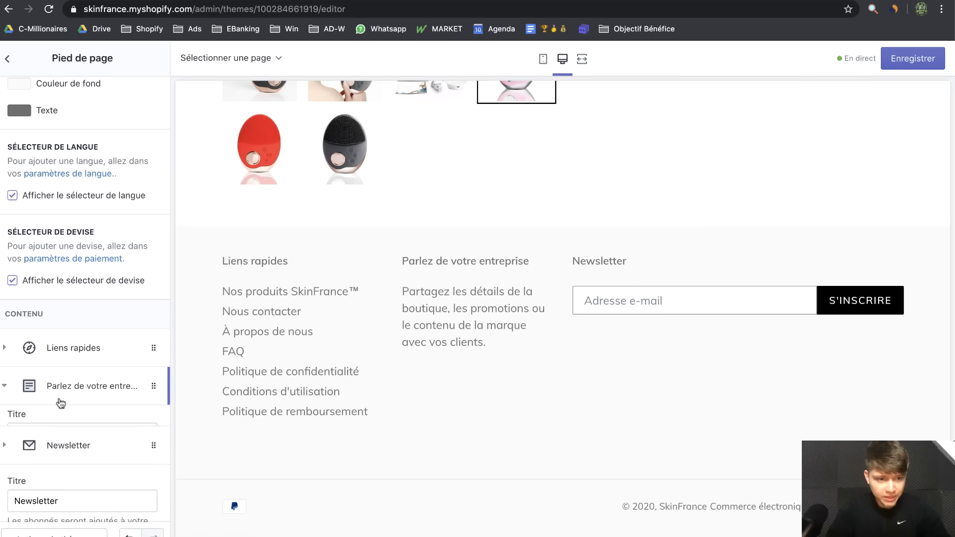
left_click(64, 488)
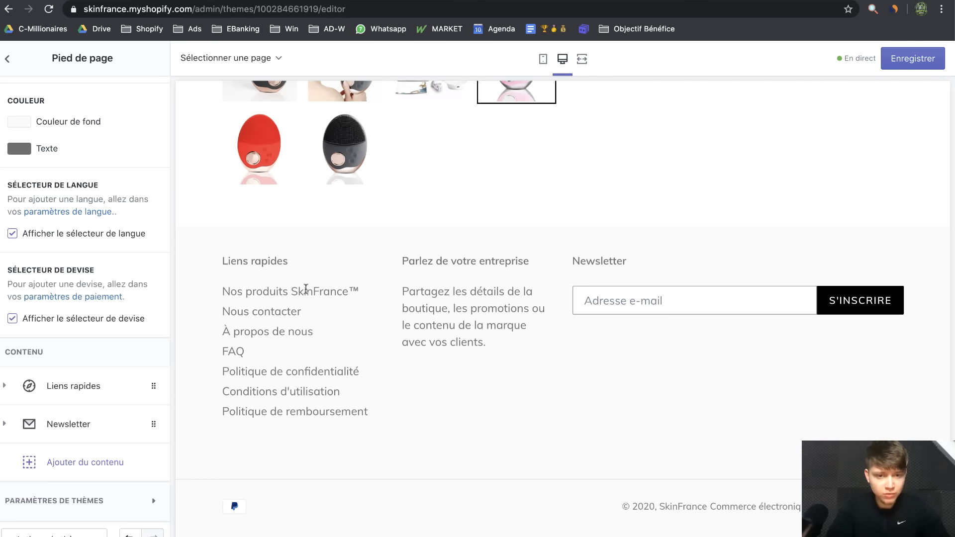
left_click(92, 430)
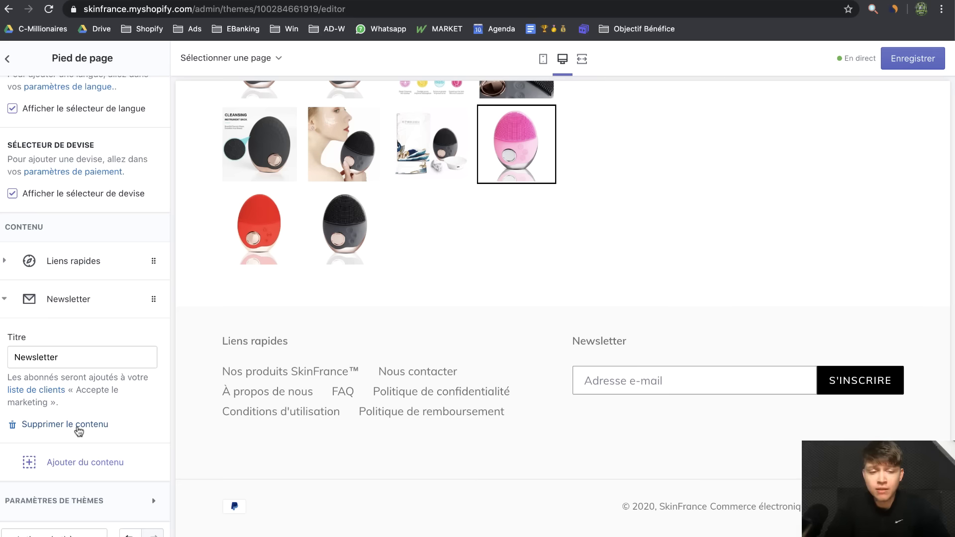
left_click(78, 427)
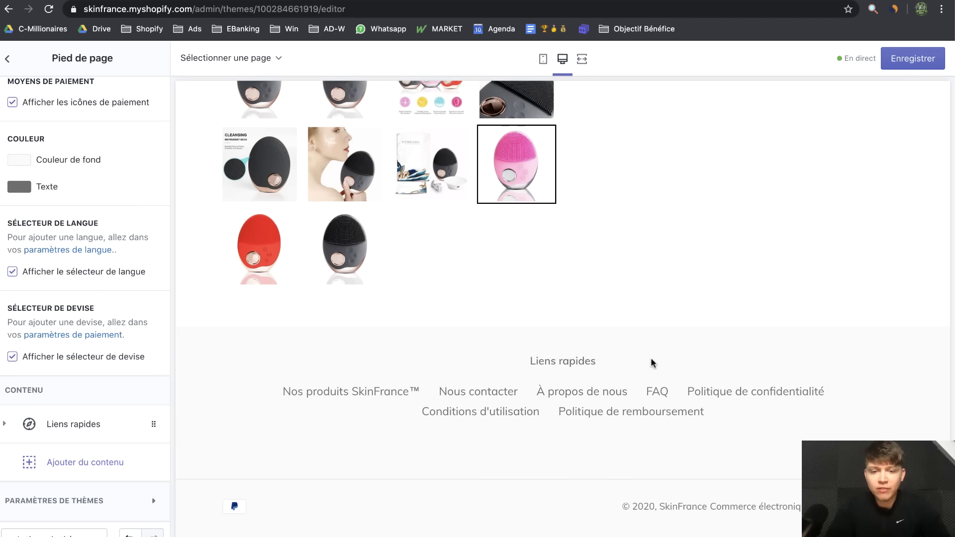
scroll(653, 364, "up", 1)
scroll(780, 316, "down", 1)
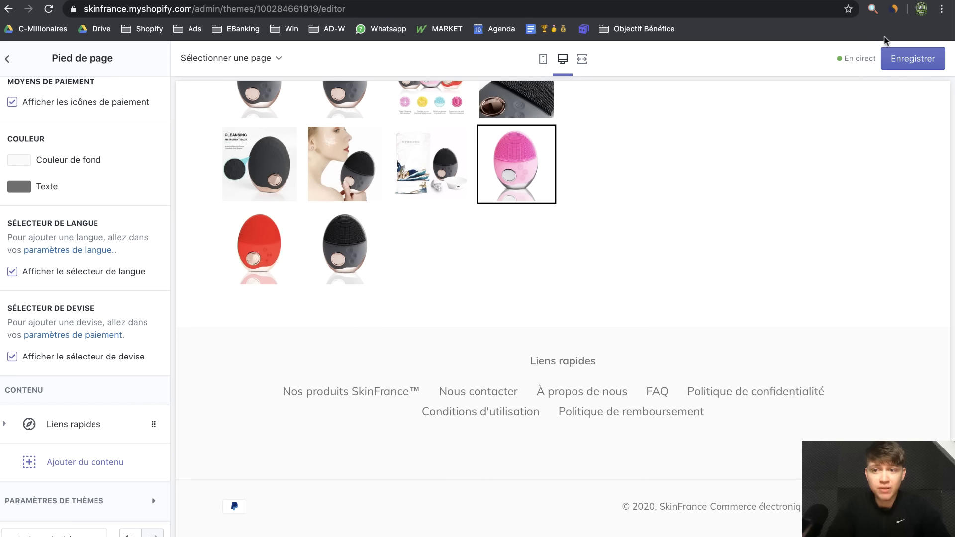
left_click(914, 59)
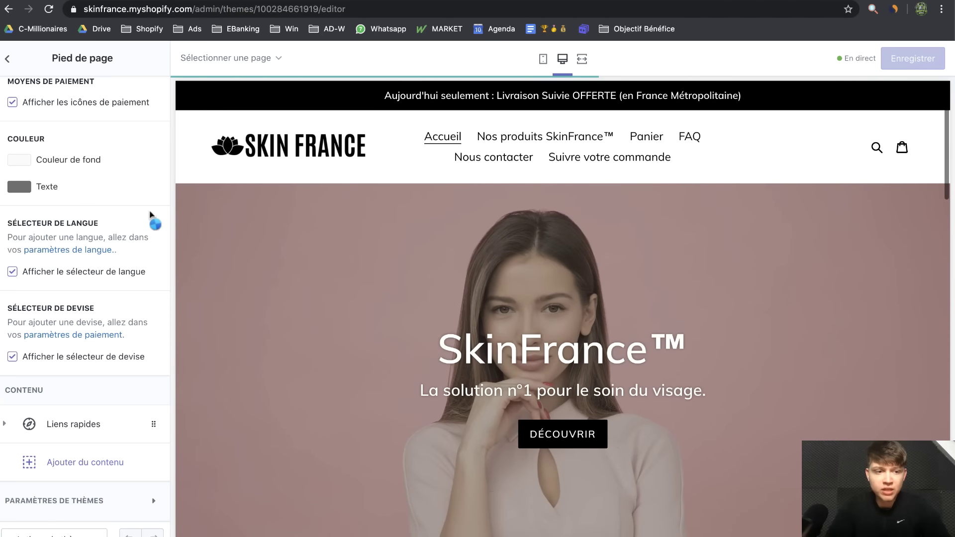
Lower the image overlay opacity in the theme colour settings
left_click(8, 59)
left_click(96, 84)
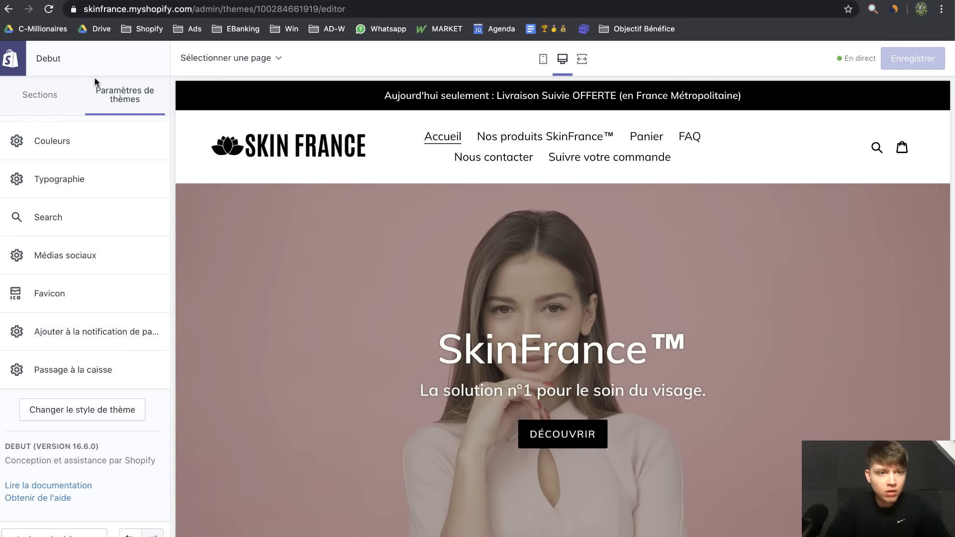
left_click(74, 144)
scroll(88, 279, "down", 3)
left_click_drag(57, 404, 38, 404)
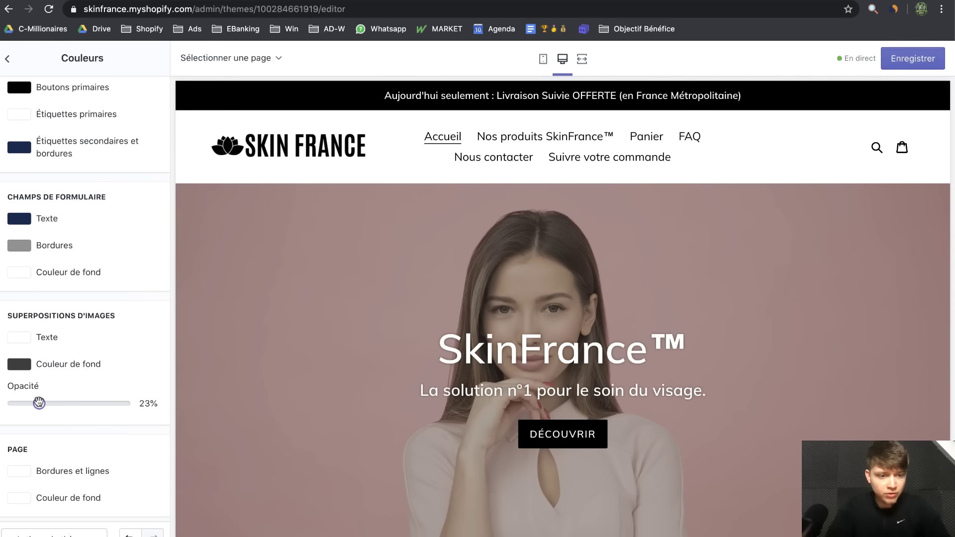
left_click_drag(38, 403, 38, 403)
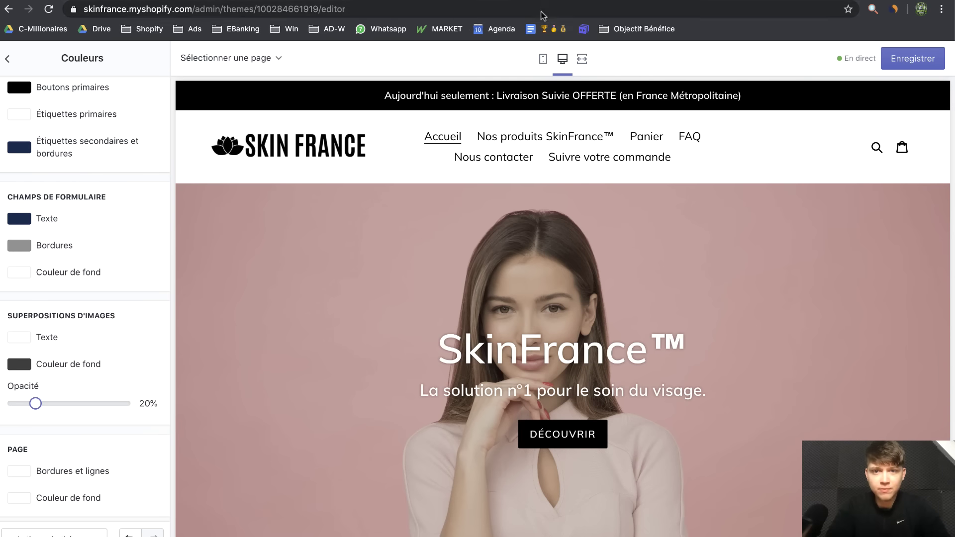
Review the store in mobile preview, return to desktop view, and save the colour changes
left_click(543, 59)
scroll(586, 247, "down", 5)
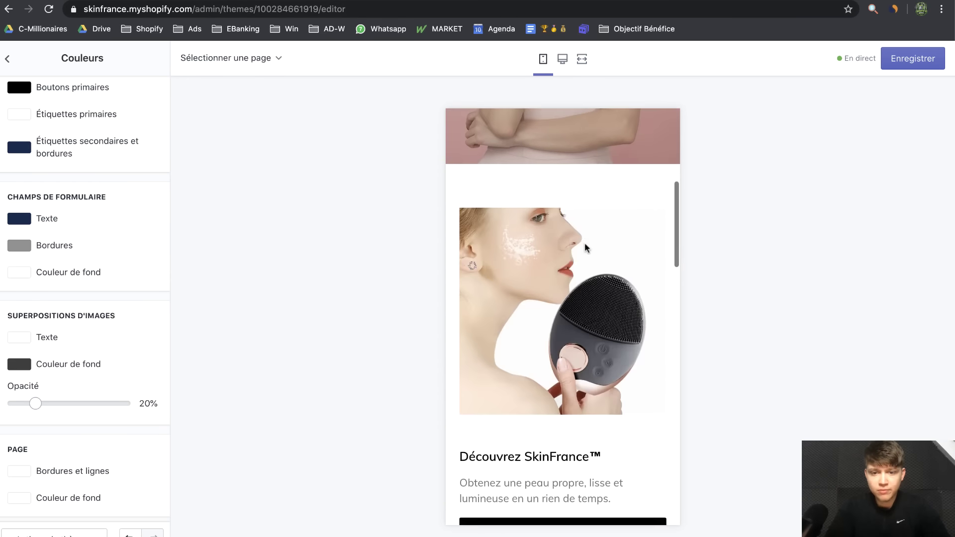
scroll(585, 247, "down", 4)
scroll(586, 247, "up", 10)
scroll(586, 248, "down", 8)
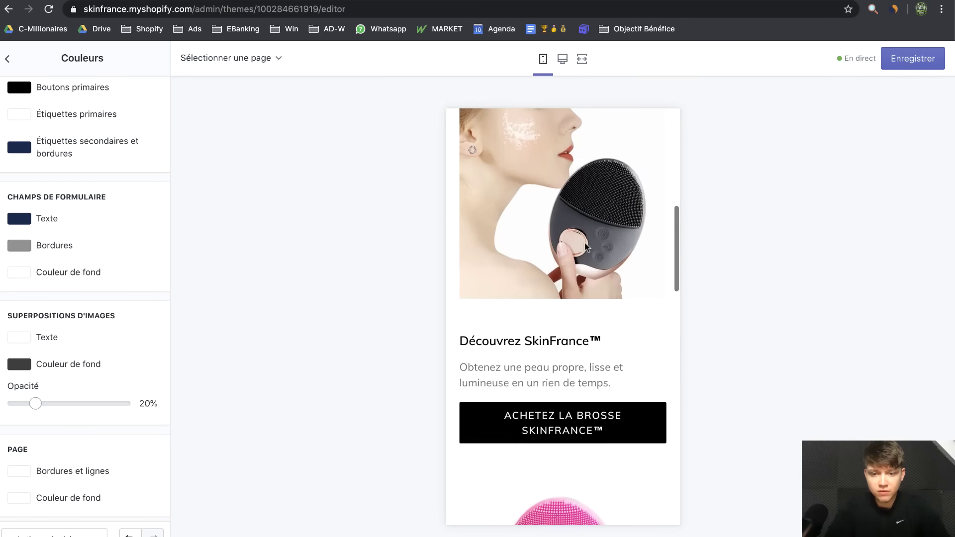
scroll(586, 247, "down", 12)
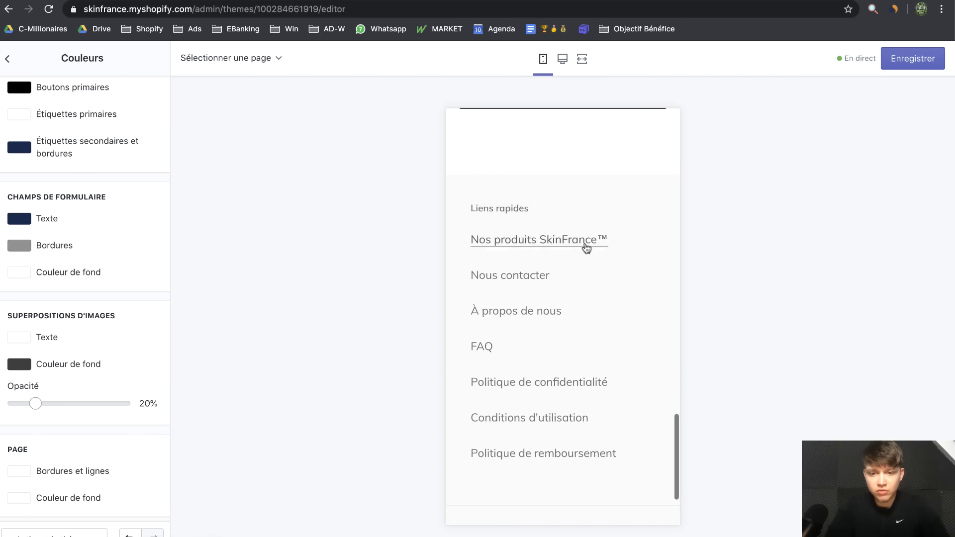
scroll(586, 247, "down", 3)
scroll(584, 246, "up", 8)
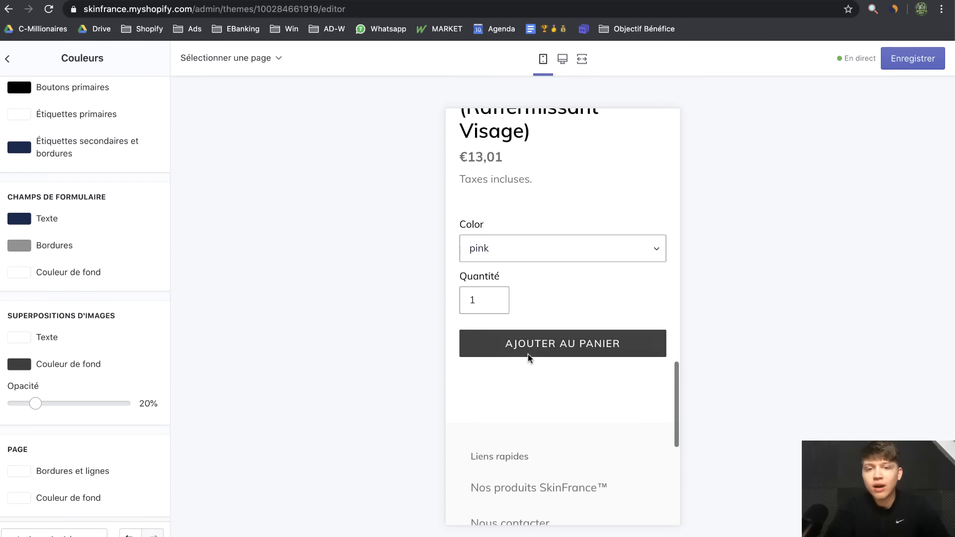
scroll(519, 439, "down", 1)
scroll(519, 439, "down", 4)
left_click(563, 60)
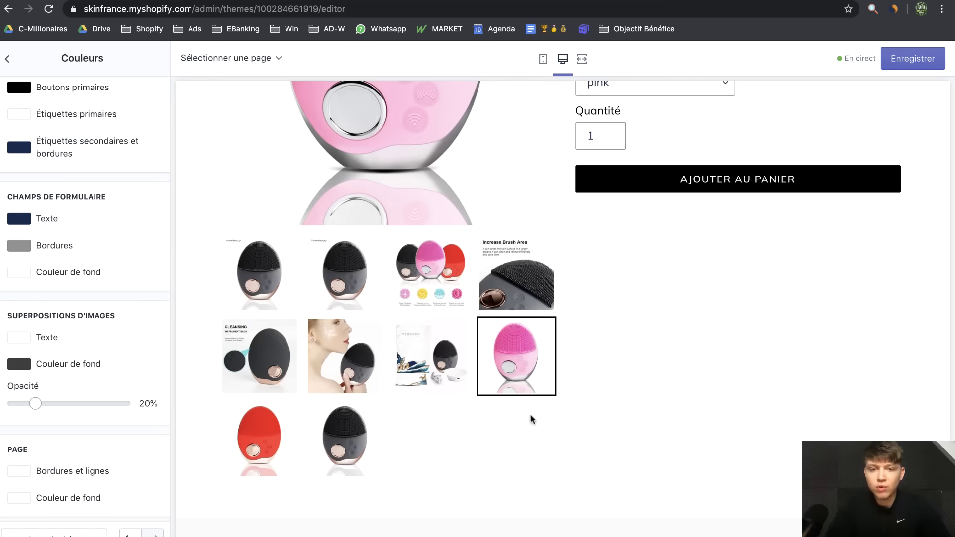
scroll(817, 264, "up", 20)
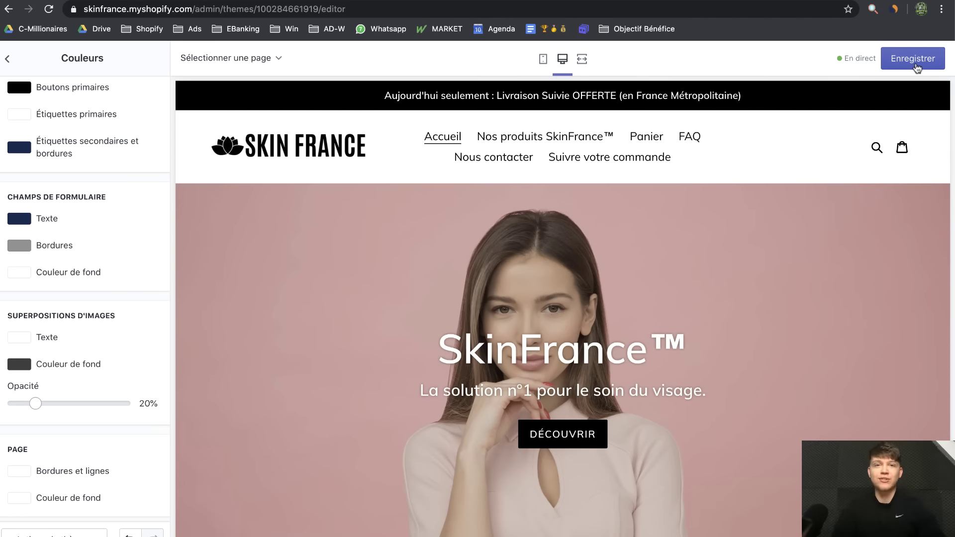
left_click(914, 60)
Go back to the home page sections list and scroll through the page preview
scroll(321, 371, "down", 4)
scroll(415, 352, "up", 4)
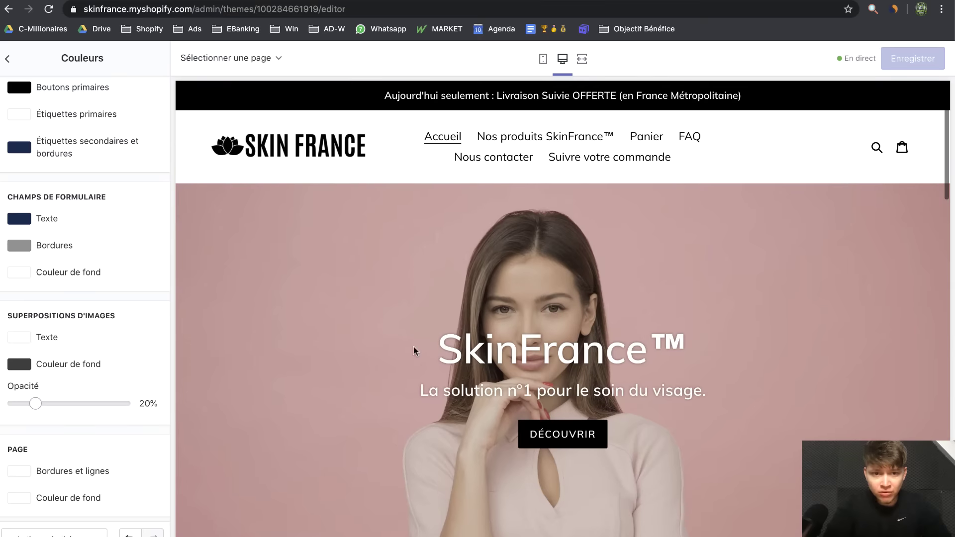
left_click(5, 54)
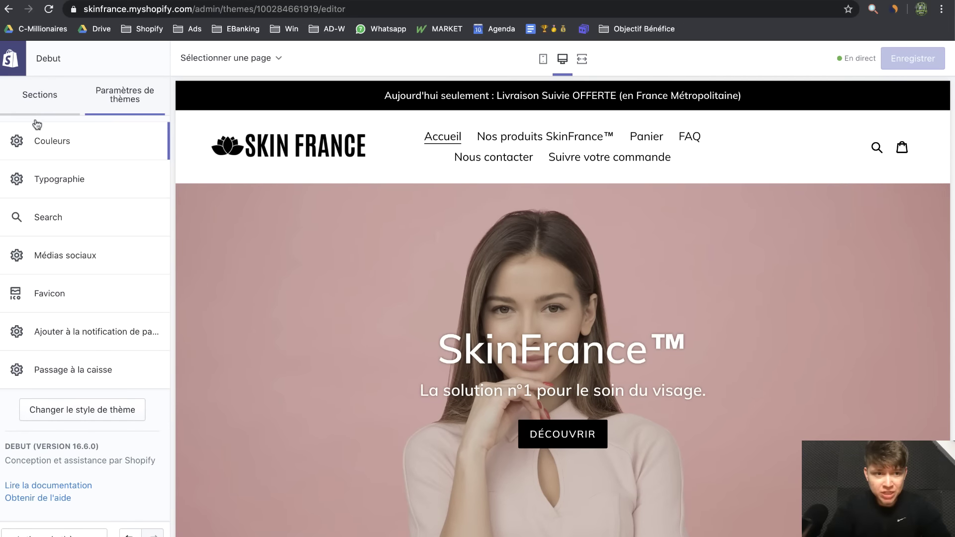
left_click(40, 95)
scroll(351, 229, "down", 5)
scroll(351, 223, "down", 15)
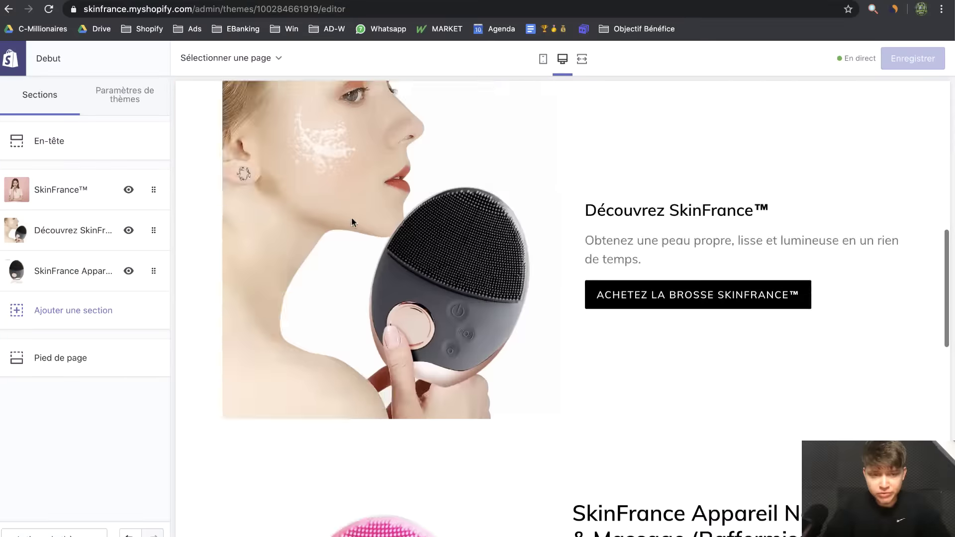
scroll(623, 206, "up", 2)
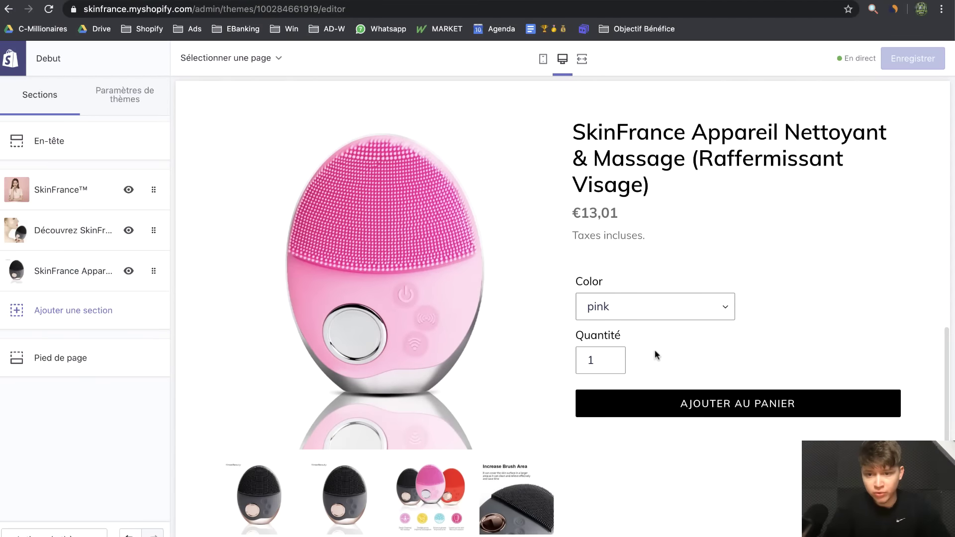
scroll(655, 350, "down", 4)
scroll(675, 441, "down", 5)
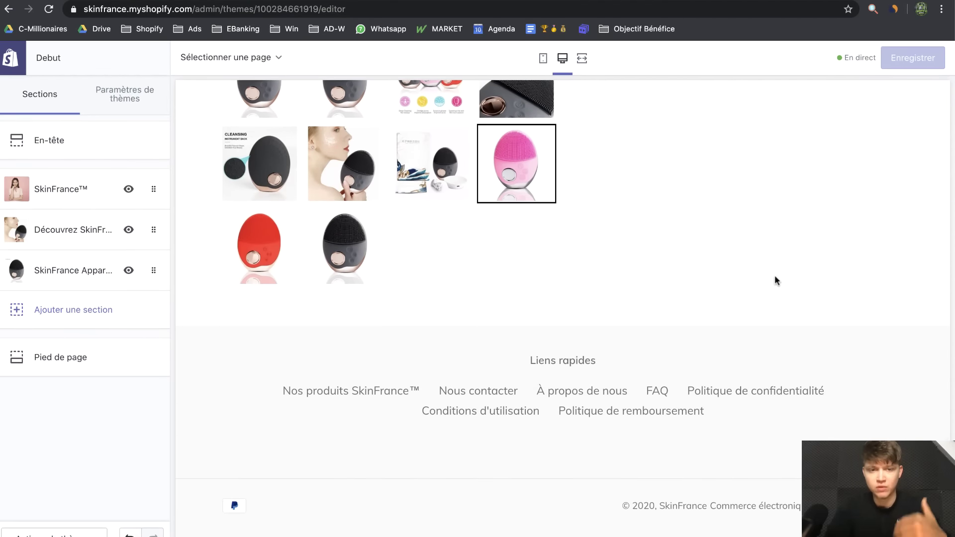
scroll(787, 219, "up", 15)
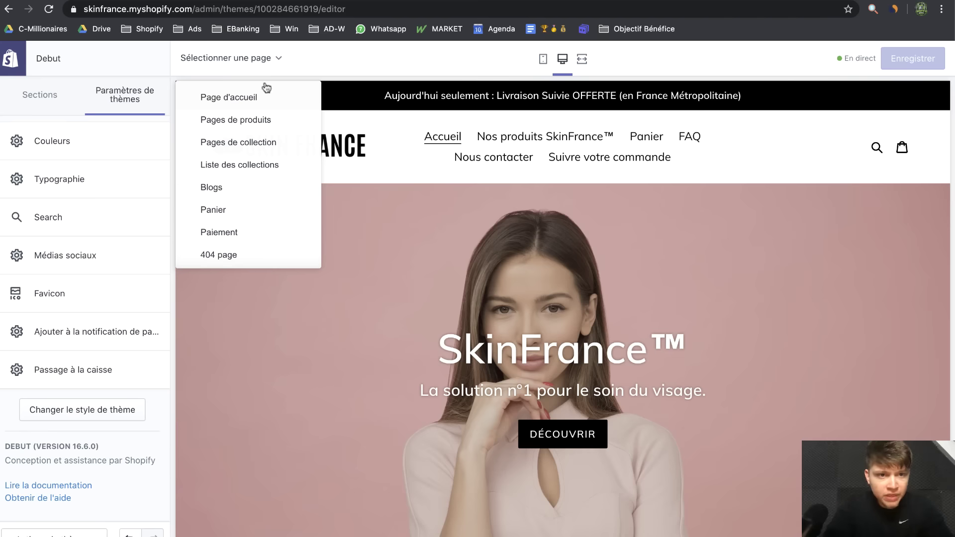
On the Pages de produits template, hide the dynamic payment button and enable the quantity selector
left_click(236, 120)
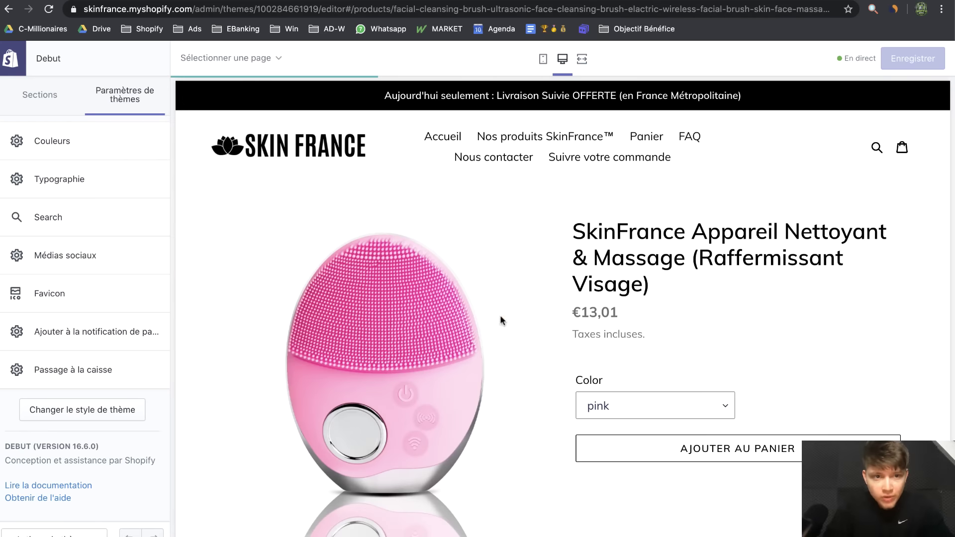
left_click(50, 106)
left_click(153, 179)
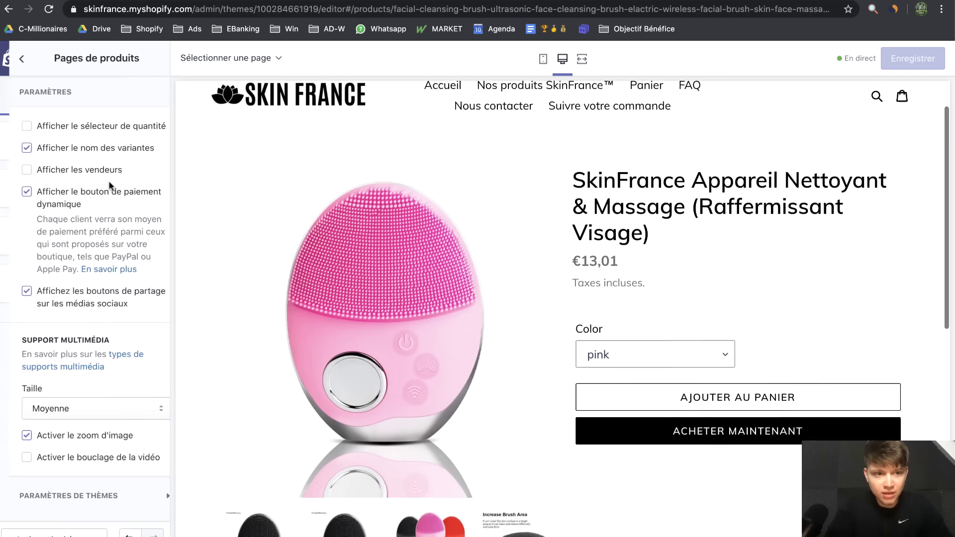
left_click(32, 206)
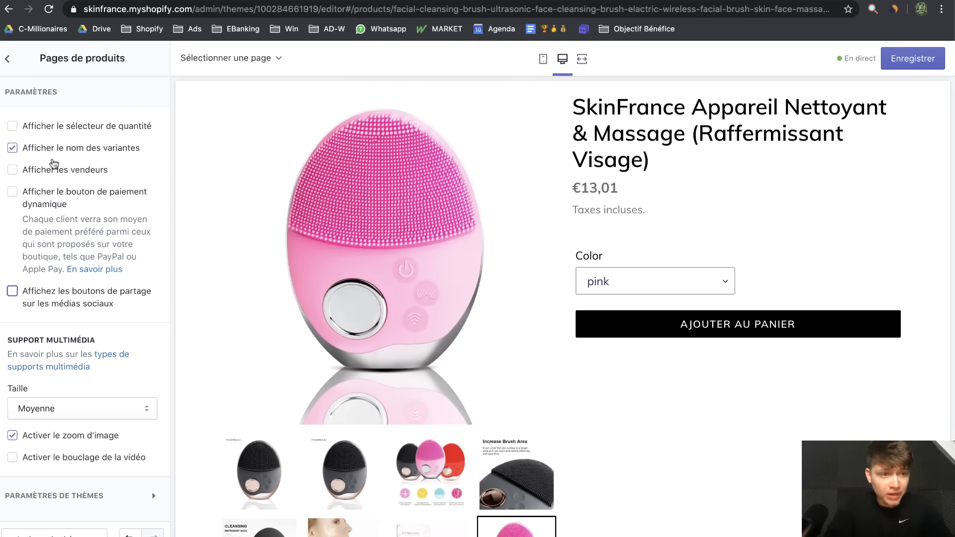
left_click(54, 128)
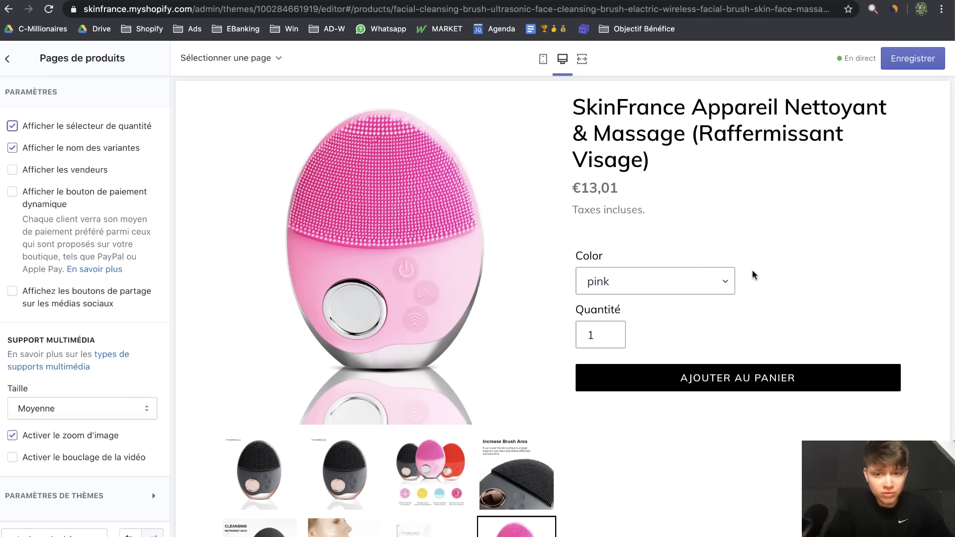
scroll(754, 275, "down", 5)
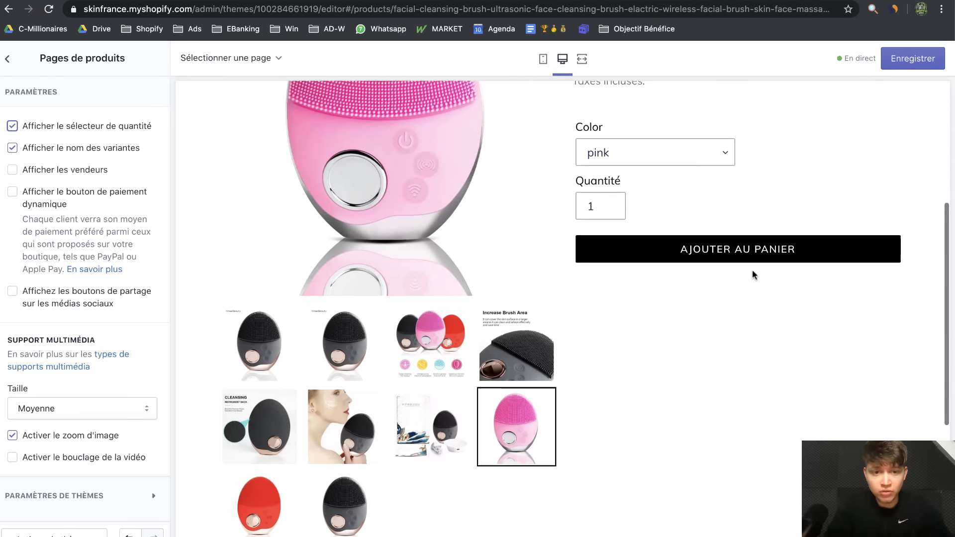
scroll(754, 274, "up", 5)
left_click(7, 58)
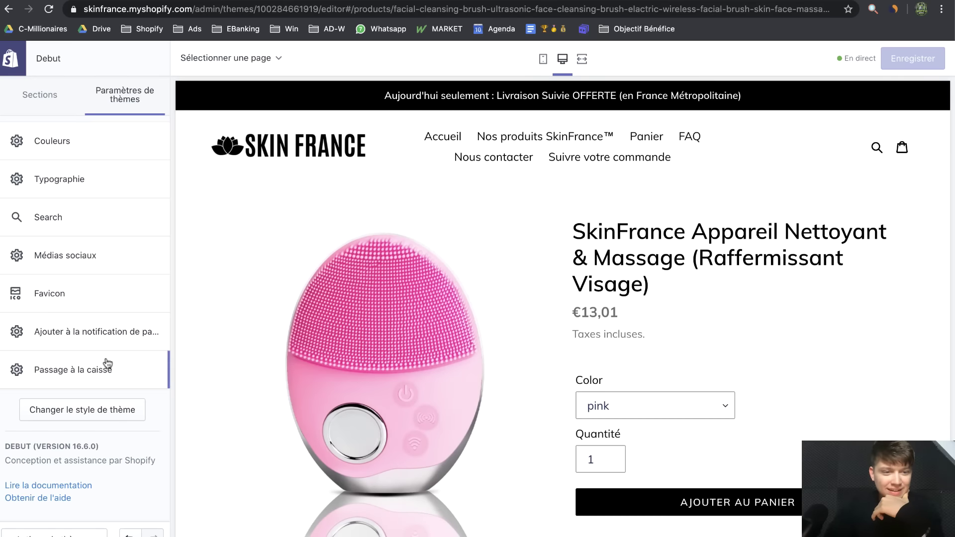
Add the pink brush to the cart and proceed to checkout in the preview
left_click(89, 369)
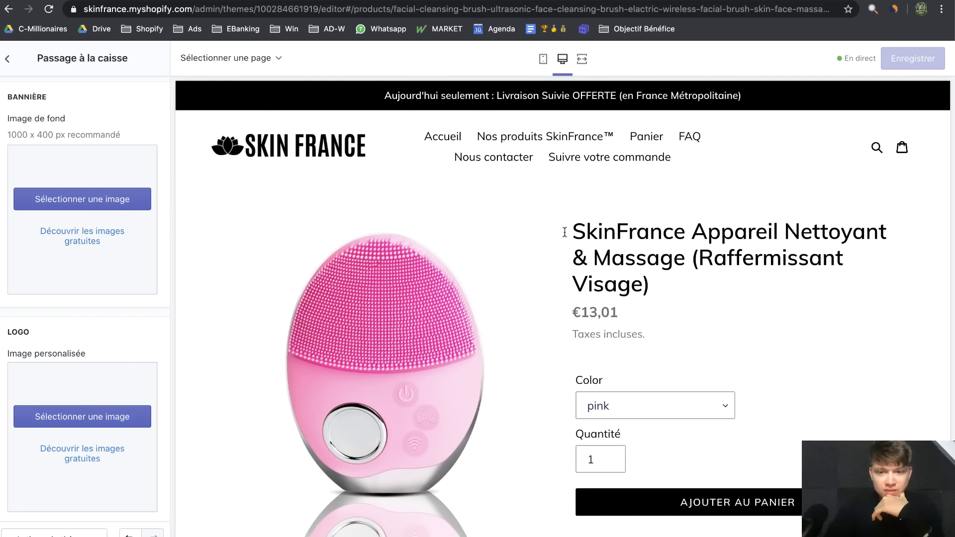
left_click(686, 500)
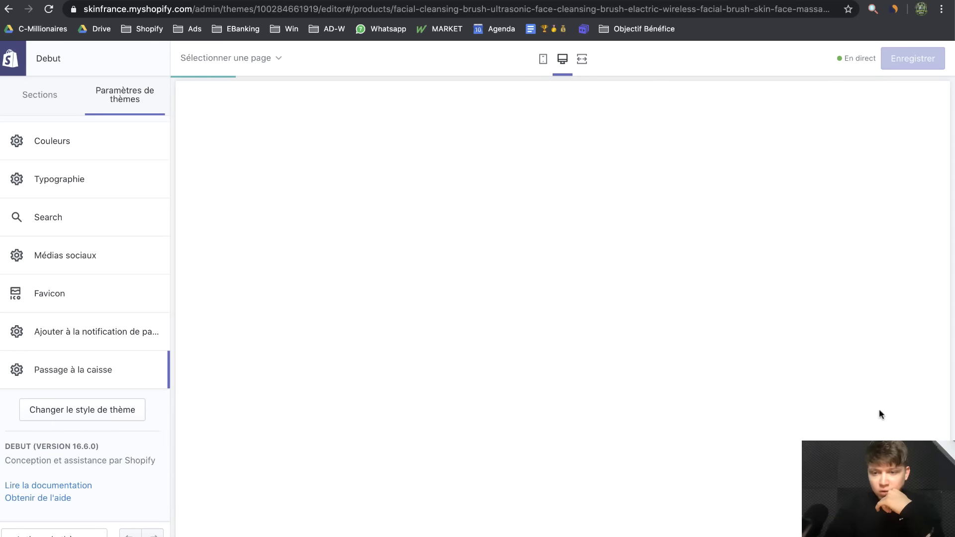
scroll(678, 438, "down", 3)
left_click(800, 436)
scroll(587, 298, "down", 3)
scroll(587, 295, "up", 3)
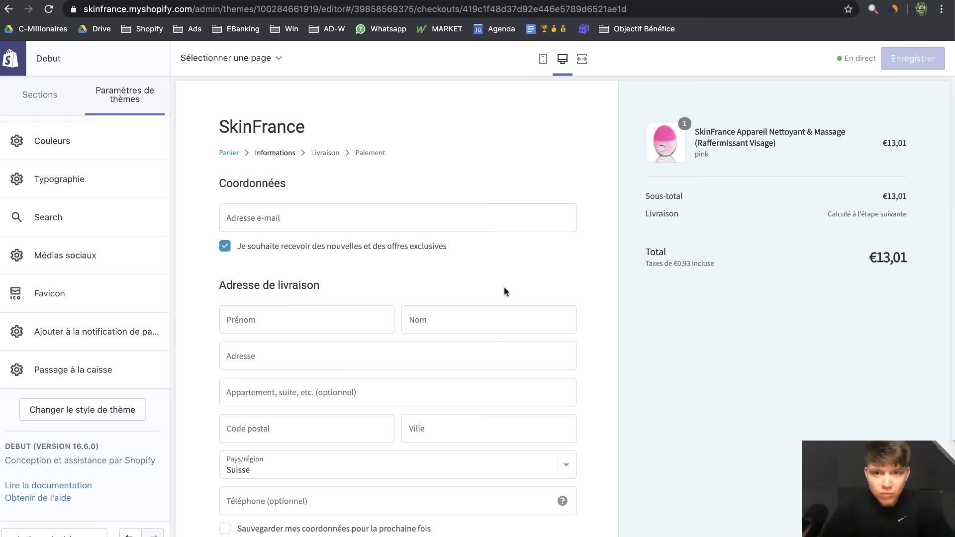
double_click(116, 144)
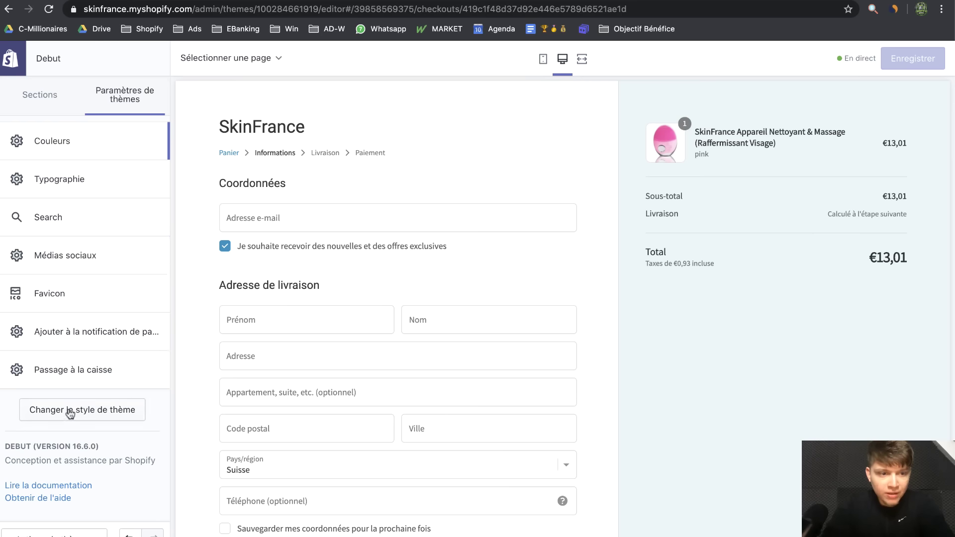
Set the Passage à la caisse background colour to white
left_click(63, 387)
scroll(72, 375, "down", 15)
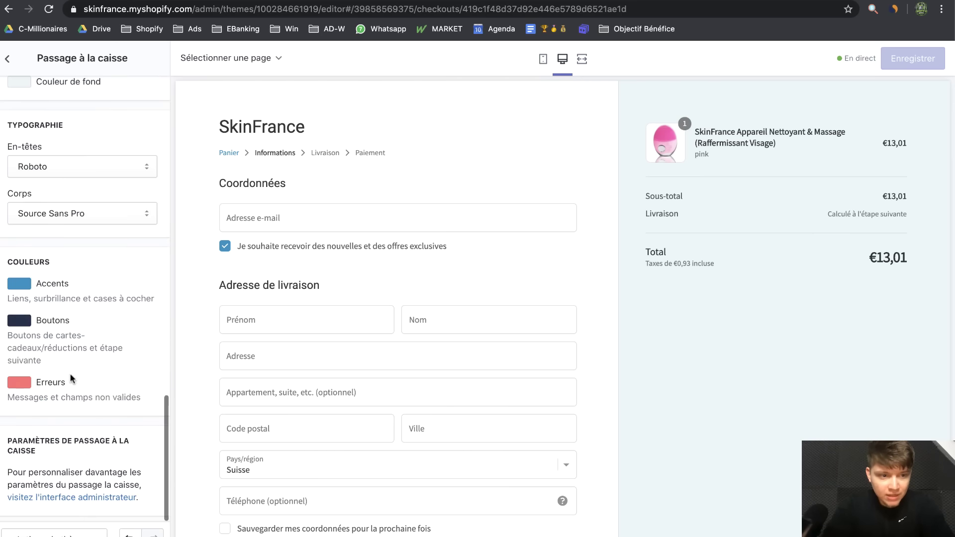
scroll(74, 224, "up", 2)
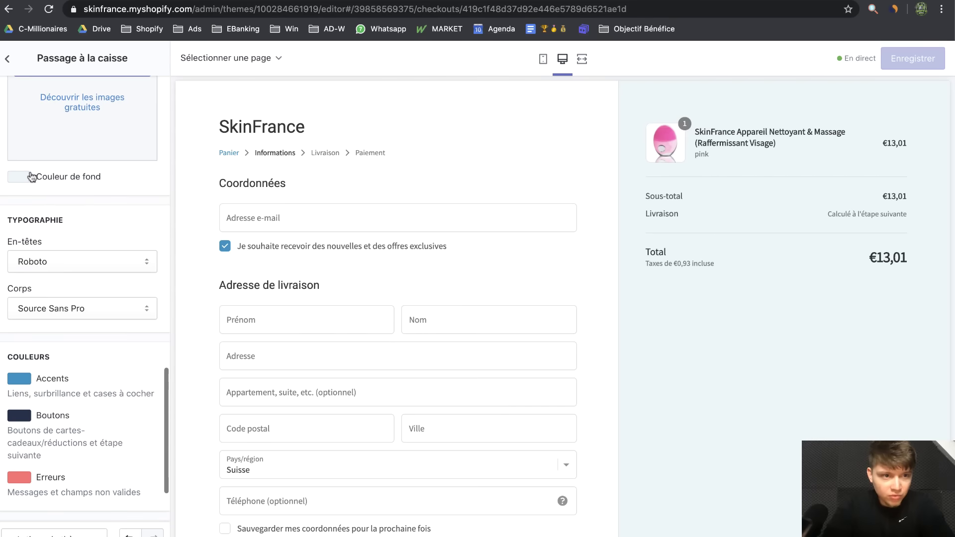
left_click(19, 177)
left_click(57, 250)
left_click_drag(50, 266, 11, 189)
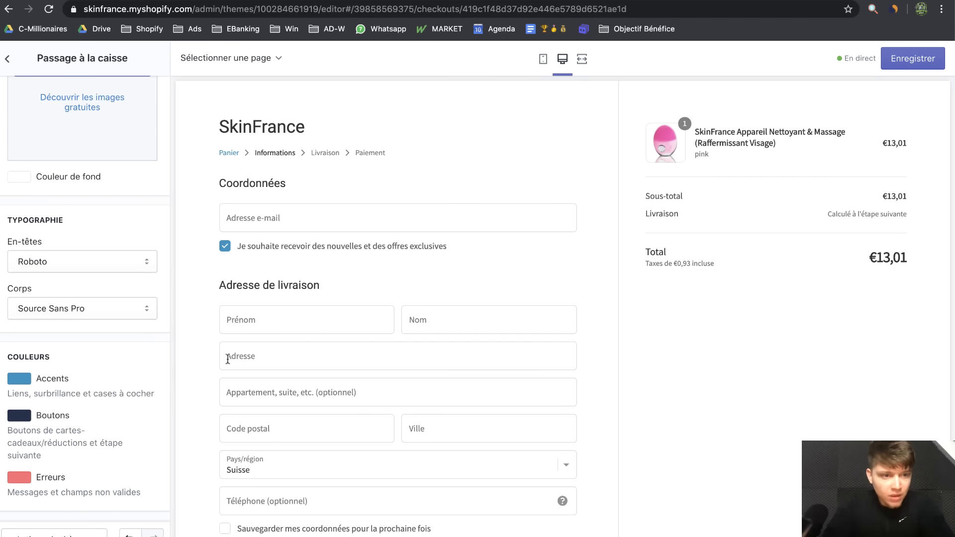
scroll(40, 330, "down", 3)
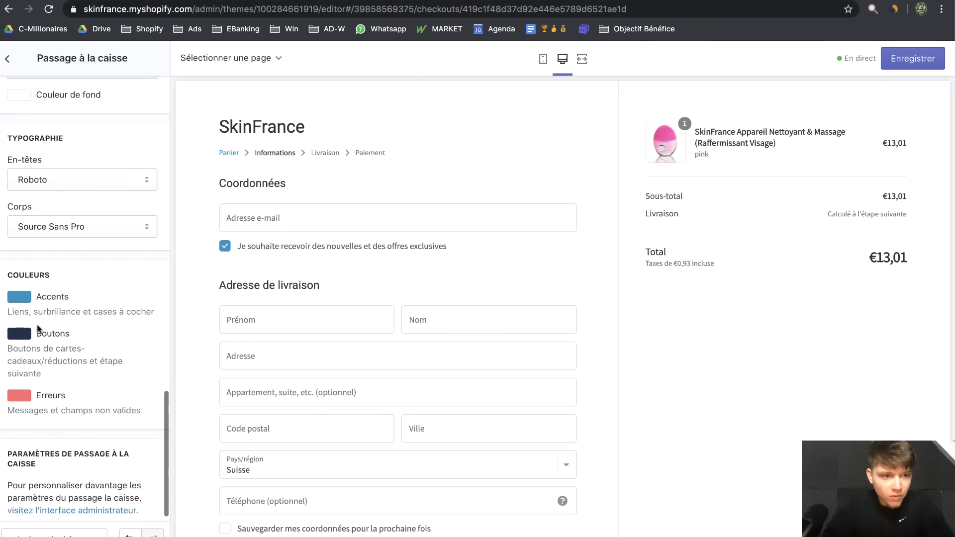
Make the checkout Accents and Boutons colours black
left_click(18, 296)
left_click(23, 472)
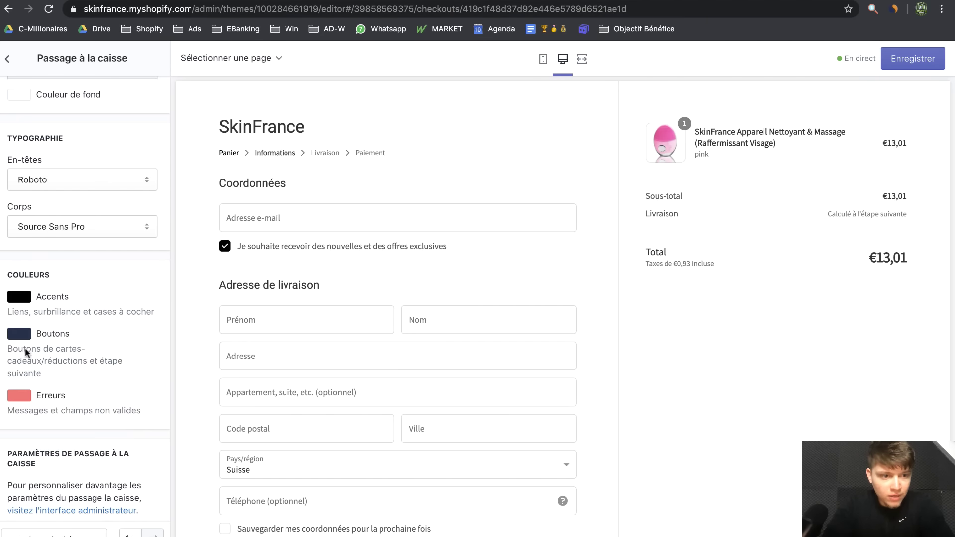
left_click(17, 337)
left_click_drag(56, 417, 4, 455)
scroll(216, 413, "down", 1)
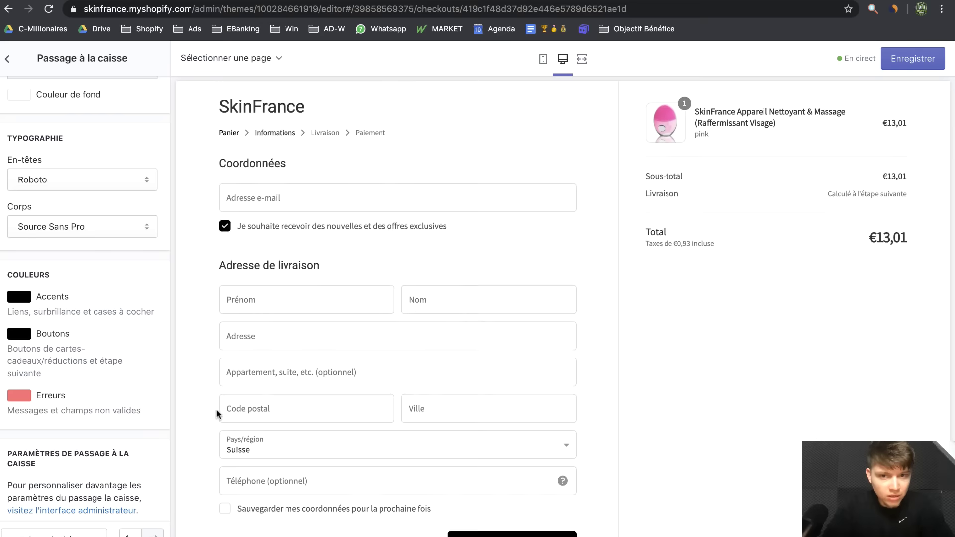
scroll(217, 413, "down", 2)
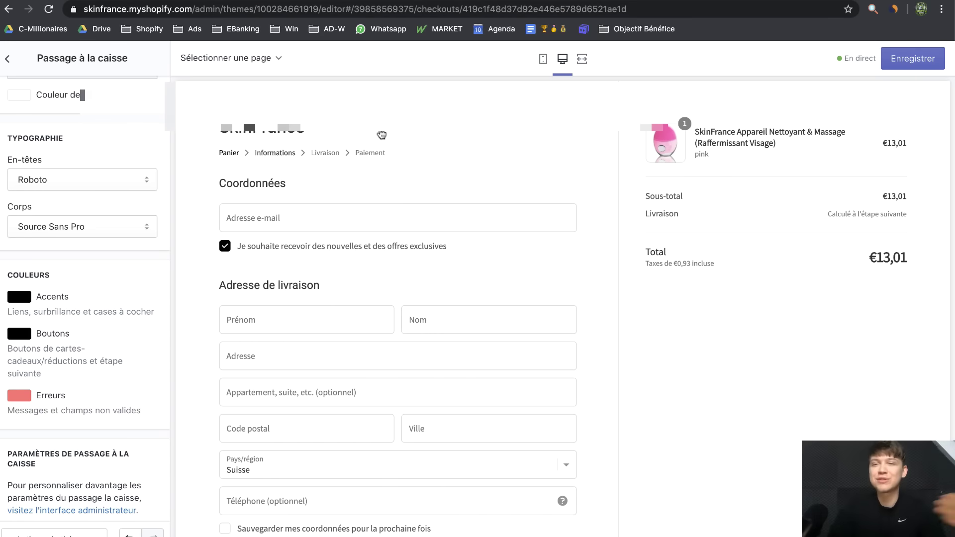
left_click(754, 5)
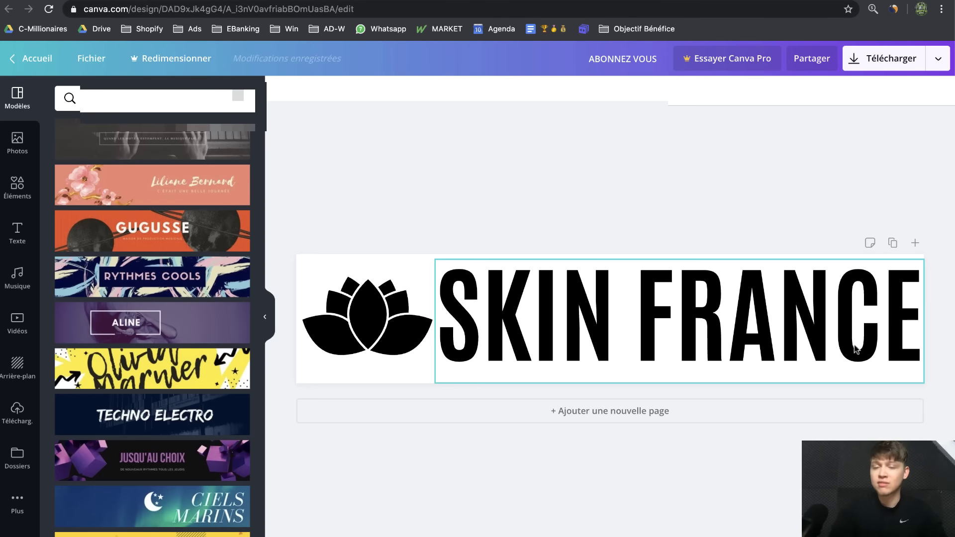
Switch to the Canva banner design with the badges and check its file options
left_click(772, 2)
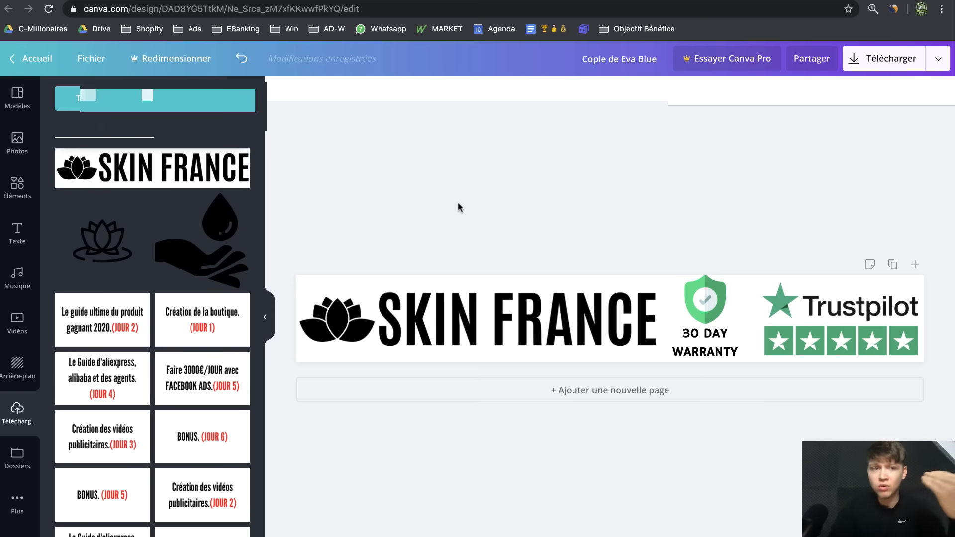
left_click(91, 58)
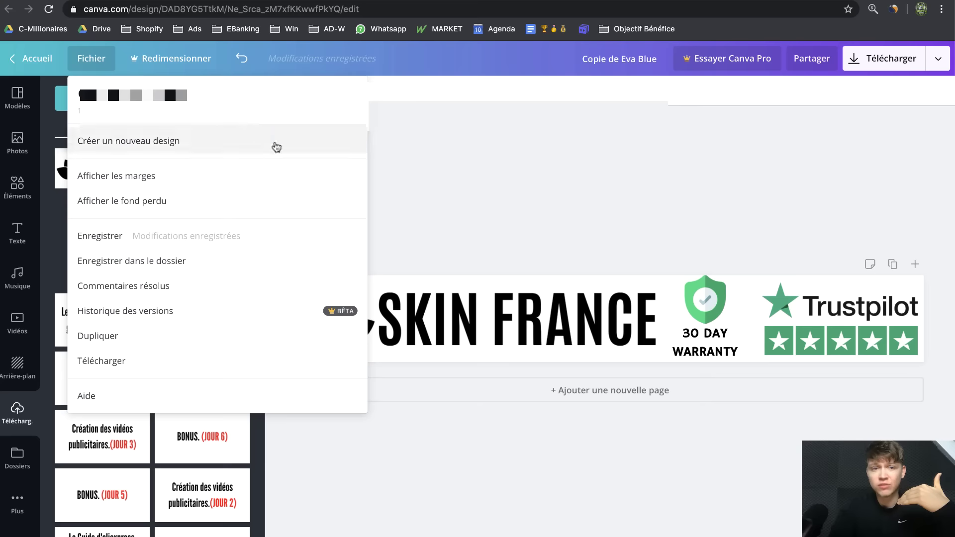
left_click(323, 232)
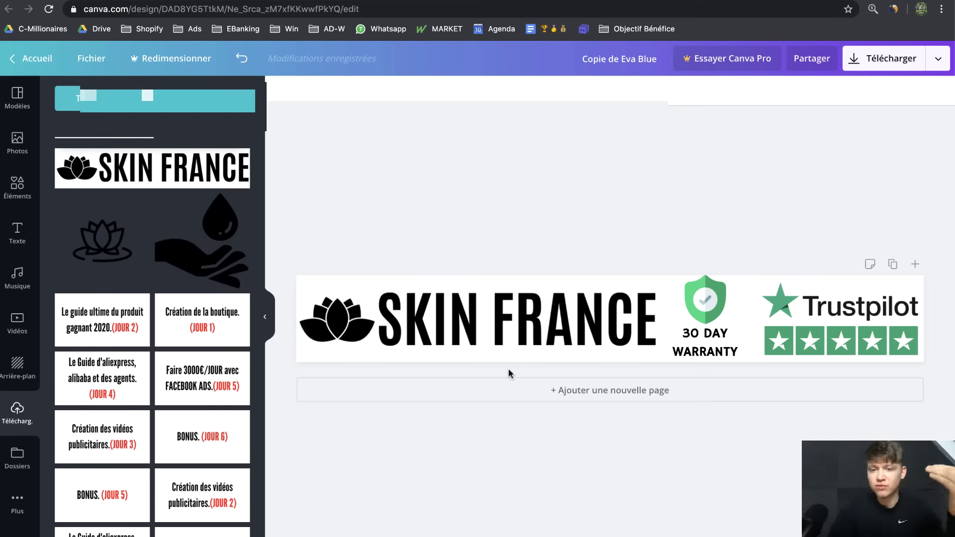
Replace the 30 DAY WARRANTY badge text with 'Garantie de 30 jours', without a trailing period
double_click(726, 340)
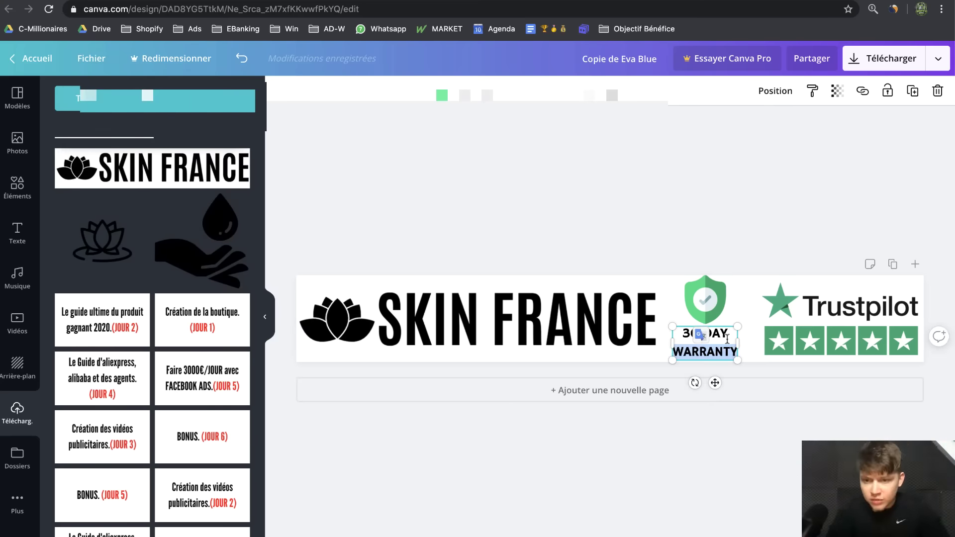
double_click(722, 352)
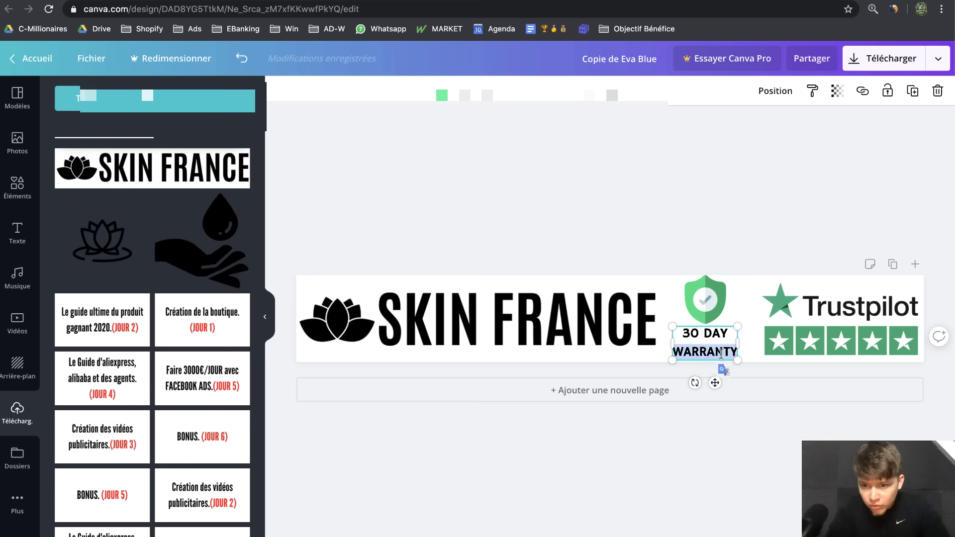
left_click(701, 353)
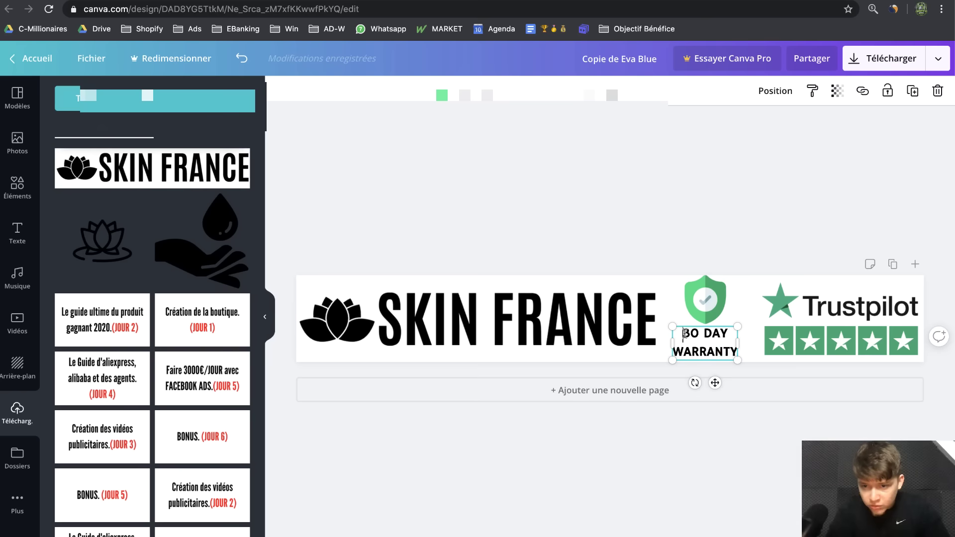
key("super+a")
type("Garantie")
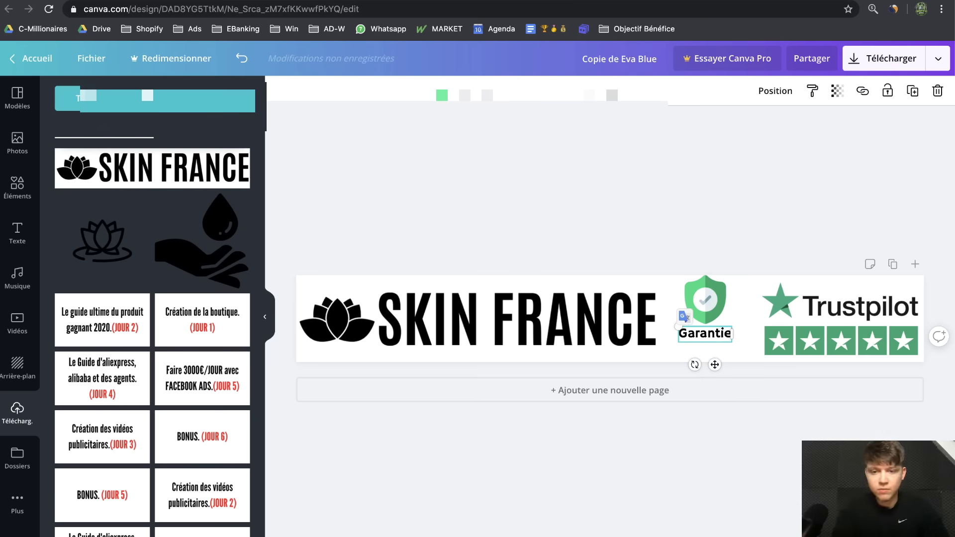
type(" de 30 jours.")
key("BackSpace")
left_click(746, 222)
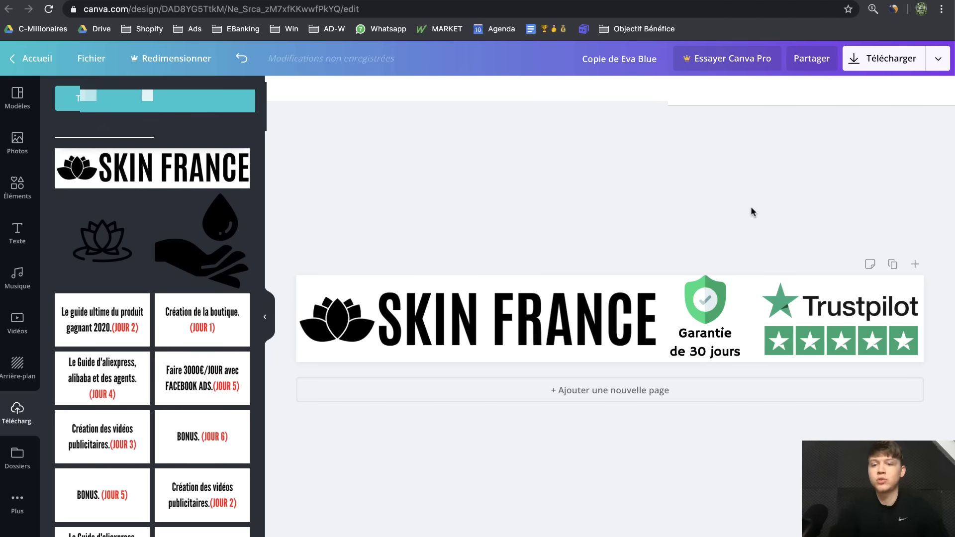
left_click(881, 64)
Download the Canva banner as an image and upload it as the checkout logo
left_click(838, 279)
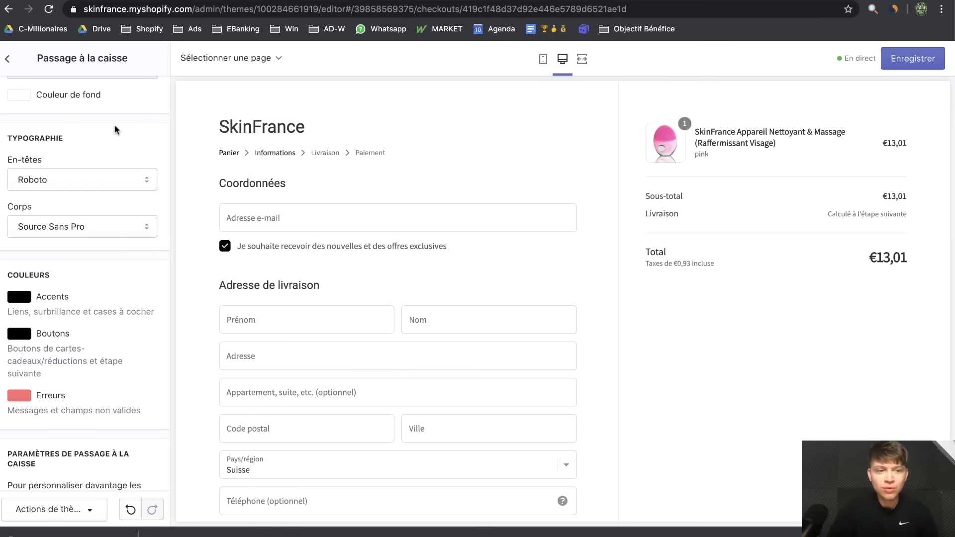
scroll(122, 302, "up", 10)
scroll(122, 302, "down", 3)
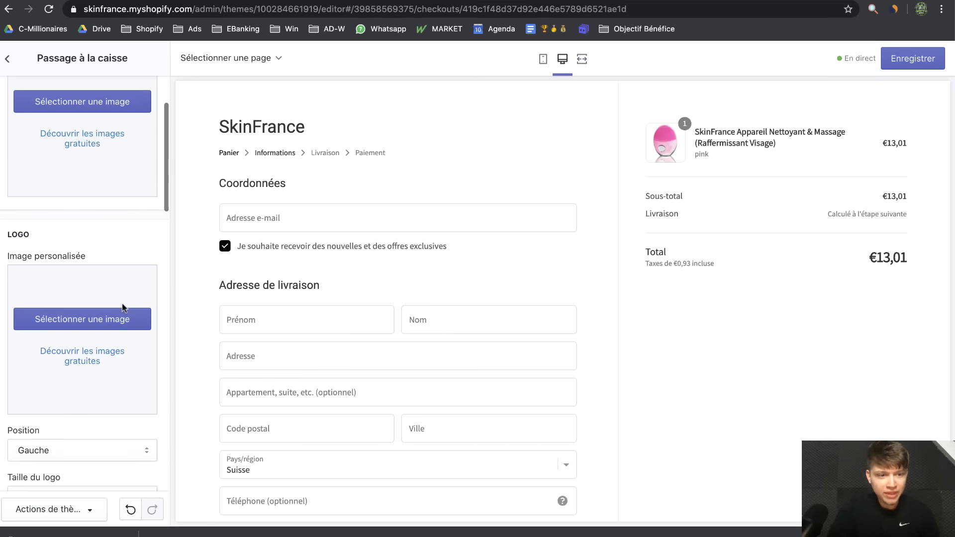
left_click_drag(55, 531, 62, 337)
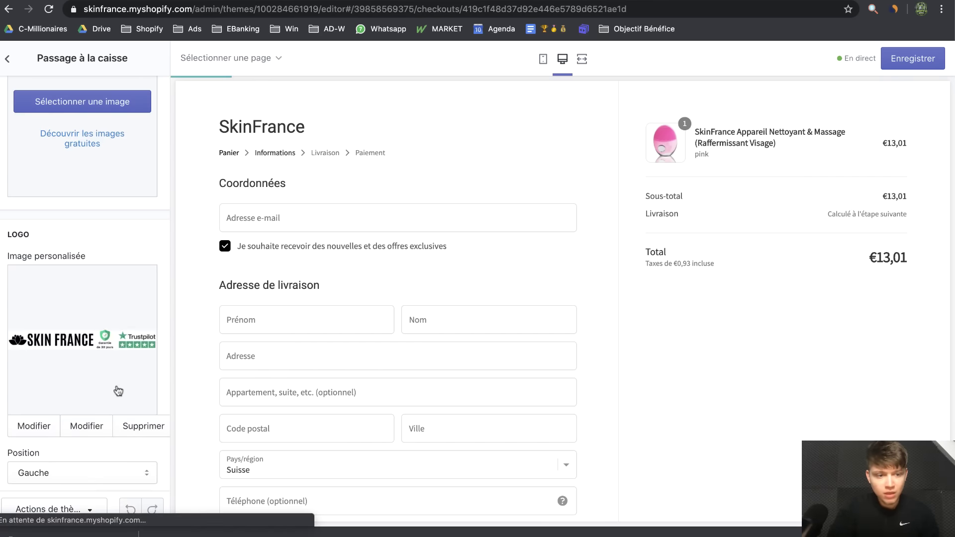
Set the checkout Taille du logo to Grand and save the design
scroll(117, 391, "down", 5)
left_click(34, 403)
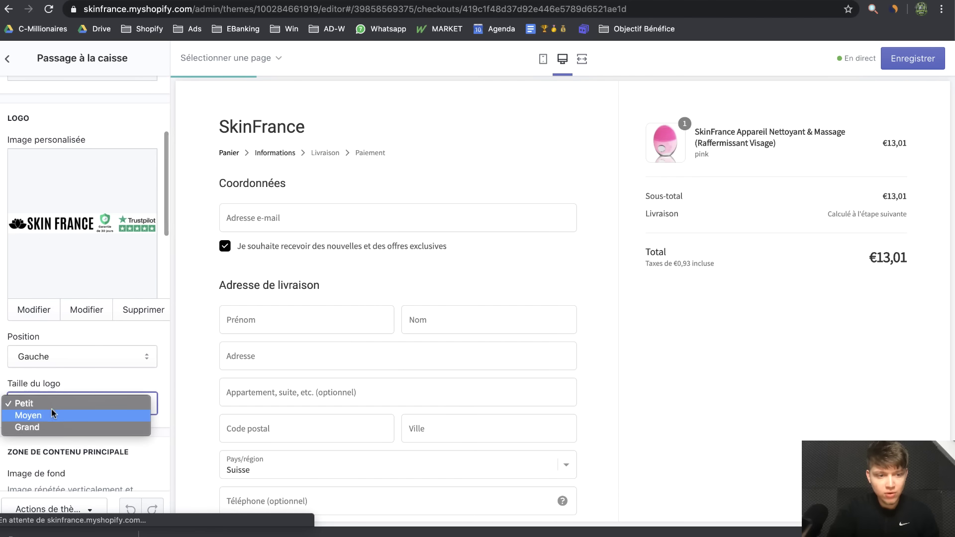
left_click(54, 432)
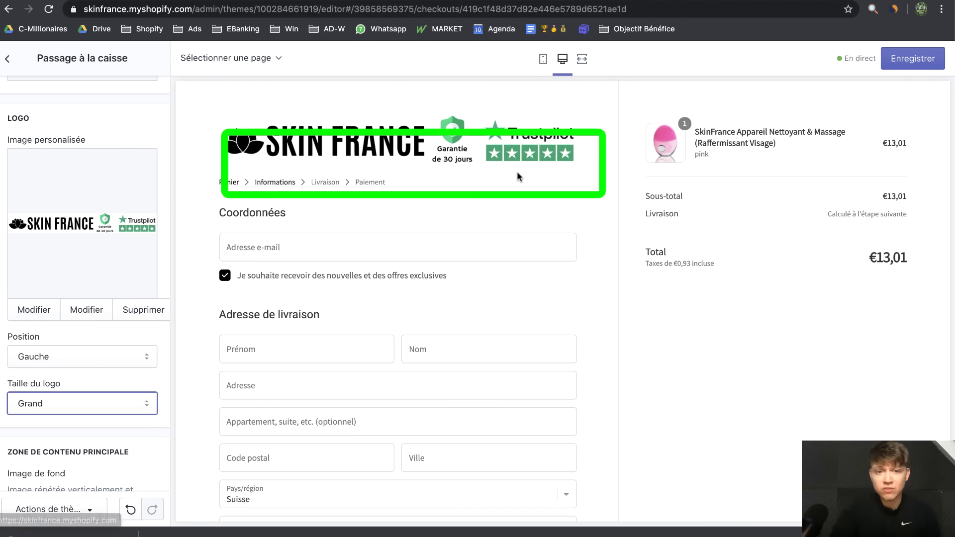
scroll(548, 424, "down", 3)
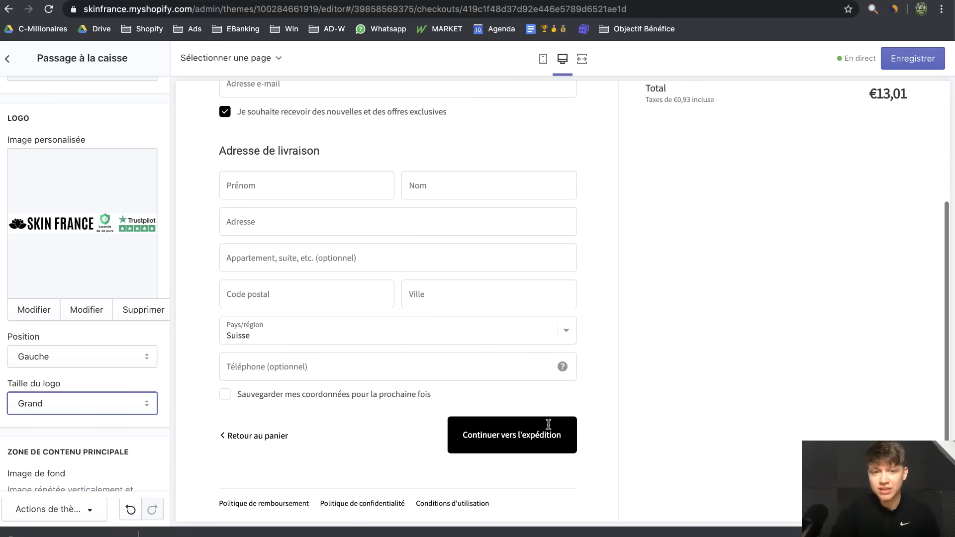
scroll(650, 412, "up", 3)
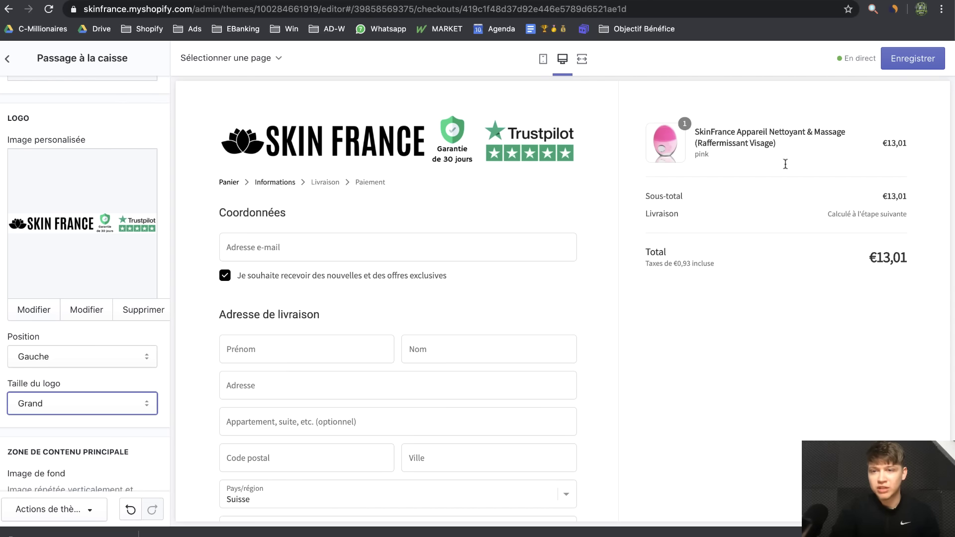
left_click(909, 68)
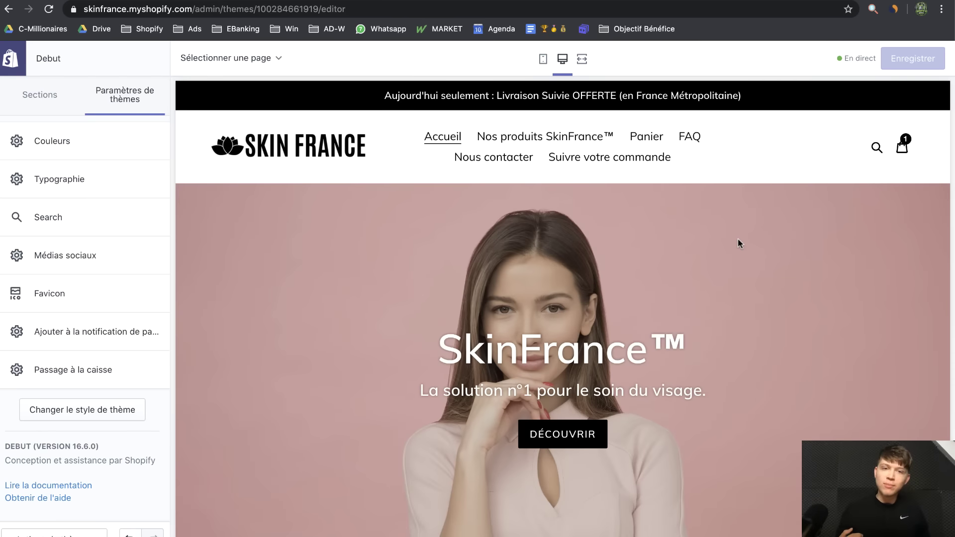
Exit the theme editor to the themes overview, then go to the Produits list
scroll(738, 238, "down", 10)
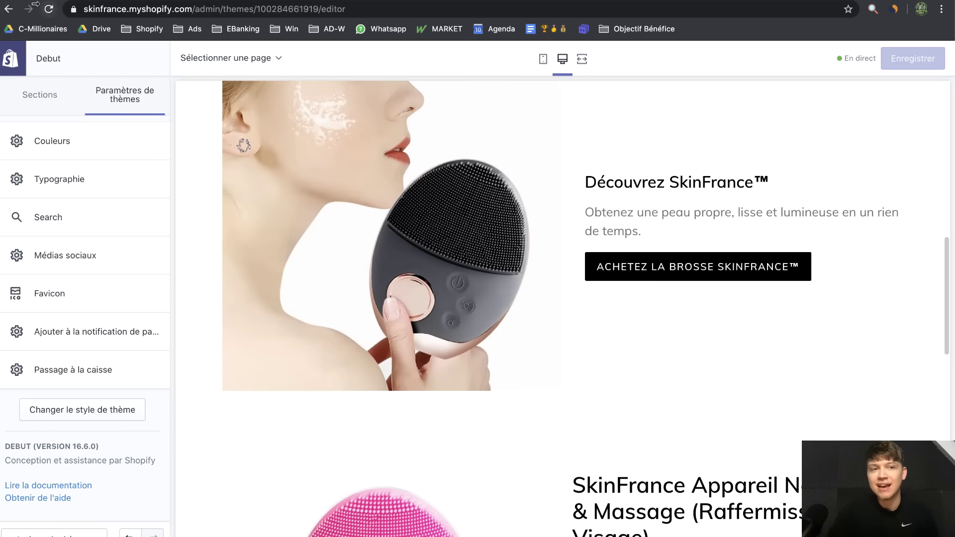
left_click(10, 62)
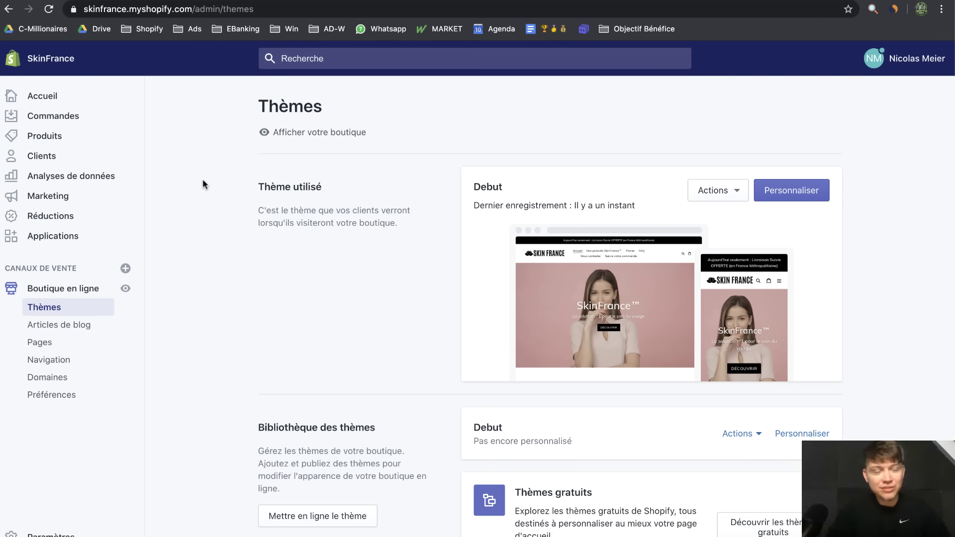
left_click(83, 138)
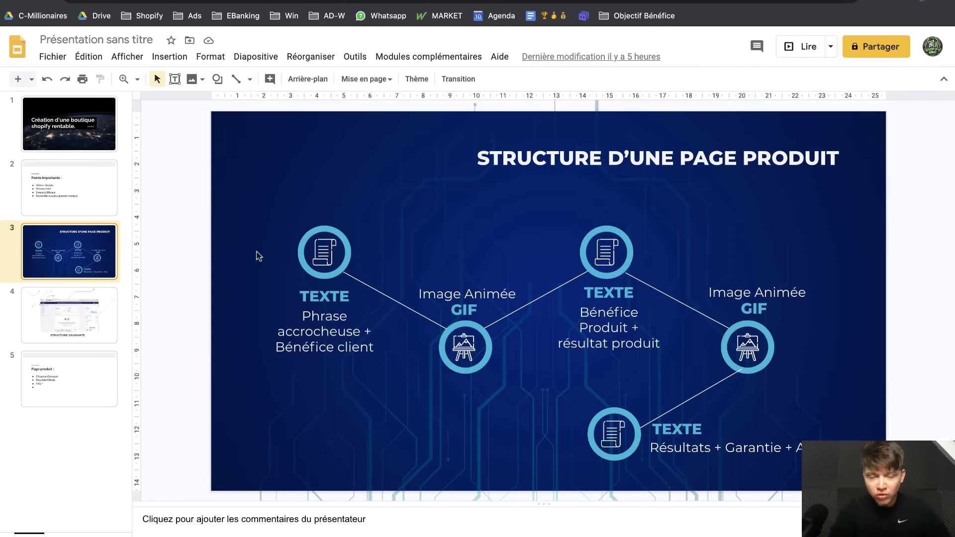
left_click(75, 368)
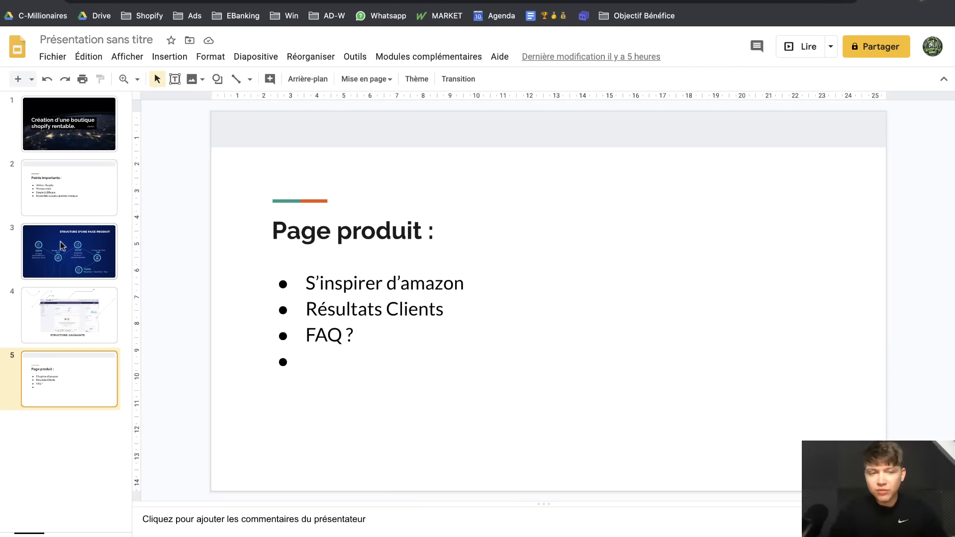
left_click(34, 239)
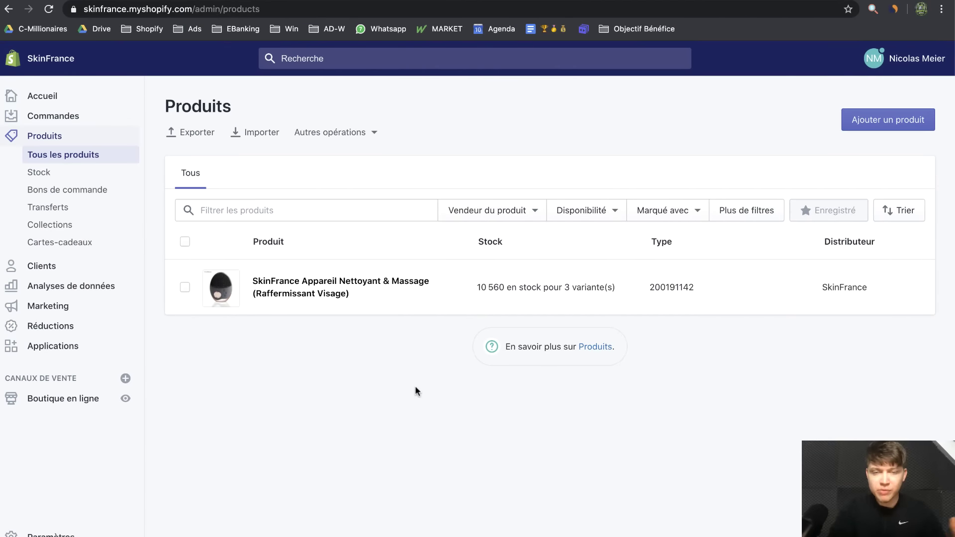
Open the SkinFrance Appareil Nettoyant & Massage product and scroll to its variants
left_click(328, 288)
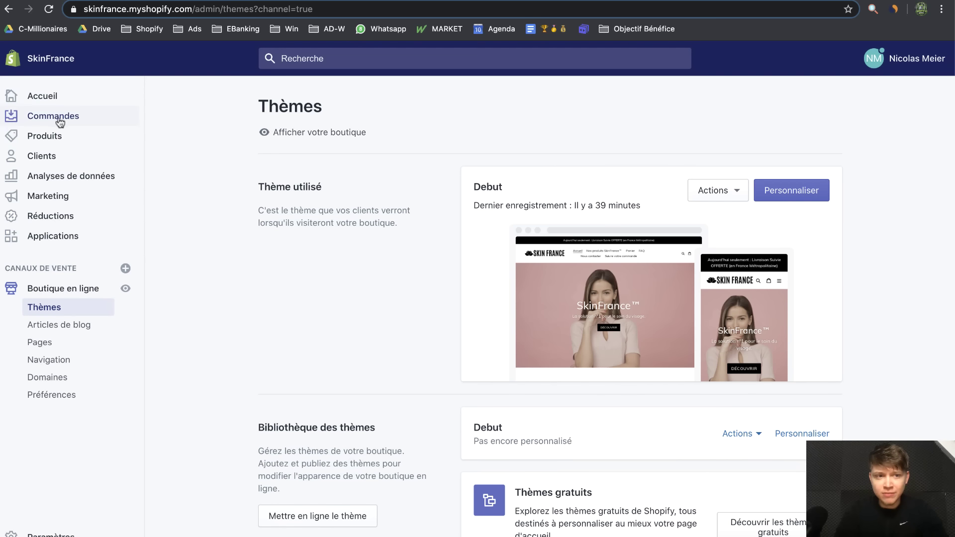
left_click(56, 135)
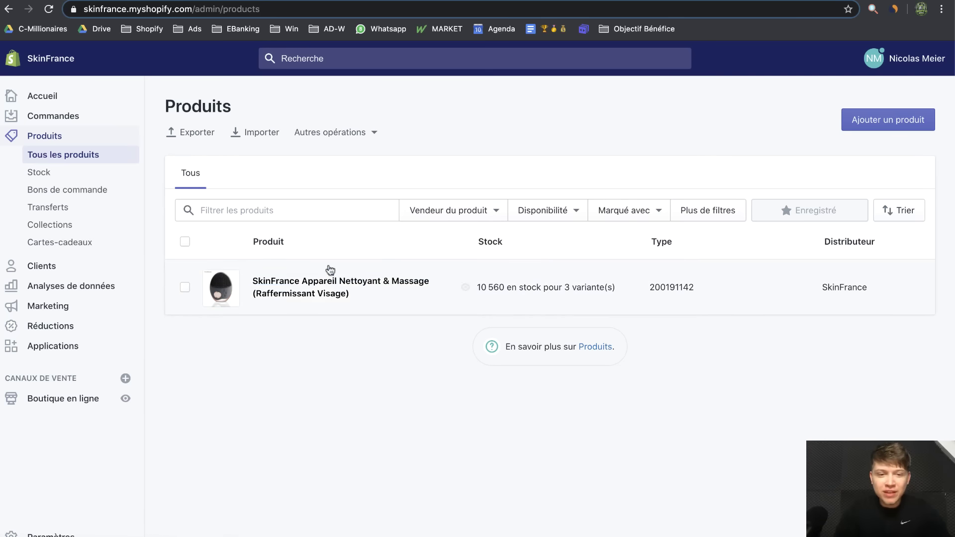
left_click(322, 292)
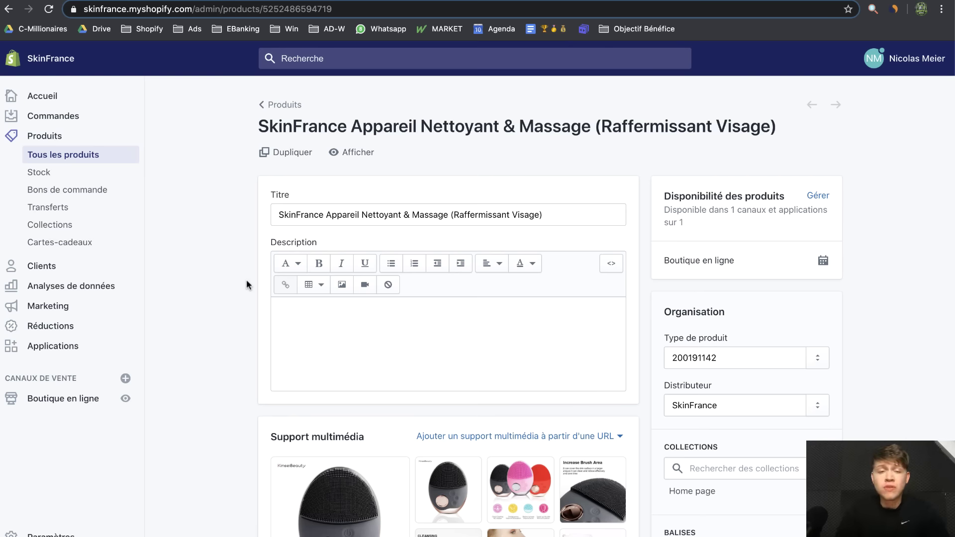
scroll(246, 280, "down", 7)
scroll(310, 185, "up", 3)
scroll(309, 185, "up", 2)
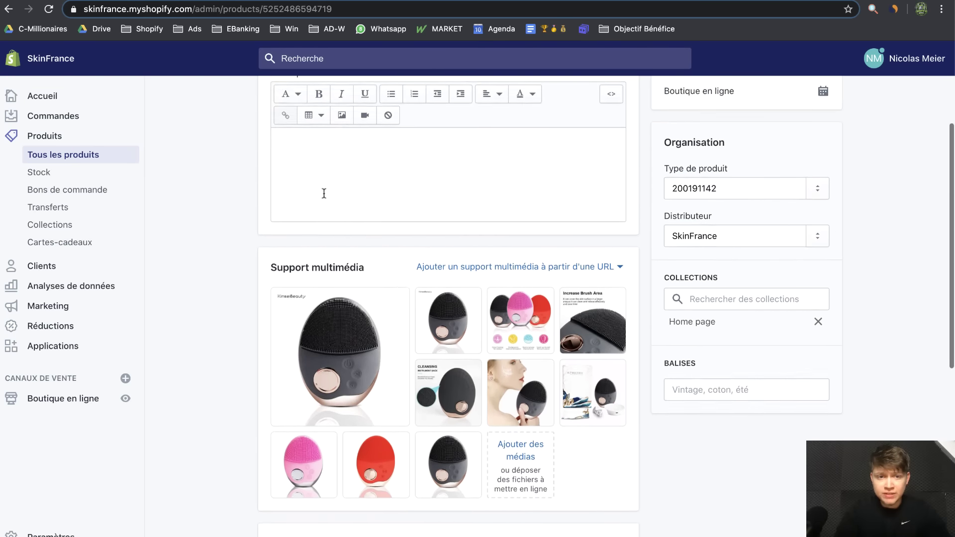
scroll(252, 309, "down", 7)
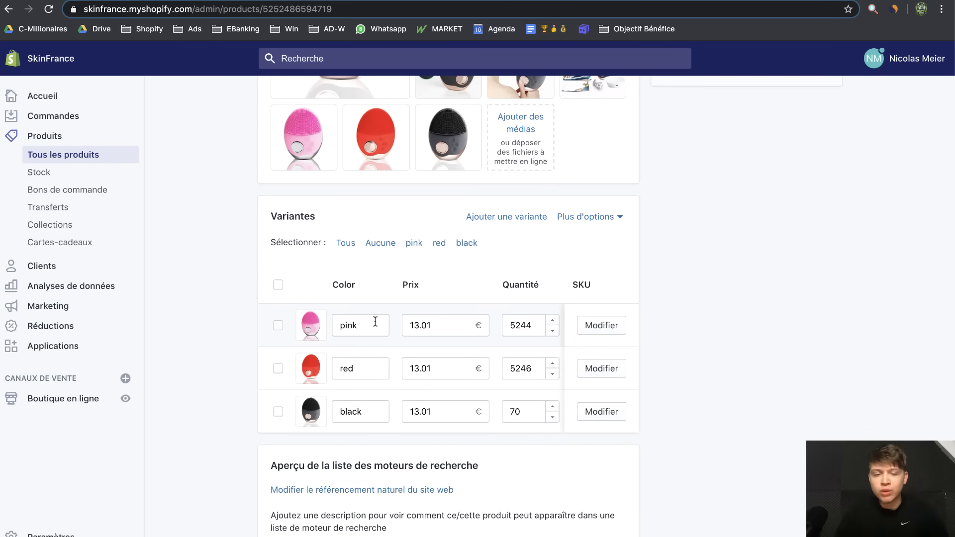
Rename the Color option to Couleur and the variants to Rose, Rouge and Noir
left_click(585, 217)
left_click(577, 237)
double_click(376, 279)
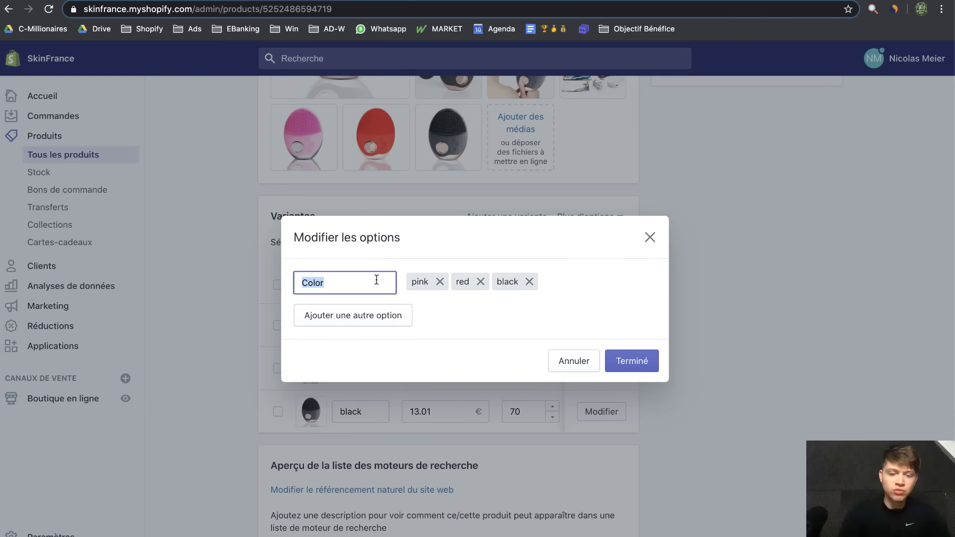
type("Couleur")
left_click(632, 361)
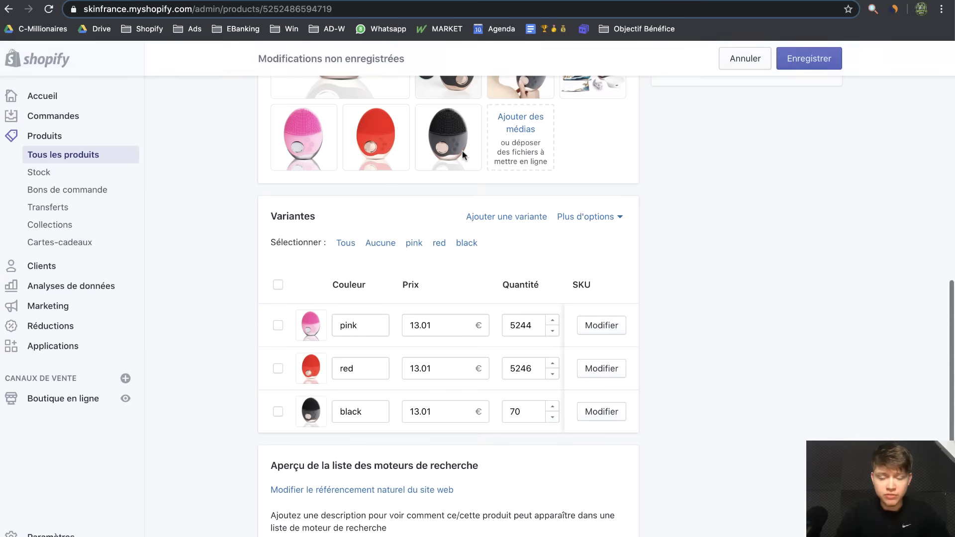
double_click(360, 330)
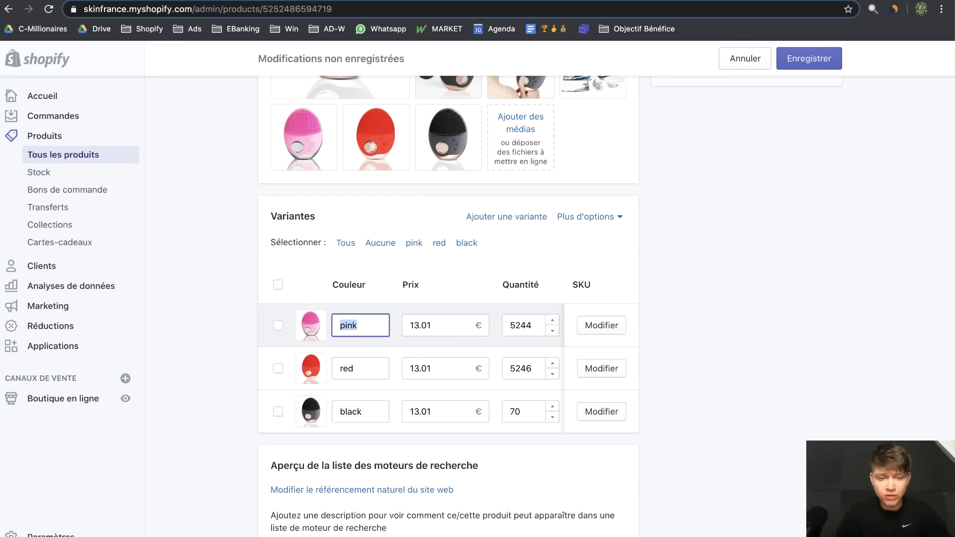
type("Rose")
double_click(359, 364)
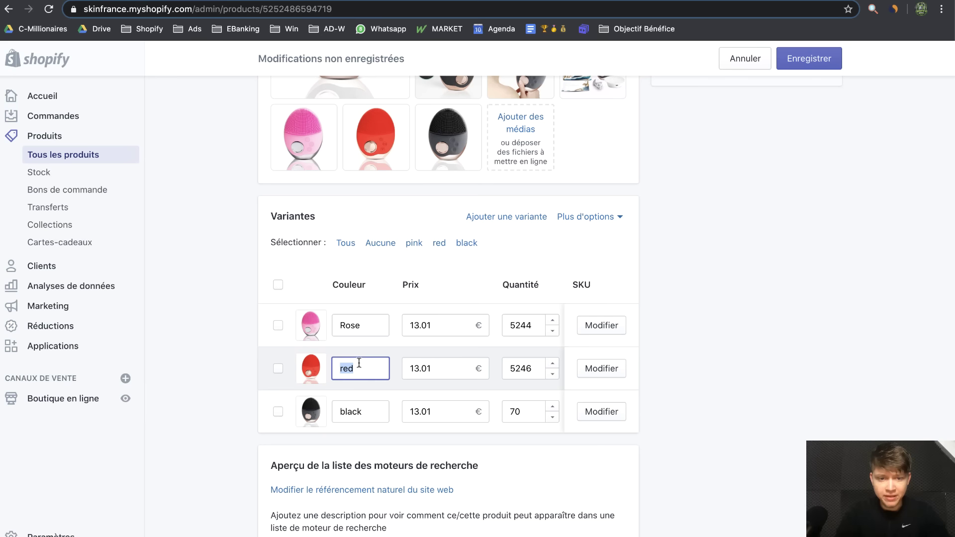
type("Rouge")
double_click(354, 412)
type("N")
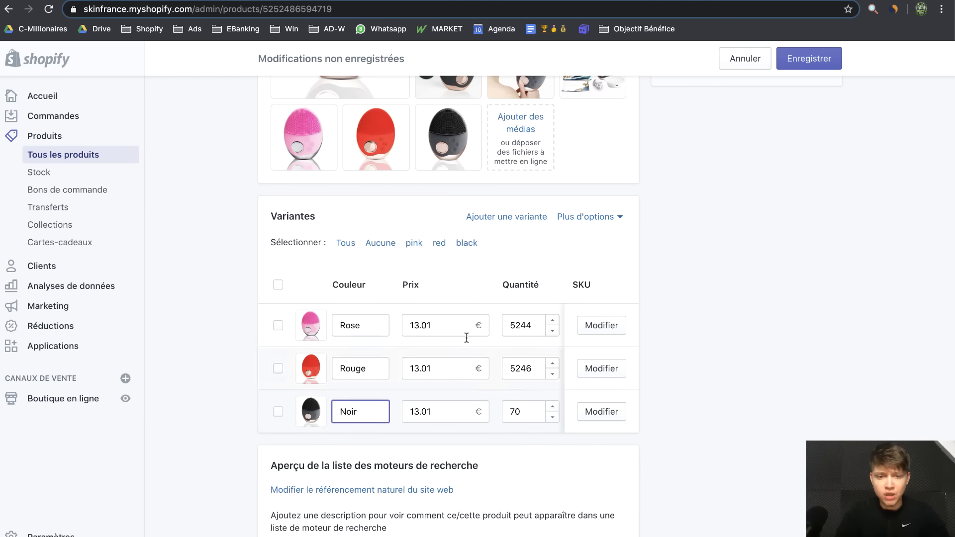
type("oir")
Price the variants at 34.99 €, set Noir stock to 5000, and save the product
left_click(446, 325)
double_click(448, 326)
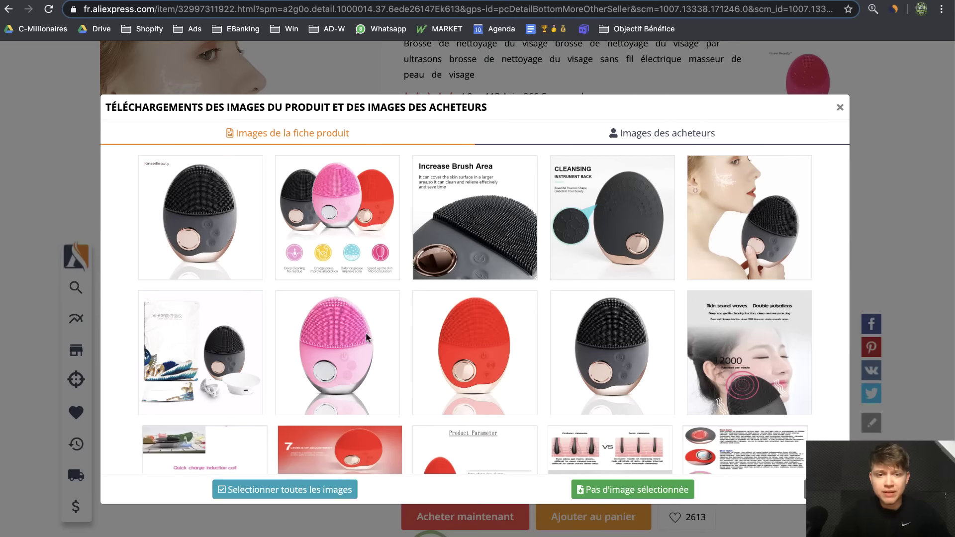
key("Escape")
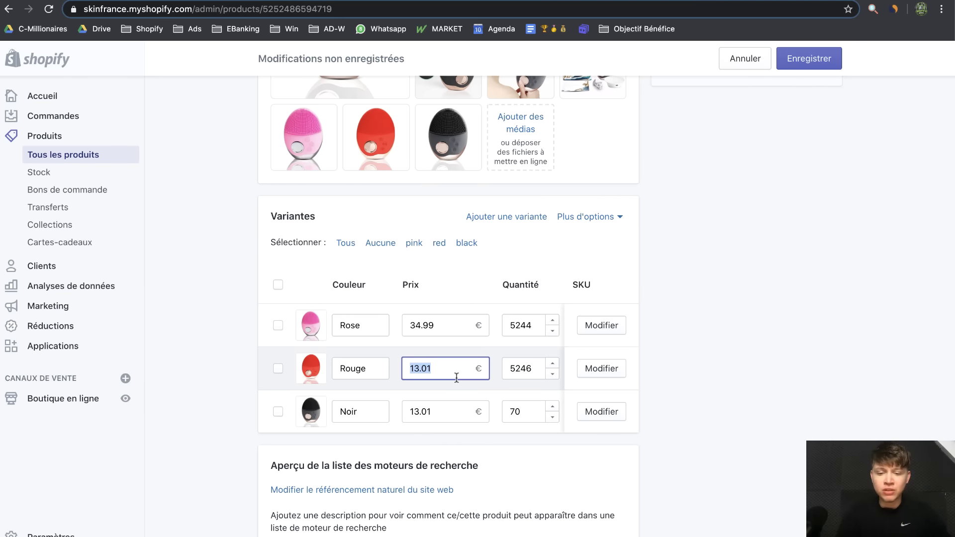
type("39")
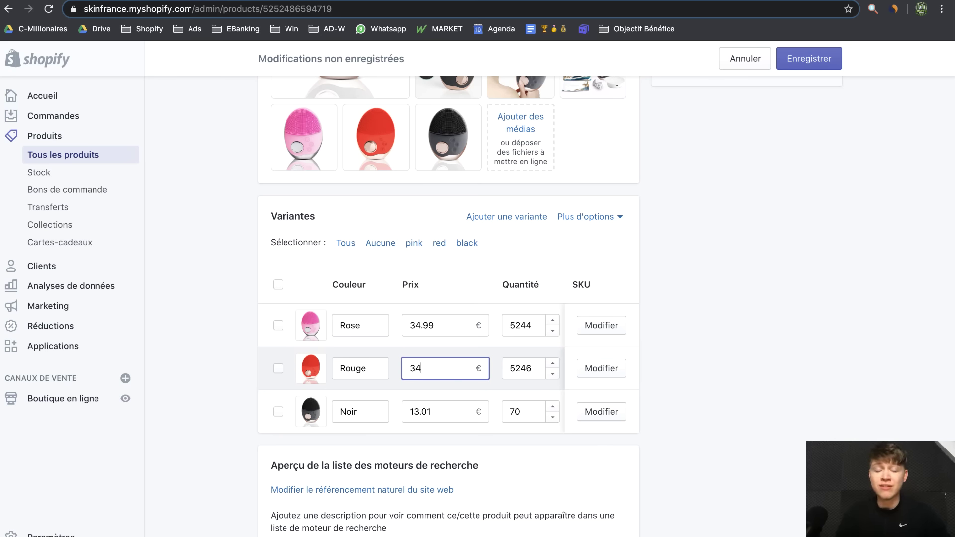
left_click(442, 413)
type("34.99")
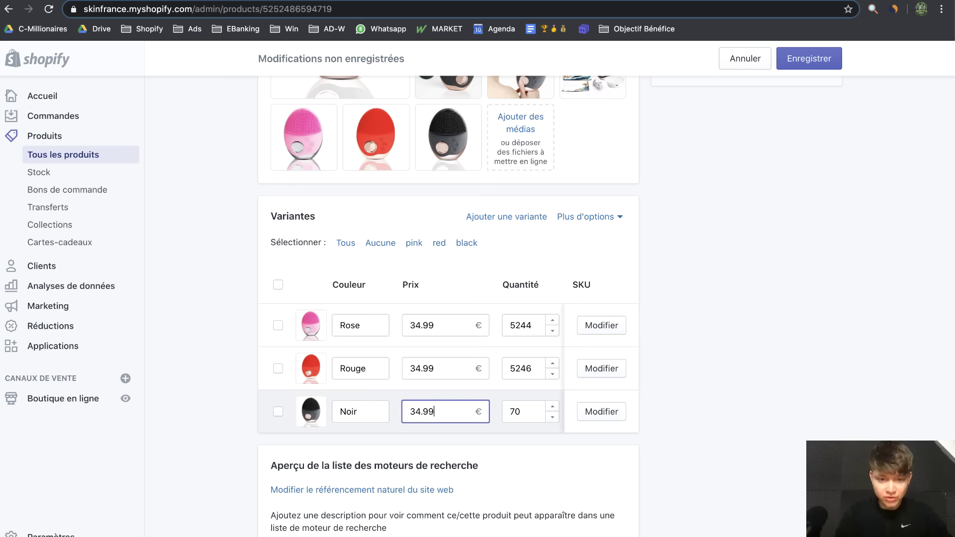
left_click(530, 410)
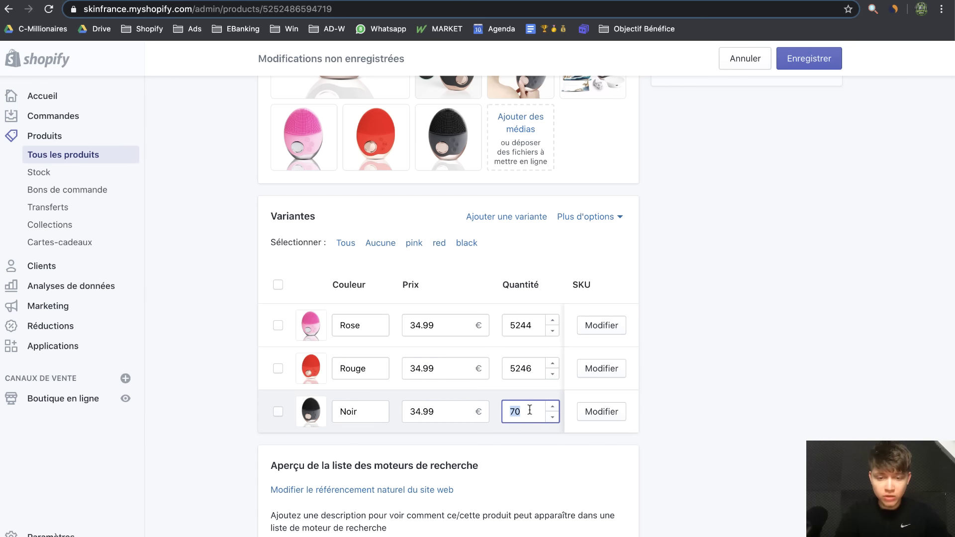
type("5000")
left_click(569, 369)
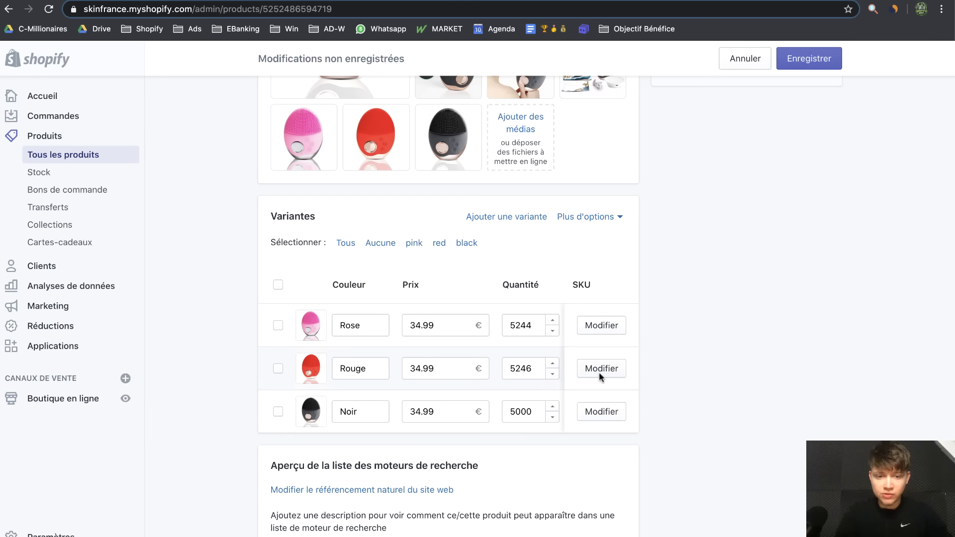
left_click(827, 65)
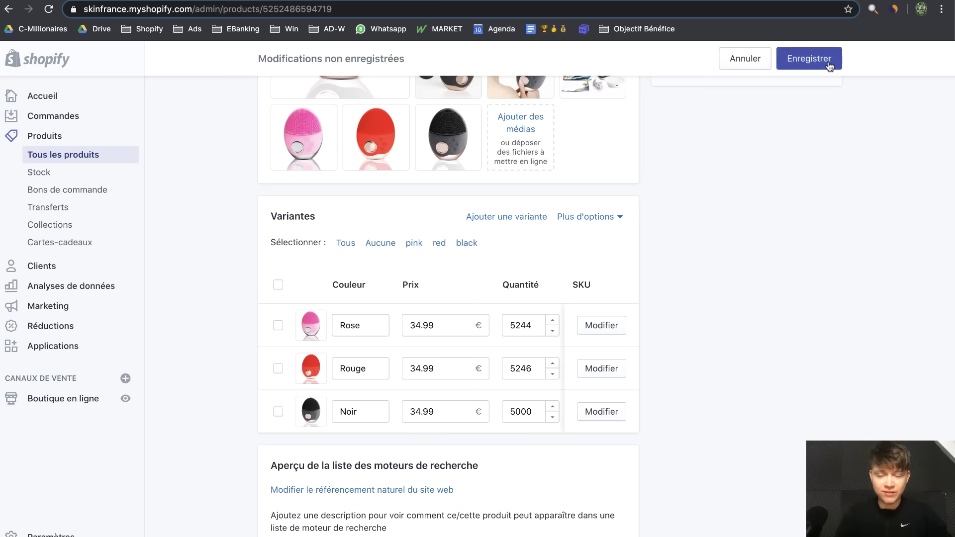
scroll(346, 258, "up", 1)
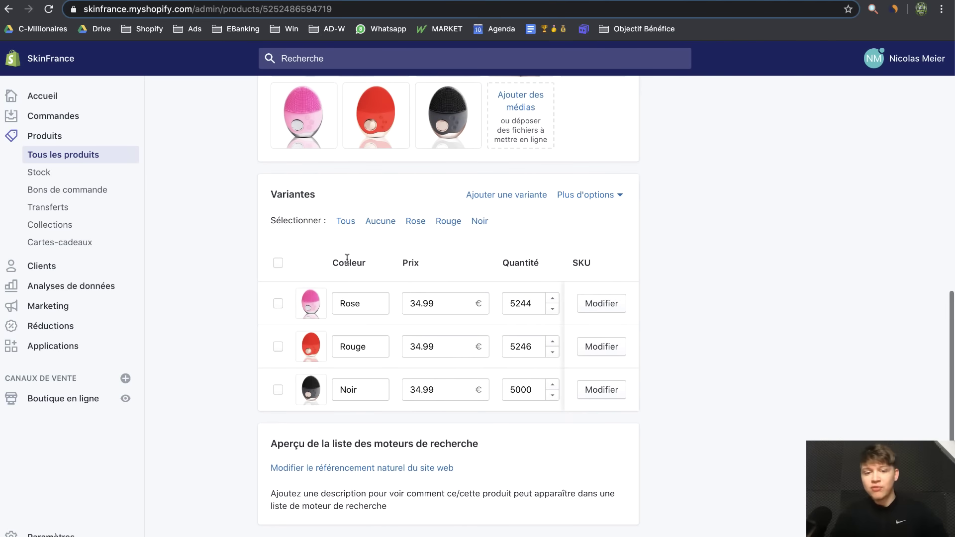
Select the Rose, Rouge and Noir variants and open them in the bulk editor
left_click(279, 263)
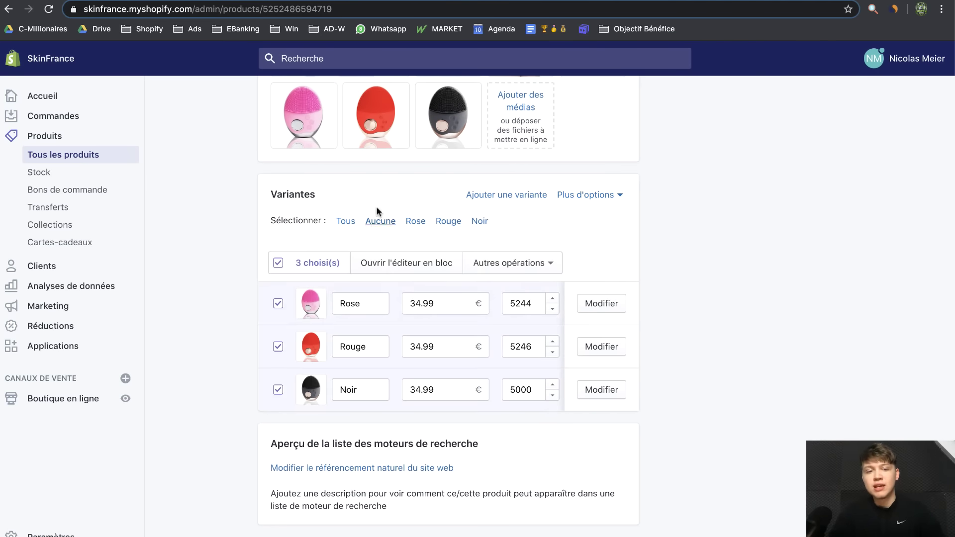
left_click(509, 262)
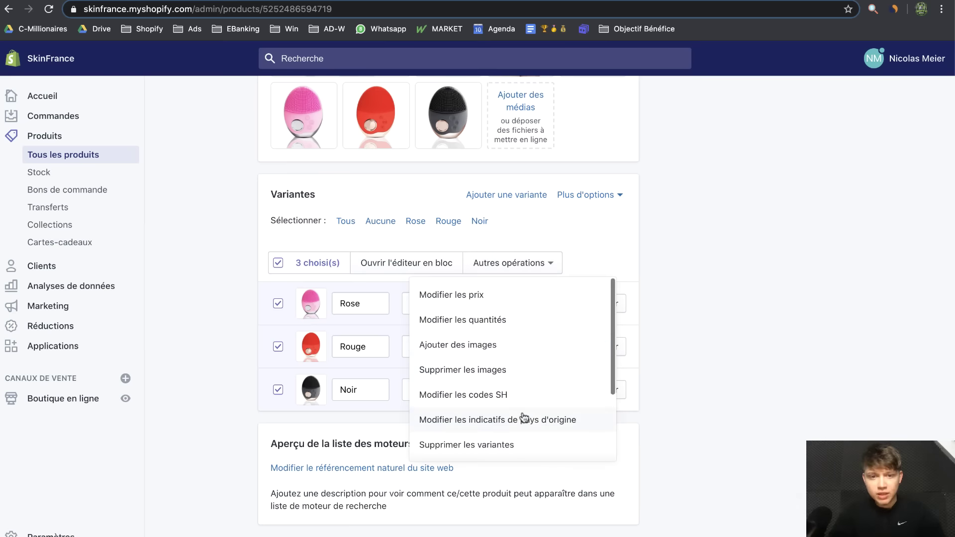
left_click(378, 264)
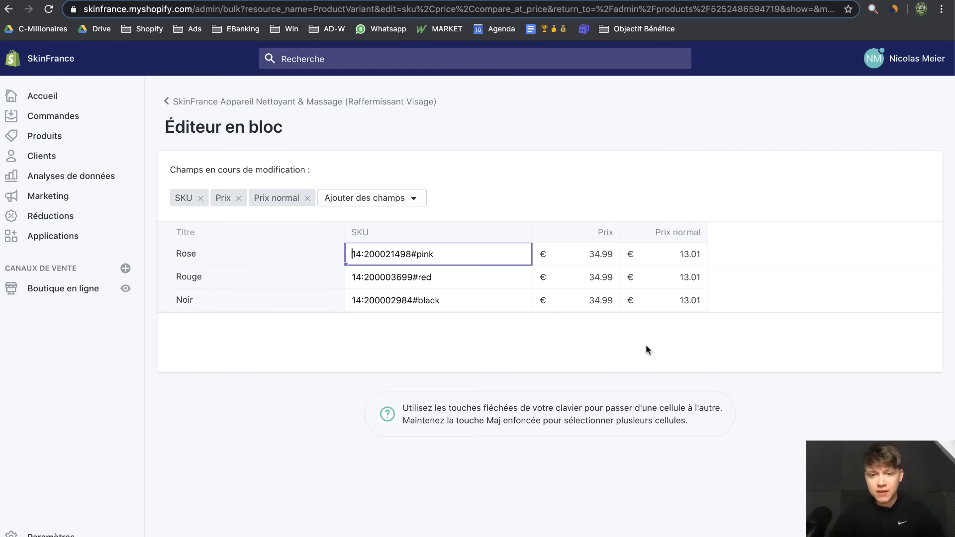
Enter 49.99 in the Prix normal cell for Rose, Rouge and Noir
left_click(676, 254)
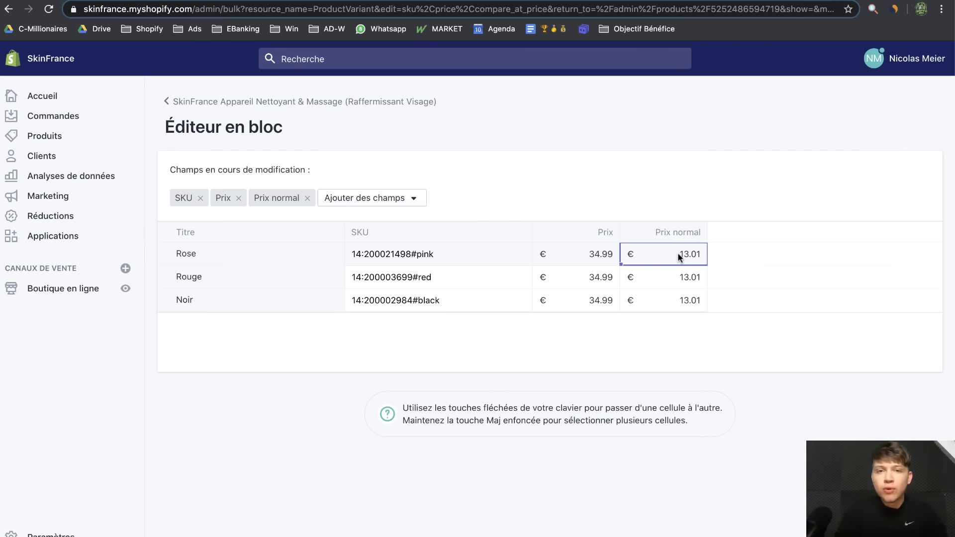
left_click(678, 253)
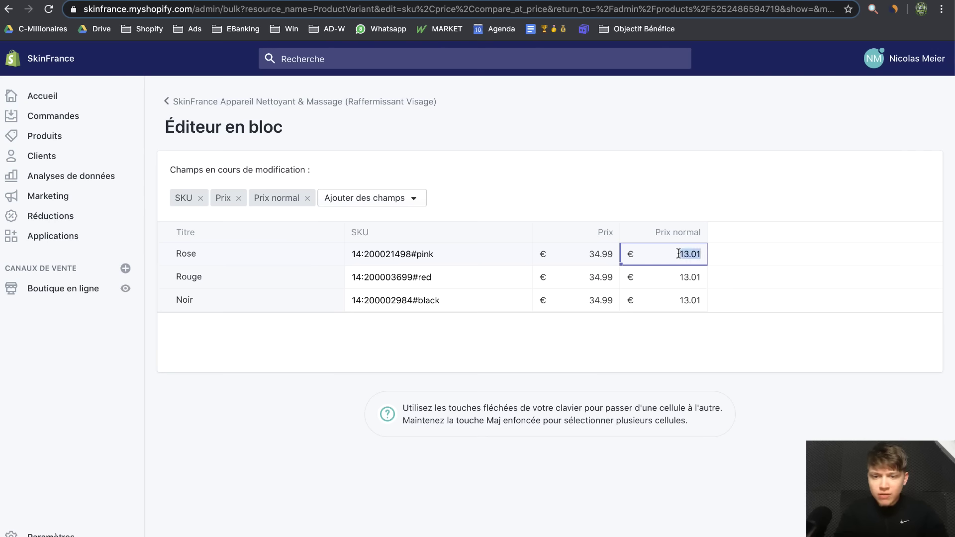
type("49.99")
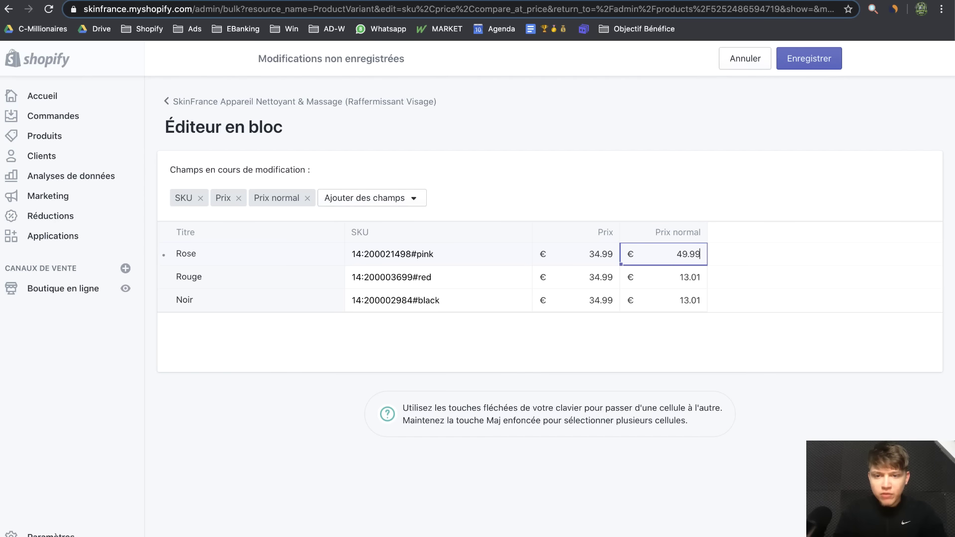
left_click(675, 269)
left_click(698, 281)
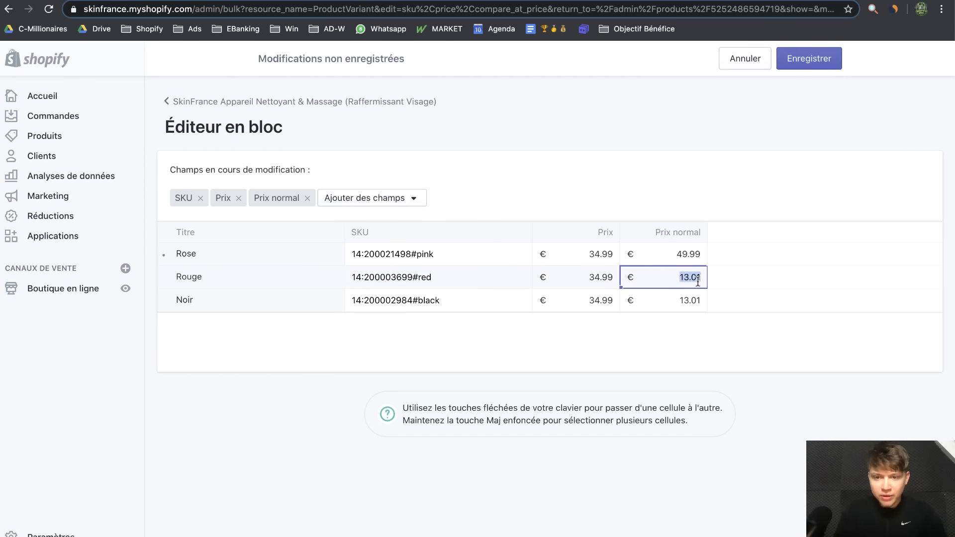
type("49.99")
double_click(679, 303)
type("49.99")
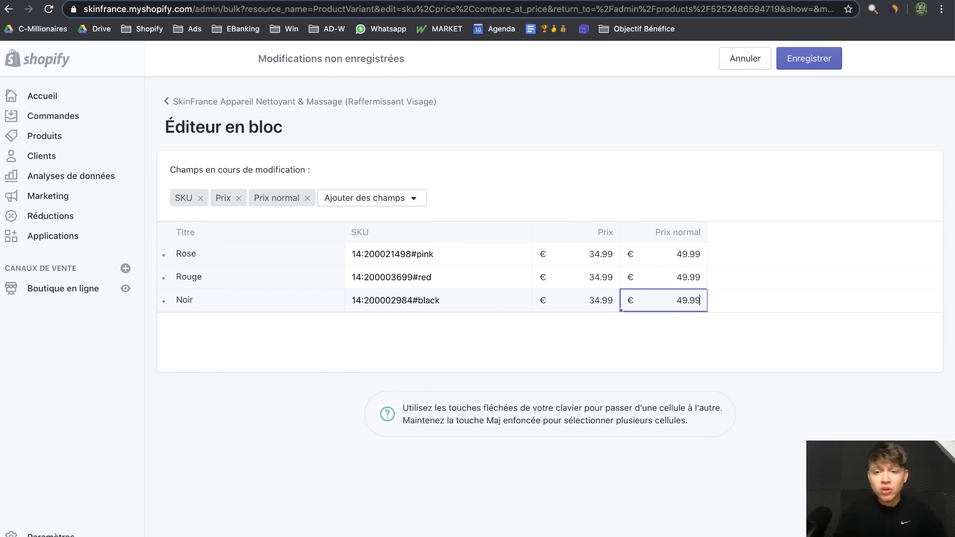
left_click(675, 254)
left_click(674, 255)
left_click_drag(674, 254, 698, 254)
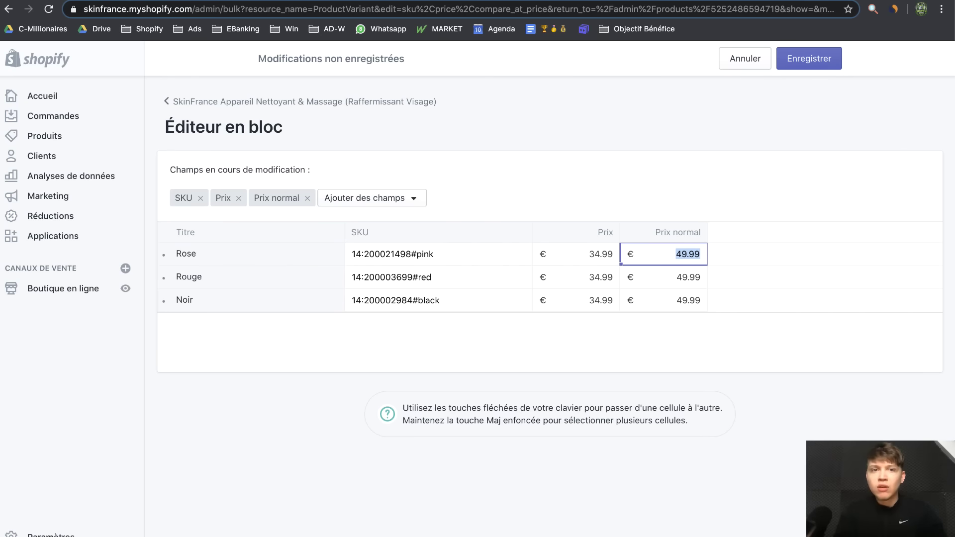
Skim the Skinvious NOVA and FOREO LUNA 3 pages, then return to the Shopify bulk editor
key("ctrl+Tab")
scroll(488, 203, "down", 5)
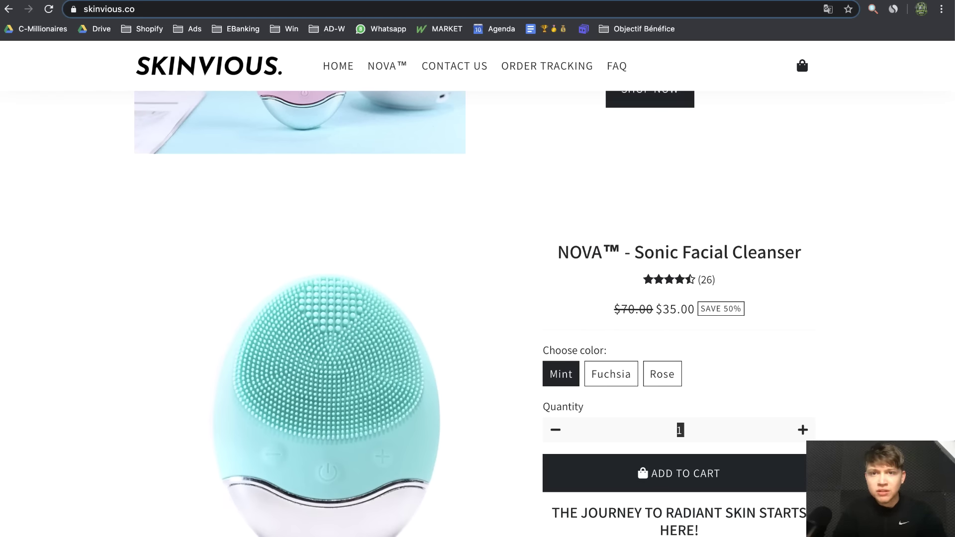
key("ctrl+Tab")
scroll(490, 249, "down", 10)
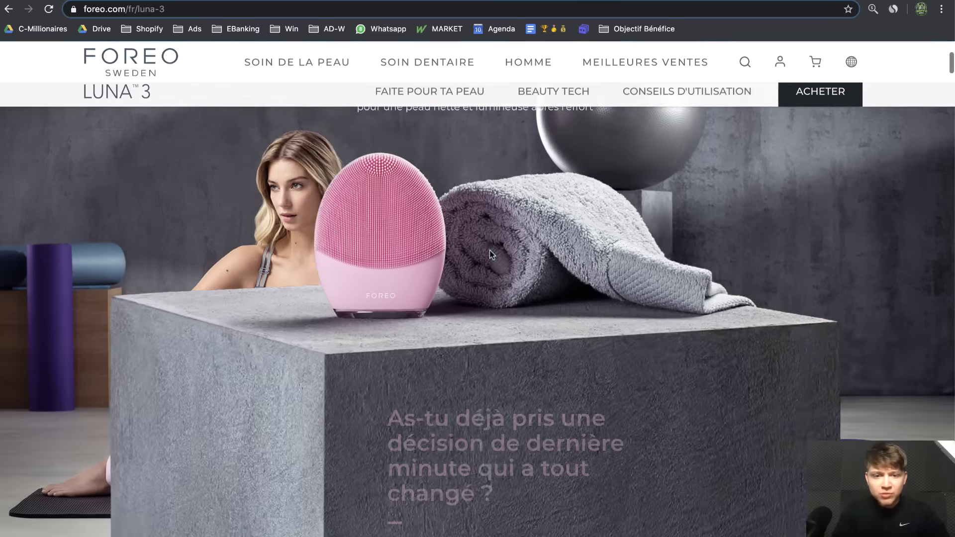
scroll(489, 249, "up", 15)
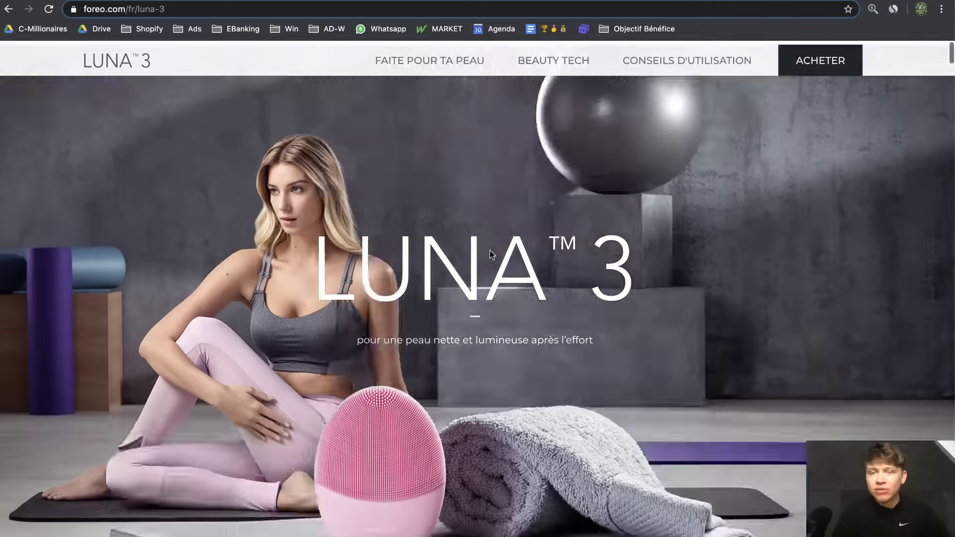
key("ctrl+Tab")
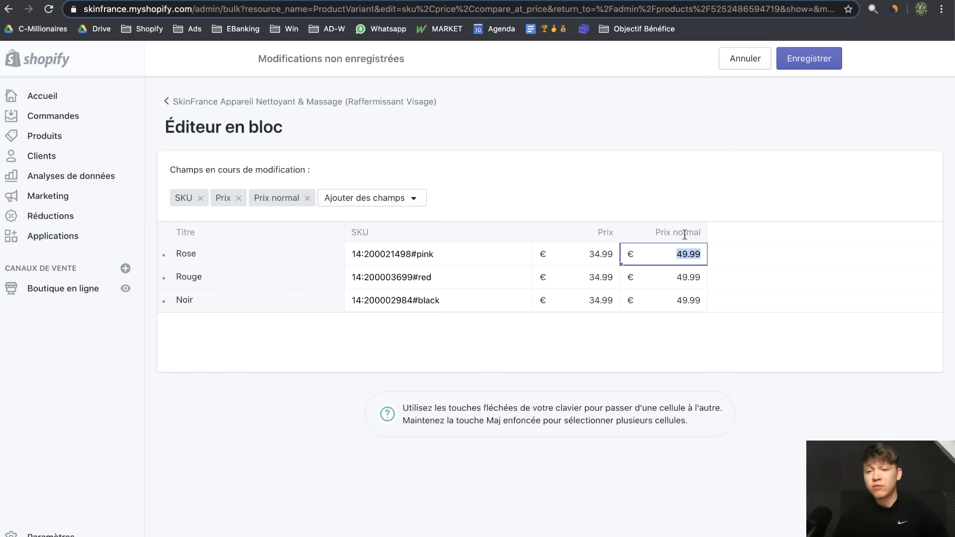
Check Rose's 34.99 price and 49.99 compare-at cells, then save the bulk edits with Enregistrer
left_click(688, 151)
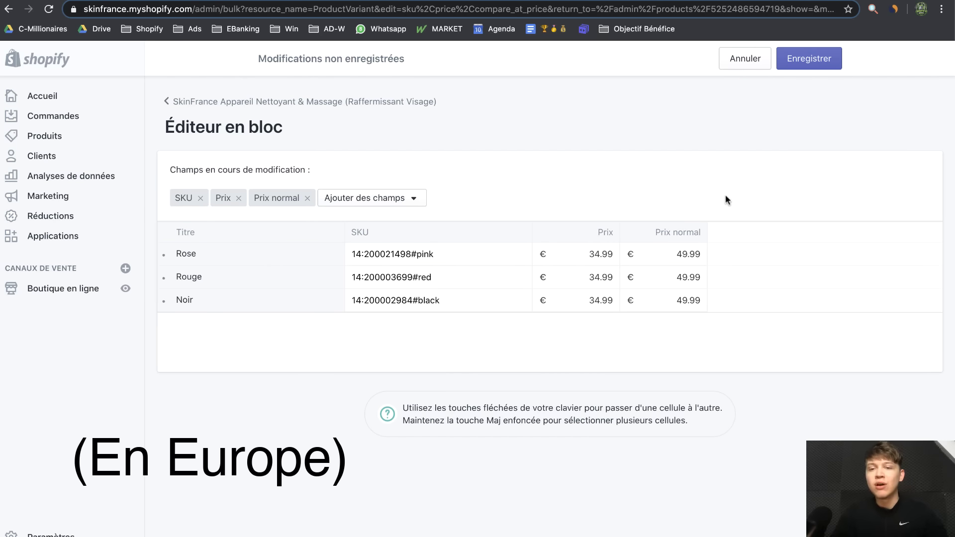
left_click(692, 249)
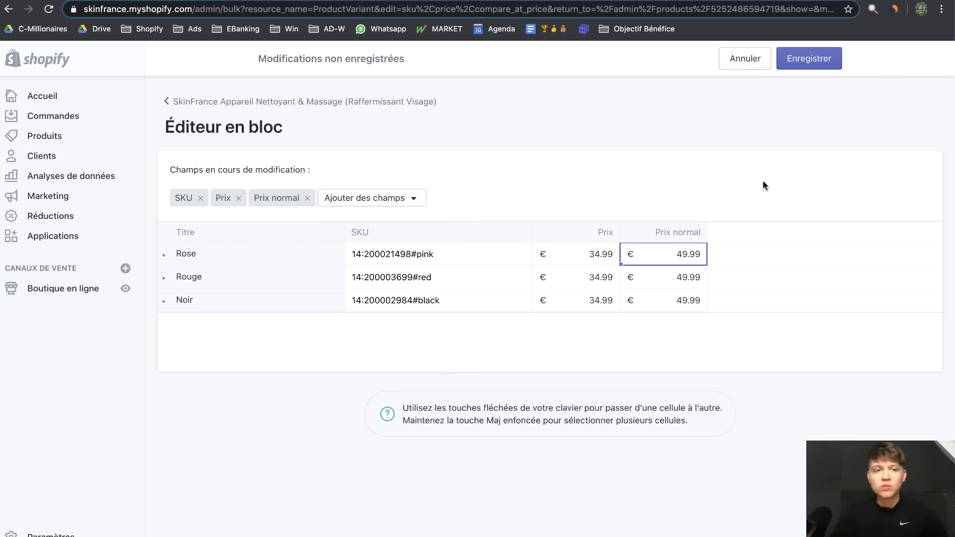
key("Left")
left_click(648, 253)
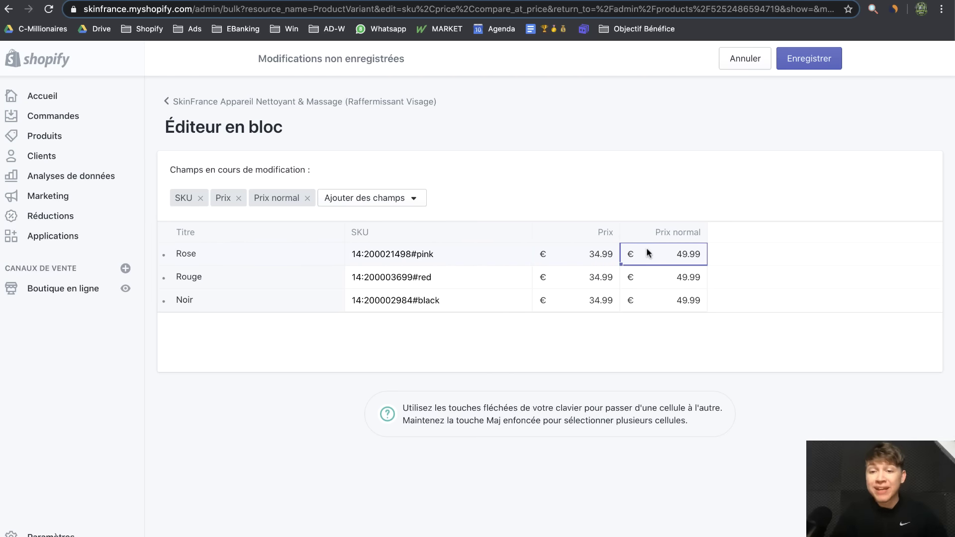
left_click(583, 250)
left_click(717, 117)
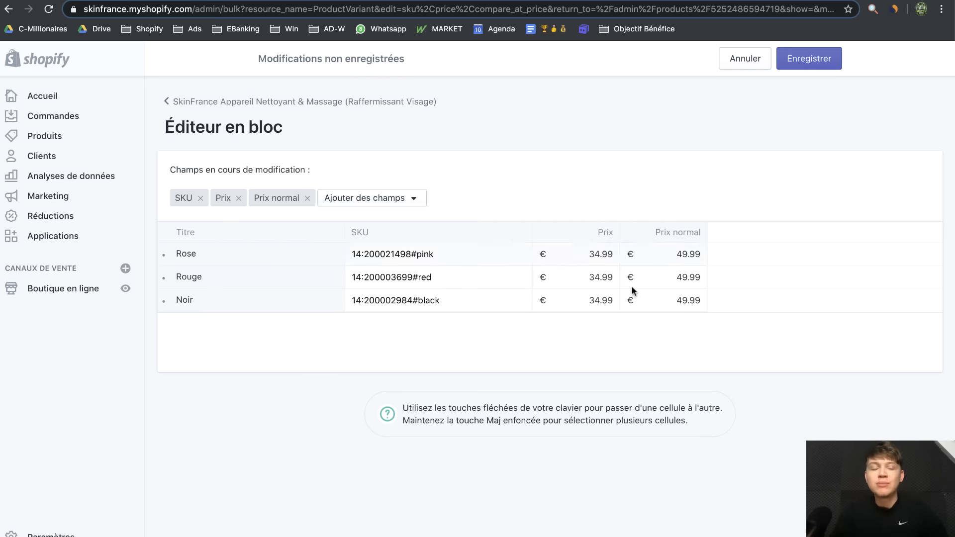
left_click(590, 254)
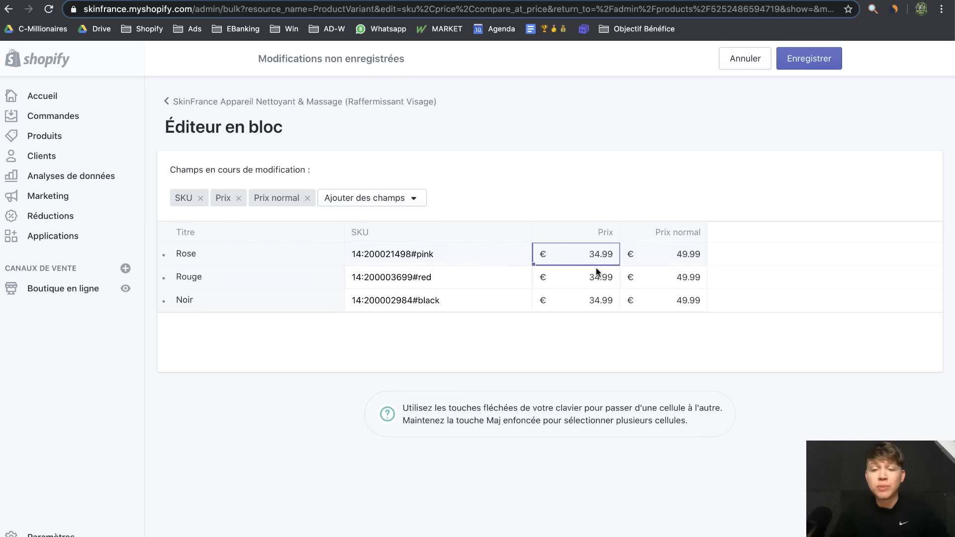
left_click(791, 59)
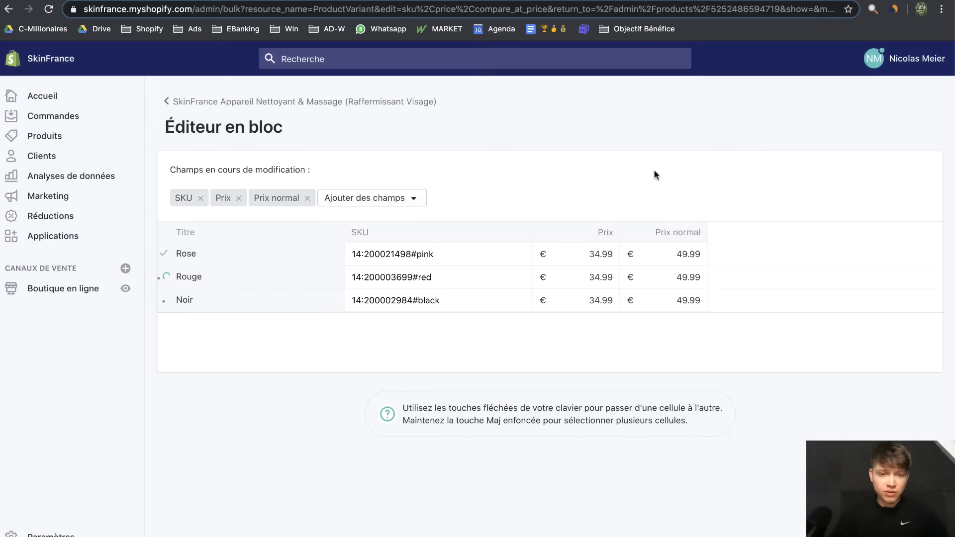
Open the live storefront product page showing €34,99 against €49,99
key("alt+Left")
scroll(249, 341, "up", 6)
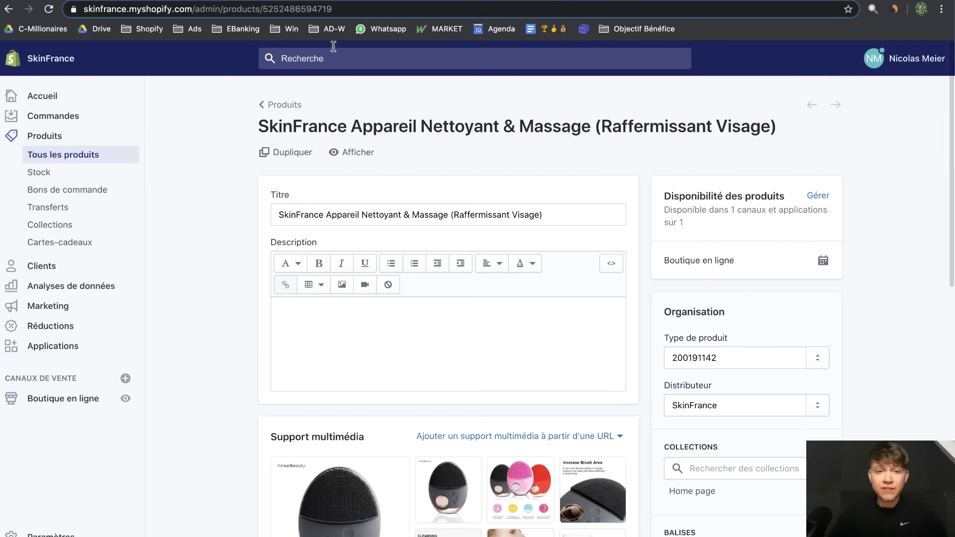
left_click(361, 152)
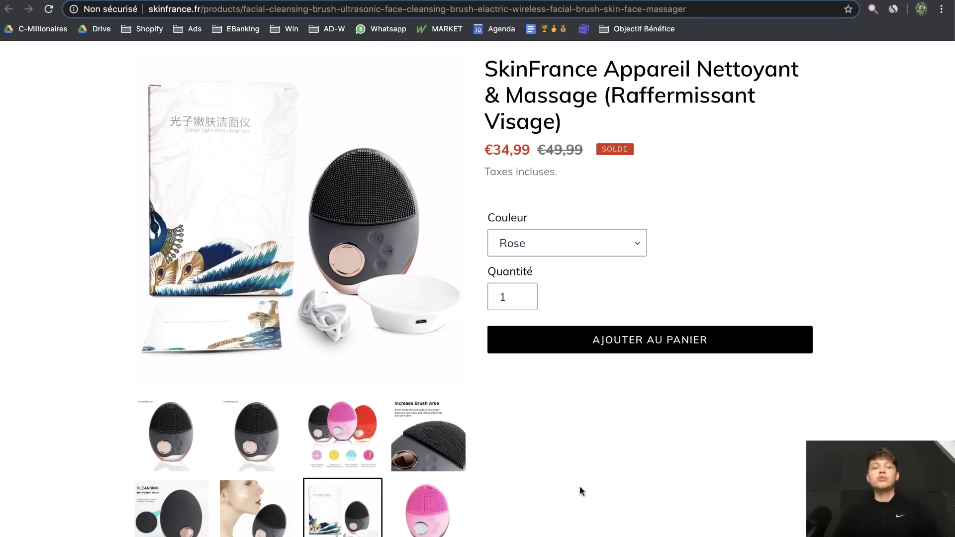
scroll(542, 464, "up", 2)
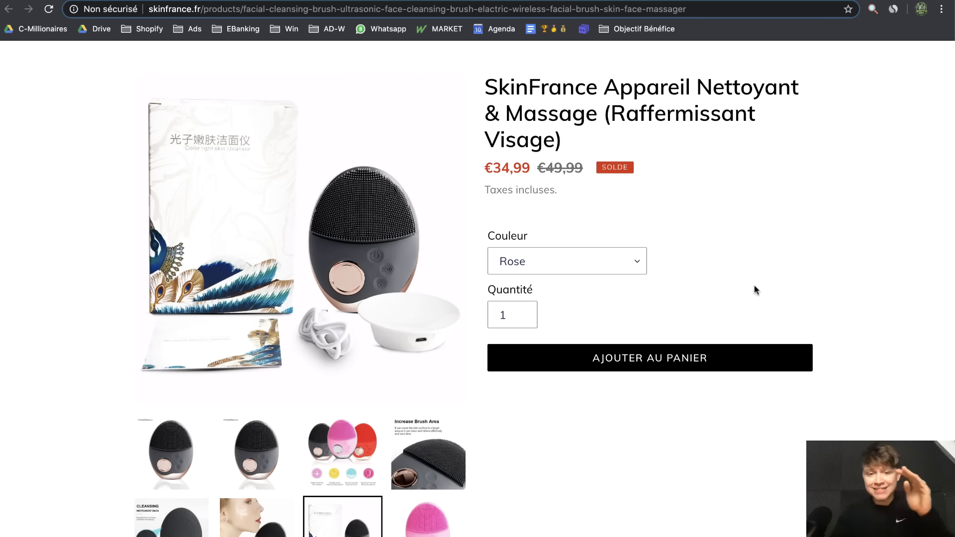
Browse the product images (Increase Brush Area, colour trio, black brushes, Cleansing), then move to AliExpress
left_click(433, 448)
left_click(355, 462)
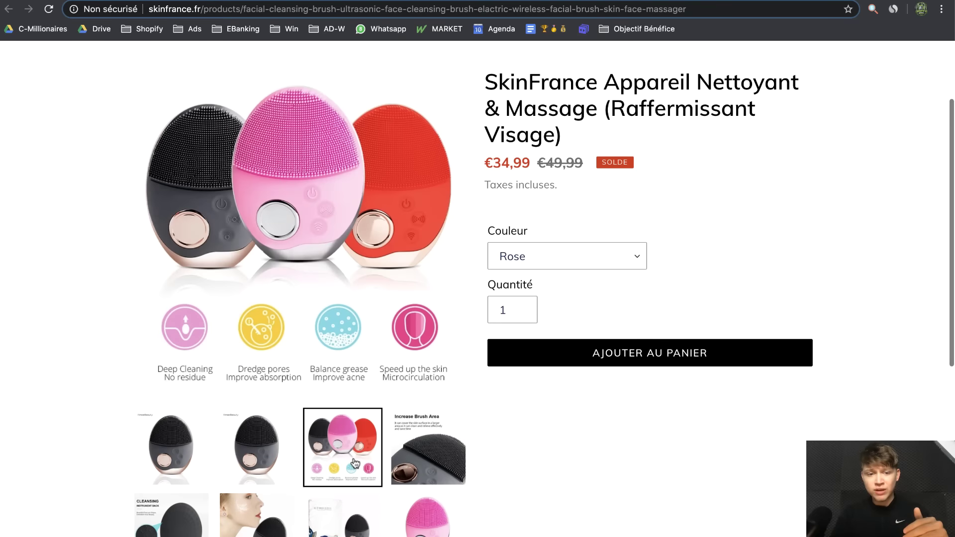
left_click(256, 448)
left_click(170, 448)
left_click(185, 503)
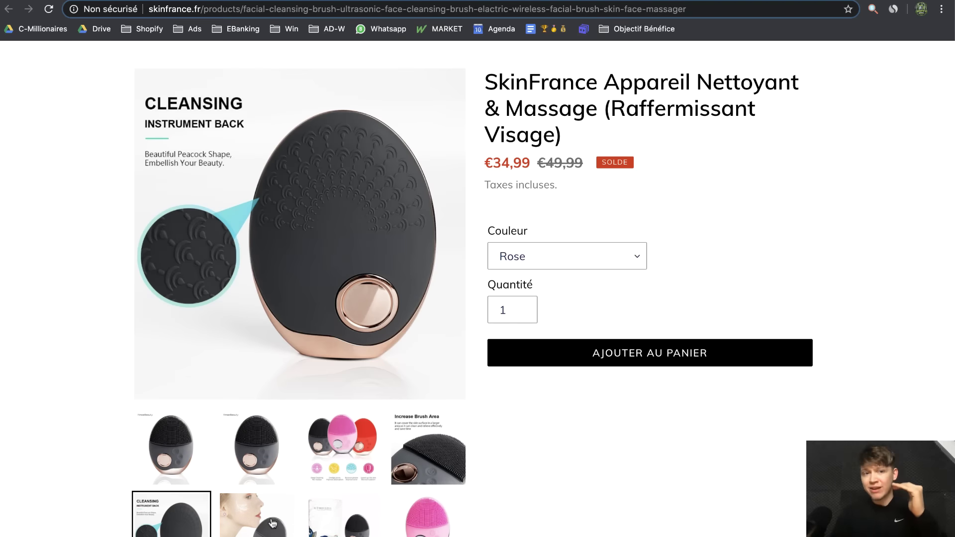
left_click(444, 458)
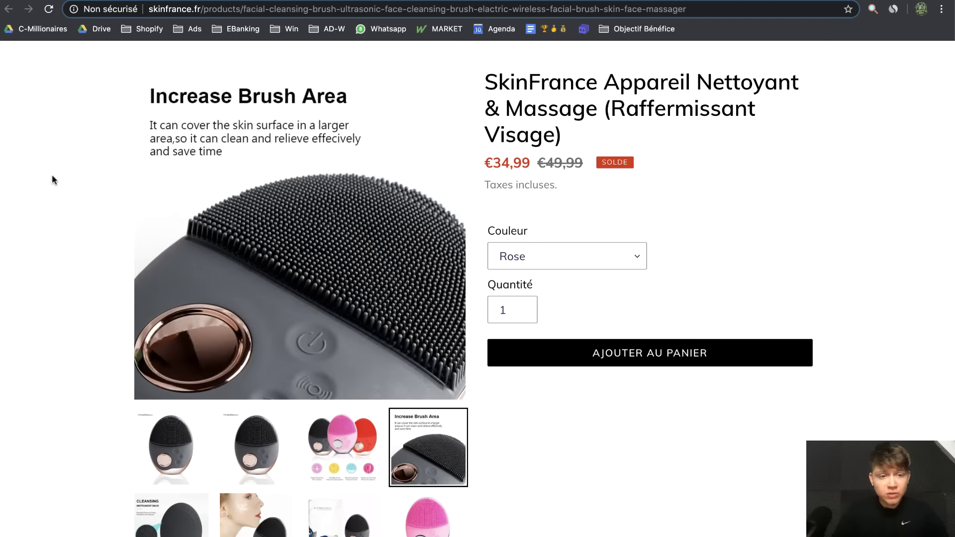
scroll(70, 300, "down", 3)
left_click(189, 431)
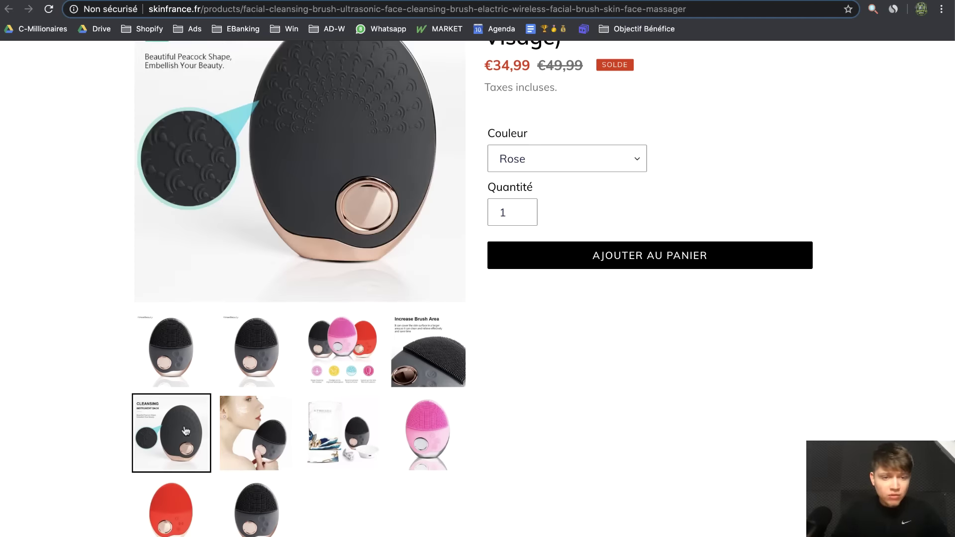
scroll(88, 368, "up", 2)
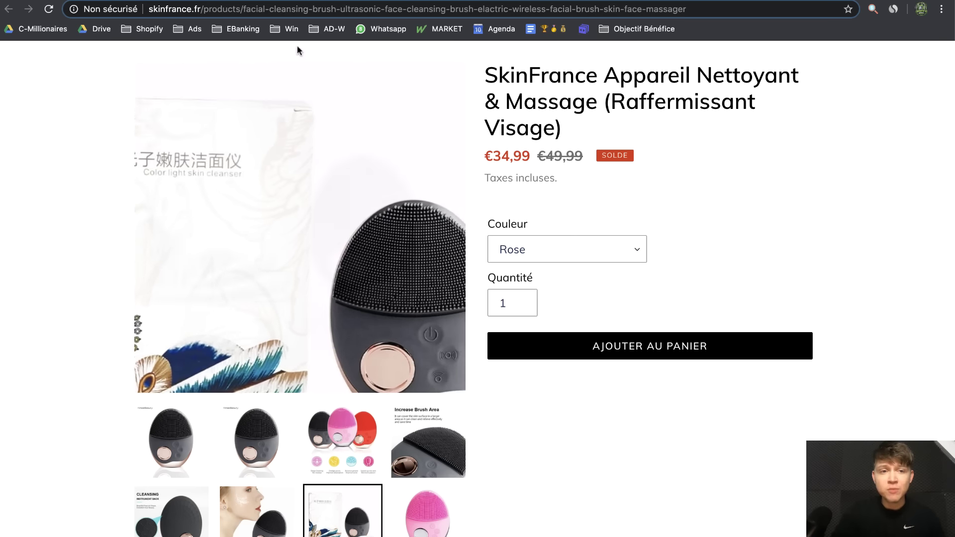
left_click(407, 0)
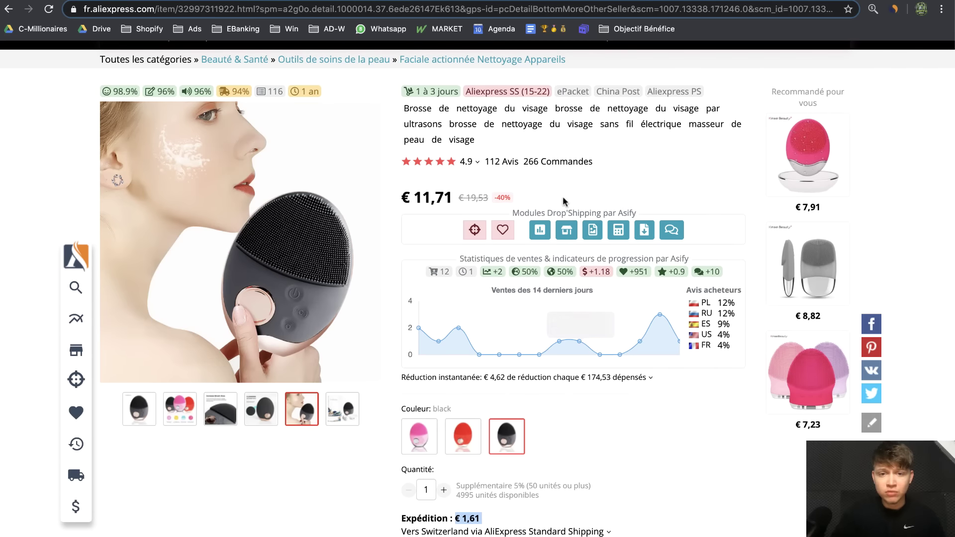
Jump to the 112 AliExpress reviews and view buyers' photos of the red brush
left_click(512, 164)
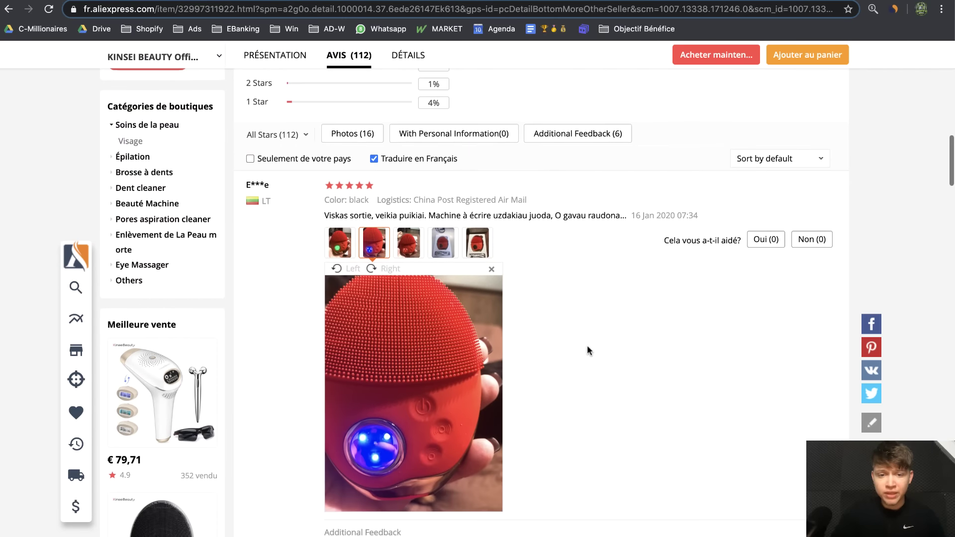
left_click(443, 243)
scroll(518, 356, "down", 2)
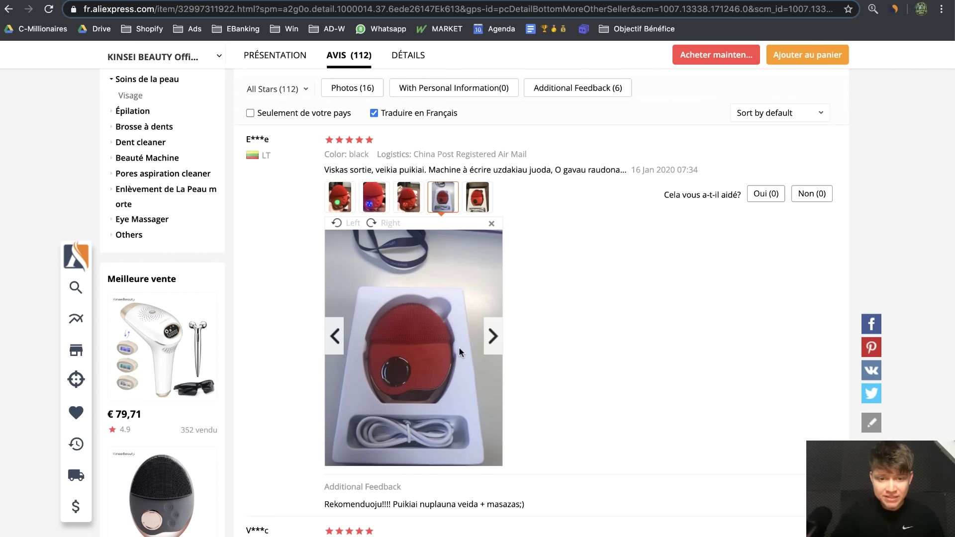
left_click(477, 198)
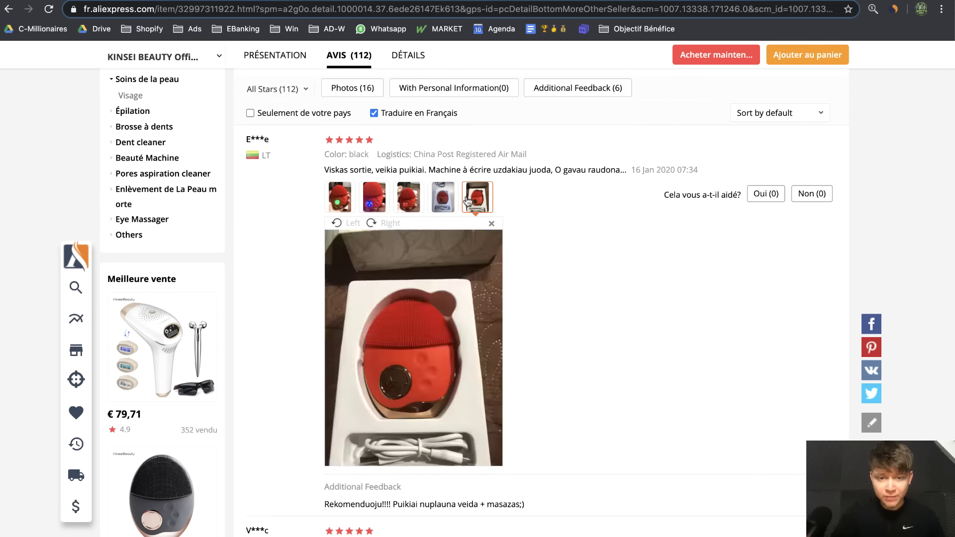
left_click(440, 201)
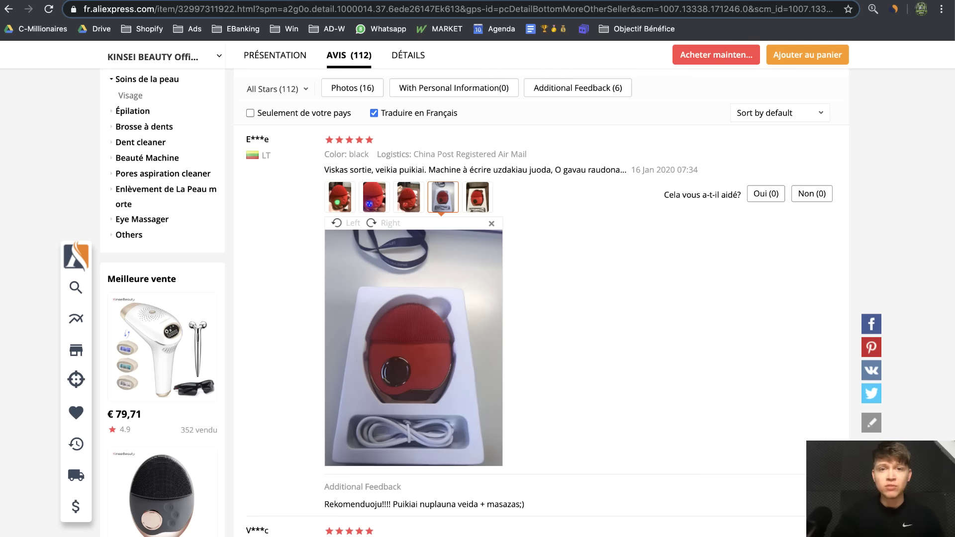
Compare against the Shopify product admin and the live SkinFrance storefront page
left_click(813, 0)
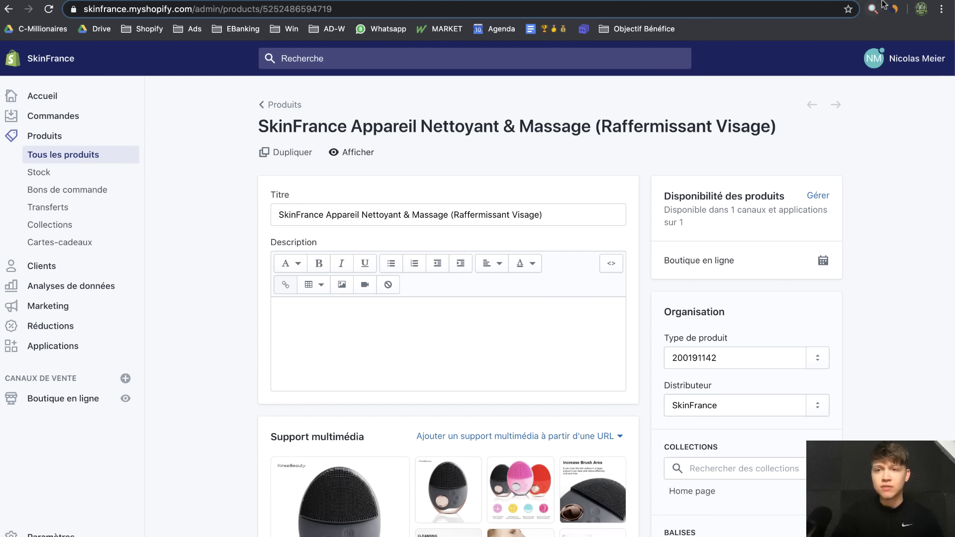
left_click(884, 0)
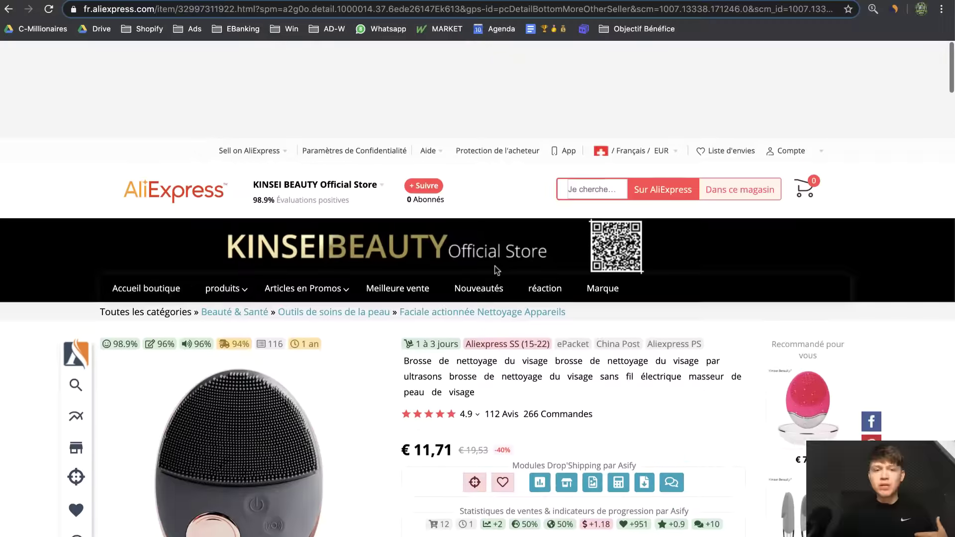
scroll(495, 270, "down", 2)
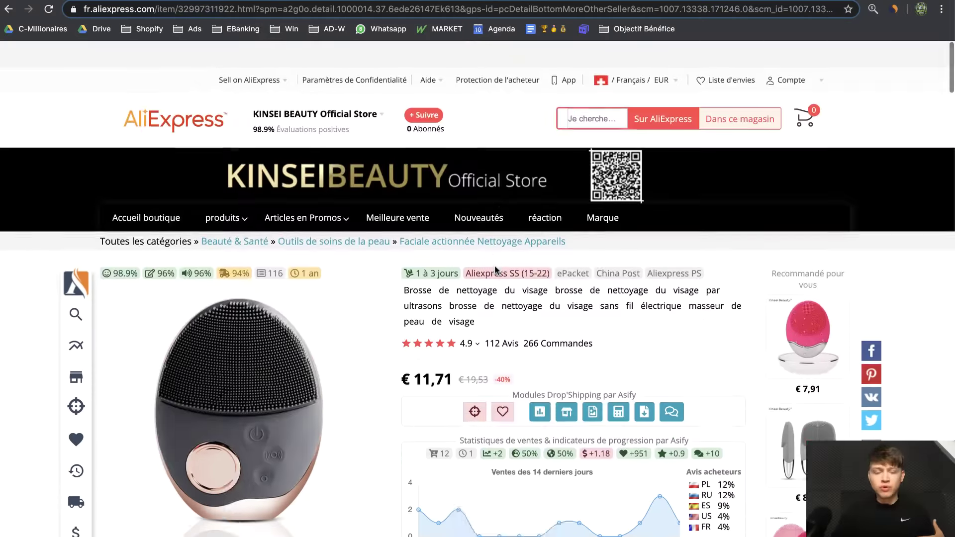
scroll(495, 270, "down", 3)
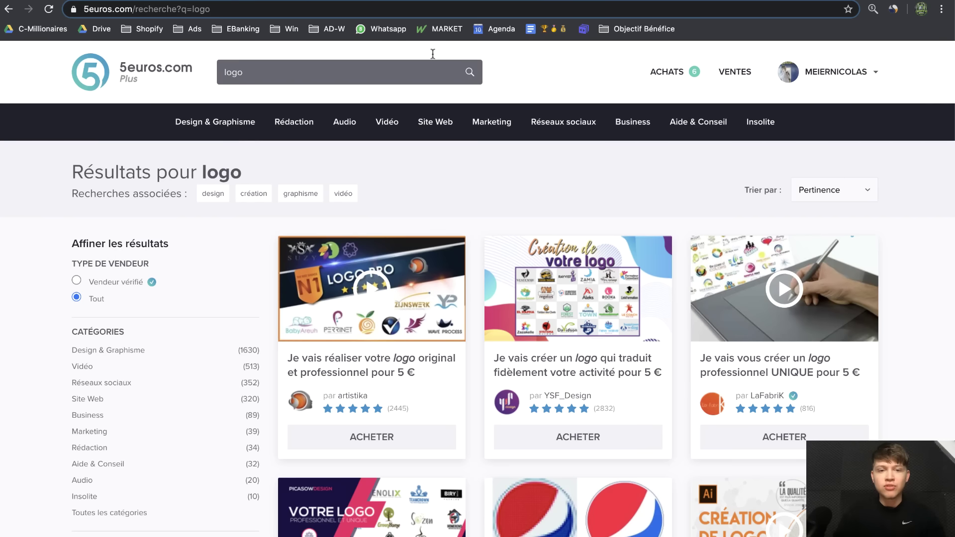
Search 5euros.com for 'mockup' and scroll through the 5 € offers
key("super+a")
type("m")
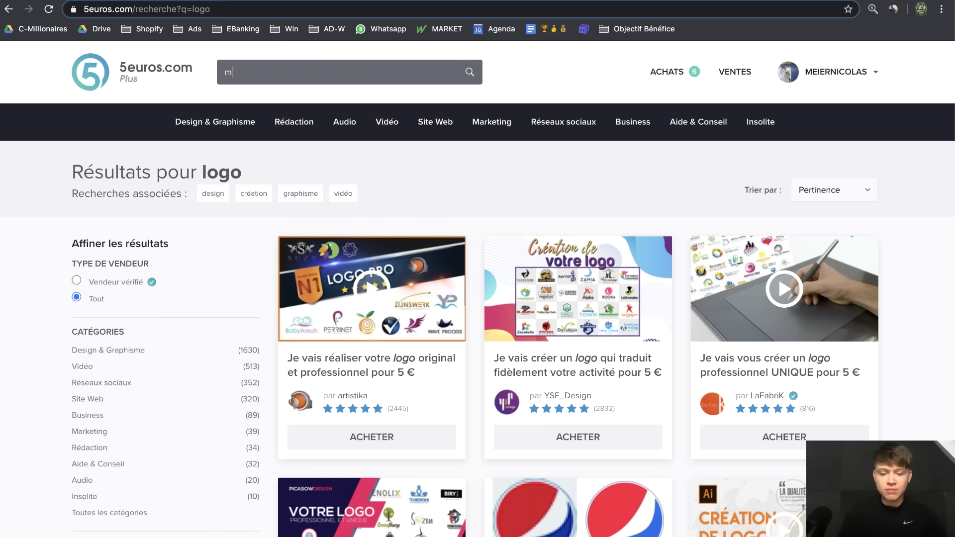
type("ockup")
key("Return")
scroll(868, 262, "down", 4)
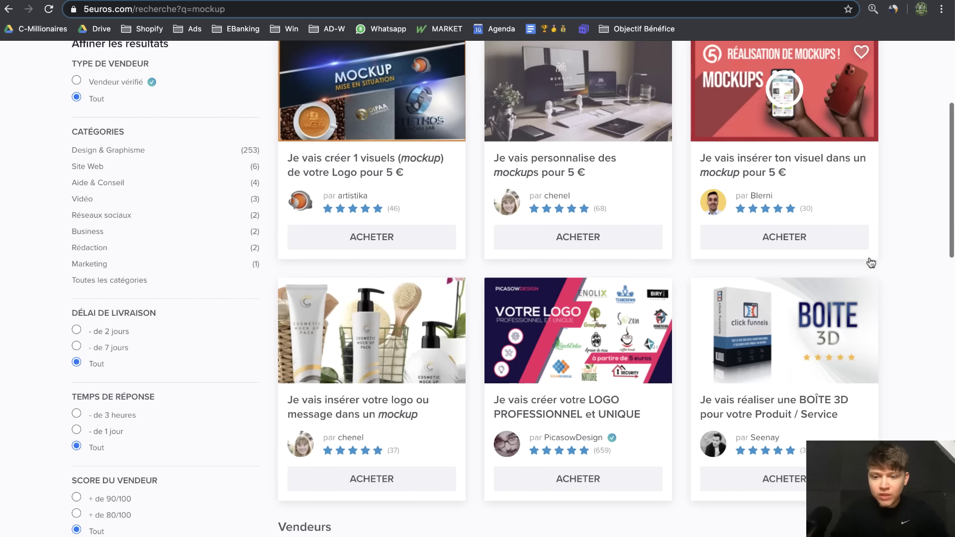
scroll(874, 404, "down", 4)
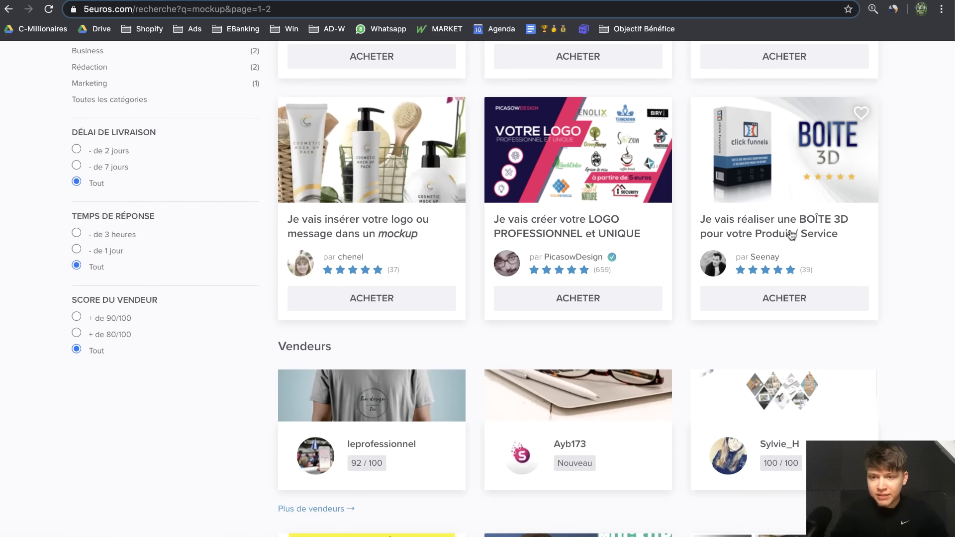
Open the 'BOÎTE 3D' mockup offer, then go to Fiverr's product mockup results
left_click(755, 219)
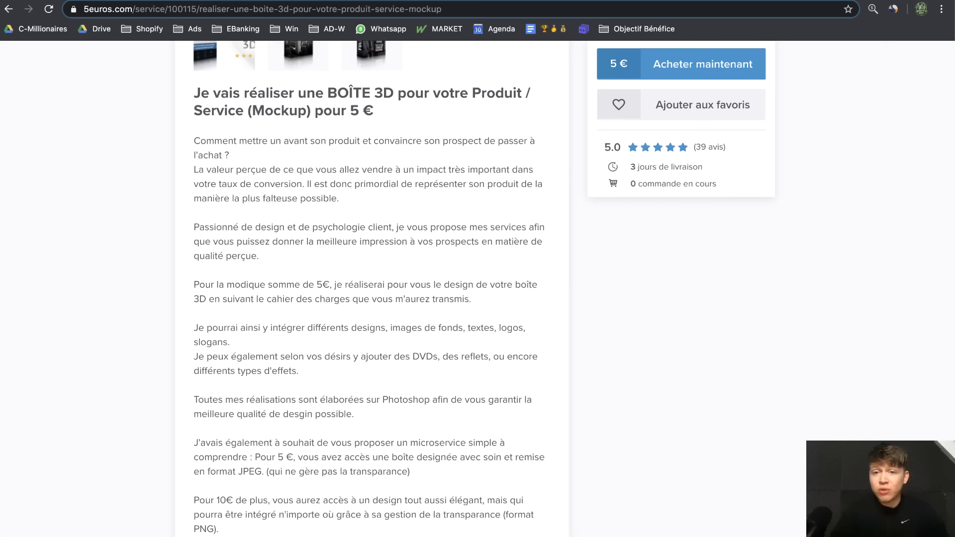
scroll(477, 269, "up", 8)
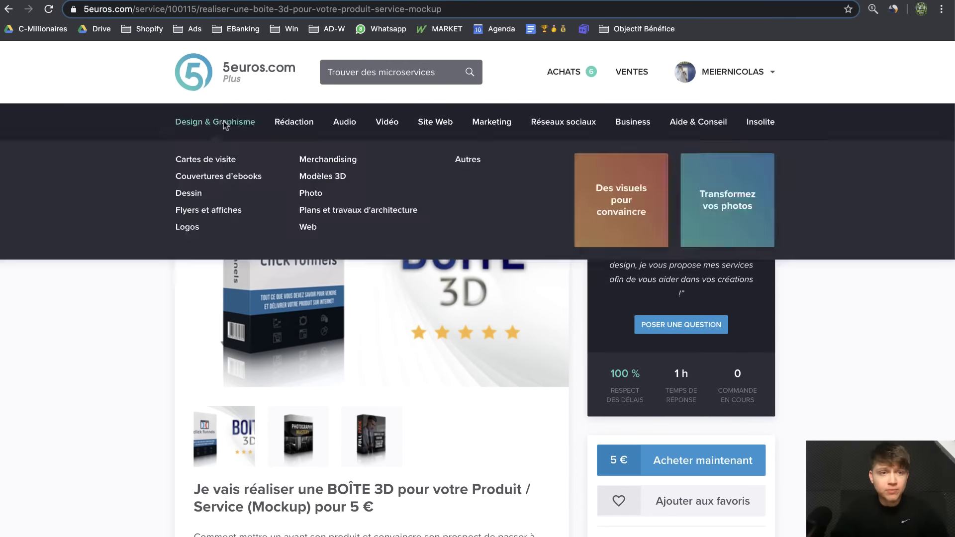
left_click(179, 0)
scroll(160, 166, "up", 7)
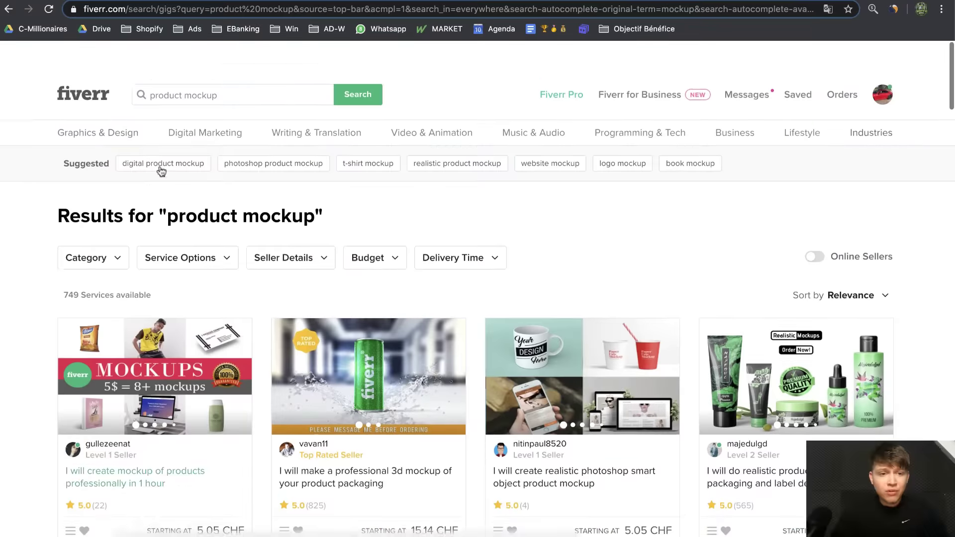
Open the product label and ecommerce mockup gig, view its examples, and go back
scroll(43, 330, "down", 11)
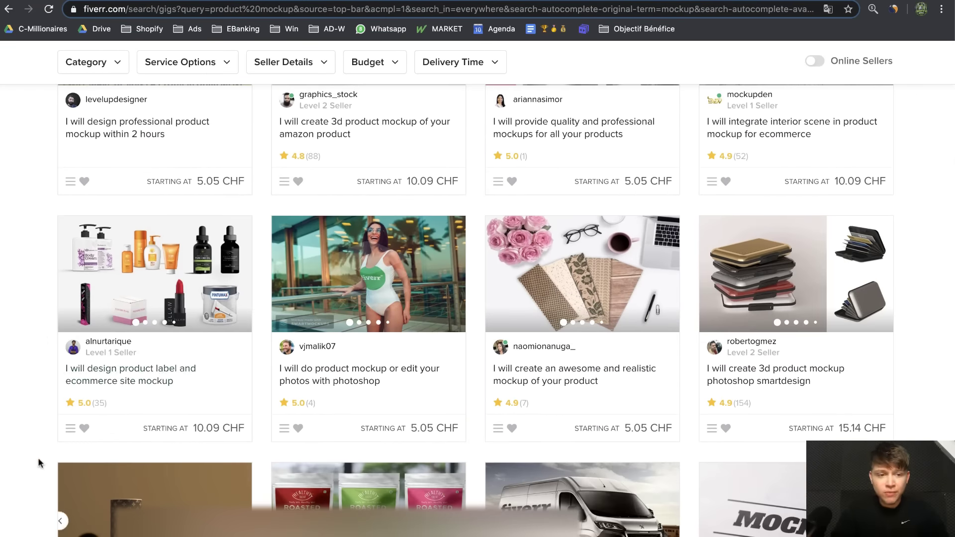
left_click(118, 379)
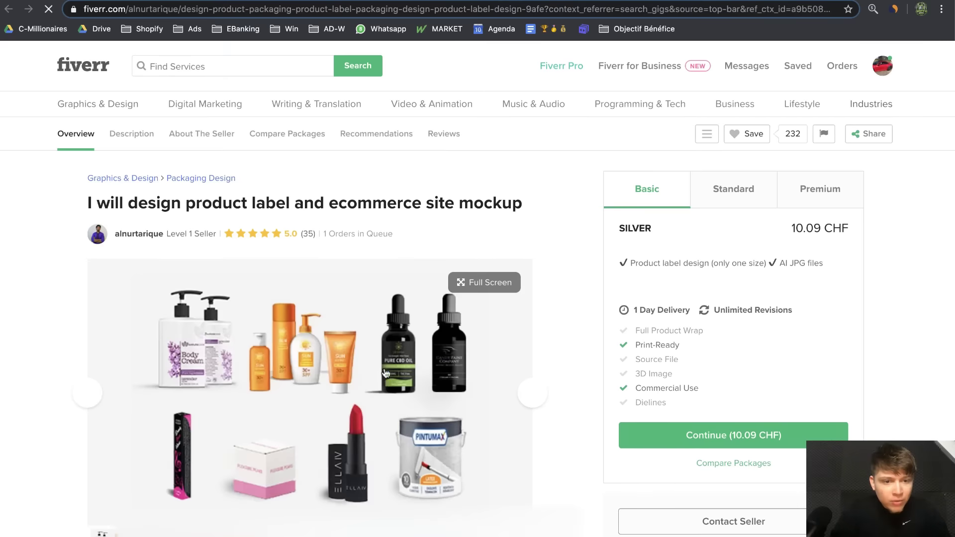
scroll(192, 477, "down", 2)
left_click(191, 473)
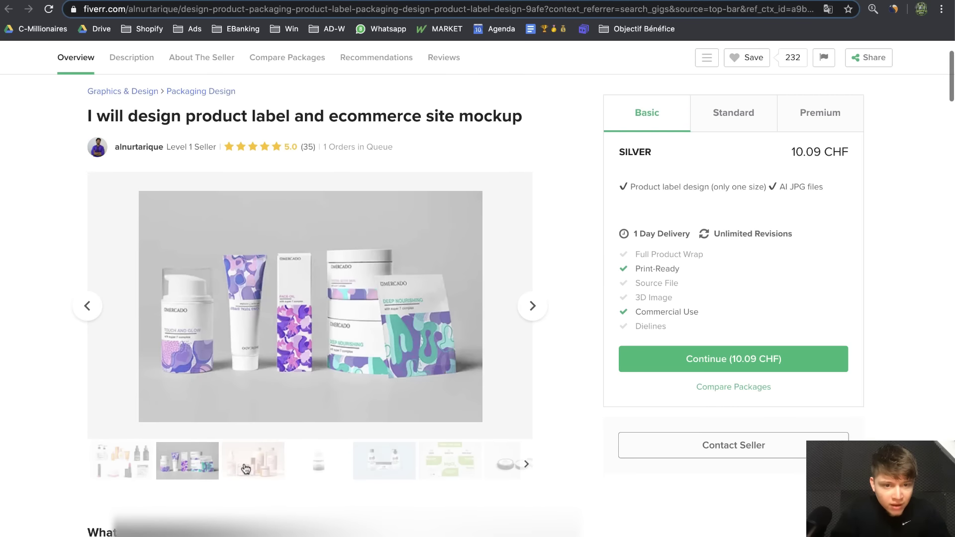
left_click(246, 469)
key("super+bracketleft")
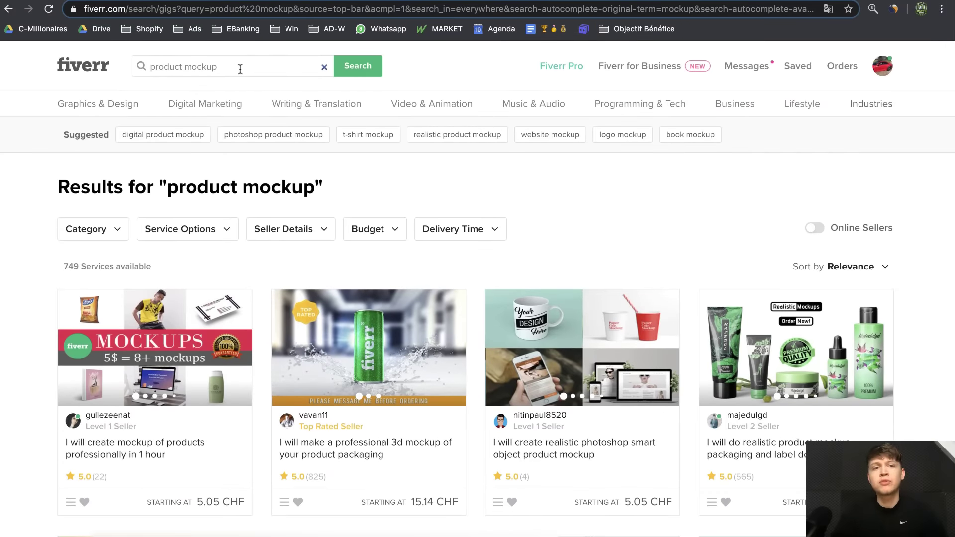
Open the 40.37 CHF professional 3D product mockup gig and browse its gallery examples
left_click(240, 69)
left_click(38, 204)
scroll(473, 440, "down", 2)
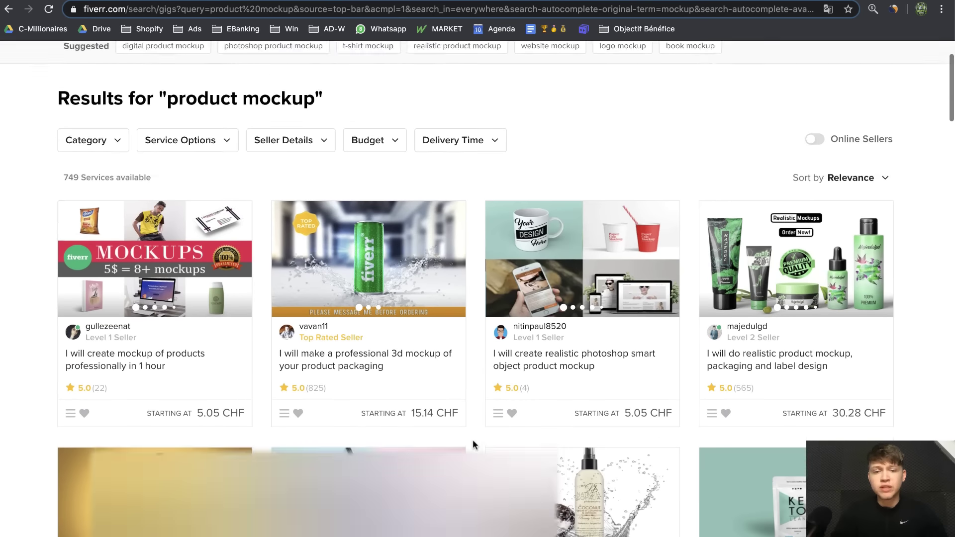
scroll(472, 440, "down", 2)
scroll(593, 273, "down", 2)
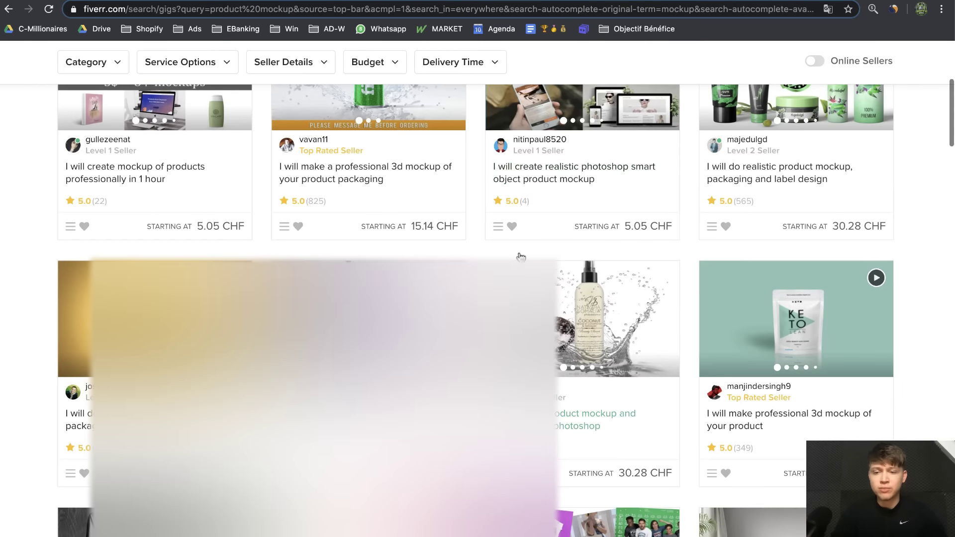
scroll(651, 330, "down", 2)
left_click(758, 293)
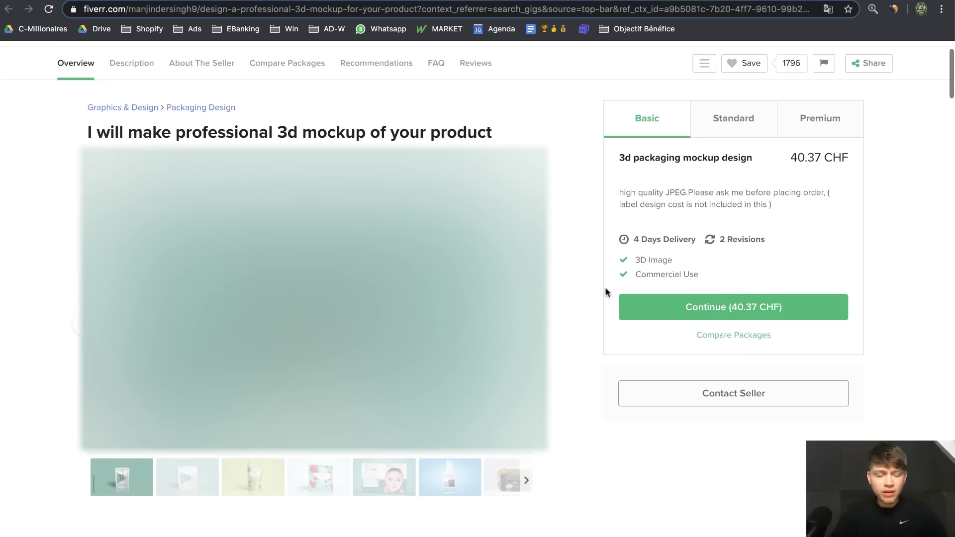
scroll(608, 283, "down", 1)
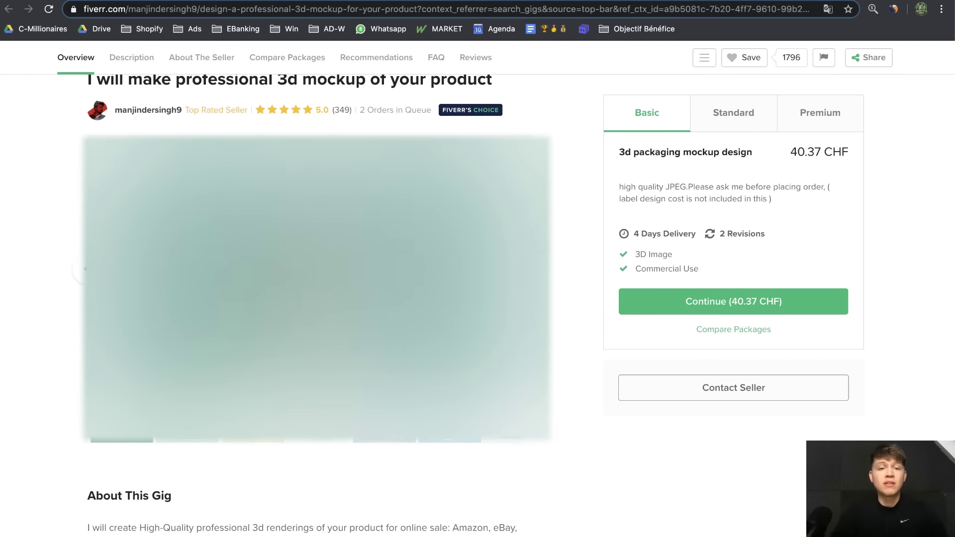
left_click(352, 438)
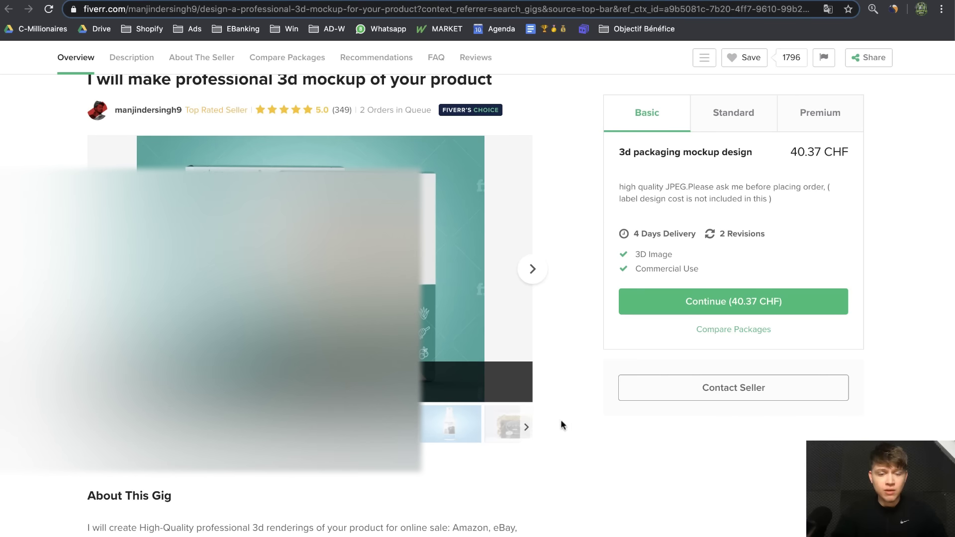
left_click(461, 432)
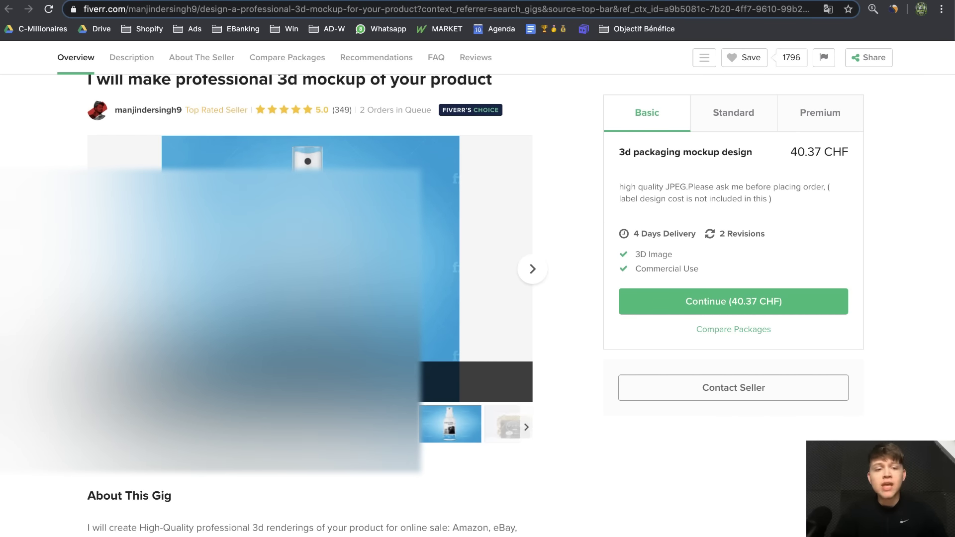
left_click(127, 438)
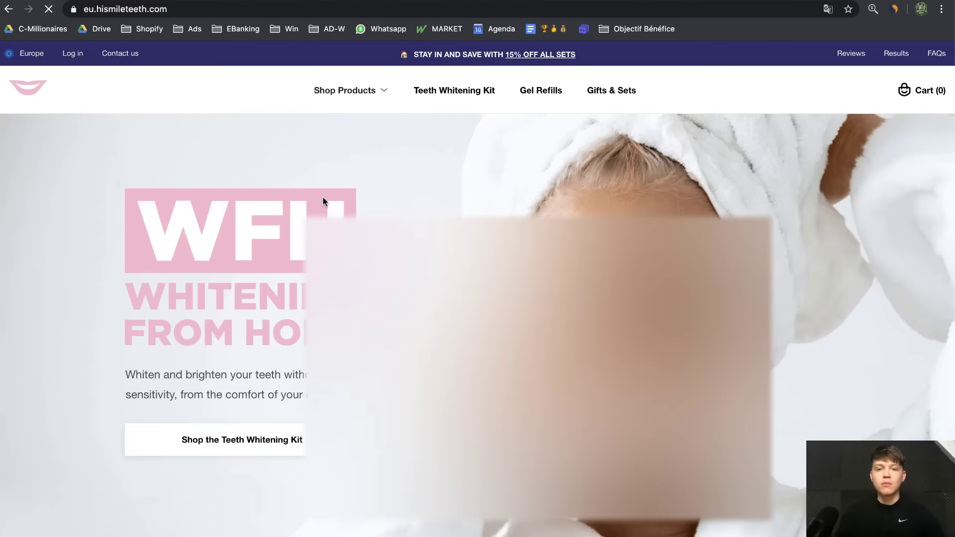
Scroll the HiSmile homepage past the bundle sets to the €59.99 Teeth Whitening Kit
scroll(322, 196, "down", 12)
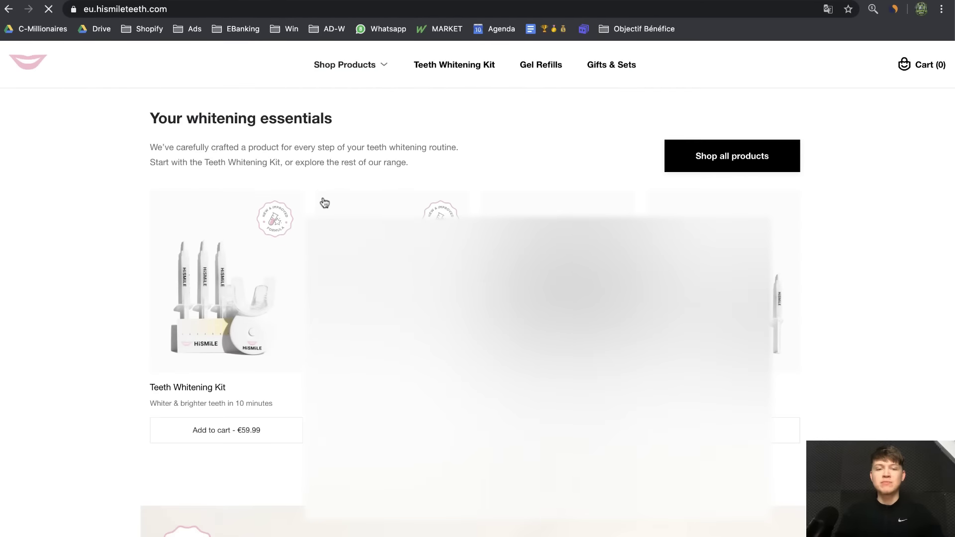
scroll(112, 260, "down", 10)
scroll(112, 260, "up", 6)
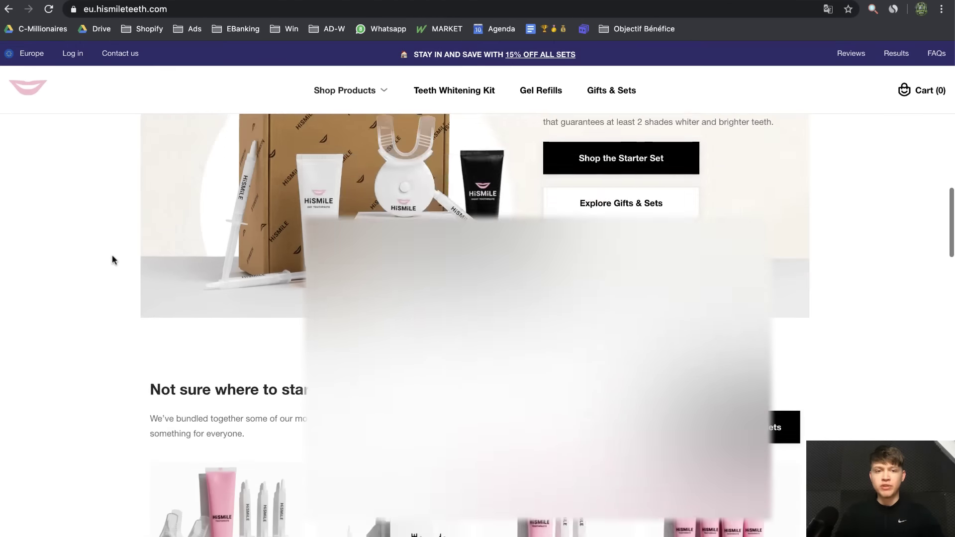
scroll(217, 302, "down", 10)
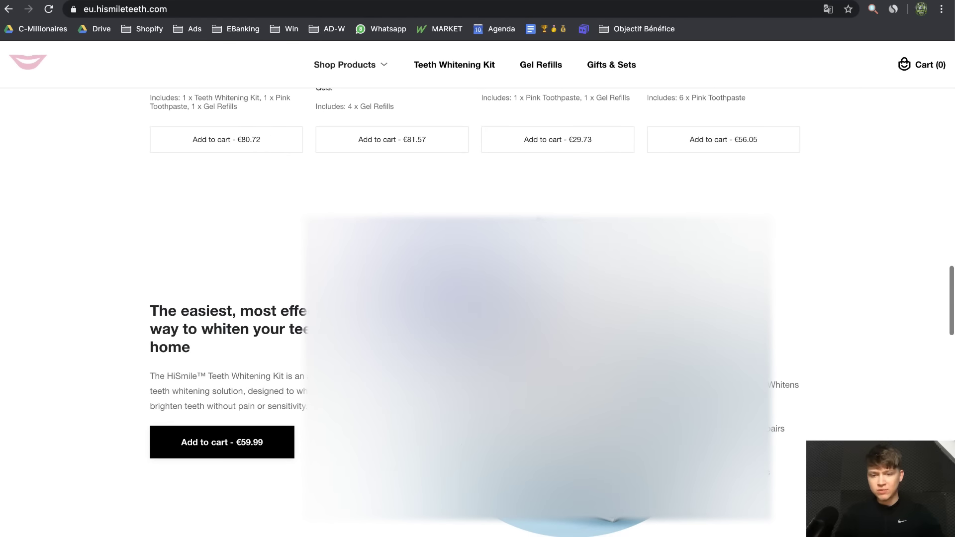
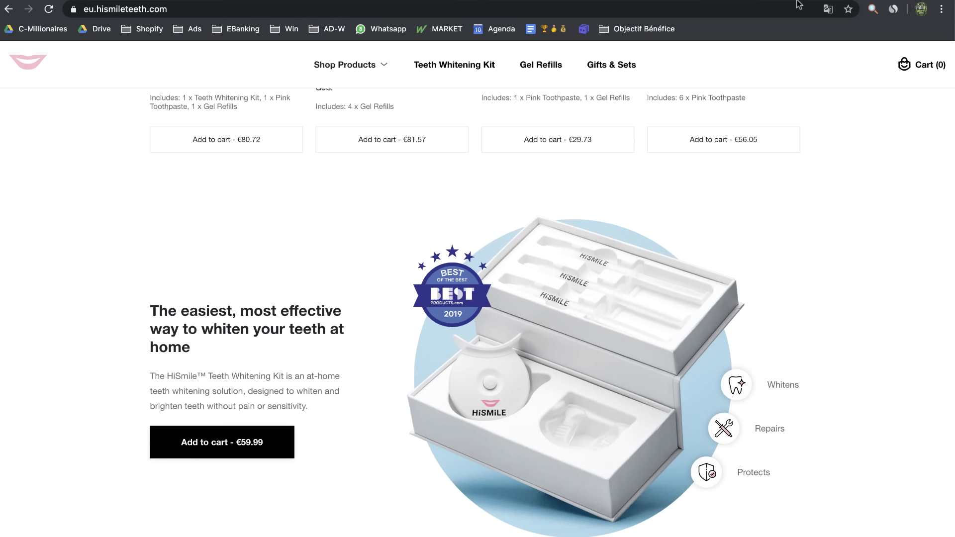
Flip between the Fiverr mockup gig tabs and return to the product mockup search results
left_click(227, 2)
left_click(179, 1)
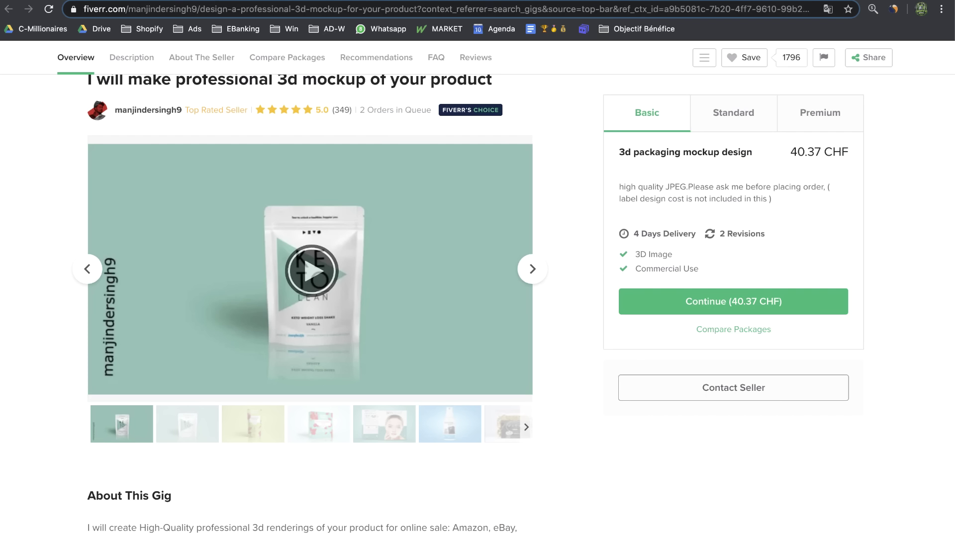
left_click(129, 1)
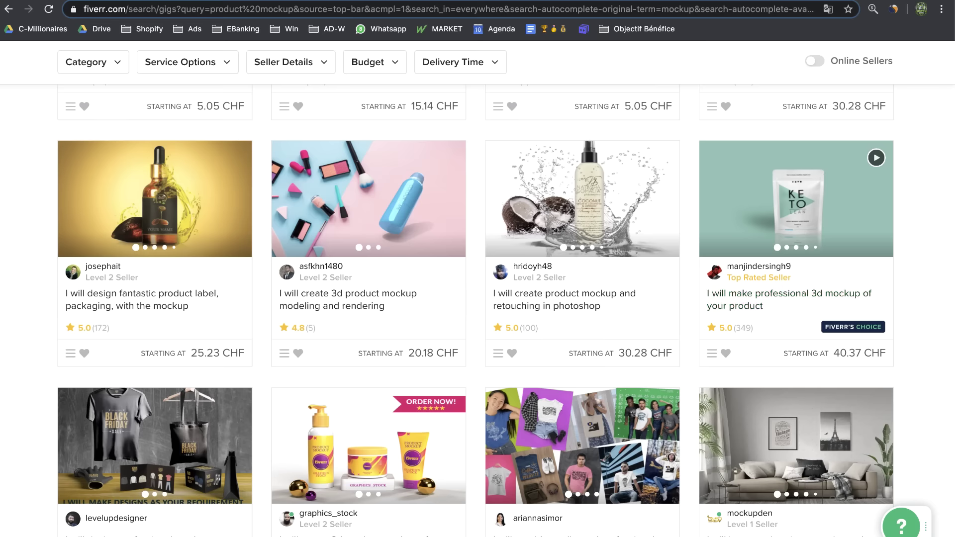
left_click(81, 1)
key("ctrl+Tab")
key("ctrl+Tab")
Narrow the browser to reveal the desktop and bring up options for the pink box mockup image
left_click_drag(954, 279, 665, 279)
left_click_drag(696, 120, 748, 85)
right_click(748, 85)
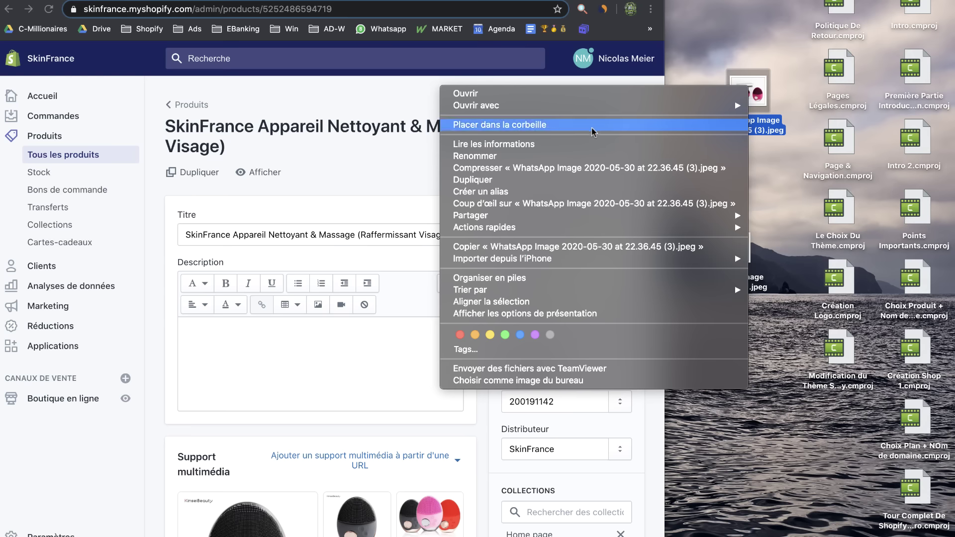
Check the box mockup's file info, confirming it is 1280×1038 pixels
left_click(587, 144)
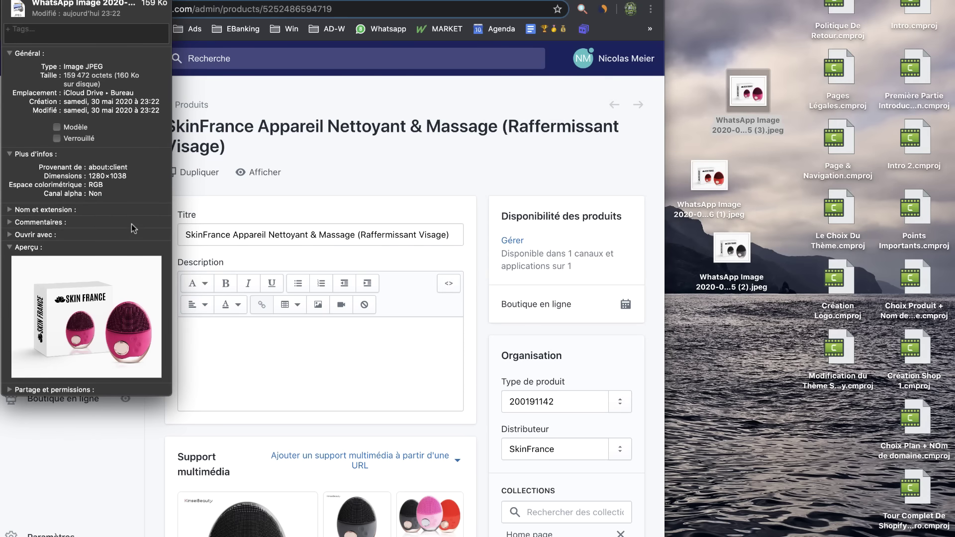
left_click_drag(88, 176, 128, 172)
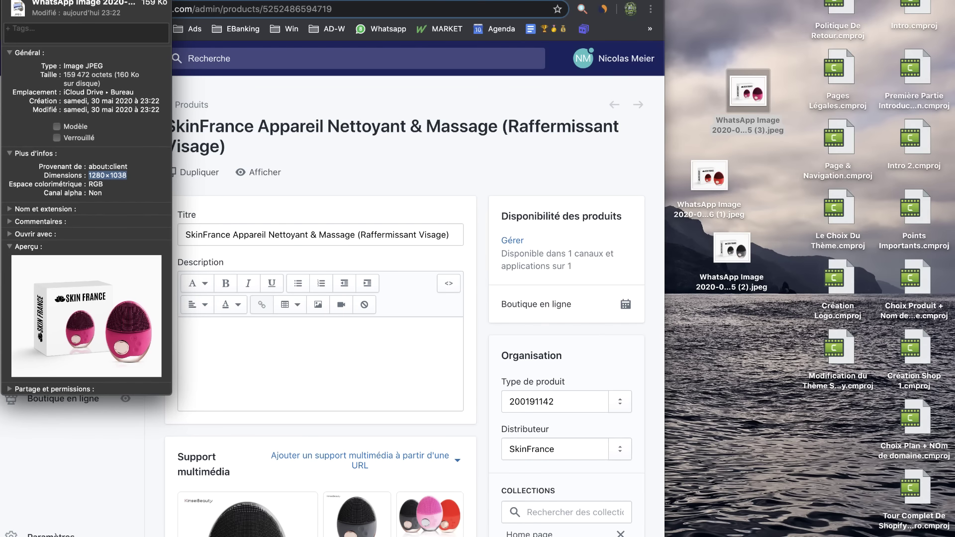
left_click_drag(115, 7, 886, 2)
Download the first Shopify product photo and confirm in Finder that it is 800×800
scroll(383, 338, "down", 5)
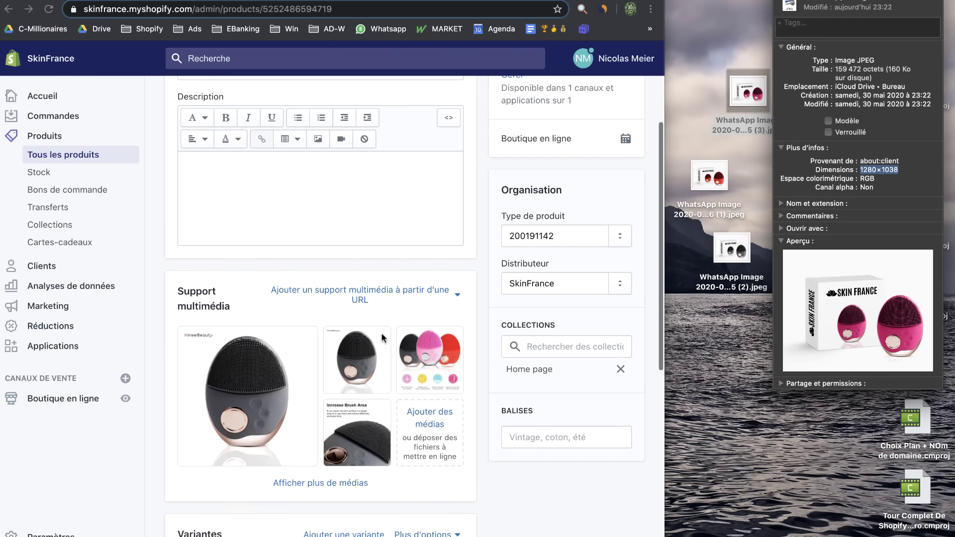
left_click(251, 402)
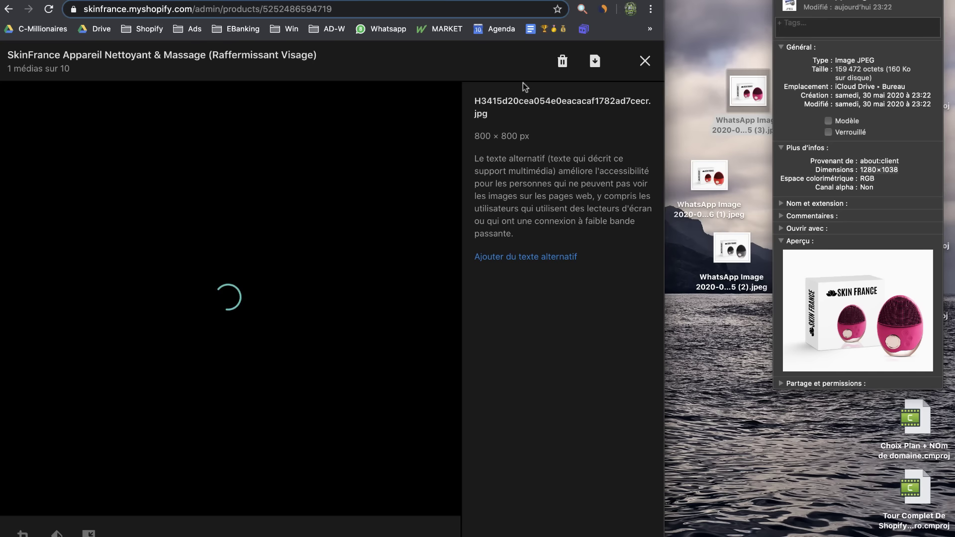
left_click(595, 60)
left_click(113, 531)
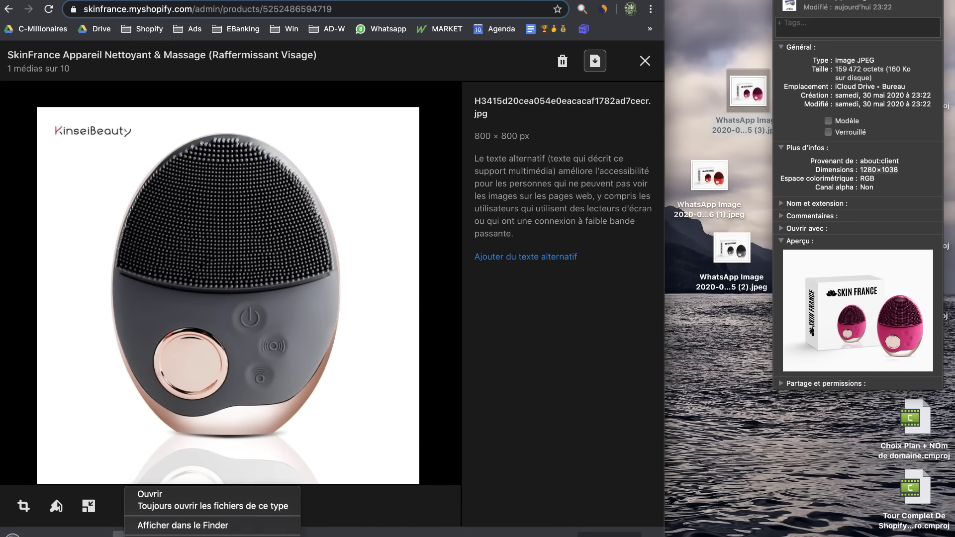
left_click(155, 524)
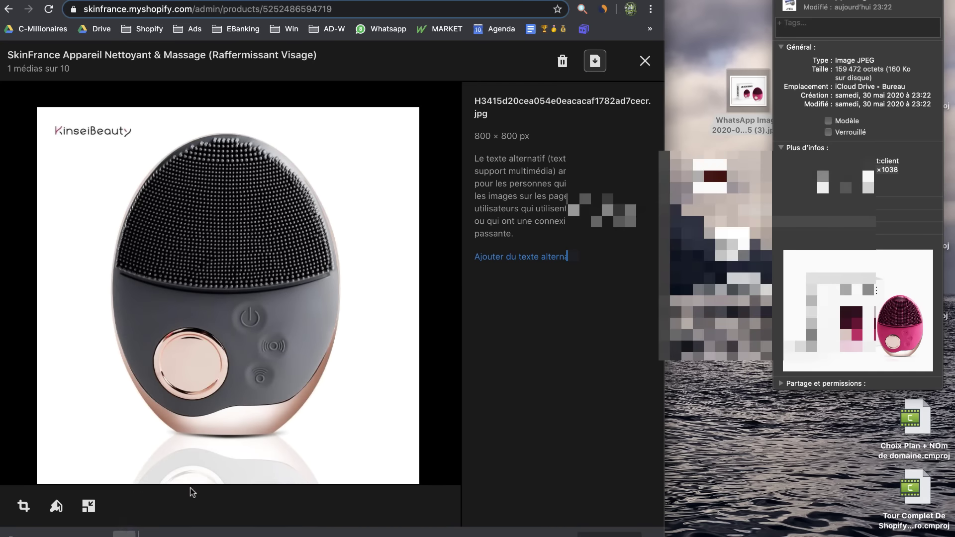
right_click(628, 112)
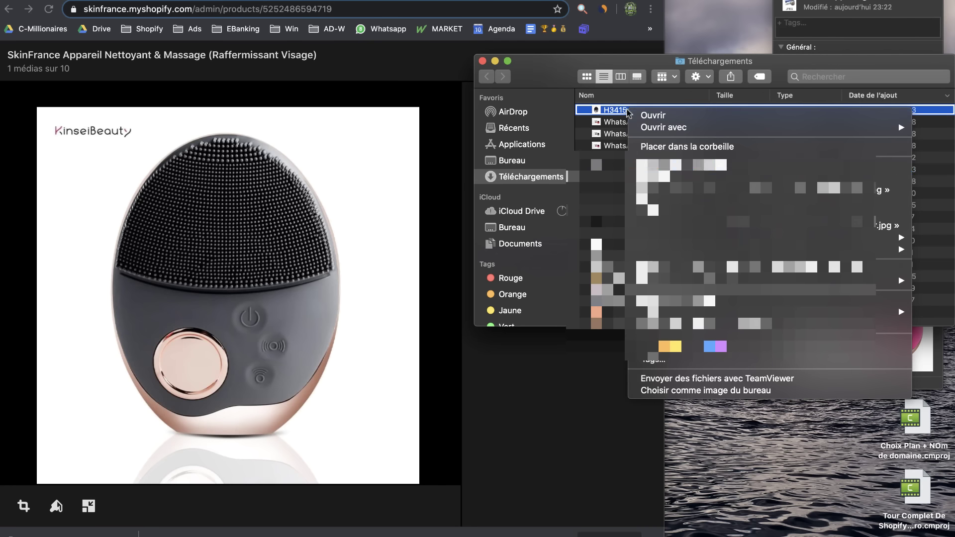
left_click(677, 165)
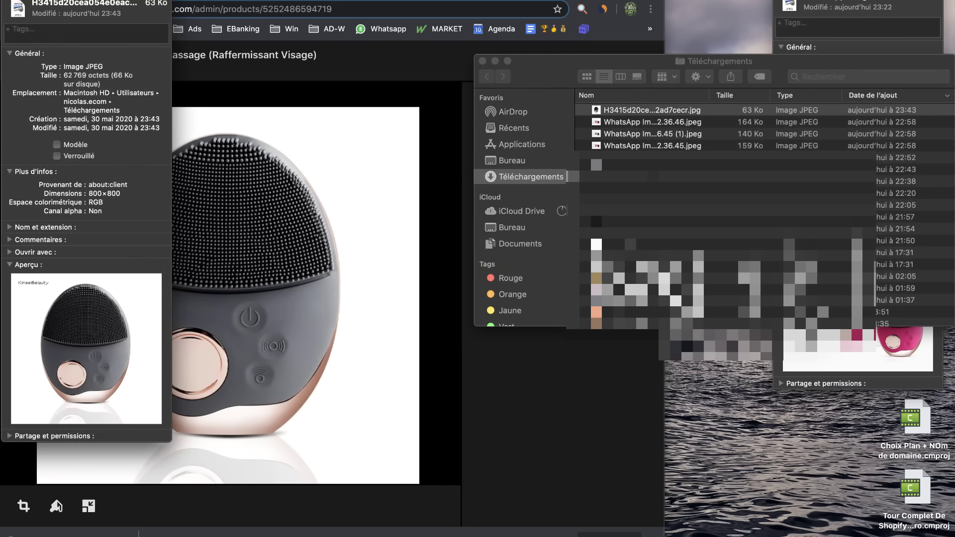
left_click(482, 61)
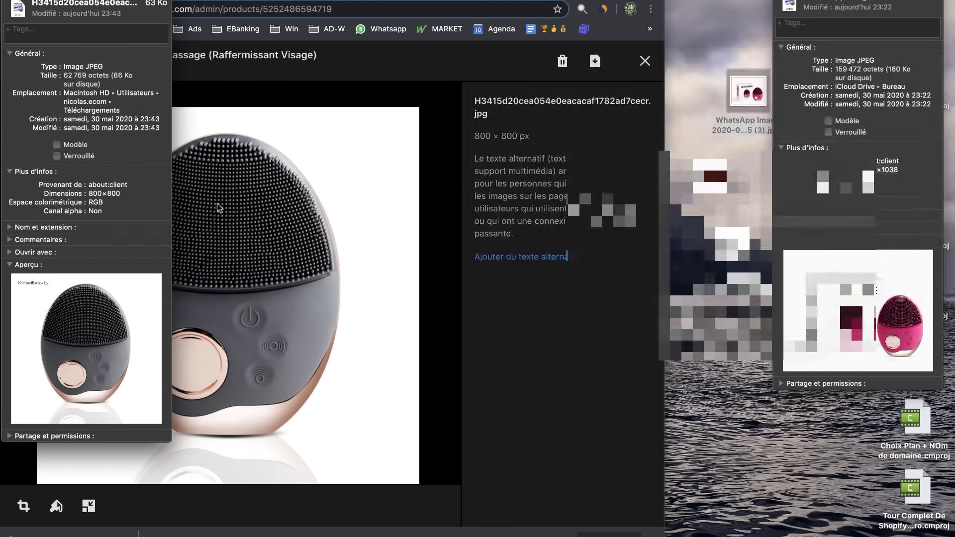
left_click_drag(89, 194, 132, 195)
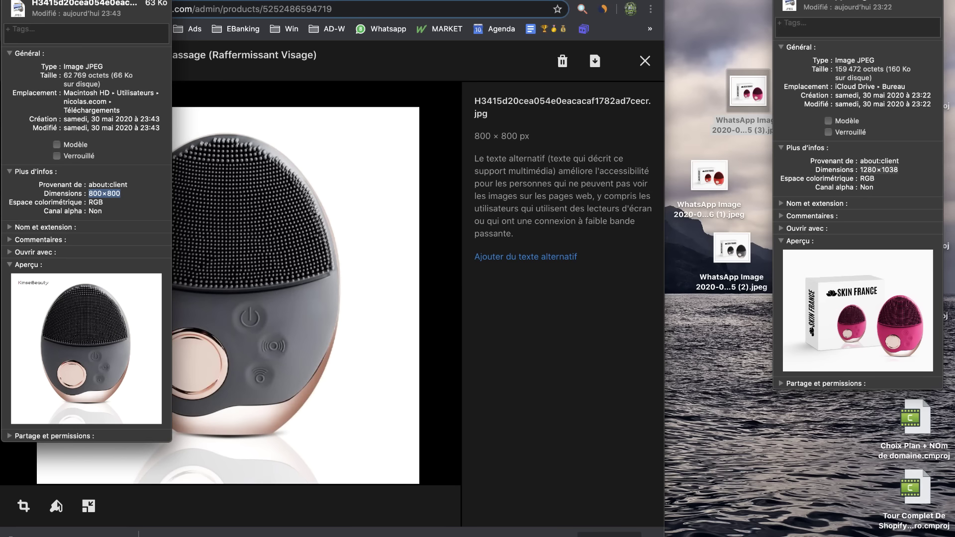
key("super+w")
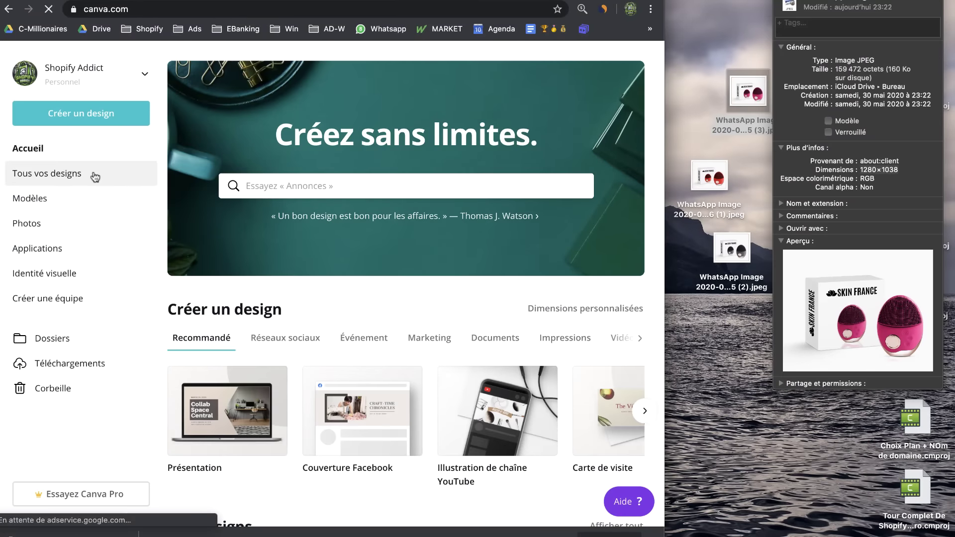
Create a custom 800 × 800 px Canva design and close the mockup's info window
left_click(107, 119)
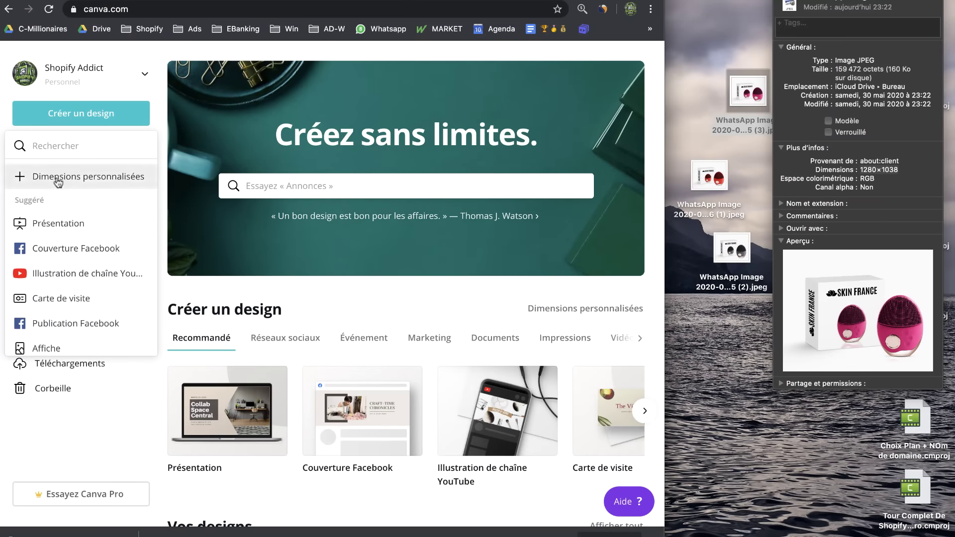
left_click(58, 181)
type("800")
key("Tab")
type("7")
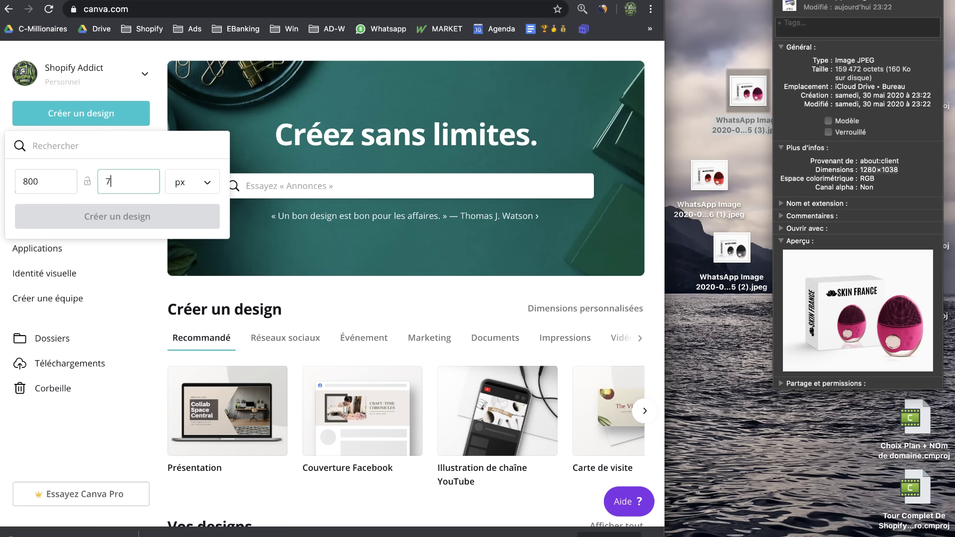
type("00")
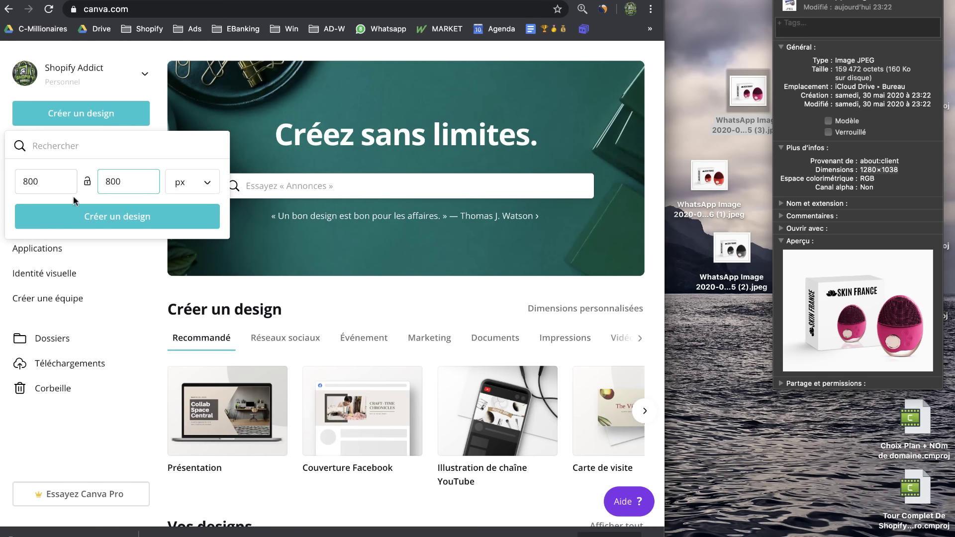
left_click(106, 218)
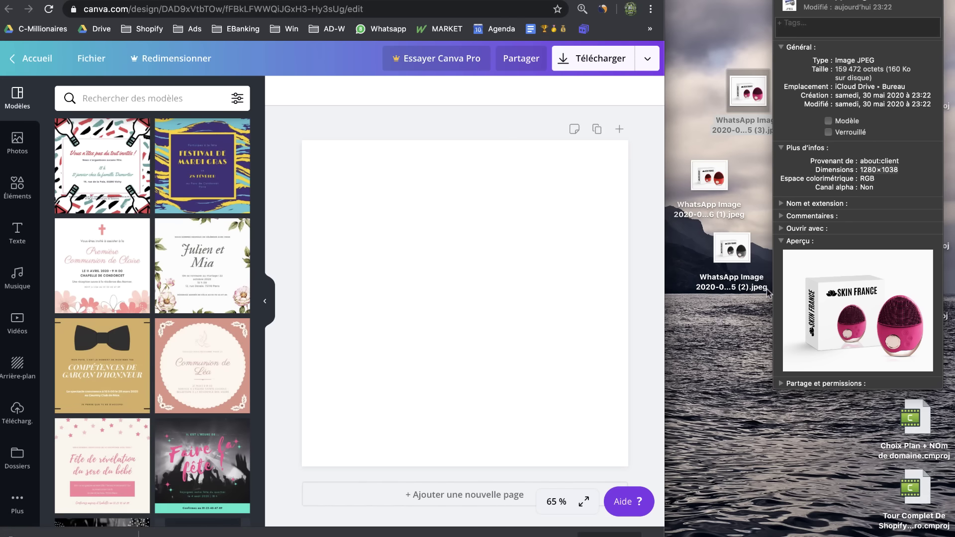
left_click(779, 0)
Drag the three WhatsApp box mockups from the desktop into the Canva design, then restore full-screen browser
left_click(729, 323)
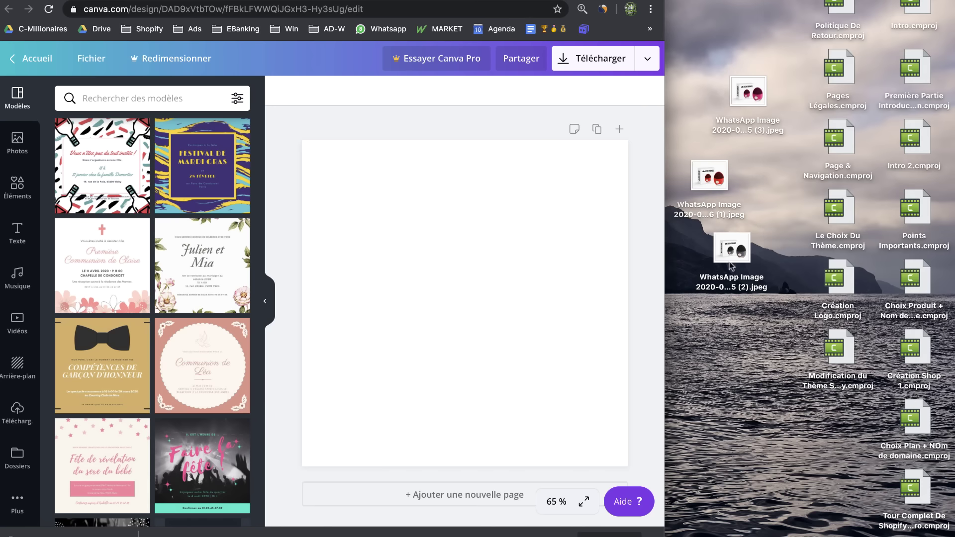
left_click_drag(722, 445, 731, 70)
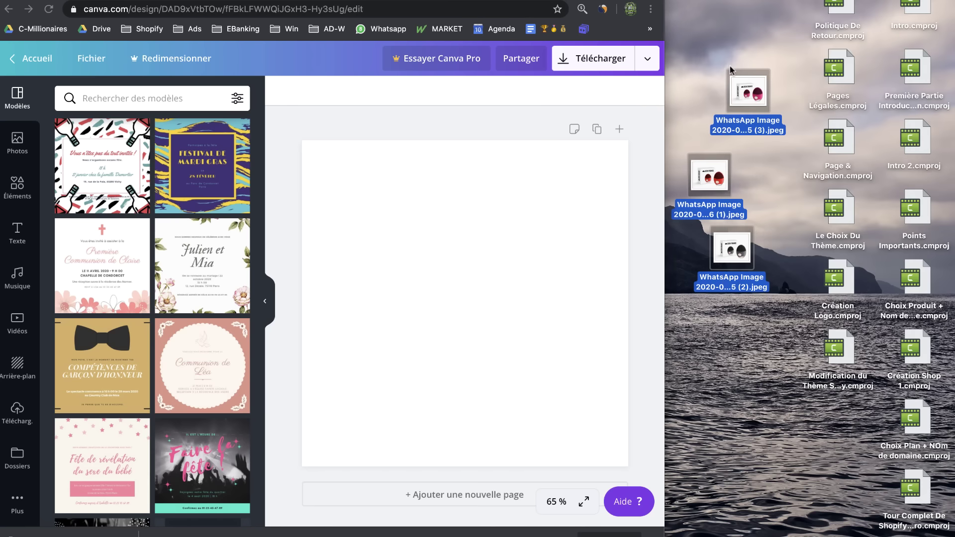
left_click_drag(728, 182, 542, 226)
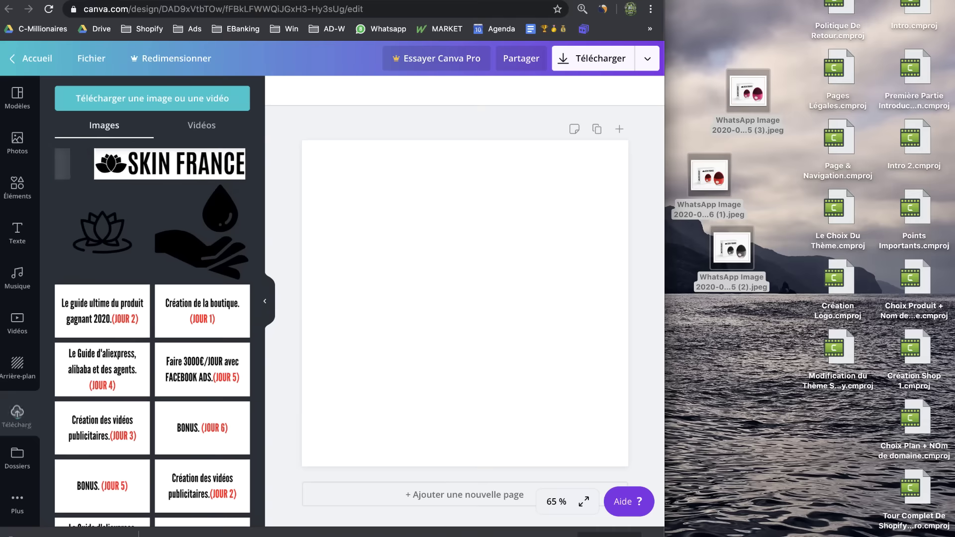
left_click_drag(665, 388, 954, 438)
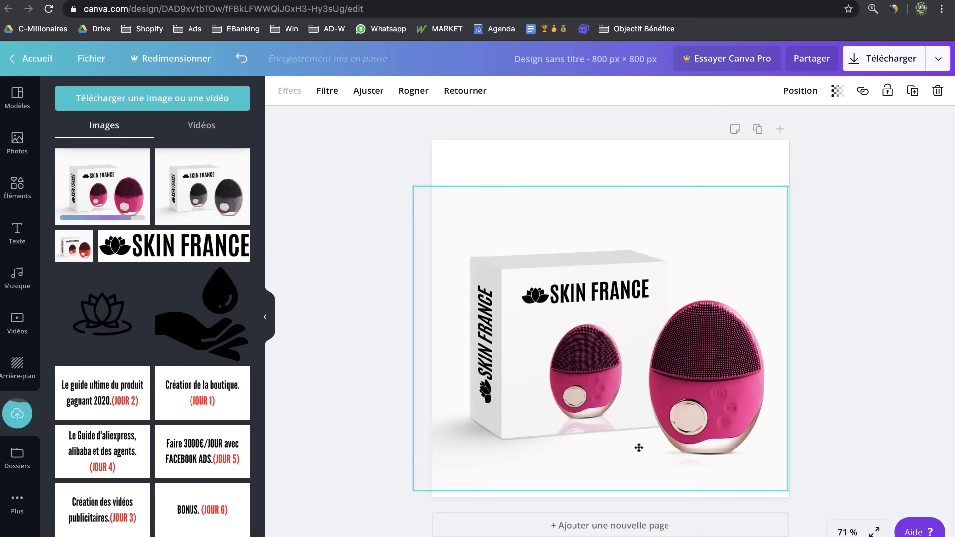
Resize and position the pink SkinFrance mockup to fill the 800 × 800 page
left_click_drag(601, 199, 602, 154)
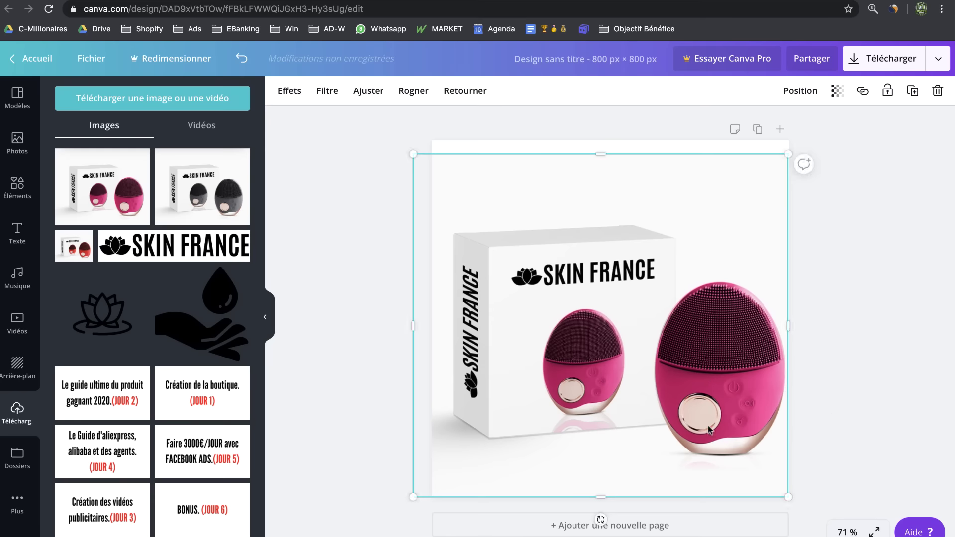
left_click_drag(710, 430, 702, 391)
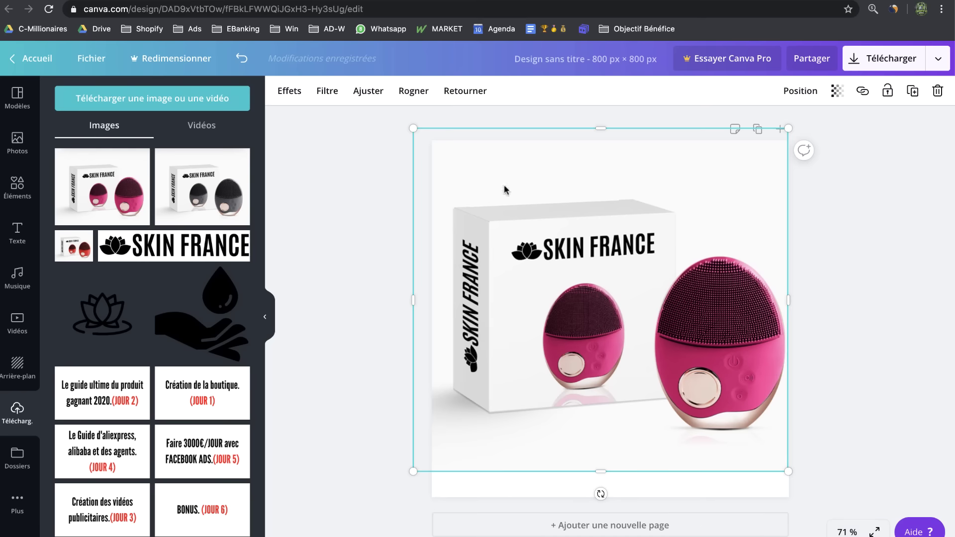
left_click(734, 1)
scroll(651, 439, "up", 2)
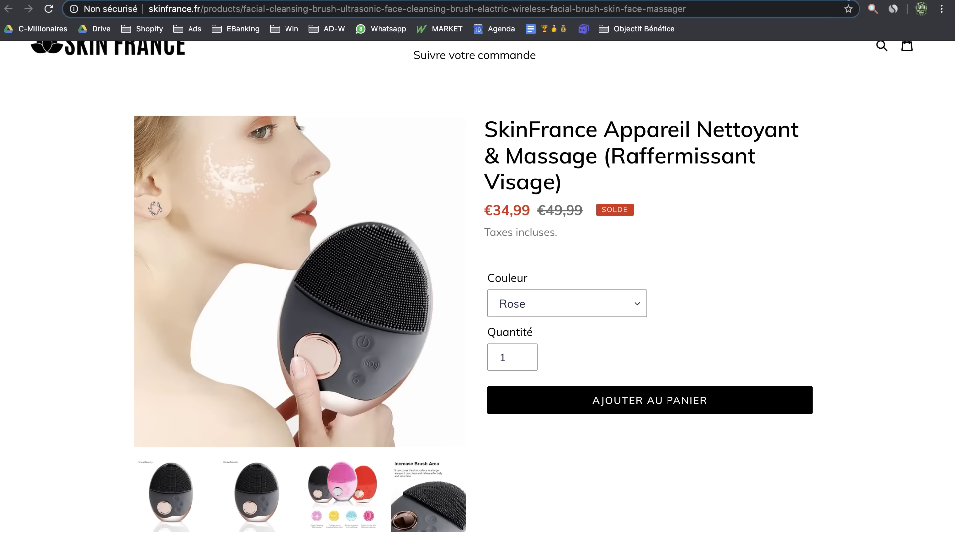
left_click(868, 1)
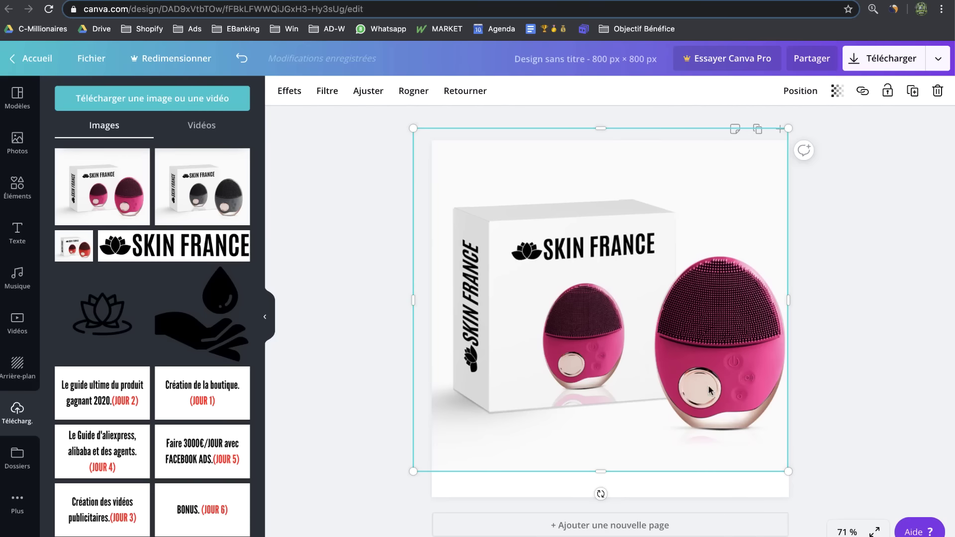
left_click_drag(647, 307, 648, 325)
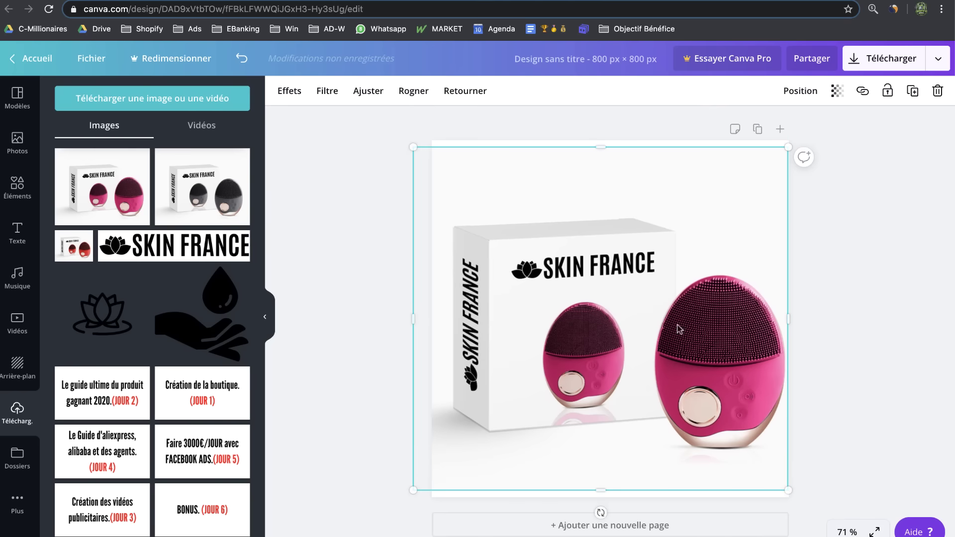
left_click_drag(414, 148, 394, 140)
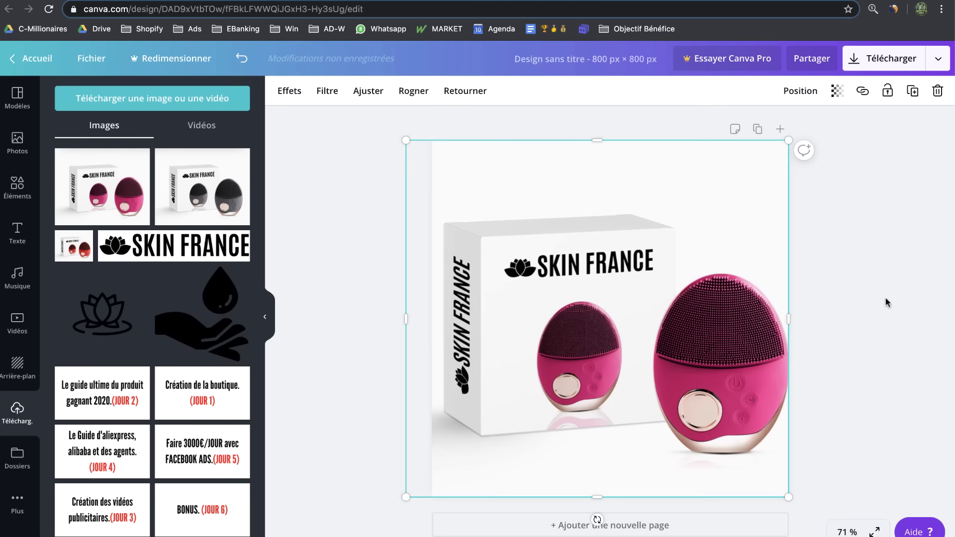
left_click(891, 366)
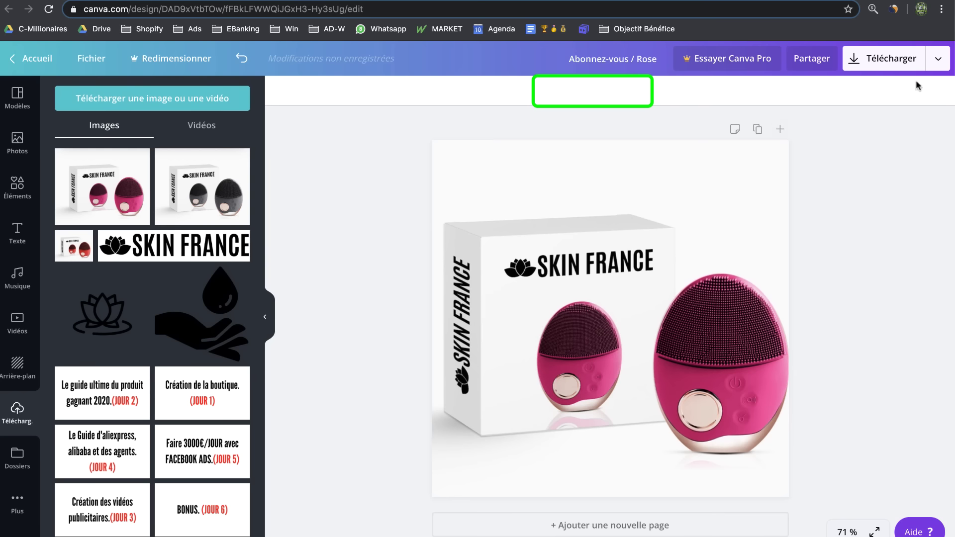
Download the finished mockup image and return to the Shopify product page
left_click(875, 58)
left_click(866, 288)
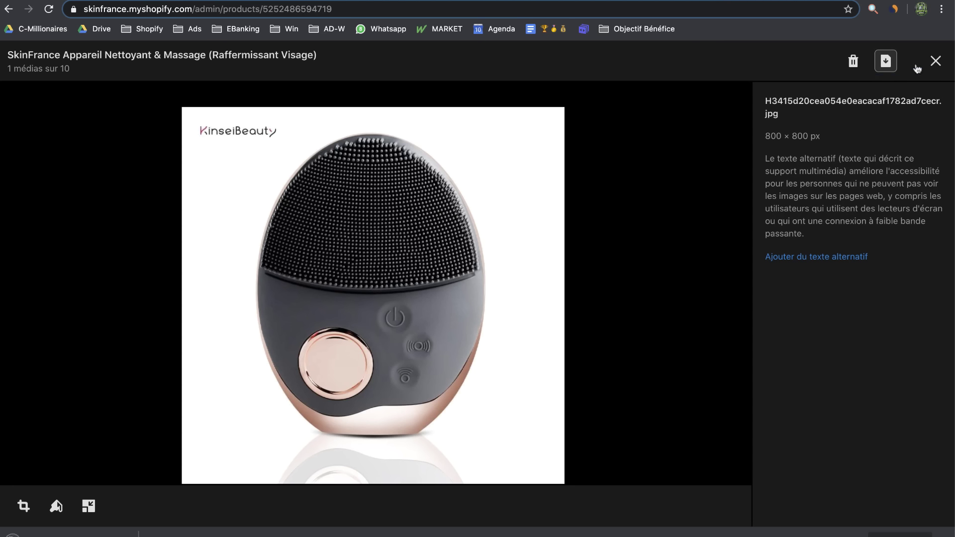
left_click(935, 61)
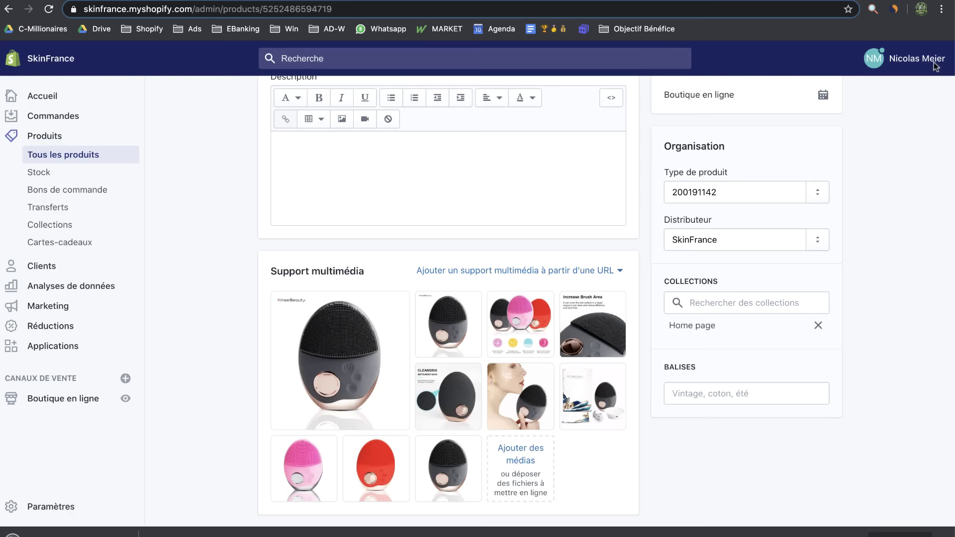
Upload the pink box mockup to the product media and set a Skin France box as a variant image
left_click_drag(70, 532, 417, 343)
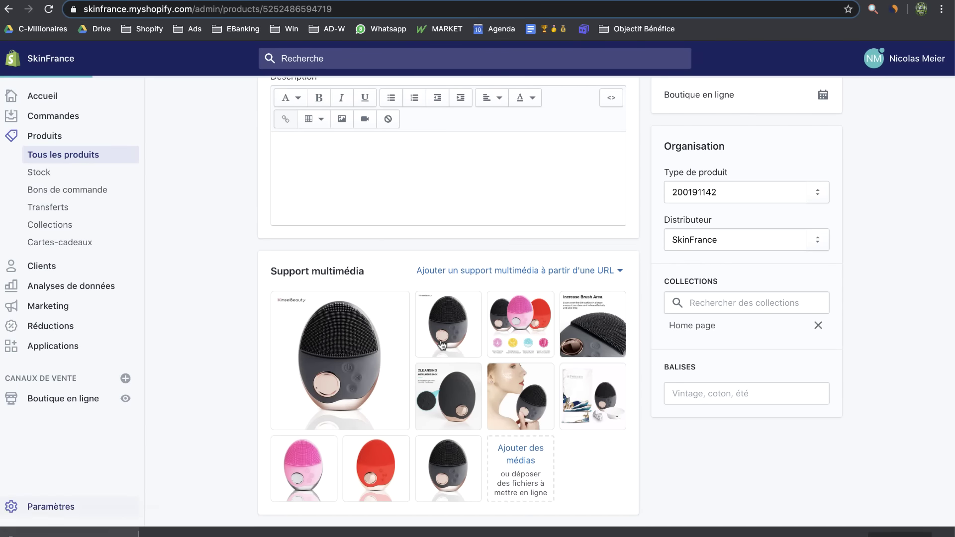
scroll(680, 438, "down", 2)
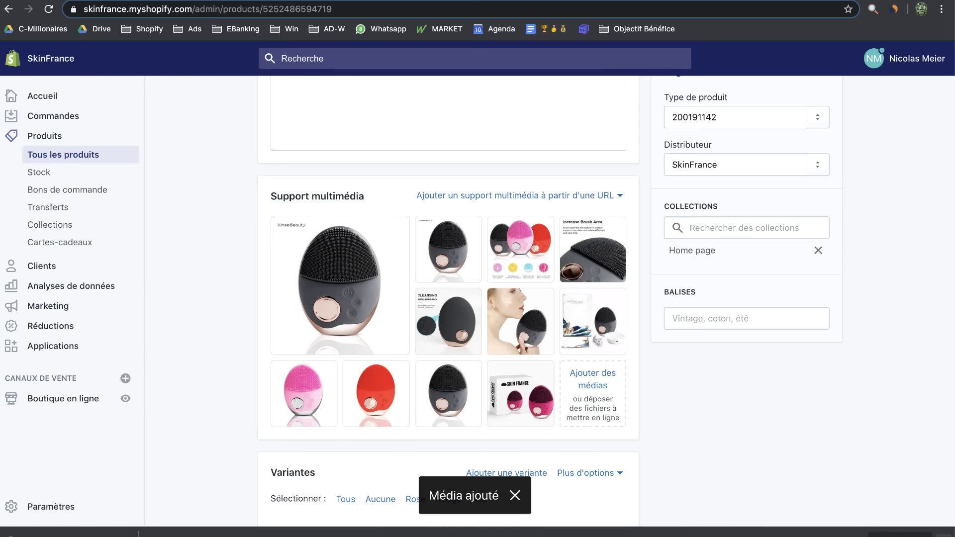
left_click(310, 389)
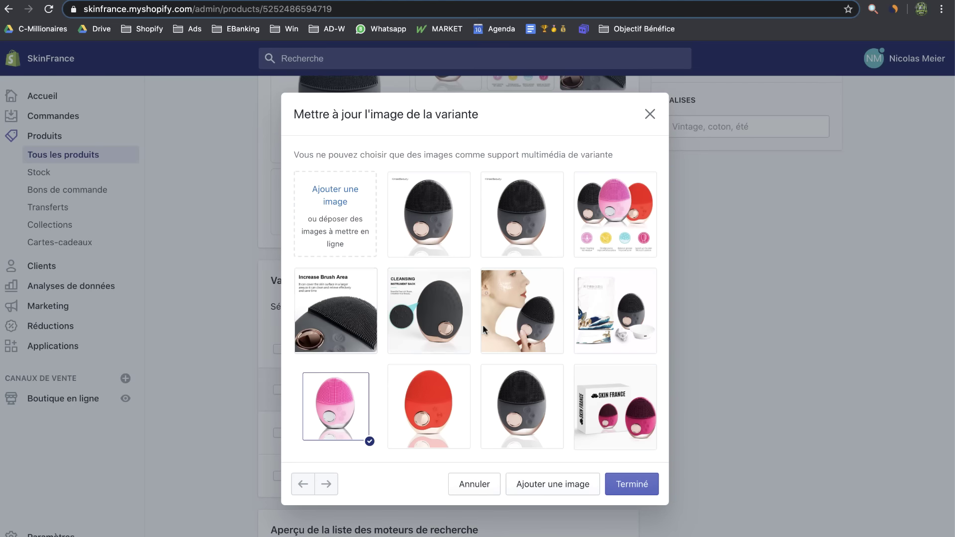
left_click(615, 407)
left_click(632, 484)
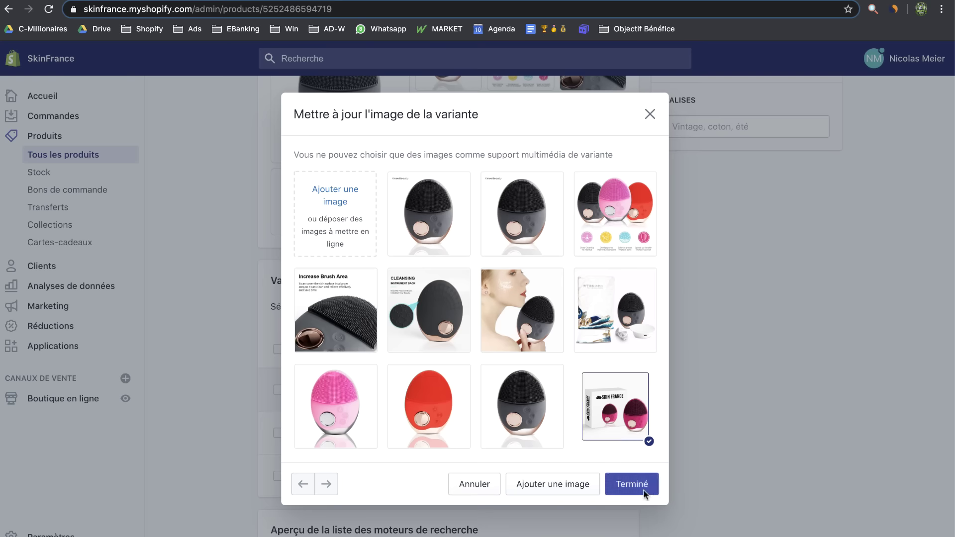
scroll(605, 298, "up", 1)
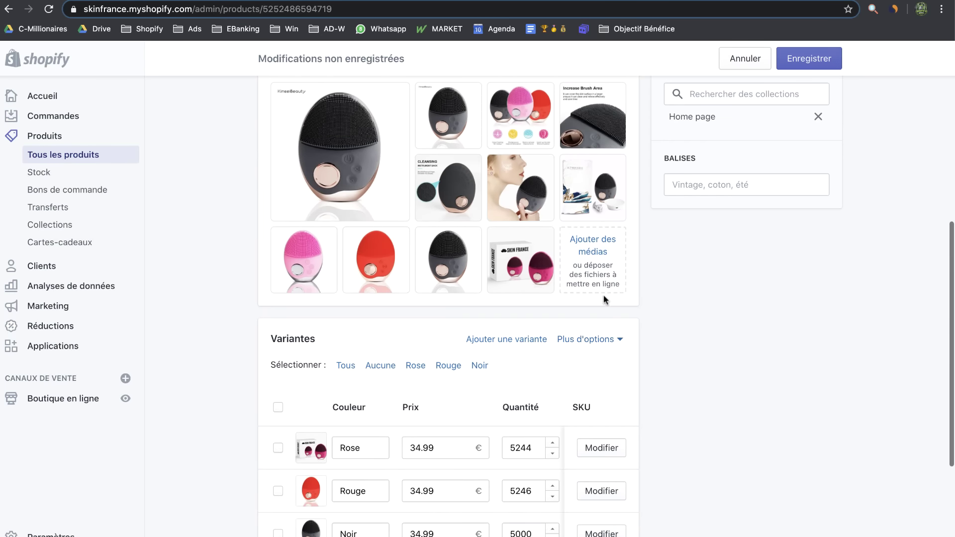
left_click(525, 269)
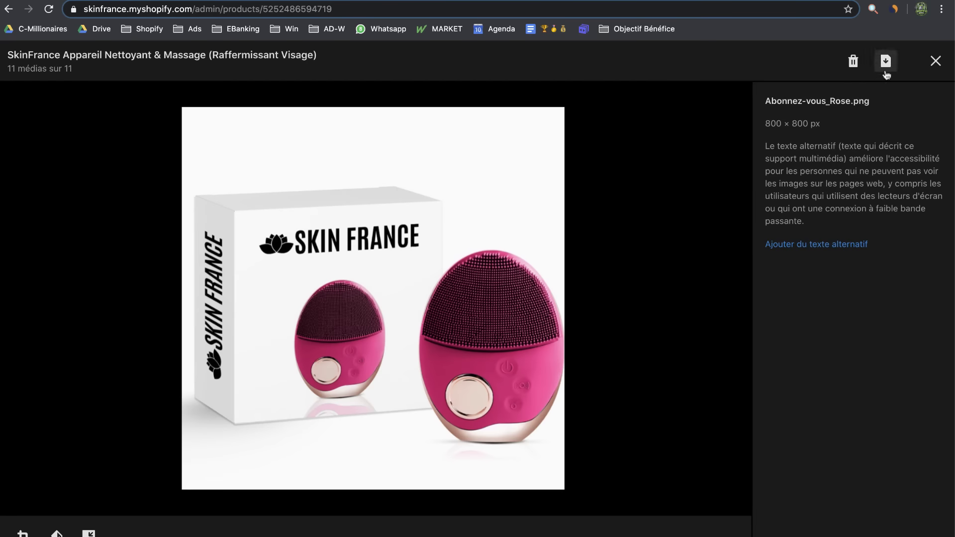
left_click(937, 62)
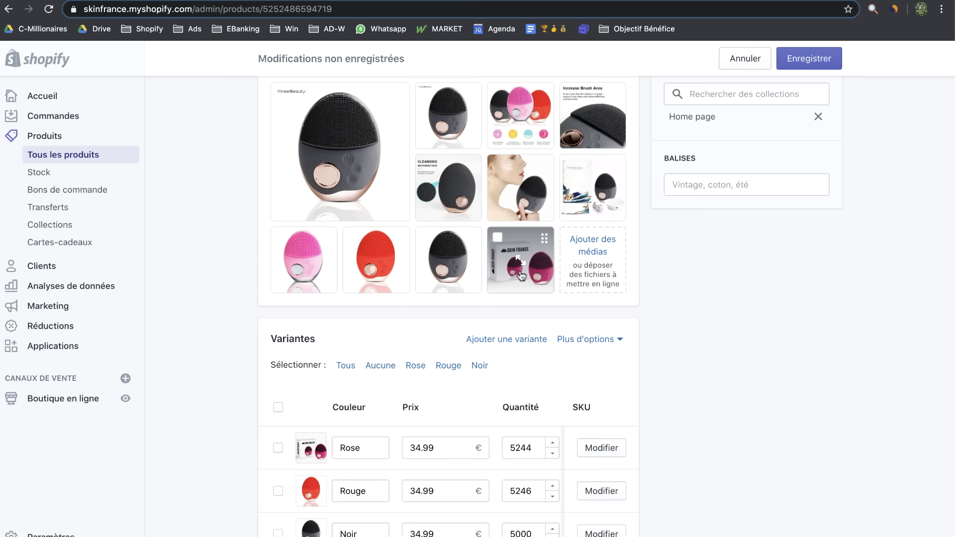
Delete the old pink device photo, make the pink box mockup Rose's image, and save
left_click(309, 263)
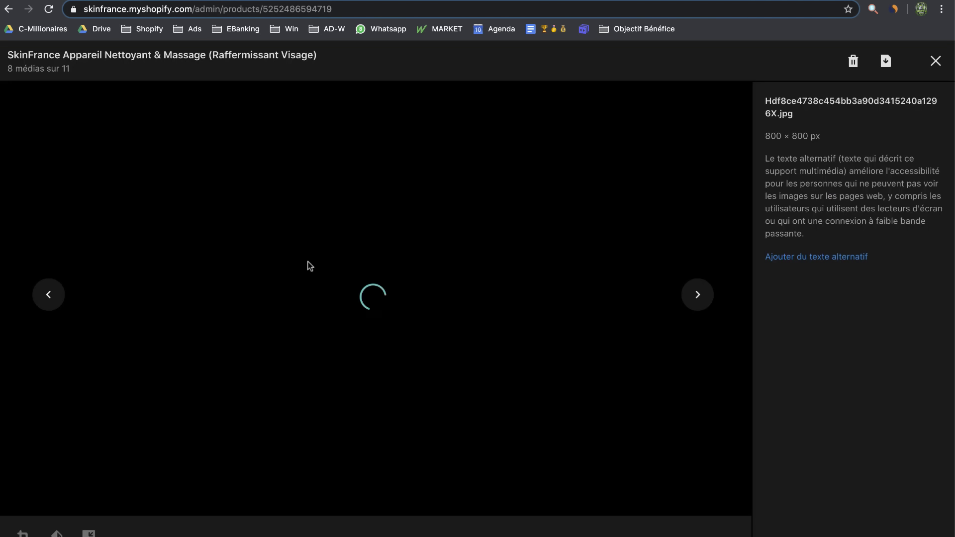
left_click(853, 61)
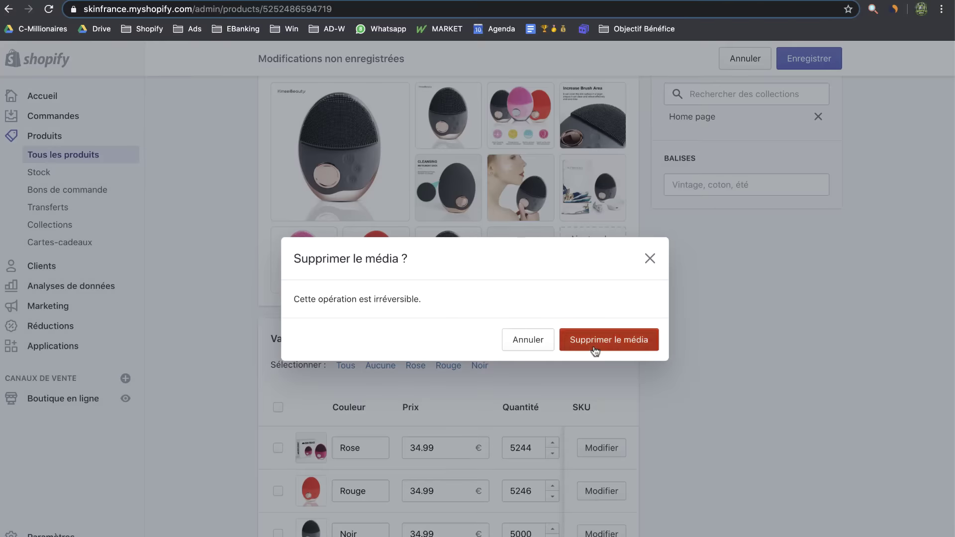
left_click(599, 344)
left_click(311, 423)
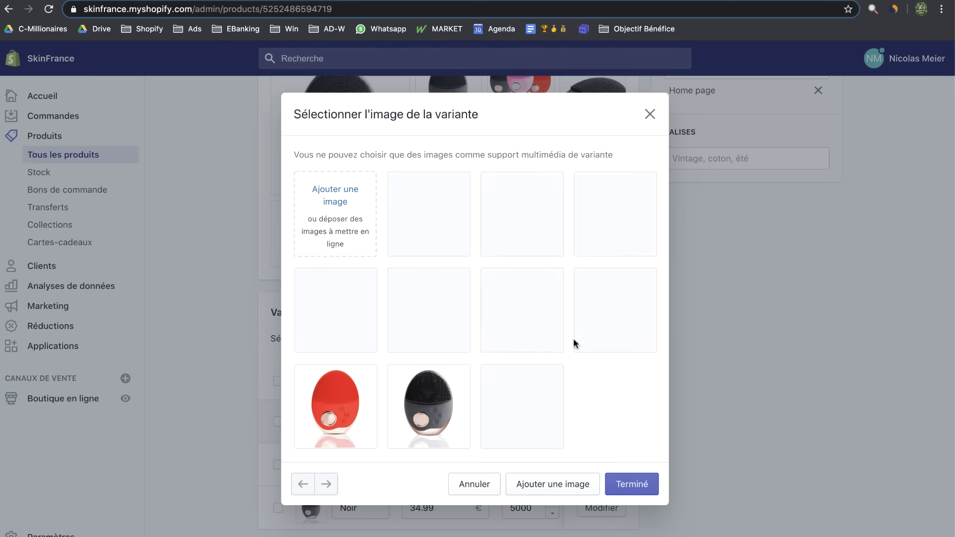
left_click(522, 407)
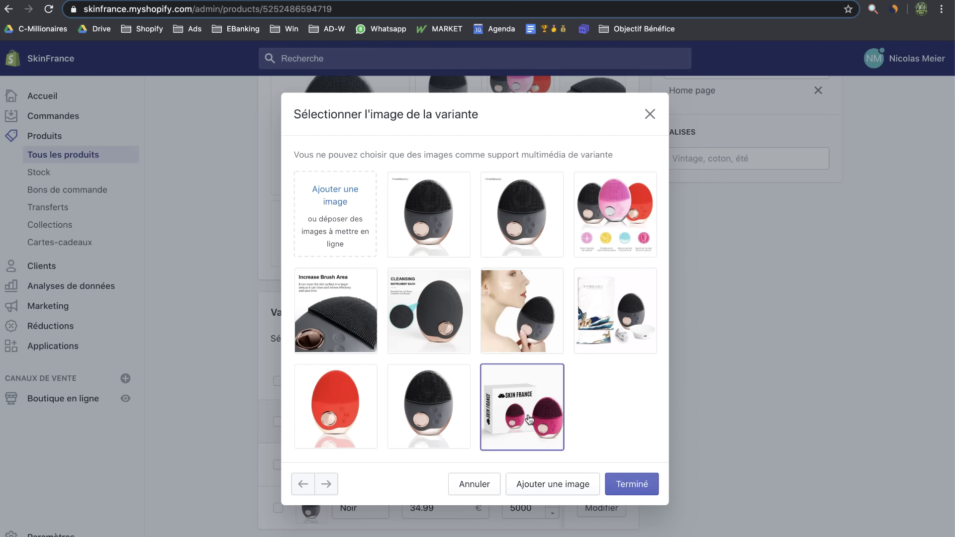
left_click(647, 490)
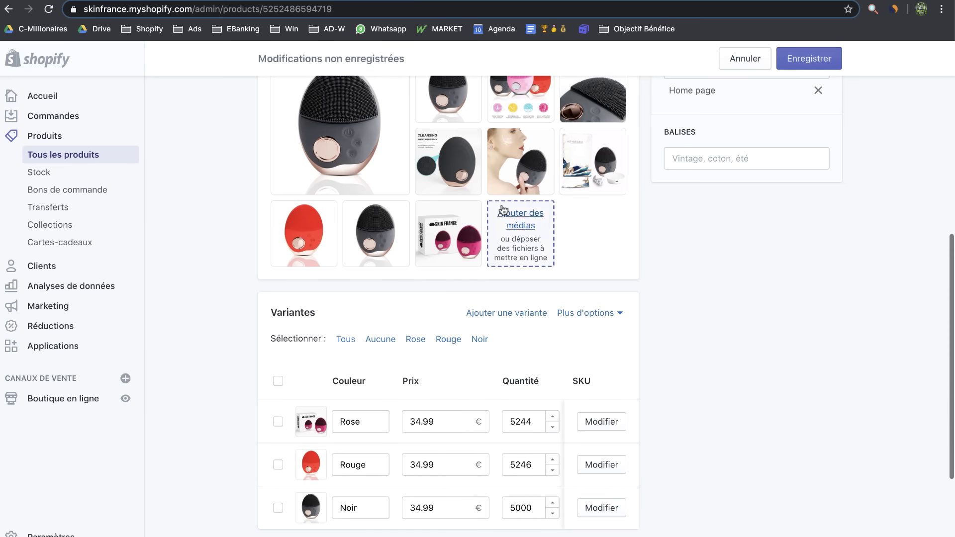
left_click(830, 64)
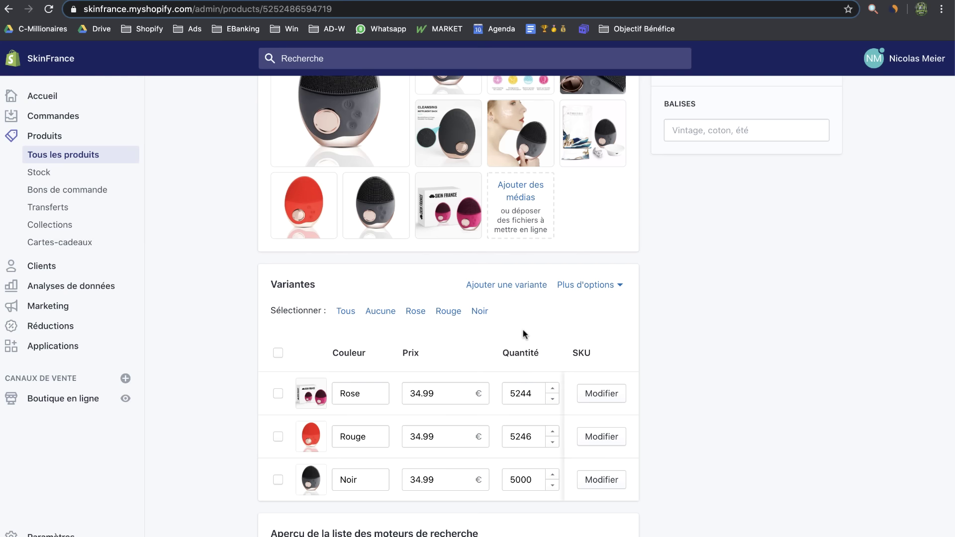
Reorder the colour variants so Noir comes before Rose and Rouge
scroll(604, 309, "up", 1)
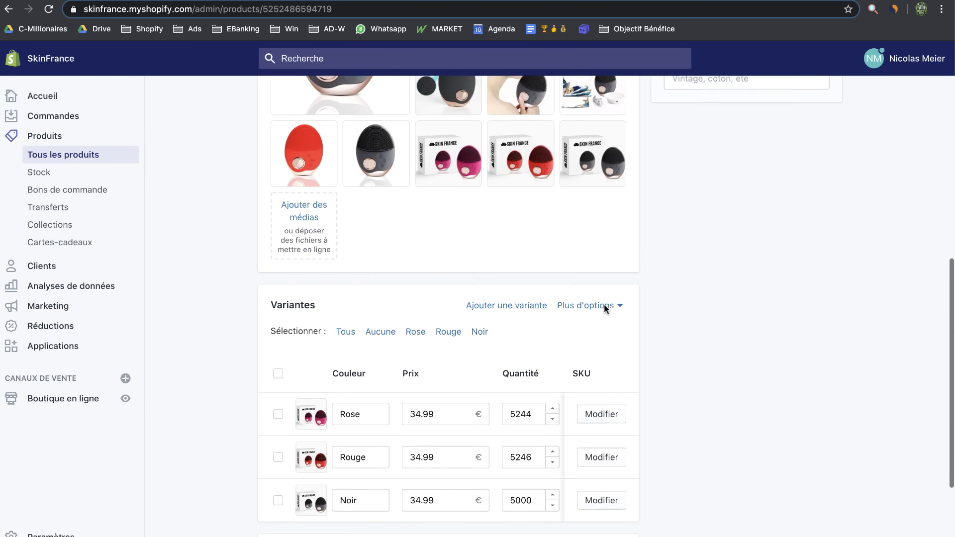
left_click(605, 304)
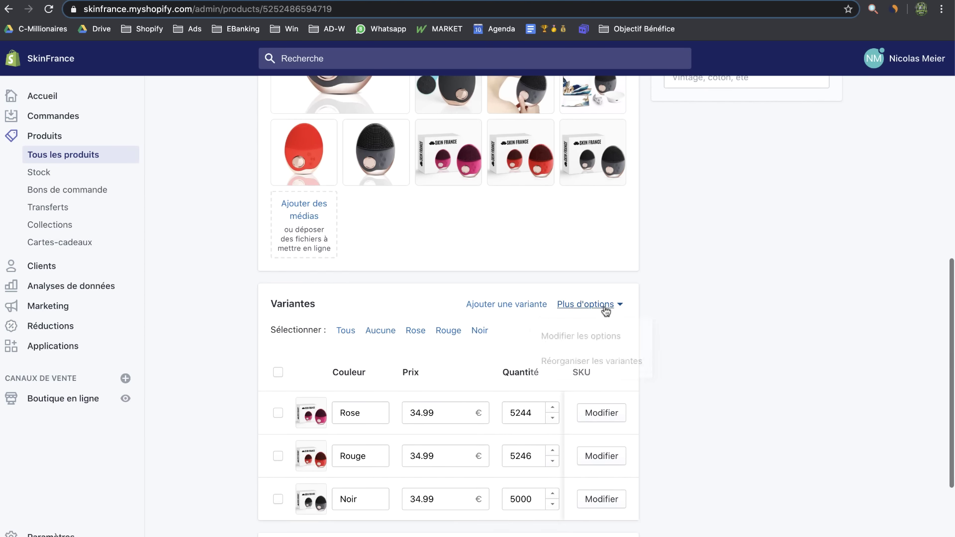
left_click(628, 360)
left_click_drag(558, 306, 456, 308)
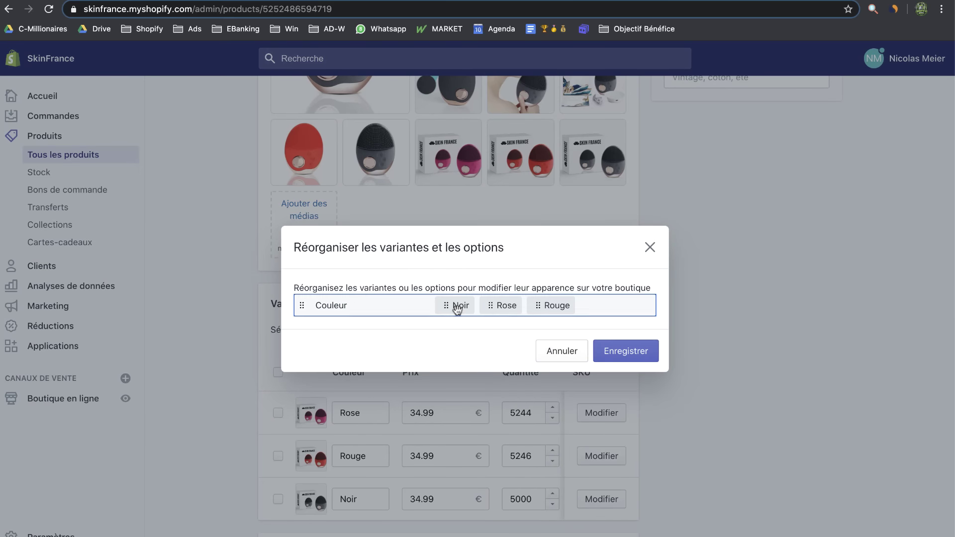
left_click(625, 352)
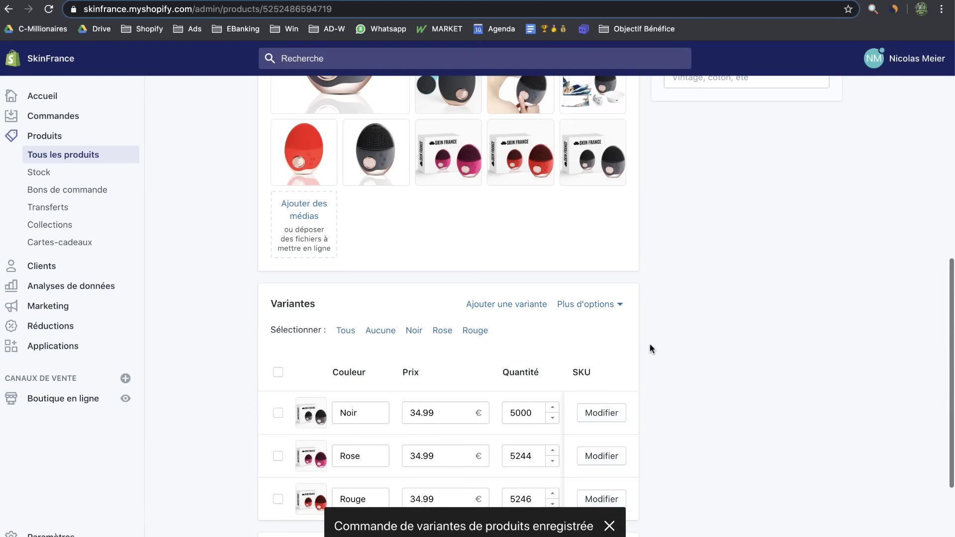
scroll(339, 185, "up", 5)
Delete the main KinseiBeauty photo from the product media
left_click(340, 184)
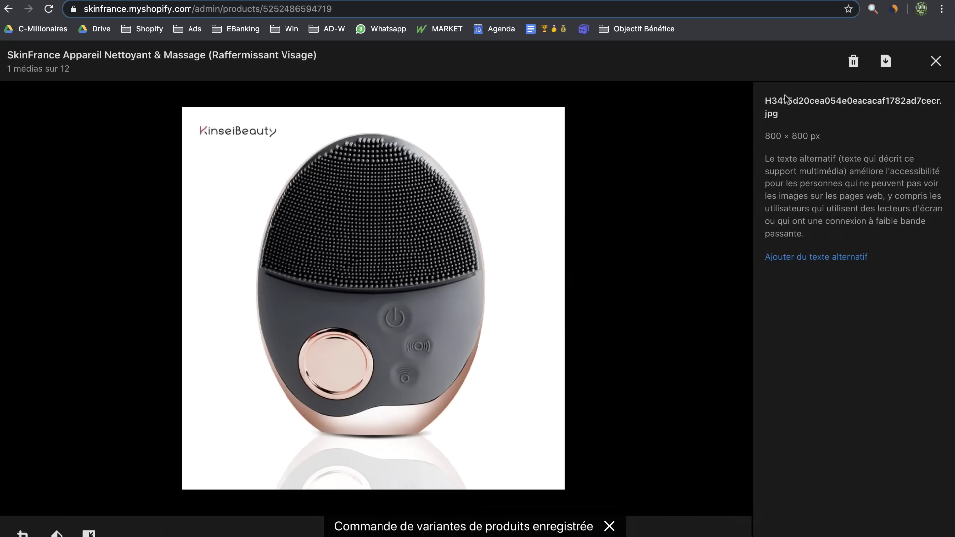
left_click(849, 61)
left_click(626, 334)
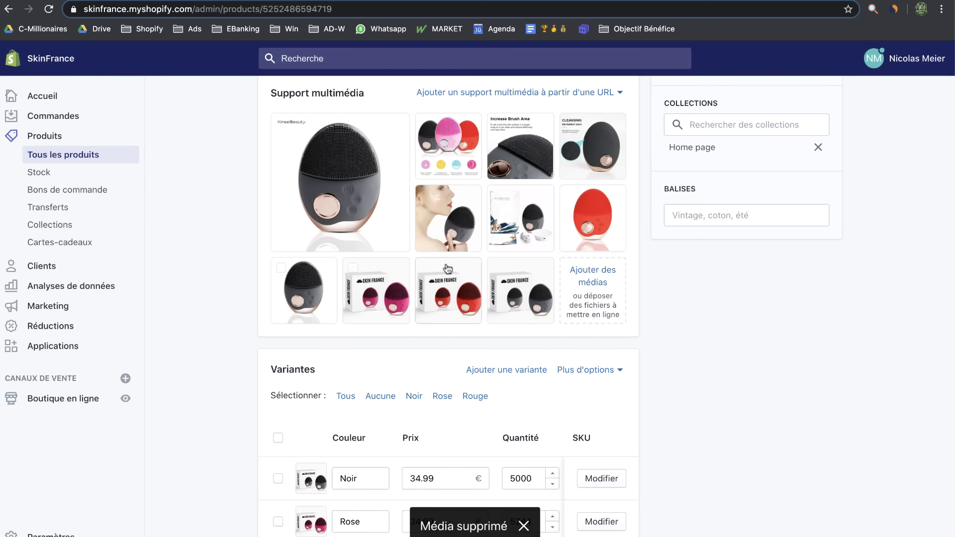
Remove the plain black and red device photos together, keeping the packaging photo for now
left_click(282, 269)
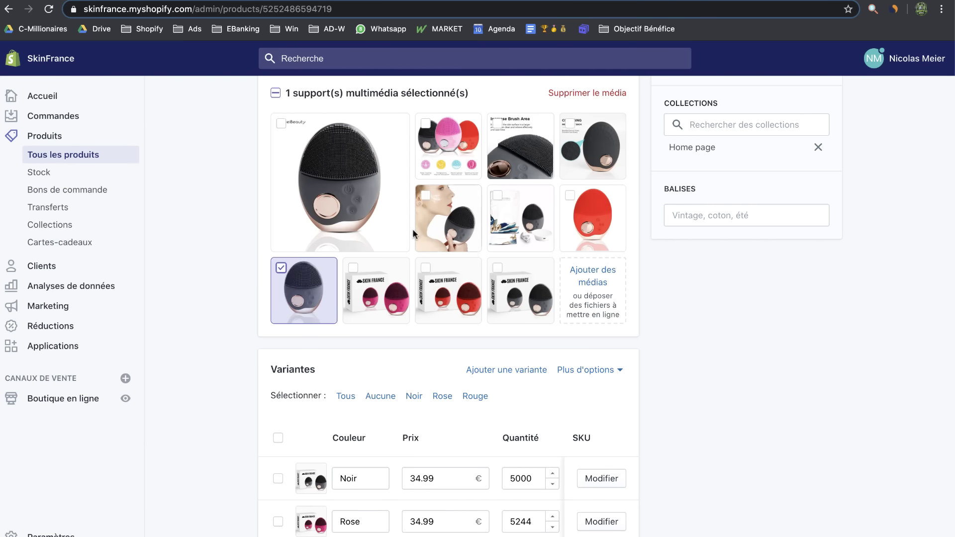
left_click(570, 195)
left_click(497, 196)
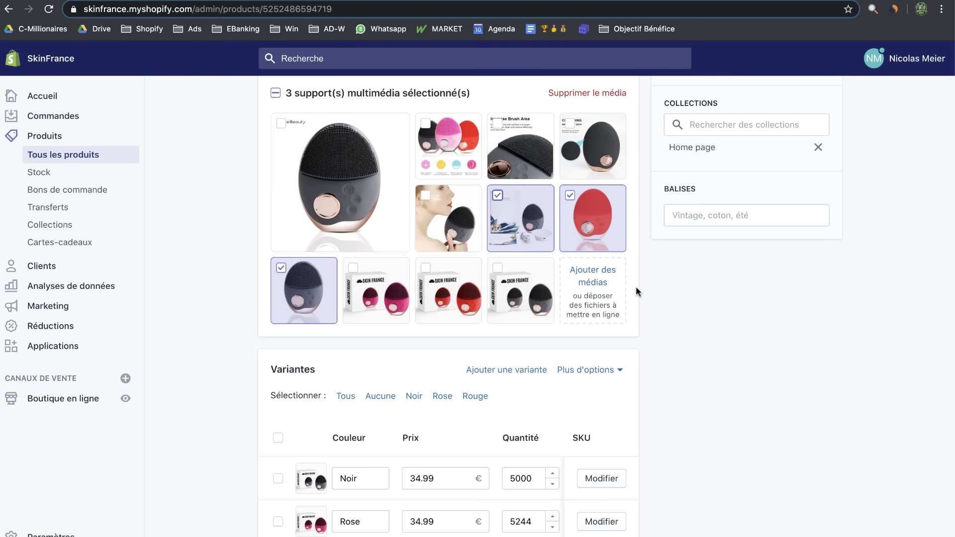
scroll(649, 300, "up", 2)
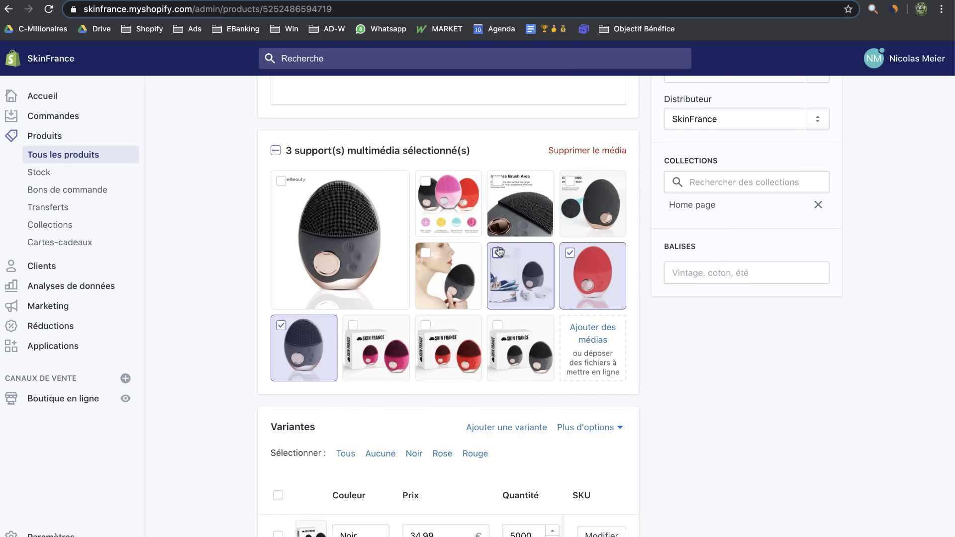
left_click(498, 253)
scroll(542, 302, "up", 5)
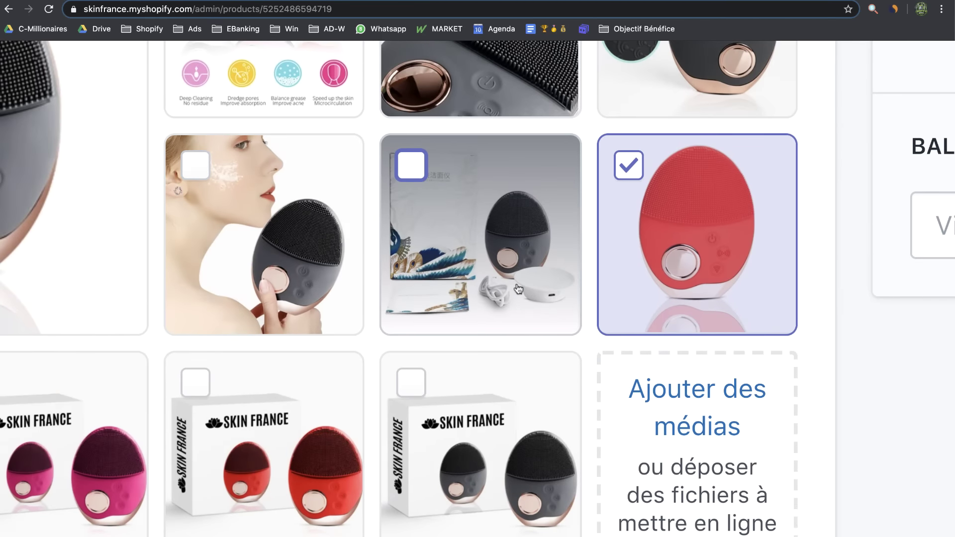
scroll(518, 289, "down", 5)
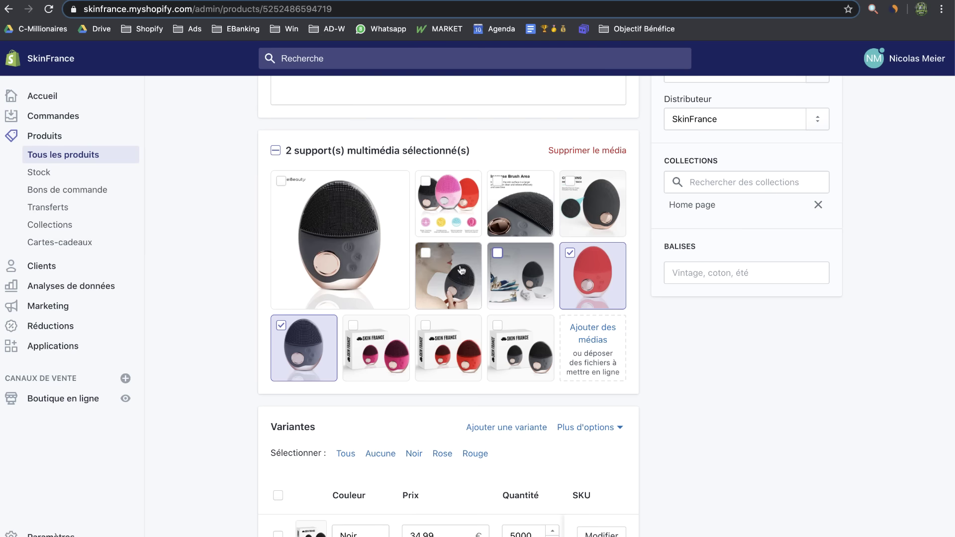
left_click(597, 151)
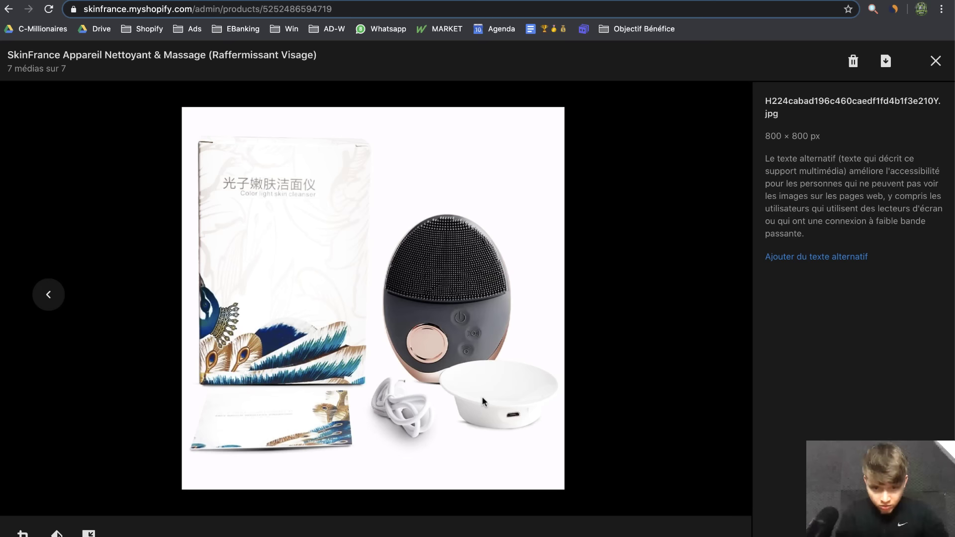
scroll(482, 397, "up", 5)
scroll(482, 397, "down", 5)
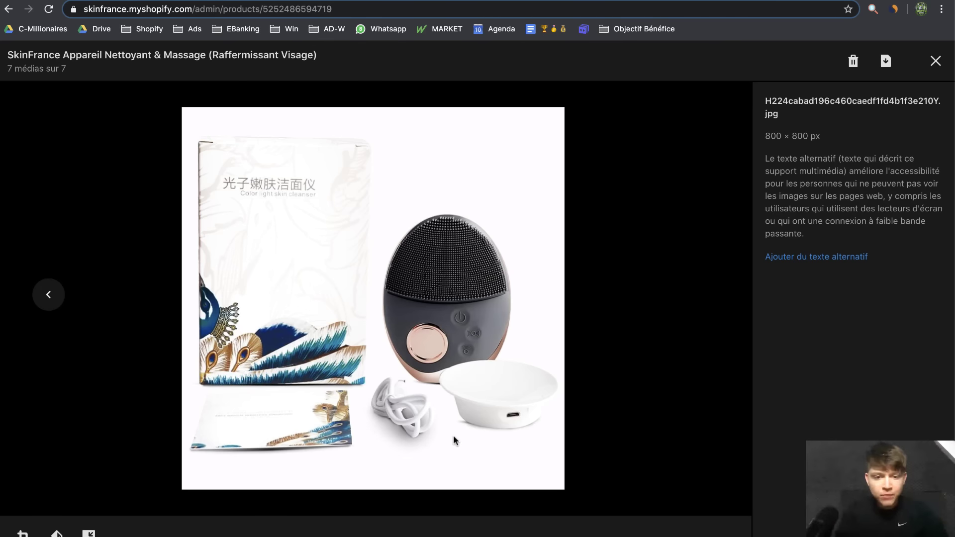
Screenshot the Chinese packaging box, then delete that packaging photo
key("super+shift+4")
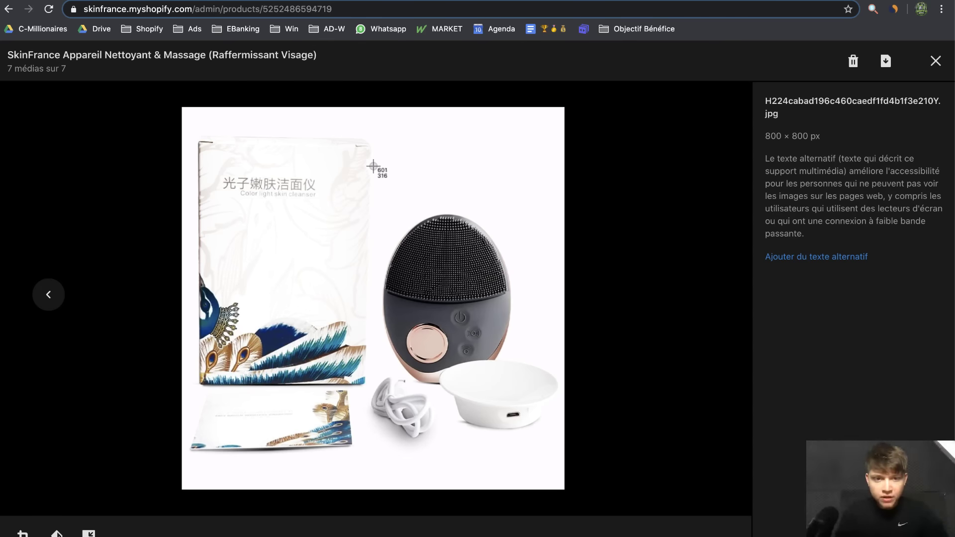
left_click_drag(371, 118, 562, 484)
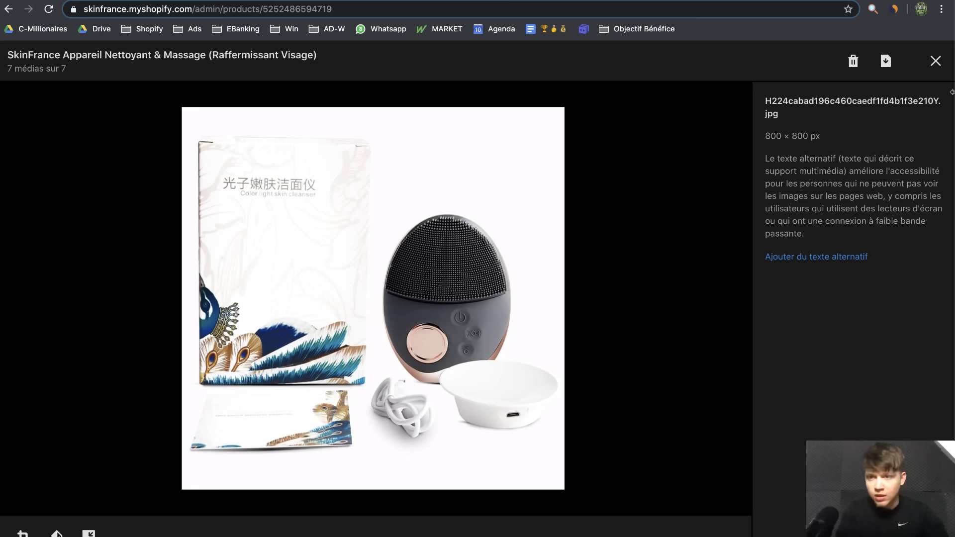
left_click(853, 61)
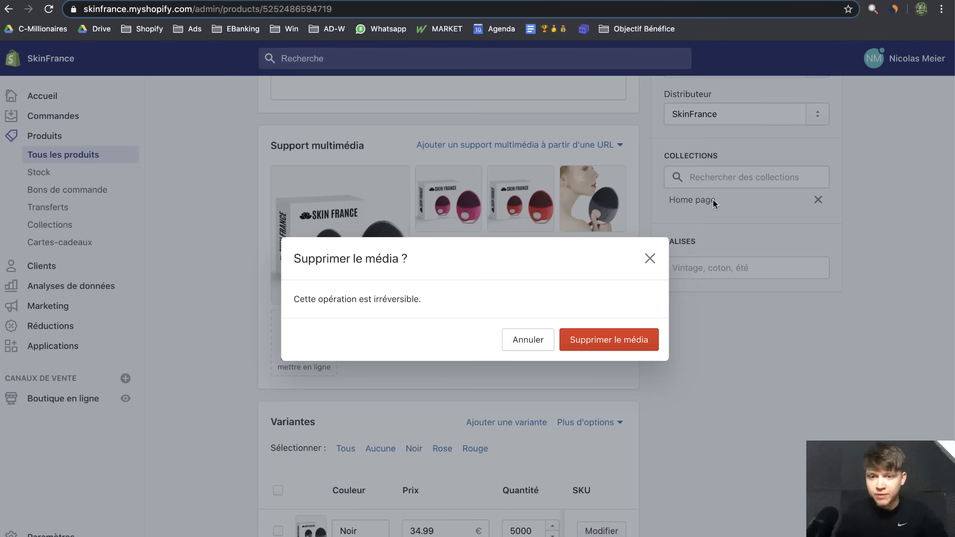
left_click(617, 336)
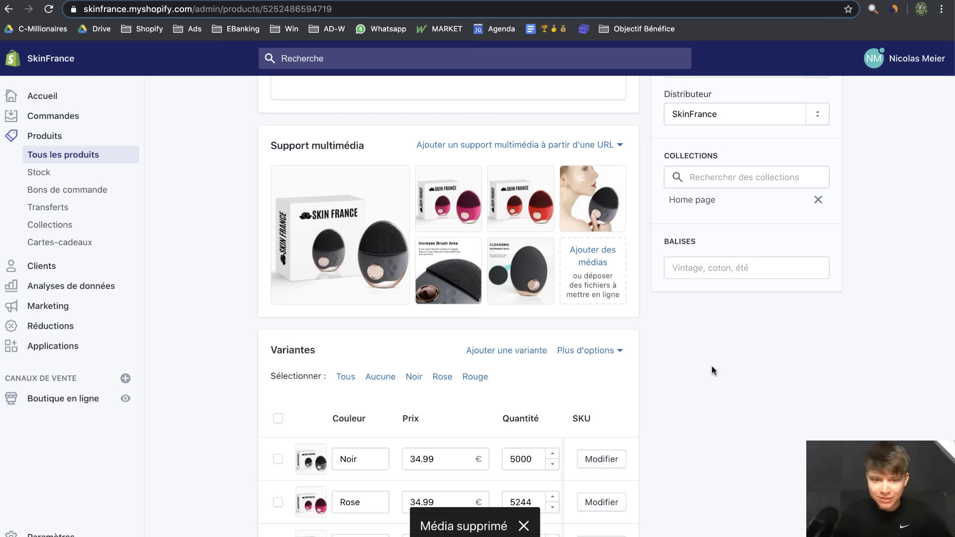
scroll(712, 371, "down", 2)
scroll(711, 371, "up", 8)
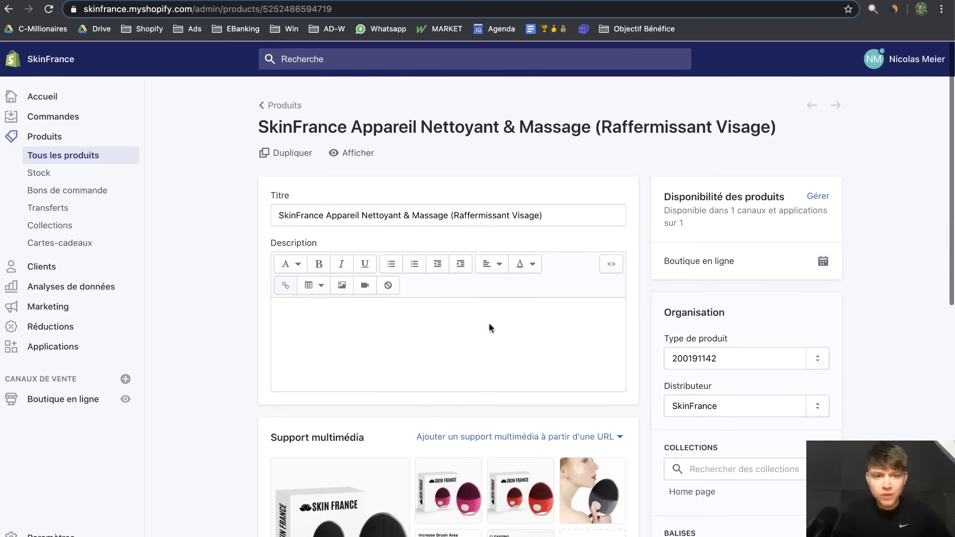
Open the product on the live storefront and select the Rouge colour
left_click(363, 158)
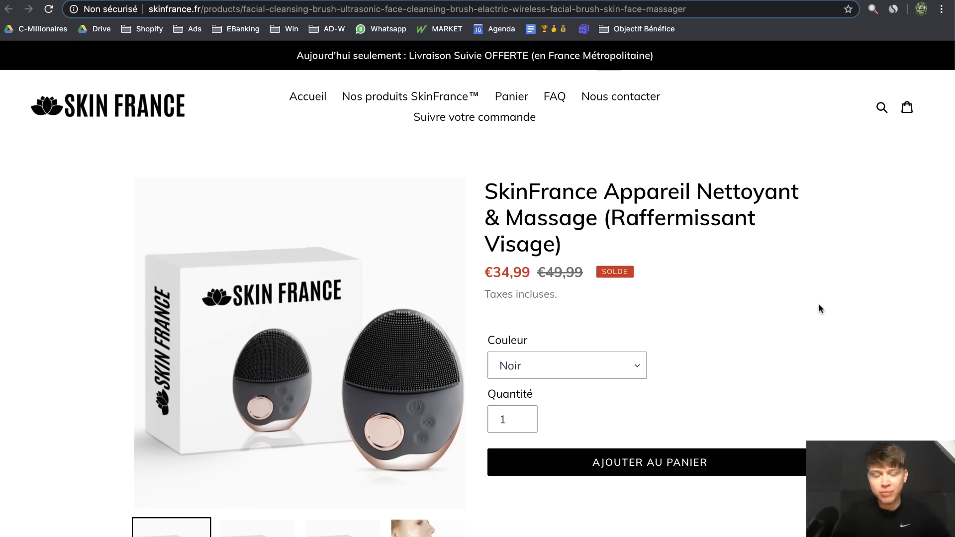
scroll(819, 303, "down", 3)
scroll(646, 471, "up", 1)
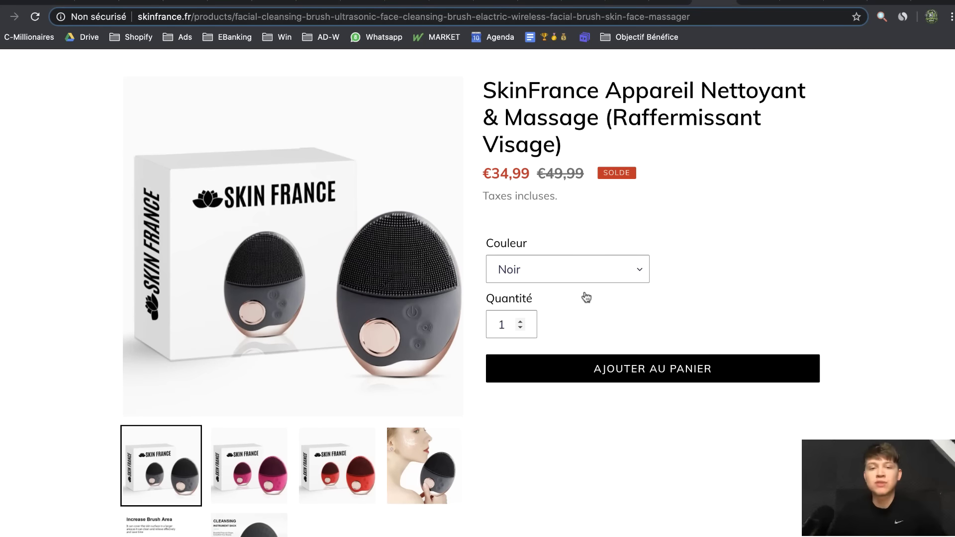
left_click(590, 276)
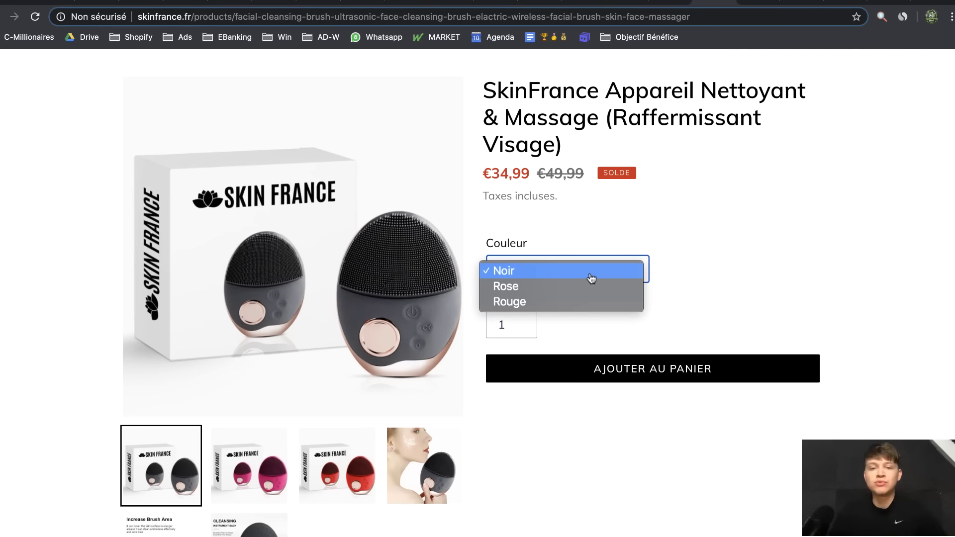
left_click(582, 300)
scroll(655, 311, "up", 2)
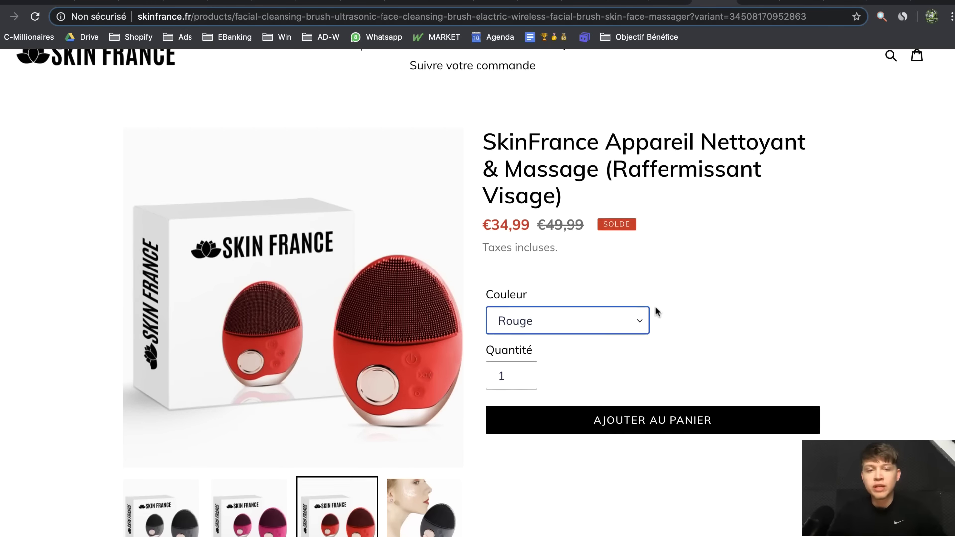
scroll(547, 388, "down", 3)
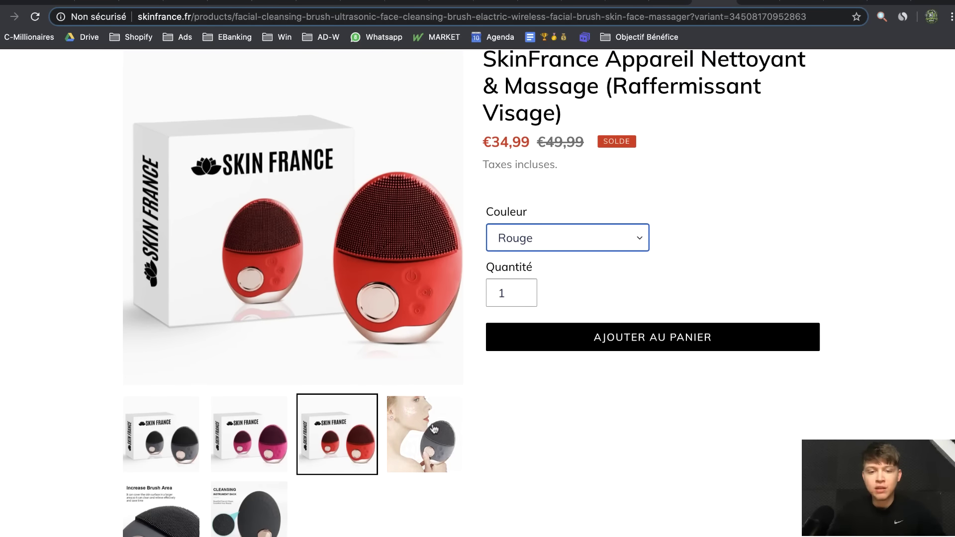
Click through the gallery: face, Cleansing and brush-area photos, then the red, pink and black box mockups
left_click(425, 433)
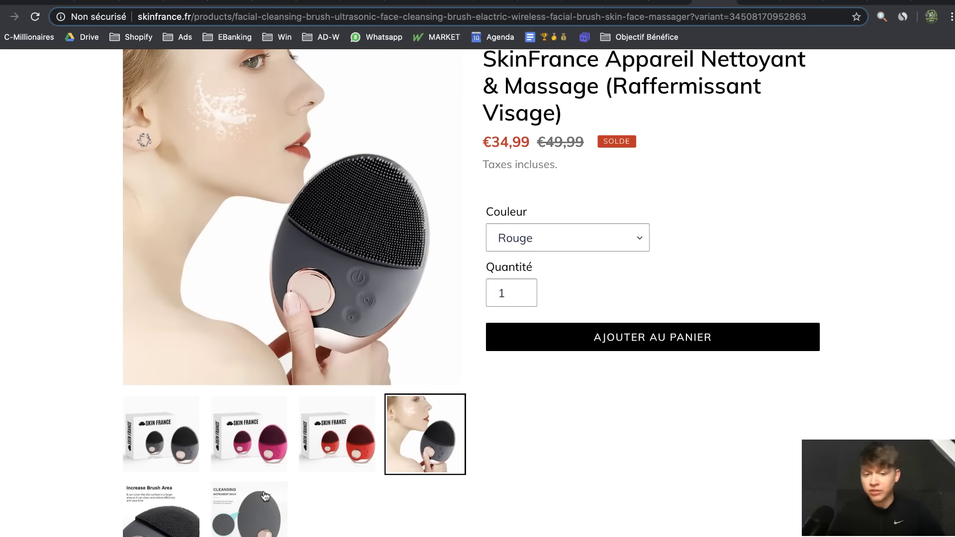
left_click(264, 495)
left_click(174, 500)
left_click(412, 459)
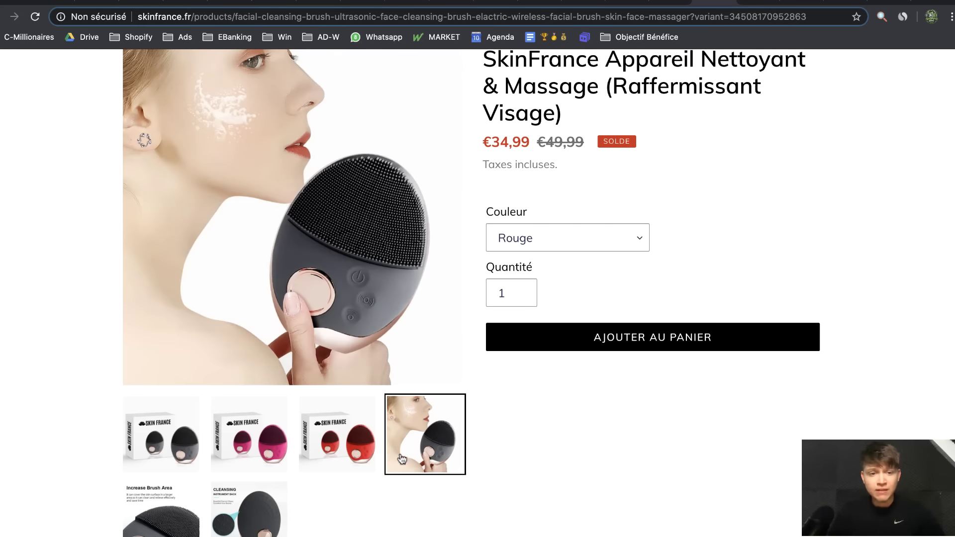
left_click(330, 441)
left_click(243, 441)
left_click(146, 449)
Switch the main image from the face photo back to the box mockup
scroll(679, 443, "up", 3)
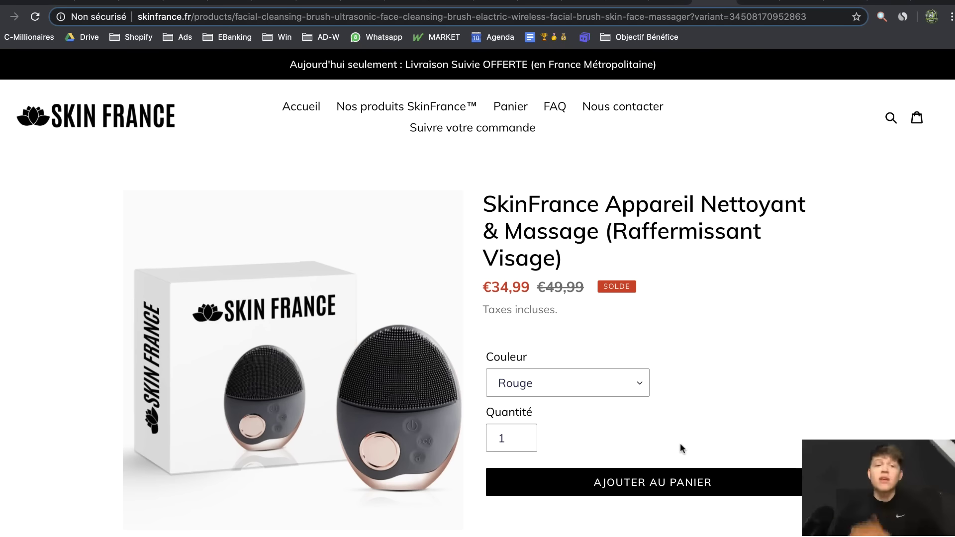
scroll(679, 443, "down", 2)
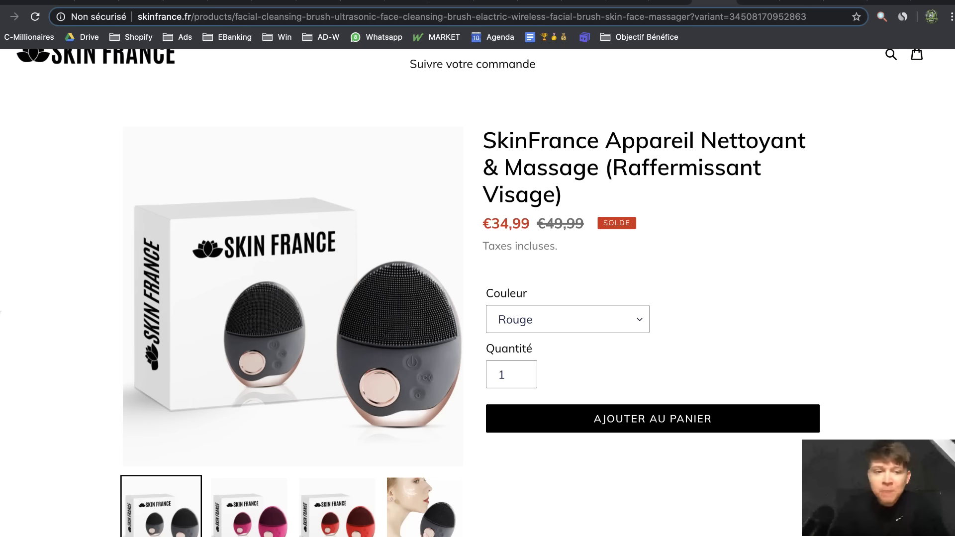
scroll(41, 313, "down", 3)
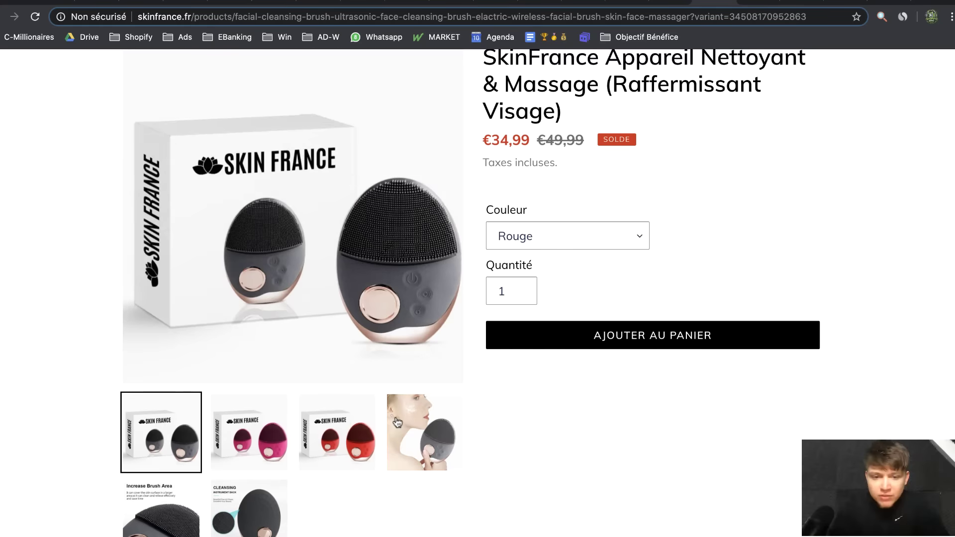
left_click(424, 431)
scroll(550, 463, "up", 2)
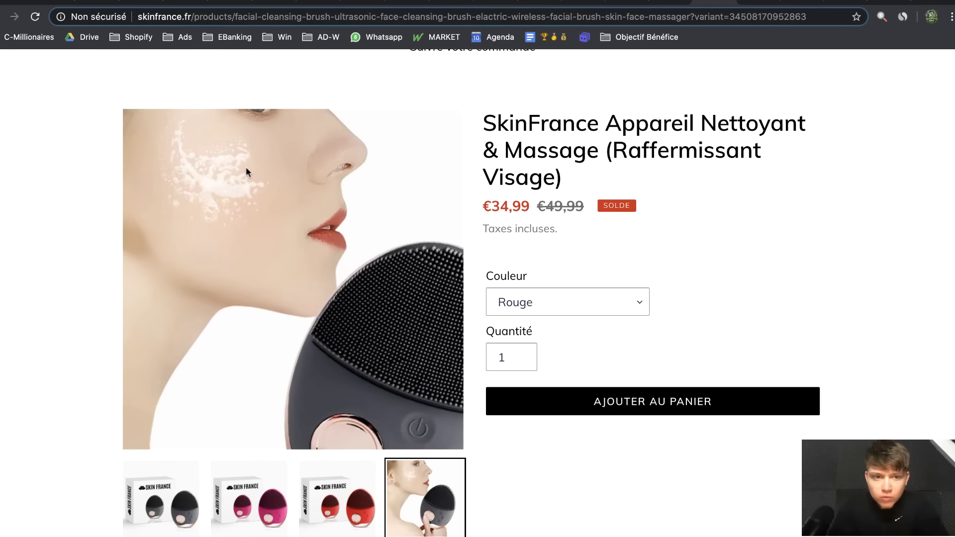
left_click(125, 480)
scroll(126, 480, "up", 1)
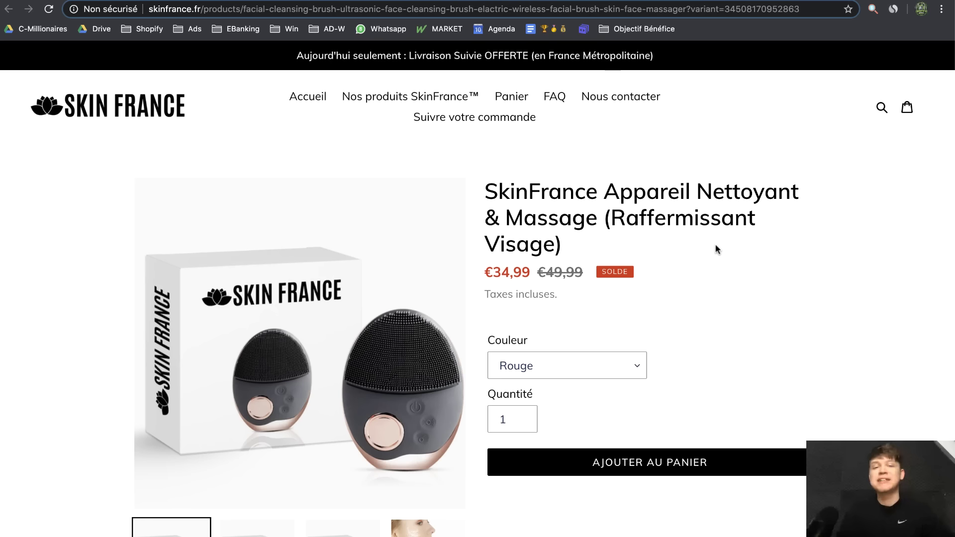
scroll(717, 248, "down", 2)
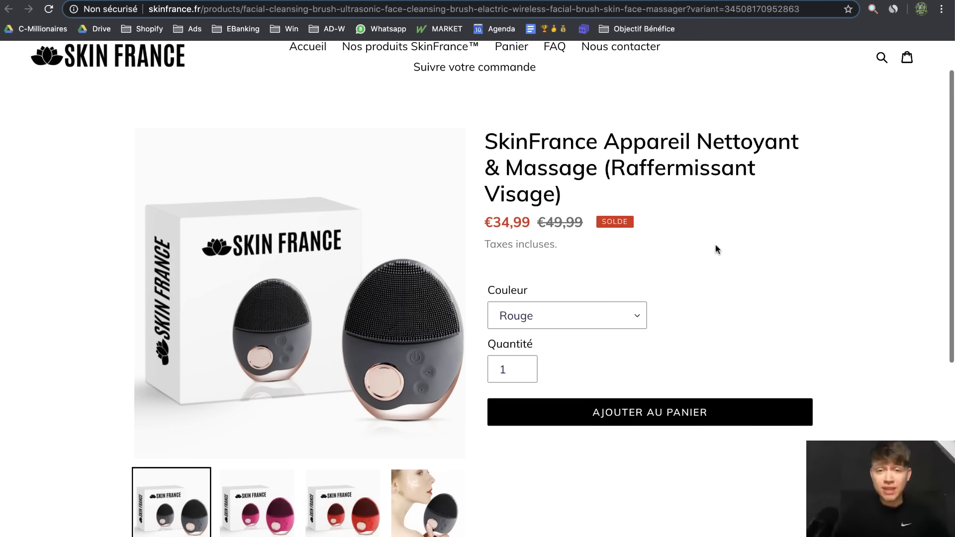
scroll(731, 279, "up", 2)
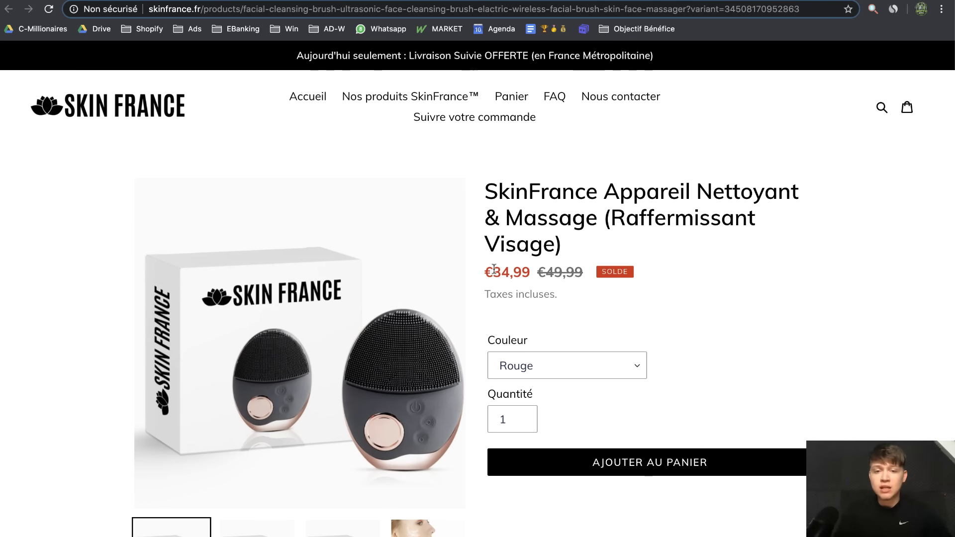
Highlight the sale price and tax note, then return to the product's admin page
left_click_drag(494, 268, 628, 251)
left_click(694, 288)
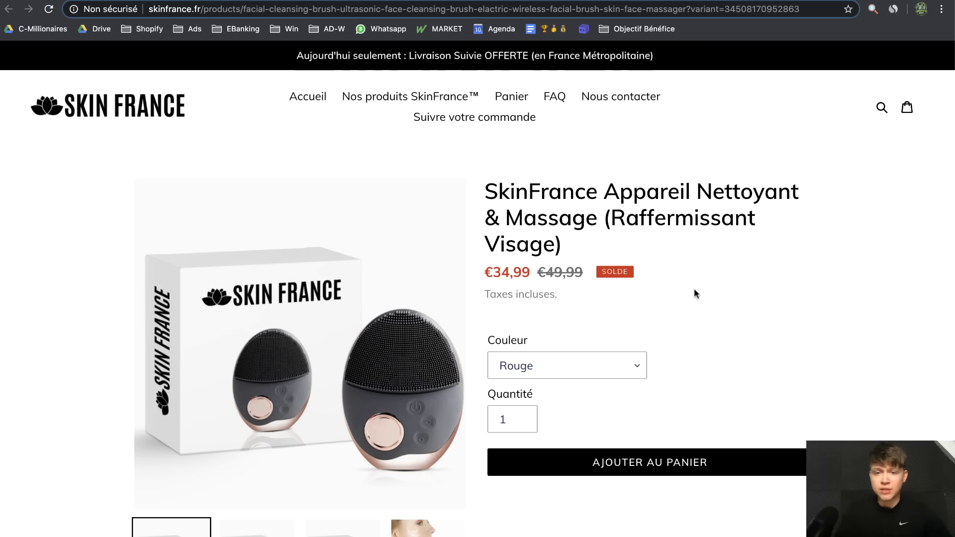
left_click_drag(576, 289, 489, 278)
left_click(822, 310)
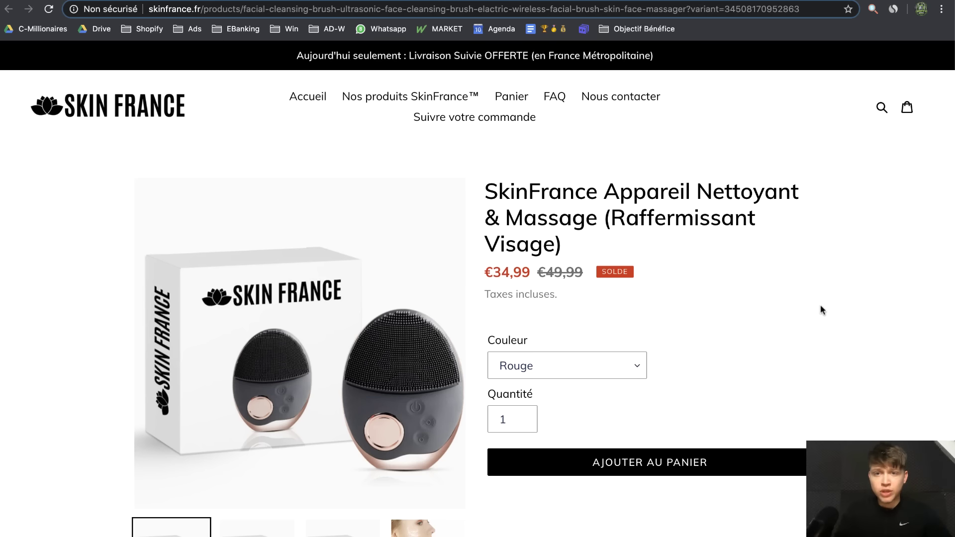
left_click(675, 0)
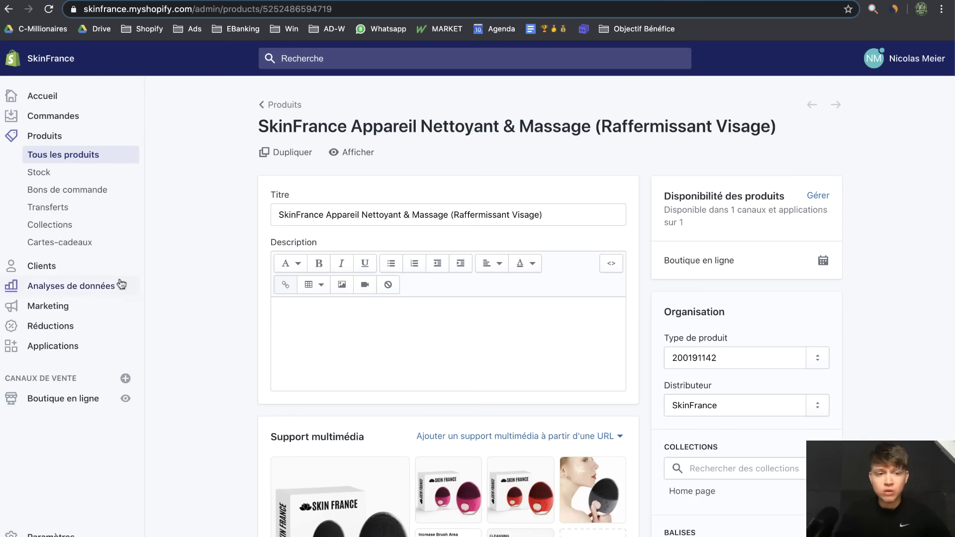
Set the Debut theme's Prix soldé colour to green #2B801F and save
left_click(50, 403)
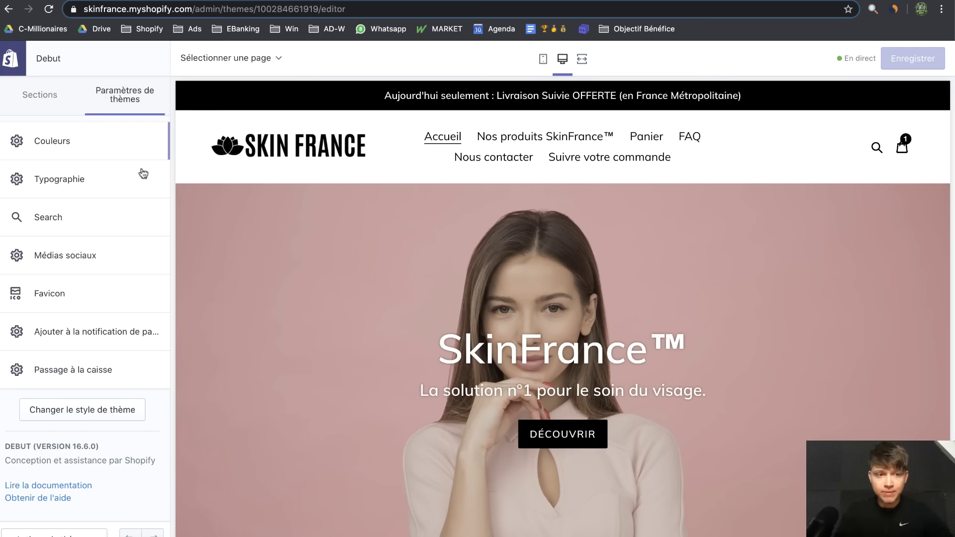
left_click(80, 144)
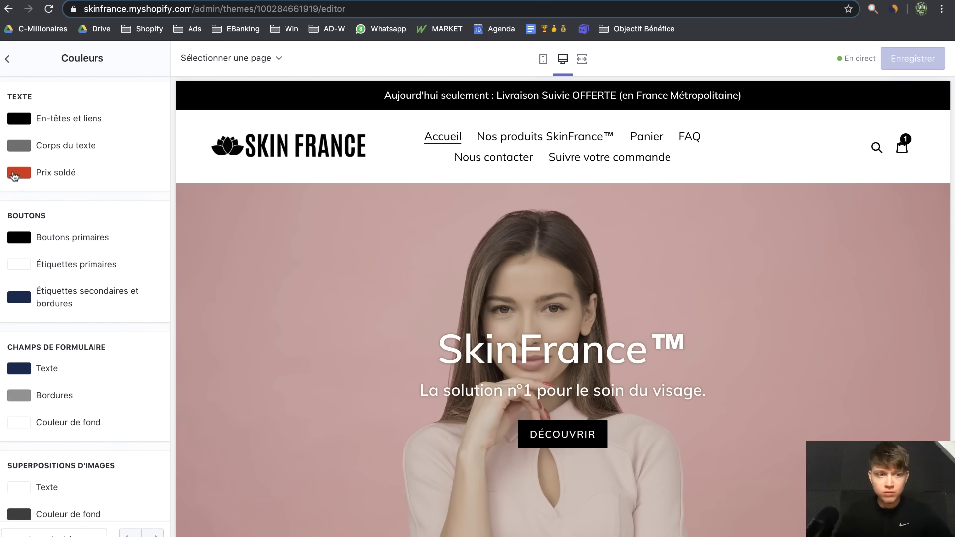
left_click(15, 175)
left_click(131, 222)
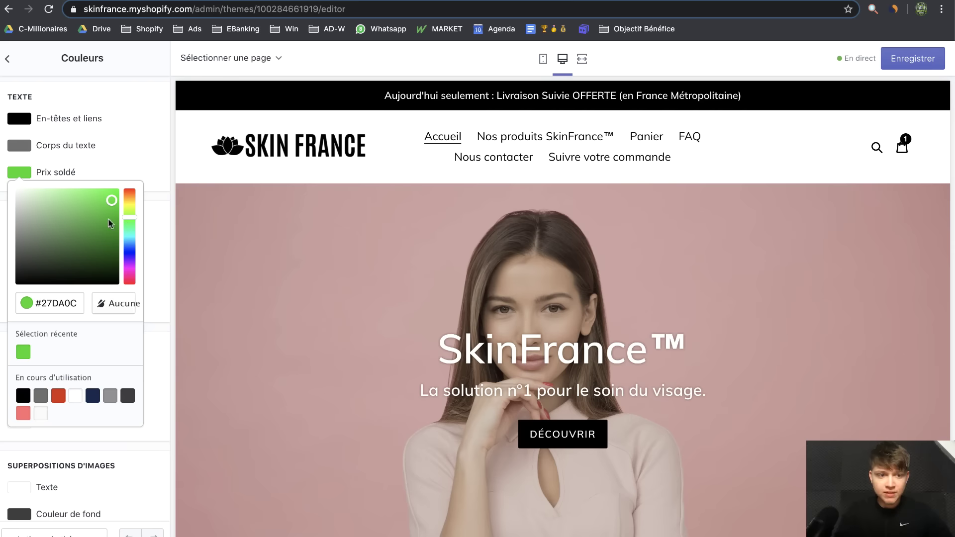
left_click_drag(109, 222, 92, 234)
left_click(144, 159)
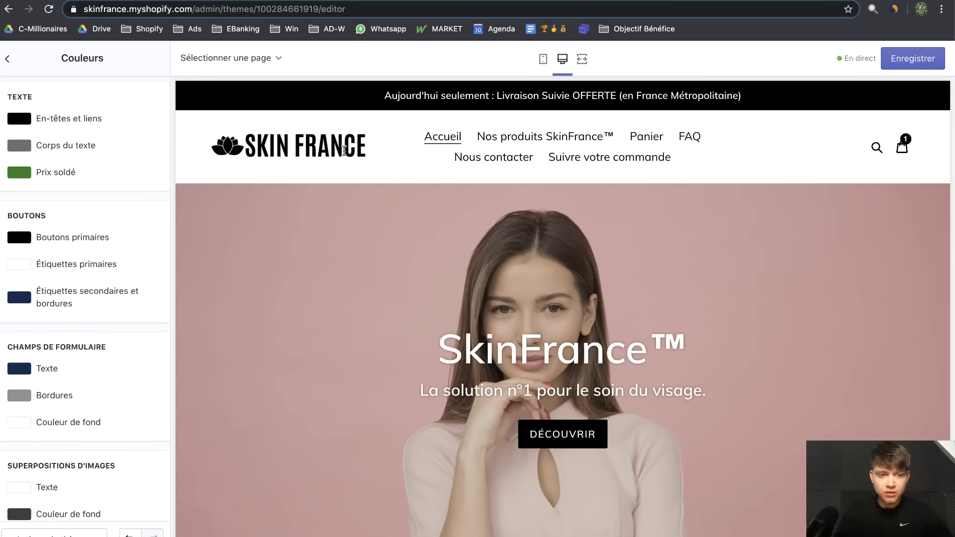
left_click(915, 58)
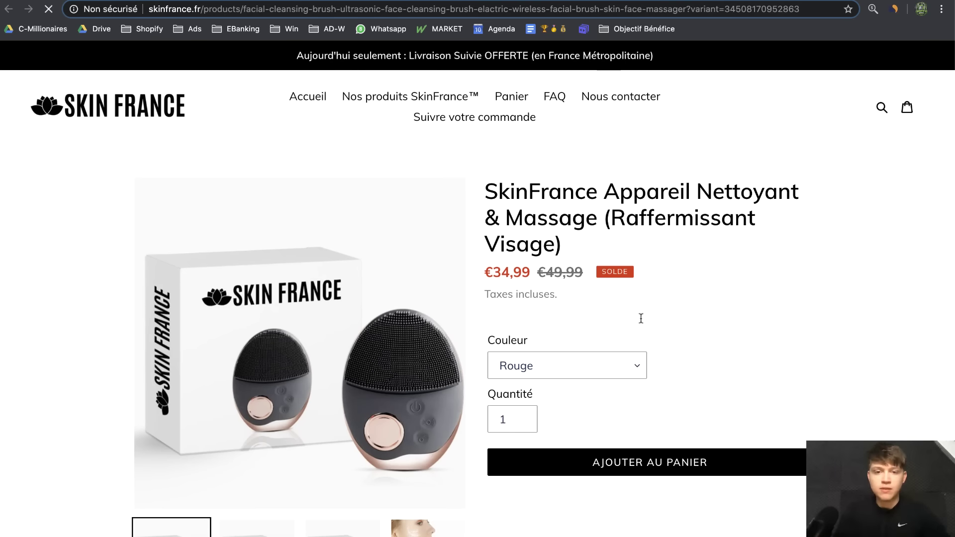
Check the green €34,99 price on the storefront, then switch to the Google Slides desktop
scroll(647, 313, "down", 2)
scroll(692, 288, "up", 1)
left_click_drag(486, 224, 533, 226)
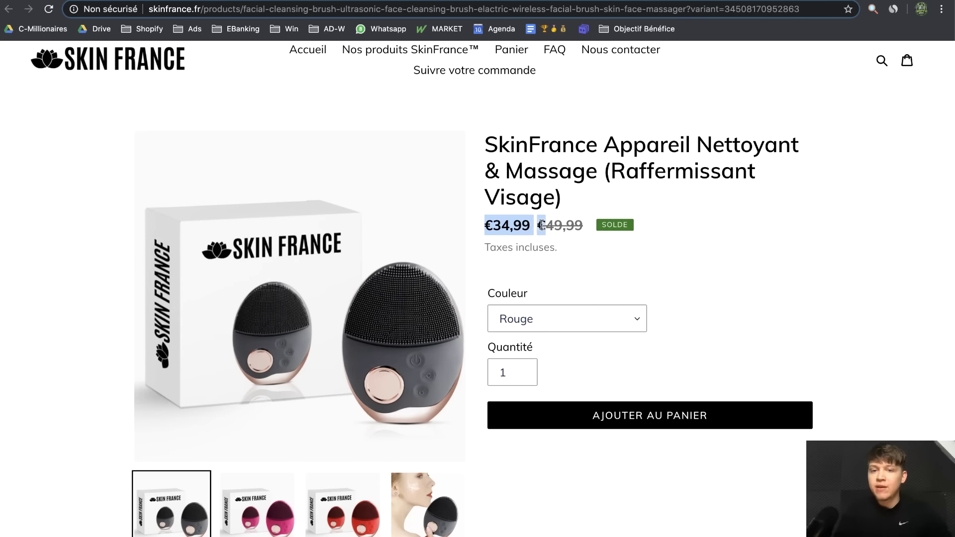
left_click(531, 198)
scroll(699, 281, "up", 1)
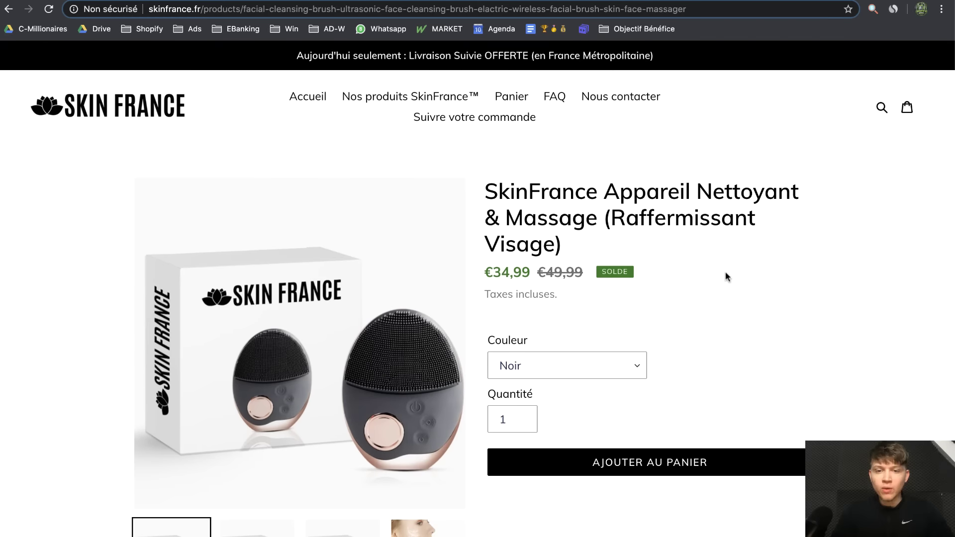
scroll(796, 355, "down", 6)
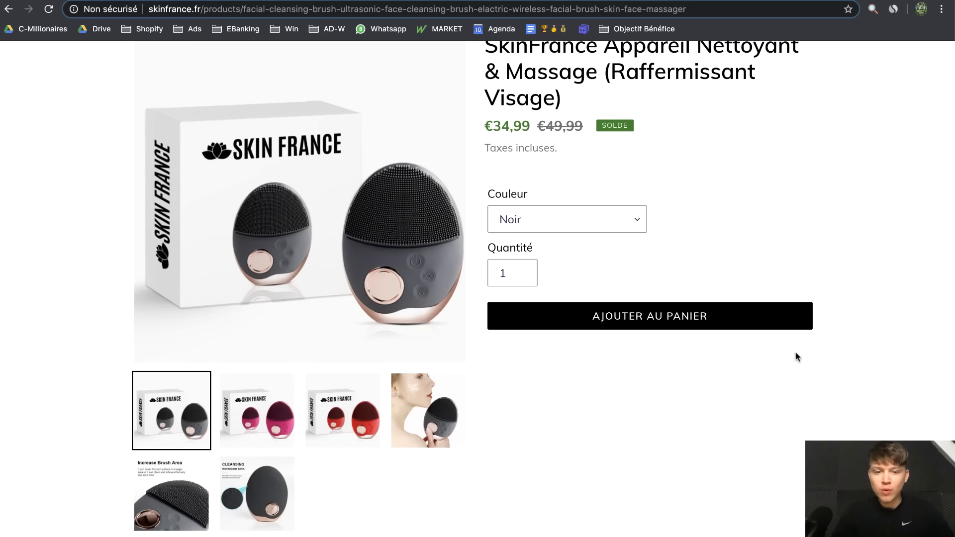
scroll(796, 322, "up", 5)
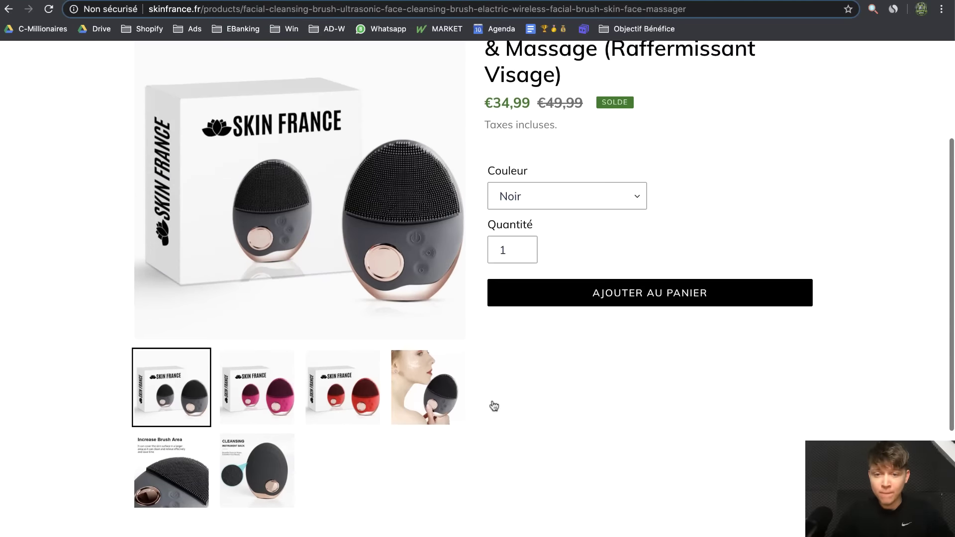
scroll(651, 402, "up", 4)
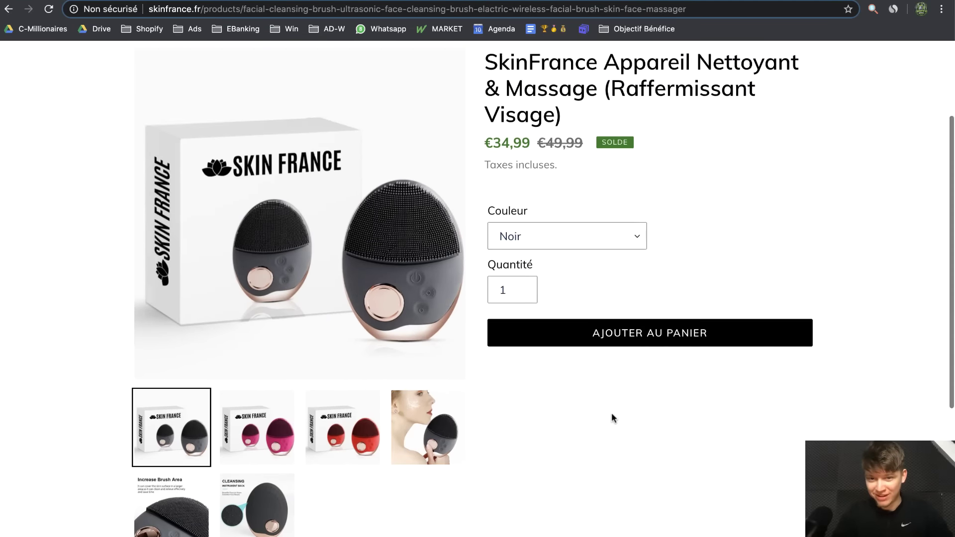
key("ctrl+Right")
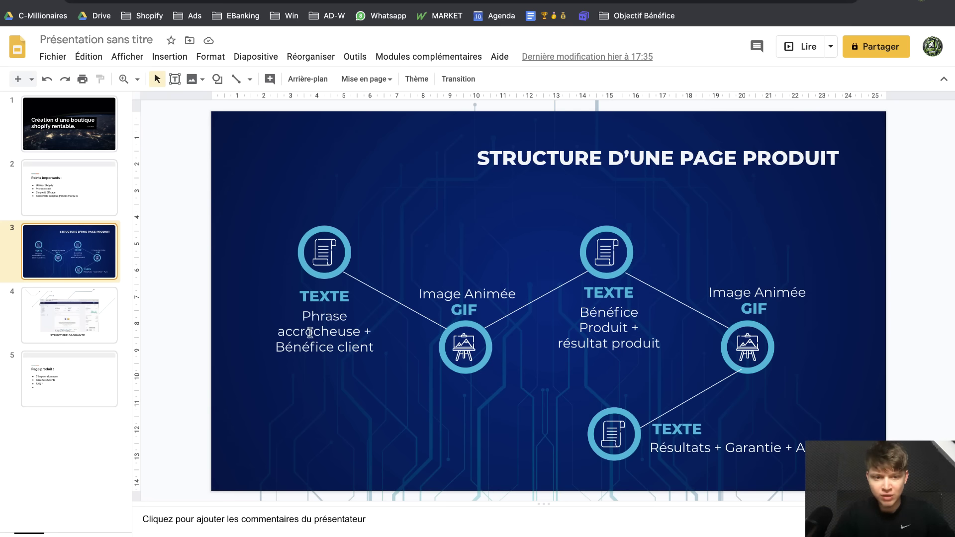
left_click_drag(302, 321, 370, 351)
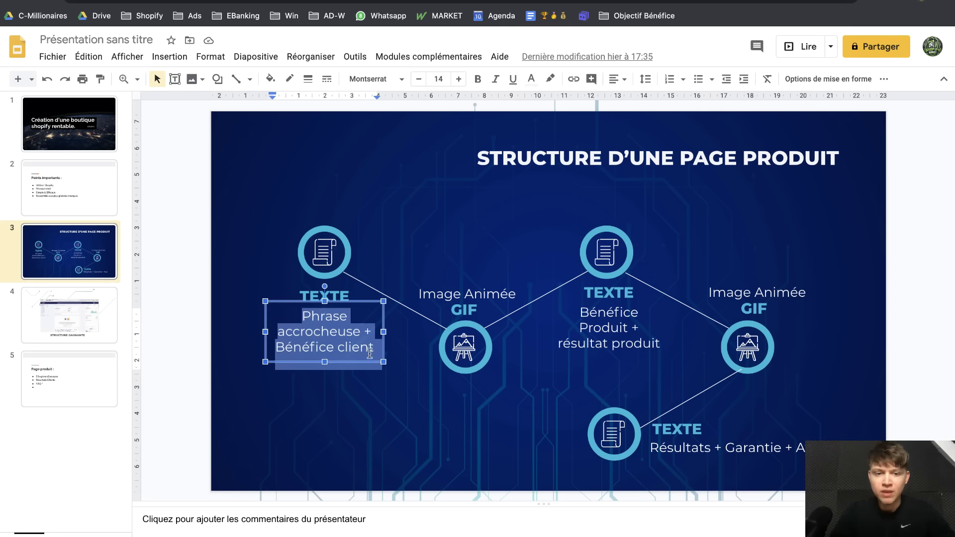
left_click(327, 346)
triple_click(327, 347)
left_click(344, 347)
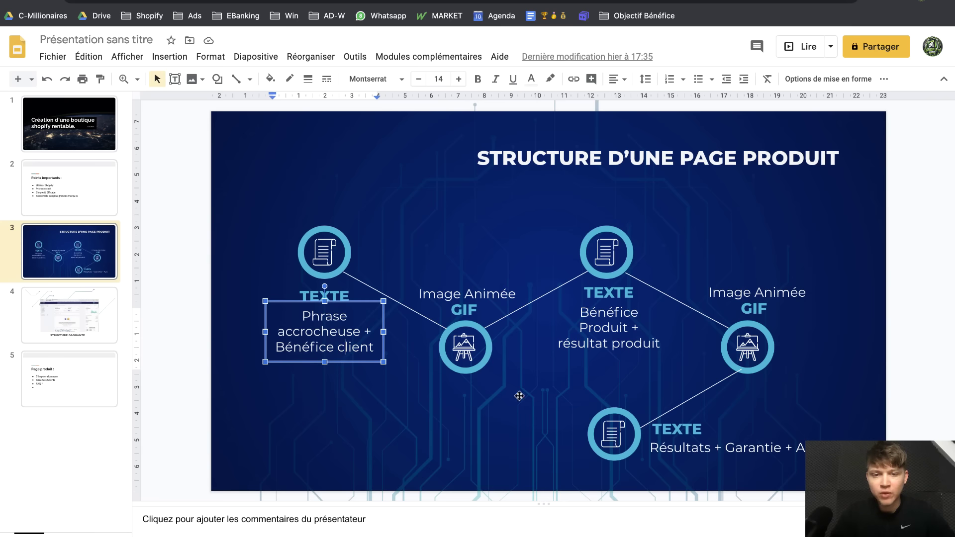
left_click(469, 336)
left_click(547, 393)
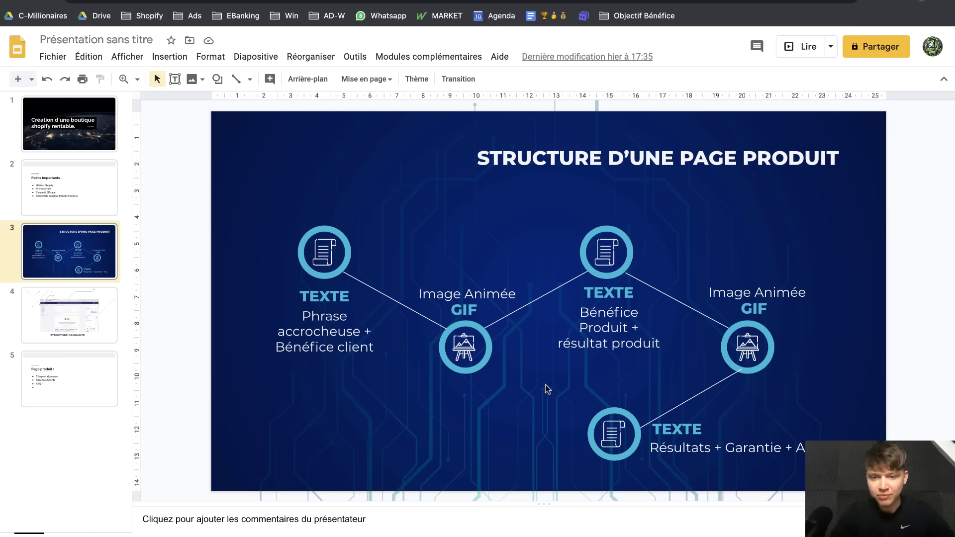
triple_click(583, 308)
left_click(612, 327)
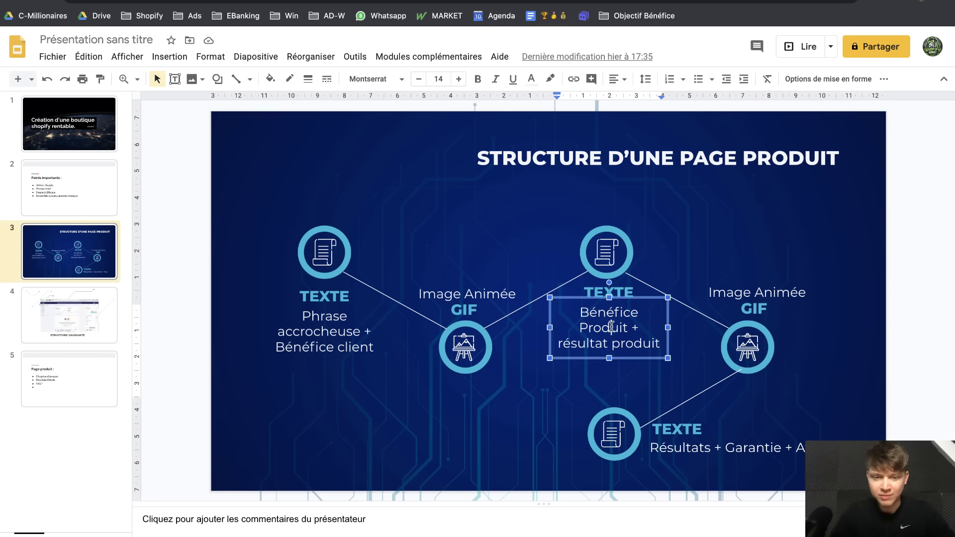
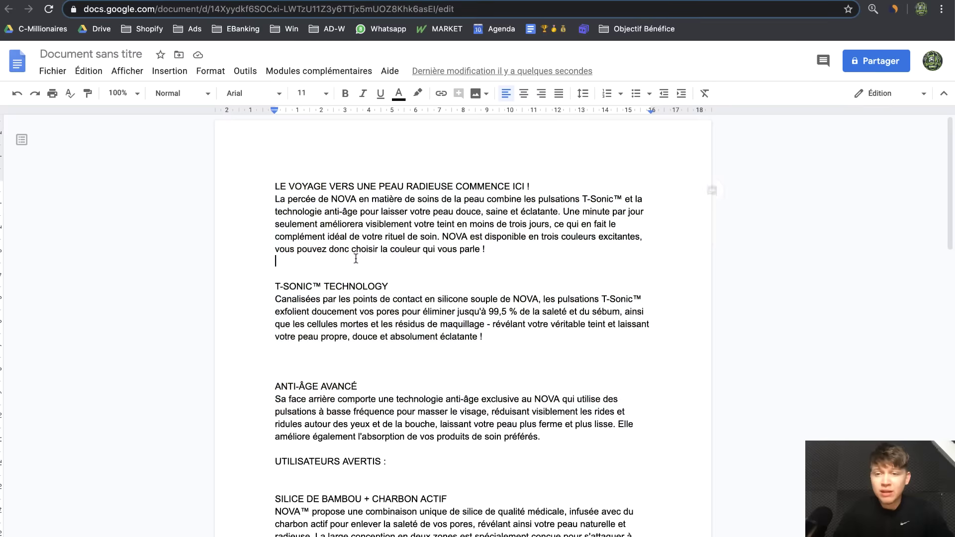
Scroll through the French NOVA product description in the Google Docs draft
scroll(356, 259, "down", 15)
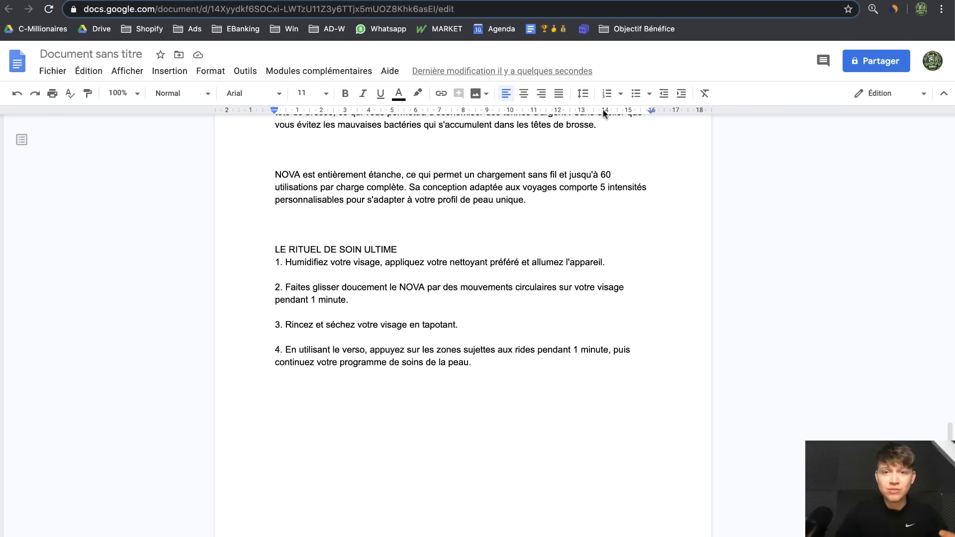
Review the Amazon page's SAFETY, DURABLE and Rechargeable product bullets
left_click(542, 0)
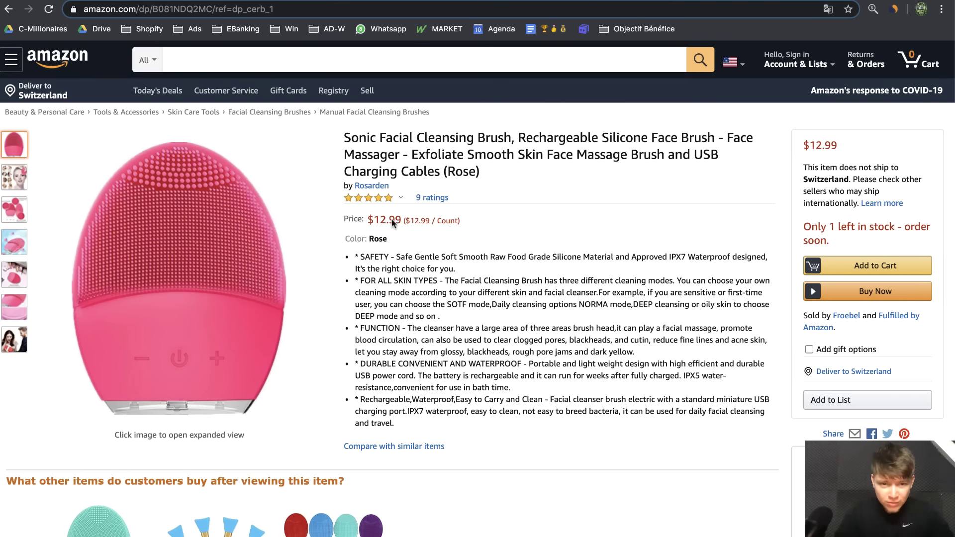
left_click_drag(354, 256, 454, 353)
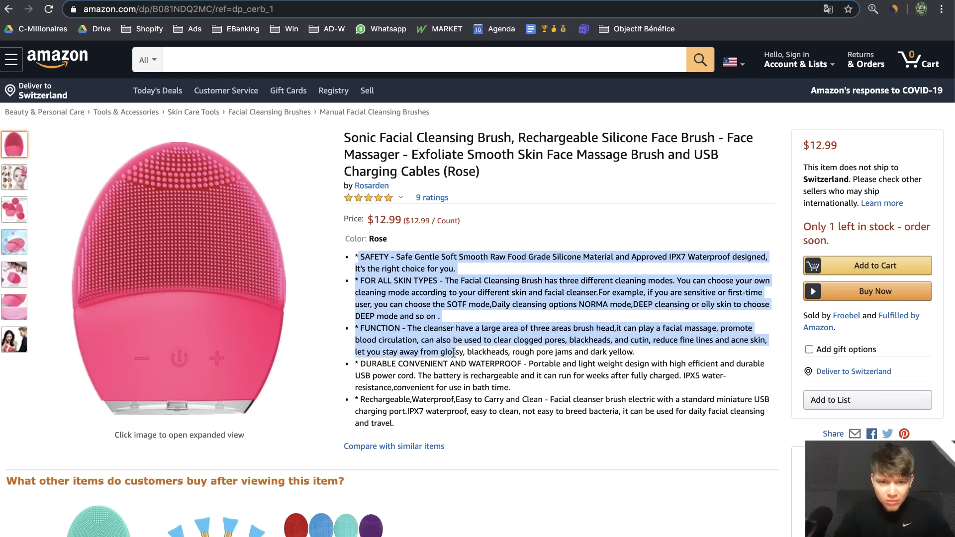
left_click(478, 360)
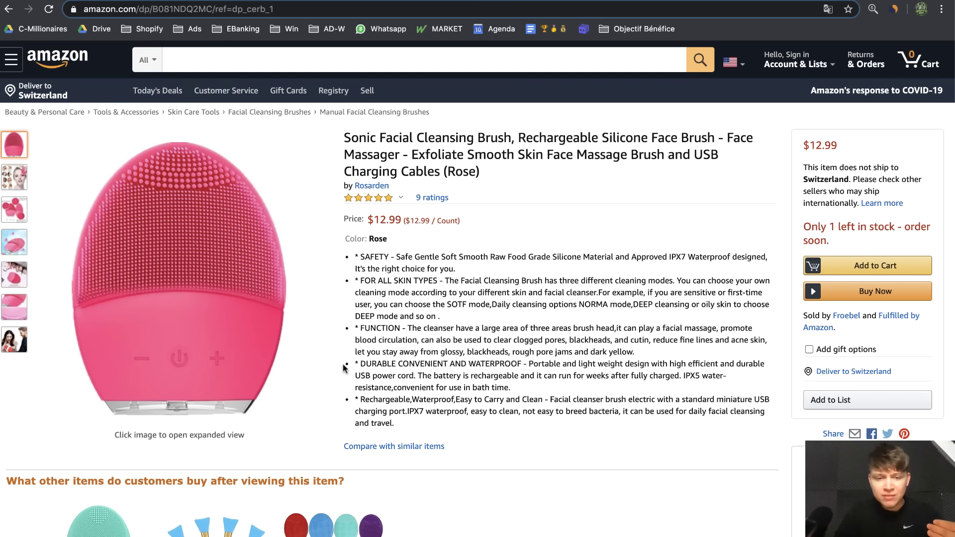
left_click_drag(348, 365, 455, 426)
scroll(455, 421, "down", 8)
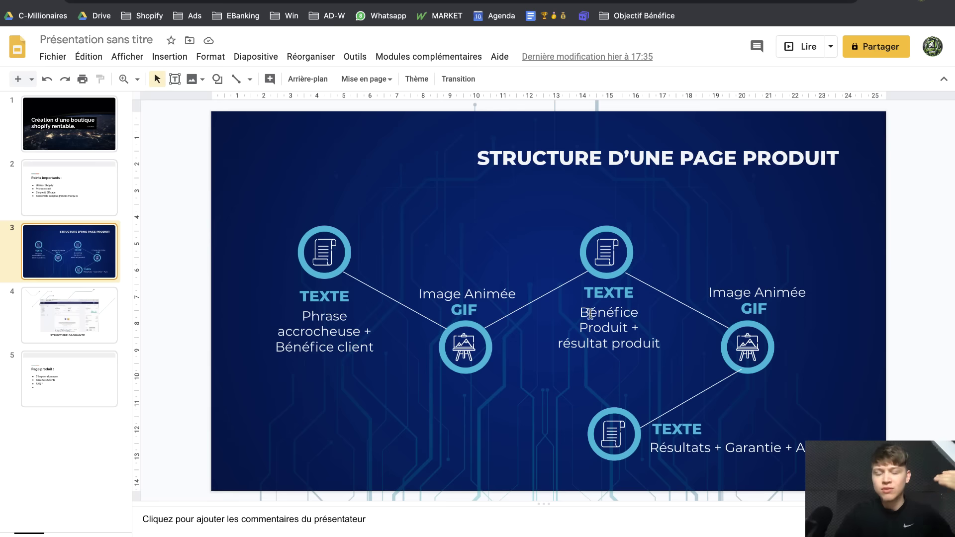
Copy the doc heading 'LE VOYAGE VERS UNE PEAU RADIEUSE COMMENCE ICI !' for Shopify
key("ctrl+Left")
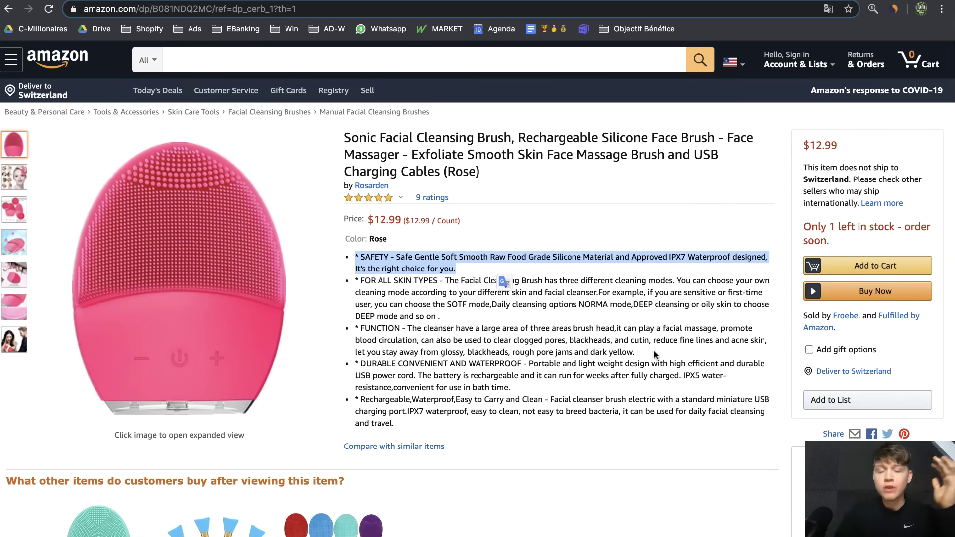
key("ctrl+Left")
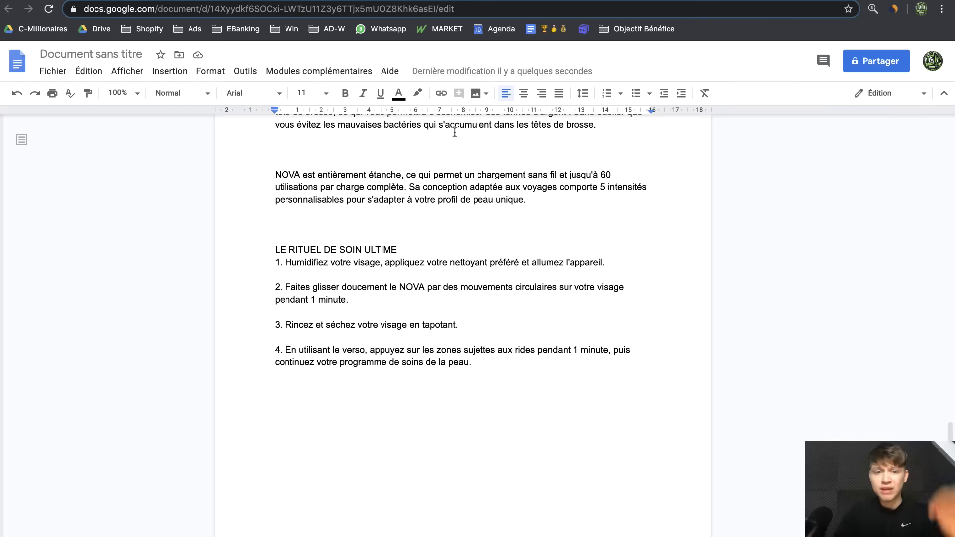
scroll(455, 132, "up", 10)
left_click_drag(274, 188, 544, 190)
key("super+c")
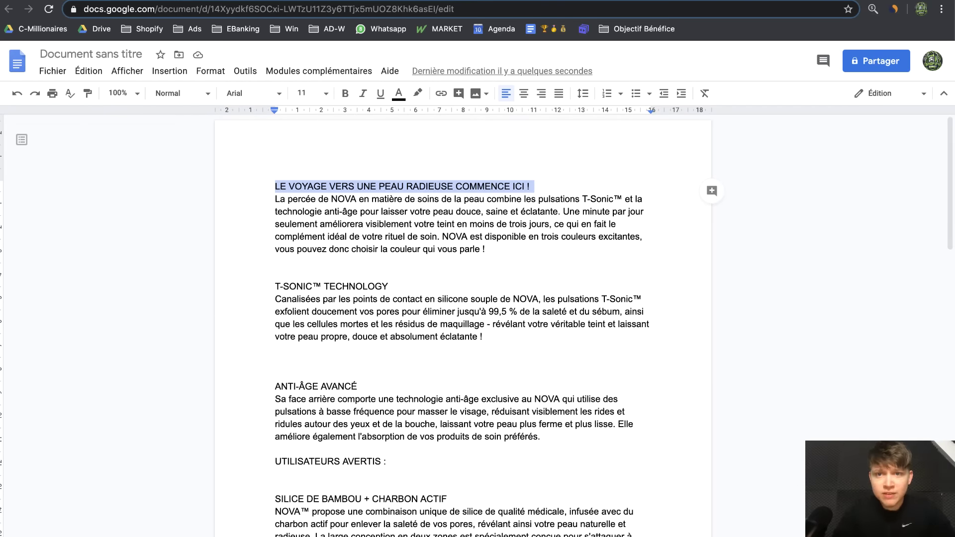
left_click(450, 1)
Paste the heading into the description as bold Titre 3 text and save
key("super+v")
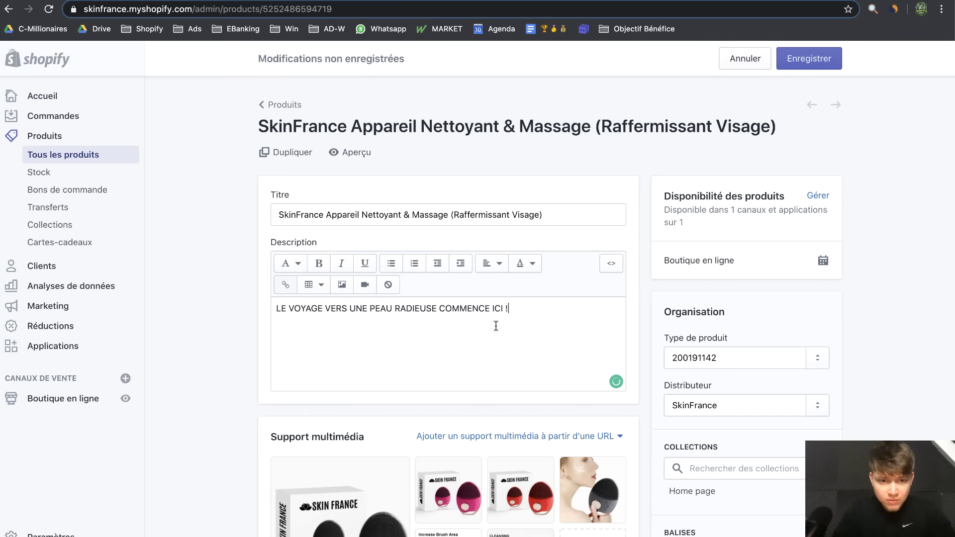
left_click_drag(533, 306, 244, 311)
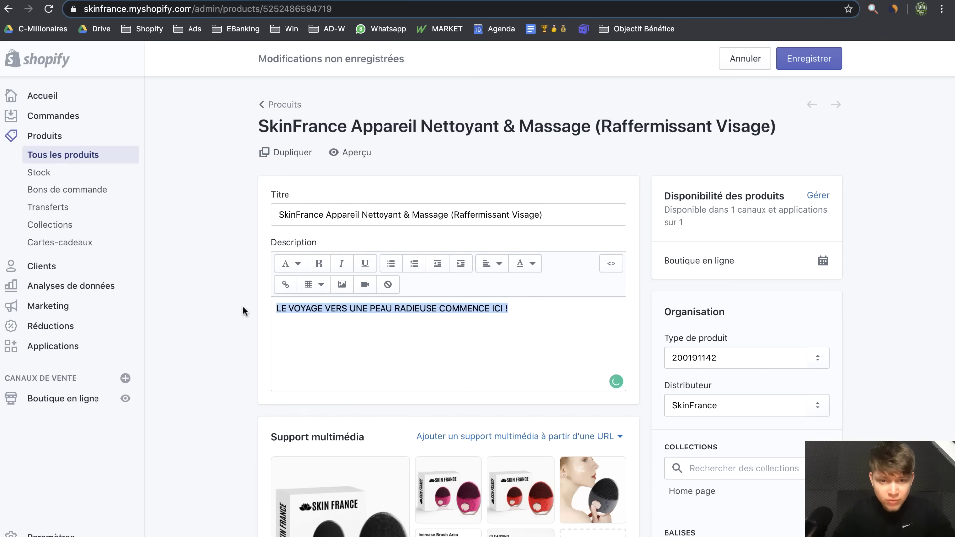
left_click(319, 263)
left_click(281, 264)
scroll(294, 348, "down", 1)
left_click(283, 374)
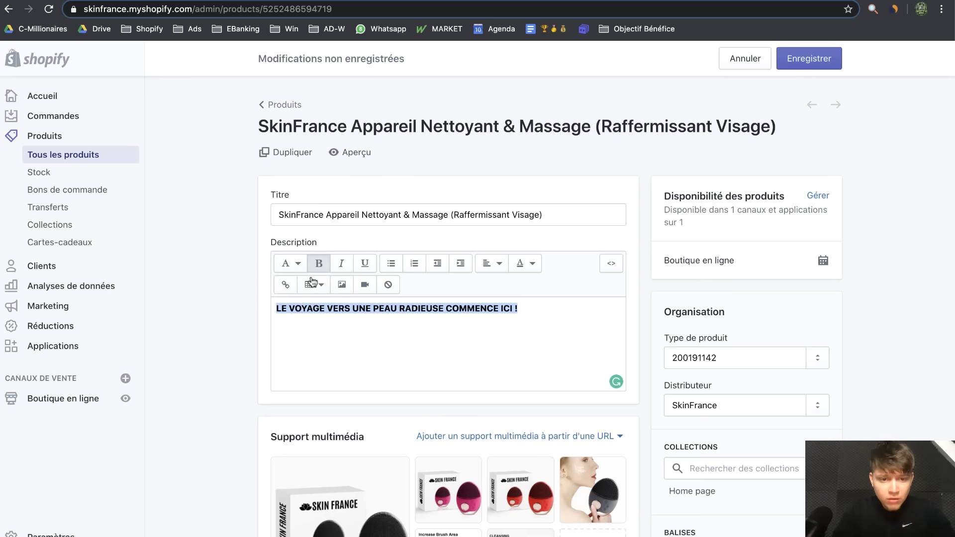
left_click(302, 269)
left_click(288, 377)
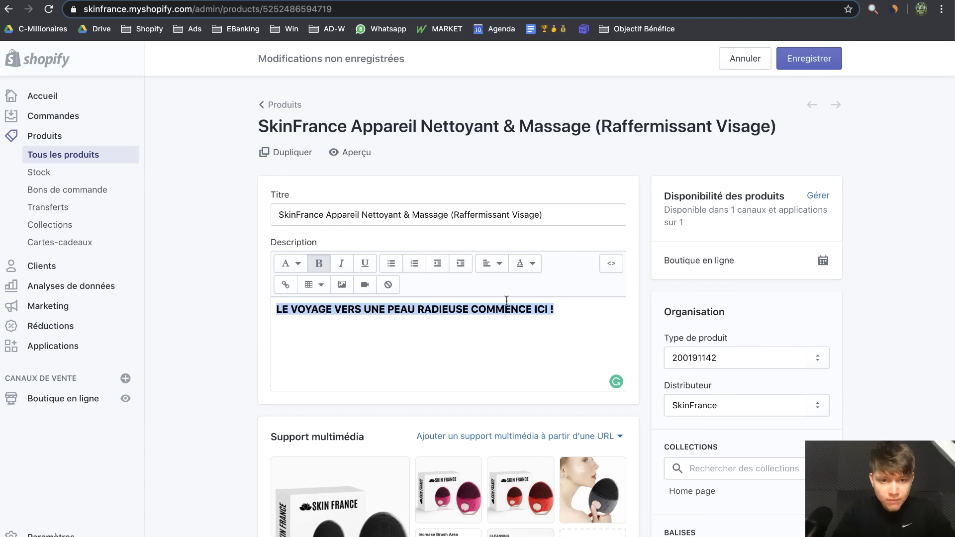
left_click(322, 266)
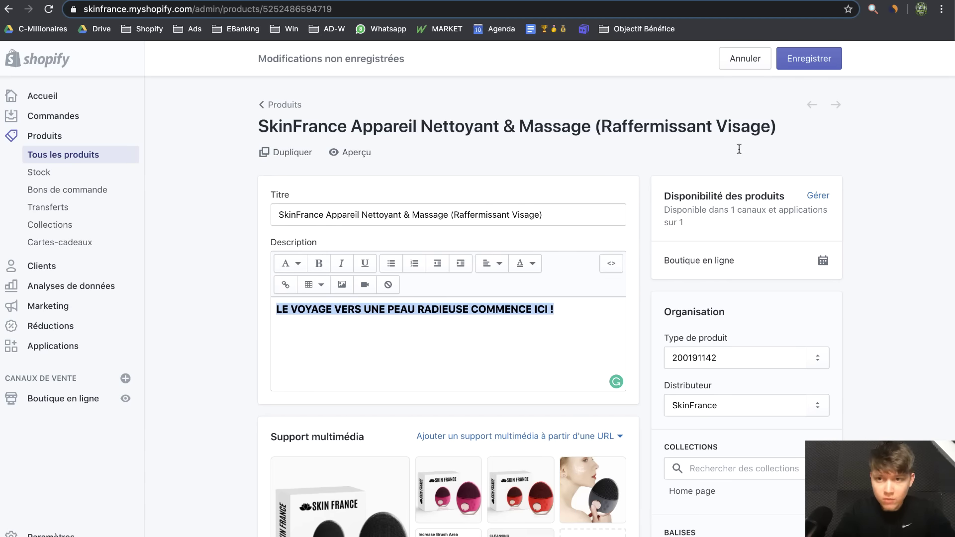
left_click(800, 60)
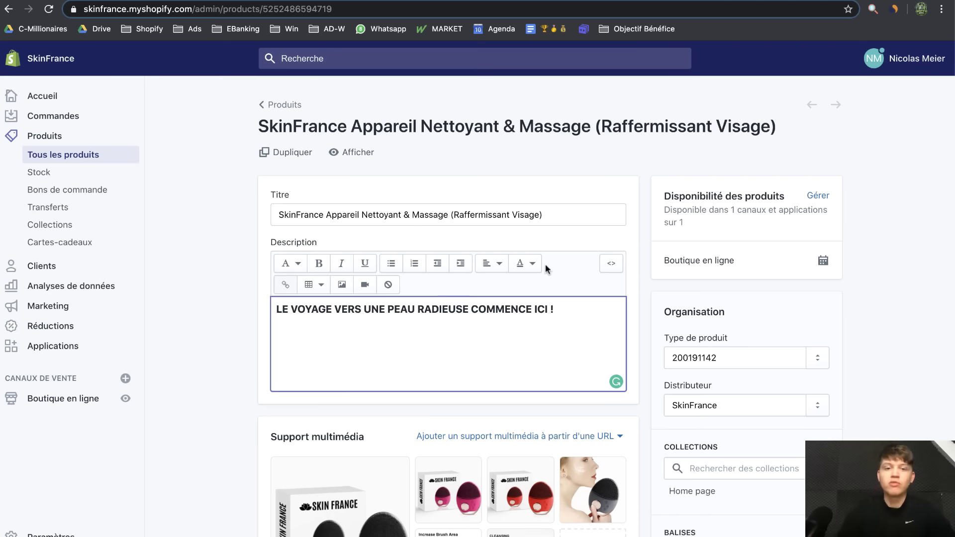
Add blank lines below it, then put the SAFETY and FOR ALL SKIN TYPES bullets into DeepL
key("Return")
key("Return")
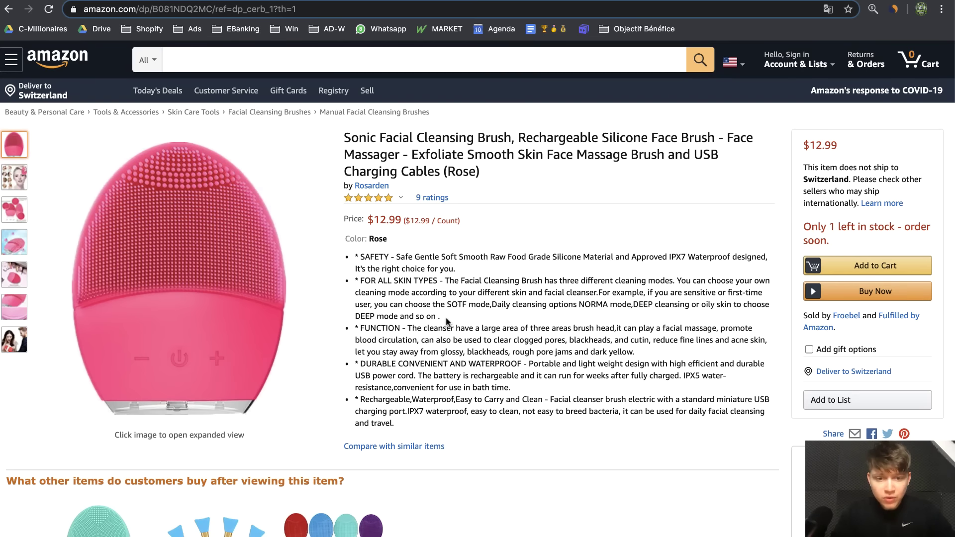
left_click_drag(453, 322, 354, 256)
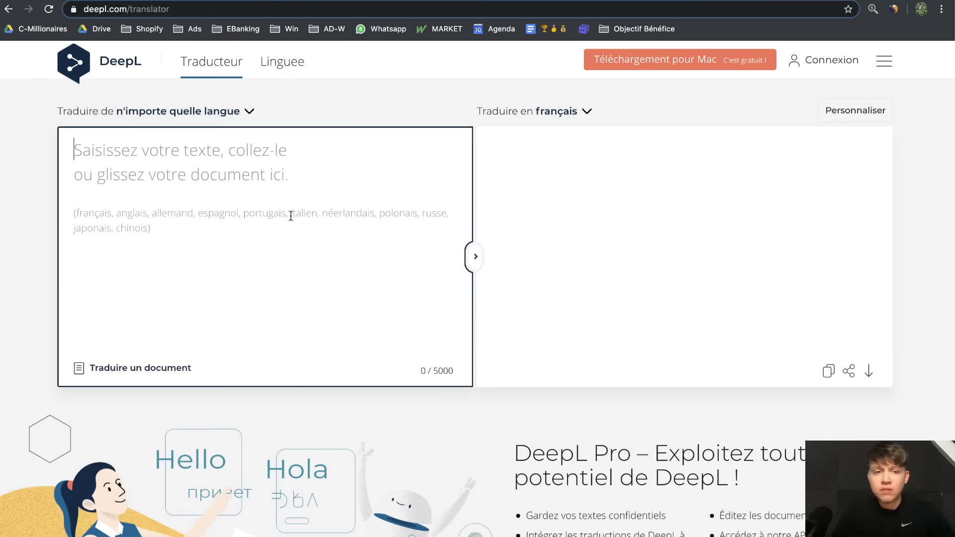
type("* SAFETY - Safe Gentle Soft Smooth Raw Food Grade Silicone Material and Approved IPX7 Waterproof designed, It's the right choice for you. * FOR ALL SKIN TYPES - The Facial Cleansing Brush has three different cleaning modes. You can choose your own cleaning mode according to your different skin and facial cleanser.For example, if you are sensitive or first-time user, you can choose the SOTF mode,Daily cleansing options NORMA mode,DEEP cleansing or oily skin to choose DEEP mode and so on .")
Select the French translations of the safety and cleaning-mode sentences in DeepL
left_click_drag(617, 185, 562, 148)
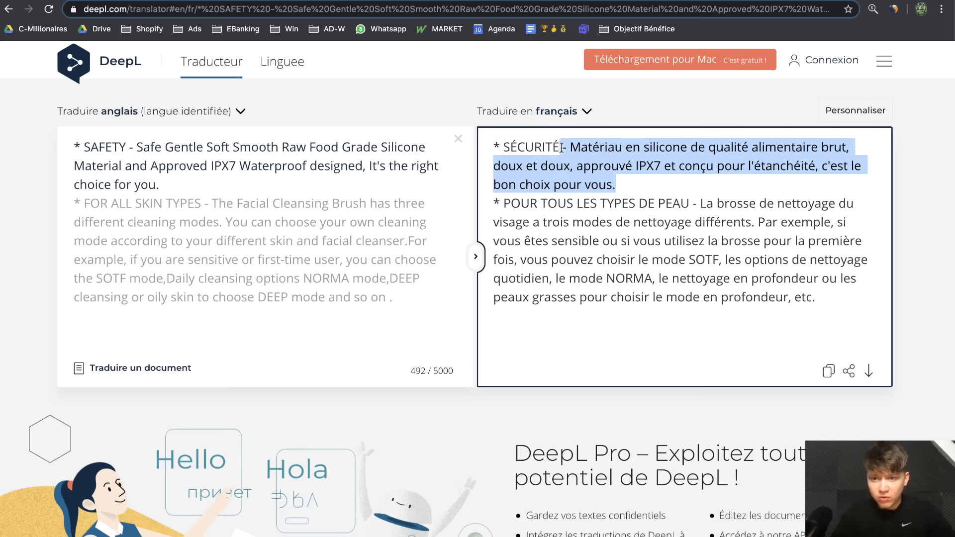
left_click_drag(839, 294, 702, 201)
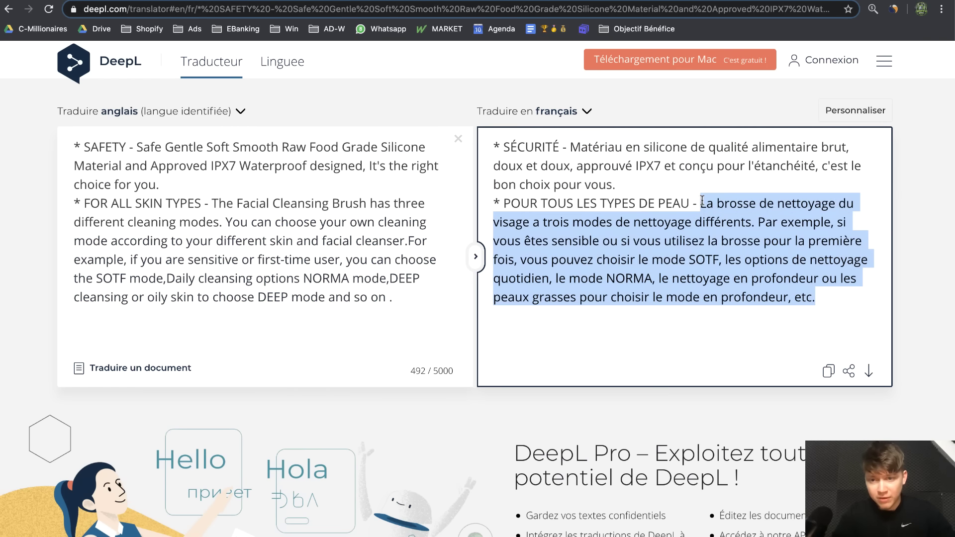
left_click(826, 278)
left_click_drag(847, 291, 641, 241)
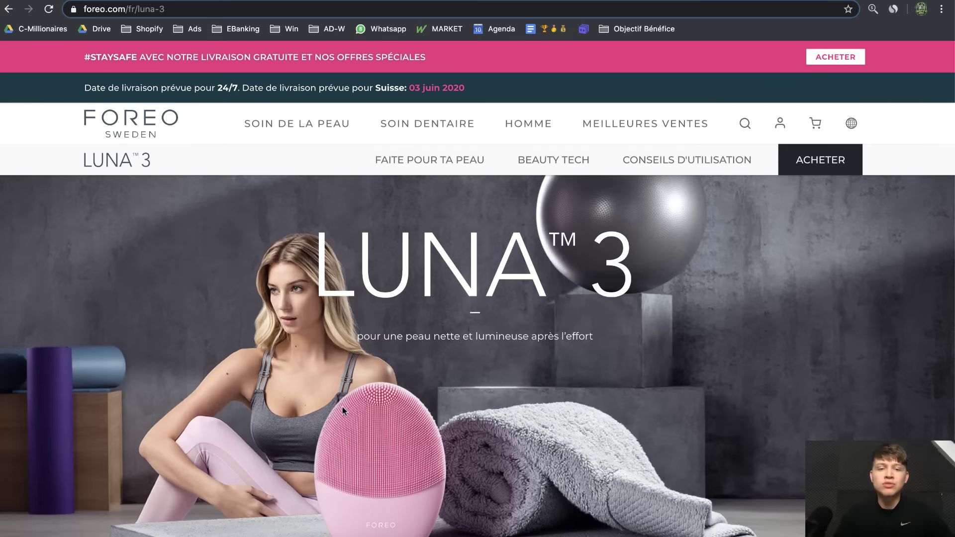
scroll(342, 405, "down", 15)
scroll(343, 411, "up", 5)
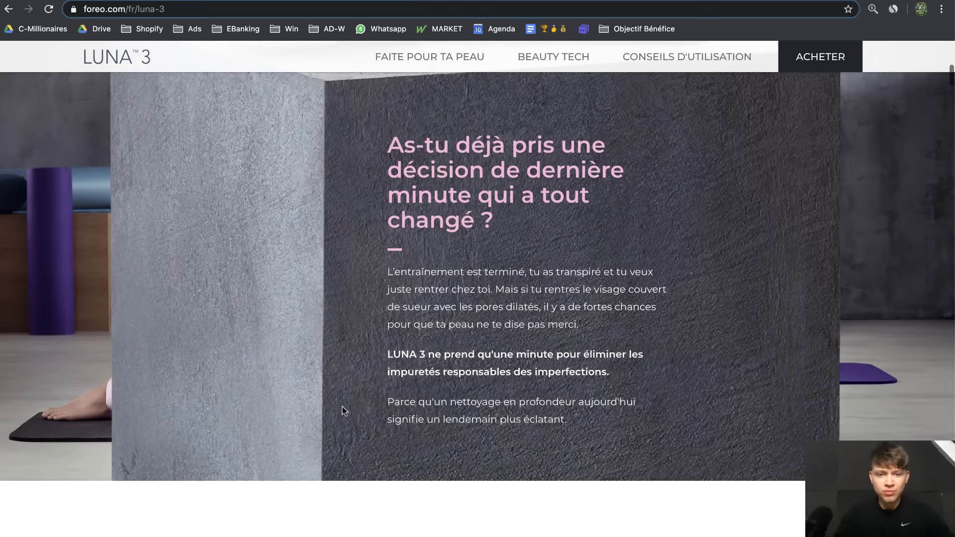
scroll(413, 361, "down", 10)
scroll(413, 362, "down", 3)
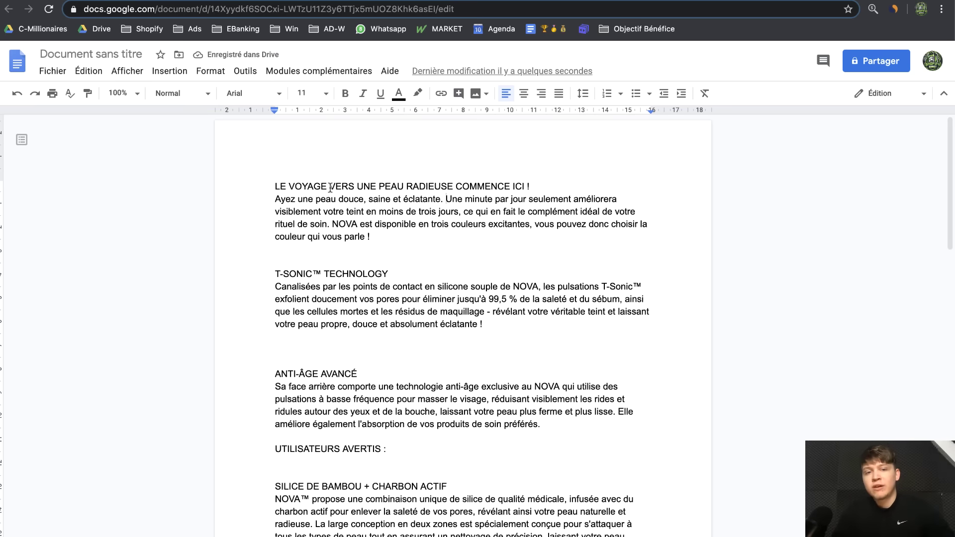
Rewrite the opening sentence to begin 'Avec SkinFrance™ ayez une peau douce…'
double_click(286, 199)
key("Right")
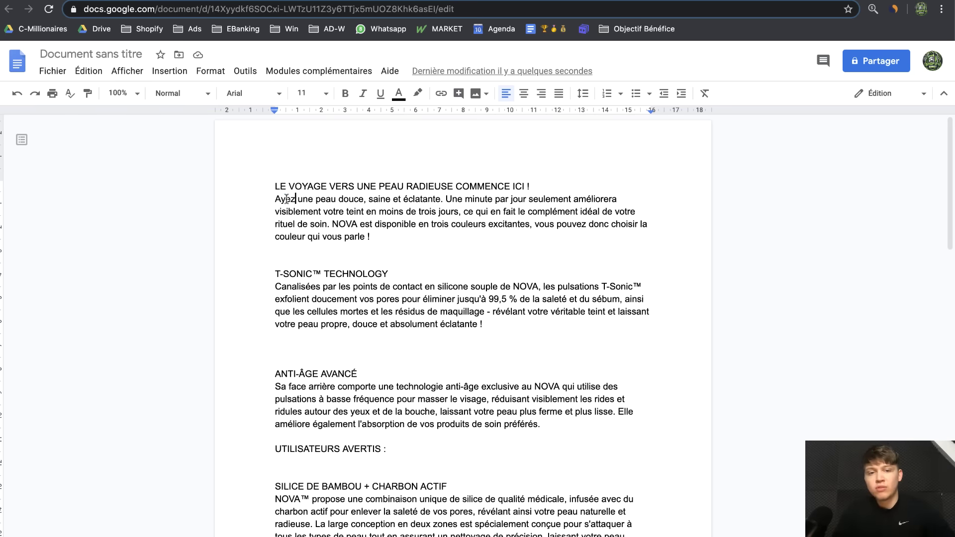
left_click_drag(282, 197, 579, 213)
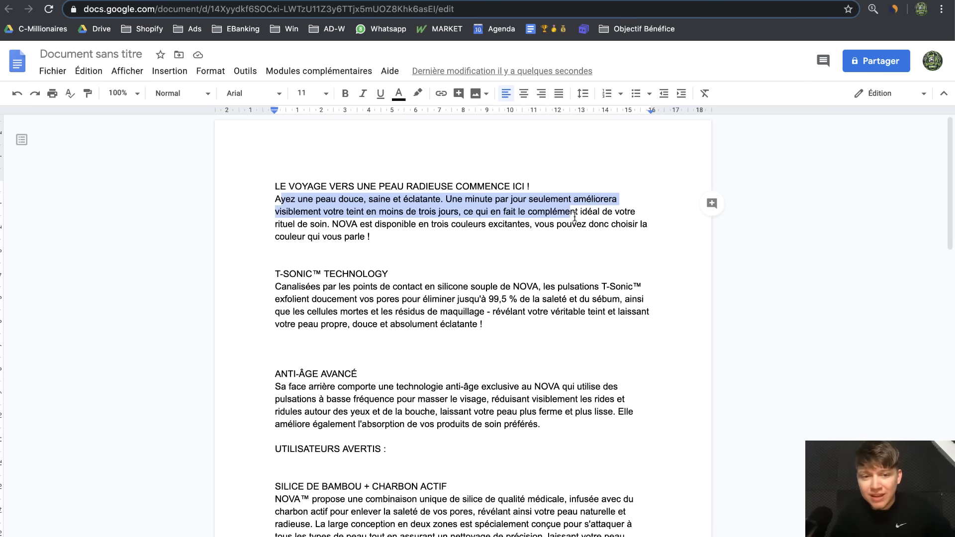
left_click(329, 223)
left_click_drag(329, 224, 263, 204)
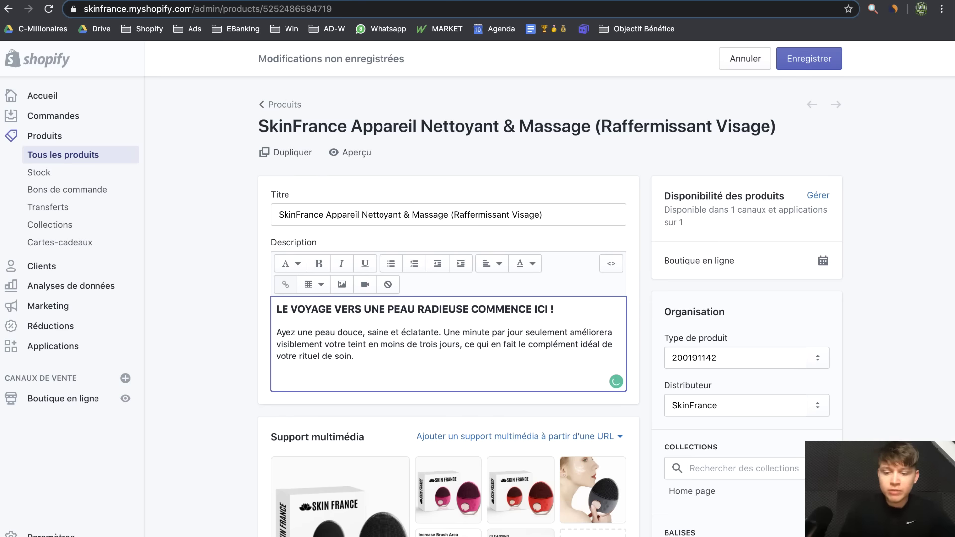
key("BackSpace")
type("Avec ")
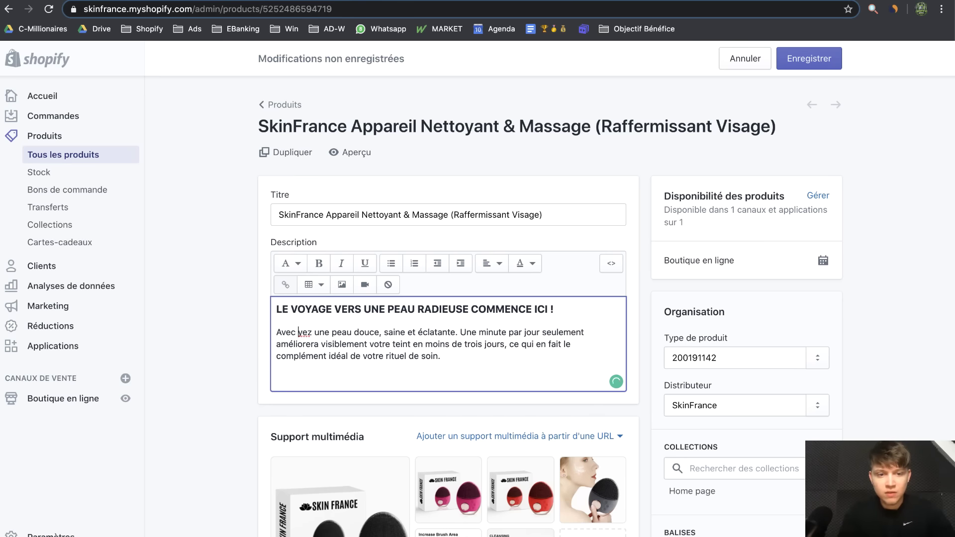
type("SkinFrance™ a")
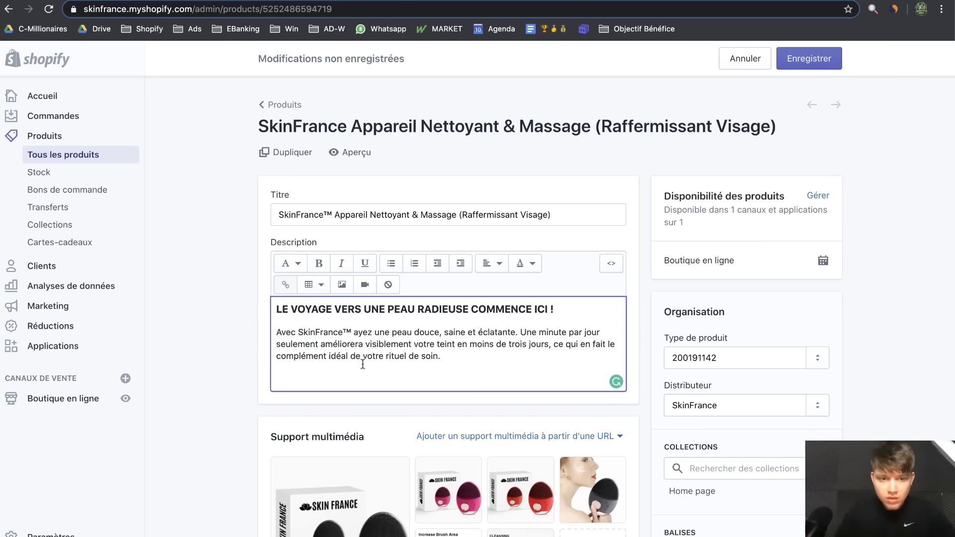
Check the SkinFrance™ paragraph in the Shopify description and save the product
left_click_drag(450, 357, 299, 328)
left_click(499, 331)
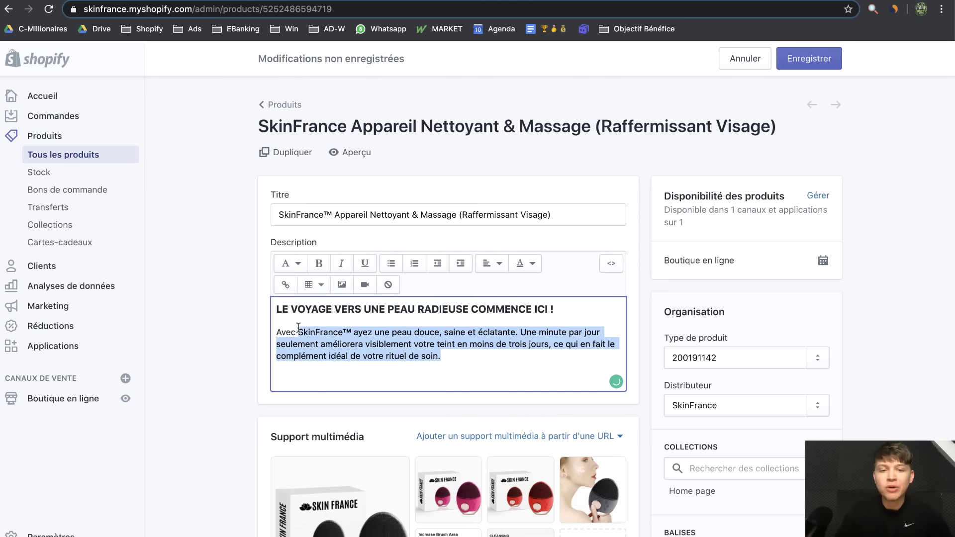
left_click(467, 354)
left_click_drag(456, 357, 275, 300)
left_click(277, 332)
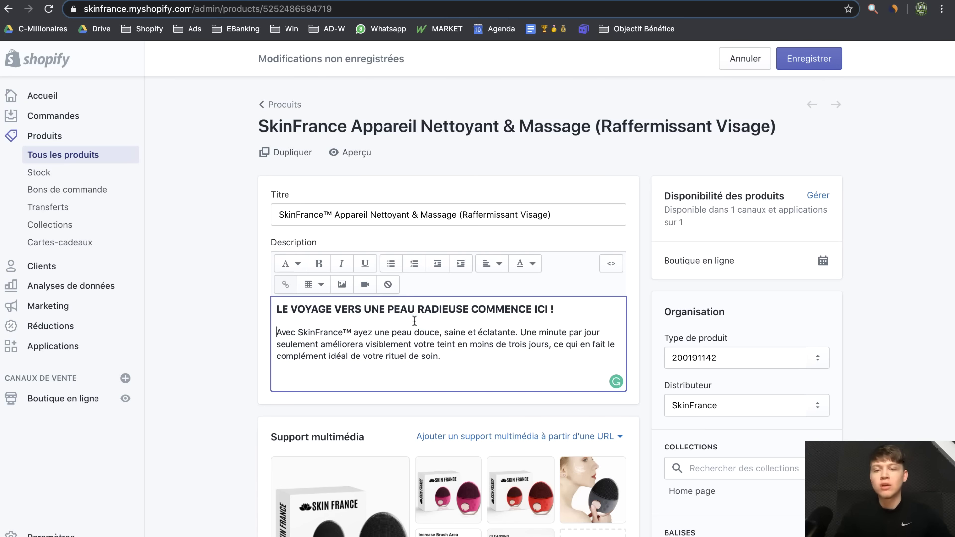
left_click(809, 58)
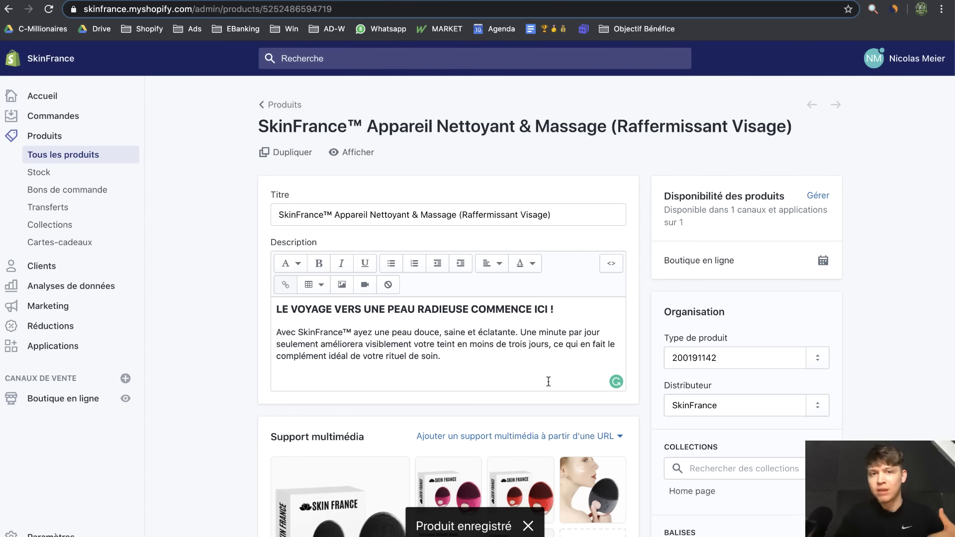
Add the left-aligned animated skin image to the description, save, and view the live product
left_click(397, 383)
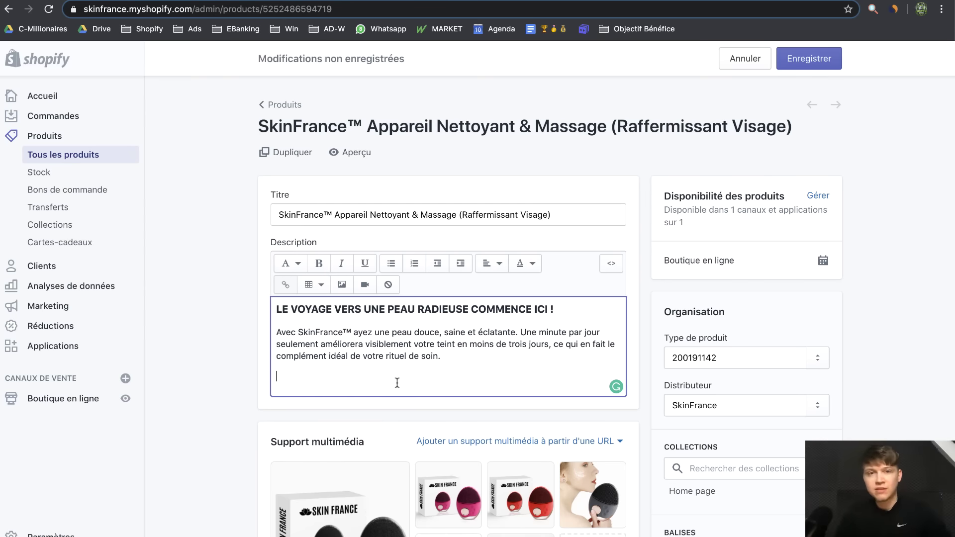
key("super+v")
scroll(534, 275, "down", 3)
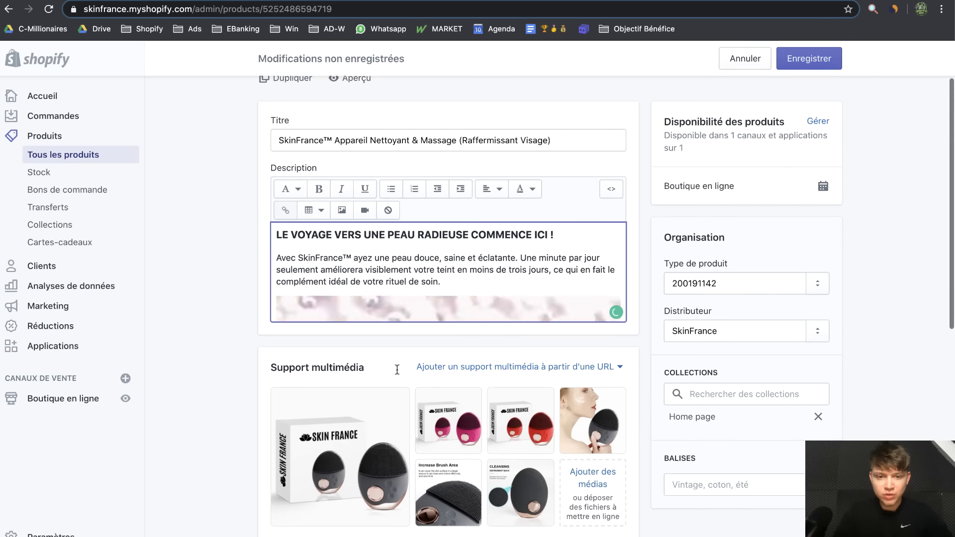
left_click(492, 188)
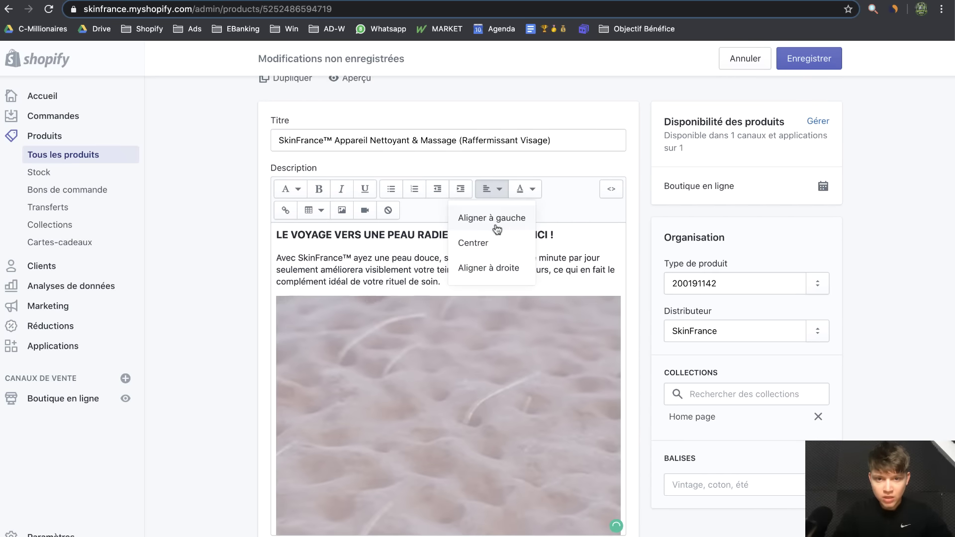
left_click(495, 242)
left_click(795, 59)
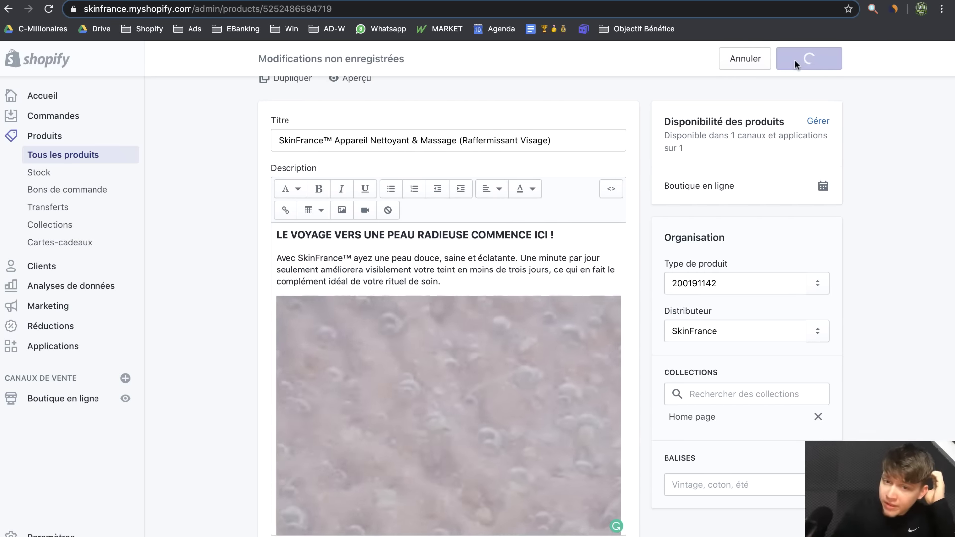
left_click(357, 152)
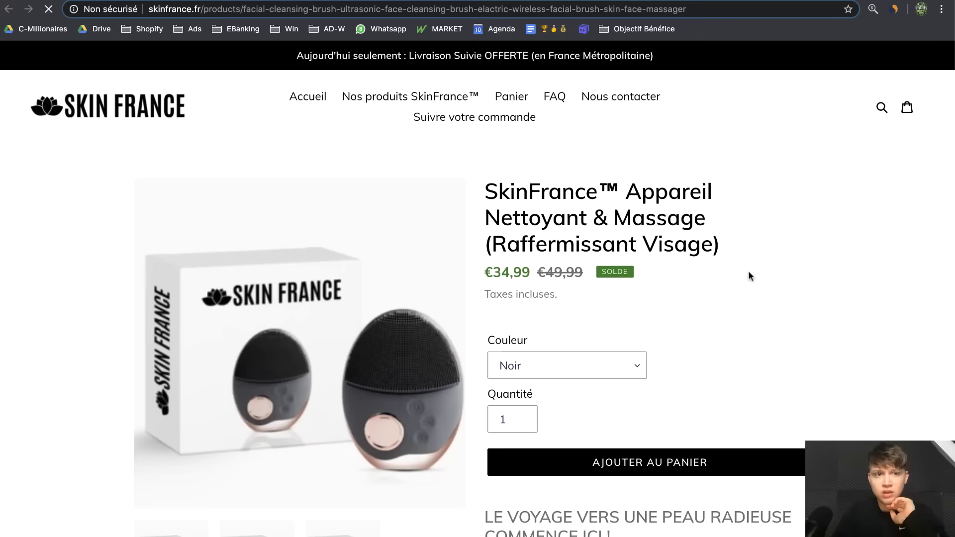
Review the storefront description, then select SkinFrance™ back in the admin editor
scroll(755, 275, "down", 5)
scroll(755, 274, "up", 1)
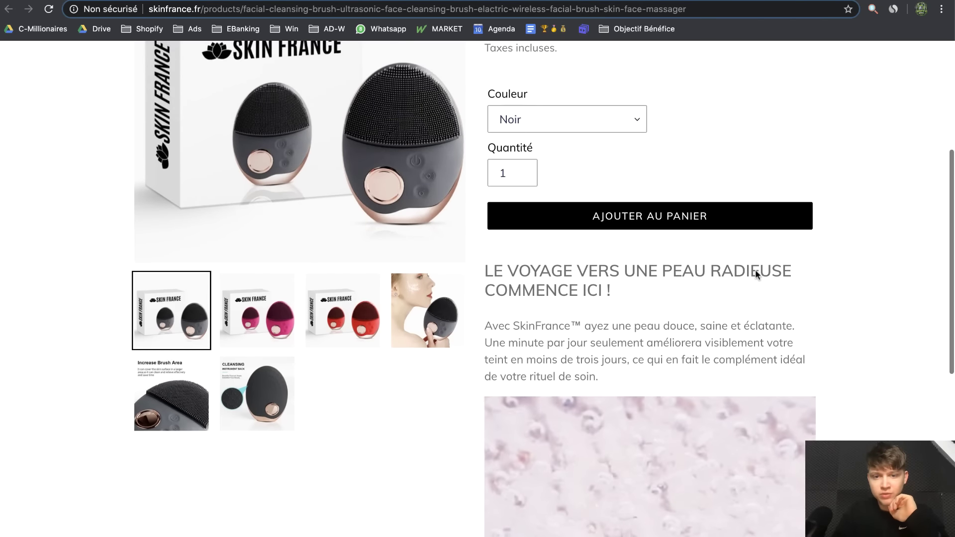
scroll(755, 270, "down", 2)
scroll(755, 270, "up", 2)
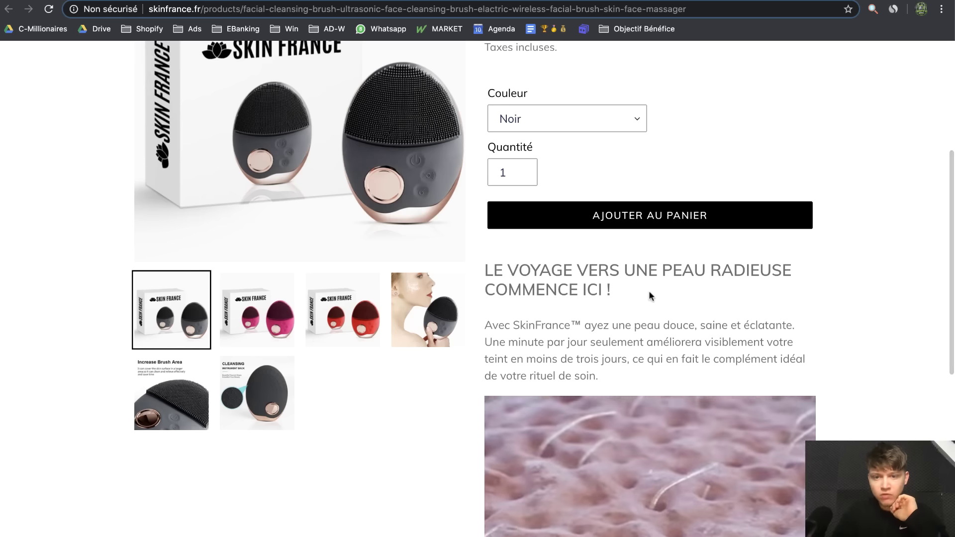
left_click_drag(652, 296, 524, 269)
left_click(660, 310)
scroll(661, 311, "down", 3)
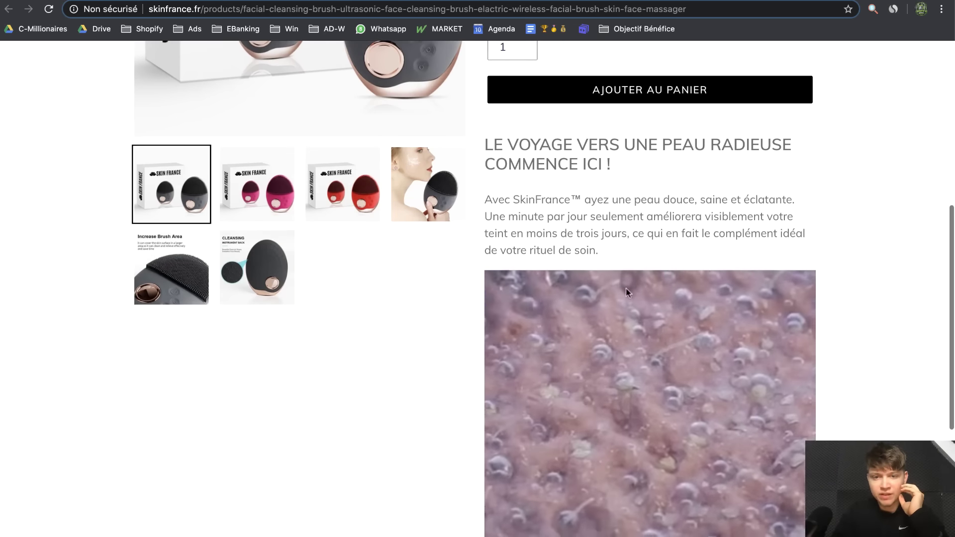
scroll(673, 238, "up", 3)
scroll(673, 238, "down", 8)
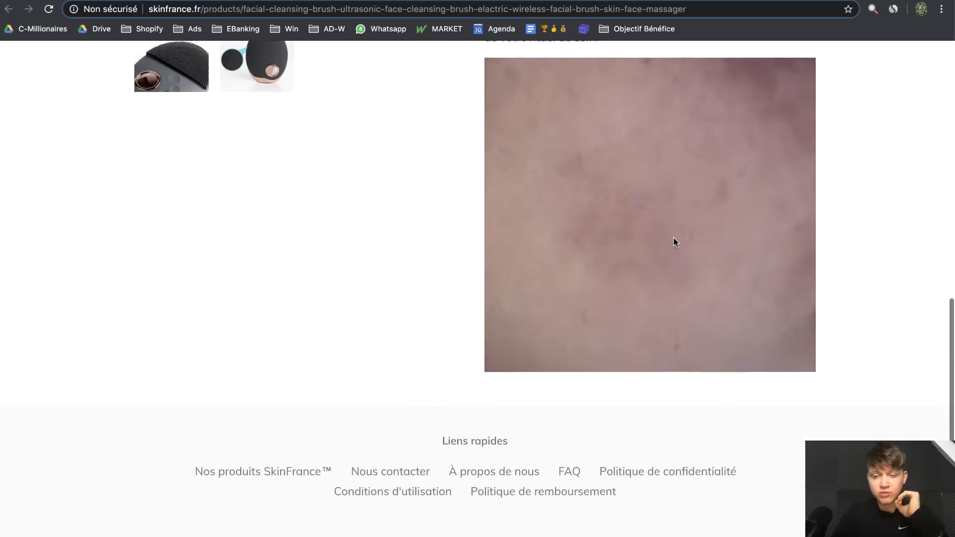
scroll(673, 237, "up", 2)
scroll(674, 238, "up", 2)
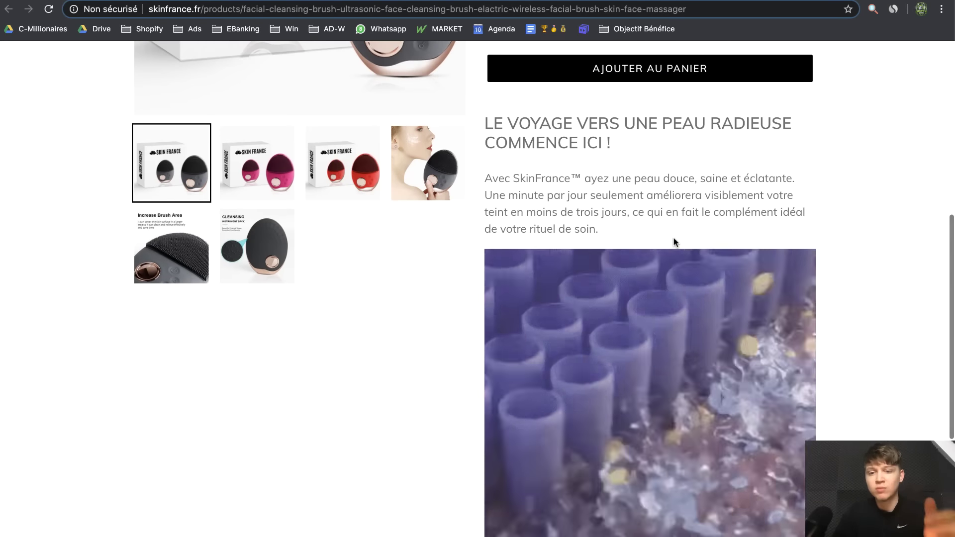
scroll(674, 238, "down", 1)
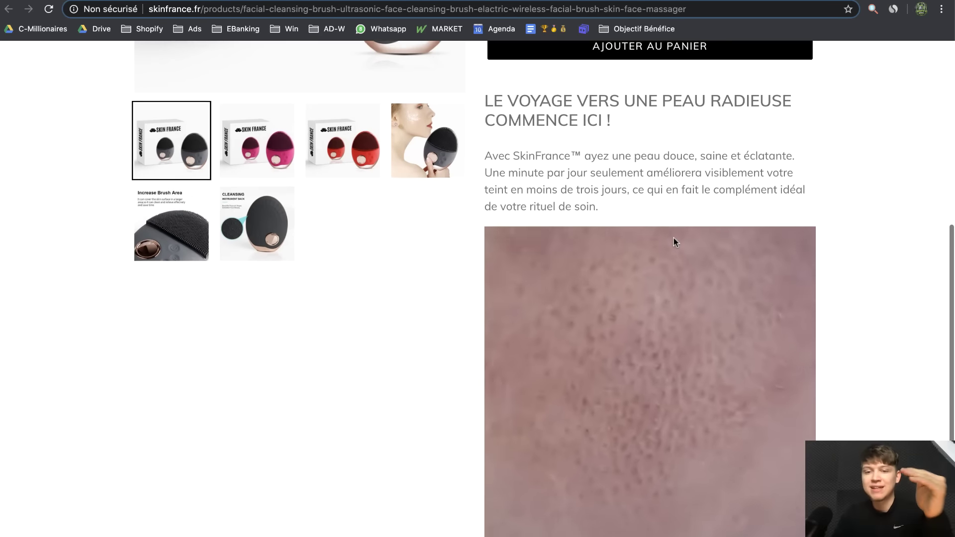
scroll(674, 239, "up", 2)
scroll(673, 239, "down", 1)
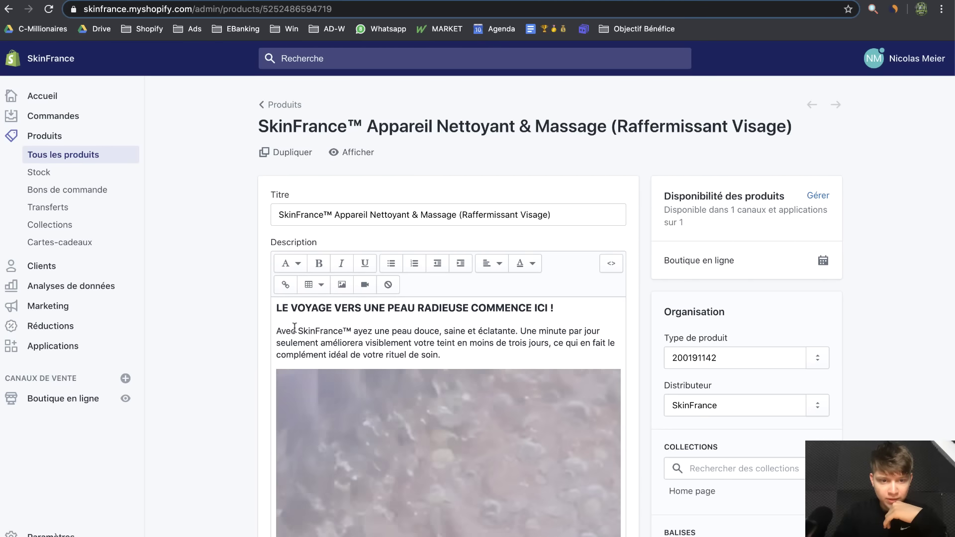
left_click_drag(298, 331, 344, 329)
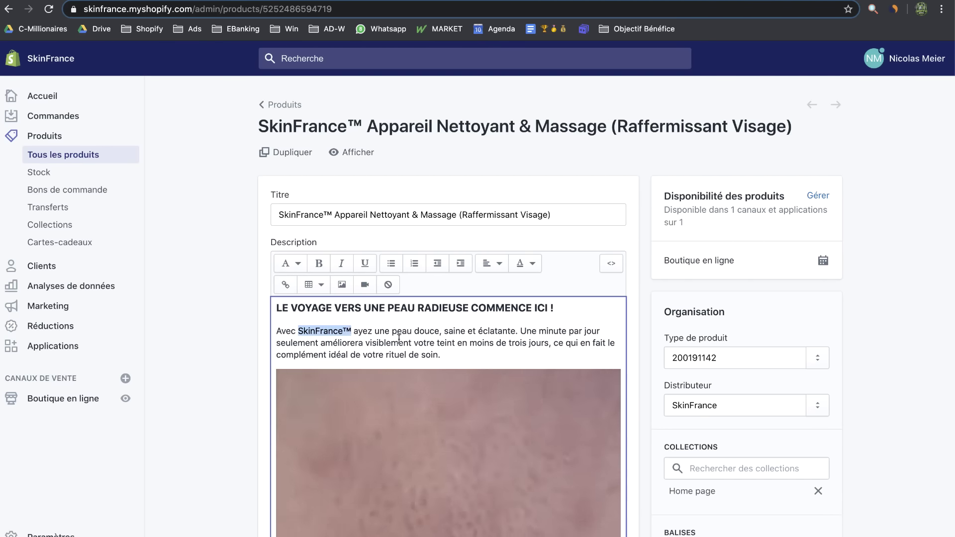
Bold SkinFrance™ and make 'peau douce, saine et éclatante.' bold italic
key("super+b")
left_click(402, 334)
left_click_drag(395, 334, 523, 329)
key("super+b")
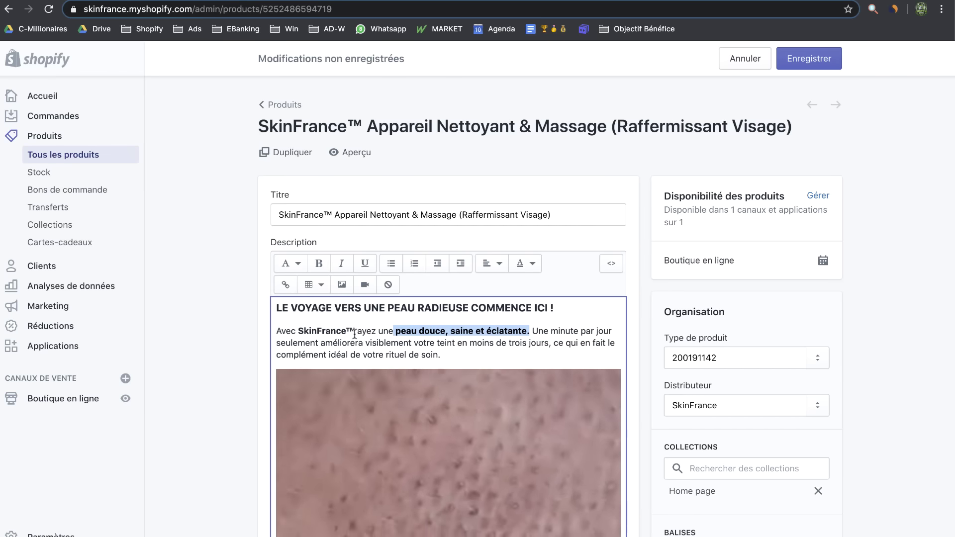
key("super+i")
left_click(460, 343)
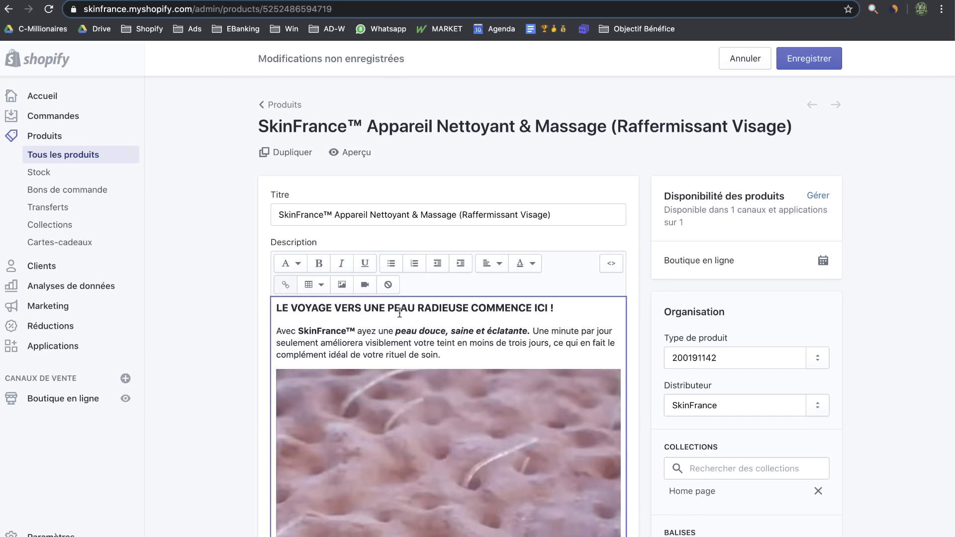
Italicise 'minute par jour' and save the description
left_click_drag(550, 332, 546, 331)
left_click_drag(618, 352, 613, 329)
key("super+i")
left_click(555, 340)
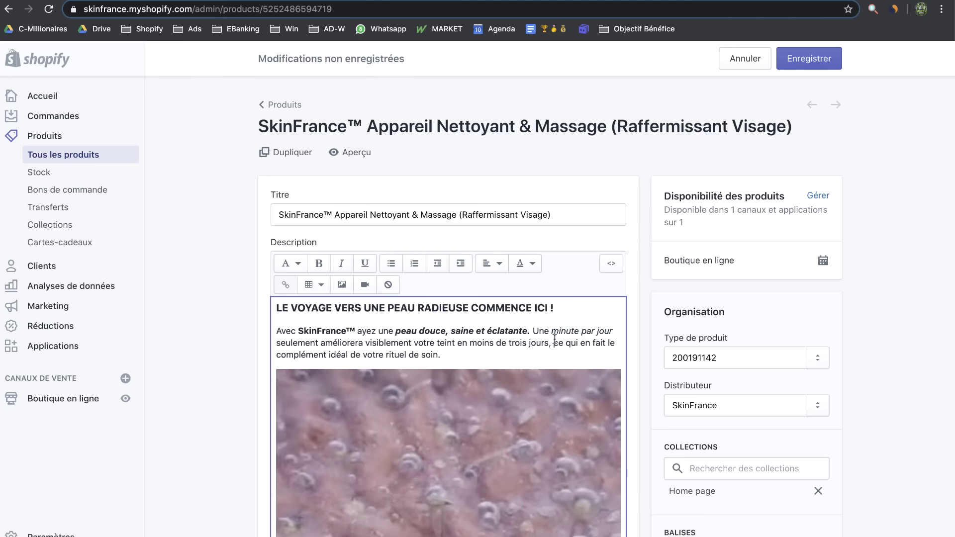
left_click(817, 59)
key("ctrl+Tab")
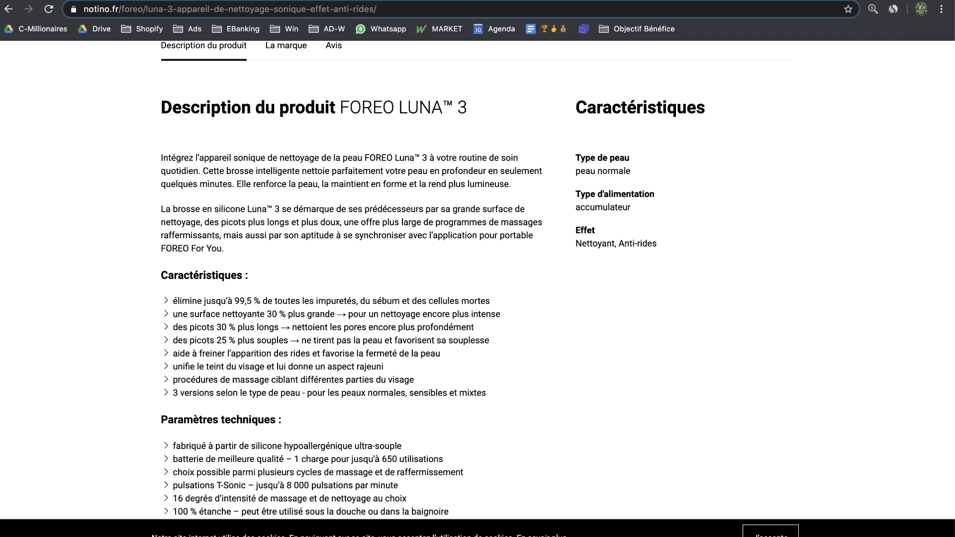
key("ctrl+shift+Tab")
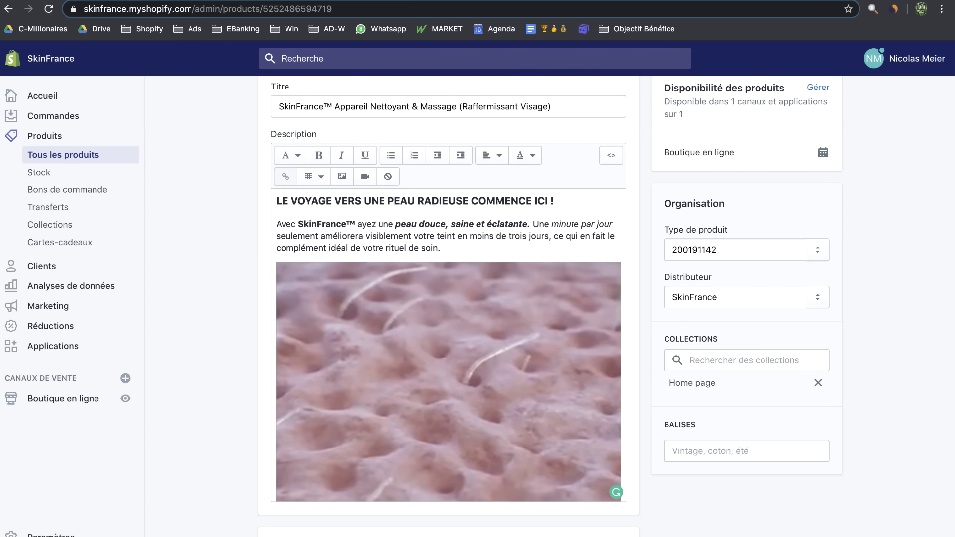
Paste the French pulsations paragraph below the image and insert 'de SkinFrance™'
key("ctrl+shift+Tab")
left_click(516, 337)
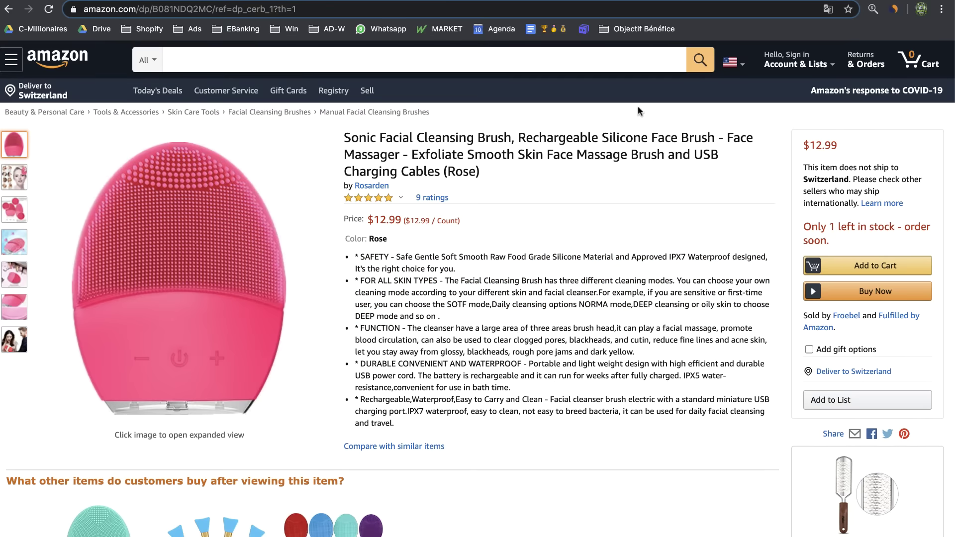
key("ctrl+Tab")
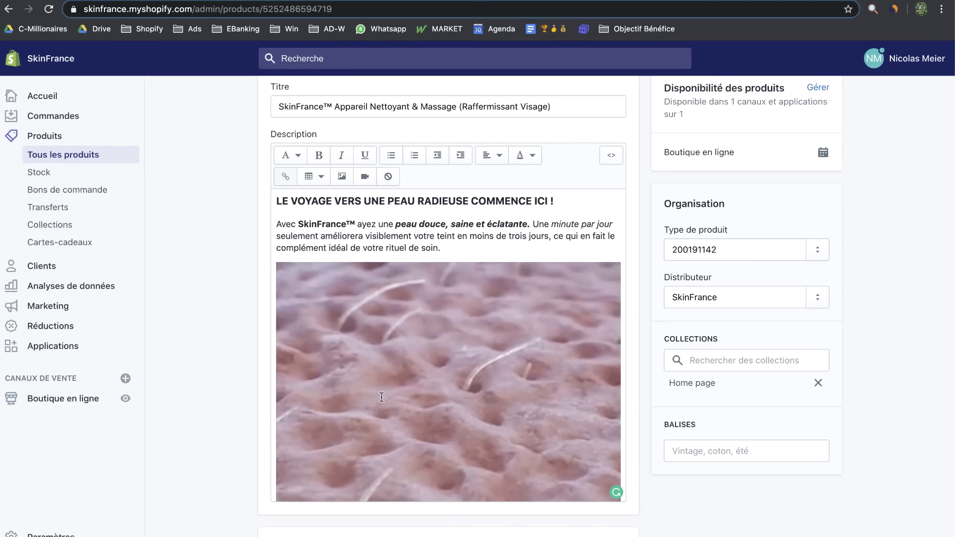
left_click(382, 397)
key("Right")
key("Return")
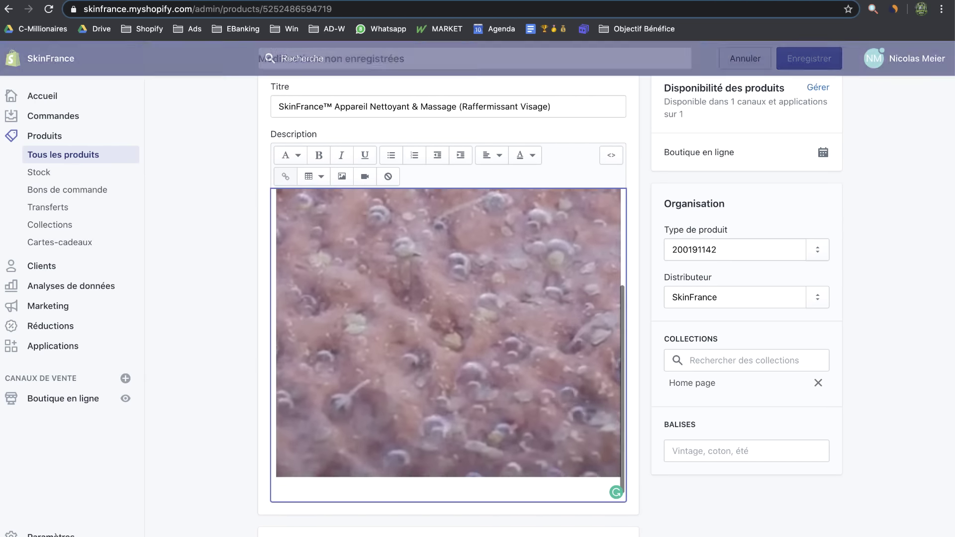
type("Les pulsations exfolient doucement vos pores pour éliminer jusqu'à 99,5 % de la saleté et du sébum, ainsi que les cellules mortes et les résidus de maquillage - révélant votre véritable teint et laissant votre peau propre, douce et absolument éclatante !")
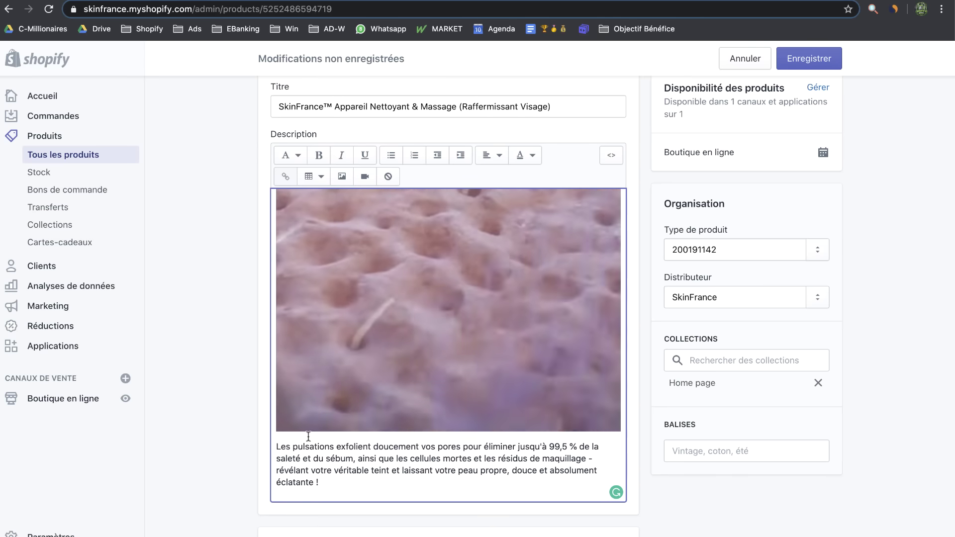
left_click(333, 447)
type("de Skin")
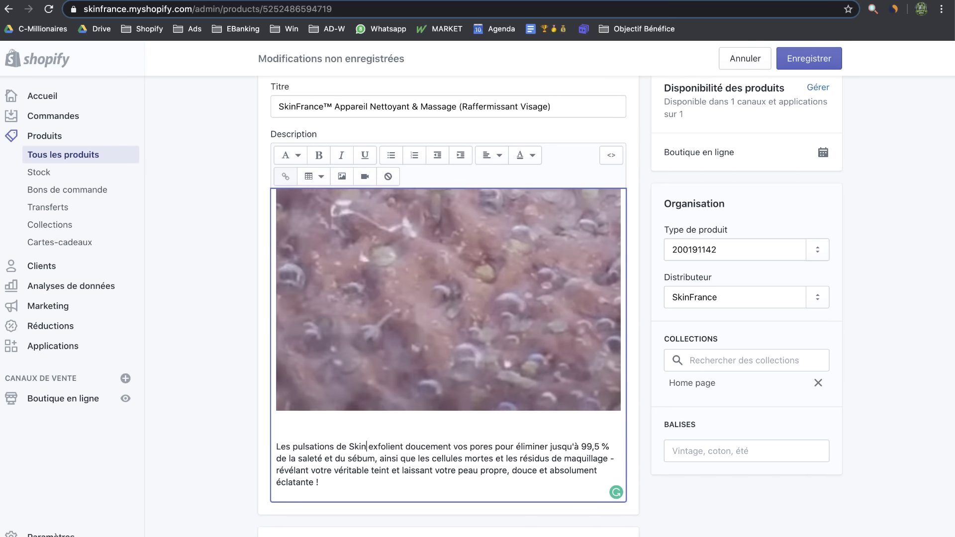
type("France™")
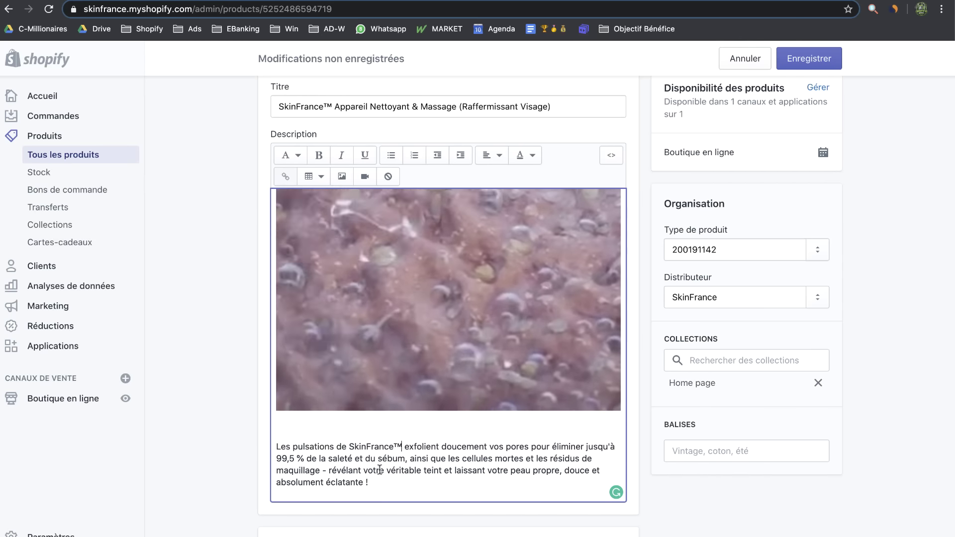
Italicise the clause from '99,5 %' through 'maquillage'
scroll(425, 473, "down", 1)
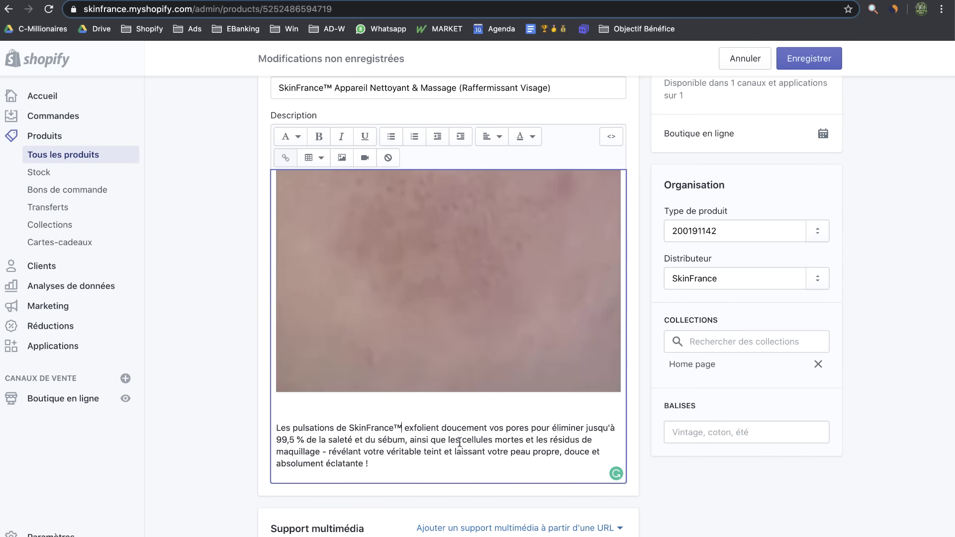
left_click_drag(568, 463, 254, 425)
left_click(379, 454)
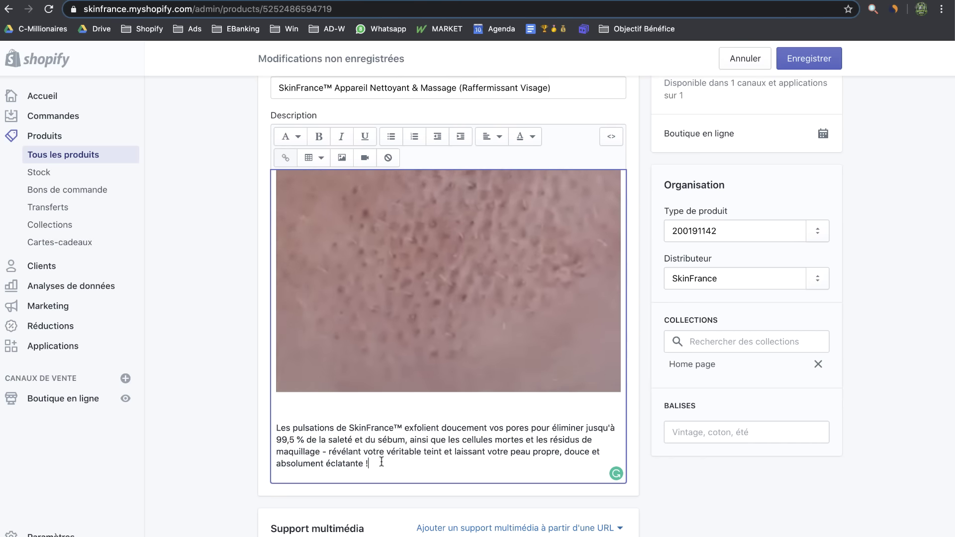
left_click_drag(382, 462, 328, 452)
left_click(428, 460)
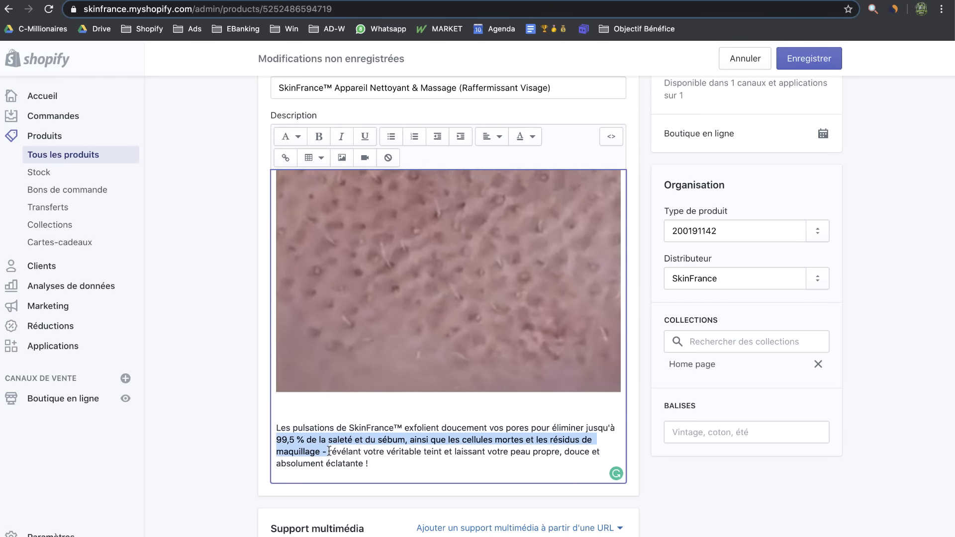
key("ctrl+i")
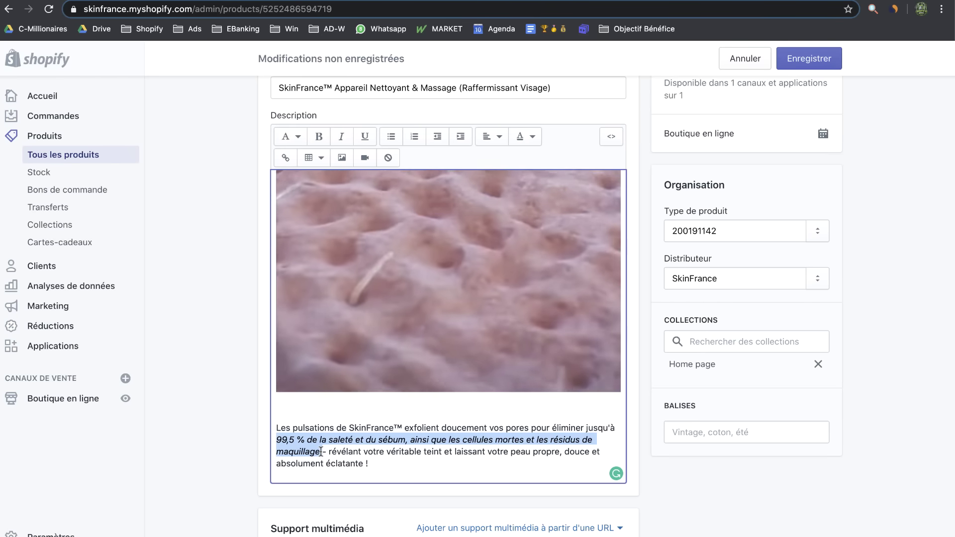
left_click(277, 438)
Bold '99,5 % de la saleté' and SkinFrance™, then save the product
left_click_drag(279, 438, 354, 438)
key("ctrl+b")
left_click(402, 453)
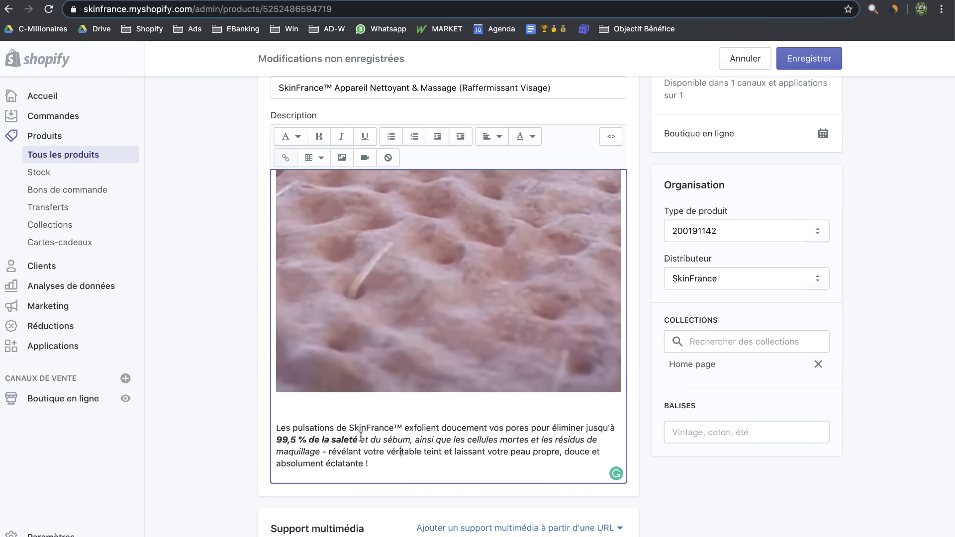
left_click_drag(404, 428, 401, 429)
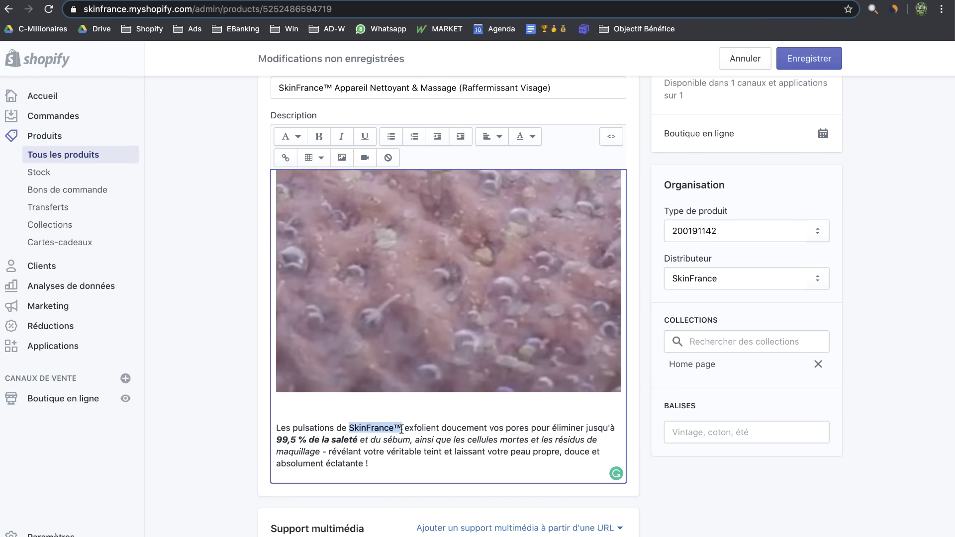
key("super+b")
left_click(810, 58)
scroll(783, 341, "down", 1)
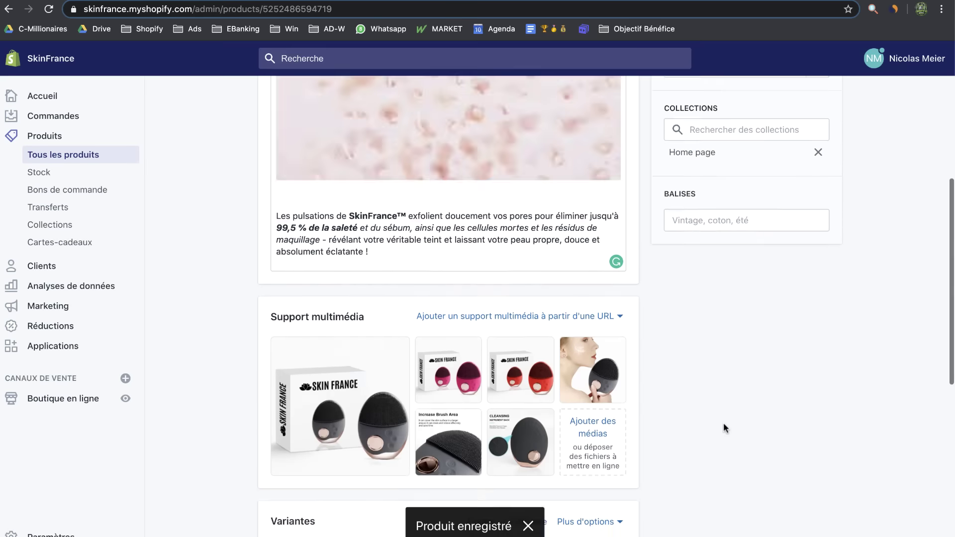
Download a product photo and save it to the desktop
left_click(586, 366)
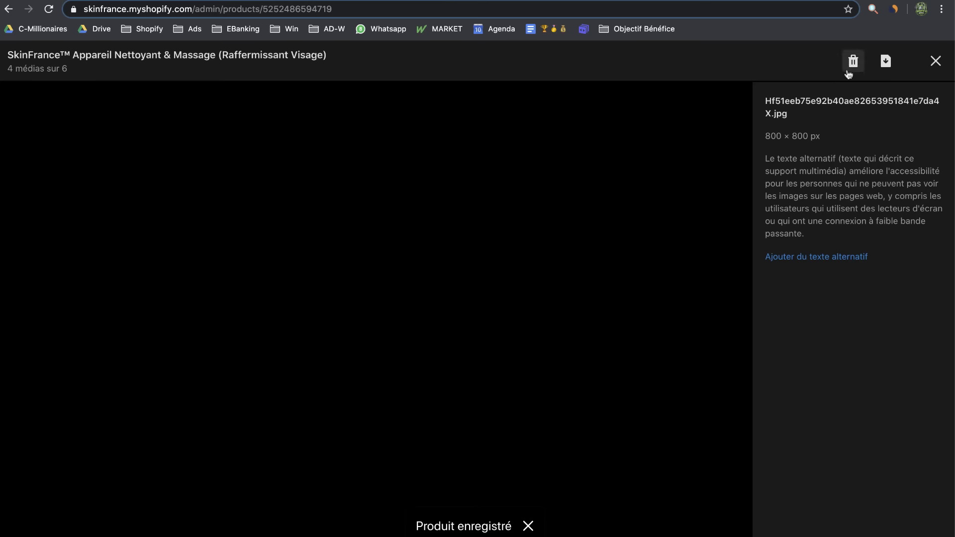
left_click(886, 61)
left_click(941, 63)
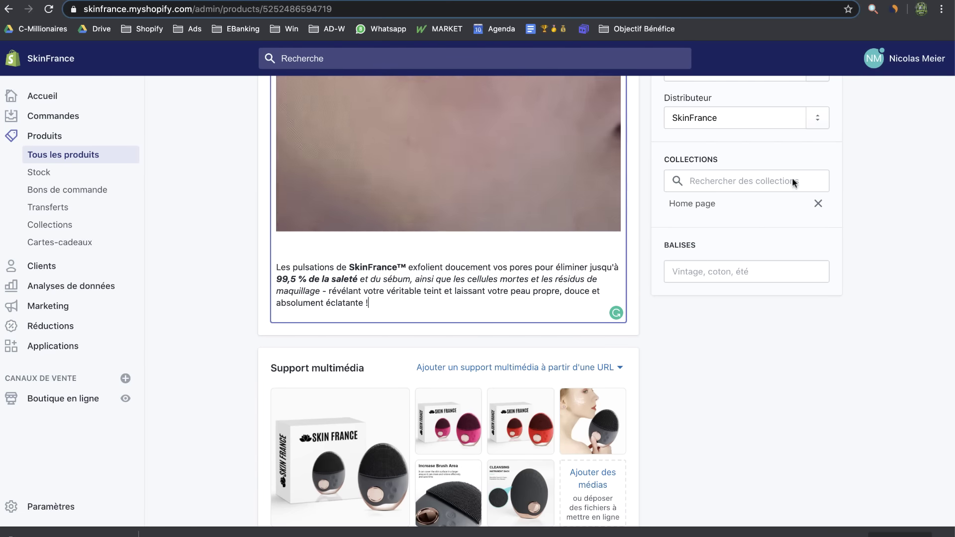
left_click_drag(954, 164, 756, 164)
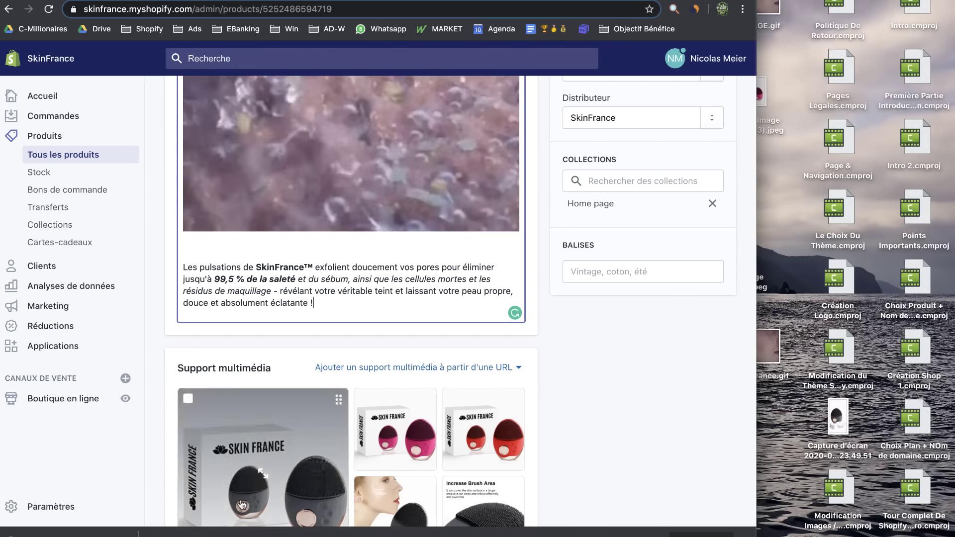
left_click_drag(70, 534, 786, 175)
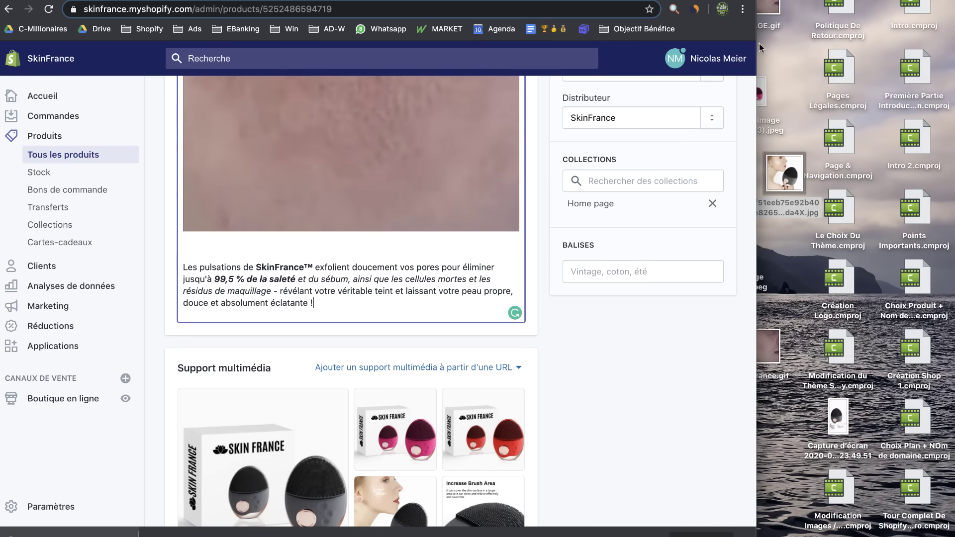
double_click(756, 215)
Insert the photo at Originale size below the paragraph, shrink it to about 527 px, and centre it
scroll(874, 310, "up", 3)
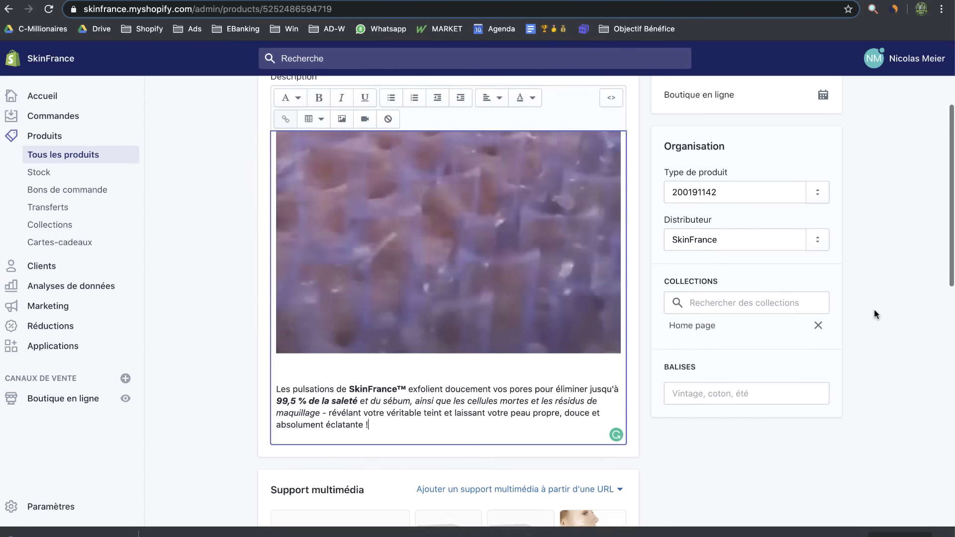
left_click(414, 437)
key("Return")
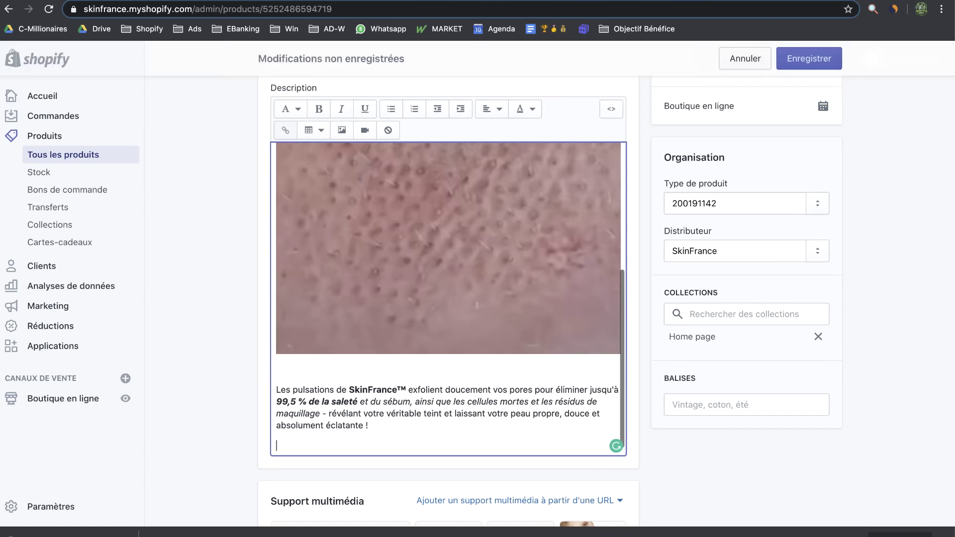
left_click(342, 130)
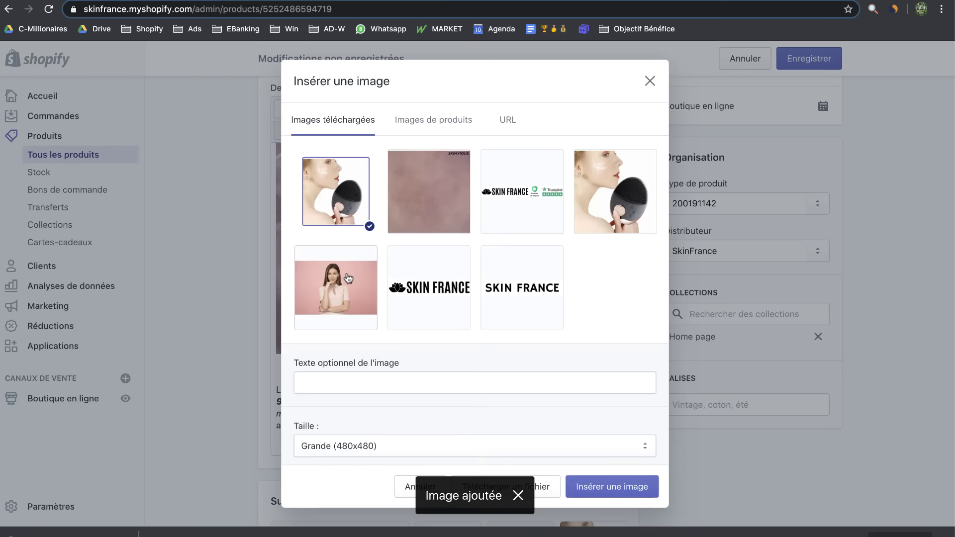
left_click(473, 447)
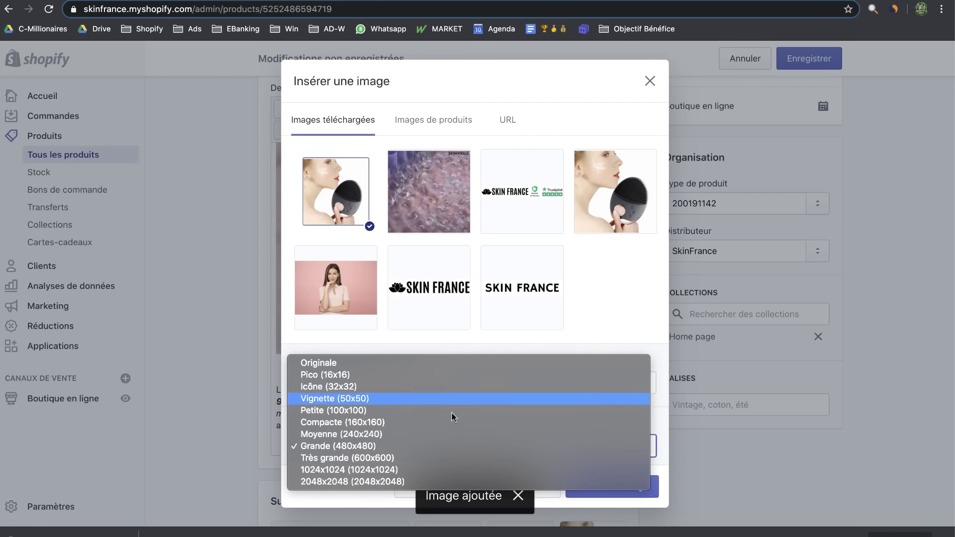
left_click(408, 366)
left_click(616, 487)
left_click(393, 322)
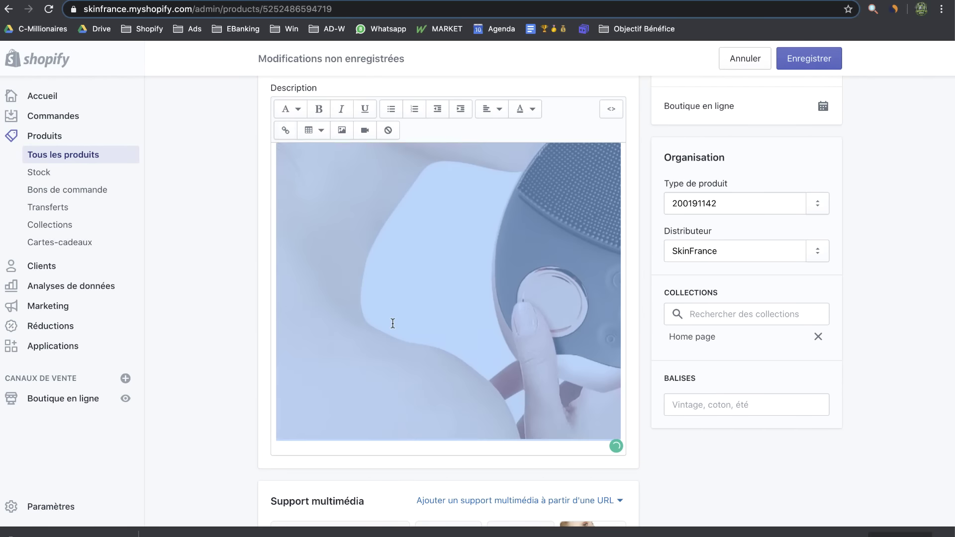
left_click_drag(276, 439, 413, 289)
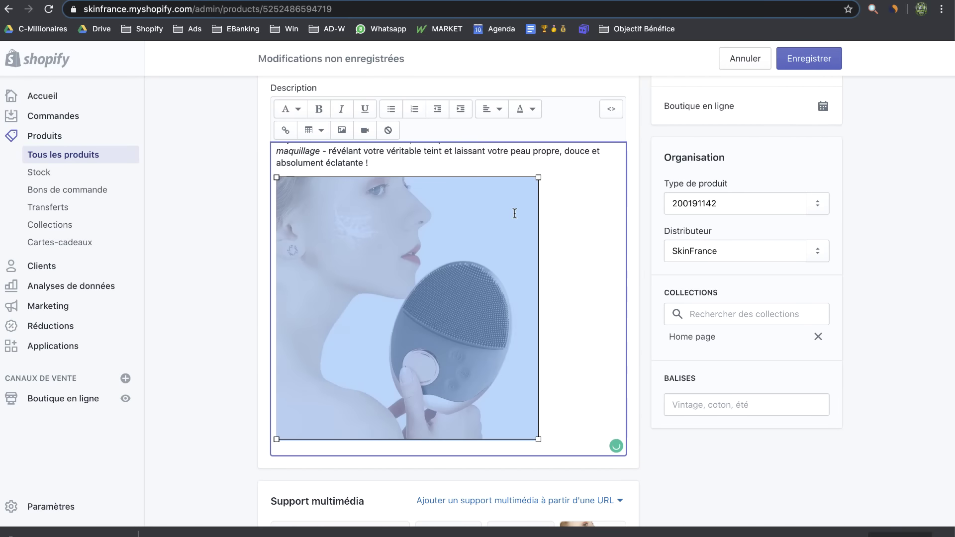
left_click(489, 109)
left_click(478, 162)
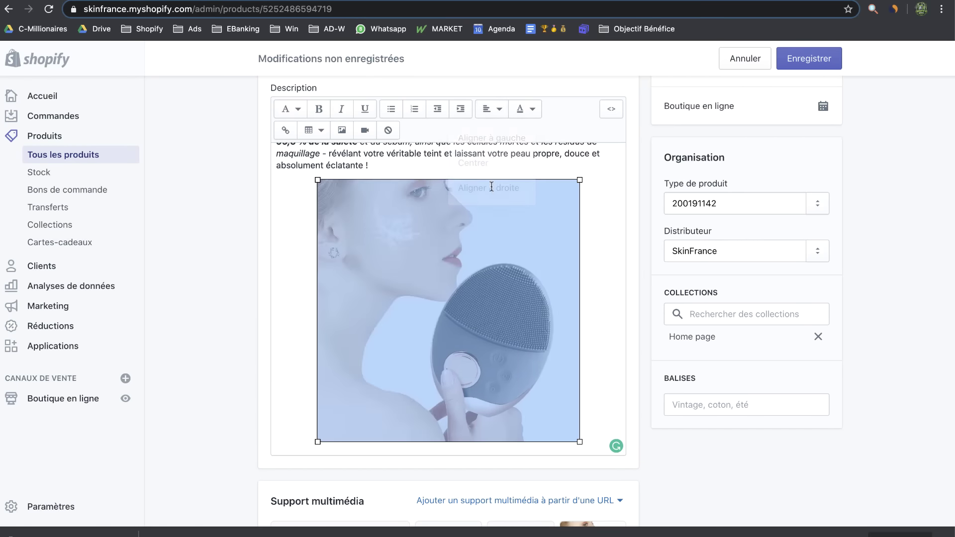
Shrink the animated skin image to about 414 by 393
scroll(489, 245, "up", 5)
left_click(489, 245)
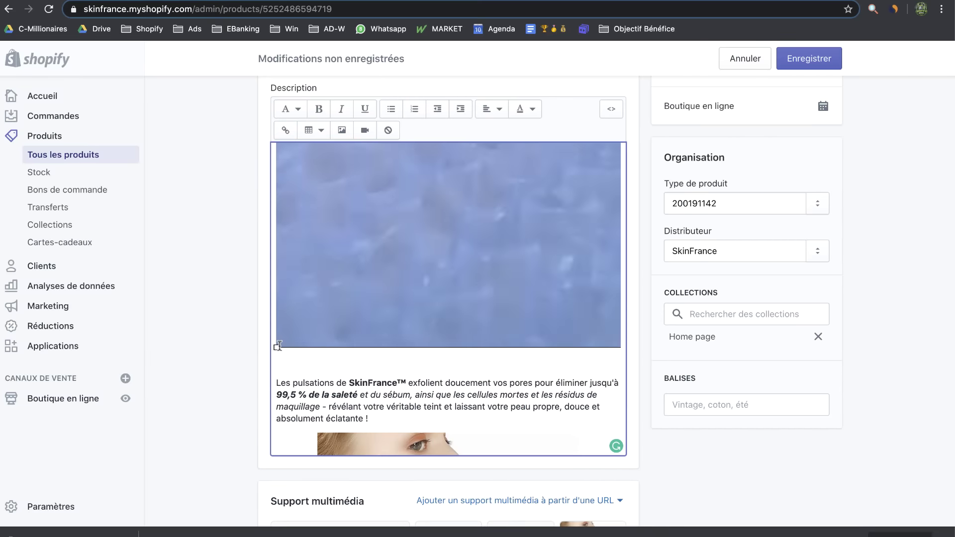
left_click_drag(276, 348, 391, 251)
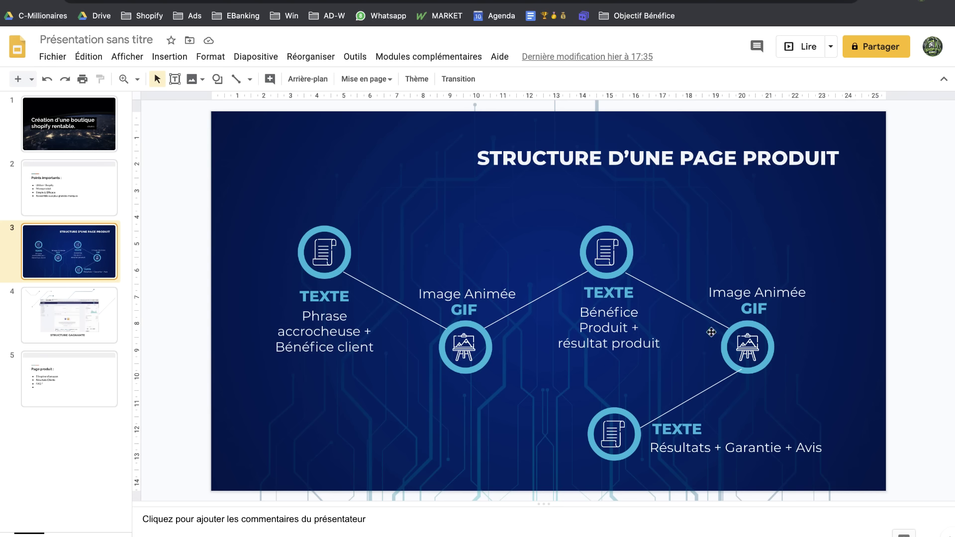
Return to the product editor and review the description text around the device photo
key("ctrl+Left")
scroll(492, 401, "up", 5)
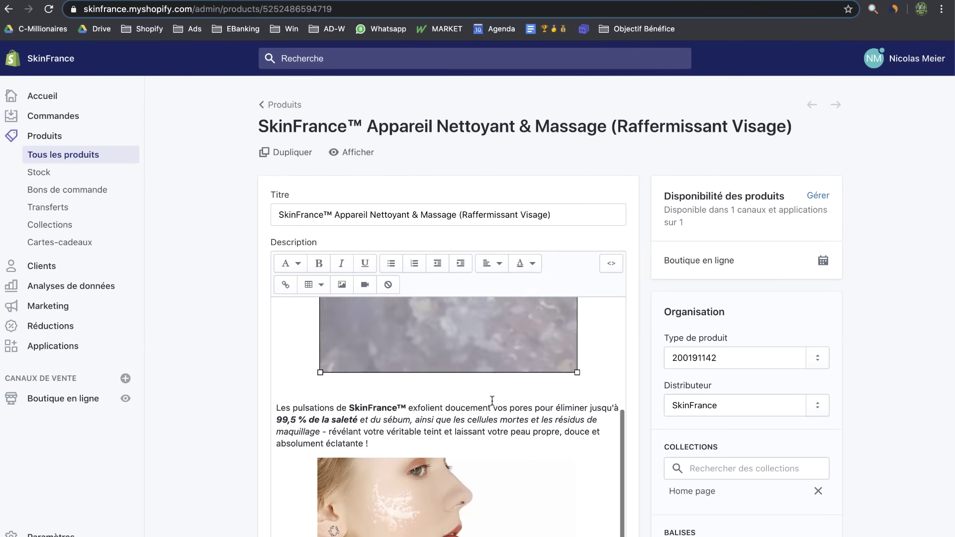
scroll(492, 401, "down", 2)
left_click(393, 446)
scroll(392, 446, "up", 5)
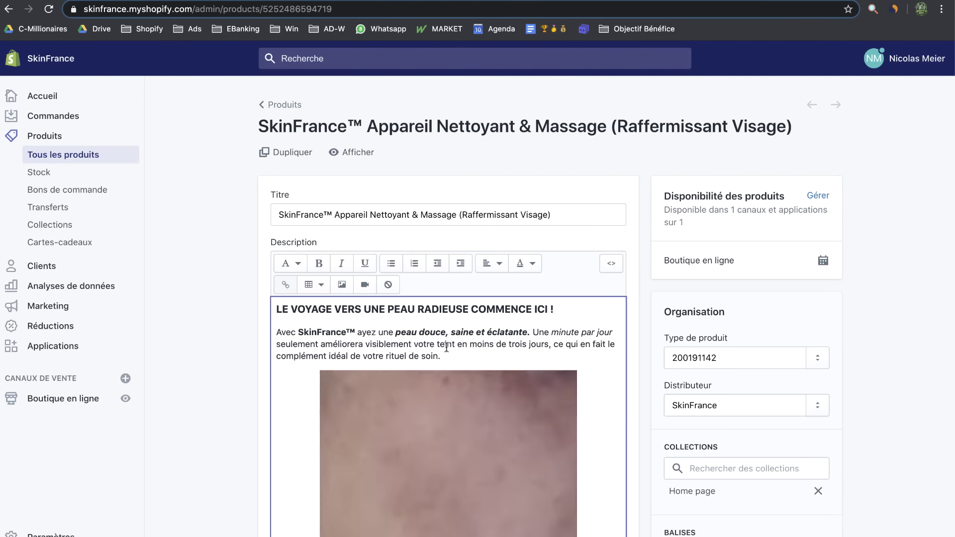
scroll(441, 374, "down", 5)
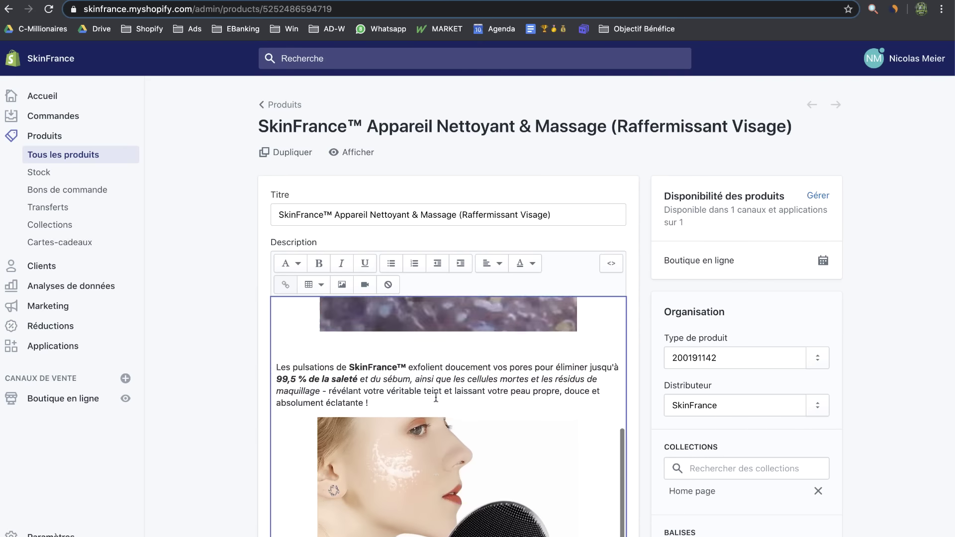
scroll(436, 397, "up", 1)
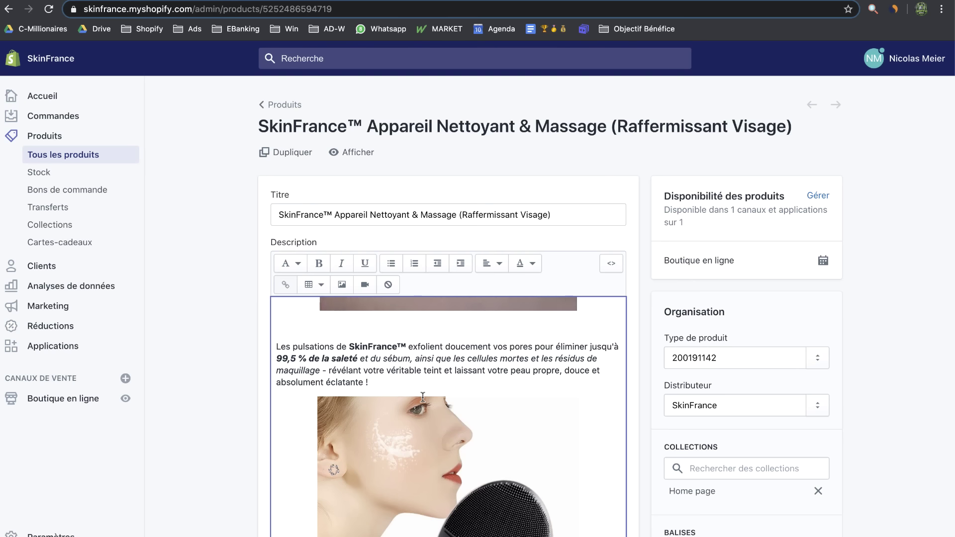
left_click_drag(284, 357, 321, 359)
scroll(423, 348, "up", 7)
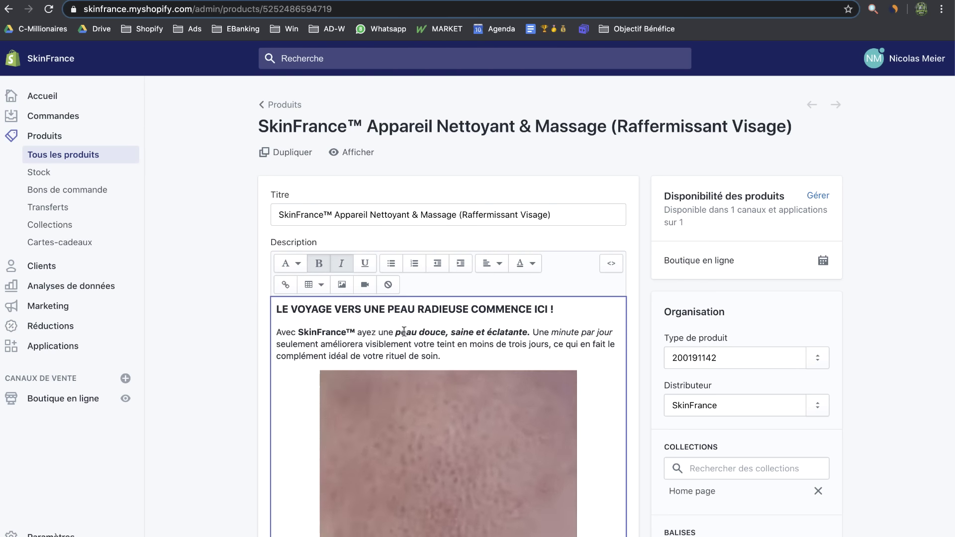
left_click_drag(401, 332, 504, 332)
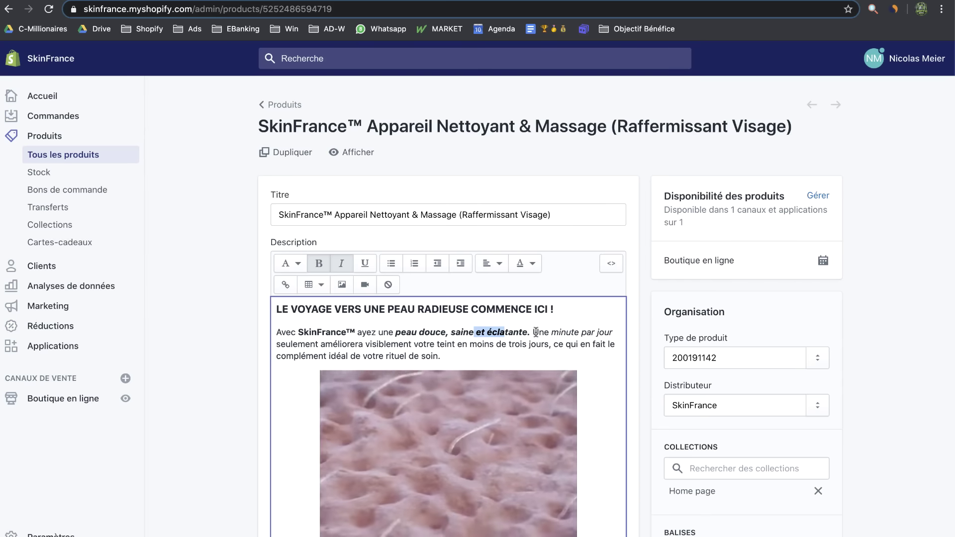
scroll(455, 410, "down", 5)
scroll(455, 409, "down", 3)
Add the bold-accented SkinFrance™ value-for-money paragraph below the second photo and save the description
left_click(604, 394)
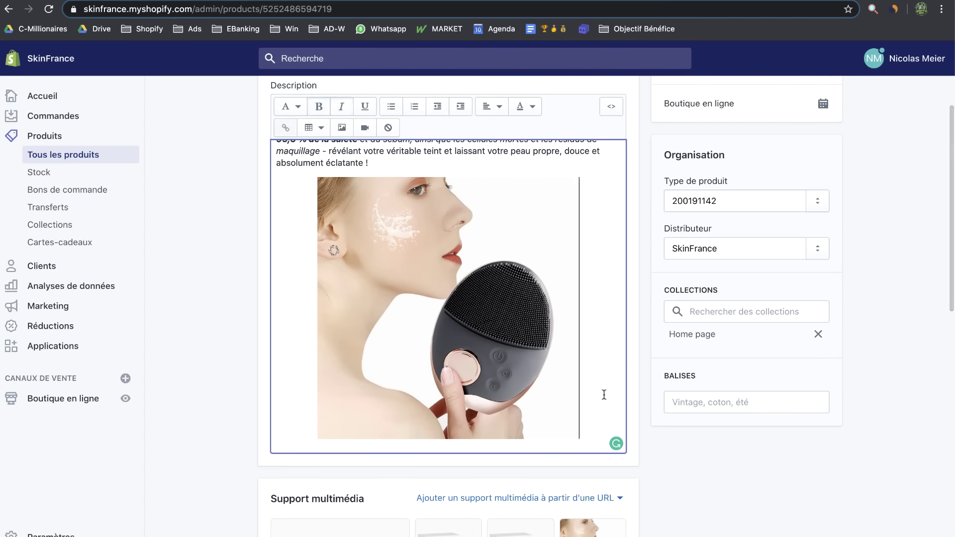
key("Return")
type("SkinFrance offre un excellent rapport qualité-prix puisque vous n'achèterez plus jamais une autre tête de brosse, ce qui vous permettra d'économiser des tonnes d'argent ! Sans oublier que vous évitez les mauvaises bactéries qui s'accumulent dans les têtes de brosse.")
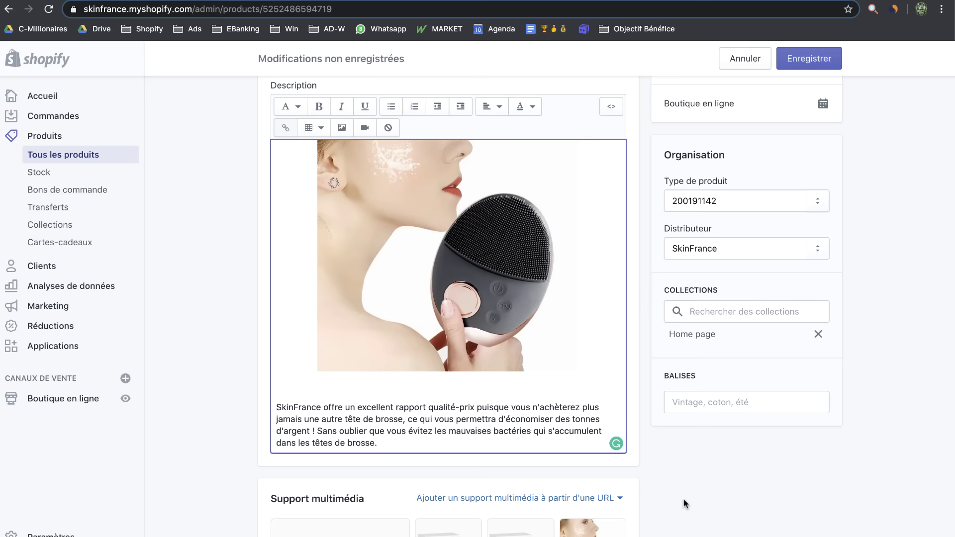
scroll(684, 504, "down", 2)
scroll(683, 504, "up", 3)
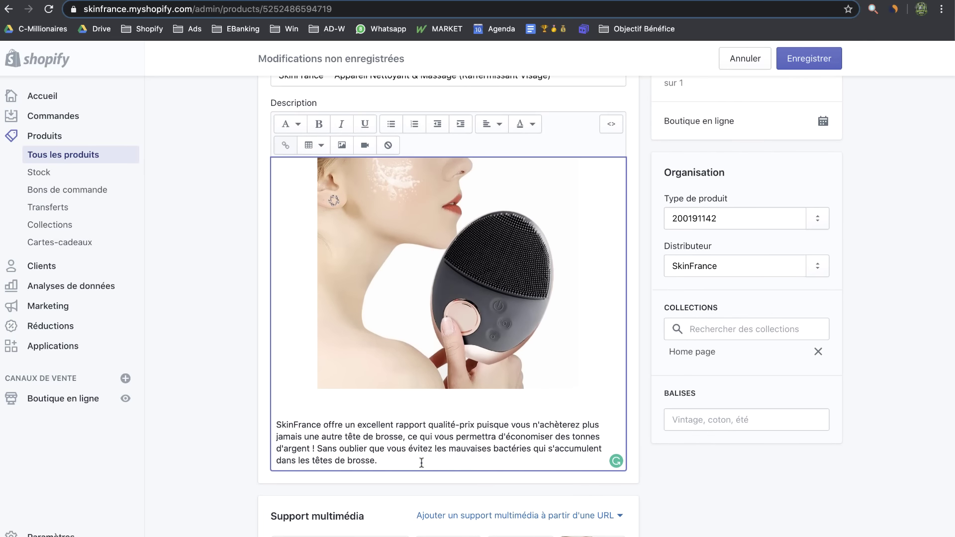
key("ctrl+z")
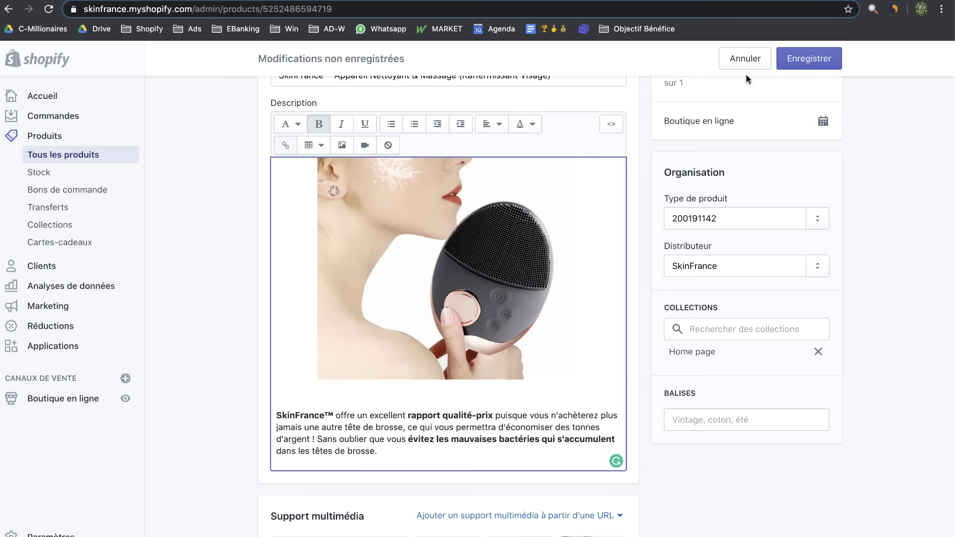
left_click(801, 60)
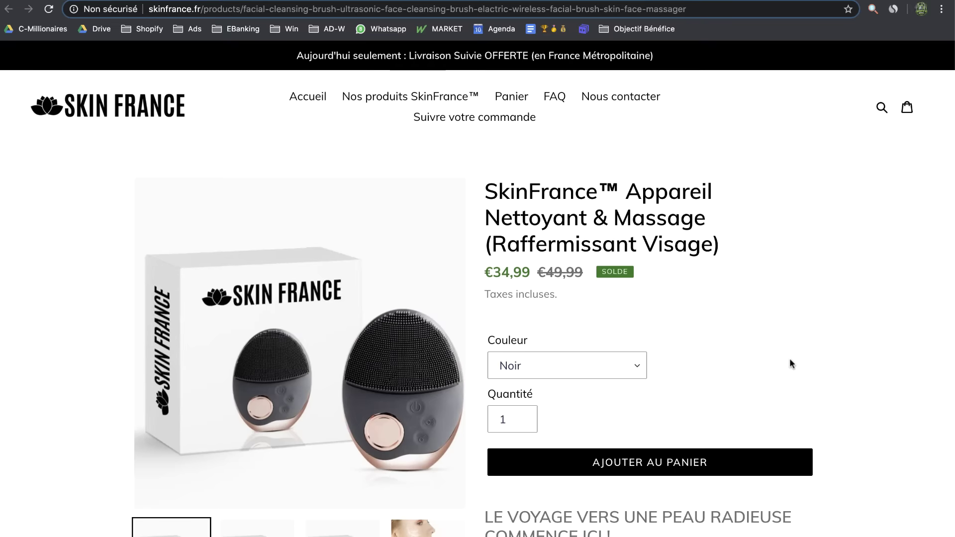
Review the storefront product page's text, images and Garantie/Avis slide, then open the Shopify App Store
scroll(790, 359, "down", 4)
scroll(790, 358, "down", 3)
left_click_drag(636, 201, 492, 179)
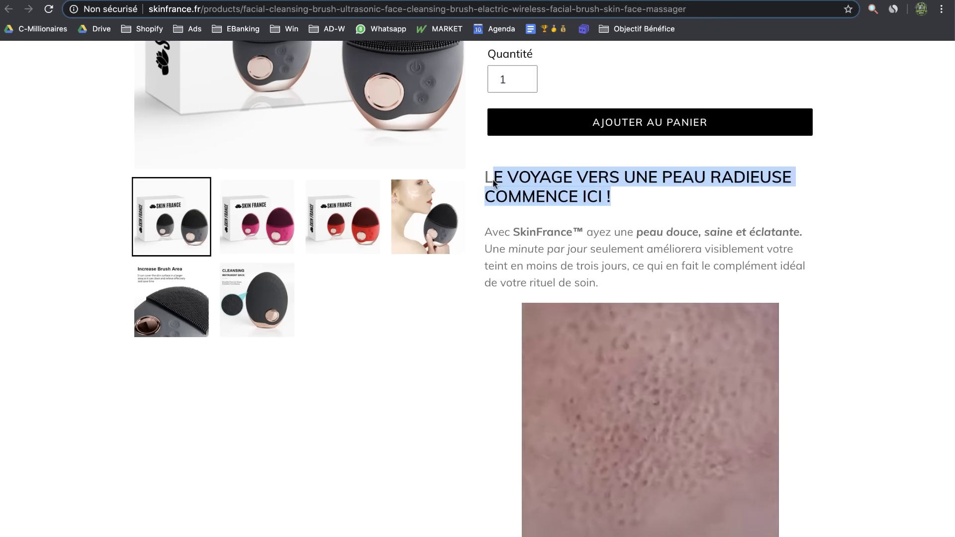
scroll(682, 261, "down", 6)
scroll(682, 261, "down", 10)
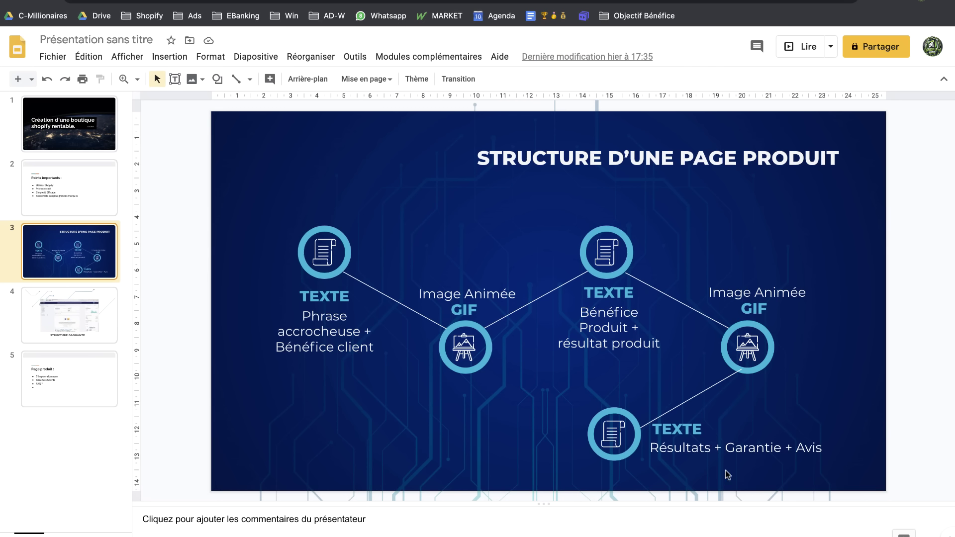
double_click(740, 449)
double_click(808, 448)
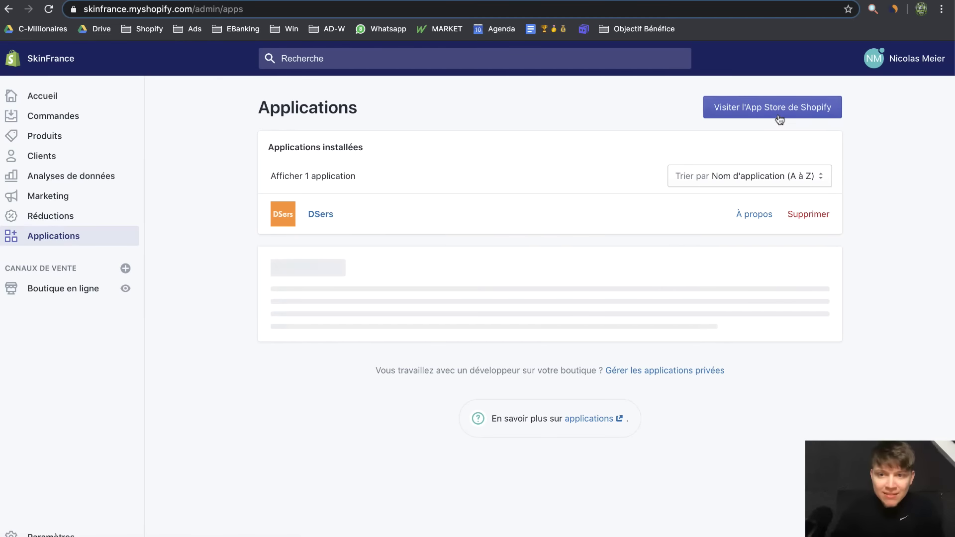
left_click(779, 117)
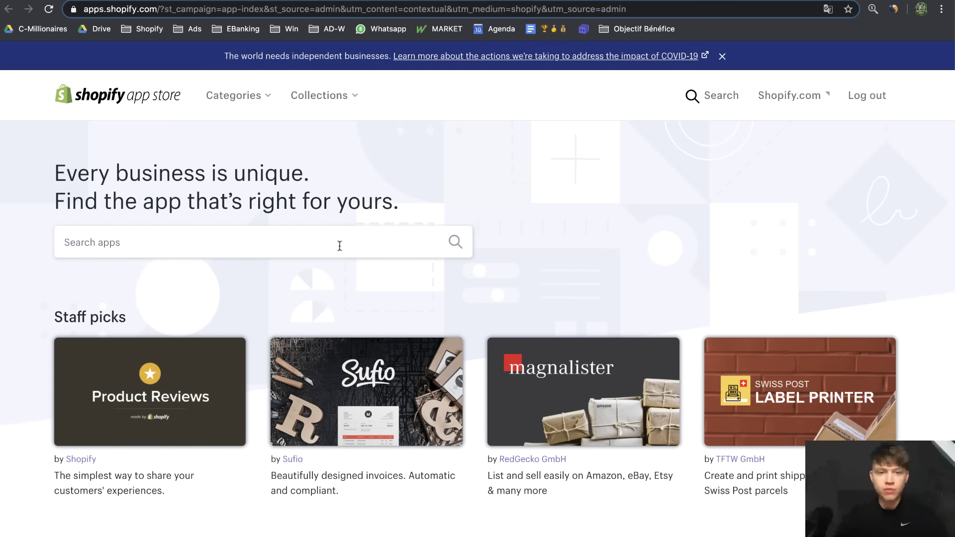
Search 'easy t' and install Easy Tabs - Product Tabs on its 7-day free trial
left_click(340, 245)
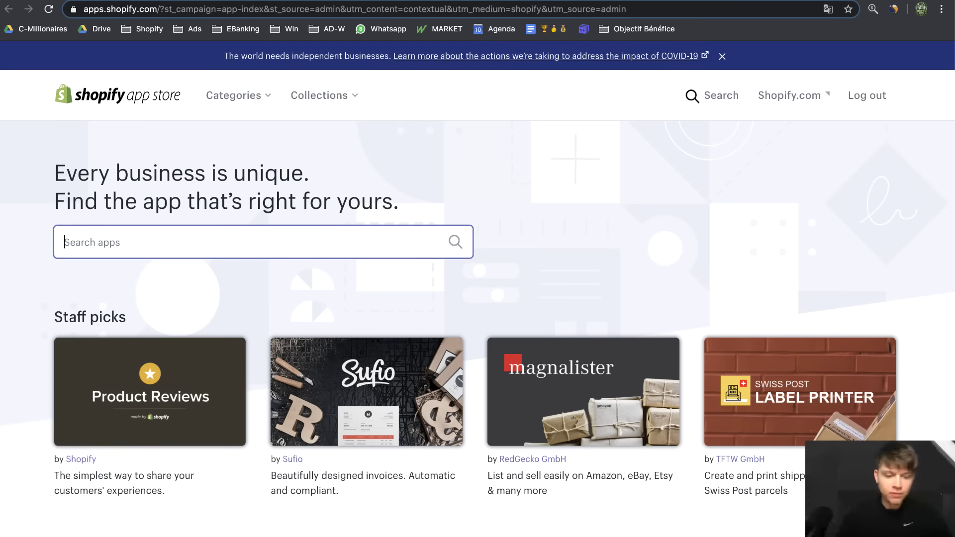
type("easy tab")
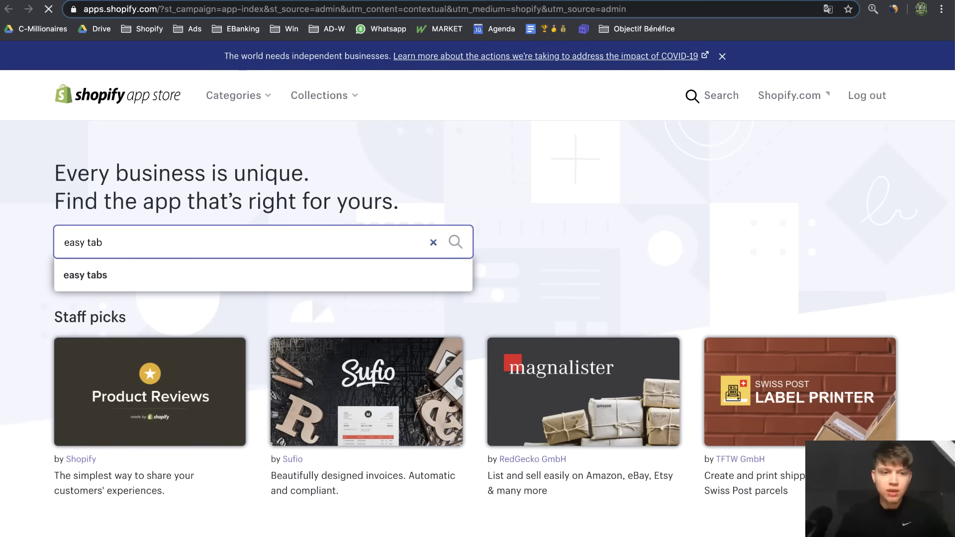
key("Return")
left_click(774, 252)
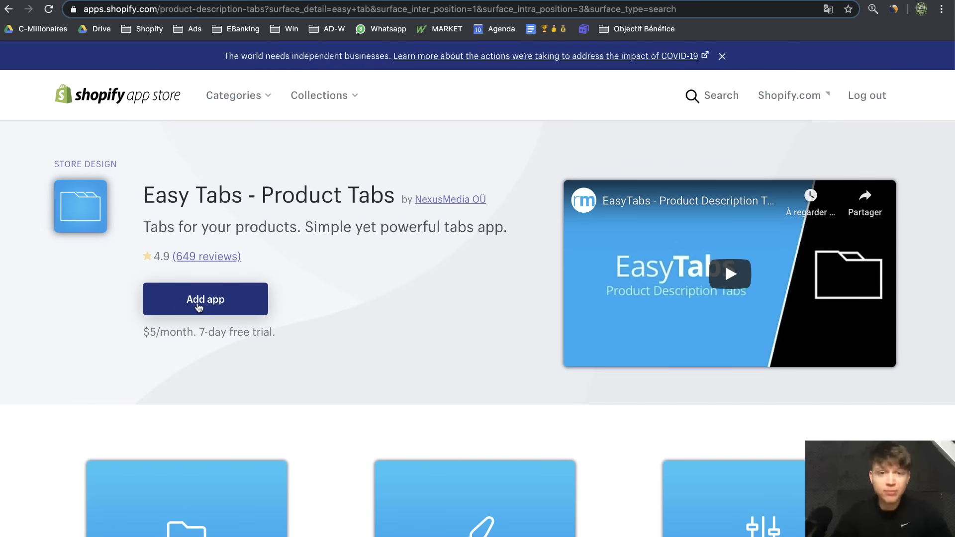
left_click(199, 308)
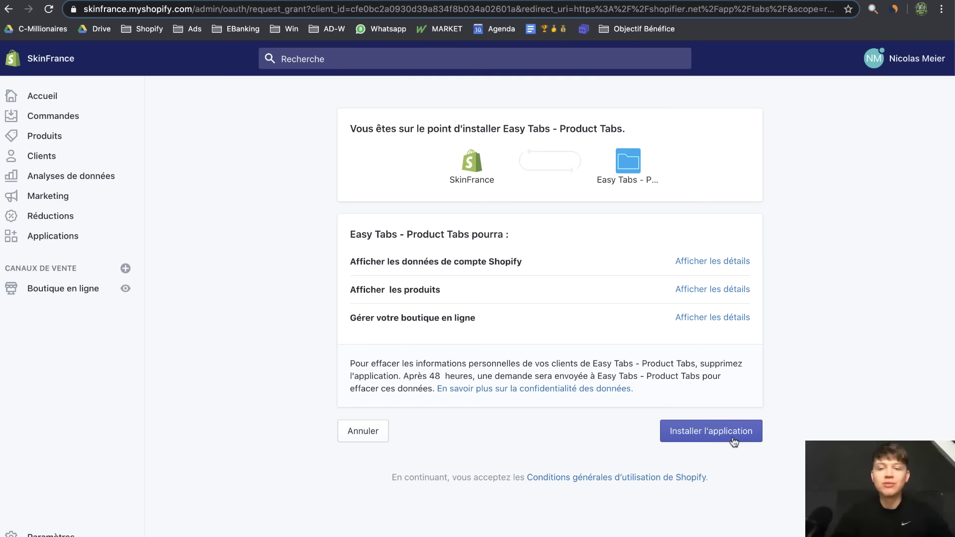
left_click(734, 441)
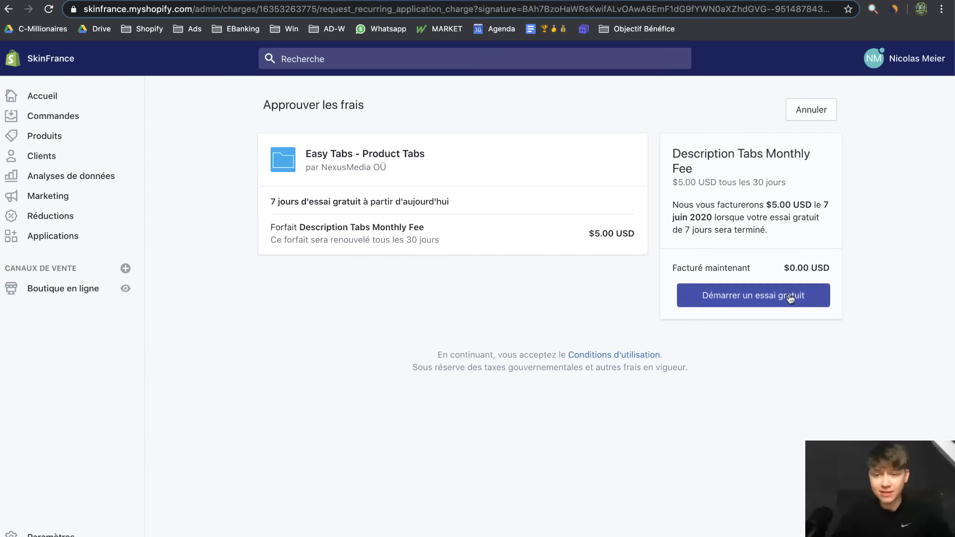
left_click(790, 299)
Create a static tab titled 'Utilisation' with the SkinFrance routine steps pasted as content
left_click(557, 329)
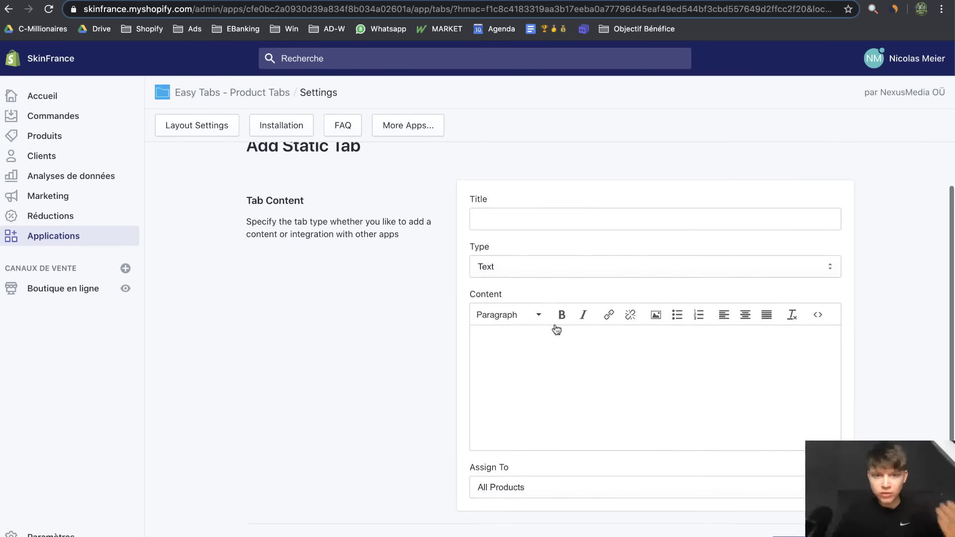
left_click(586, 264)
type("Utilisation")
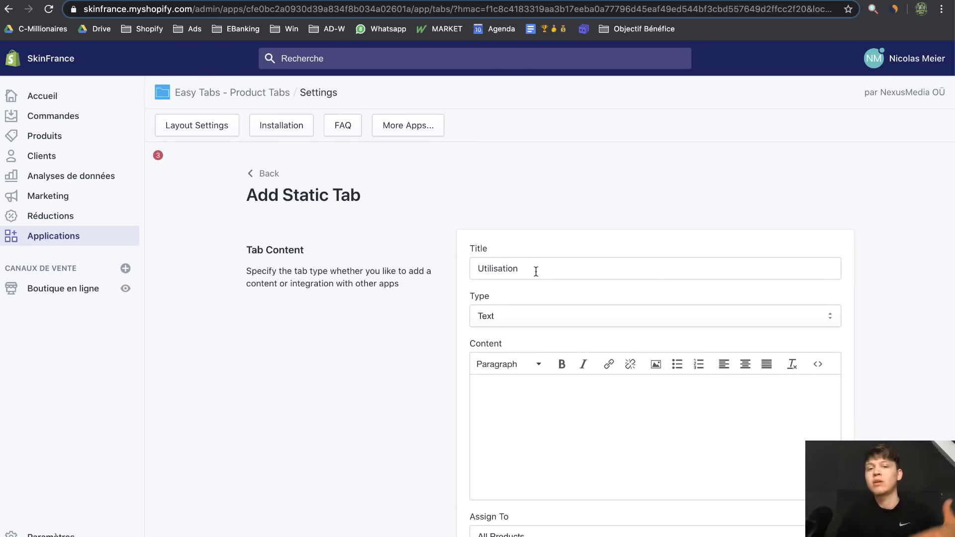
left_click(518, 397)
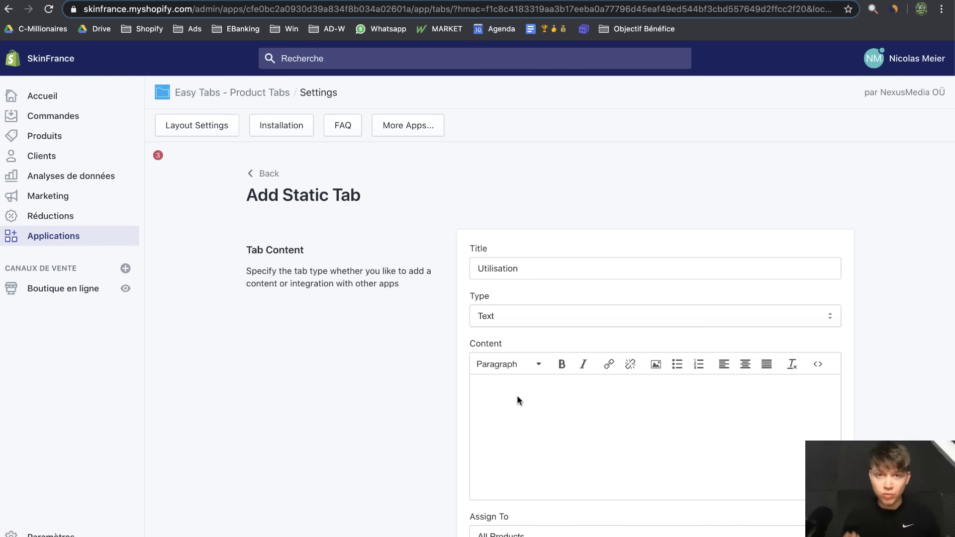
type("Le rituel SkinFrance Humidifiez votre visage, appliquez votre nettoyant préféré et allumez l'appareil. Faites glisser doucement le Skinfrance par des mouvements circulaires sur votre visage pendant 1 minute. Rincez et séchez votre visage en tapotant.")
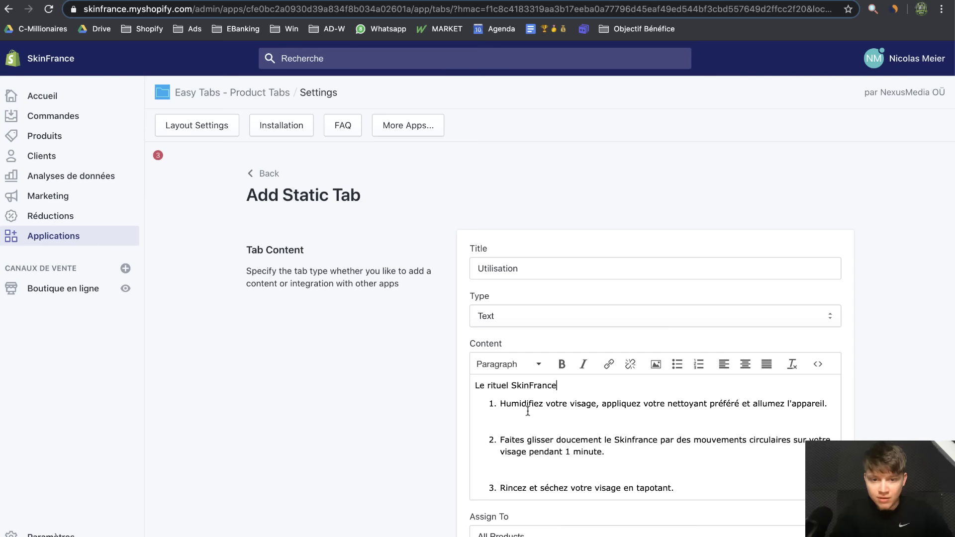
Save the Utilisation tab for all products and start a second static tab titled 'Spécification'
left_click(570, 386)
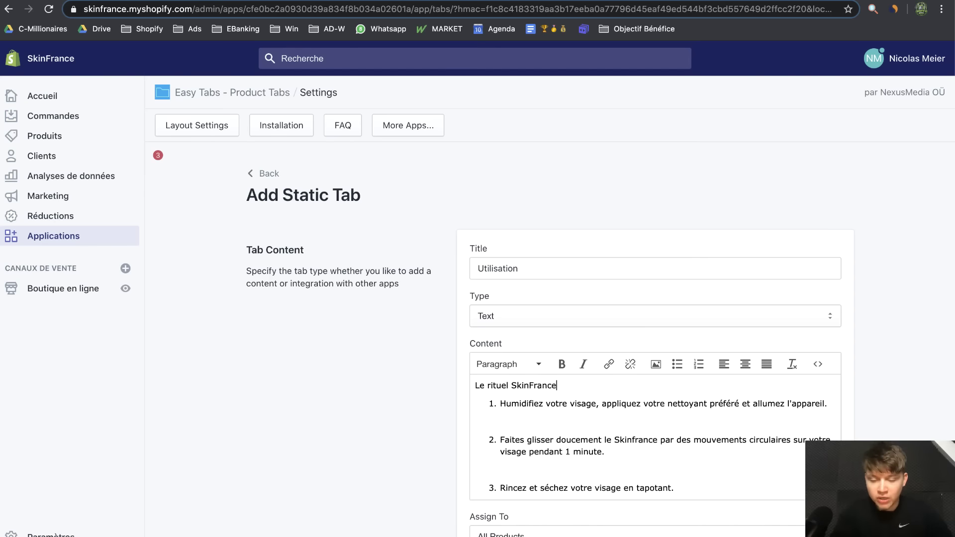
left_click_drag(538, 408, 718, 412)
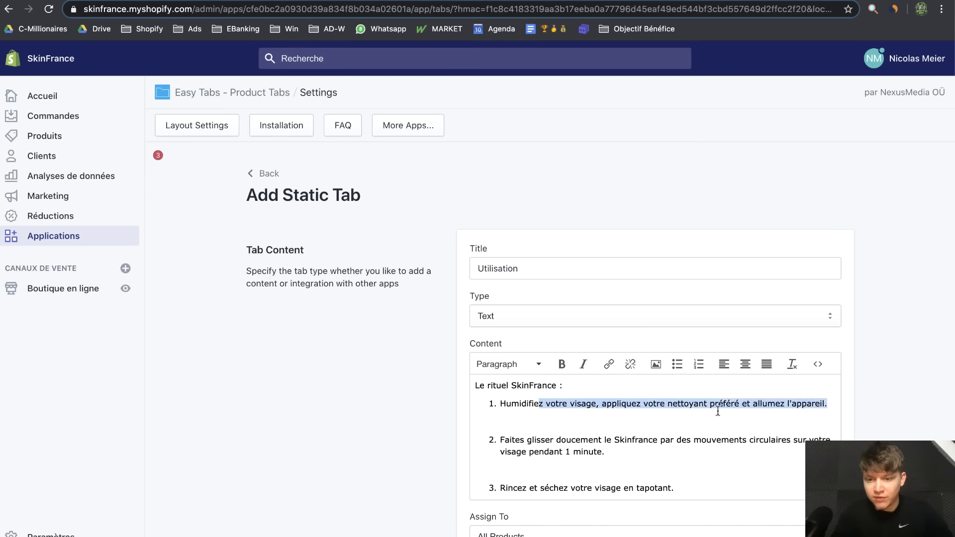
left_click(709, 409)
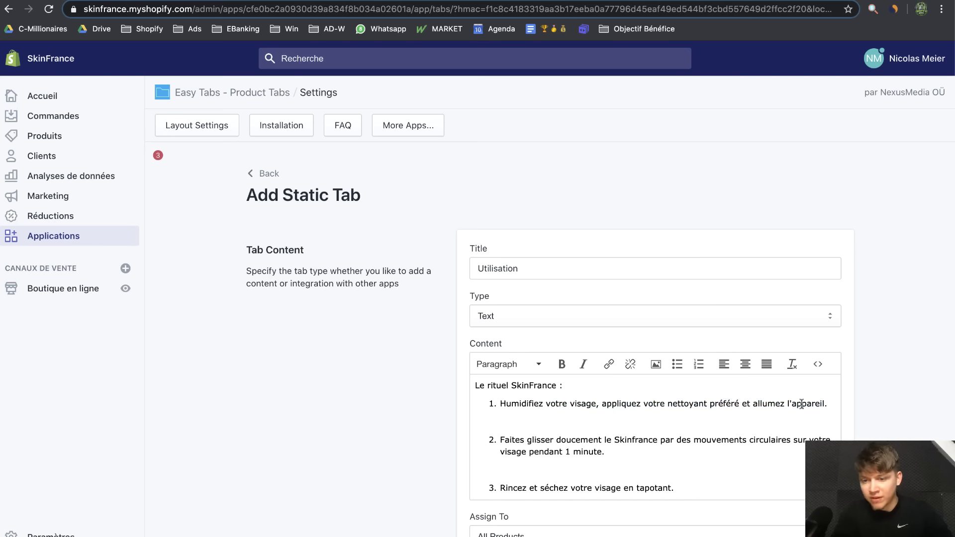
scroll(746, 442, "down", 1)
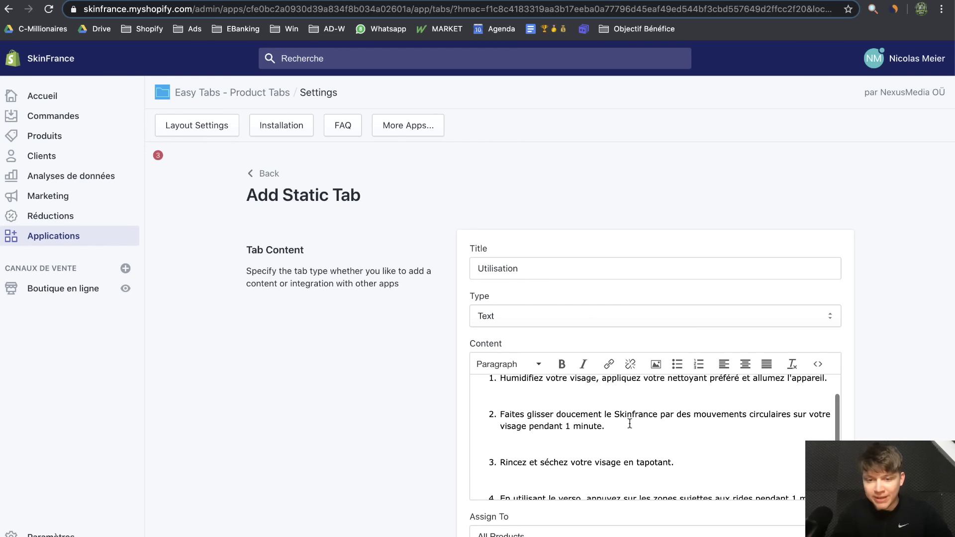
scroll(709, 470, "down", 1)
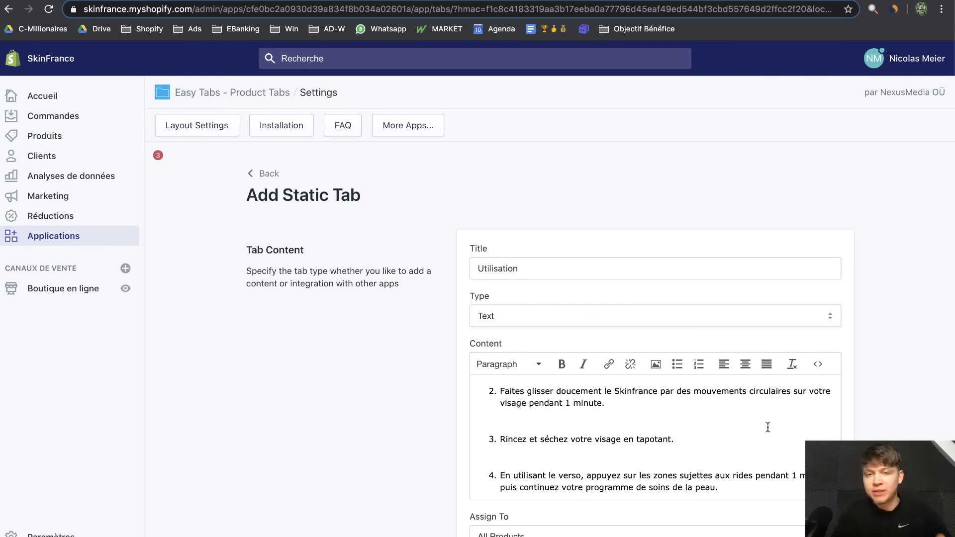
scroll(940, 392, "down", 2)
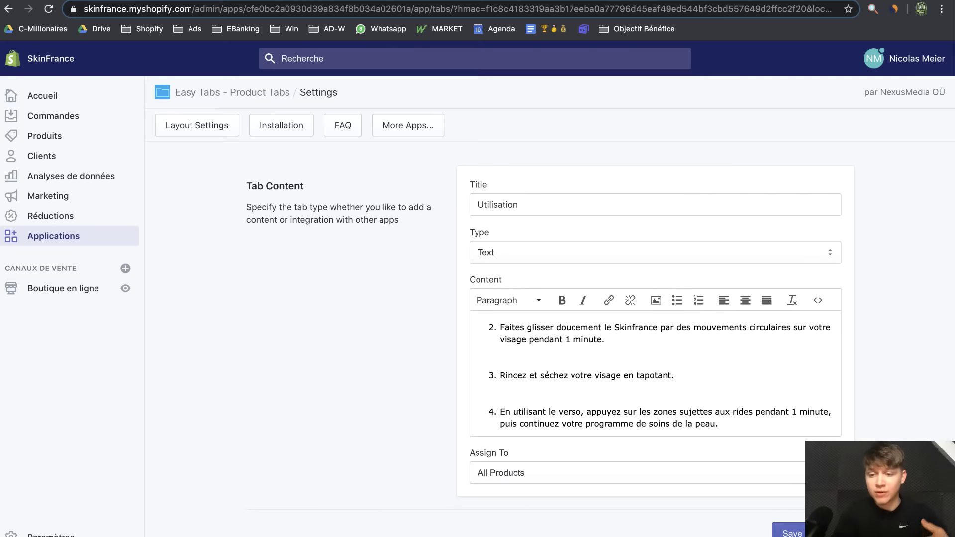
left_click(789, 531)
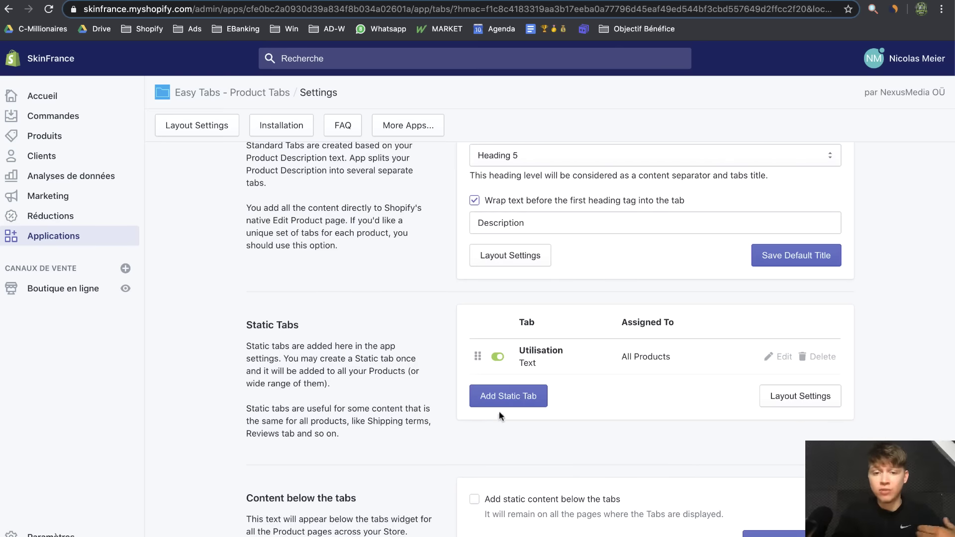
left_click(508, 396)
type("Spécifica")
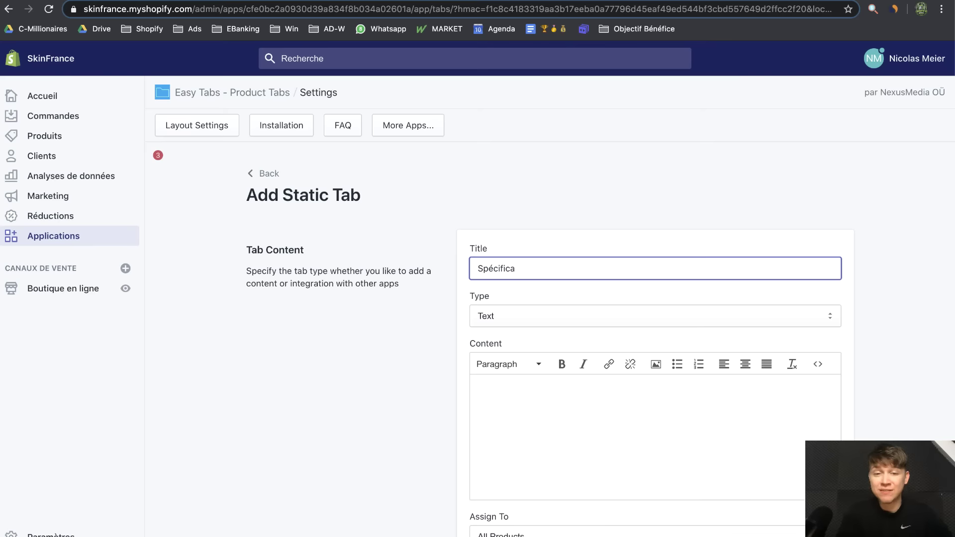
type("tion")
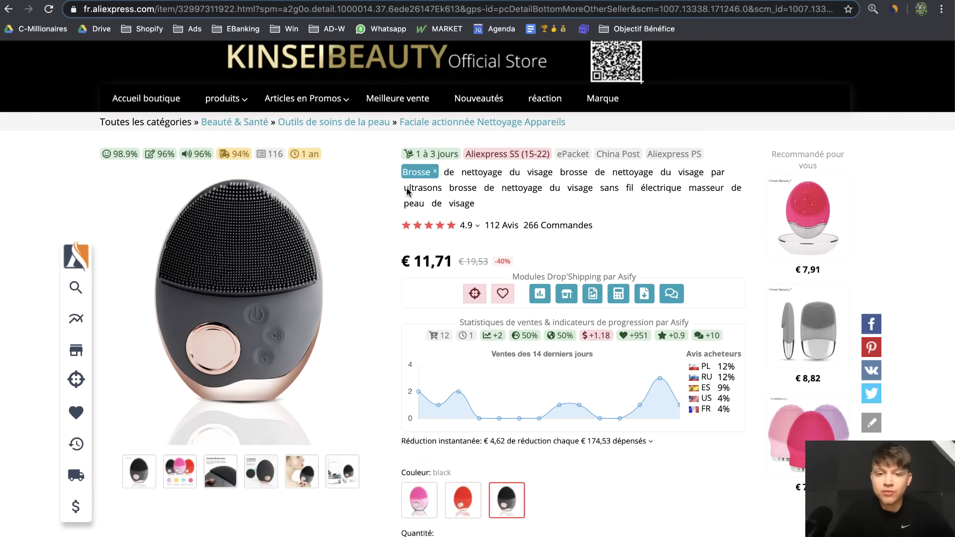
Browse the face cleaner's reviews and presentation on the AliExpress listing
scroll(459, 298, "down", 1)
scroll(458, 301, "down", 10)
scroll(459, 301, "up", 5)
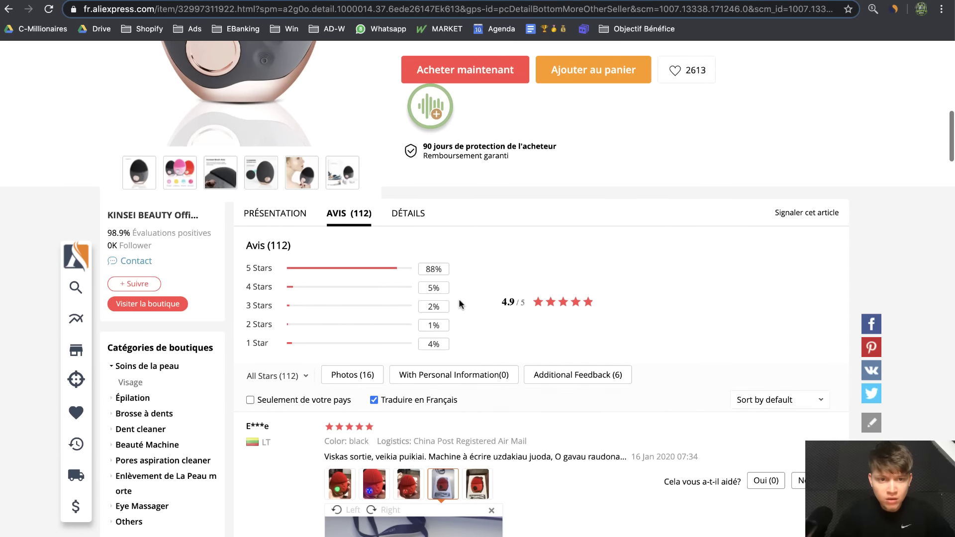
left_click(298, 219)
left_click(426, 223)
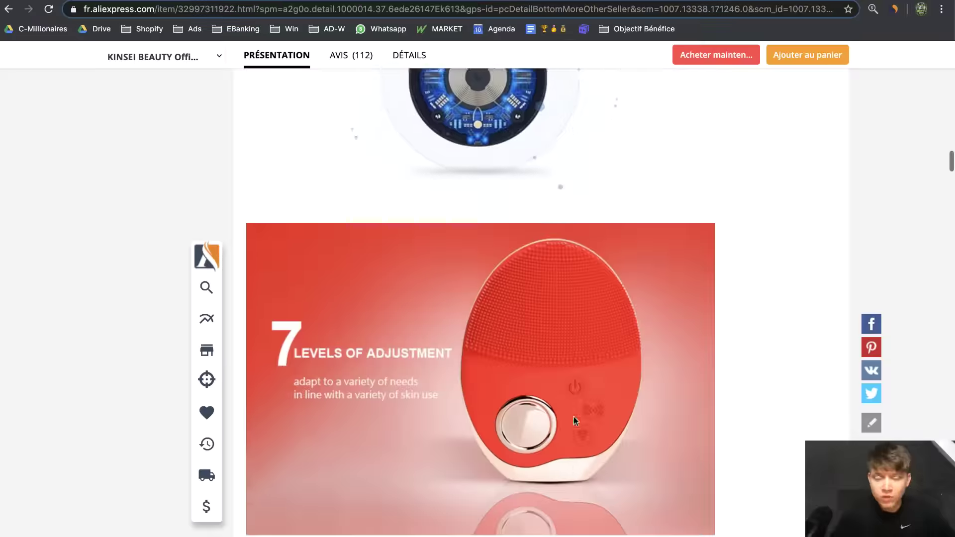
scroll(574, 420, "down", 10)
scroll(573, 416, "down", 9)
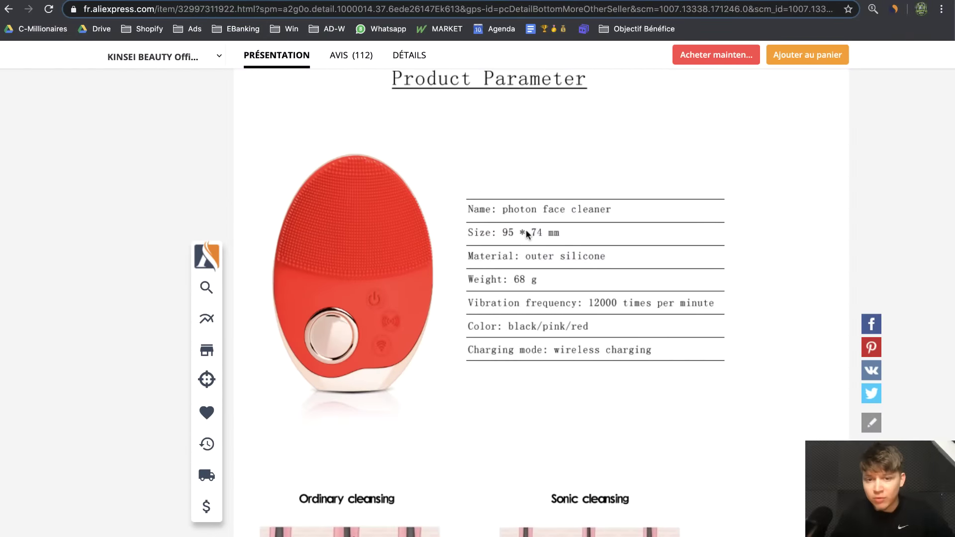
scroll(514, 306, "down", 7)
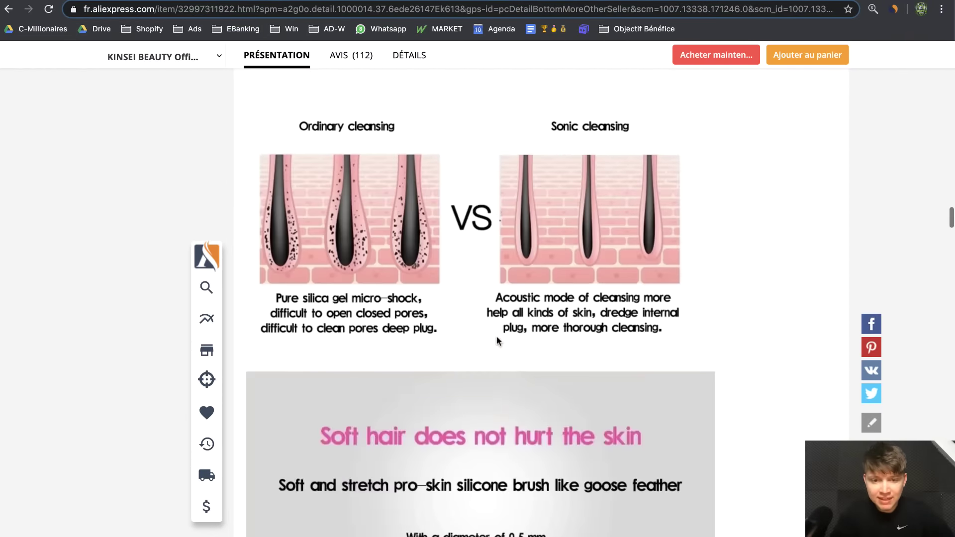
scroll(497, 329, "up", 15)
scroll(297, 210, "up", 2)
scroll(297, 210, "up", 5)
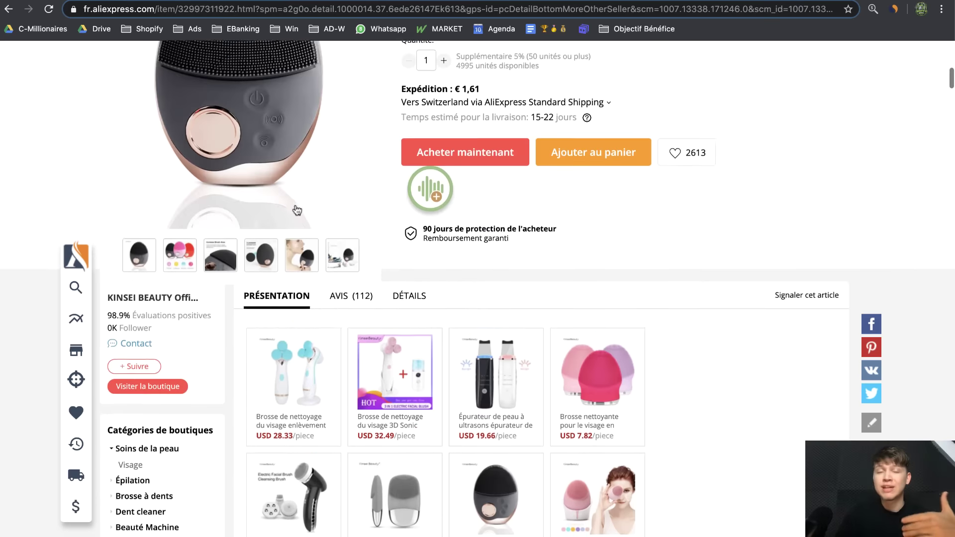
Open the Détails specifications and select the 'IPX7 level waterproof' text
left_click(407, 304)
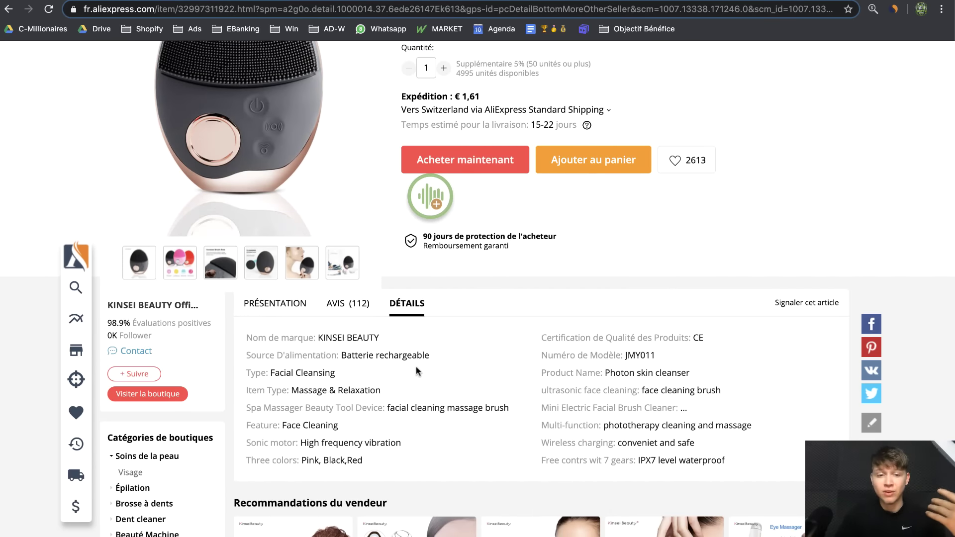
left_click(274, 308)
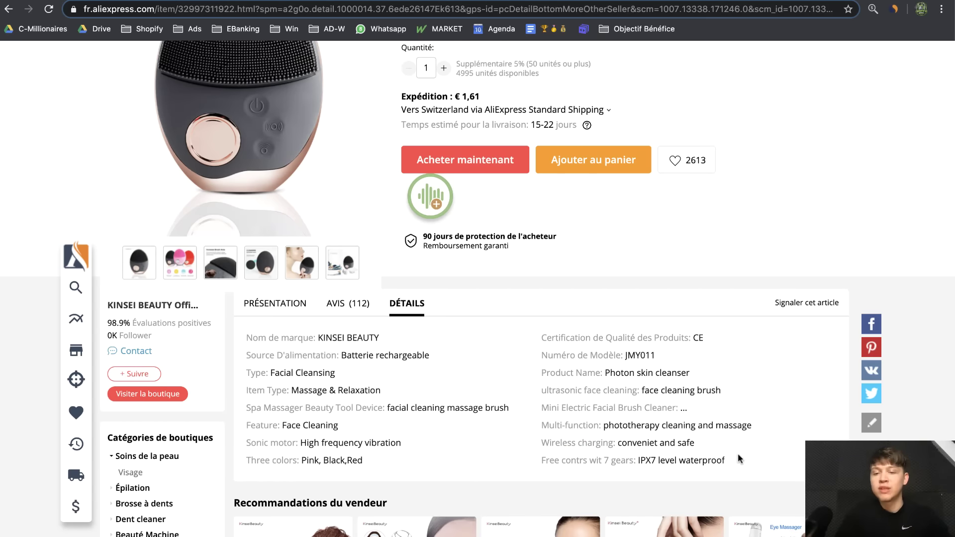
left_click_drag(739, 458, 647, 462)
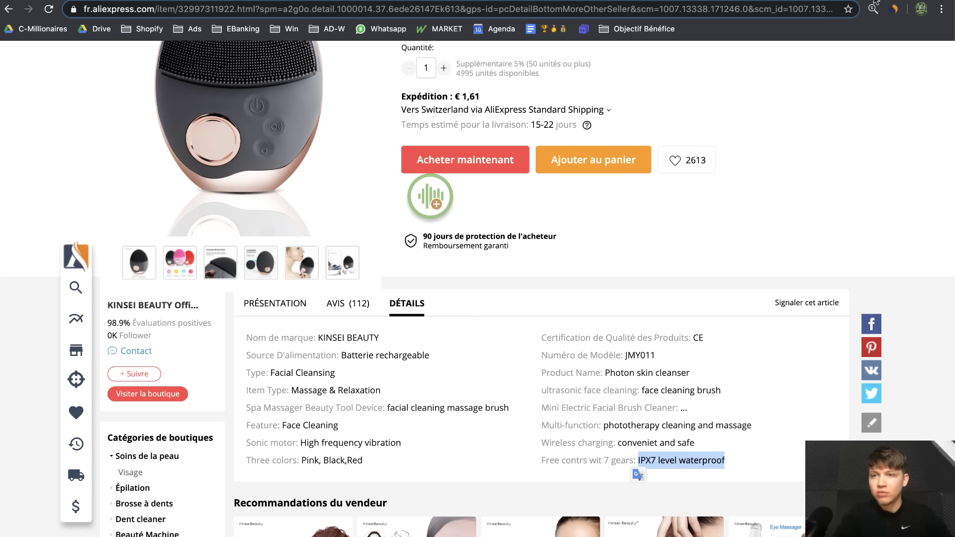
key("ctrl+Tab")
Fill the Spécification tab content with 'Waterproof : IPX7' and the packaging disclaimer
left_click(590, 476)
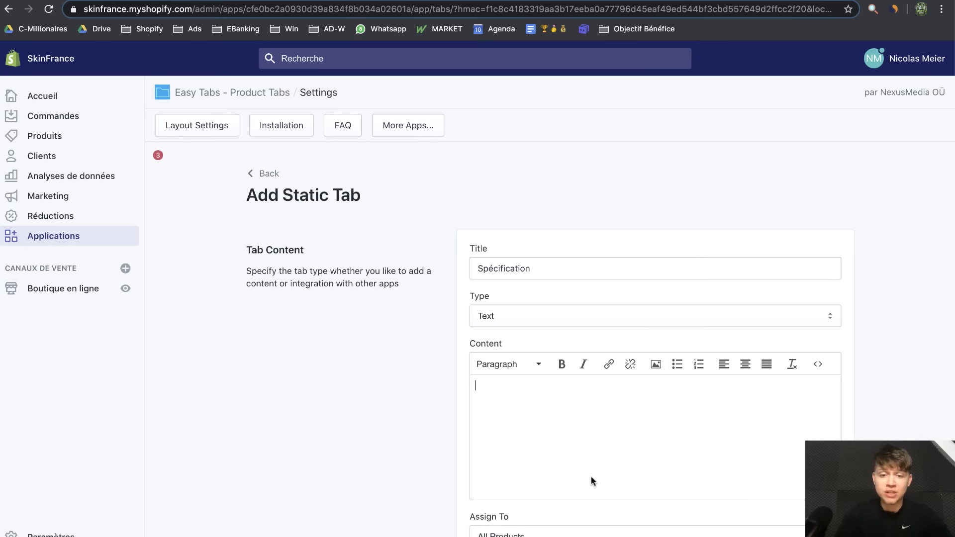
type("Wta")
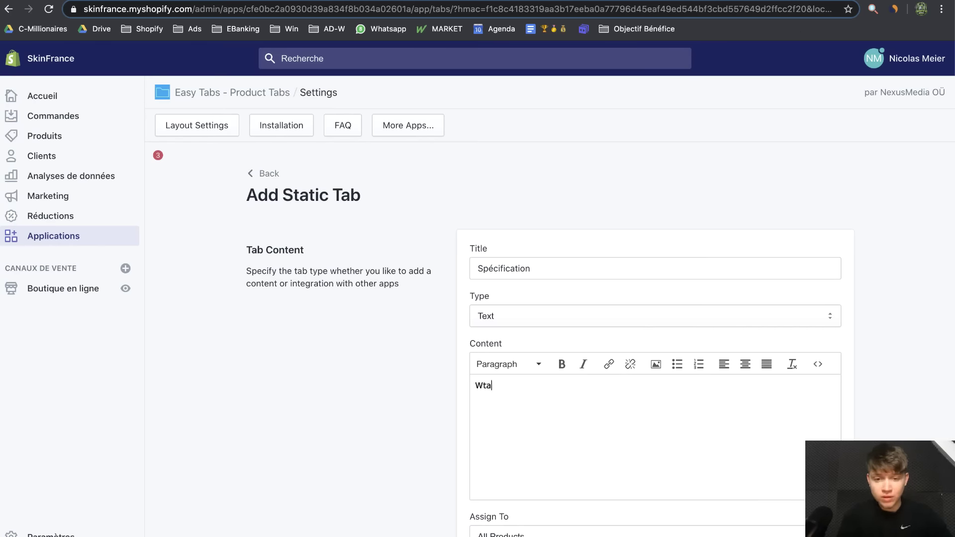
type("Waterproof : IPX7  Note importante :")
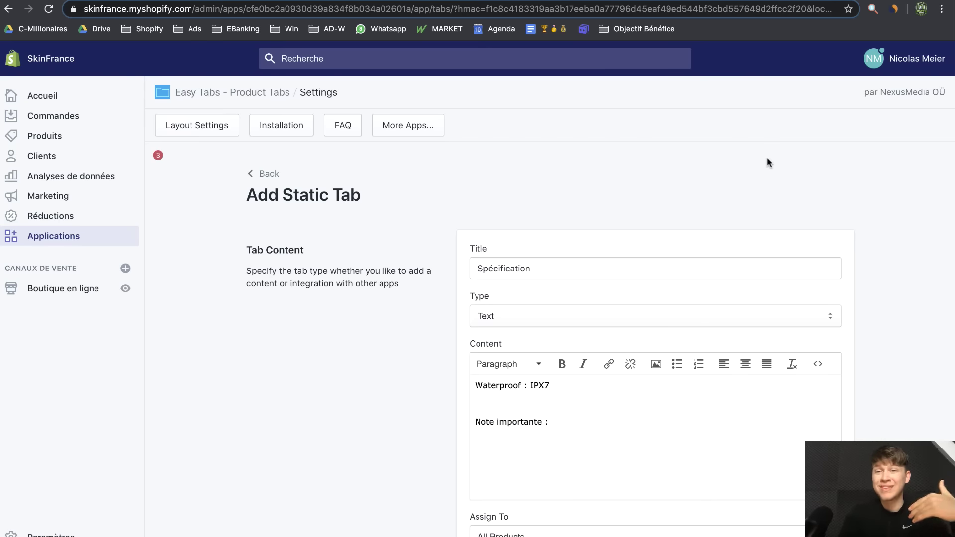
key("ctrl+Tab")
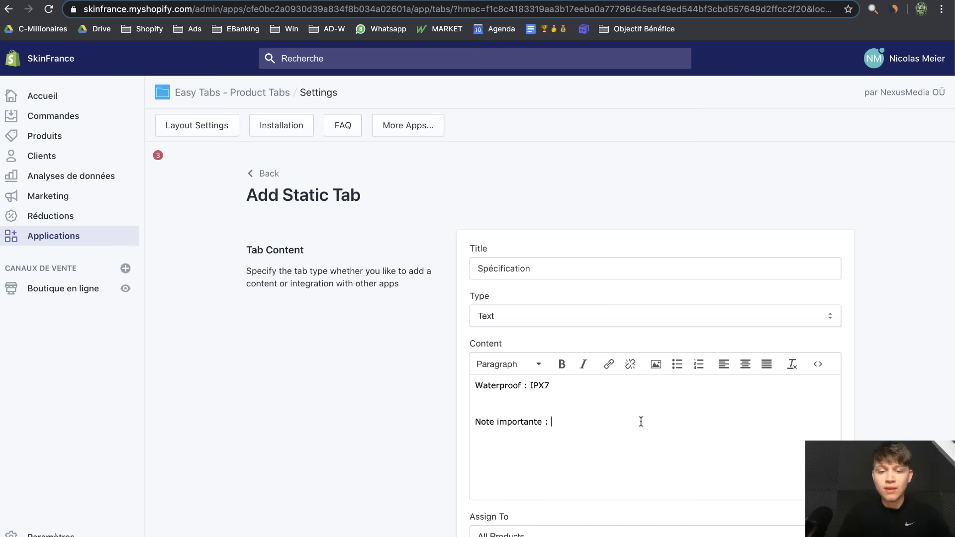
type("L'emballage du produit peut différé. Et n'est pas semblable à celui de l'image.")
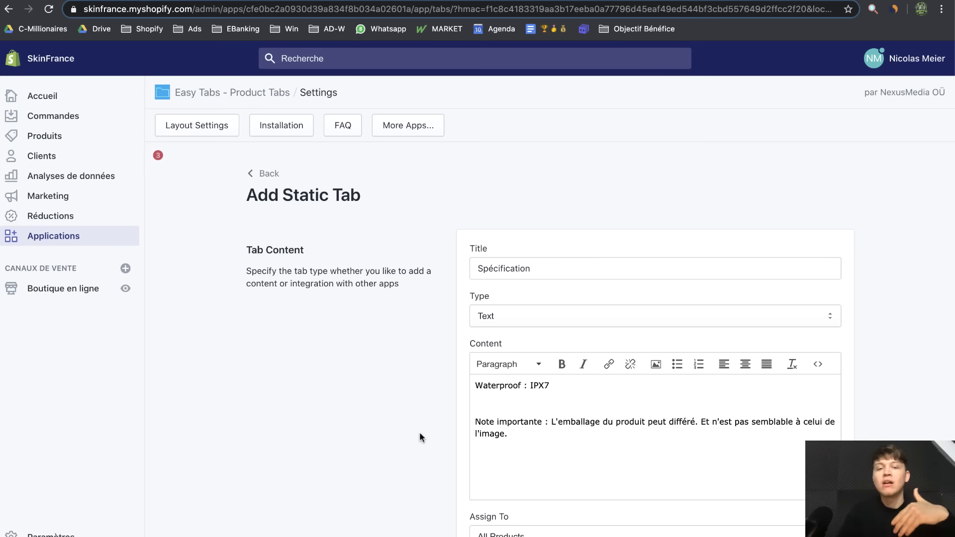
Save the Spécification tab so it lists beside Utilisation for all products
scroll(420, 432, "down", 3)
left_click(788, 532)
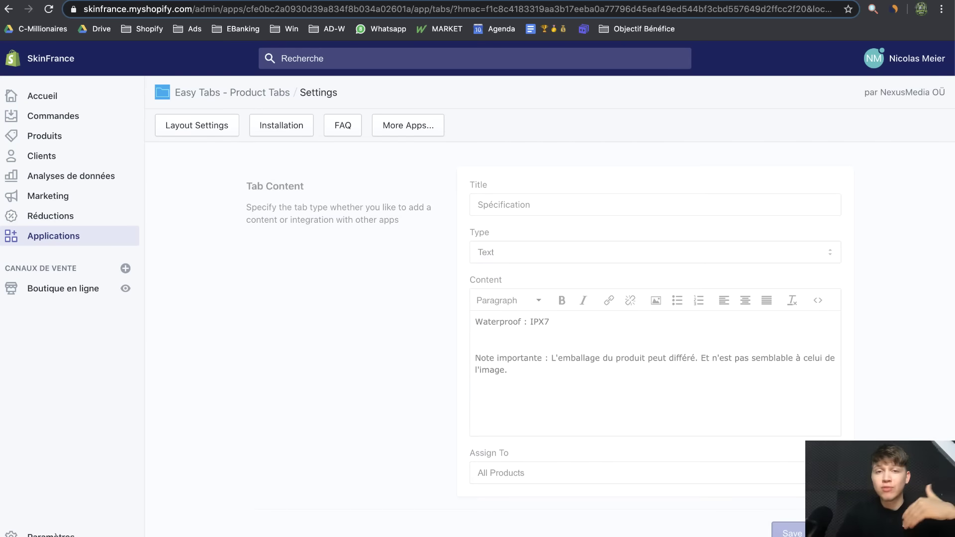
scroll(571, 440, "down", 10)
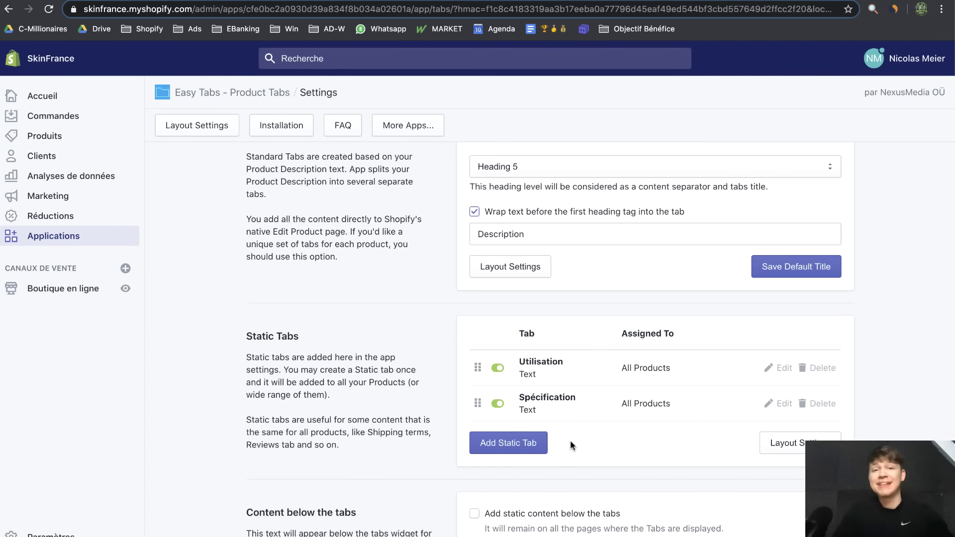
left_click(532, 453)
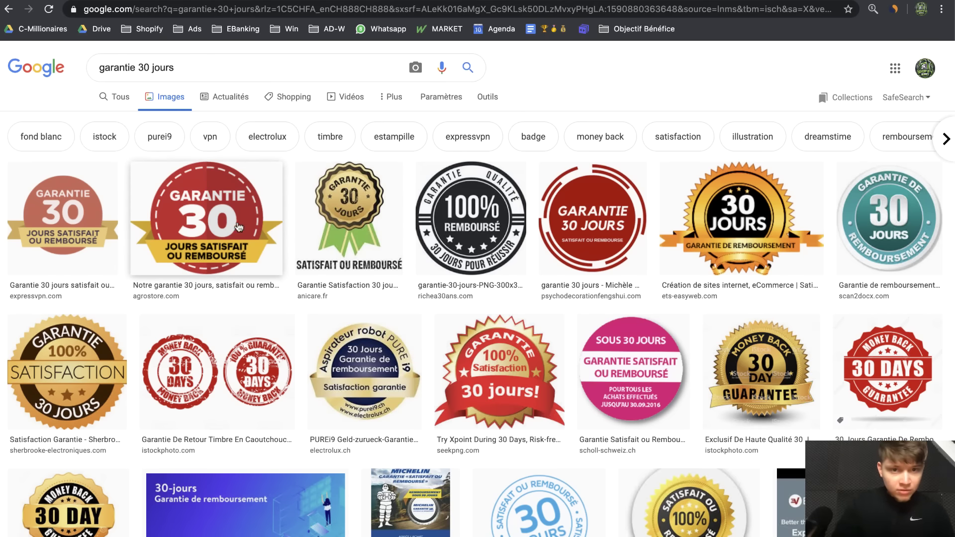
Download the blue '30 jours satisfait ou remboursé' stamp image from the Google Images results
scroll(523, 358, "down", 3)
left_click(525, 368)
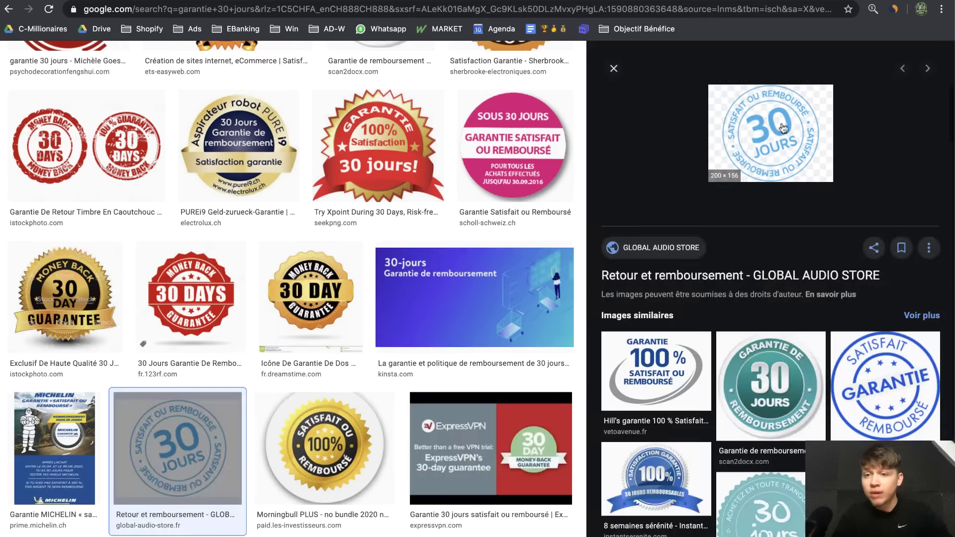
right_click(783, 128)
left_click(732, 216)
key("Return")
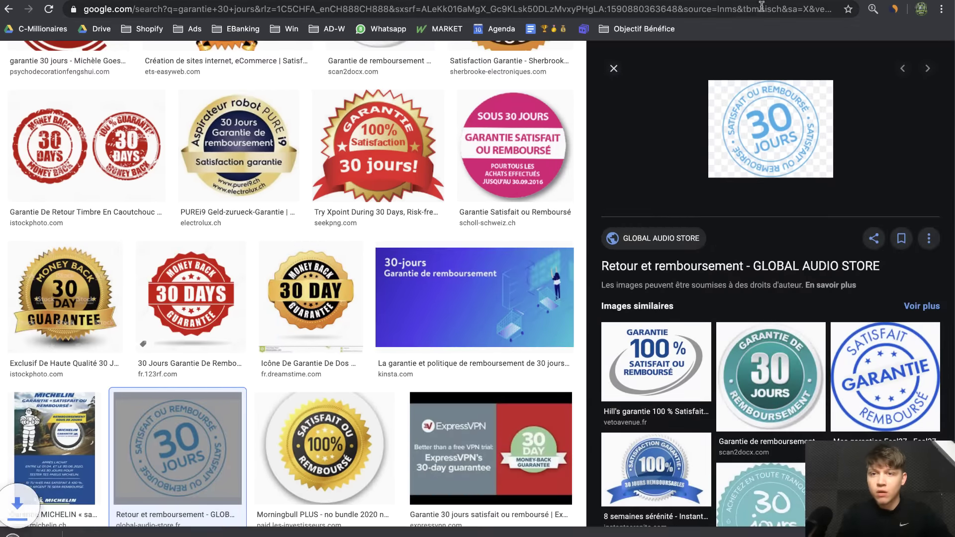
left_click(727, 0)
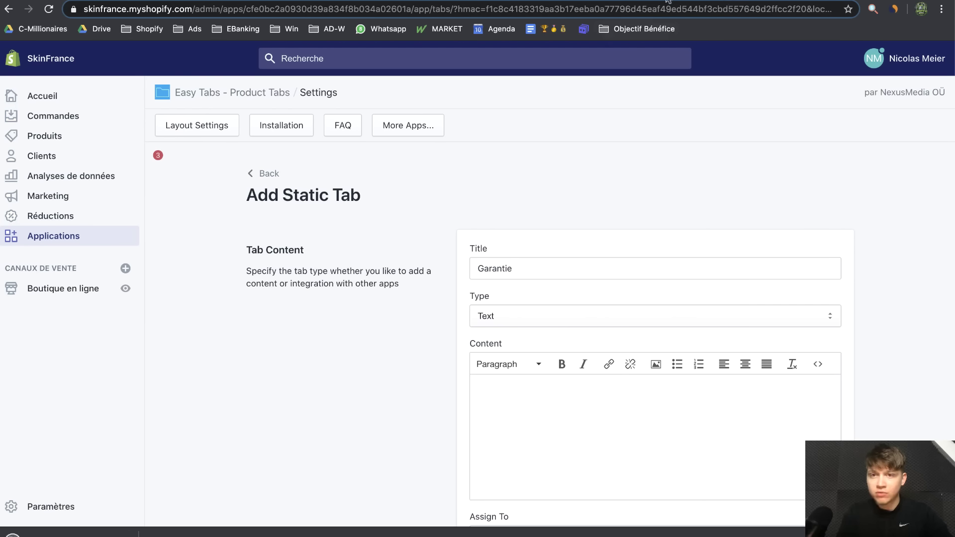
Paste the guarantee heading and refund conditions into the Garantie tab, save it, and view the storefront
left_click(711, 0)
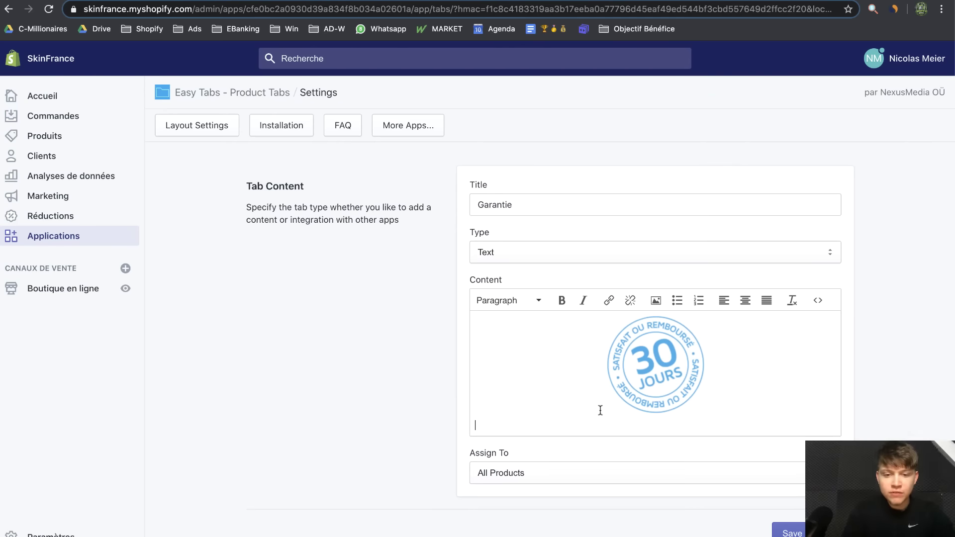
type("QUELLES SONT LES CONDITIONS POUR BÉNÉFICIER DE LA GARANTIE «SATISFAIT OU REMBOURSÉ» ? Vous devez être dans le délai de 14 jours à compter de la date de réception de votre commande pour pouvoir bénéficier de la garantie \"Satisfait ou Remboursé\", vous devez obligatoirement nous contacter avant tout retour afin de suivre la procédure indiquée et le produit doit nous être retourné dans son état et emballage d'origine.")
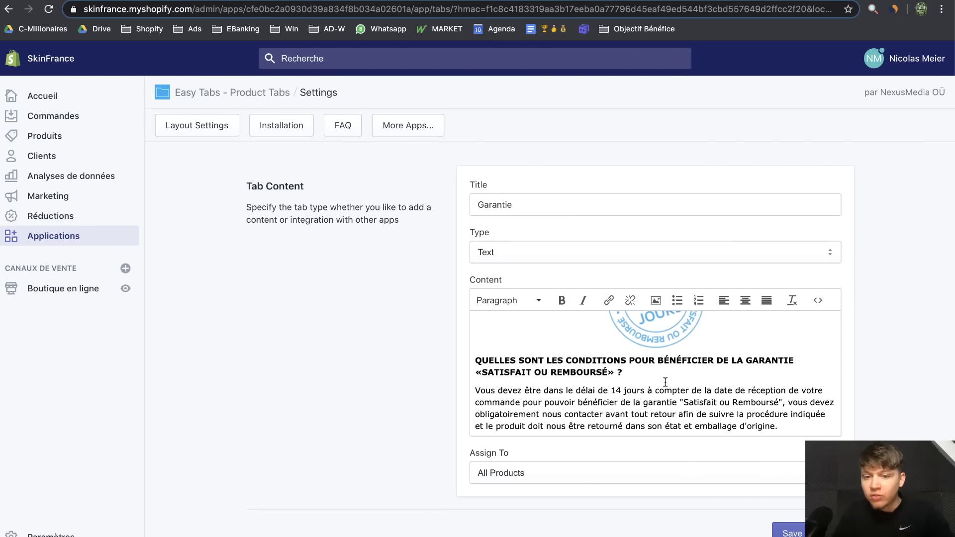
scroll(665, 389, "up", 5)
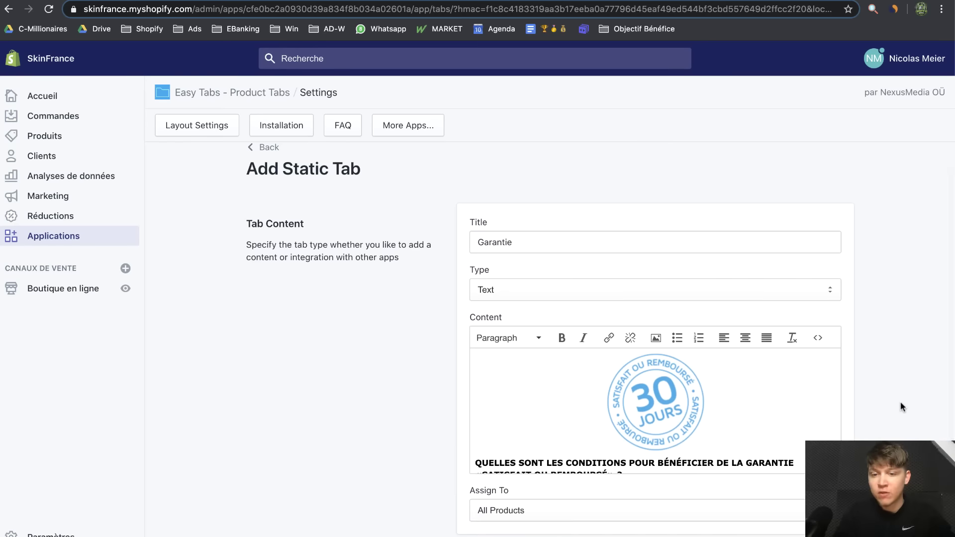
scroll(900, 401, "down", 2)
left_click(802, 534)
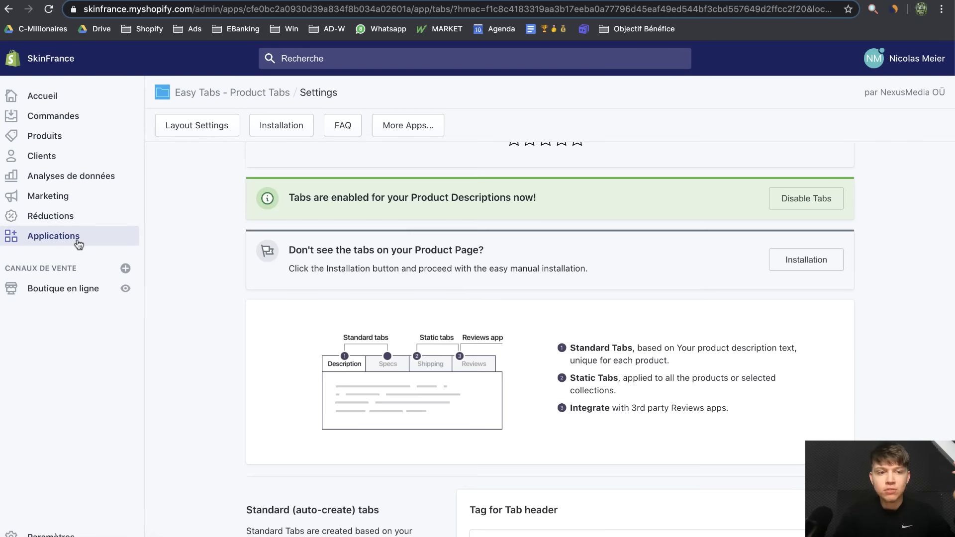
left_click(77, 241)
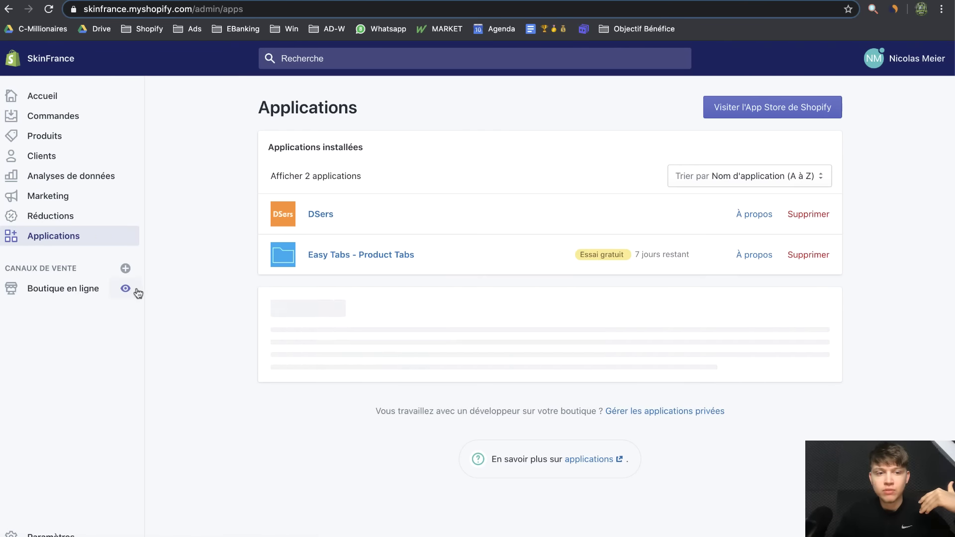
left_click(132, 291)
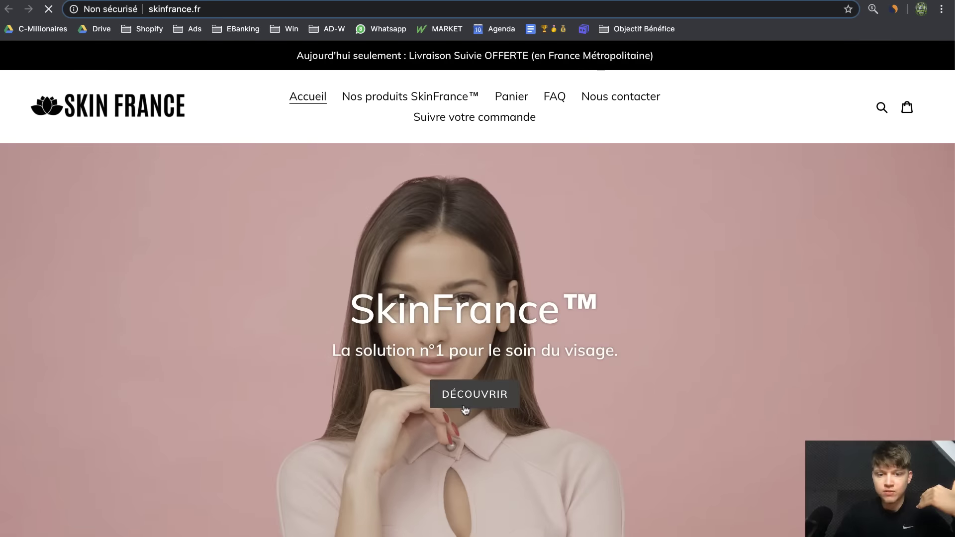
Check the featured product's Utilisation, Spécification, Garantie and Description tabs and its SOLDE badge
left_click(464, 405)
scroll(816, 305, "down", 3)
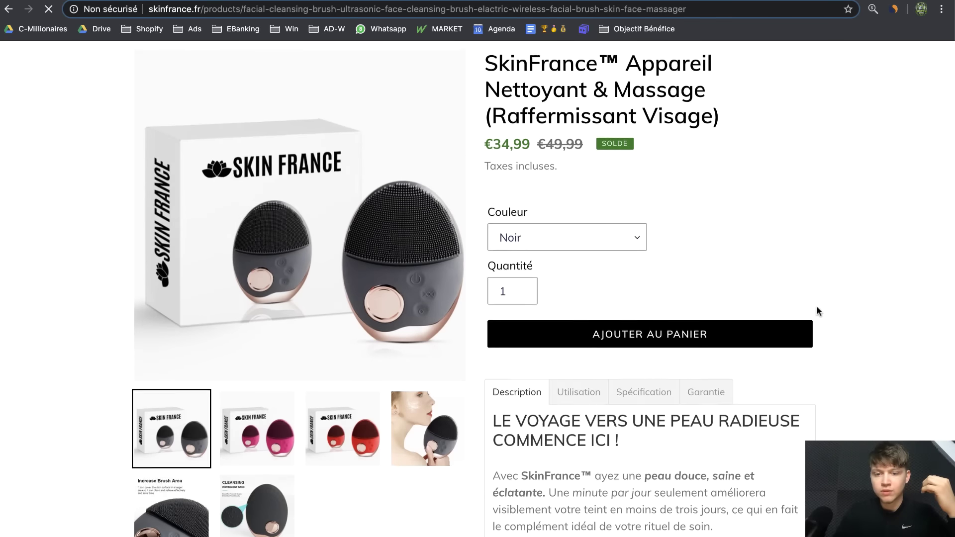
scroll(906, 418, "down", 15)
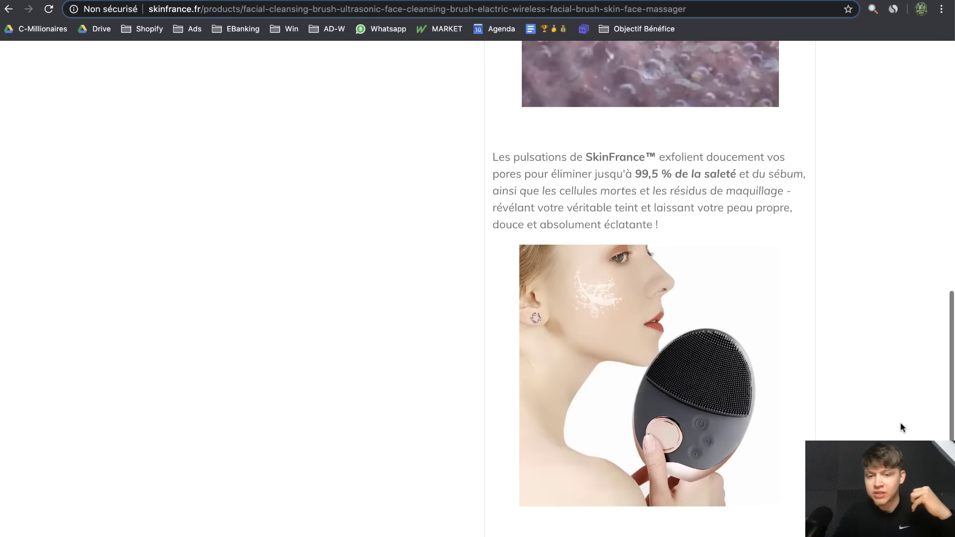
scroll(900, 427, "up", 15)
scroll(595, 344, "down", 5)
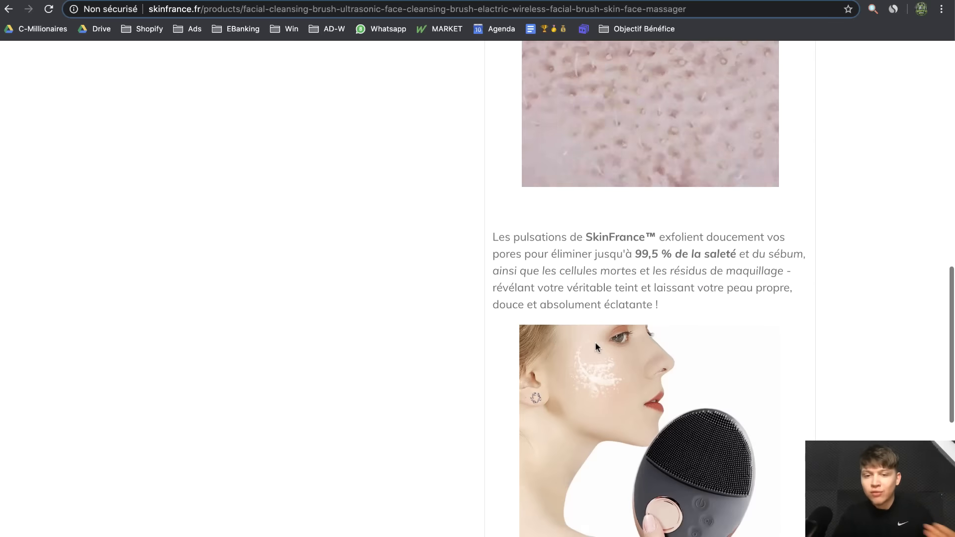
scroll(595, 342, "up", 10)
scroll(588, 313, "down", 1)
left_click(587, 279)
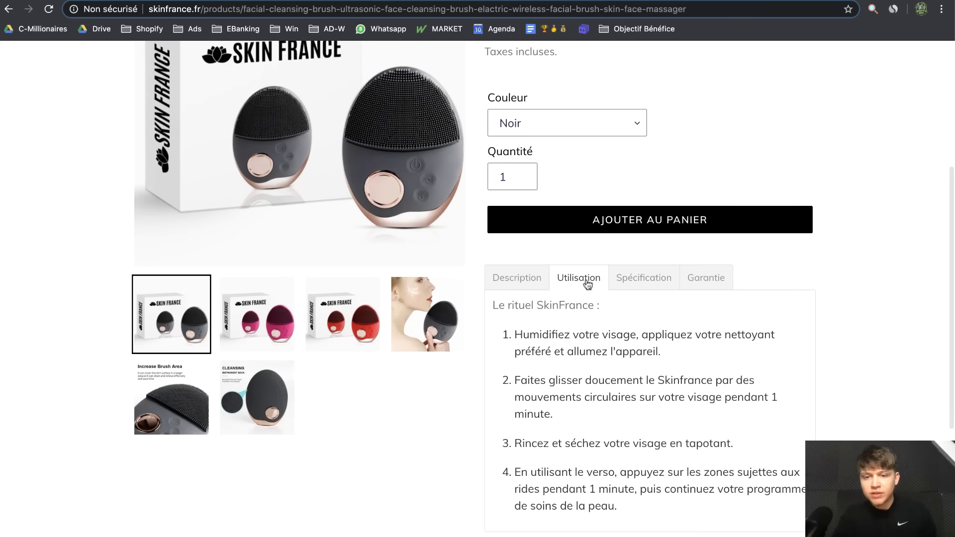
scroll(634, 408, "down", 2)
scroll(634, 403, "up", 2)
left_click(644, 268)
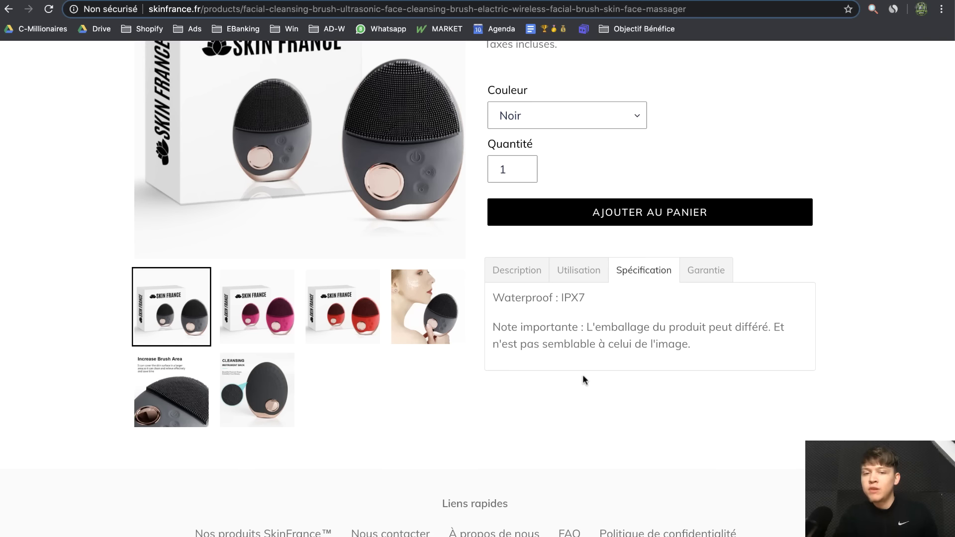
left_click(702, 274)
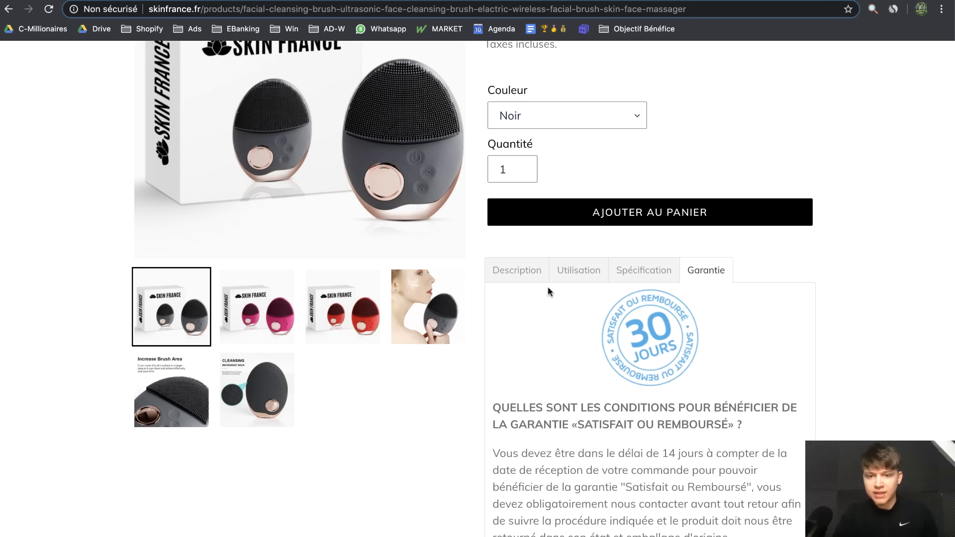
left_click(518, 272)
scroll(652, 428, "down", 1)
scroll(655, 431, "up", 3)
scroll(655, 431, "up", 3)
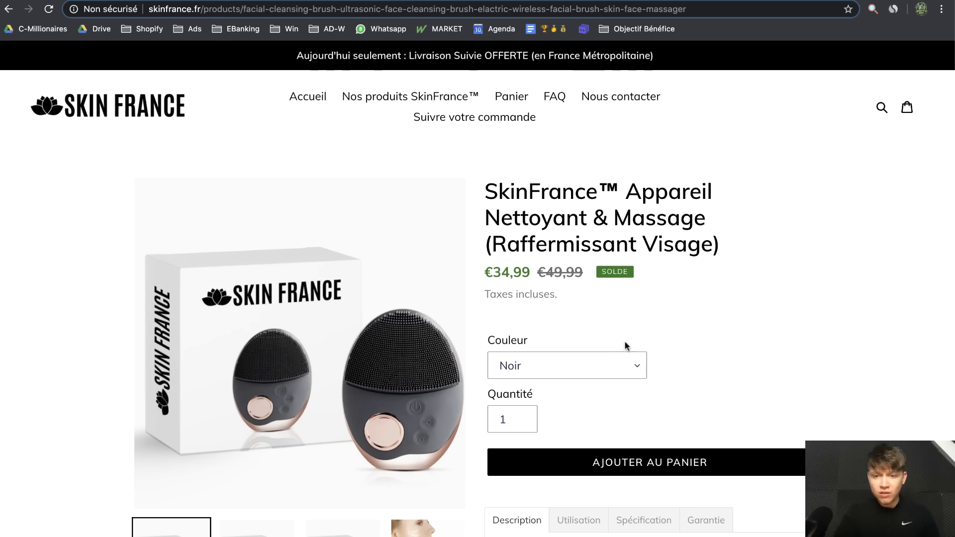
left_click_drag(599, 272, 628, 273)
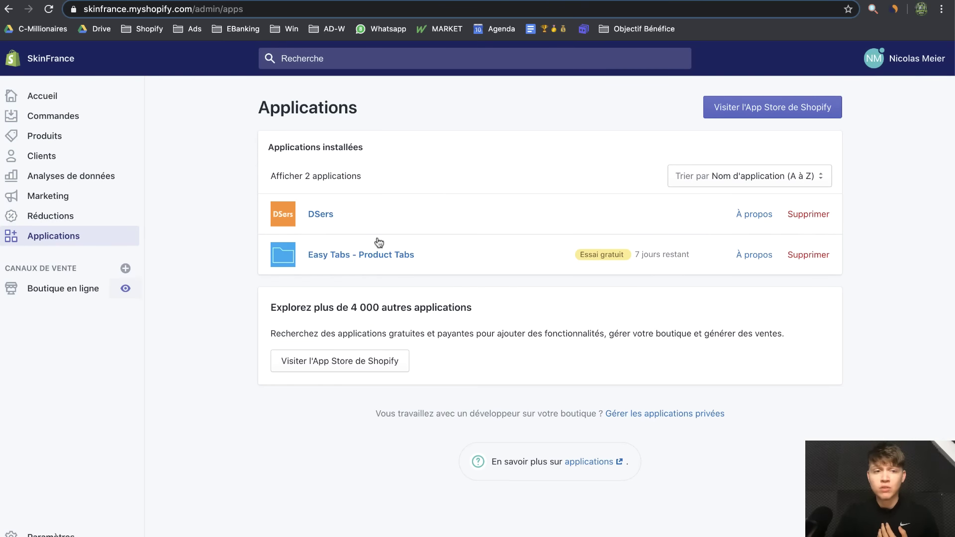
Open the Debut theme's Modifier les langues editor from Thèmes
left_click(55, 302)
left_click(742, 192)
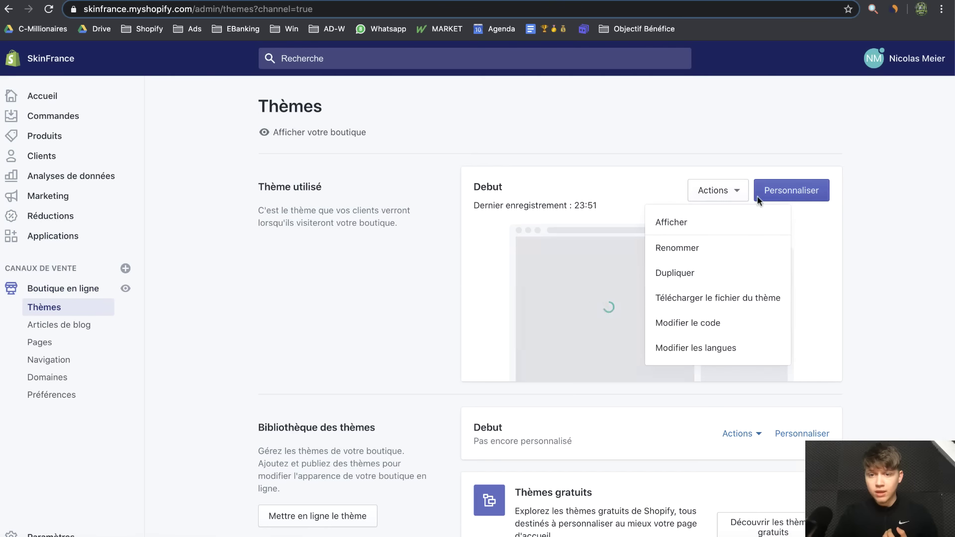
left_click(739, 350)
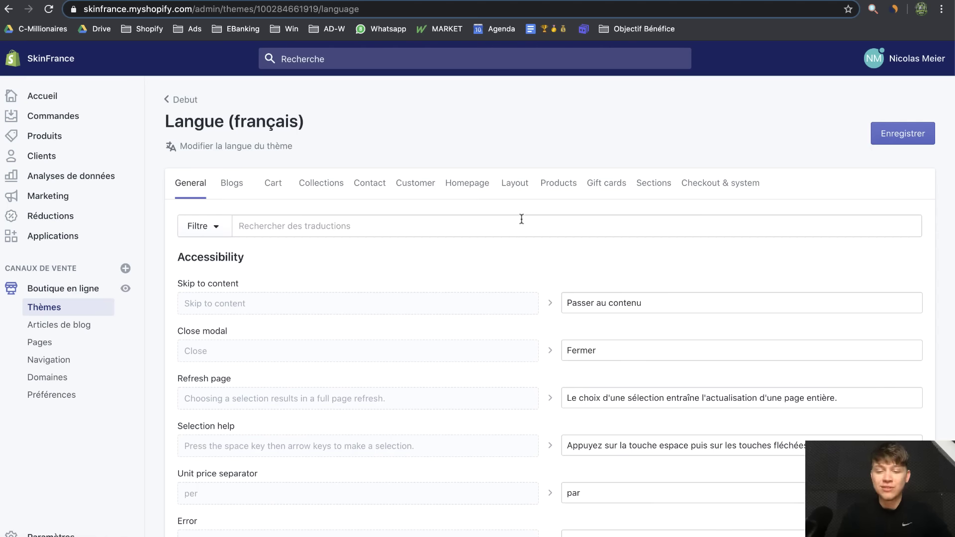
Change the On sale translation from 'Solde' to 'Promo' and save it
left_click(522, 219)
type("solde")
double_click(598, 322)
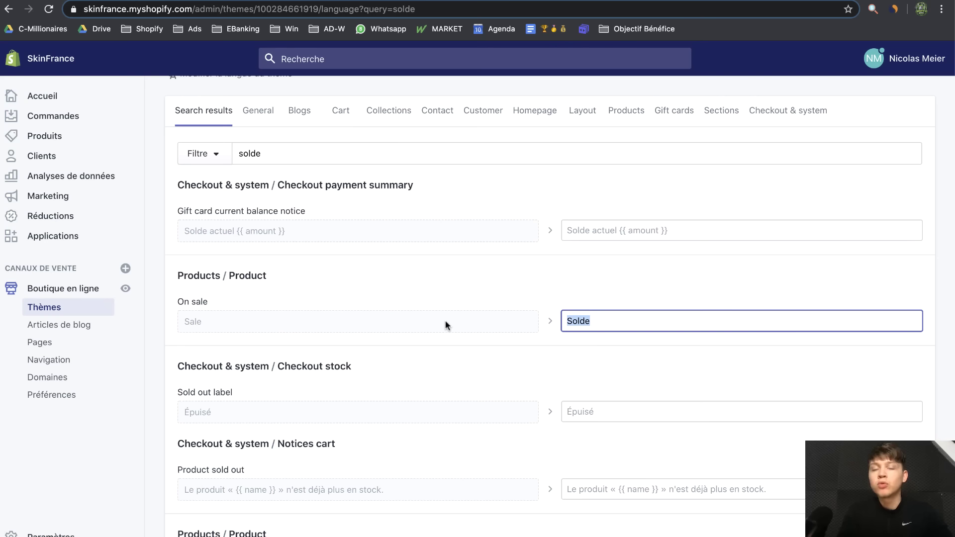
type("Promo")
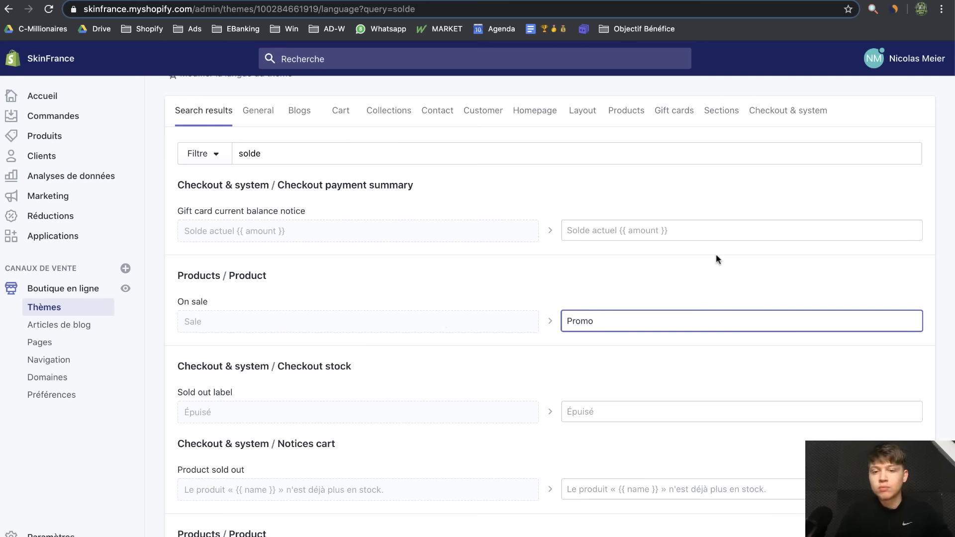
scroll(717, 257, "up", 3)
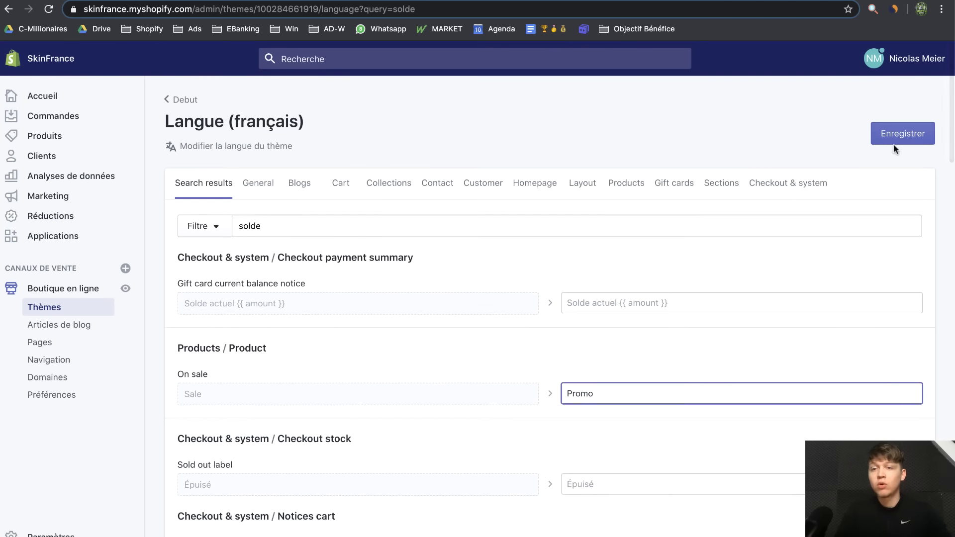
left_click(893, 133)
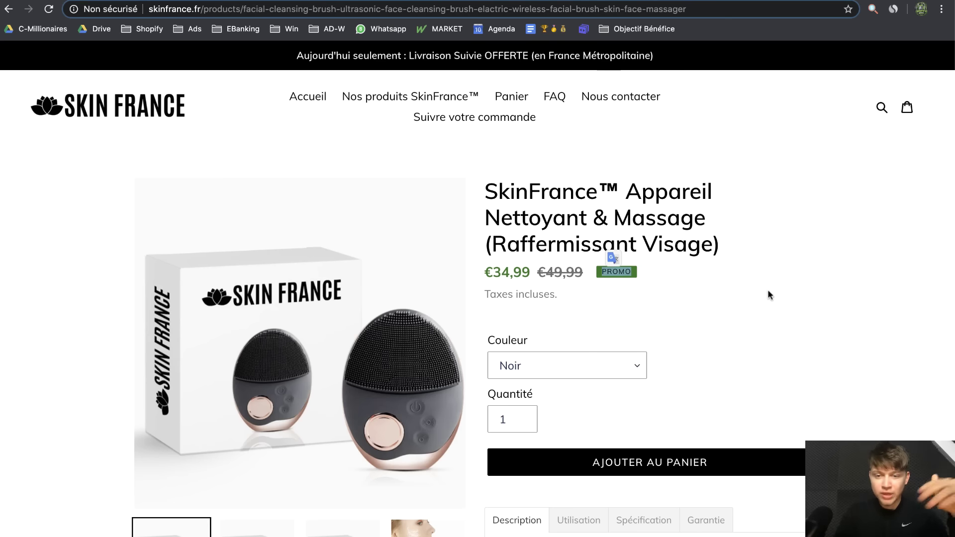
Review the SkinFrance product page, viewing its Spécification and Description tabs
left_click(749, 312)
scroll(776, 324, "down", 2)
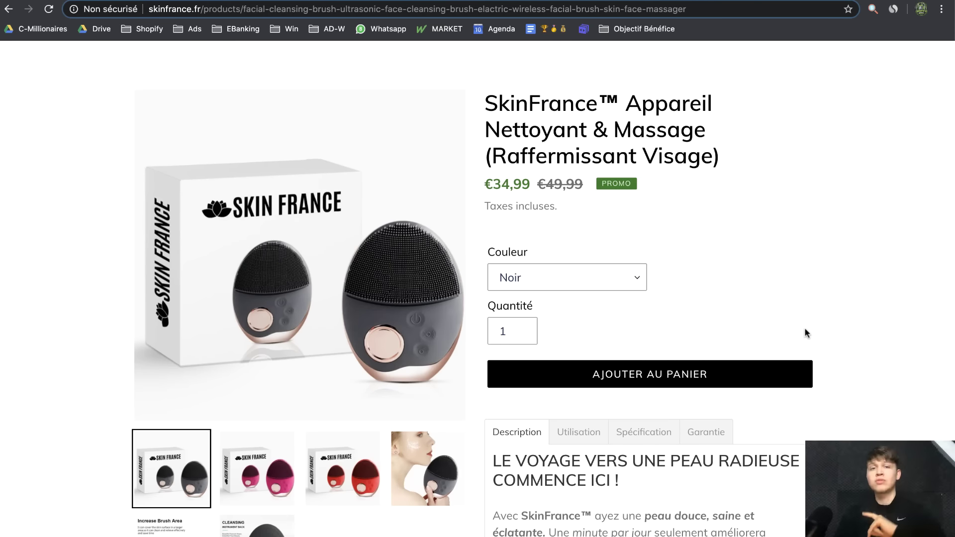
scroll(806, 332, "down", 1)
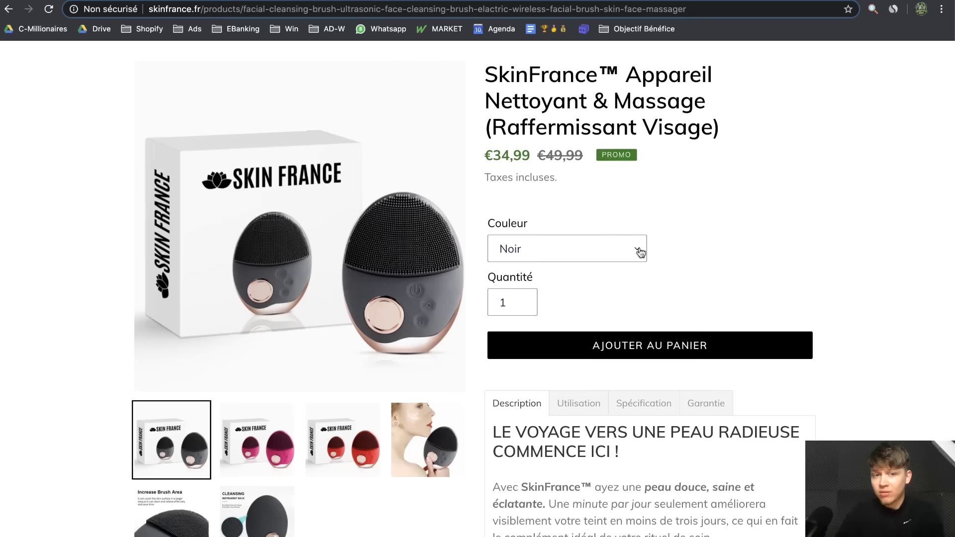
scroll(640, 252, "up", 2)
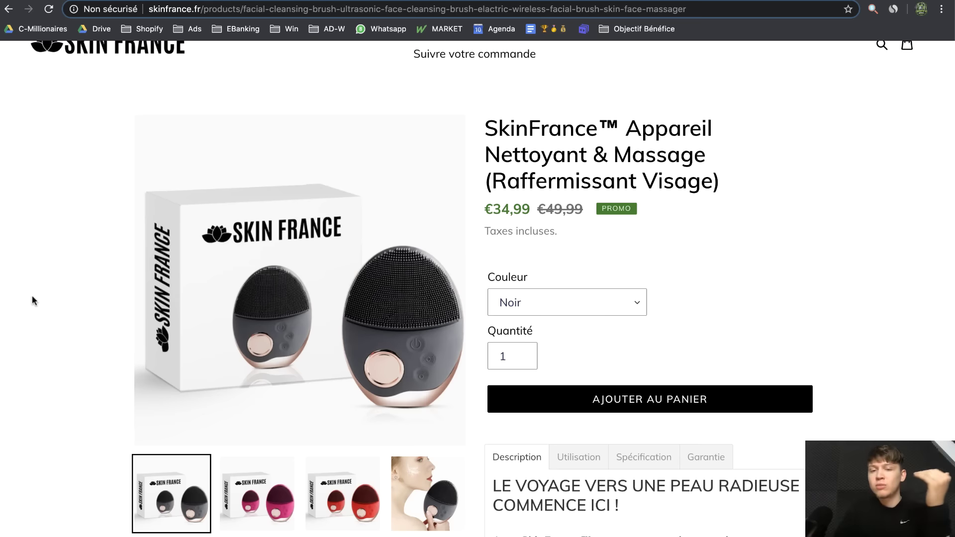
scroll(597, 490, "down", 2)
left_click(638, 423)
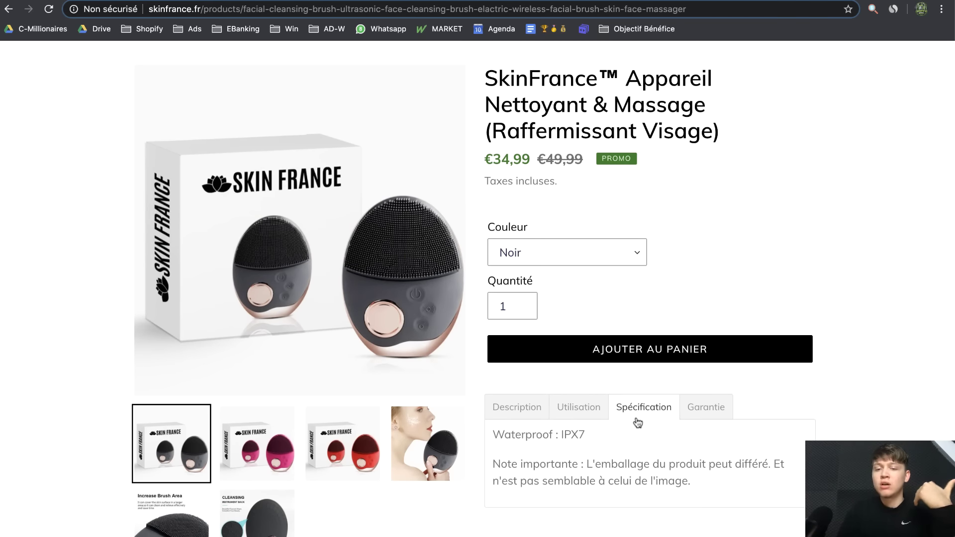
left_click(526, 419)
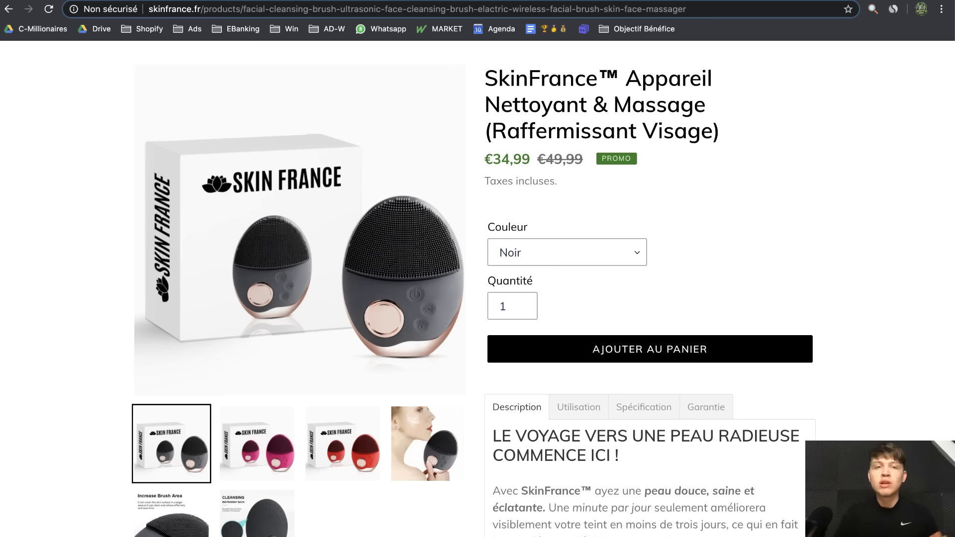
Glance at the AliExpress supplier page, then return to the theme translation editor
key("ctrl+Tab")
scroll(508, 349, "down", 20)
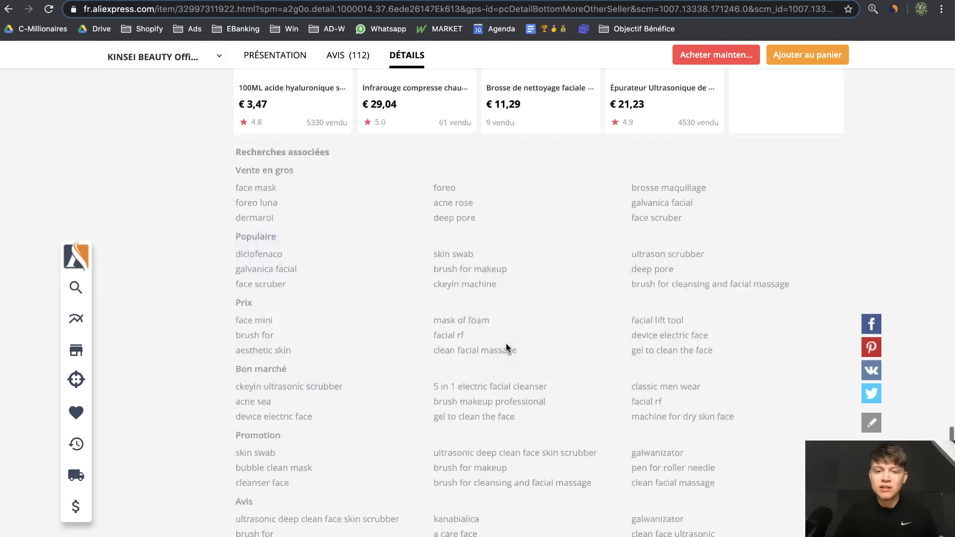
scroll(507, 347, "up", 20)
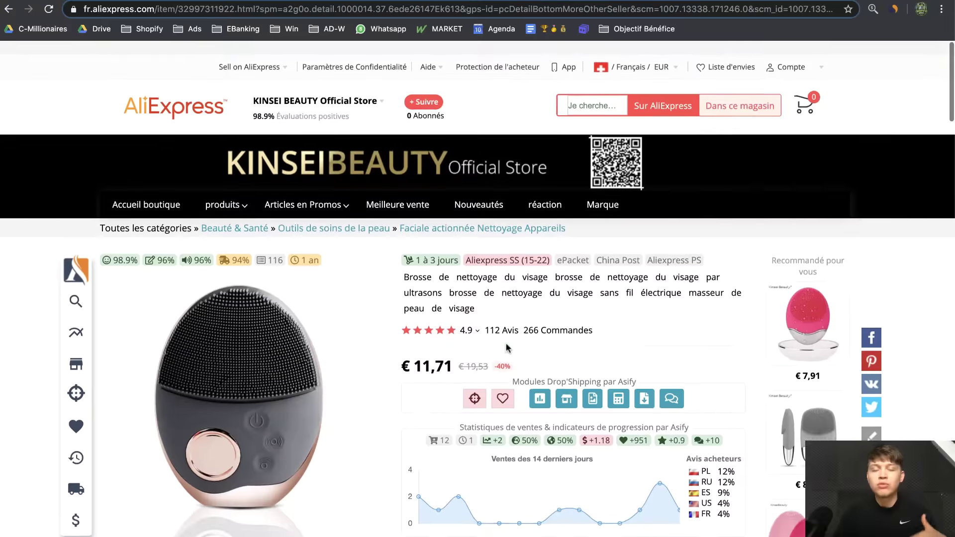
key("ctrl+shift+Tab")
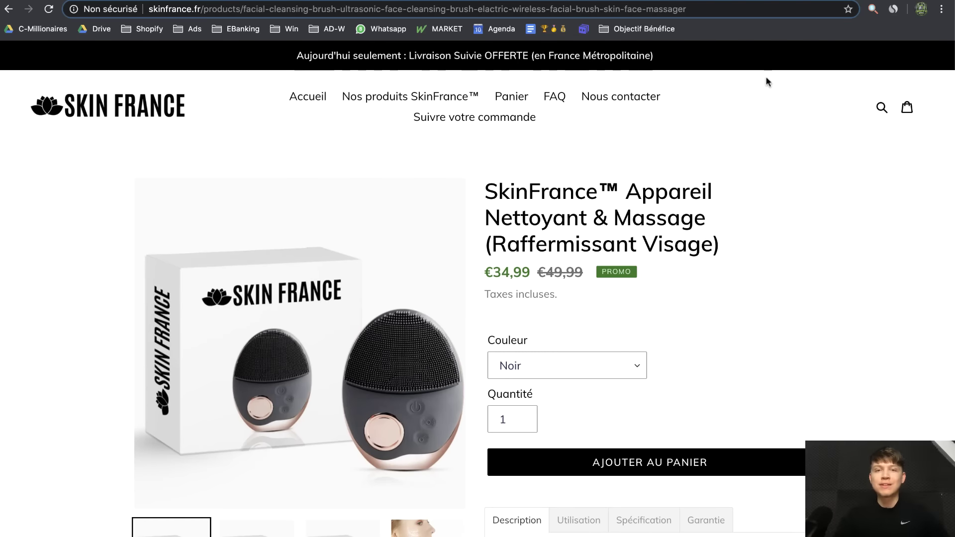
key("ctrl+shift+Tab")
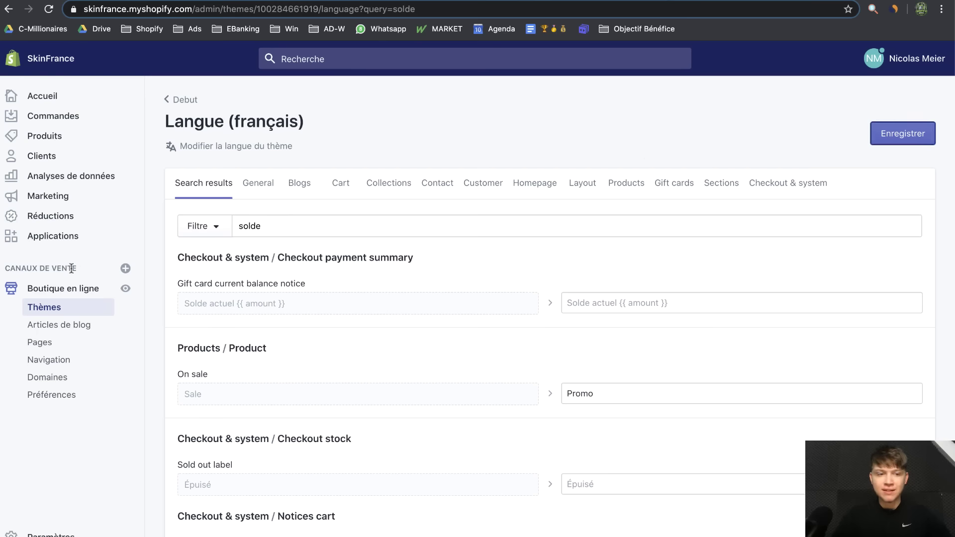
Install Sticky Cart by Uplinkly from the Shopify App Store
left_click(53, 238)
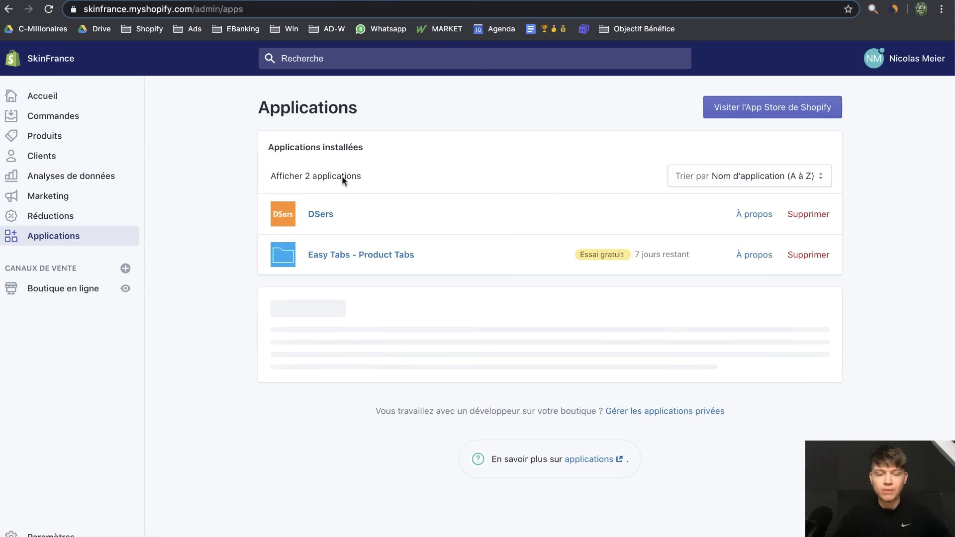
left_click(807, 119)
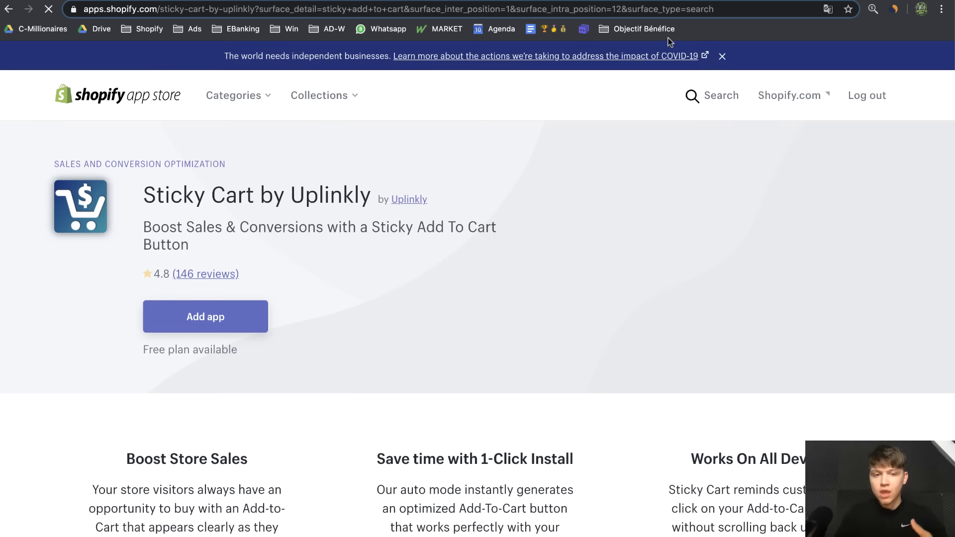
left_click(213, 311)
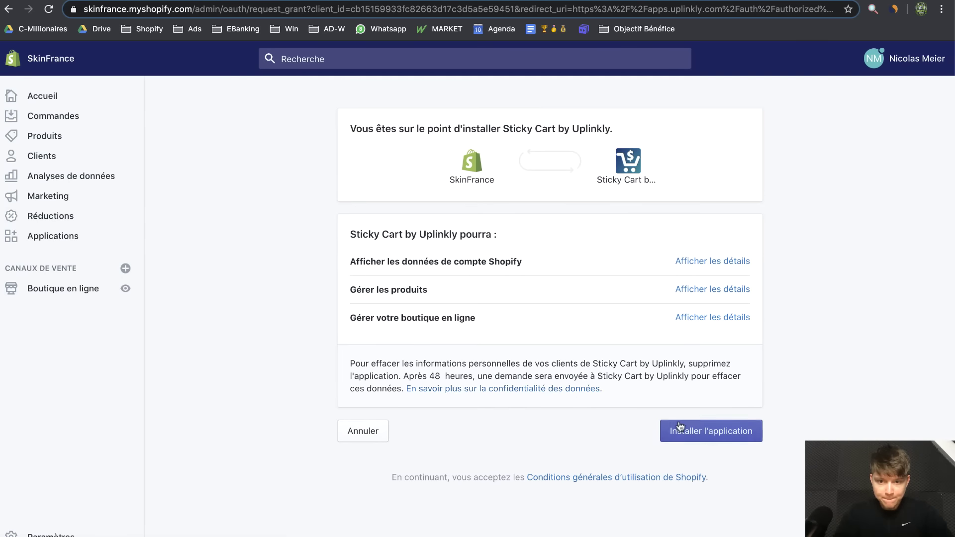
left_click(690, 429)
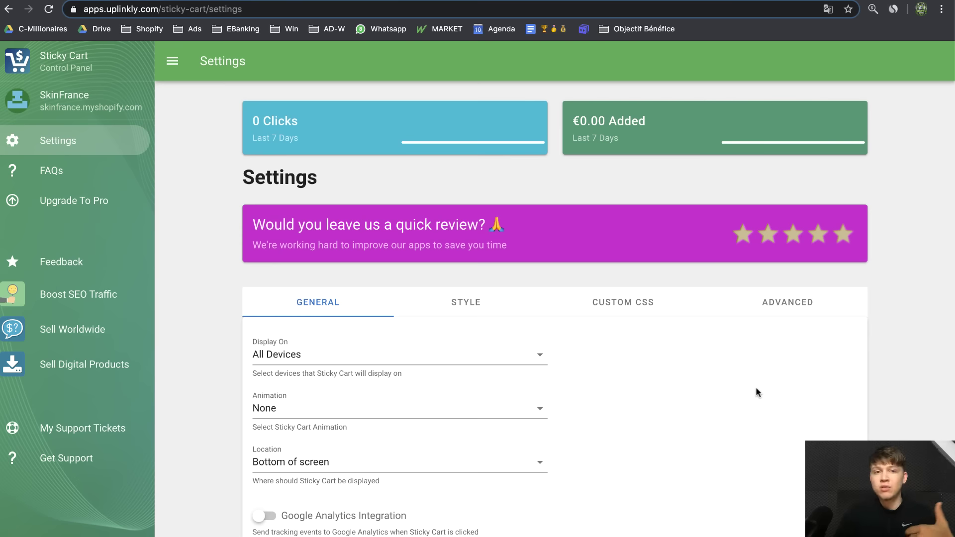
Install the sticky cart at the bottom of the screen and reload the skinfrance.fr product page
scroll(756, 388, "down", 3)
scroll(756, 386, "down", 2)
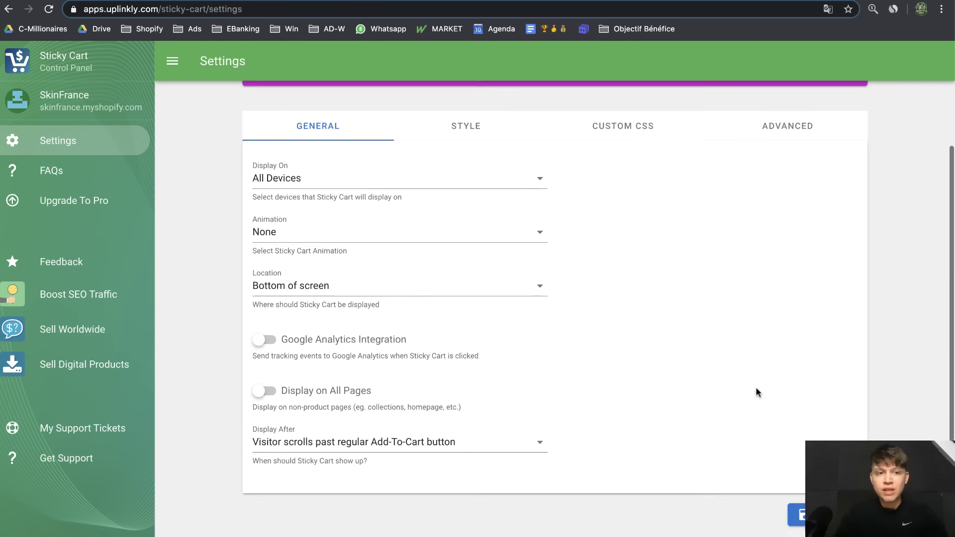
scroll(753, 380, "up", 3)
scroll(751, 377, "down", 6)
scroll(795, 365, "up", 1)
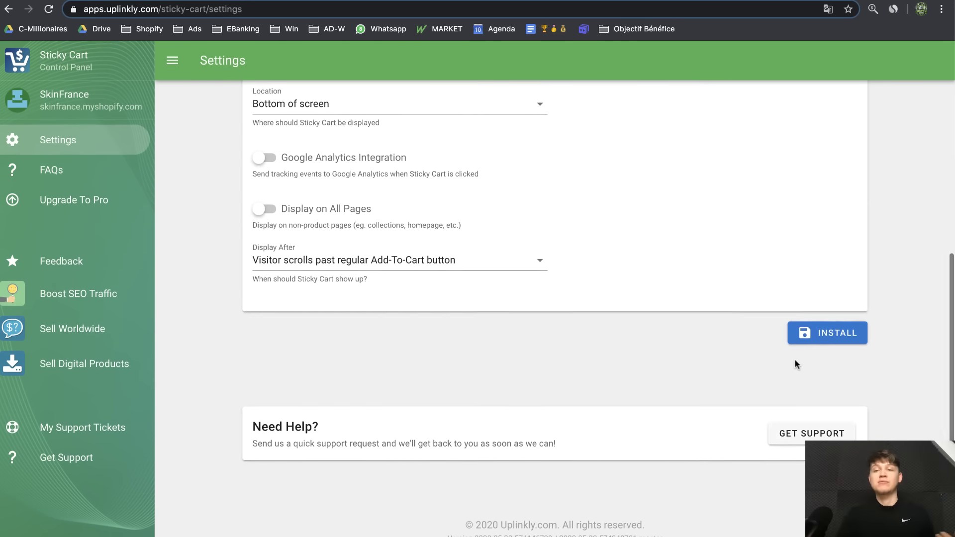
left_click(830, 341)
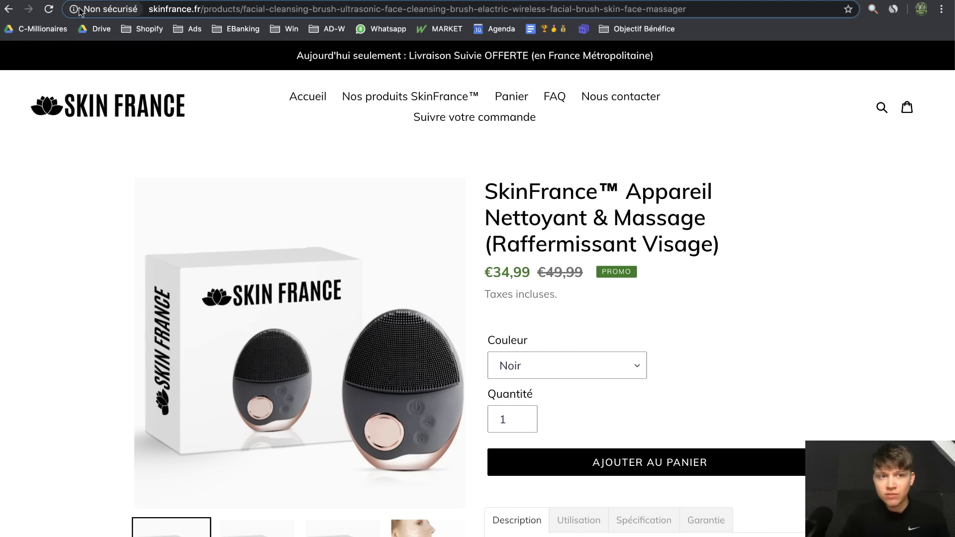
left_click(49, 9)
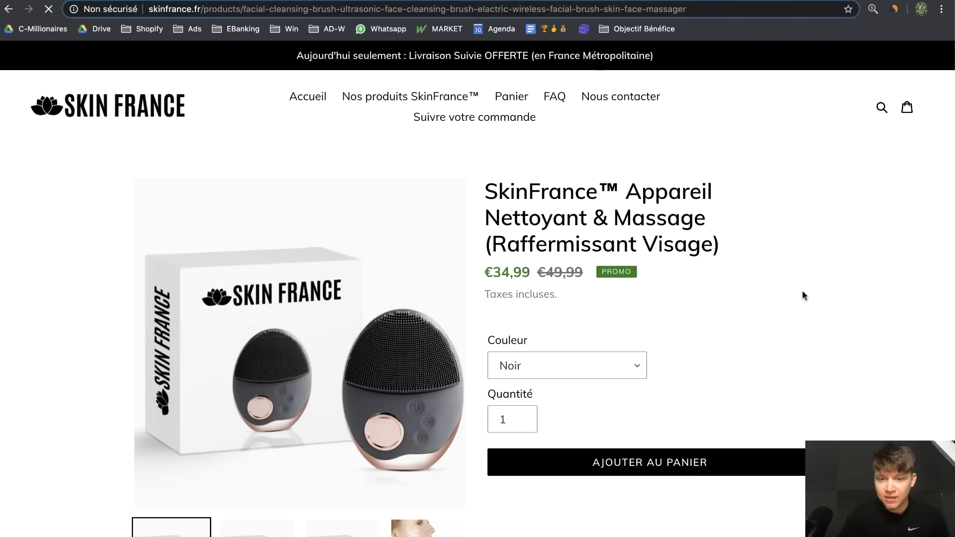
scroll(802, 314, "down", 15)
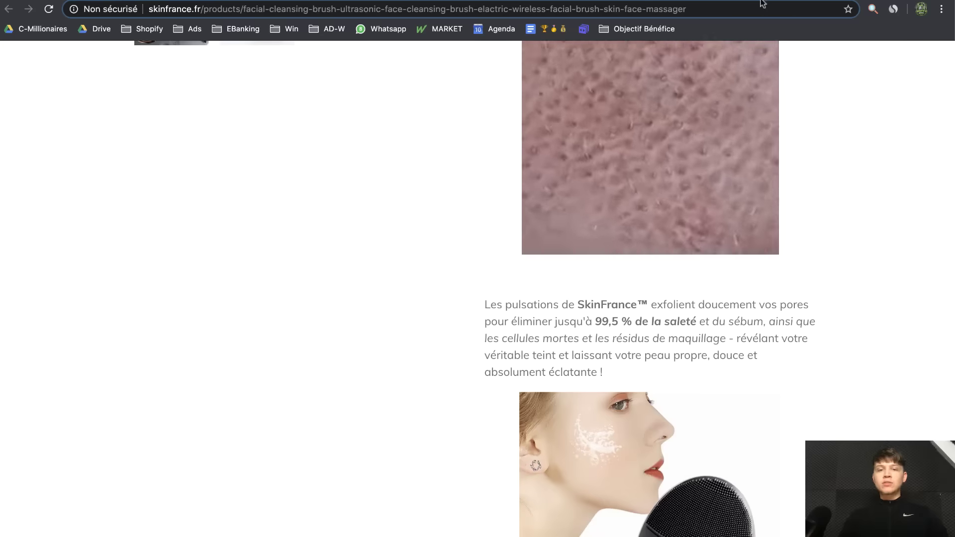
Reload the product page, check its Garantie and Description tabs, and visit the FAQ page
scroll(588, 443, "up", 10)
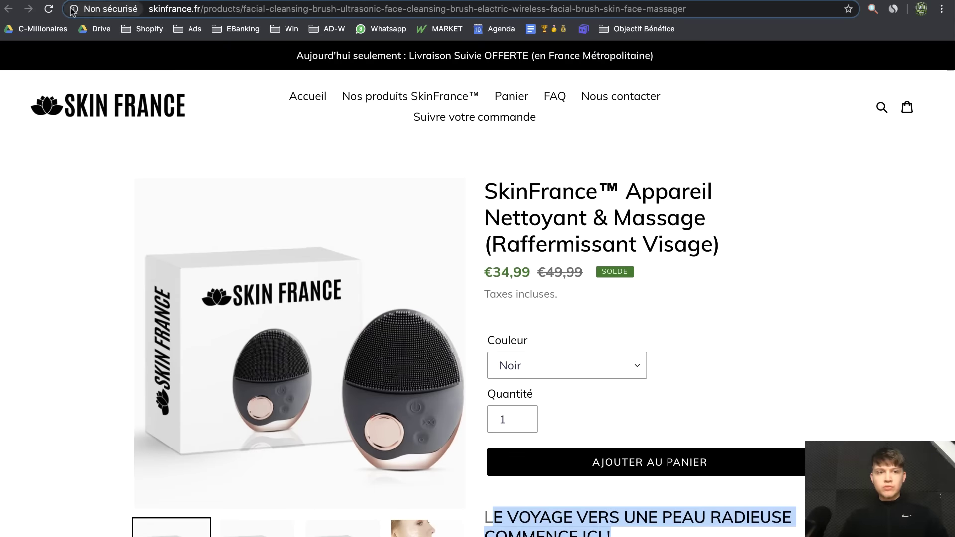
key("super+r")
scroll(676, 315, "down", 3)
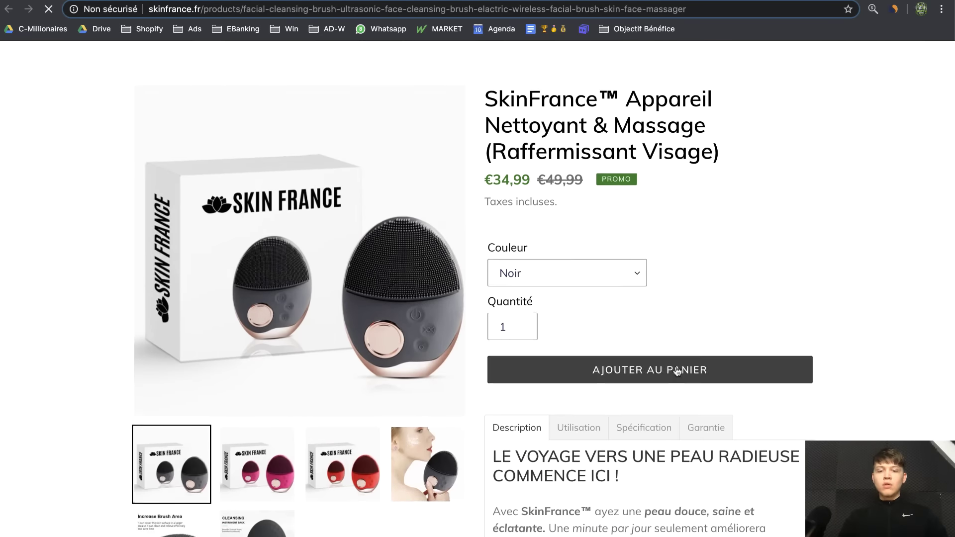
left_click(708, 374)
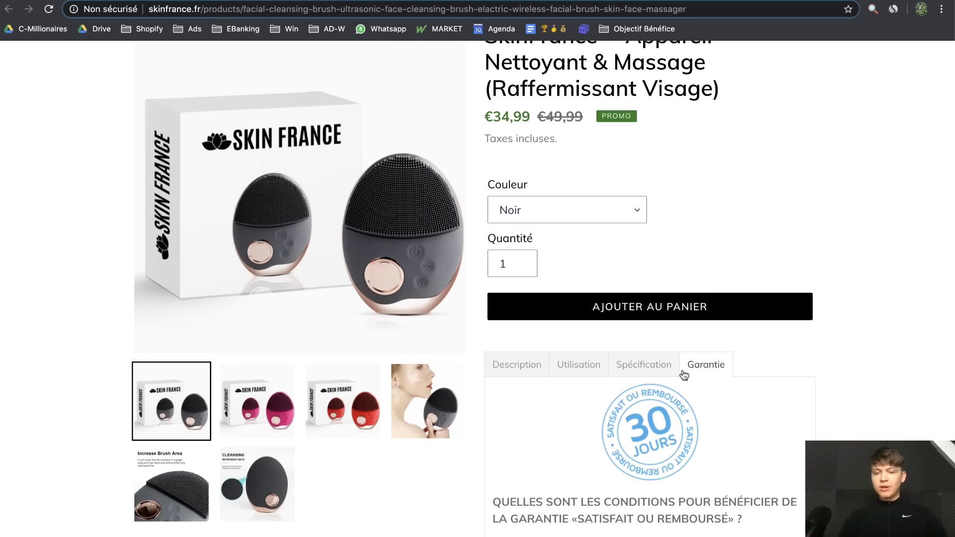
left_click(505, 365)
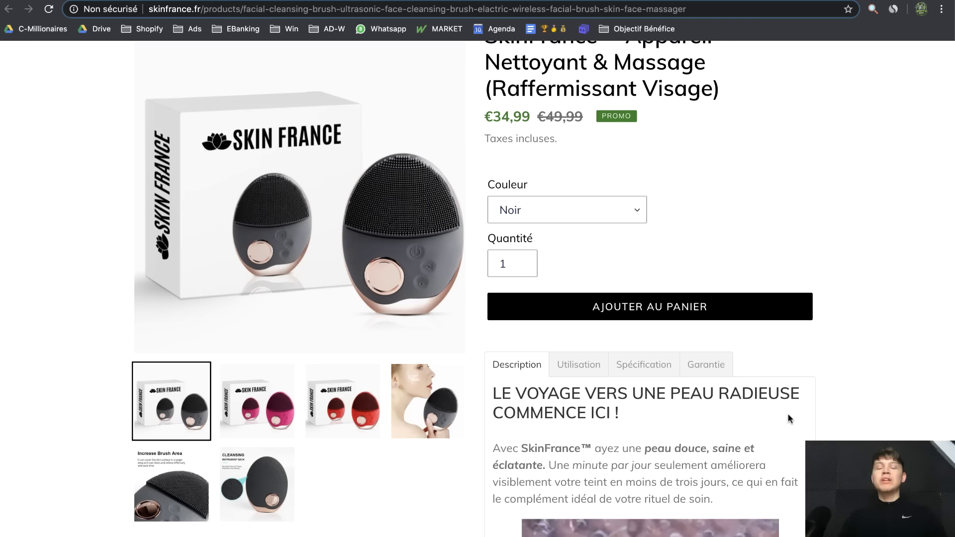
scroll(787, 413, "up", 3)
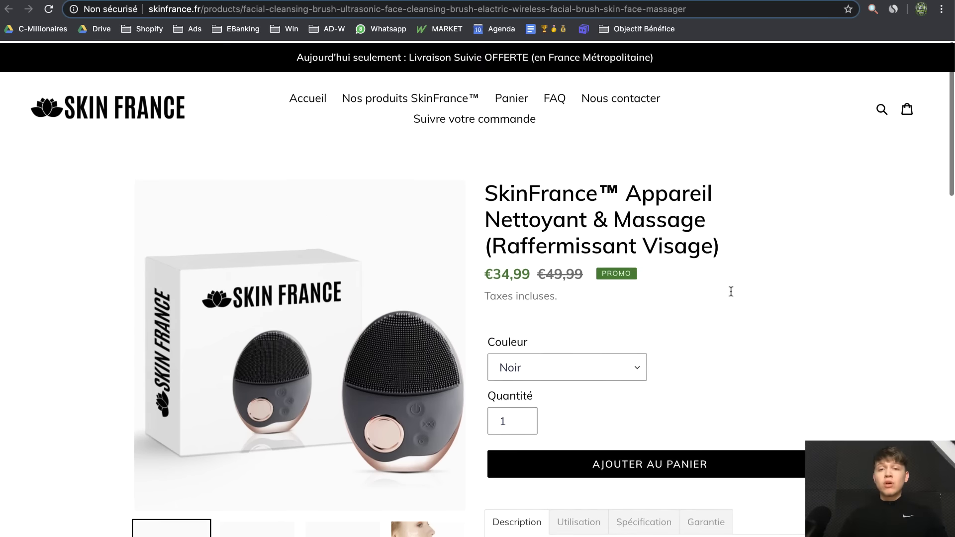
left_click(555, 97)
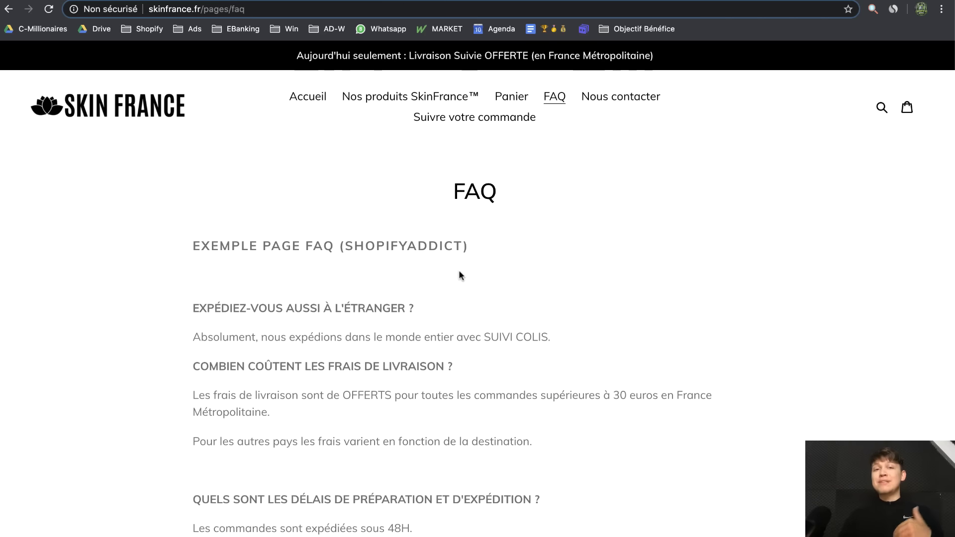
left_click(9, 9)
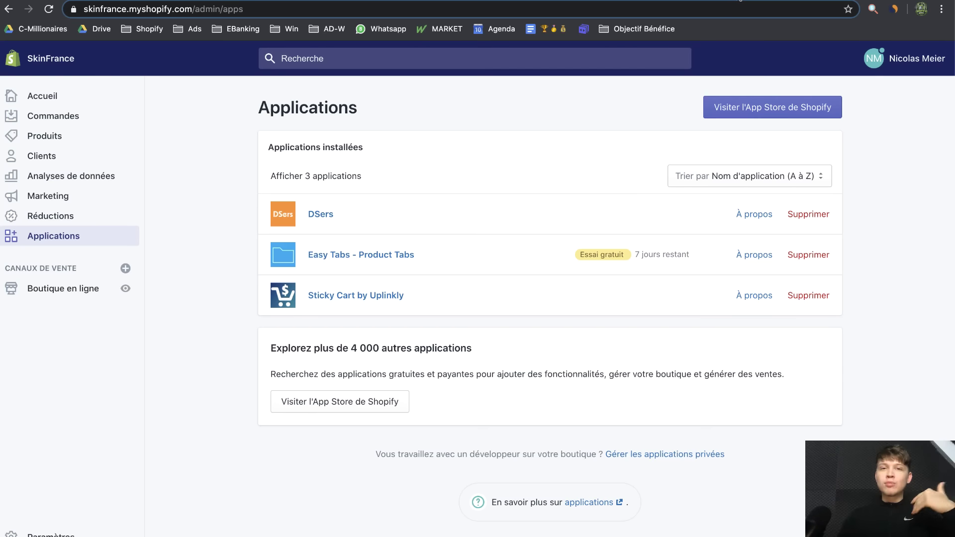
Follow the LOOX 30-day link in the YouTube video description
left_click(739, 1)
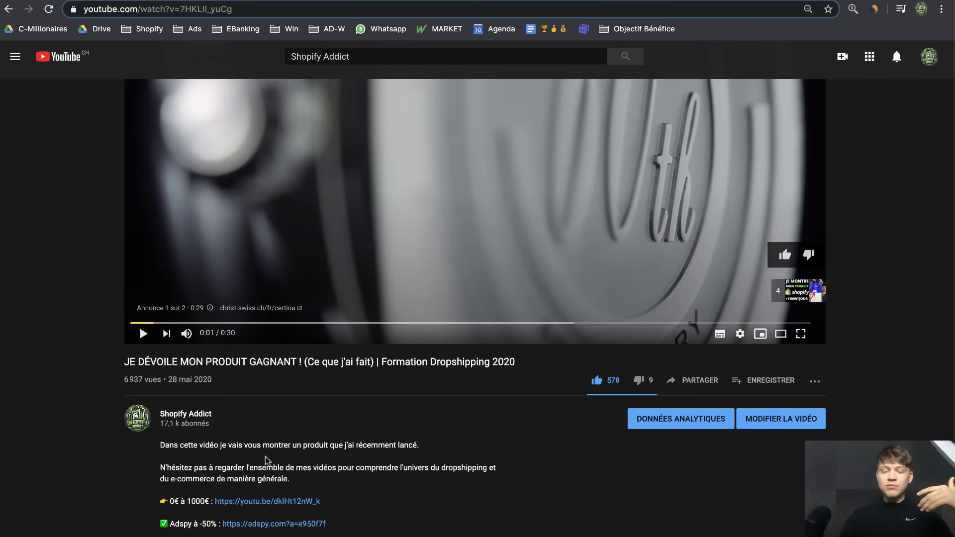
scroll(350, 466, "down", 5)
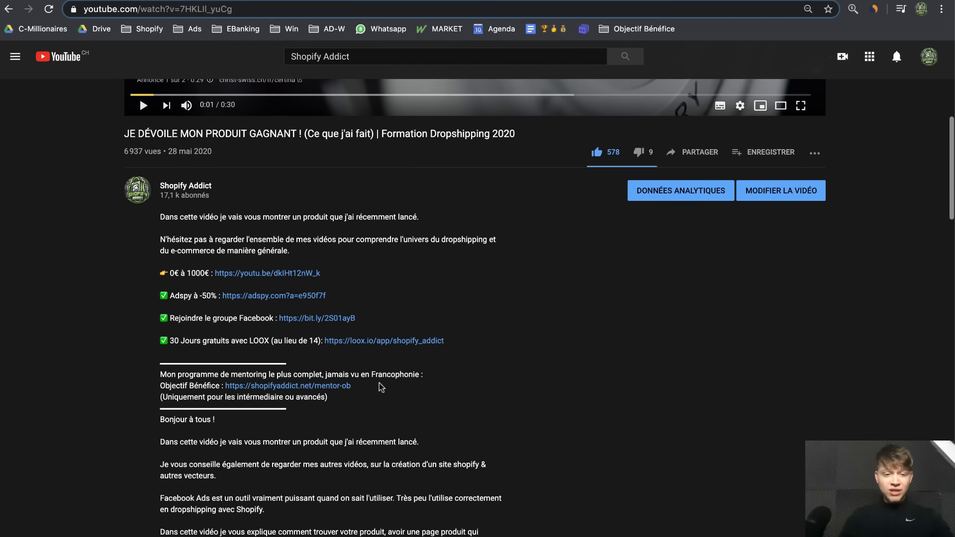
left_click(363, 342)
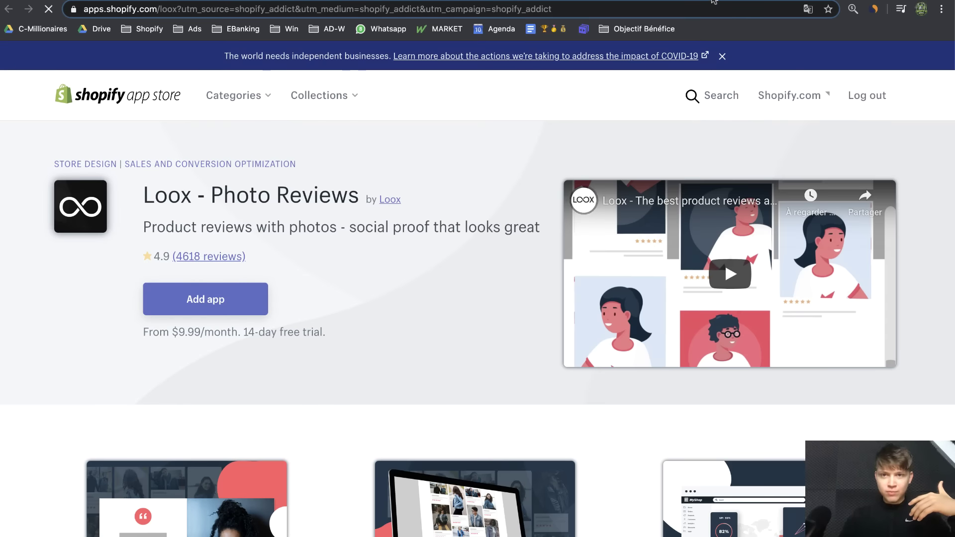
Add Loox - Photo Reviews on the Basic plan's 30-day free trial, declining the Advanced upsell
left_click(241, 299)
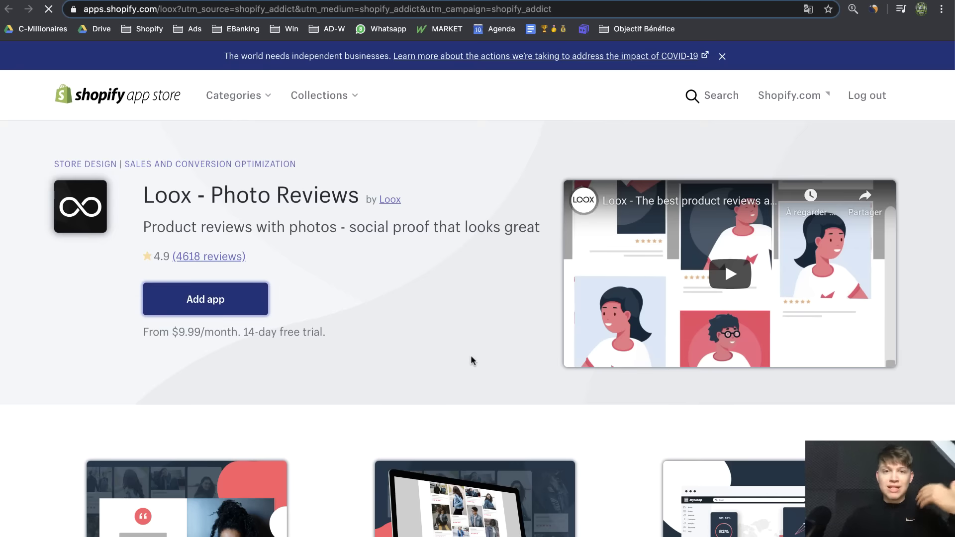
scroll(595, 273, "down", 3)
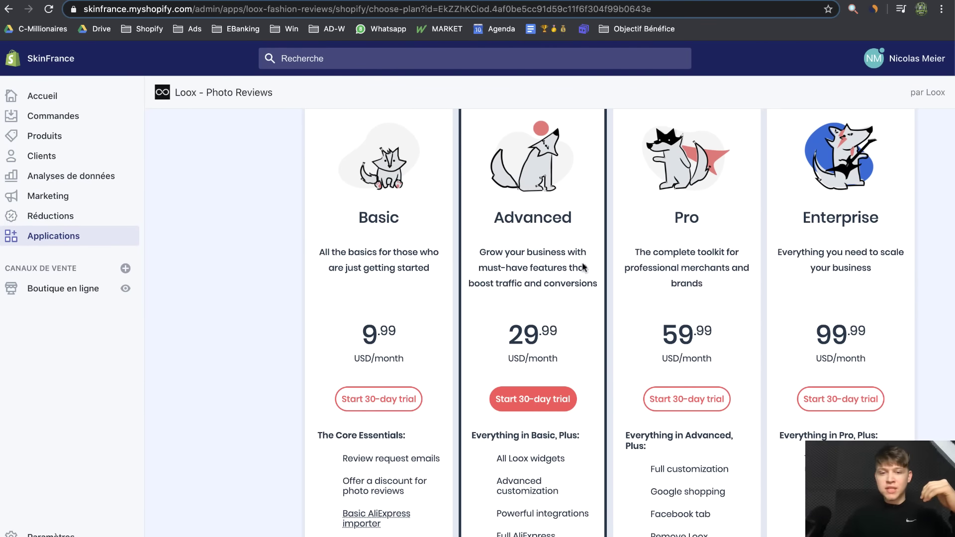
left_click(392, 398)
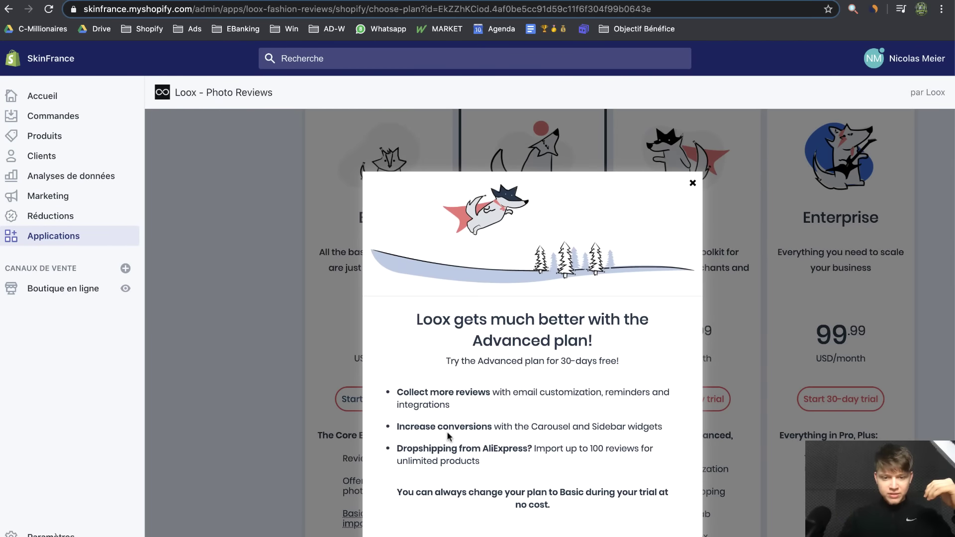
left_click(432, 516)
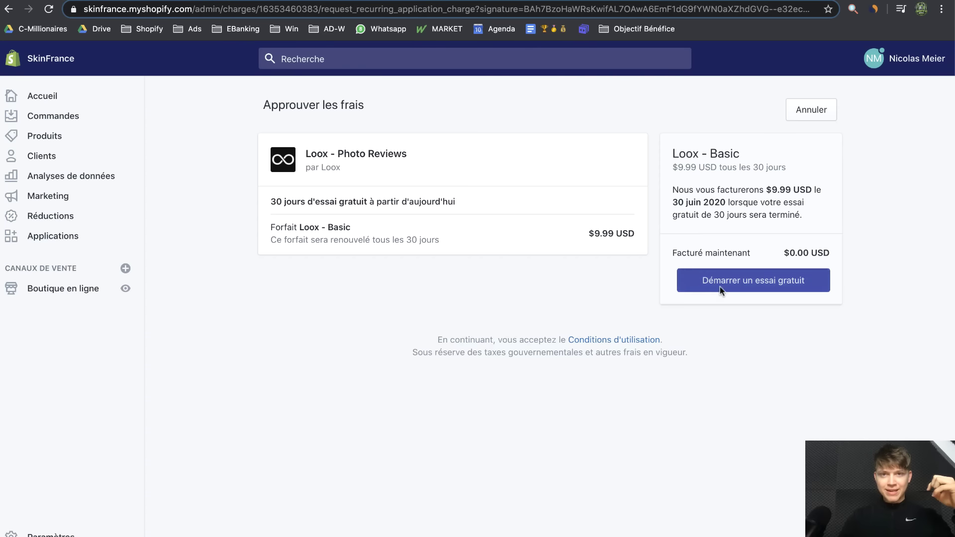
left_click(721, 287)
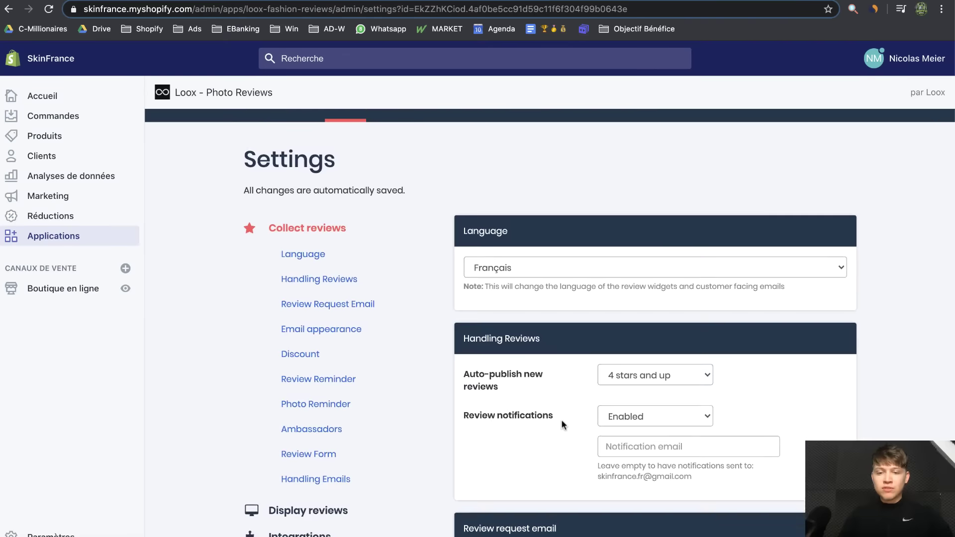
scroll(561, 420, "down", 3)
Set the Loox star colour to ffd600 in Display reviews
scroll(532, 378, "up", 1)
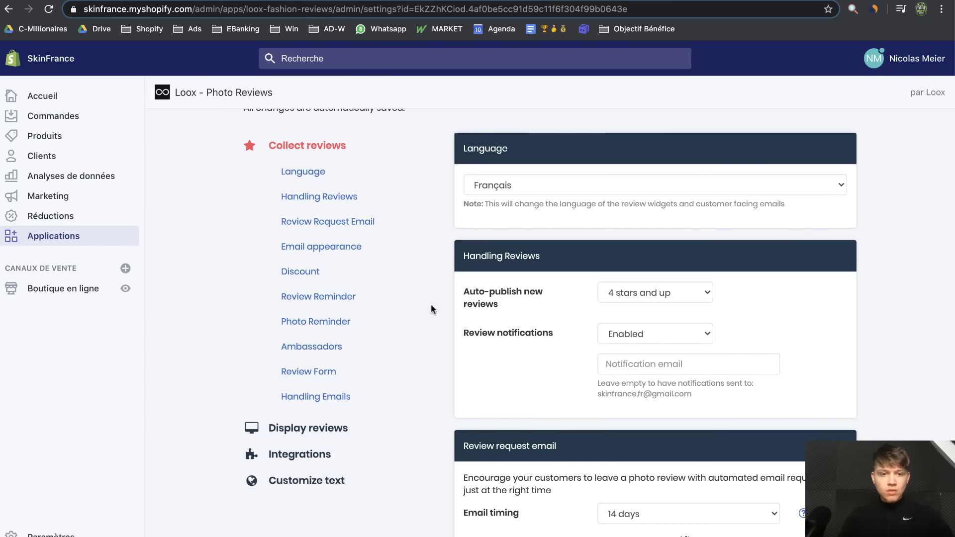
left_click(328, 426)
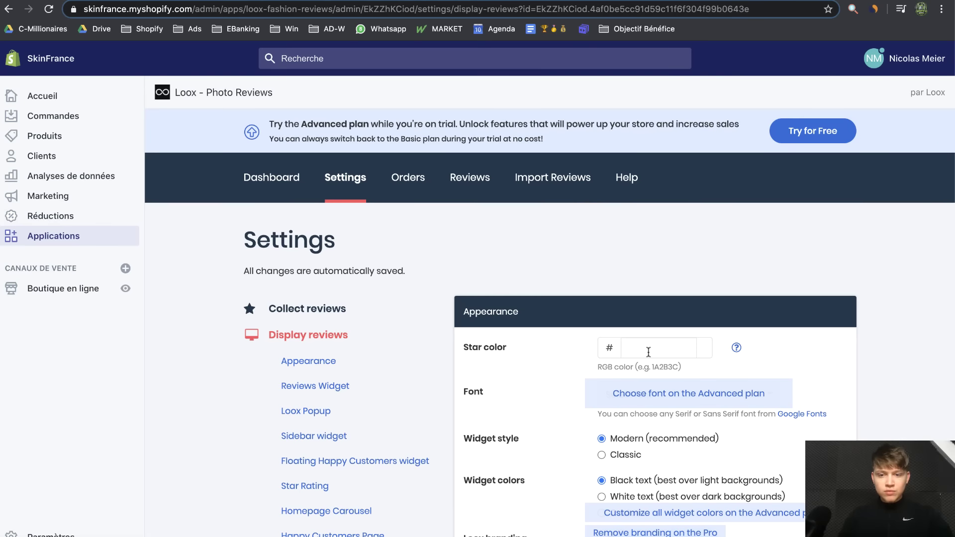
left_click(648, 353)
type("ffd600")
left_click(580, 380)
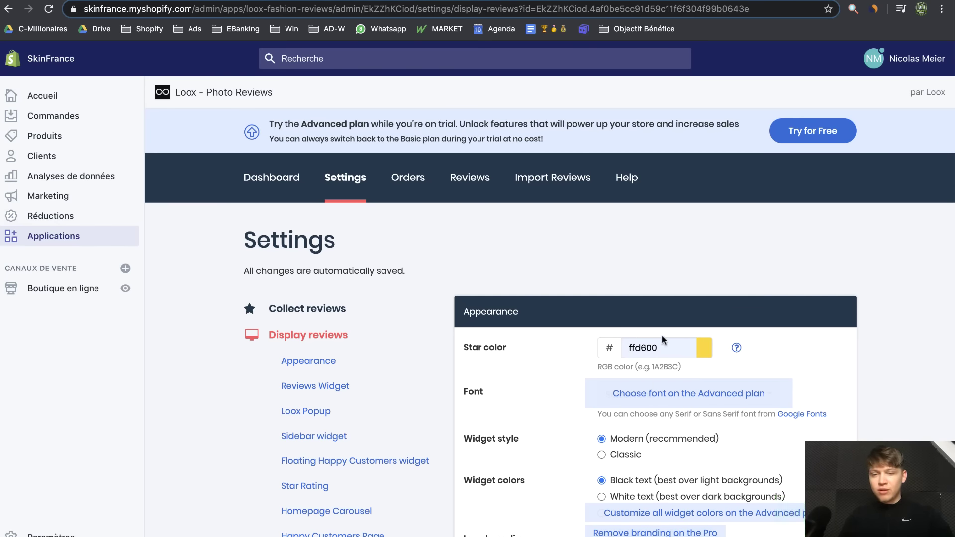
Set review dates to Hidden on the reviews widget
scroll(716, 360, "down", 3)
scroll(716, 360, "down", 5)
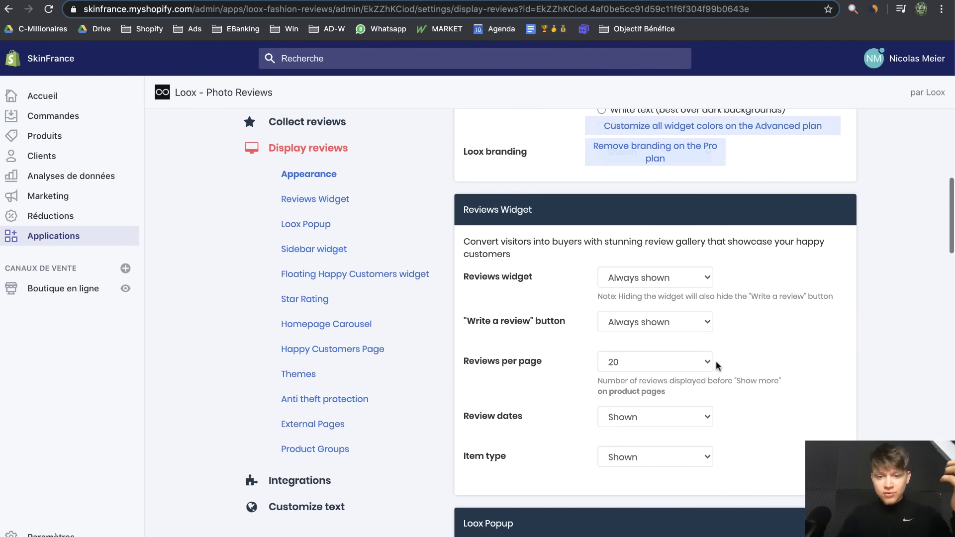
scroll(732, 362, "down", 1)
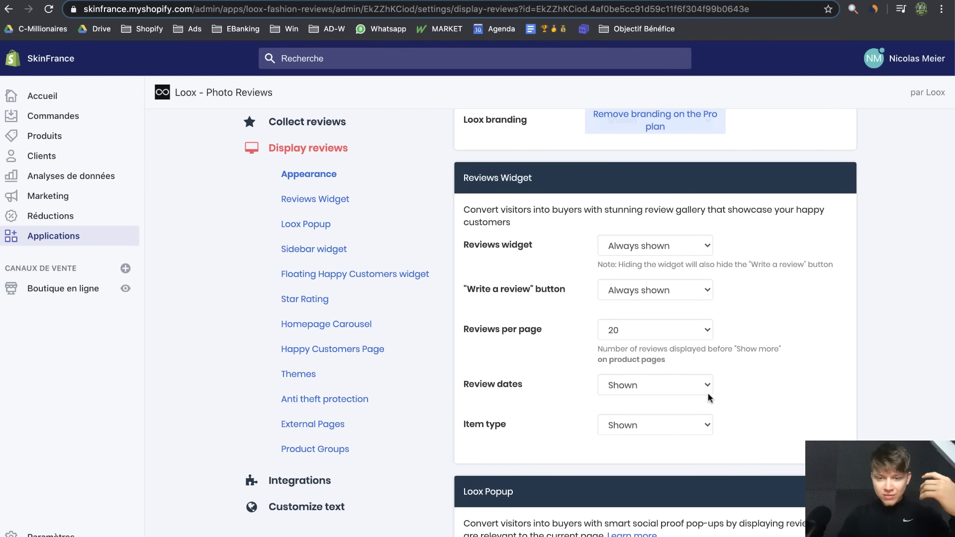
left_click(699, 392)
left_click(694, 395)
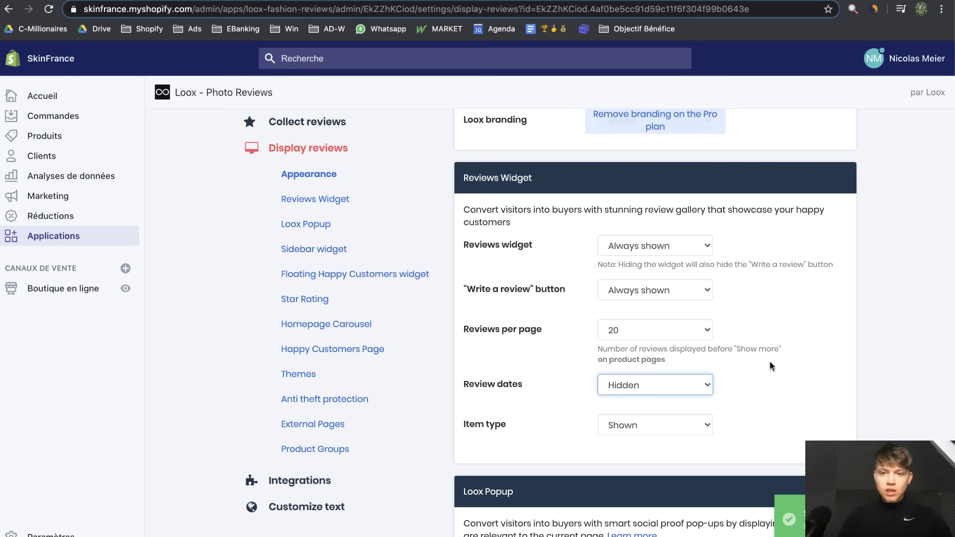
Go to the Loox Import reviews page
scroll(813, 324, "up", 2)
scroll(813, 329, "up", 6)
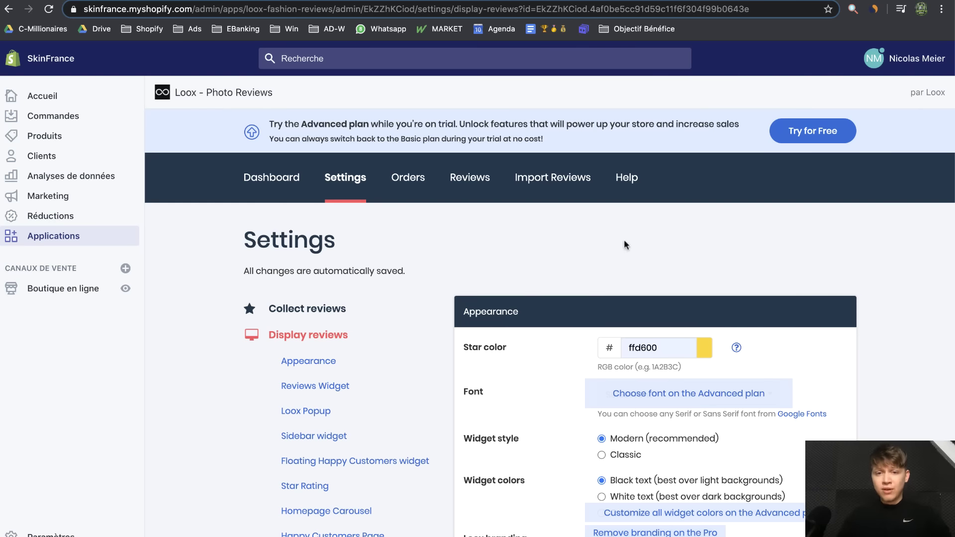
left_click(546, 190)
scroll(718, 377, "up", 3)
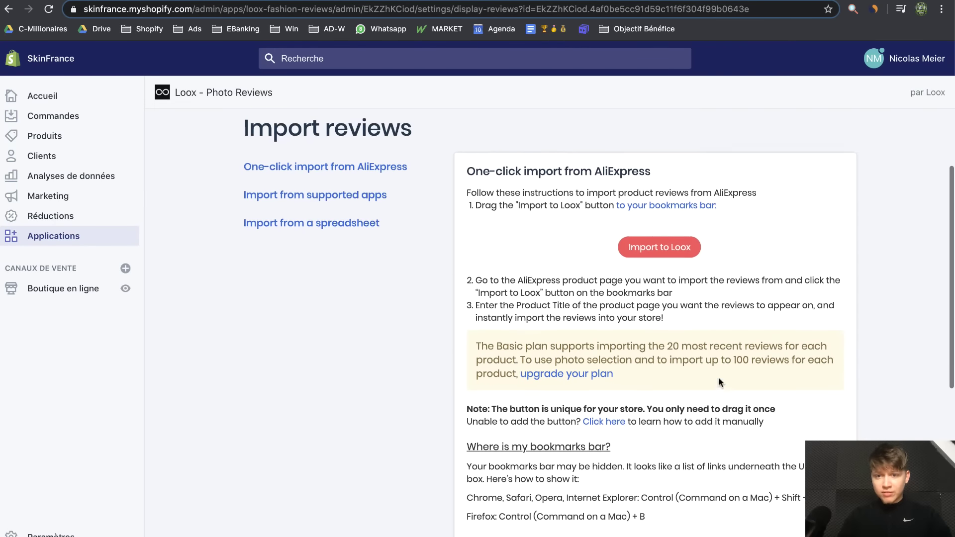
Bookmark the Import to Loox button and launch it on the AliExpress face-brush product page
left_click_drag(659, 248, 718, 29)
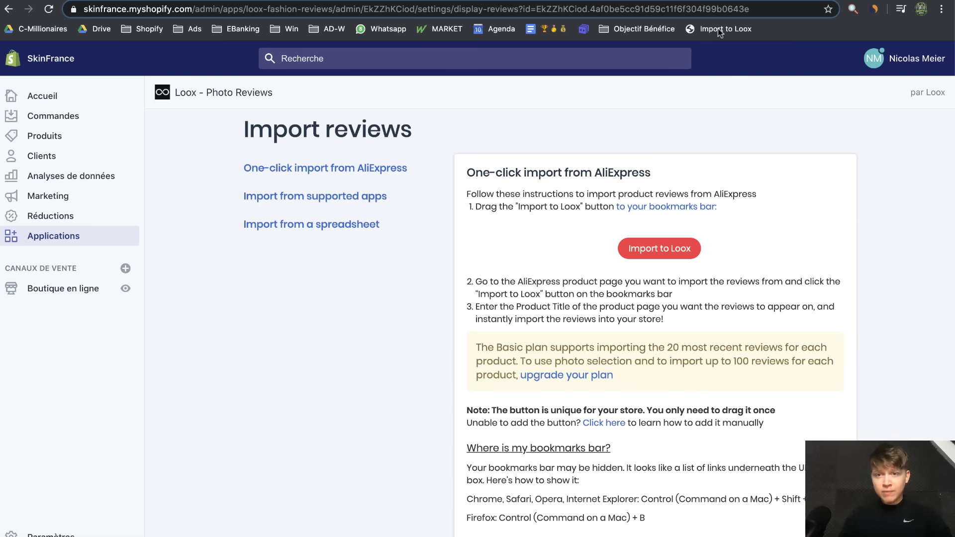
scroll(572, 240, "up", 3)
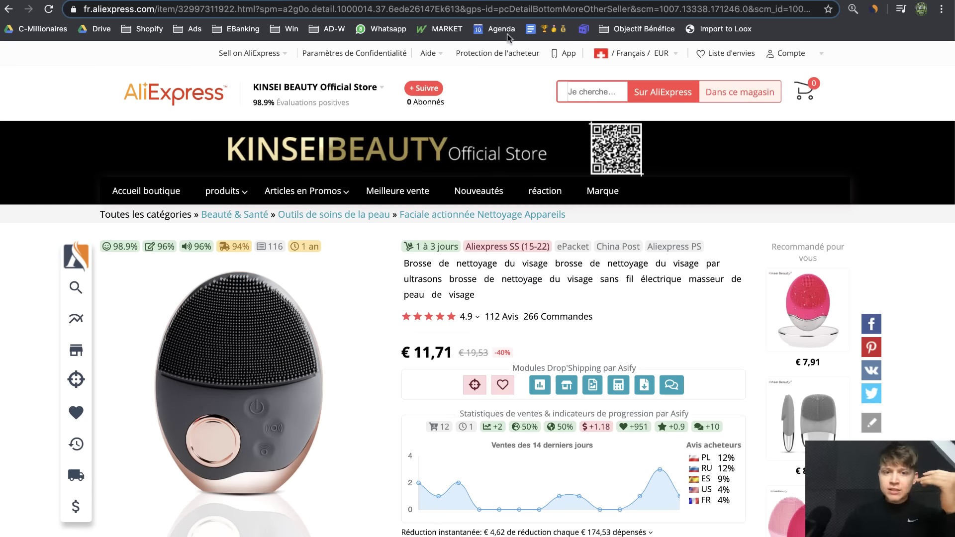
left_click(722, 28)
Target the SkinFrance face brush and have imported reviews translated to French
left_click(522, 144)
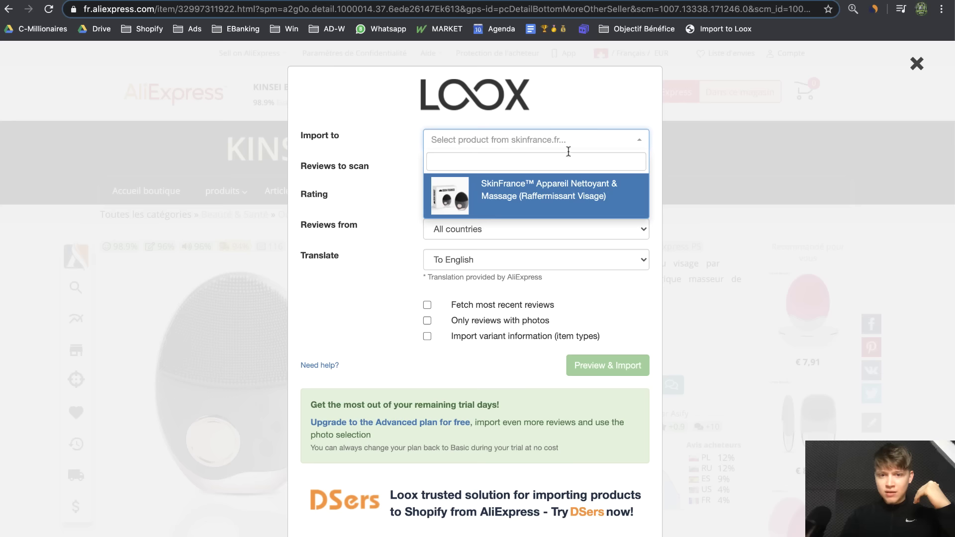
left_click(587, 203)
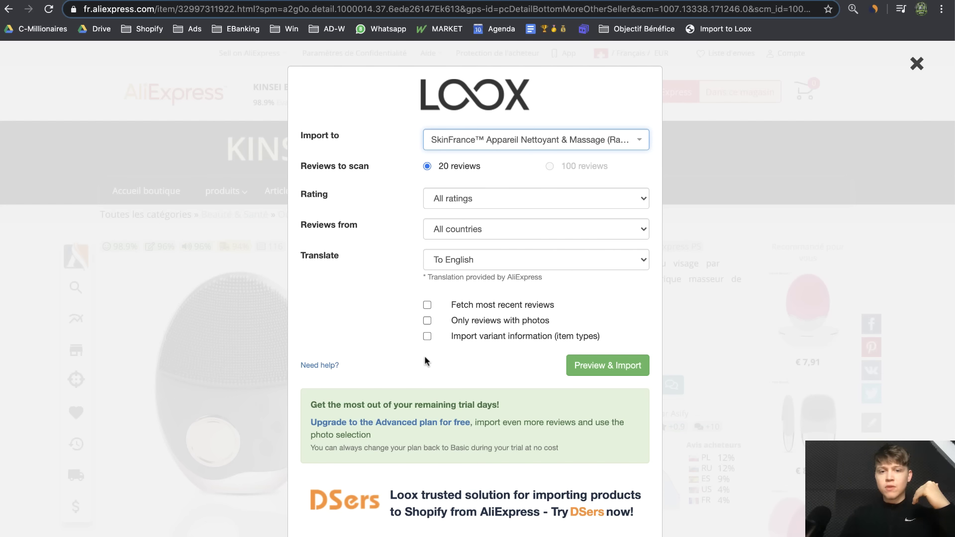
left_click(518, 255)
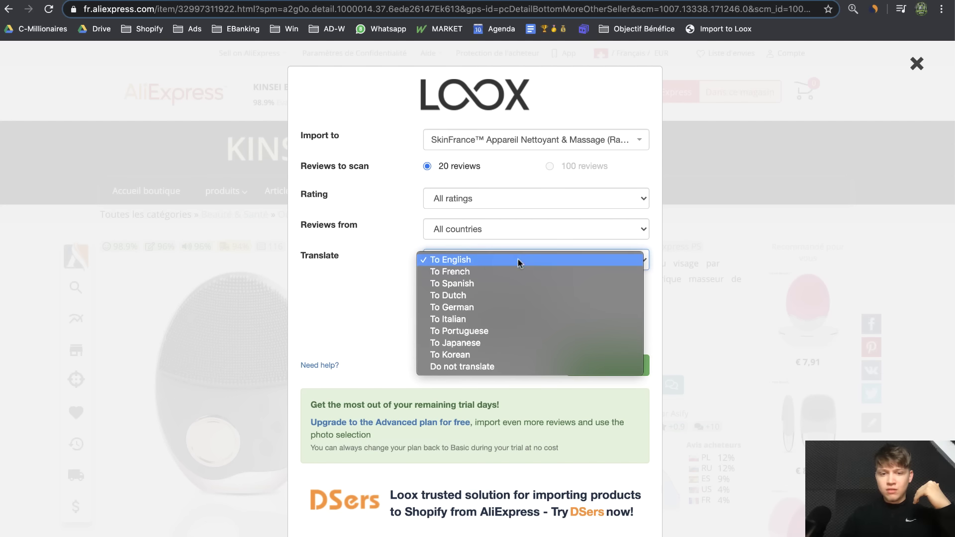
left_click(490, 271)
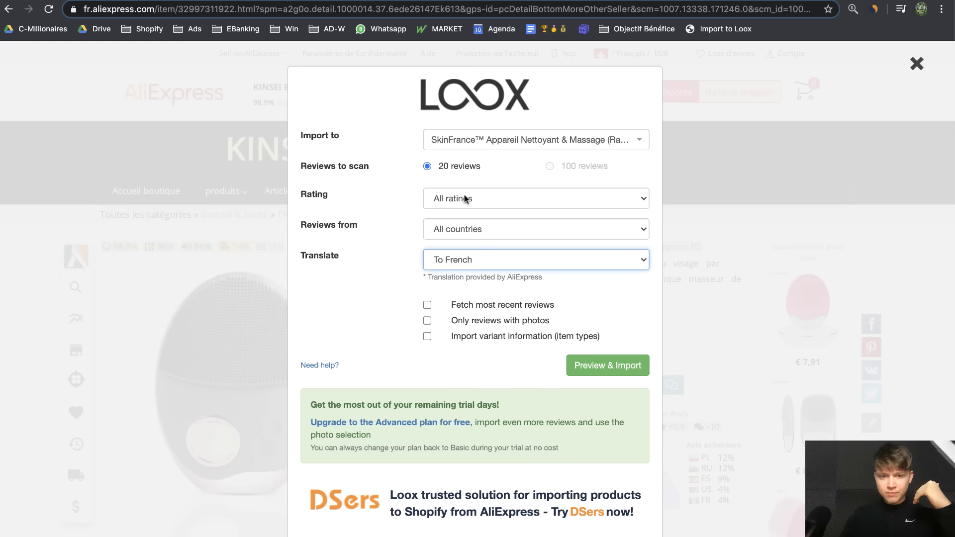
Preview the AliExpress reviews and import the Jan 10, 2020 five-star review
left_click(629, 374)
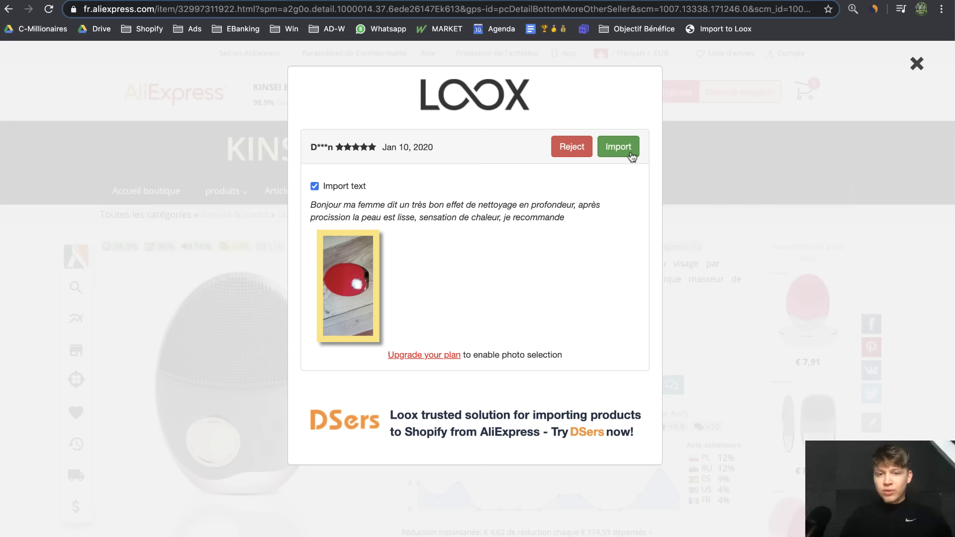
left_click_drag(347, 207, 540, 234)
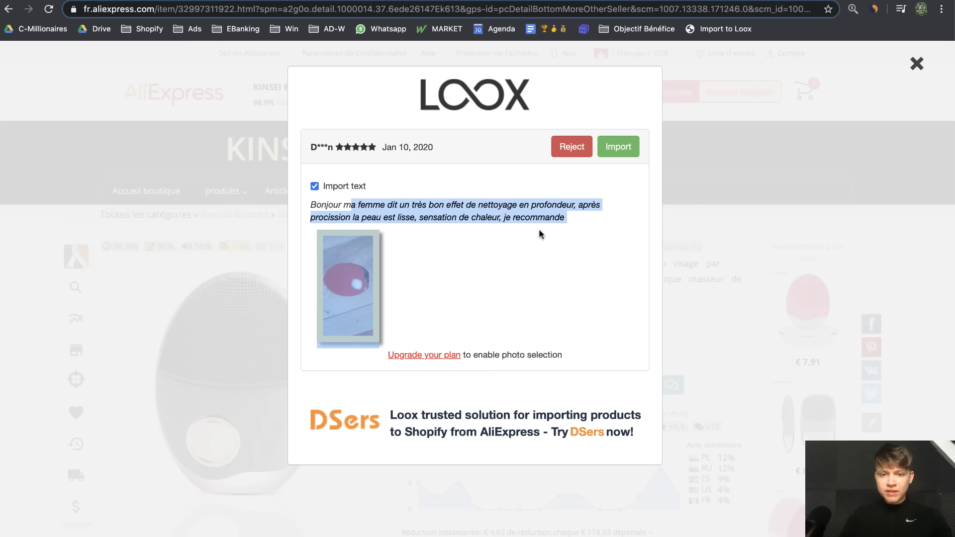
left_click(615, 155)
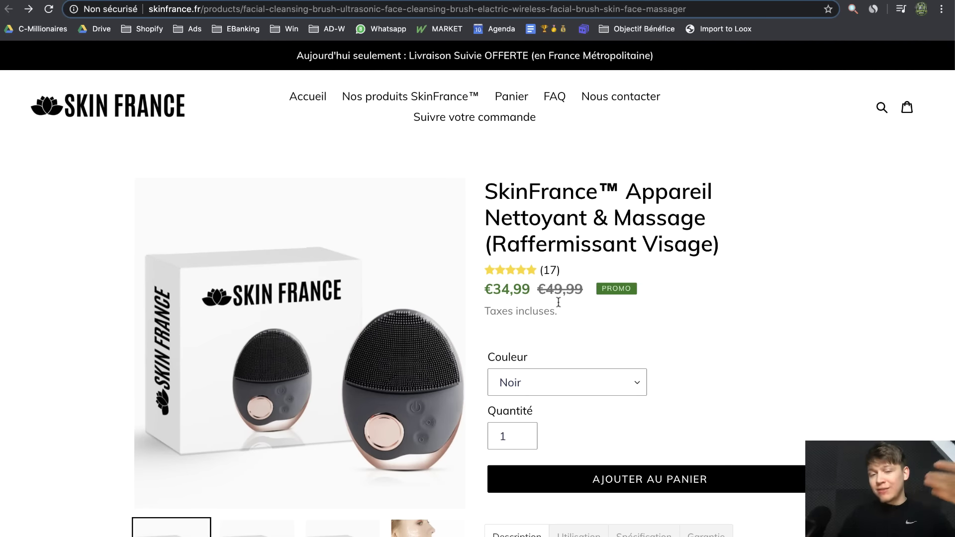
Leave the Loox app for the online store's themes via Boutique en ligne
scroll(571, 294, "down", 8)
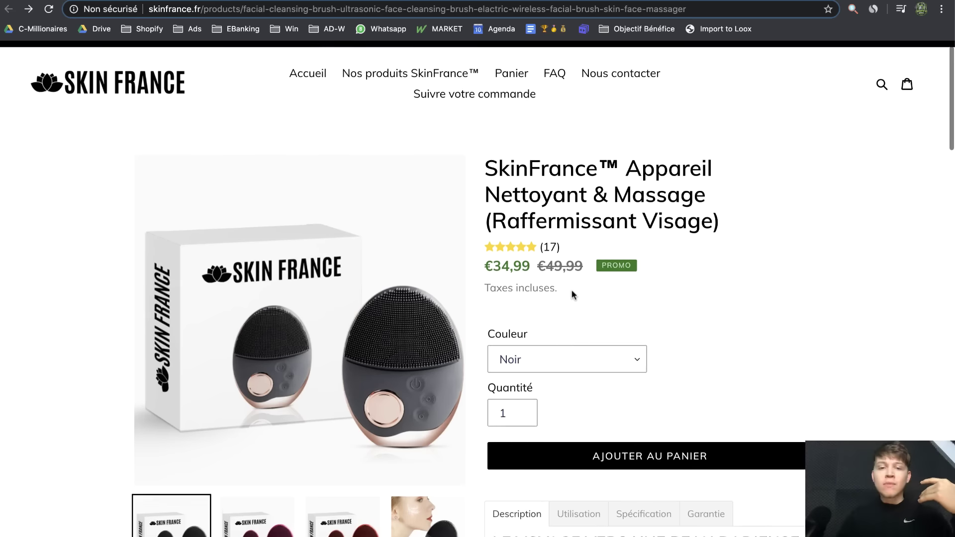
scroll(526, 219, "down", 18)
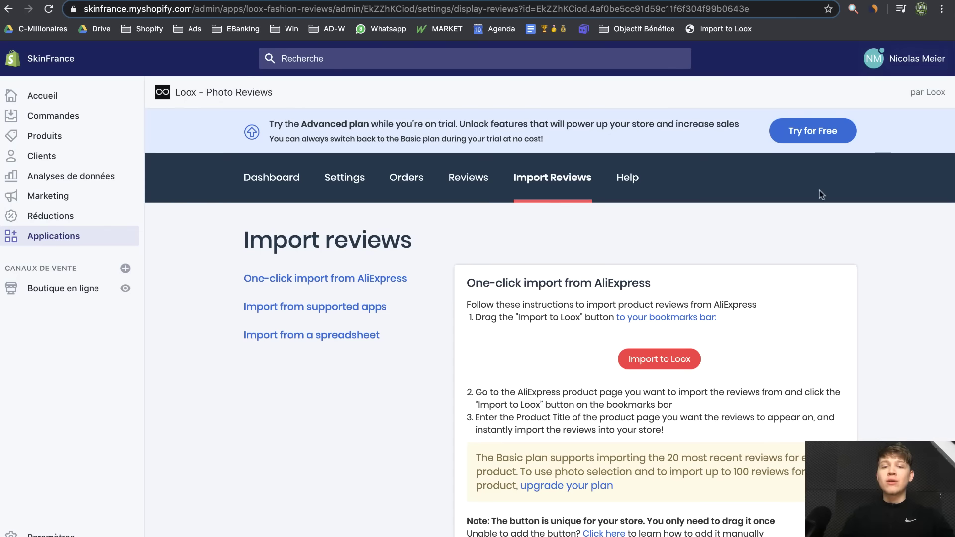
left_click(54, 290)
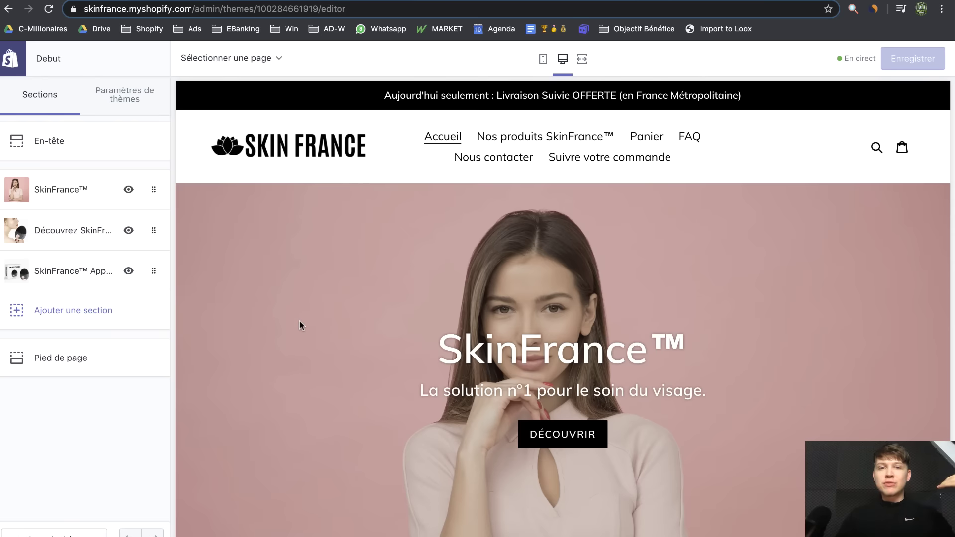
Add the Loox All reviews - Grid section to the home page and save the theme
scroll(300, 321, "down", 2)
left_click(81, 321)
scroll(64, 299, "down", 5)
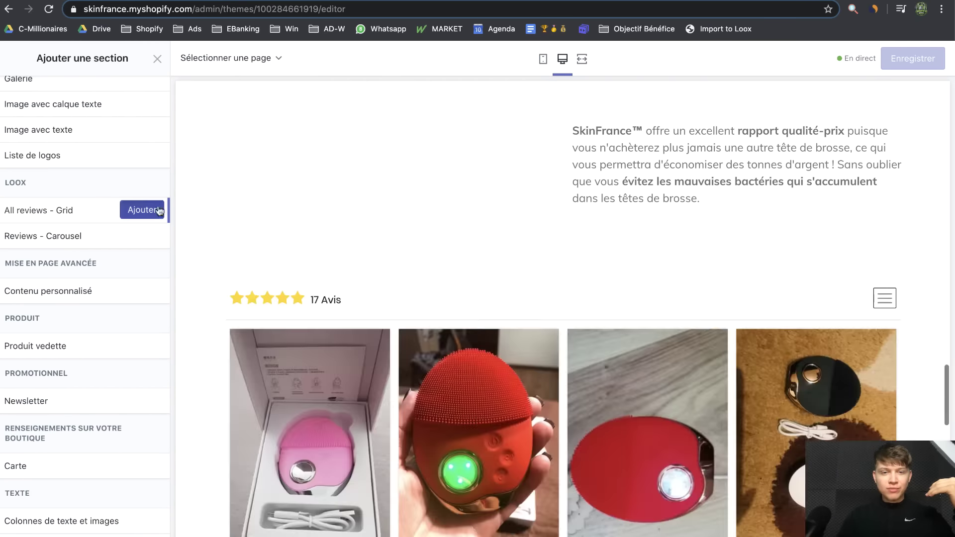
left_click(158, 210)
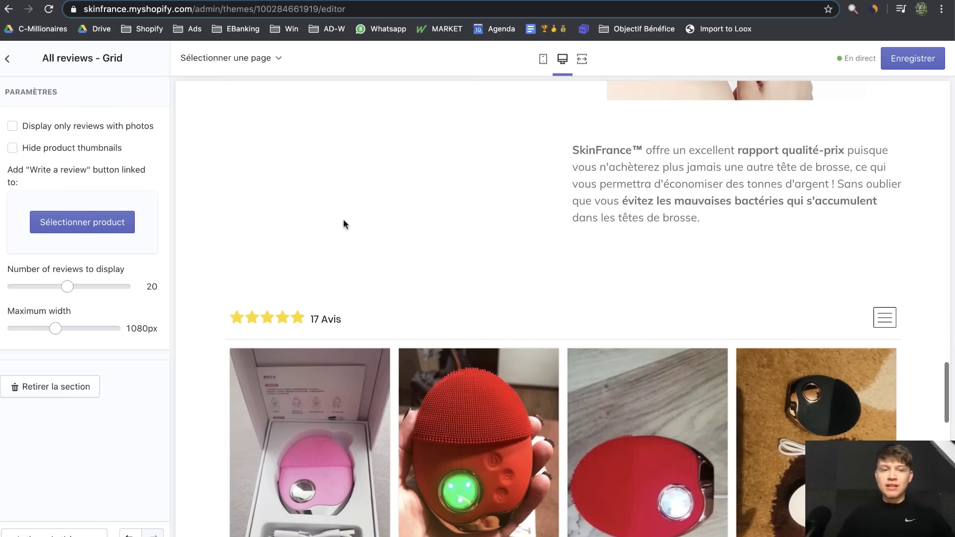
left_click(7, 58)
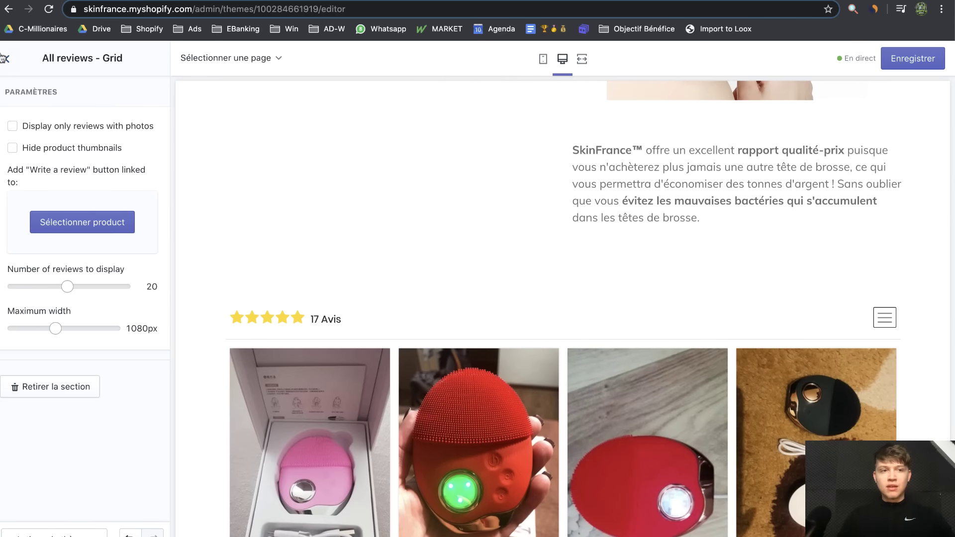
left_click(889, 65)
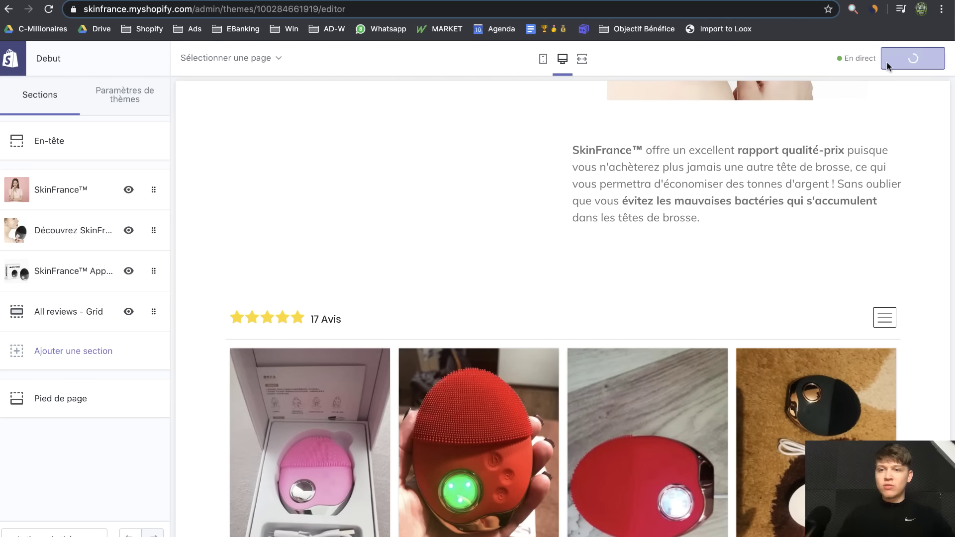
Check the reviews grid in mobile and desktop previews, then exit the theme editor
left_click(544, 58)
scroll(562, 184, "up", 15)
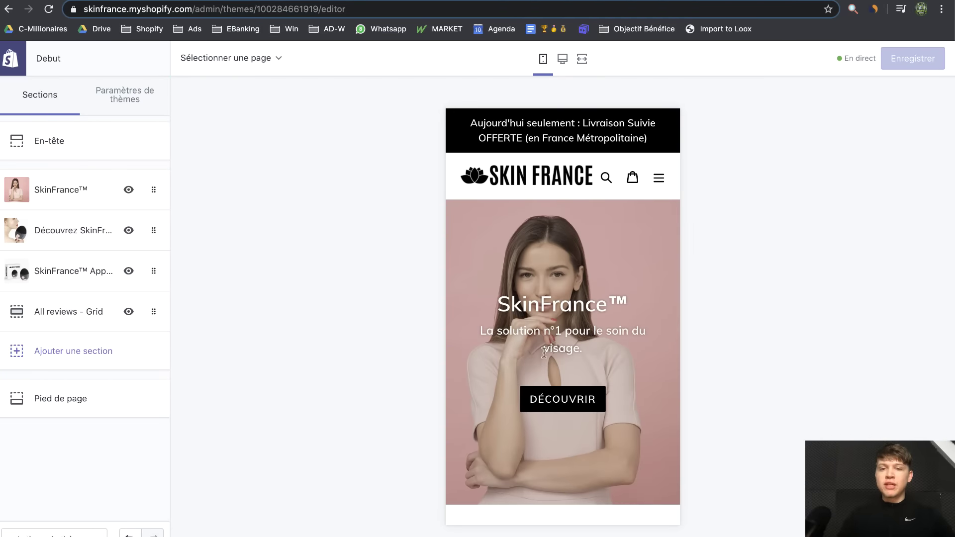
scroll(587, 349, "down", 15)
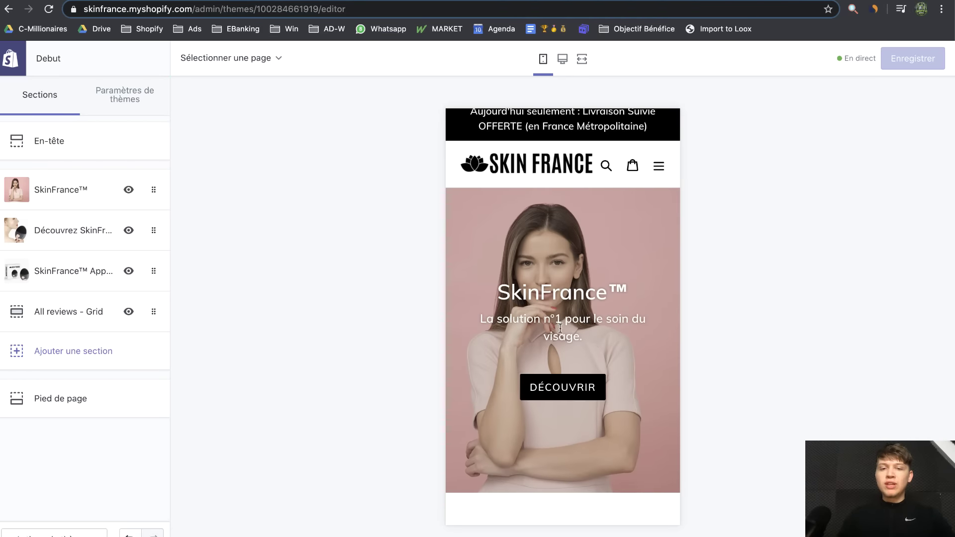
scroll(561, 332, "down", 20)
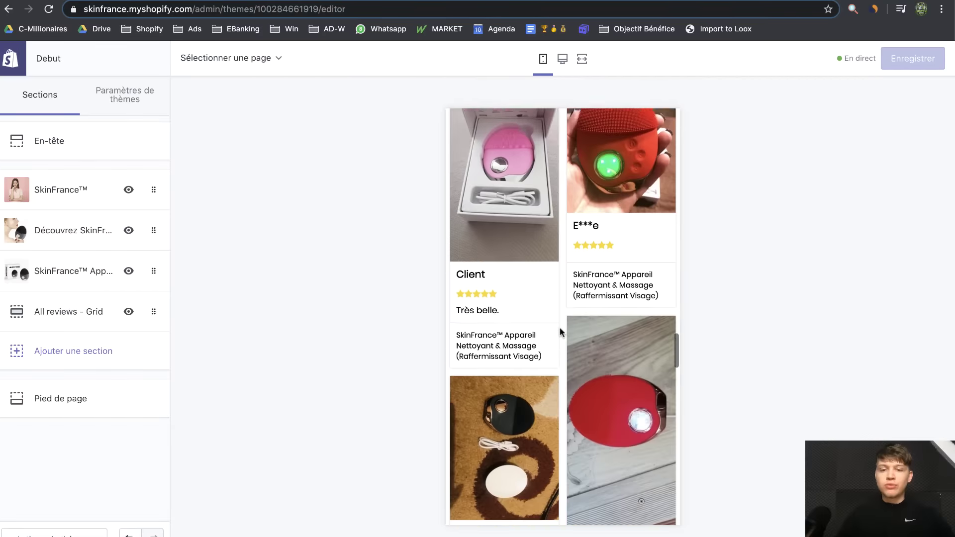
scroll(561, 332, "up", 20)
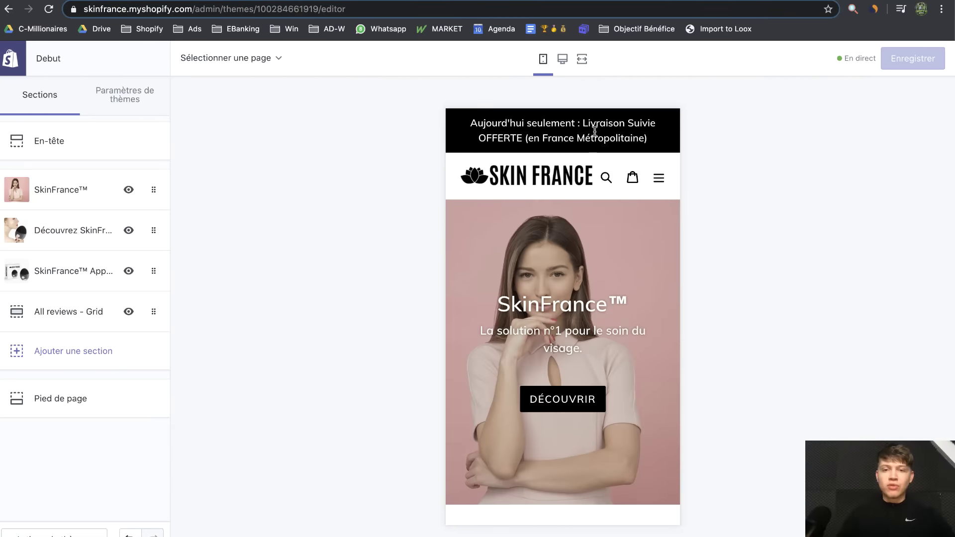
left_click(562, 59)
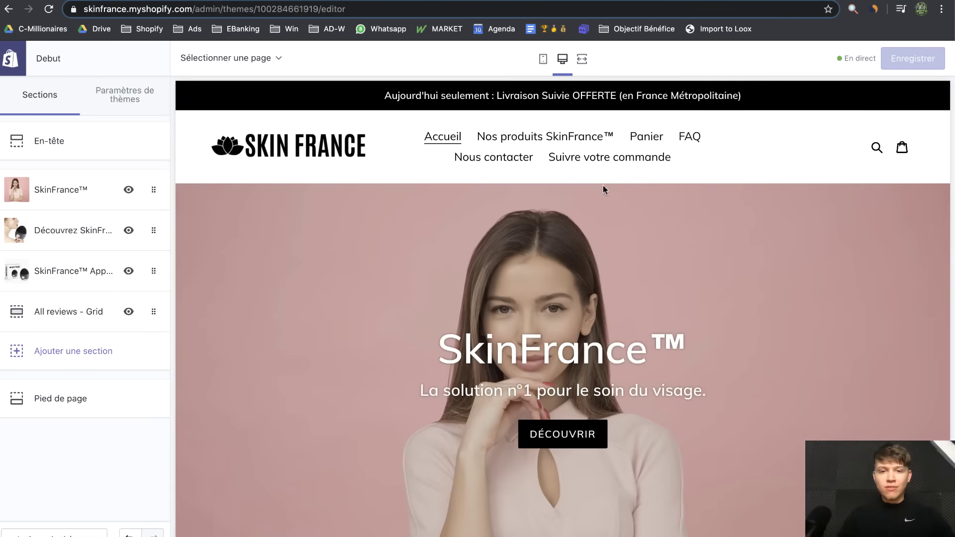
left_click(21, 60)
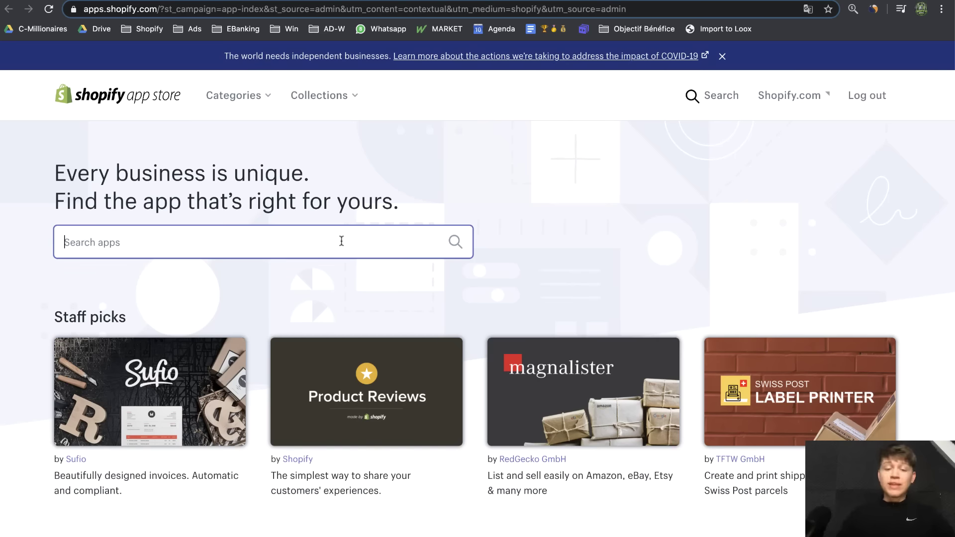
Search the App Store for 'Helpcenter' and open the HelpCenter app listing
left_click(341, 239)
type("Help")
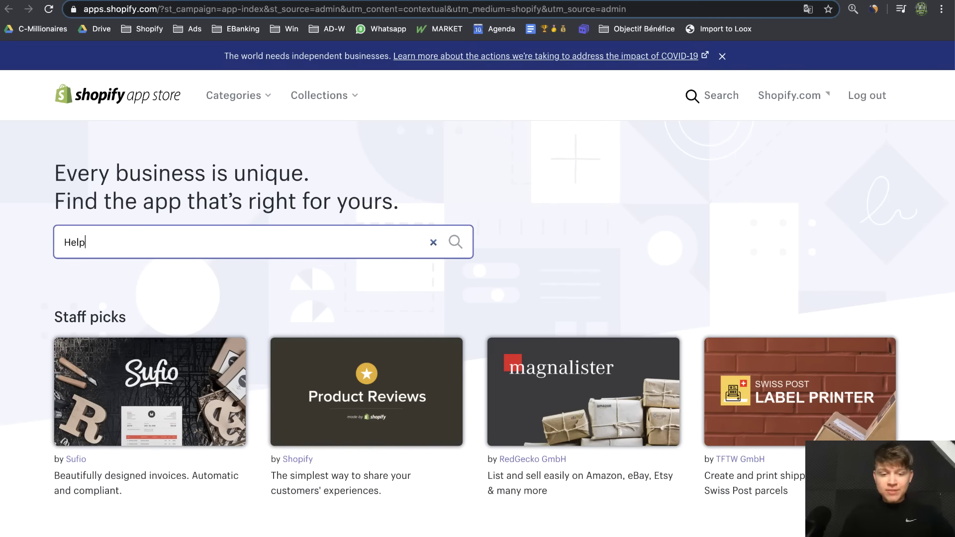
type("center")
key("Return")
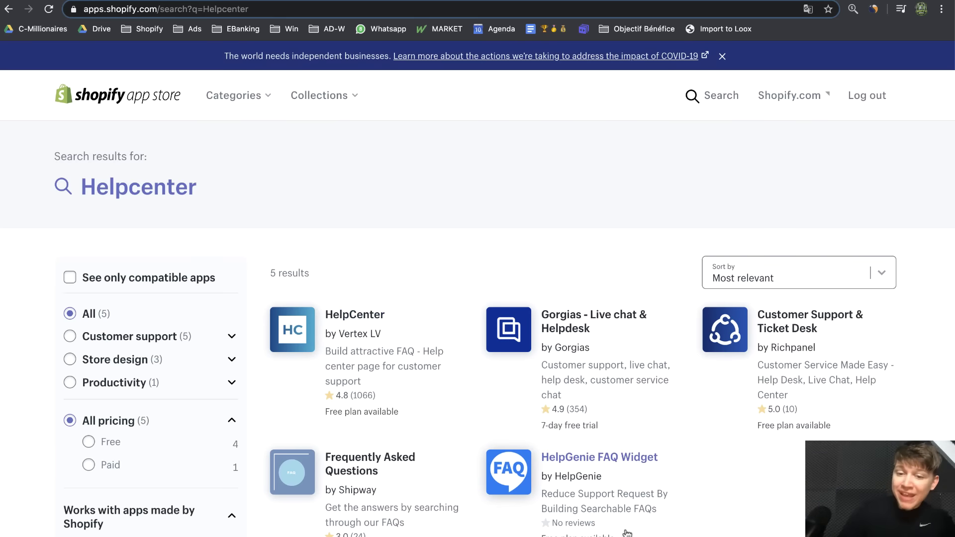
left_click(355, 315)
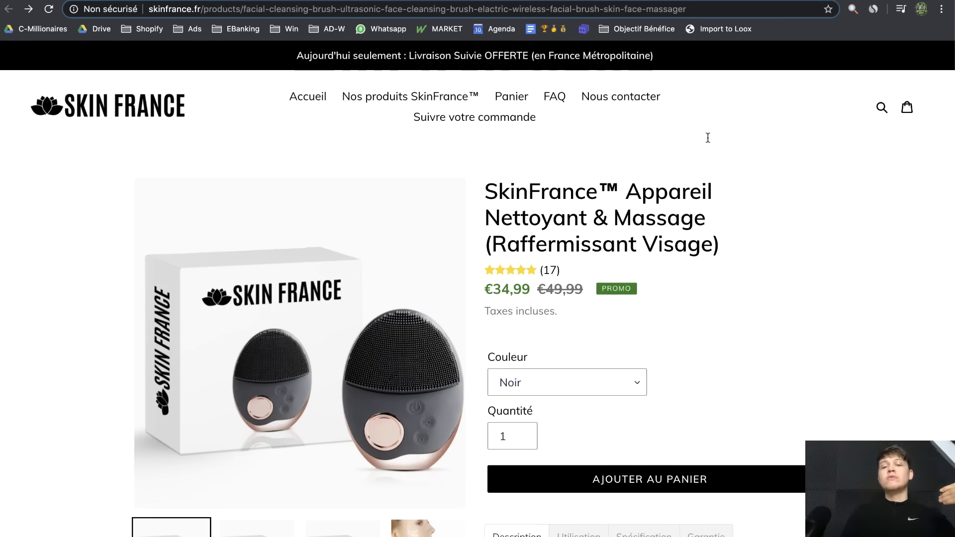
scroll(607, 423, "down", 3)
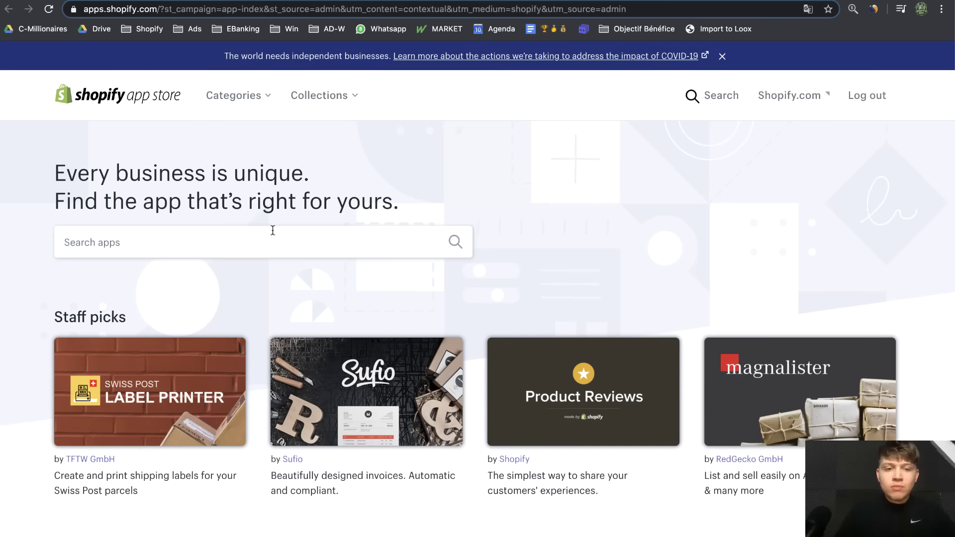
Search the Shopify App Store for 'tidio chat' and open the Tidio Live Chat page
left_click(273, 231)
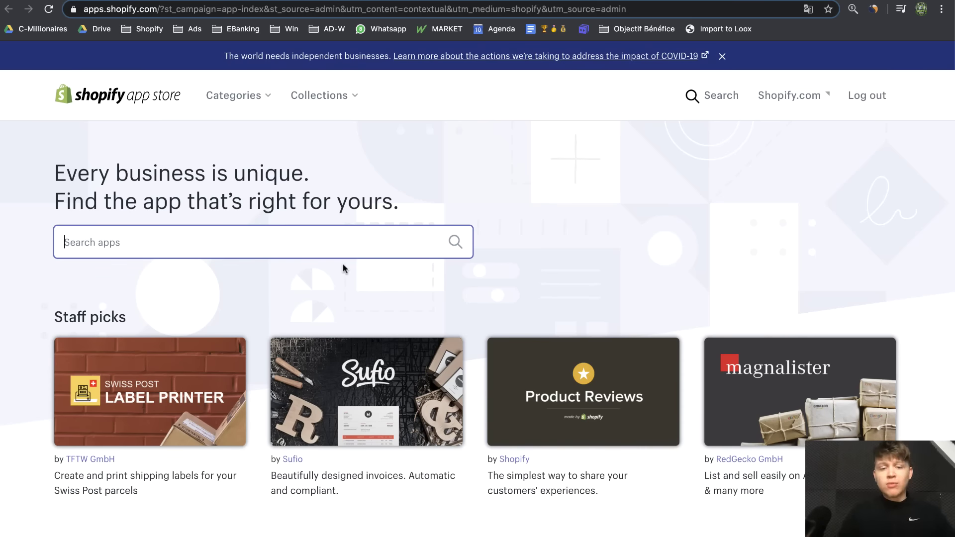
type("t")
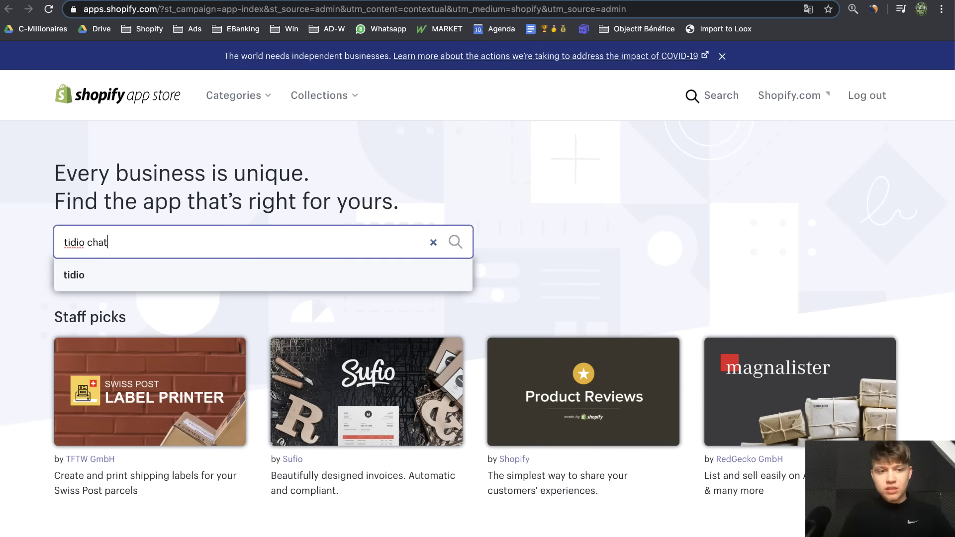
type("idio chat")
key("Return")
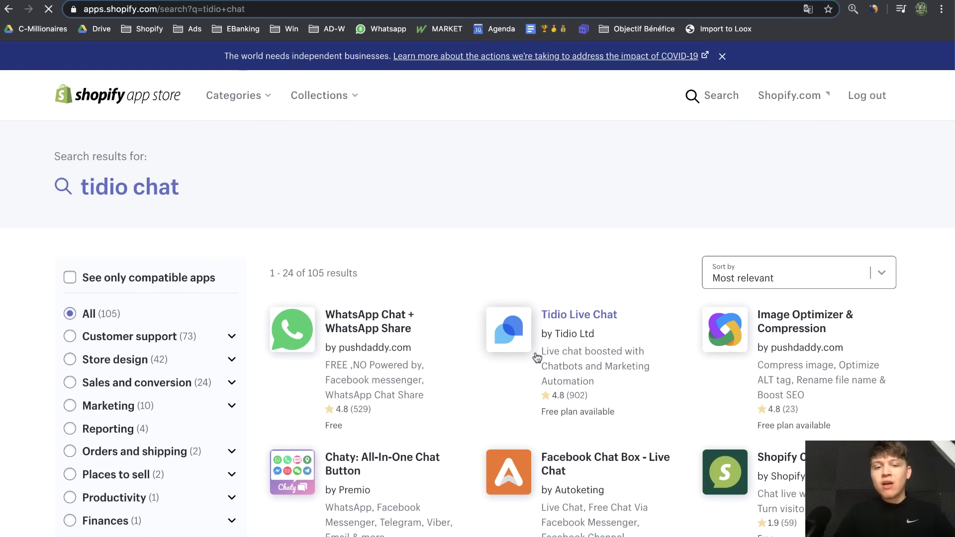
left_click(591, 367)
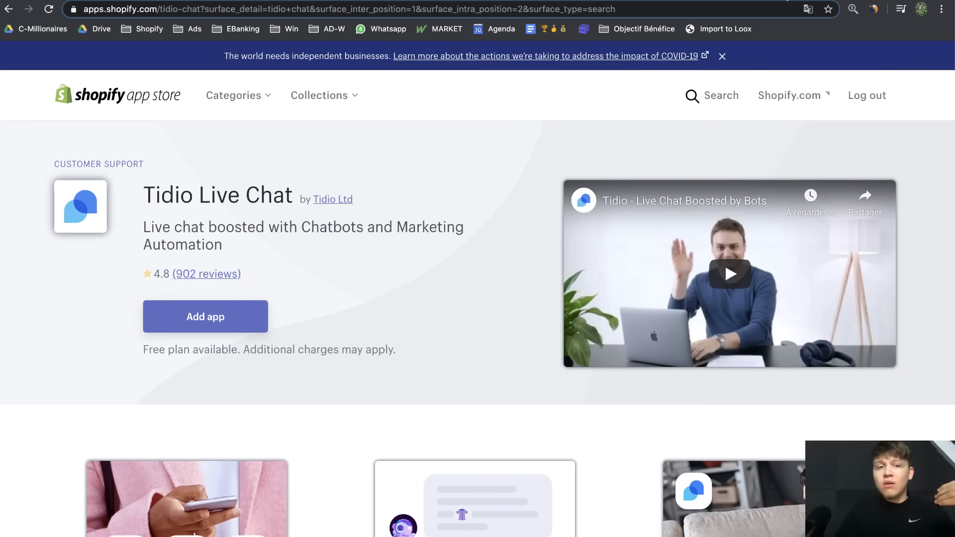
Check the store's product page and installed apps tabs, then return to Tidio Live Chat
left_click(796, 0)
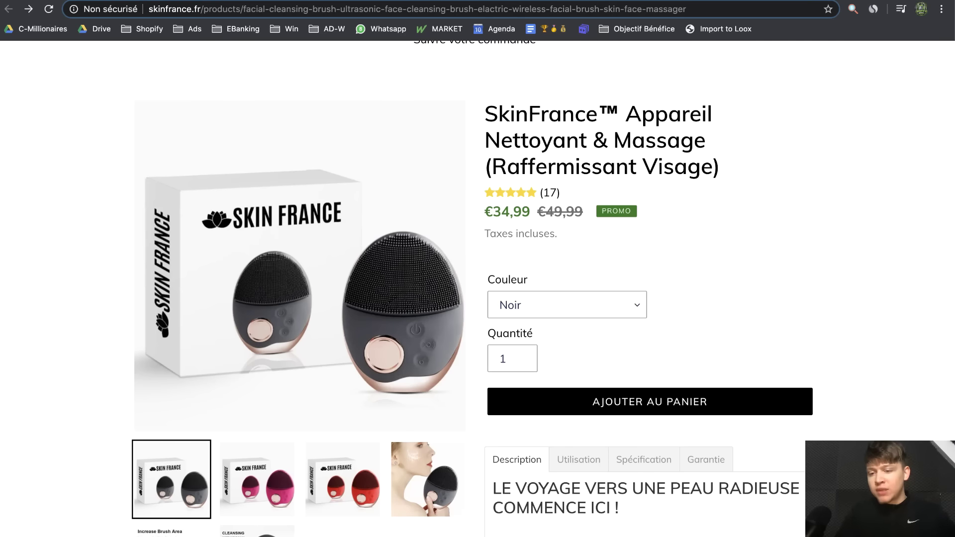
scroll(929, 147, "down", 3)
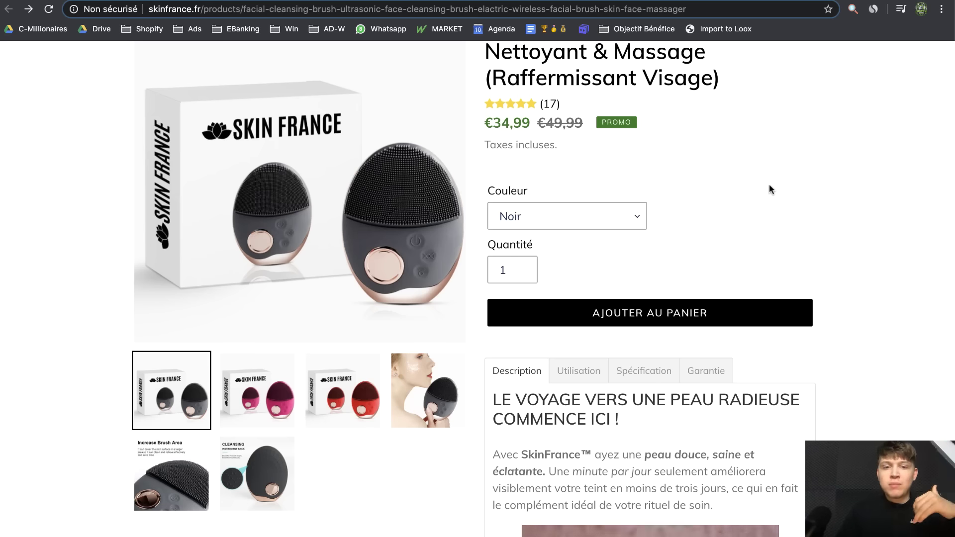
scroll(769, 189, "up", 4)
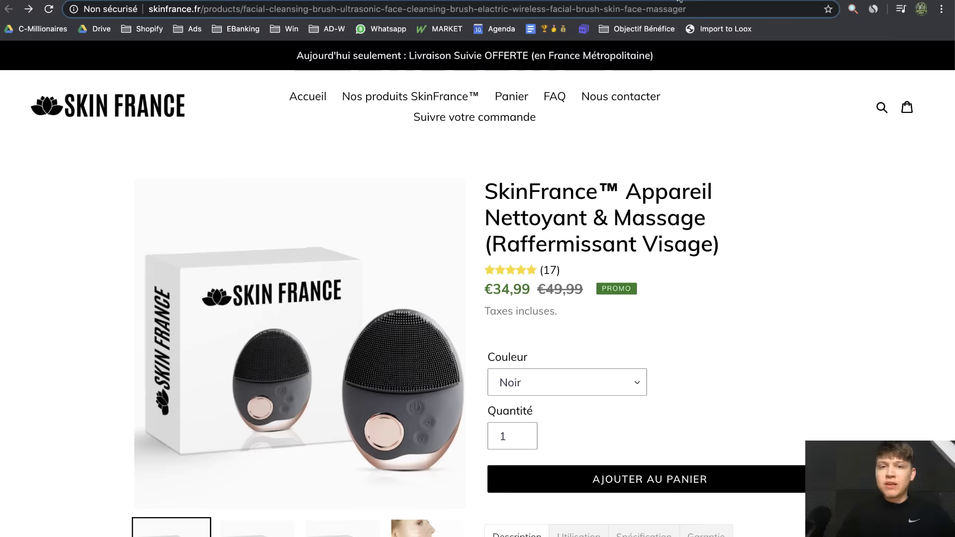
left_click(696, 1)
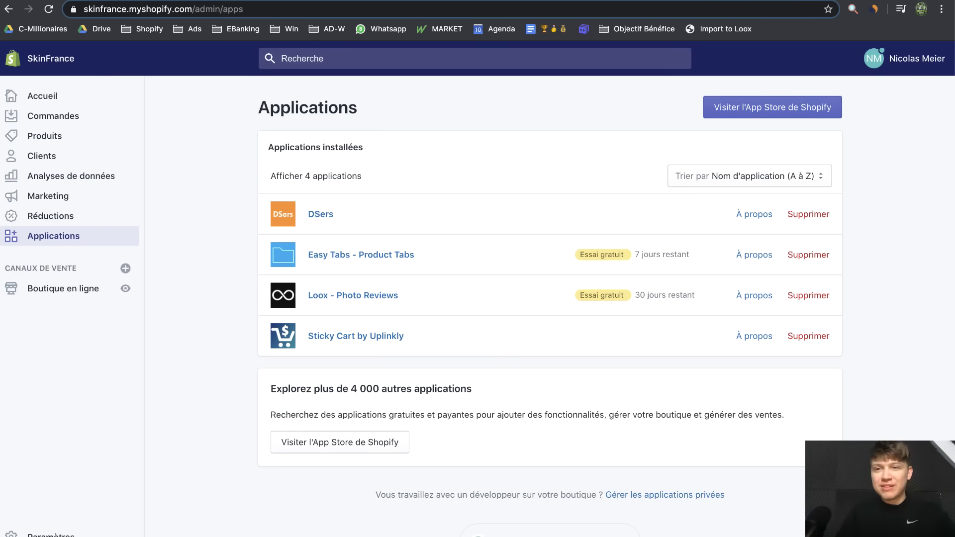
left_click(647, 1)
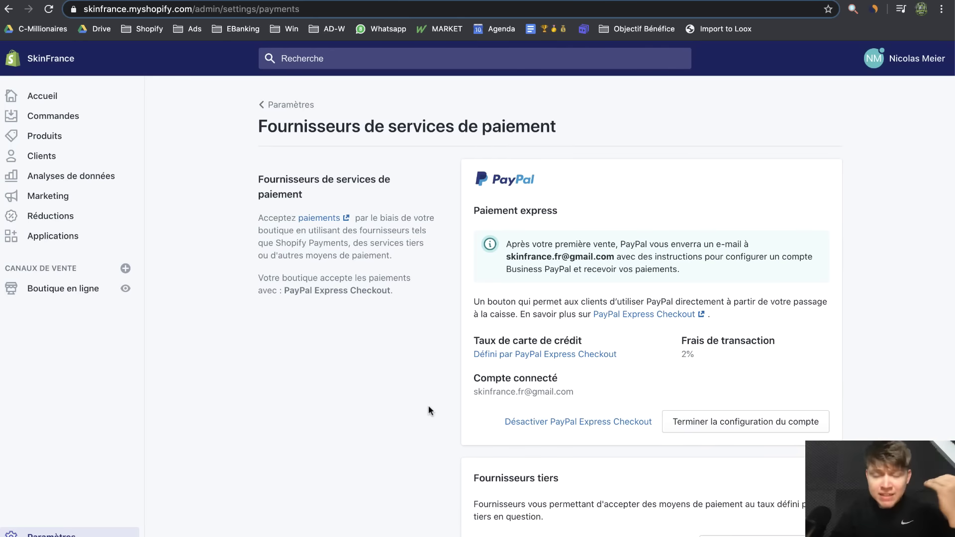
Open the live storefront in a new tab and scroll through it
left_click(128, 291)
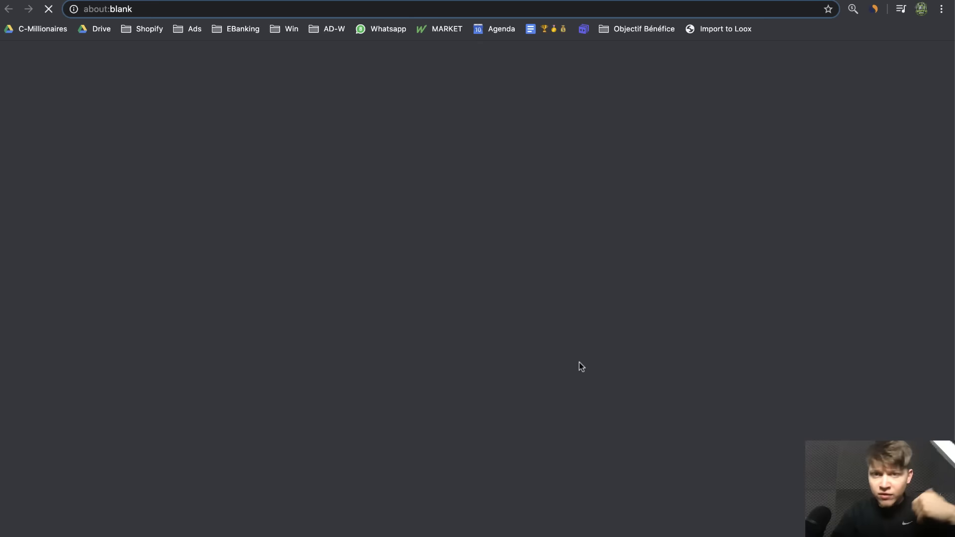
scroll(556, 268, "down", 15)
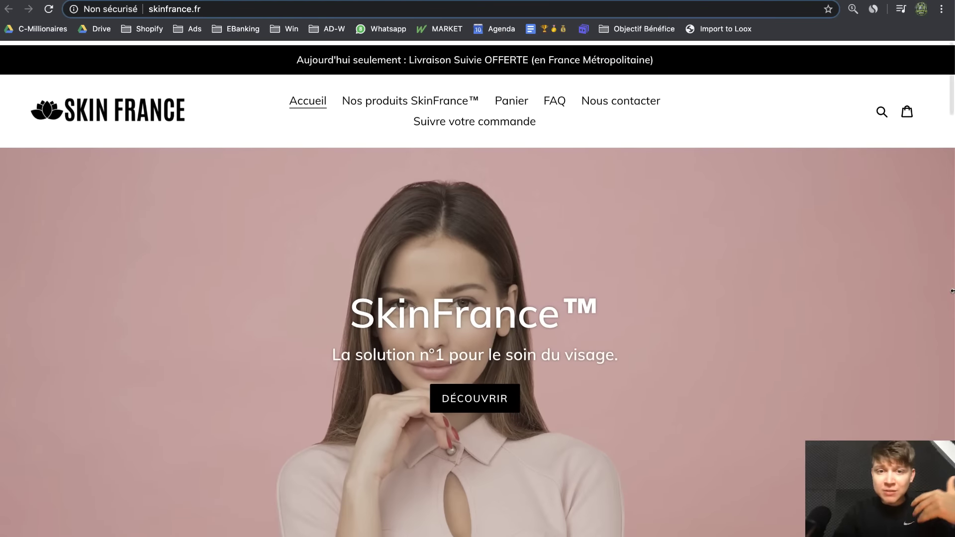
scroll(863, 353, "down", 7)
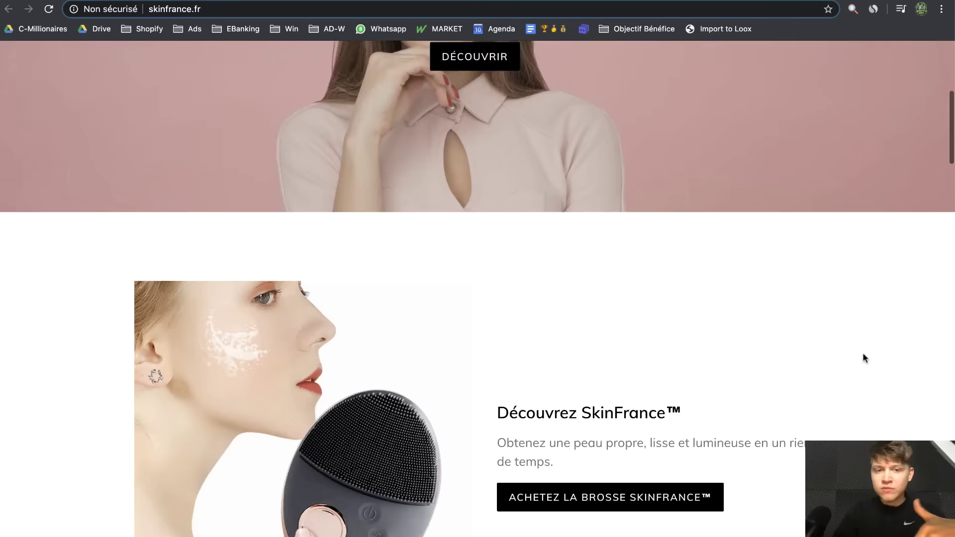
scroll(863, 354, "up", 7)
scroll(863, 354, "down", 4)
scroll(862, 352, "down", 3)
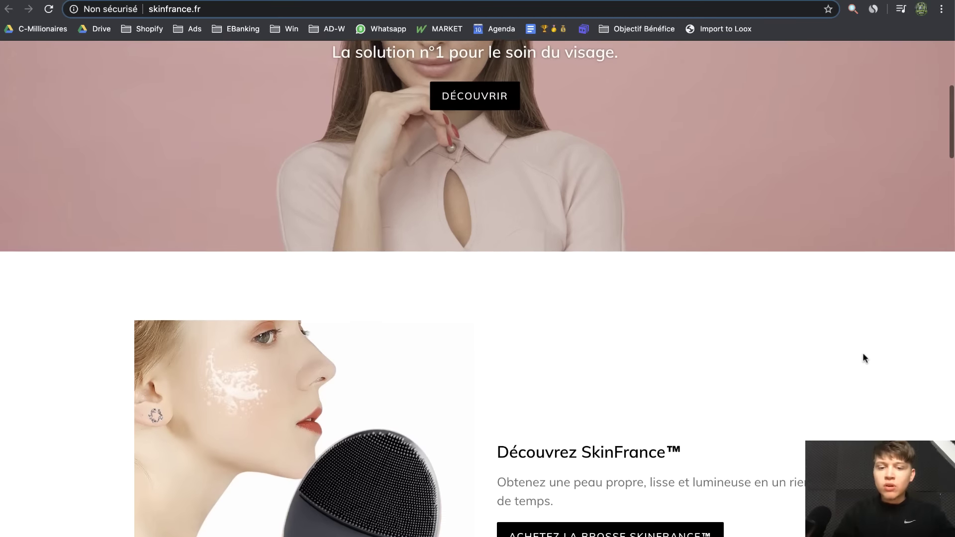
On the Payments page, search the third-party payment providers for Stripe
left_click(683, 0)
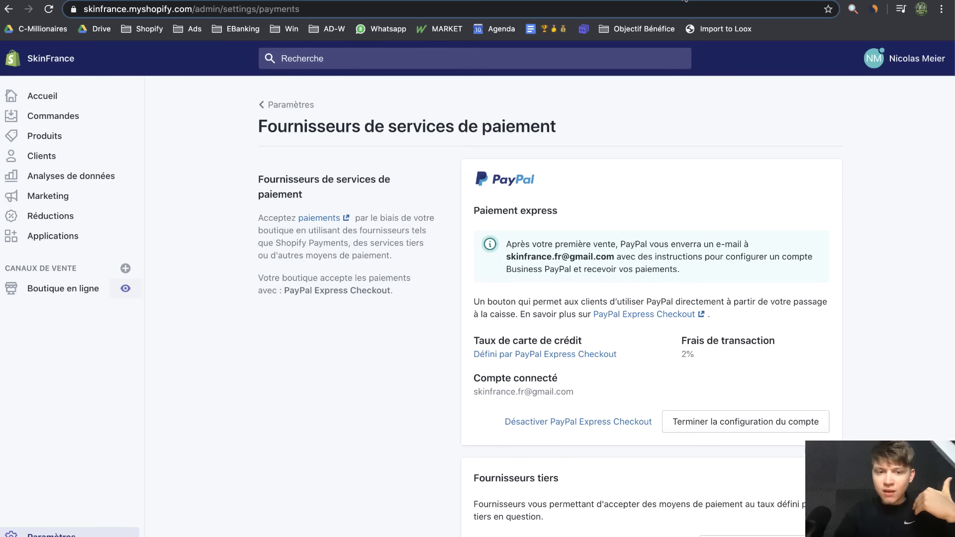
scroll(440, 386, "down", 5)
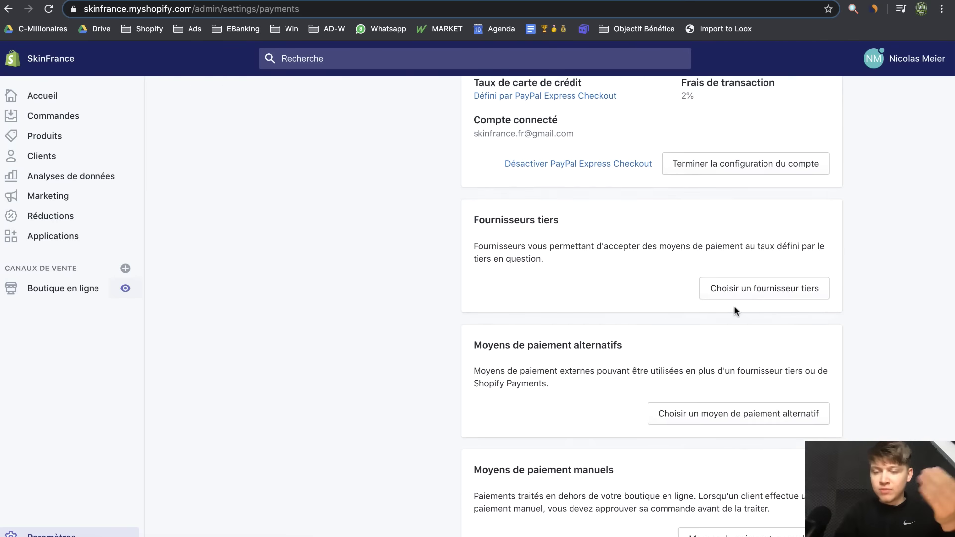
left_click(745, 298)
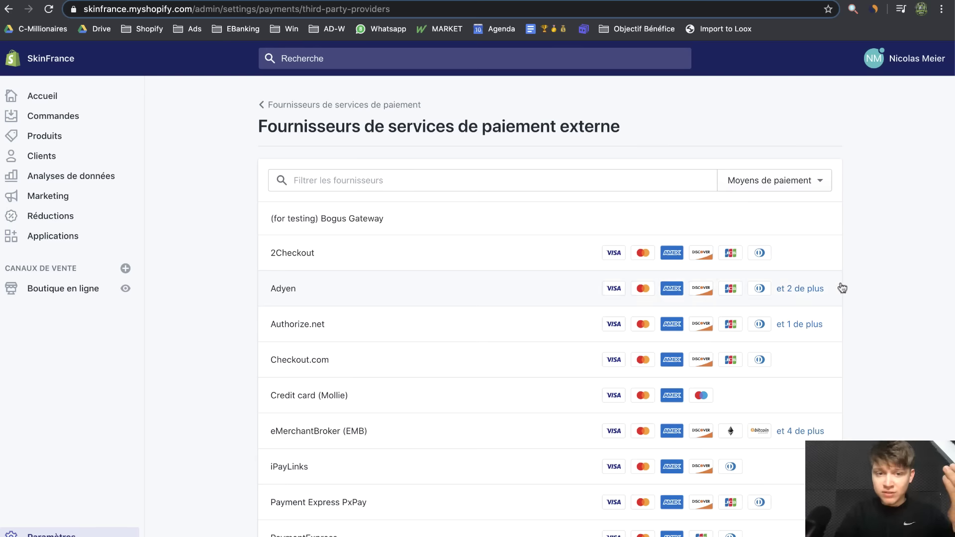
left_click(468, 182)
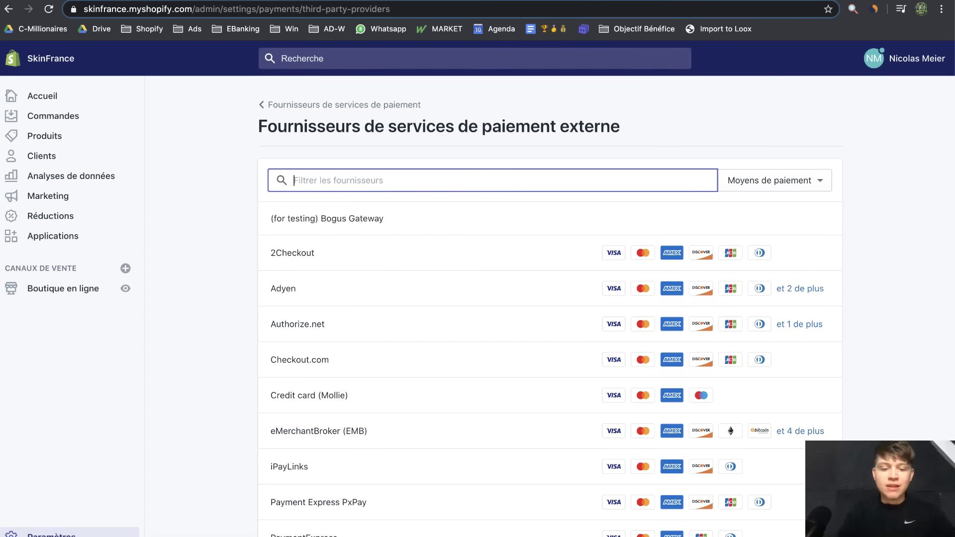
type("stri")
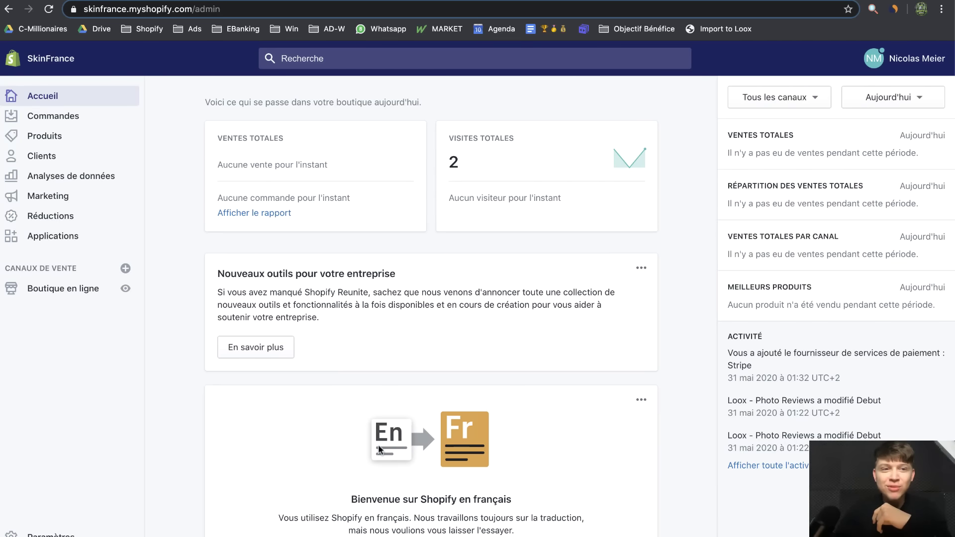
Set the order e-mail templates' accent colour to black and save
left_click(47, 534)
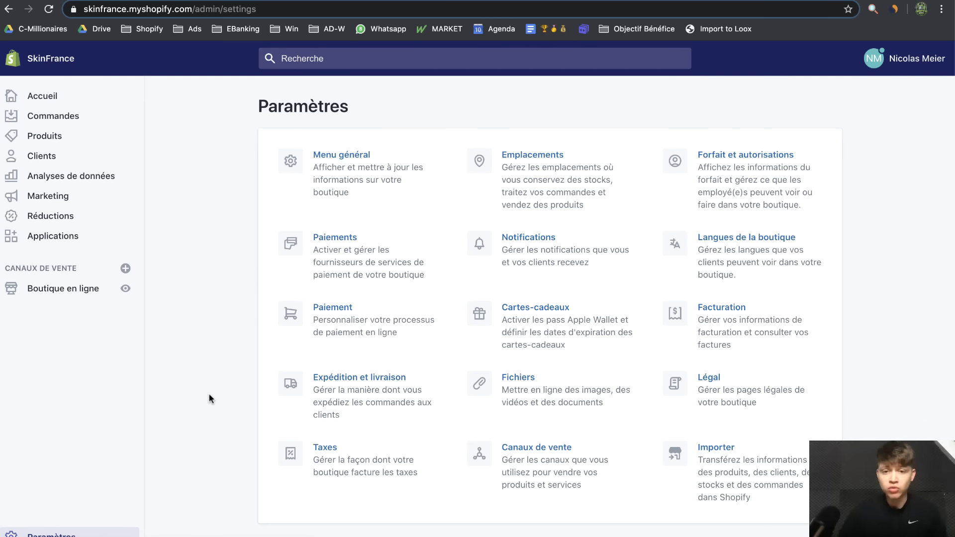
left_click(522, 282)
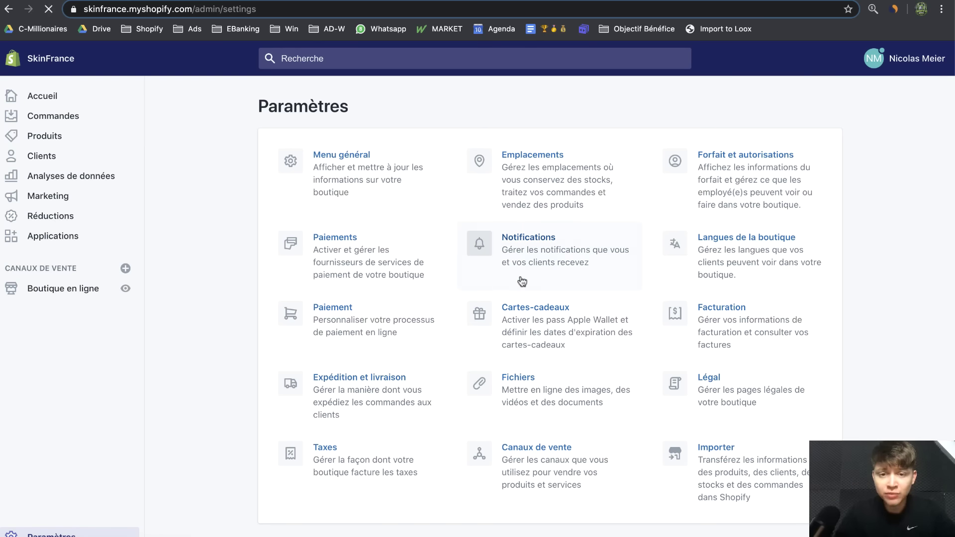
left_click(318, 294)
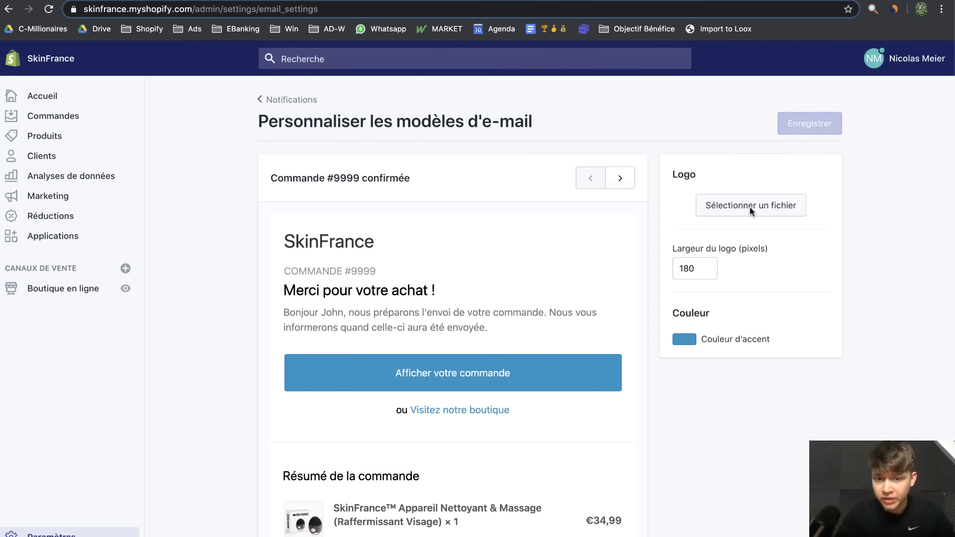
left_click(687, 342)
left_click_drag(705, 400, 644, 508)
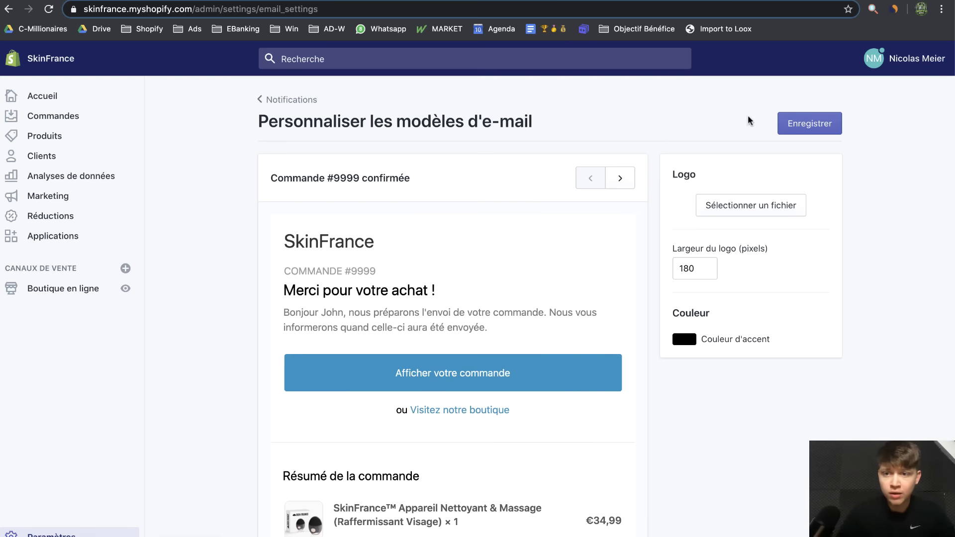
left_click(804, 122)
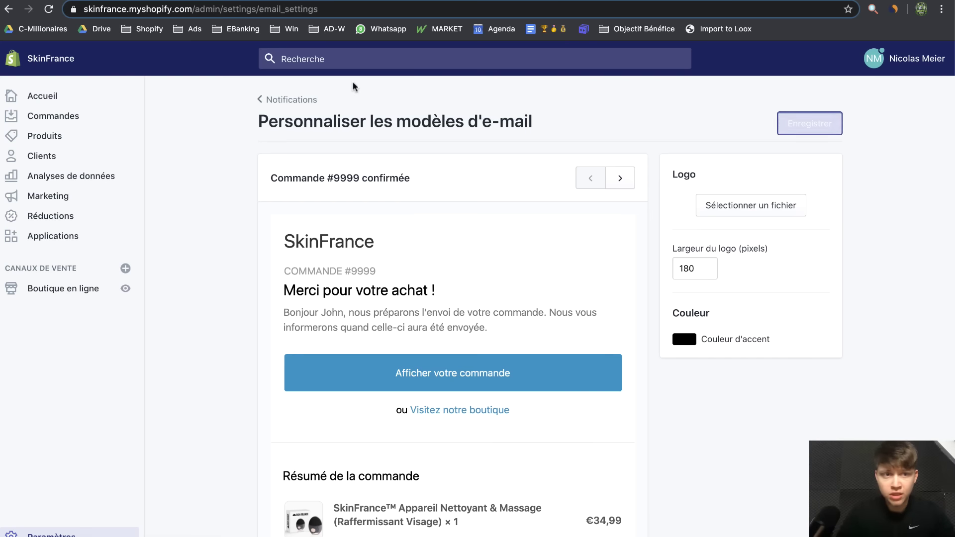
Upload the SKIN FRANCE logo to the e-mail templates at 450 px wide and save
left_click(756, 211)
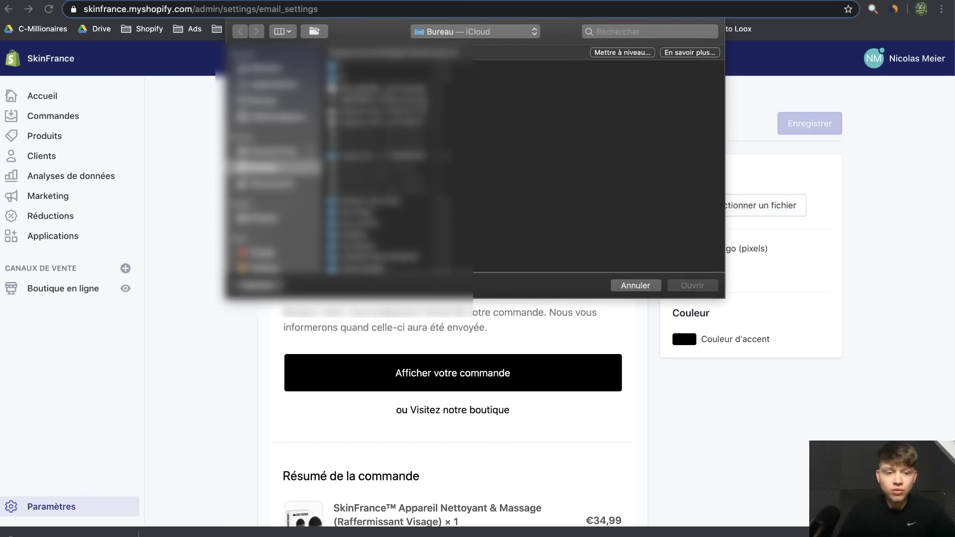
left_click(386, 100)
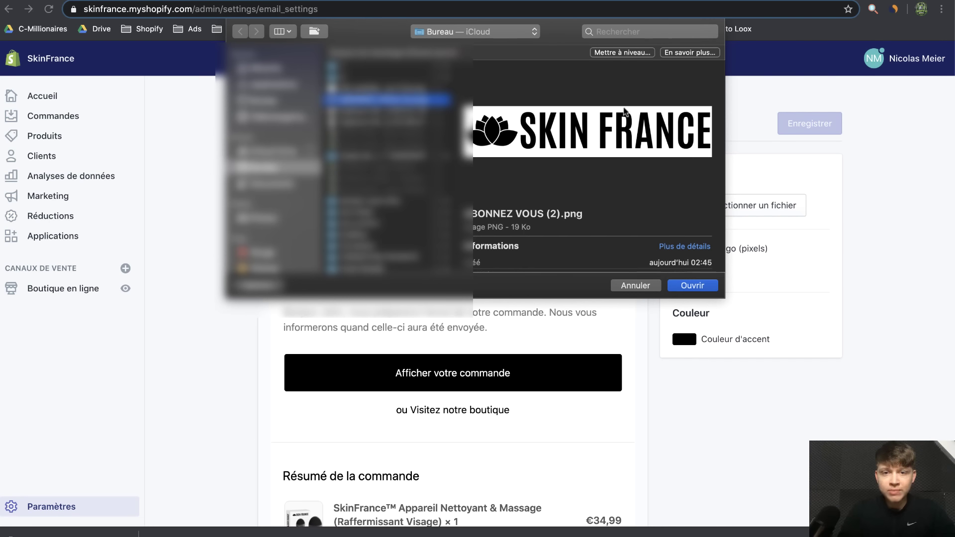
left_click(706, 290)
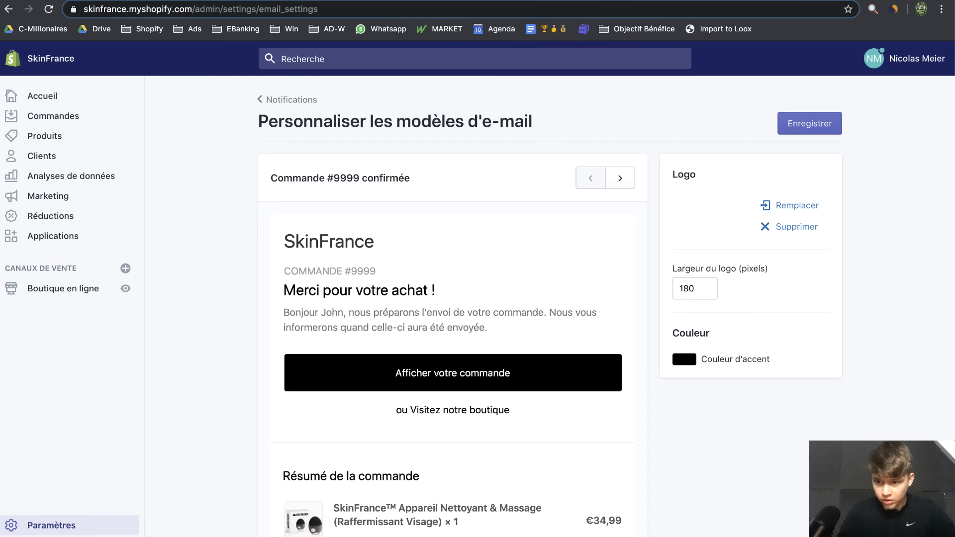
left_click_drag(697, 288, 675, 288)
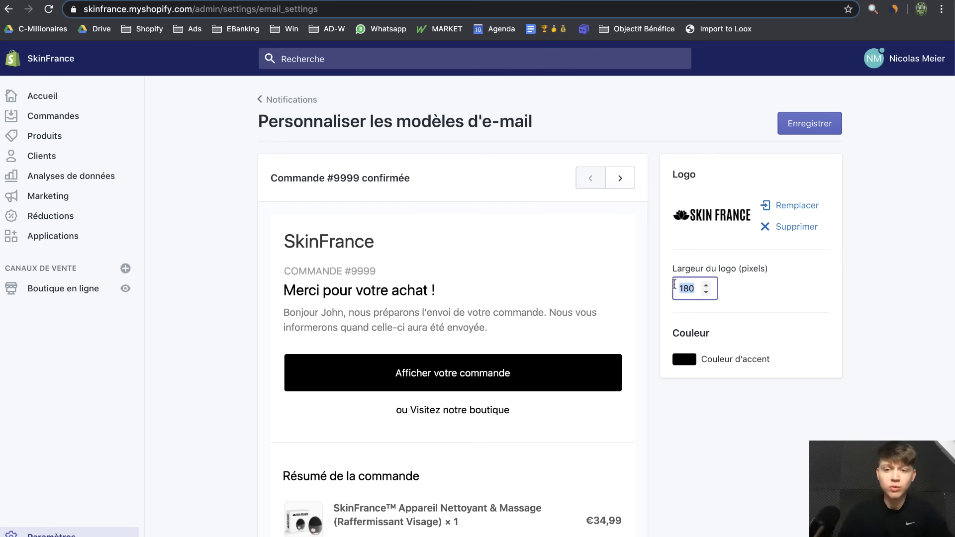
type("450")
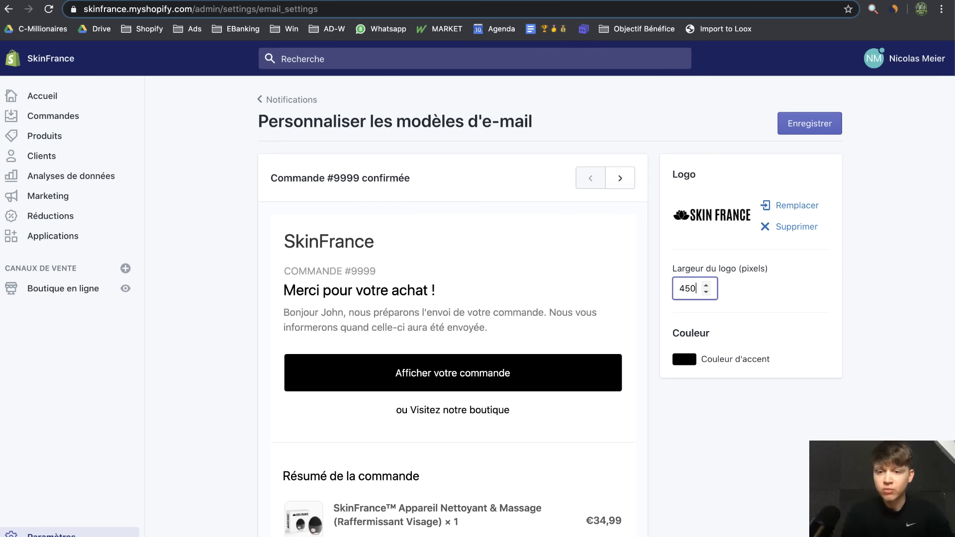
left_click(811, 123)
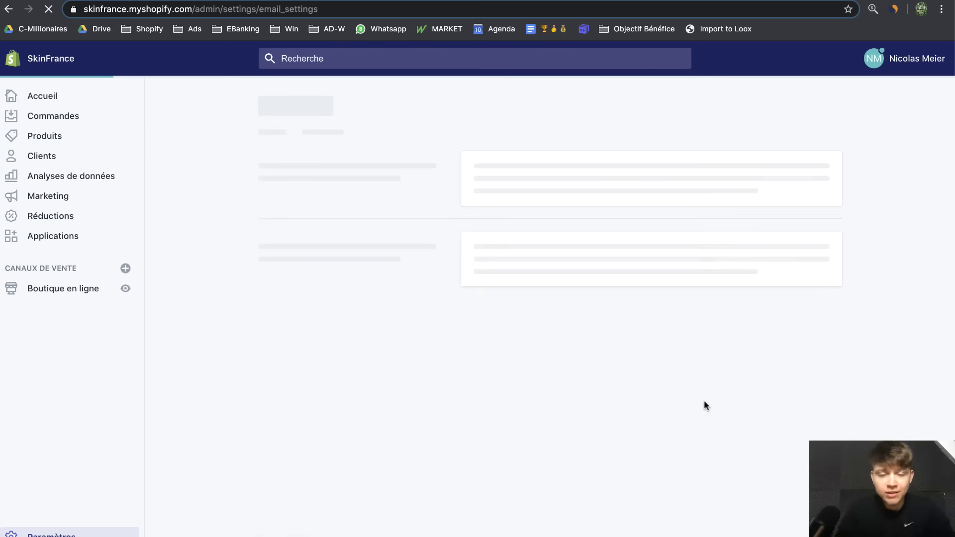
Review the restyled e-mail preview, then return to the Notifications settings
scroll(441, 319, "down", 3)
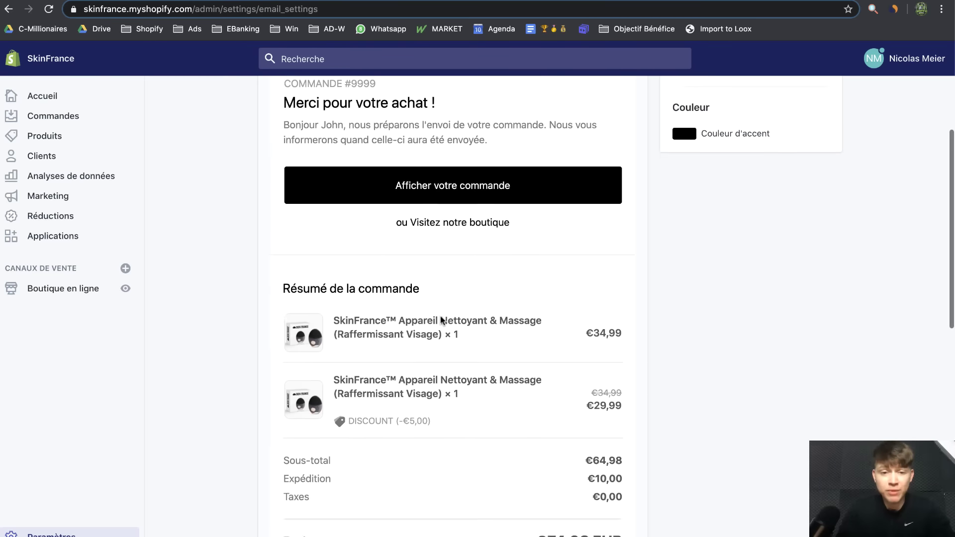
scroll(441, 320, "up", 4)
scroll(442, 320, "down", 15)
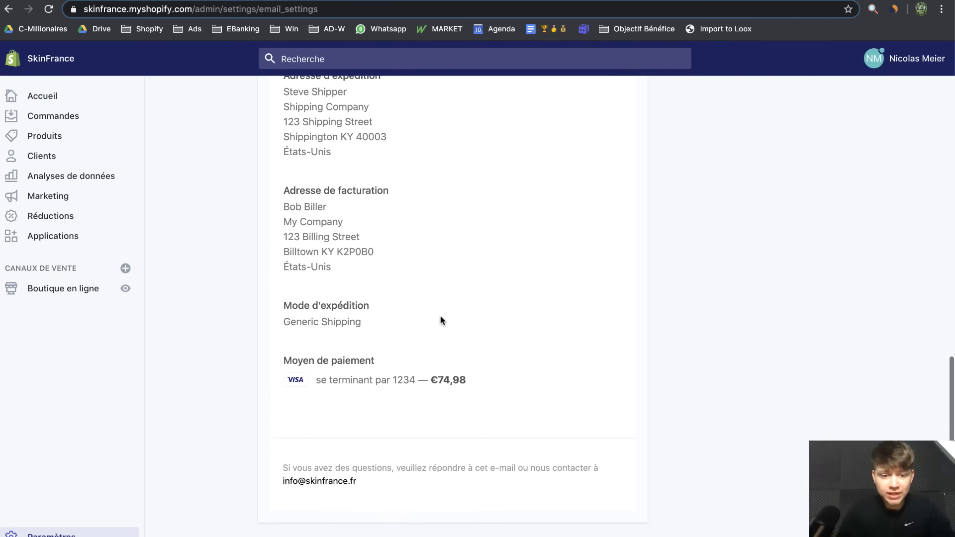
scroll(442, 320, "up", 15)
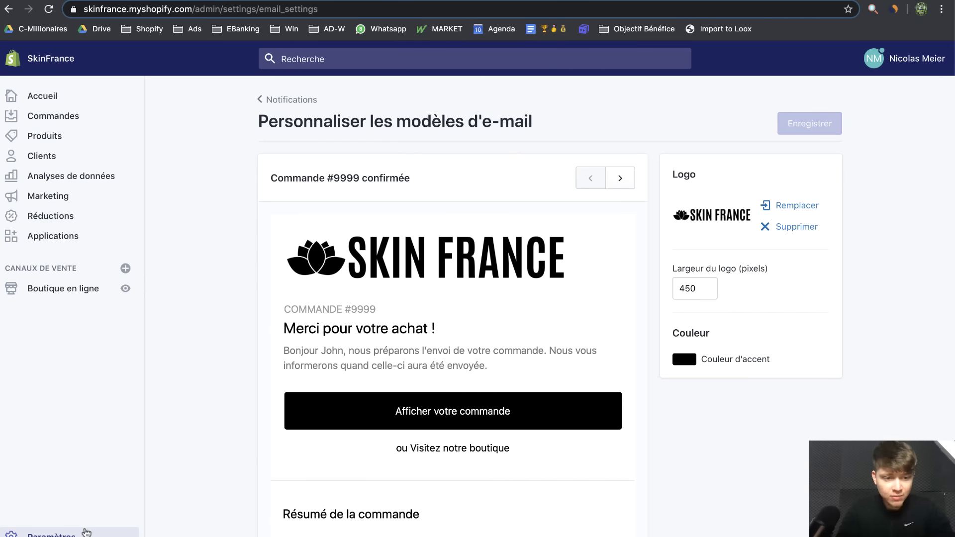
left_click(87, 532)
left_click(490, 239)
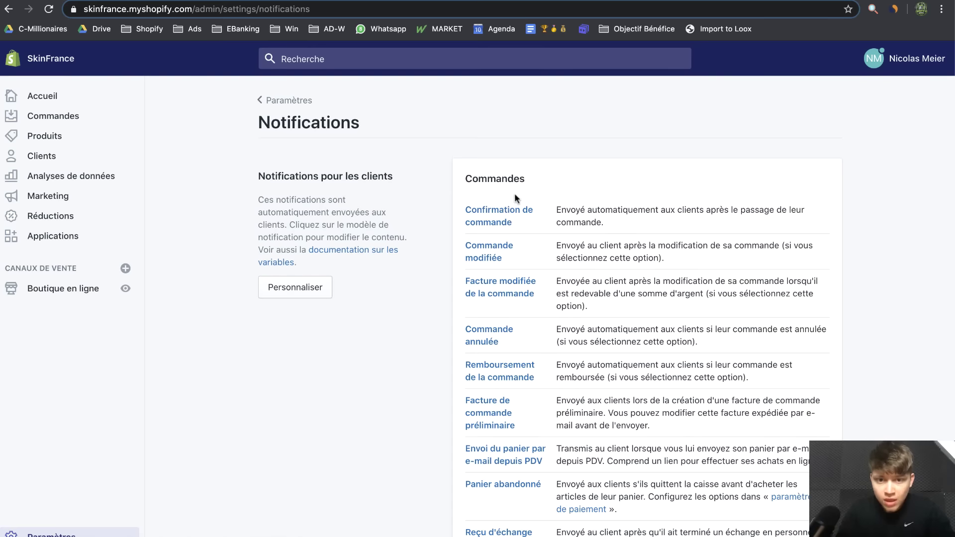
In the order confirmation template, begin a delay notice before the shipping sentence: 'Veuillez nous excuser par avance…'
left_click(497, 210)
scroll(506, 413, "down", 2)
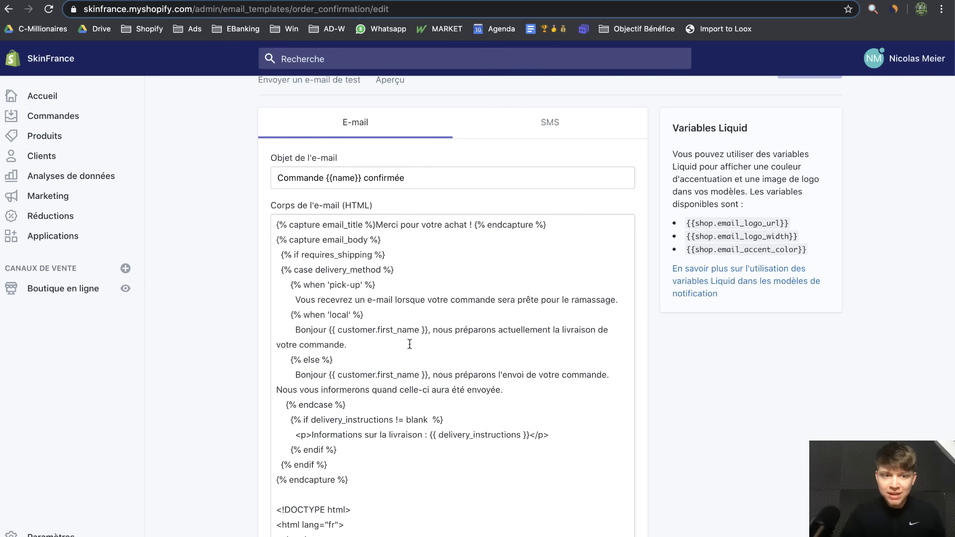
scroll(409, 345, "up", 1)
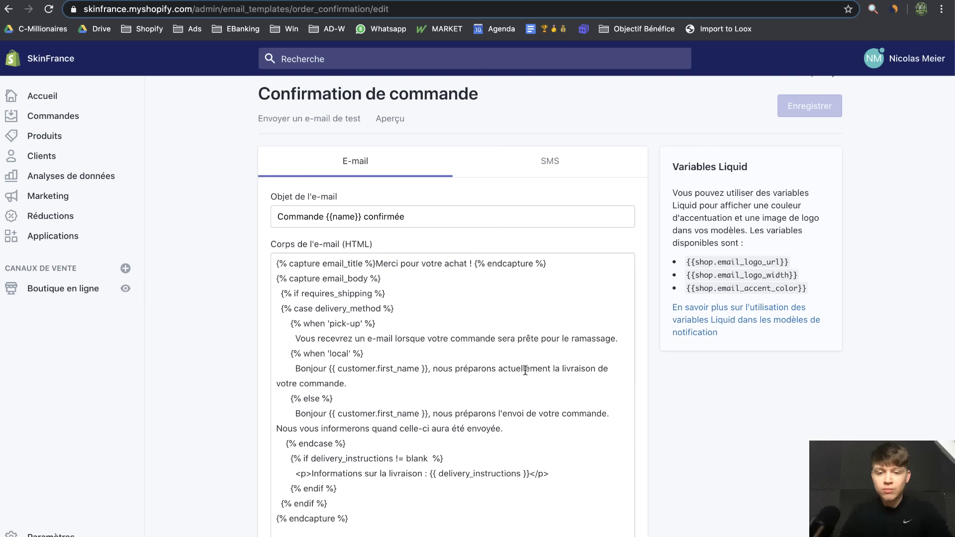
left_click(277, 429)
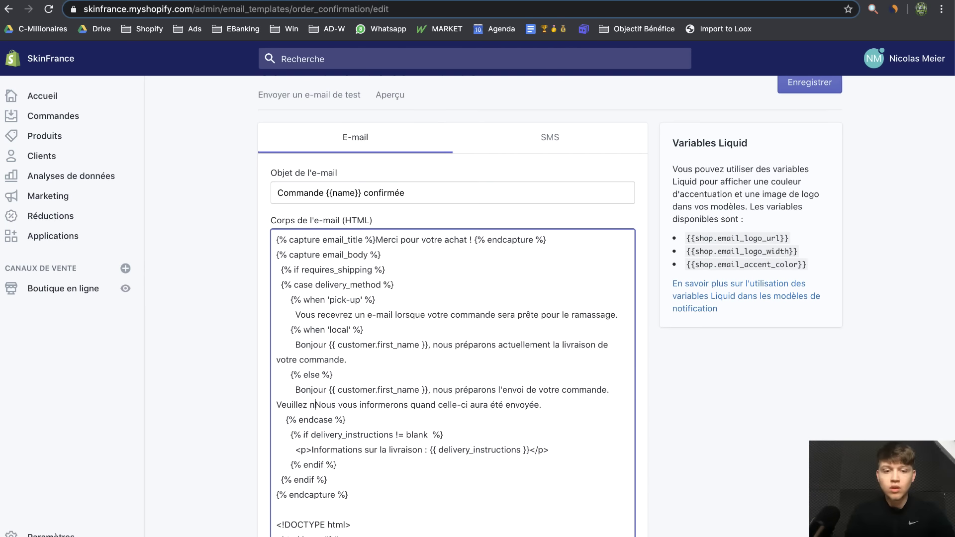
type("Veuillez nous ex")
type("cusez par avance, en raisond des si")
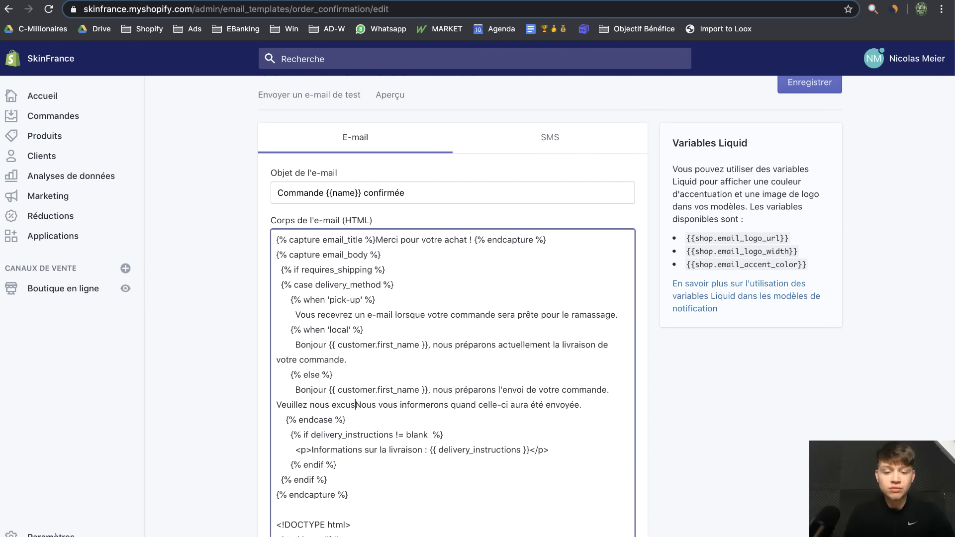
type("tuations actuall")
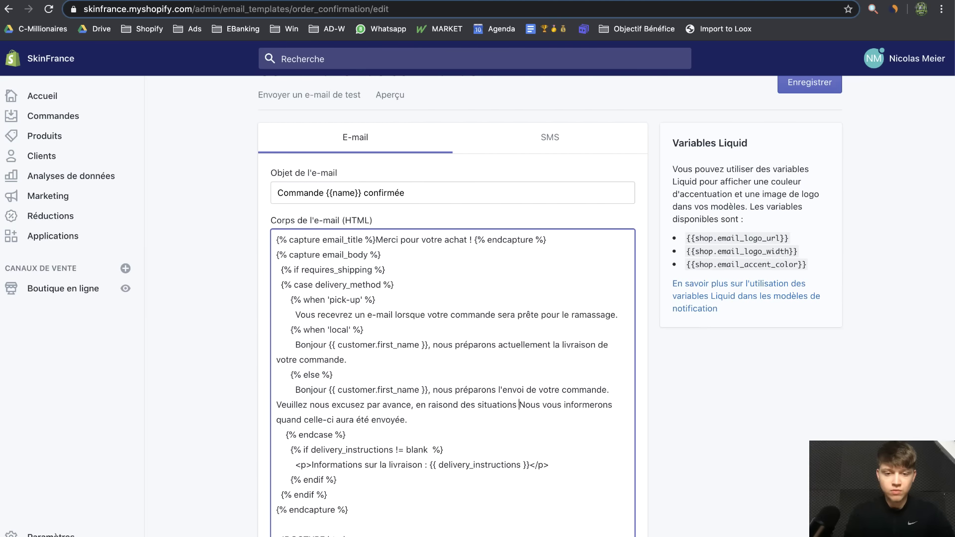
key("BackSpace")
key("BackSpace")
key("BackSpace")
type("elles, no")
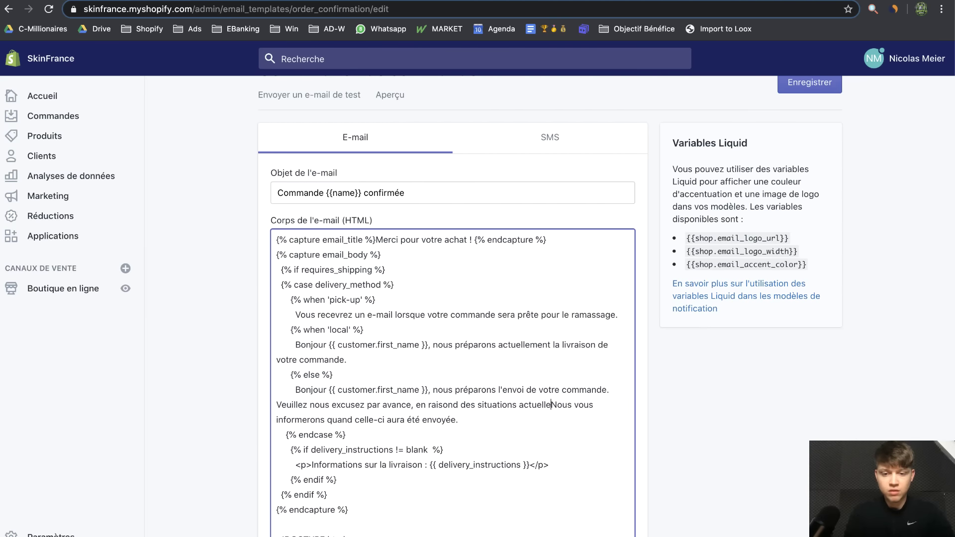
type("us avons un d")
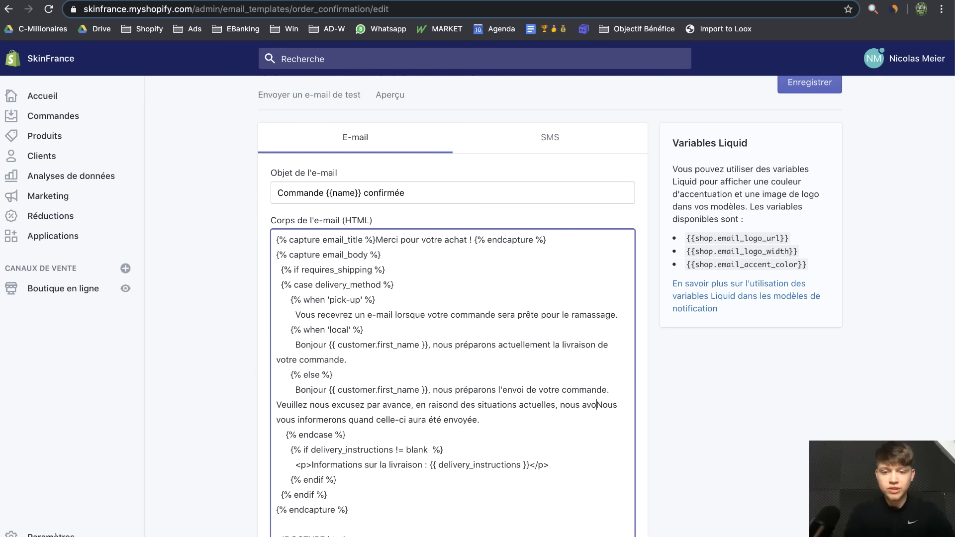
type("élais de liv")
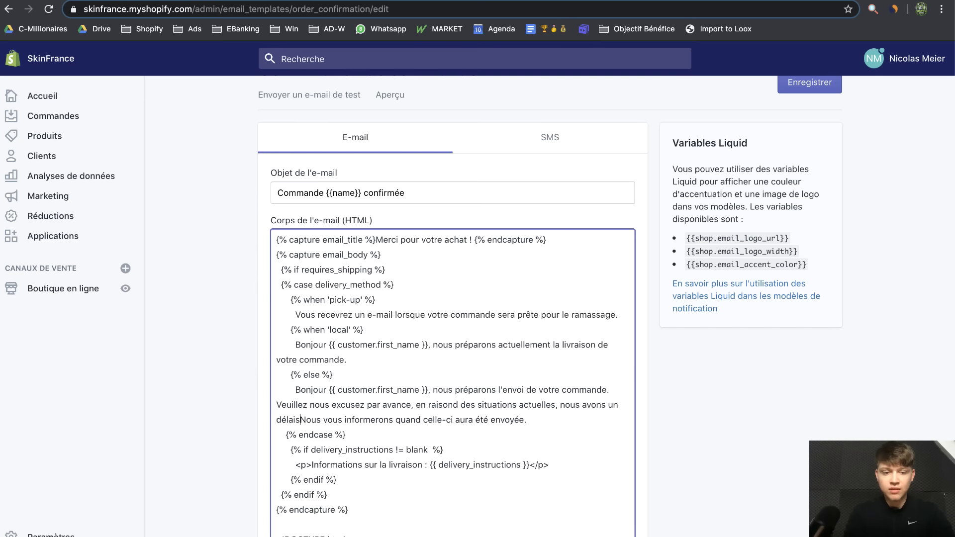
type("raon")
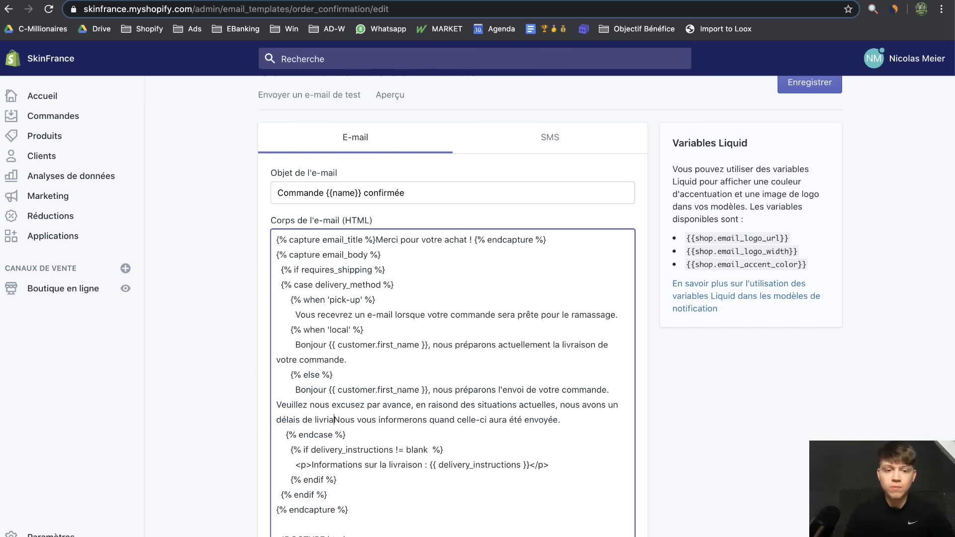
Finish the notice saying delivery may reach 20 jours, and save the template
key("BackSpace")
key("BackSpace")
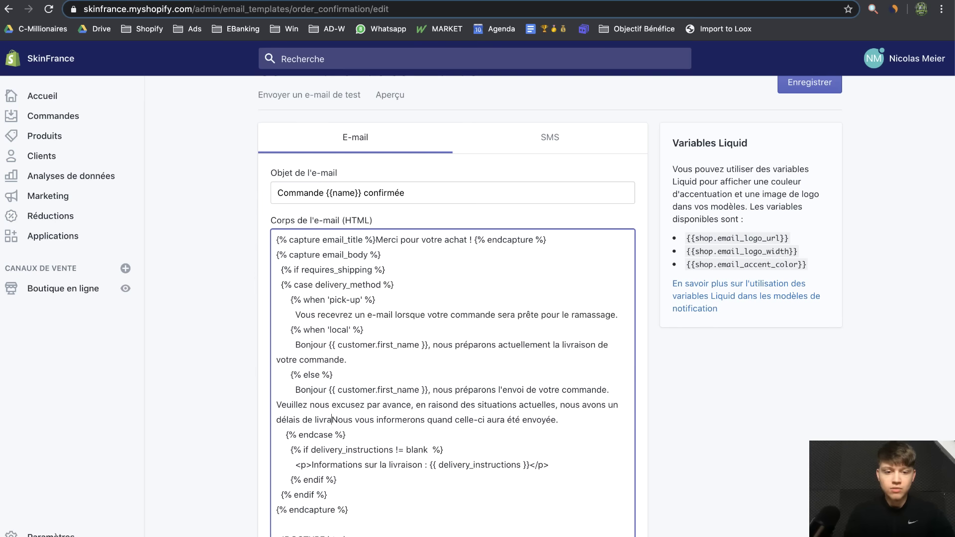
type("ison plus éleve")
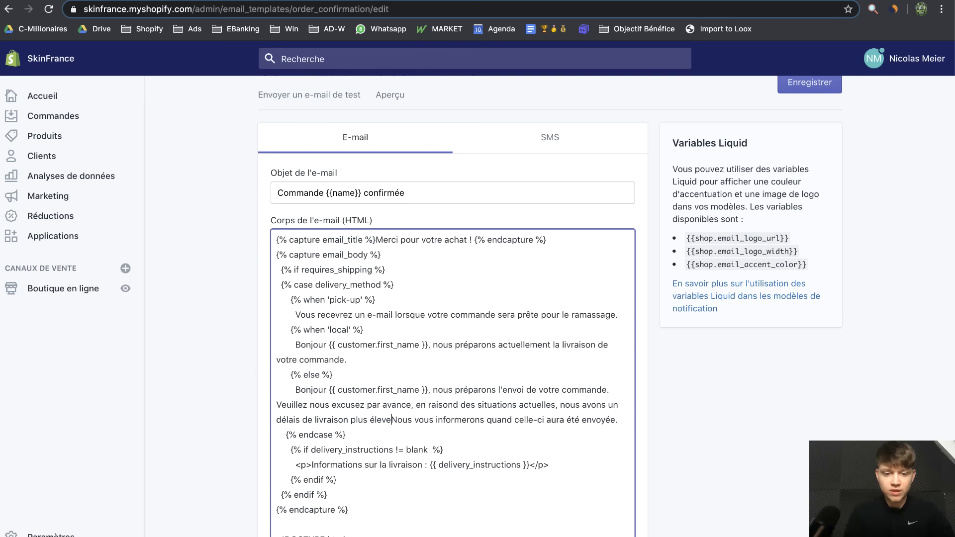
type("r que d'han")
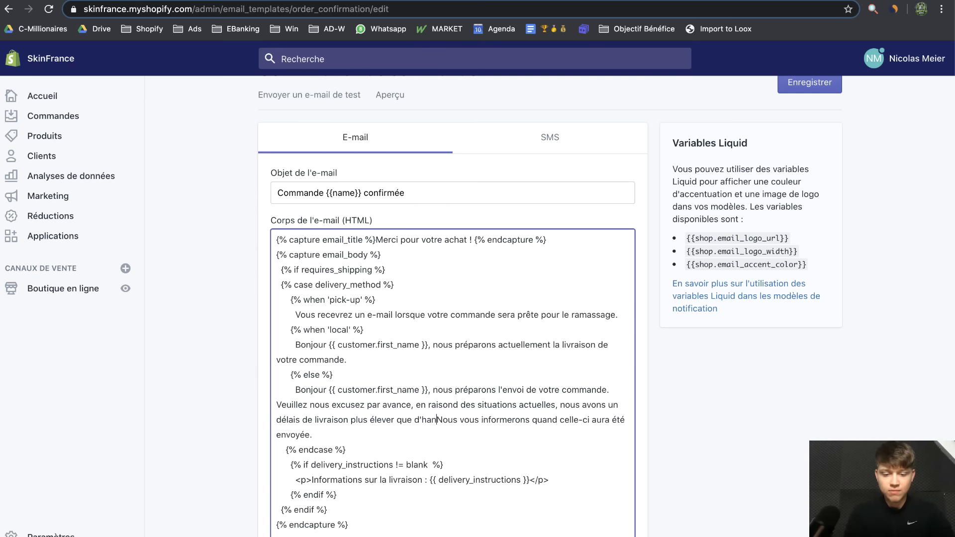
key("BackSpace")
type("bitude pouvant")
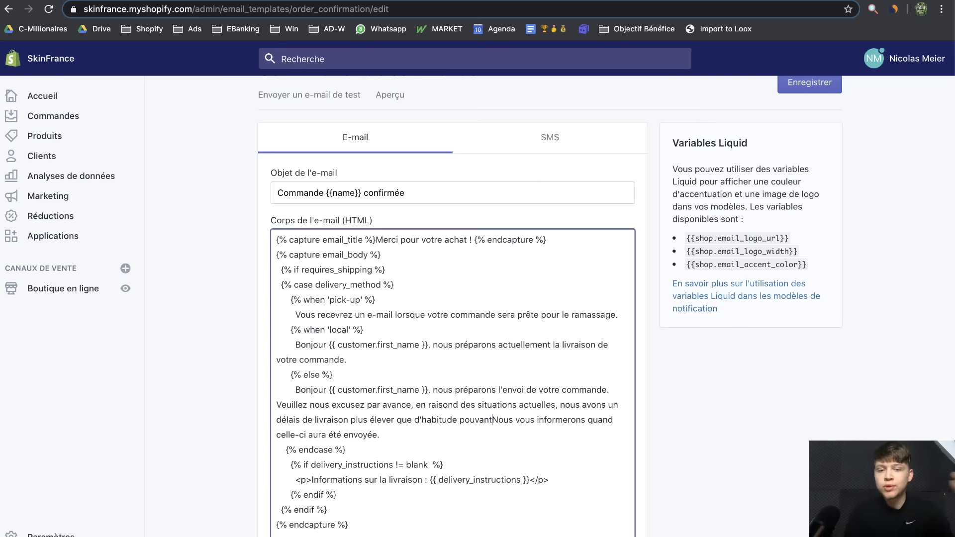
type("atteindre 20")
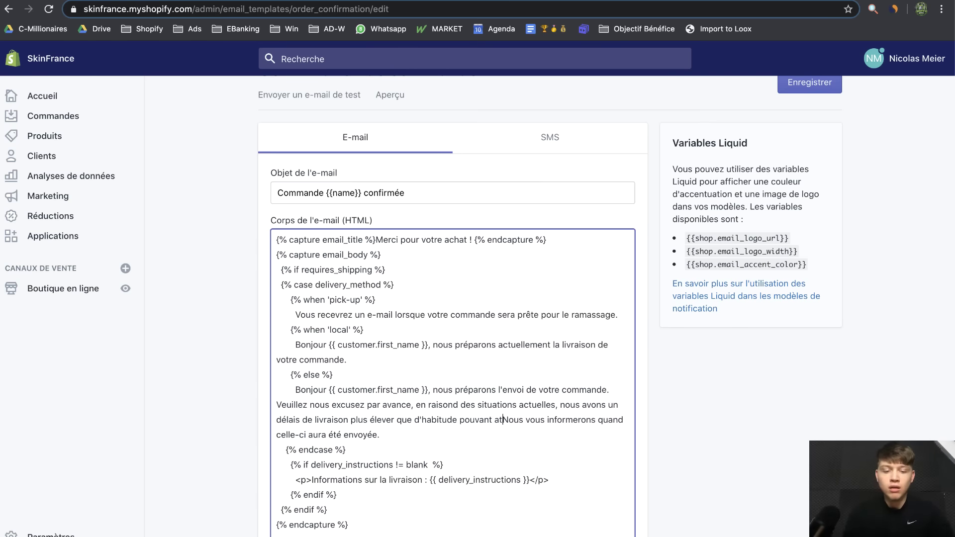
type(" jours.")
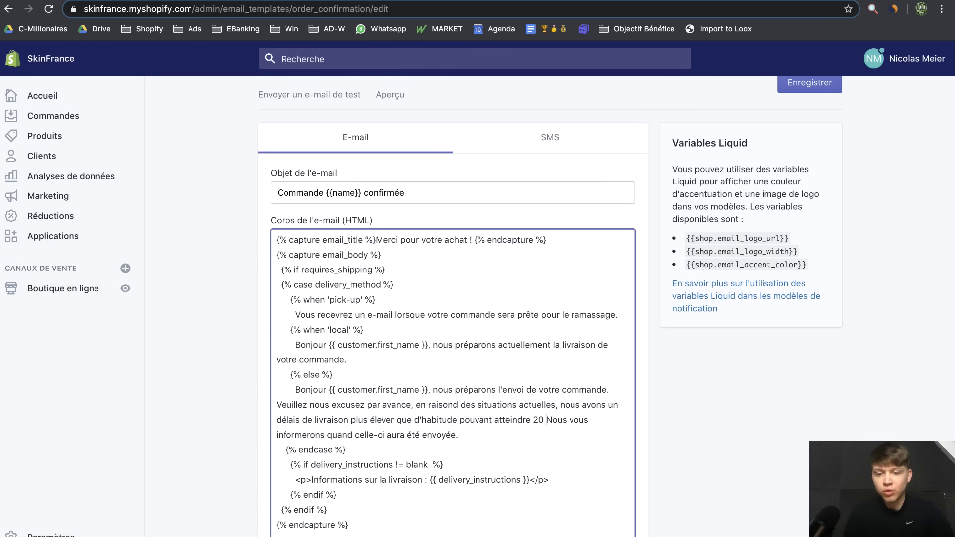
left_click(816, 85)
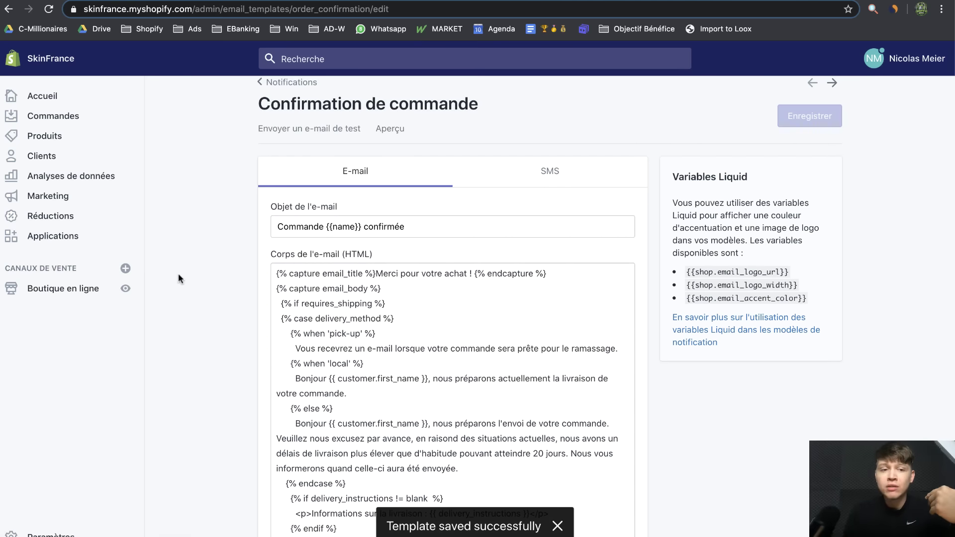
Check the storefront's FAQ page, then close that tab
left_click(127, 288)
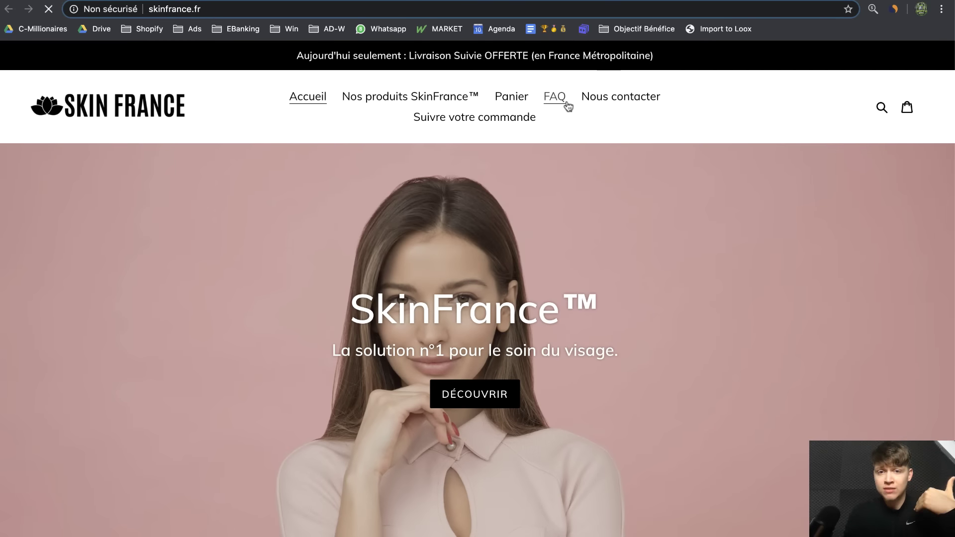
left_click(571, 107)
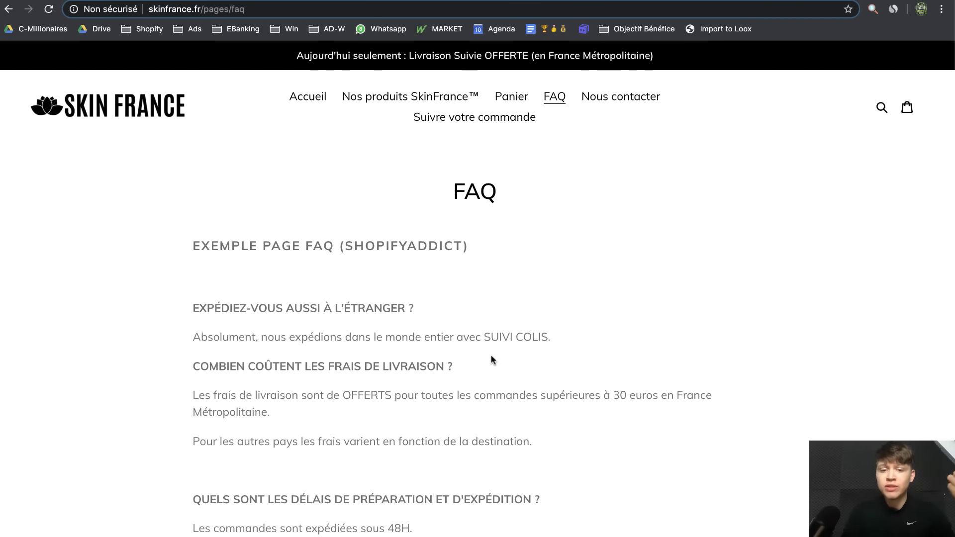
key("ctrl+w")
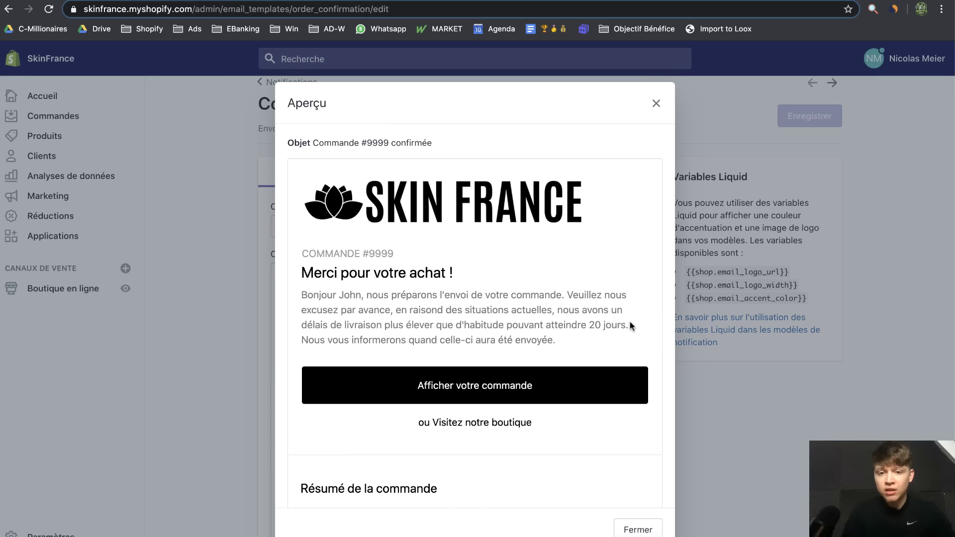
Verify the delay sentence in the e-mail preview, close it, and open Paramètres
left_click_drag(631, 326, 540, 313)
left_click(656, 103)
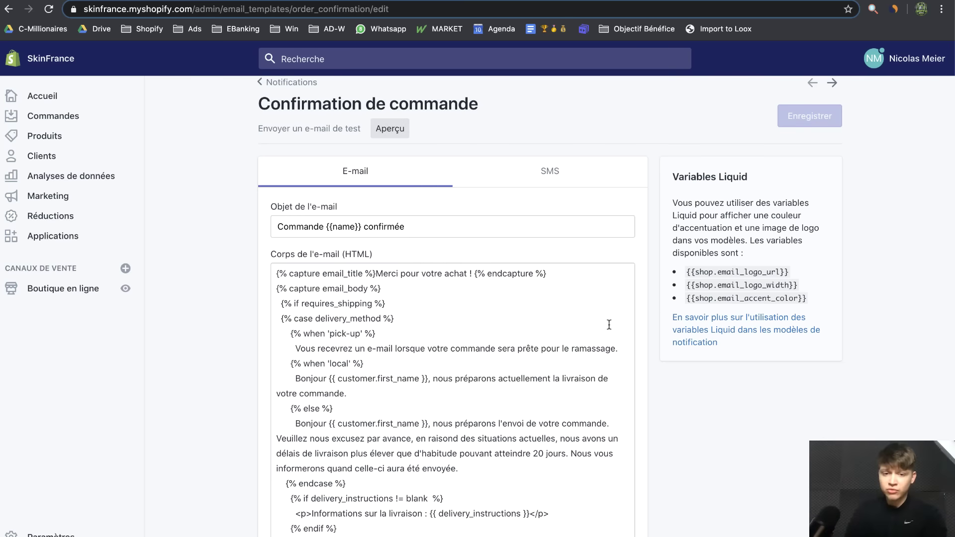
left_click(541, 456)
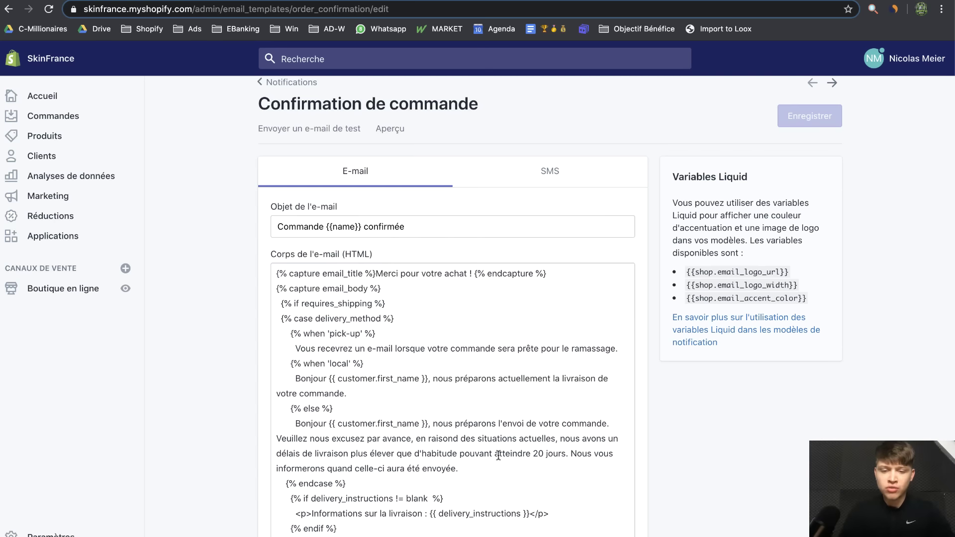
left_click(50, 534)
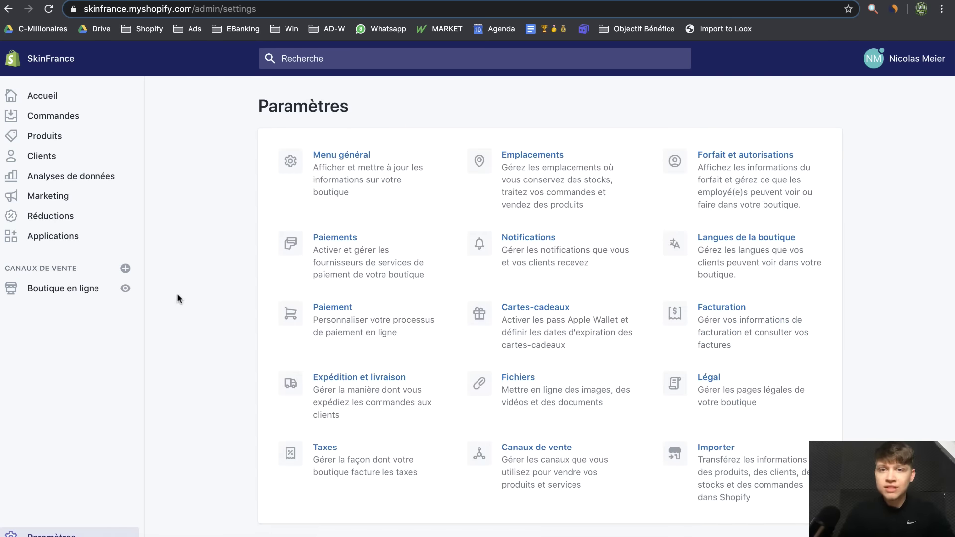
Open the live SkinFrance storefront in a new tab and scroll through the home page
left_click(125, 288)
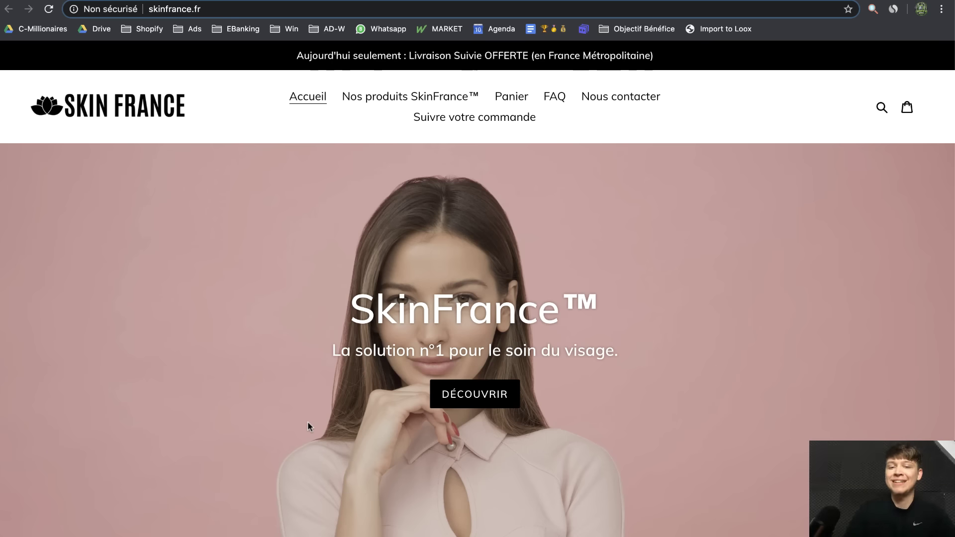
scroll(196, 370, "down", 5)
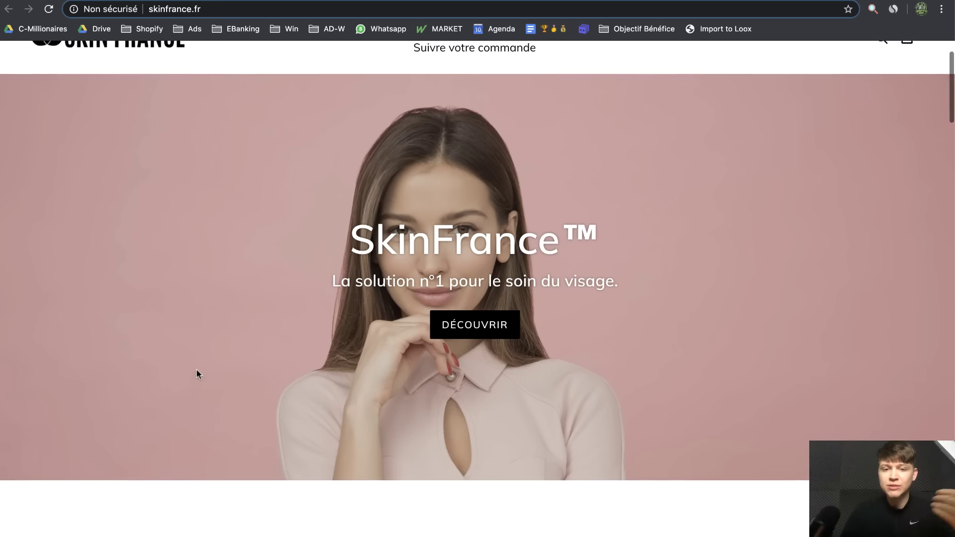
scroll(143, 379, "down", 6)
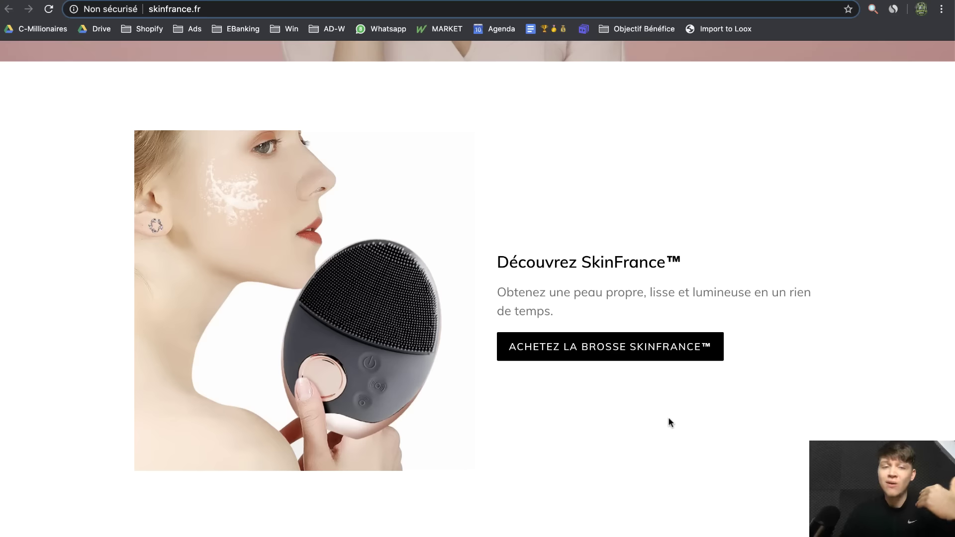
scroll(668, 415, "up", 10)
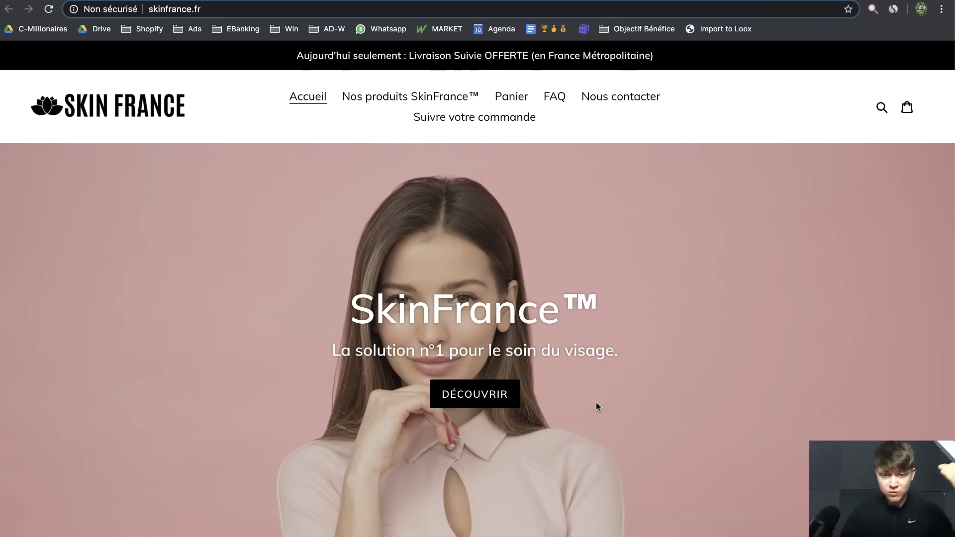
Open the cleansing device product page, browse its photos, and select the Rose colour
left_click(503, 402)
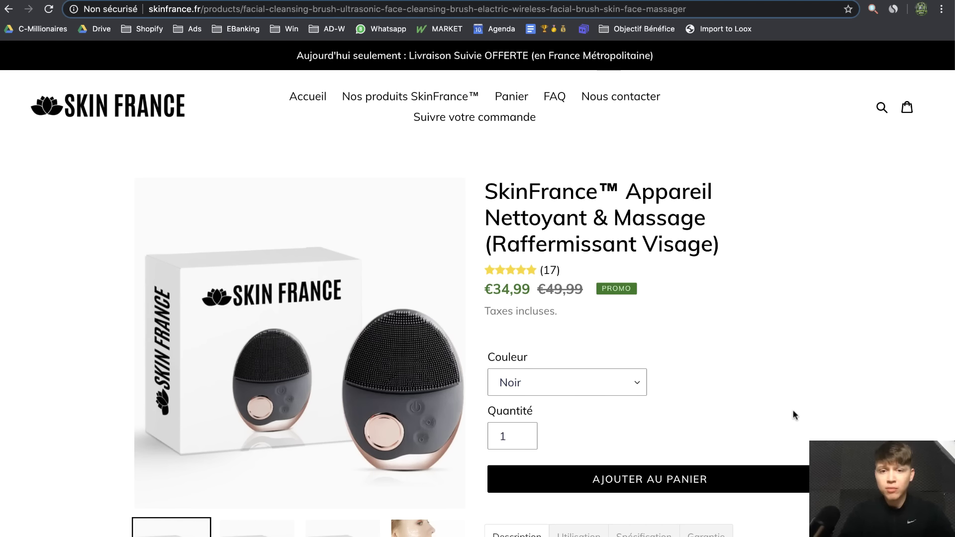
scroll(490, 313, "down", 3)
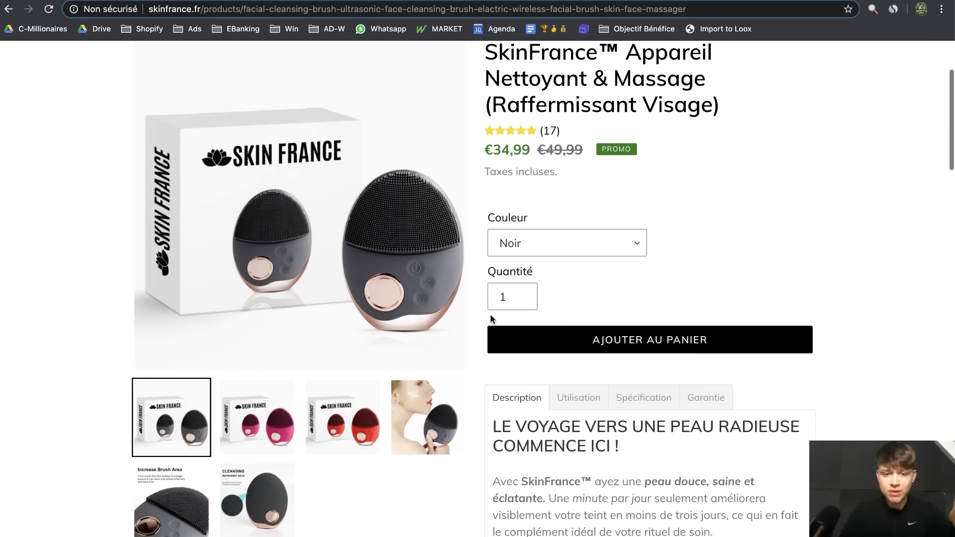
left_click(282, 502)
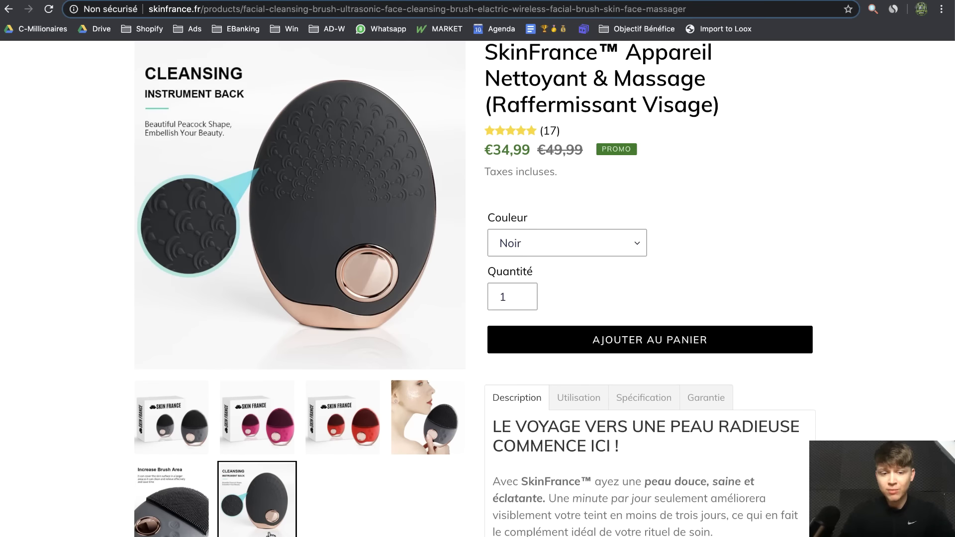
left_click(171, 503)
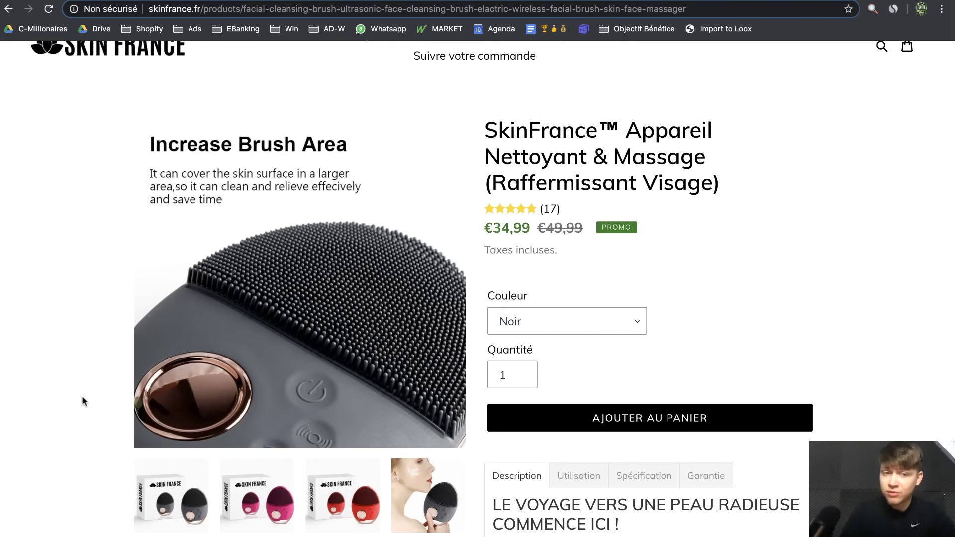
scroll(83, 400, "down", 2)
left_click(604, 241)
left_click(602, 256)
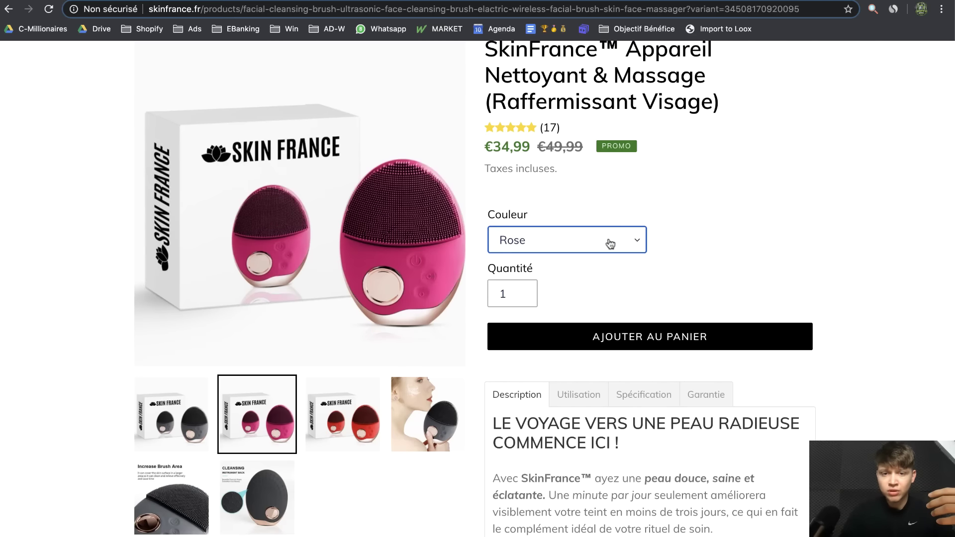
View the Utilisation, Spécification, Garantie and Description tabs of the product
scroll(741, 232, "up", 3)
scroll(741, 232, "down", 5)
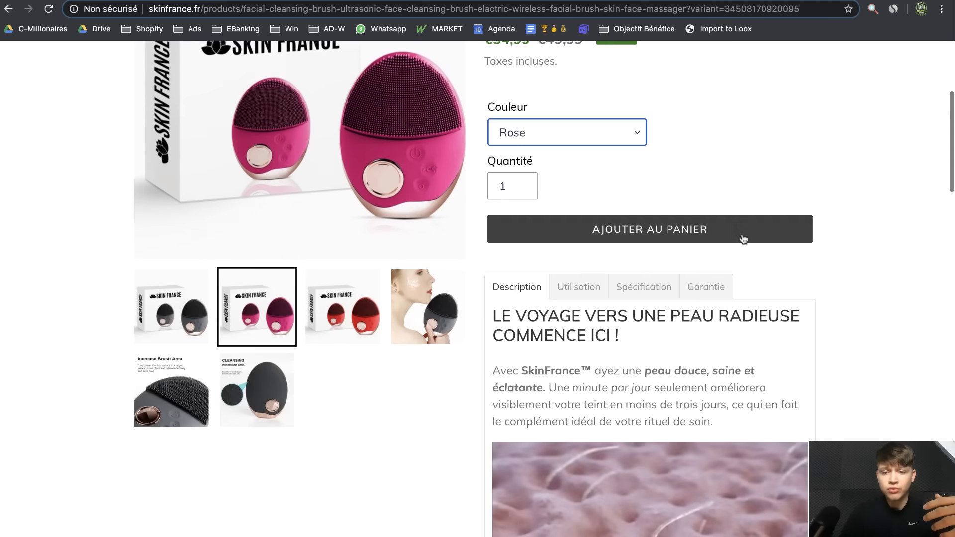
scroll(741, 231, "down", 1)
left_click(590, 261)
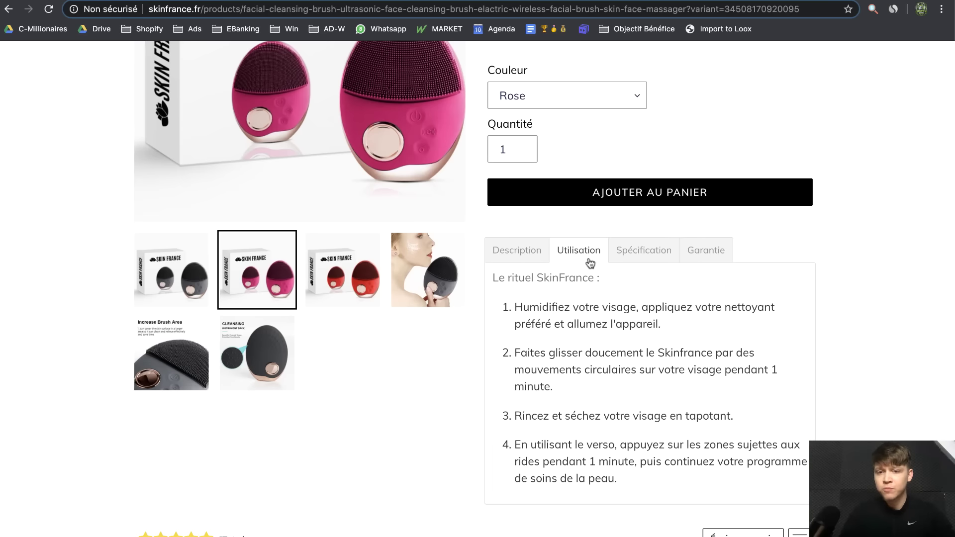
left_click(639, 261)
left_click(721, 260)
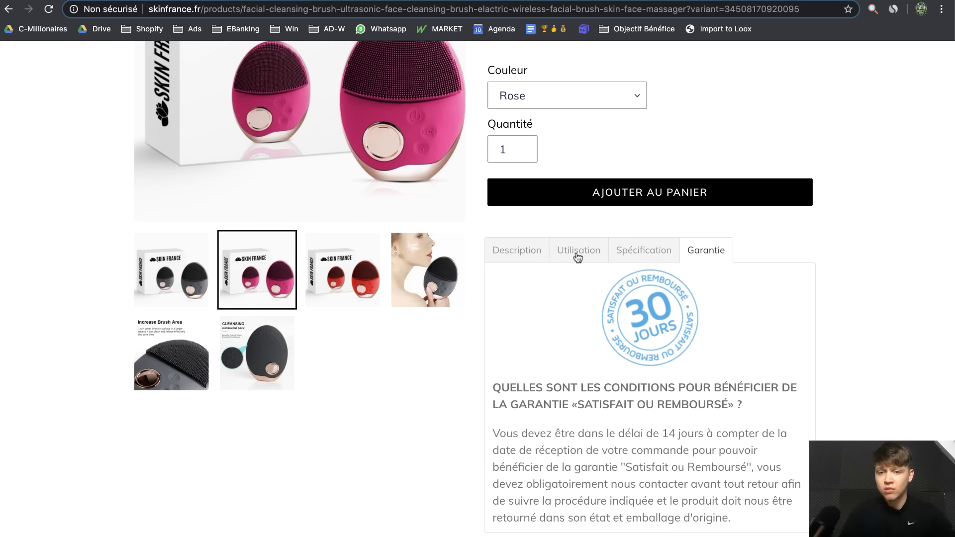
left_click(526, 250)
scroll(684, 348, "up", 2)
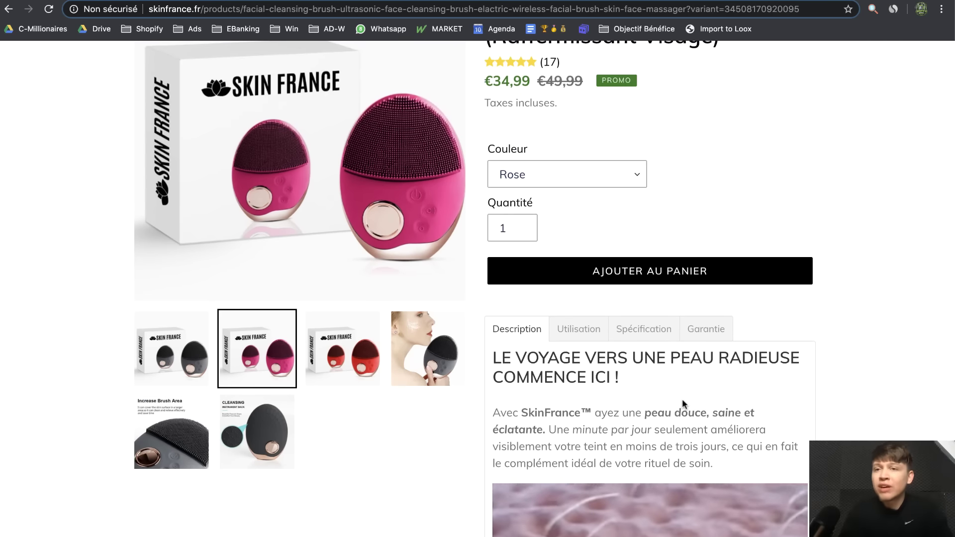
scroll(682, 401, "up", 5)
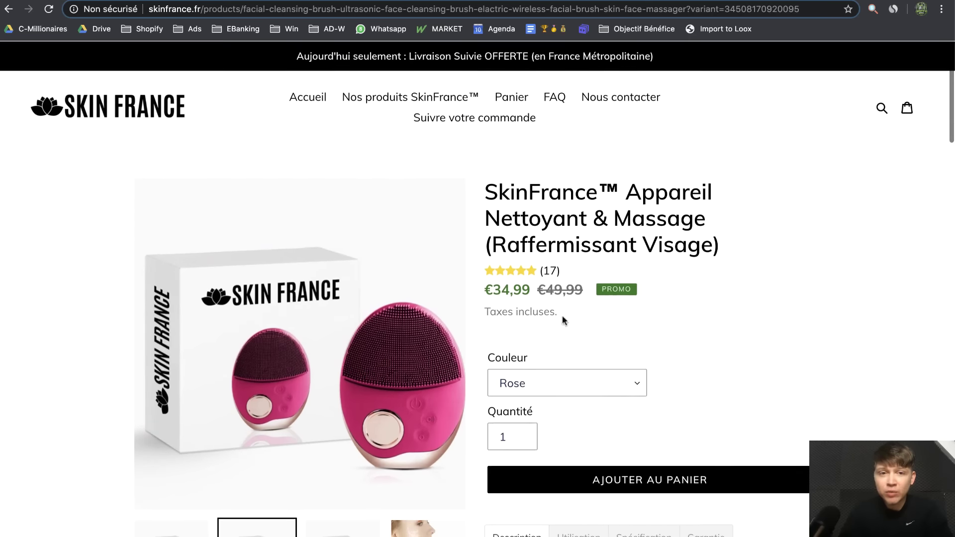